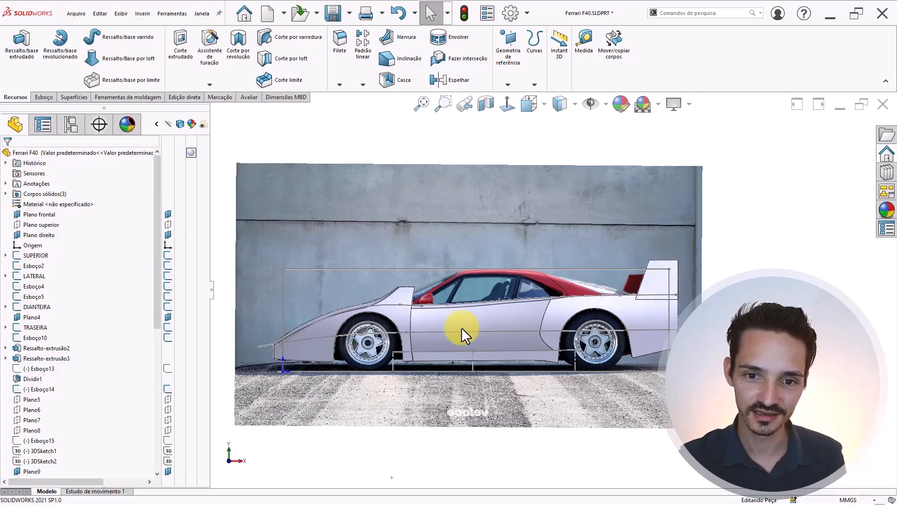
- Orbit and zoom around the bare car body from top, side and three-quarter angles, ending on the Front view
scroll(438, 321, "down", 2)
mouse_move(447, 314)
middle_mouse_down()
mouse_move(426, 381)
mouse_move(438, 324)
mouse_move(439, 351)
mouse_move(458, 324)
middle_mouse_up()
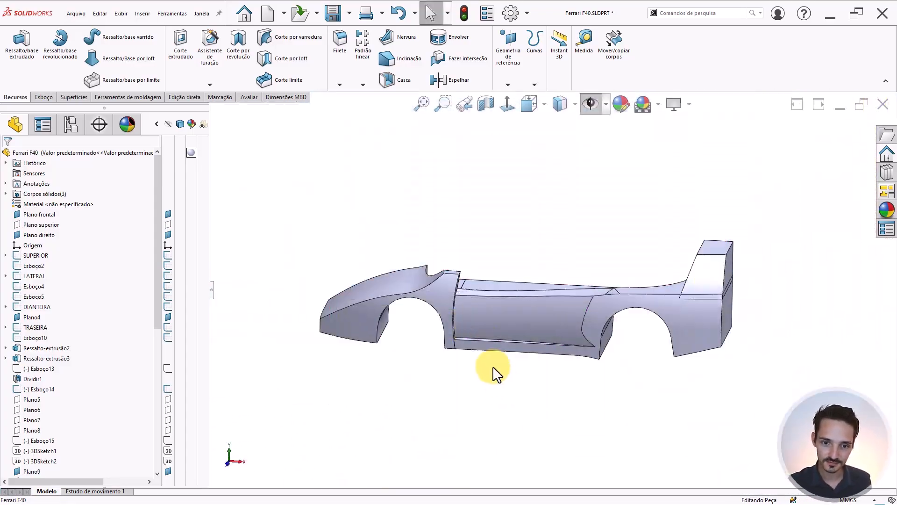
scroll(428, 329, "down", 3)
middle_click_drag(427, 329, 579, 363)
middle_click_drag(511, 301, 462, 437)
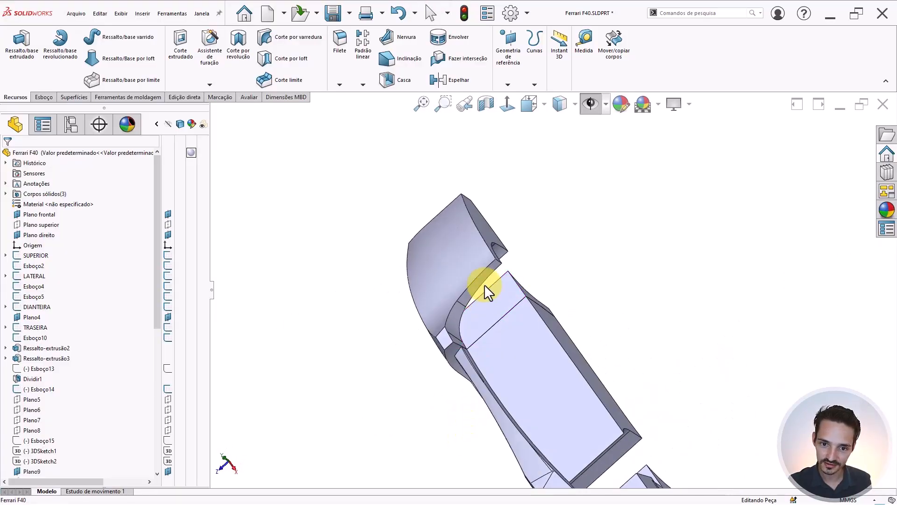
scroll(484, 284, "down", 3)
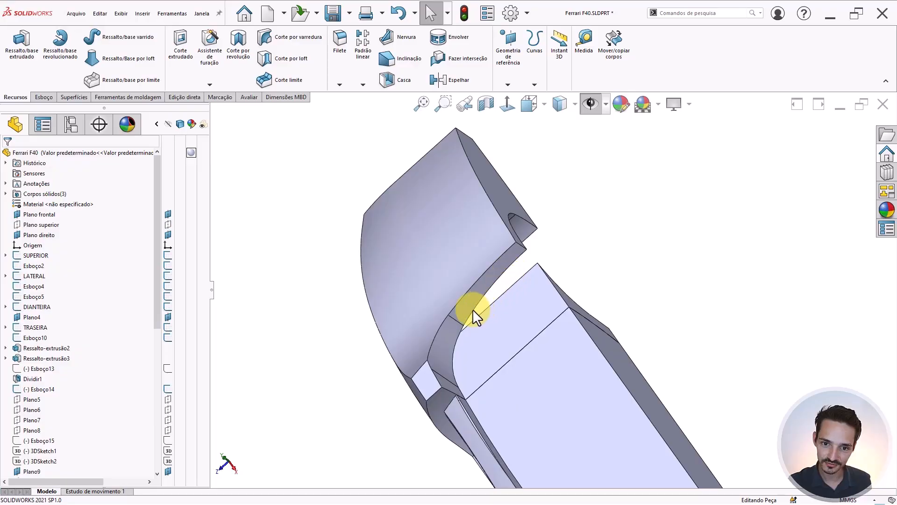
middle_click_drag(473, 309, 574, 257)
scroll(574, 257, "up", 3)
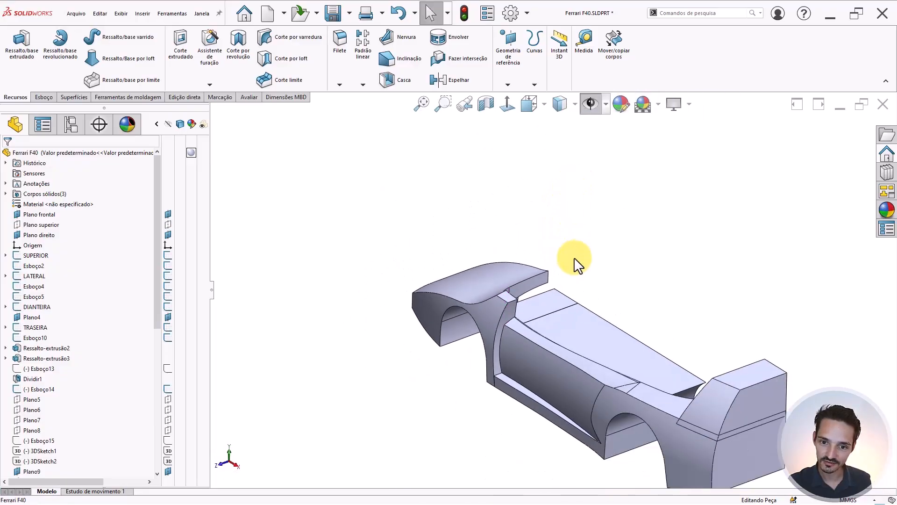
scroll(574, 257, "down", 3)
scroll(491, 310, "up", 3)
middle_click_drag(491, 311, 497, 123)
scroll(523, 304, "down", 3)
middle_click_drag(472, 276, 437, 455)
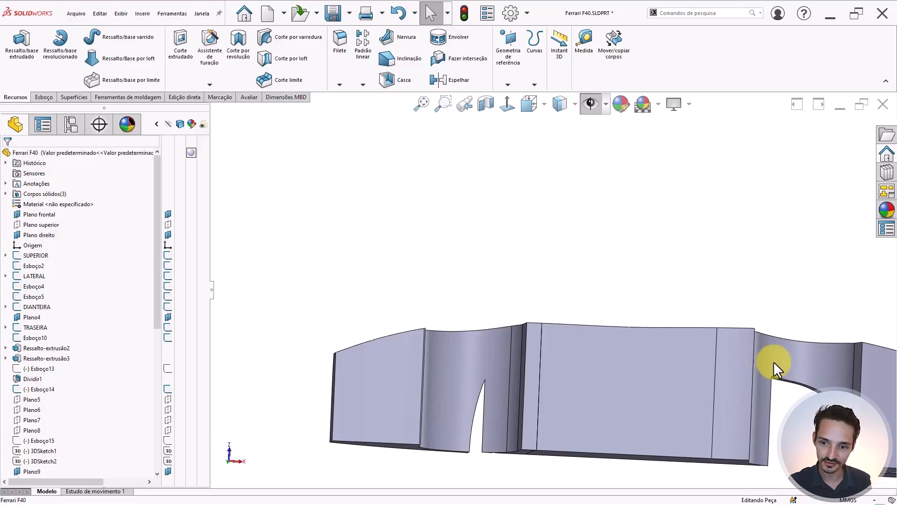
middle_click_drag(518, 366, 435, 354)
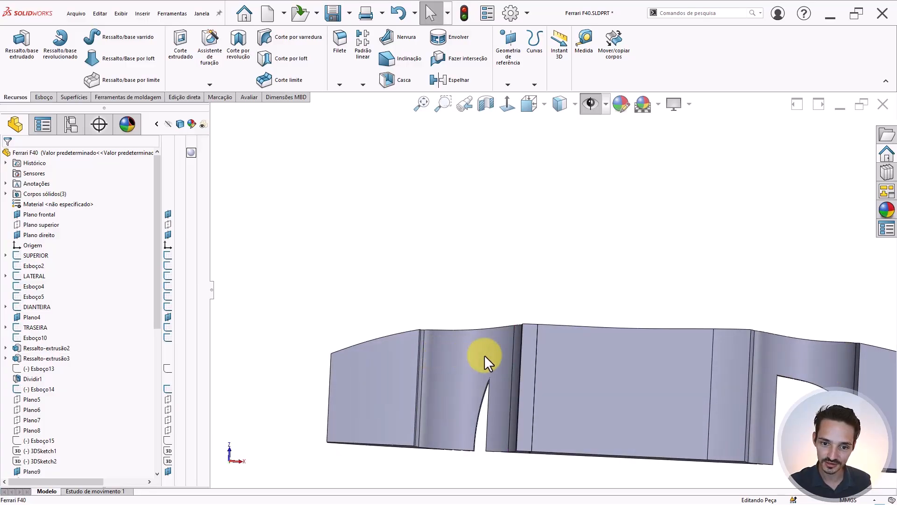
middle_click_drag(540, 318, 427, 338)
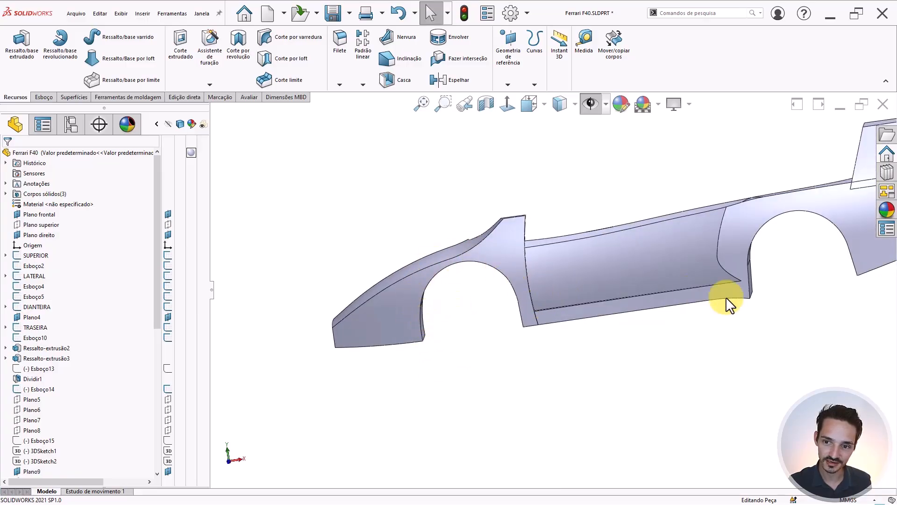
middle_click_drag(790, 231, 447, 289)
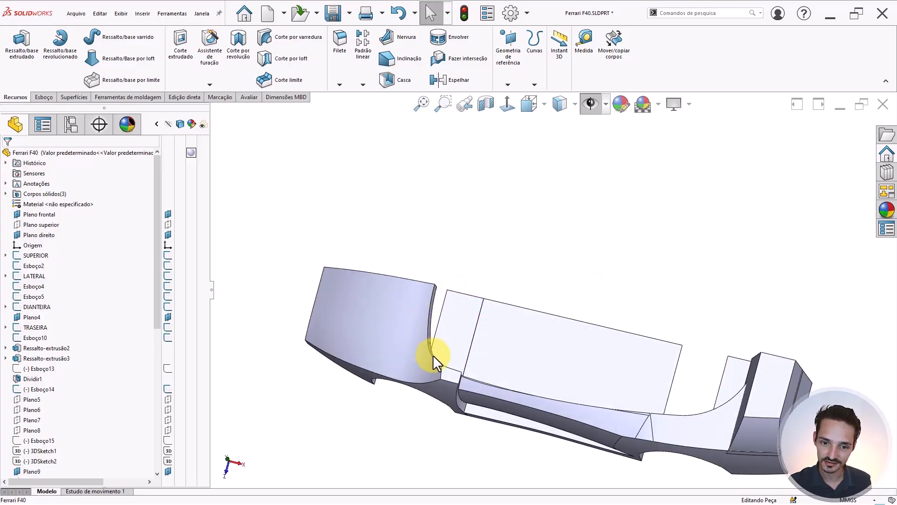
middle_click_drag(711, 386, 693, 359)
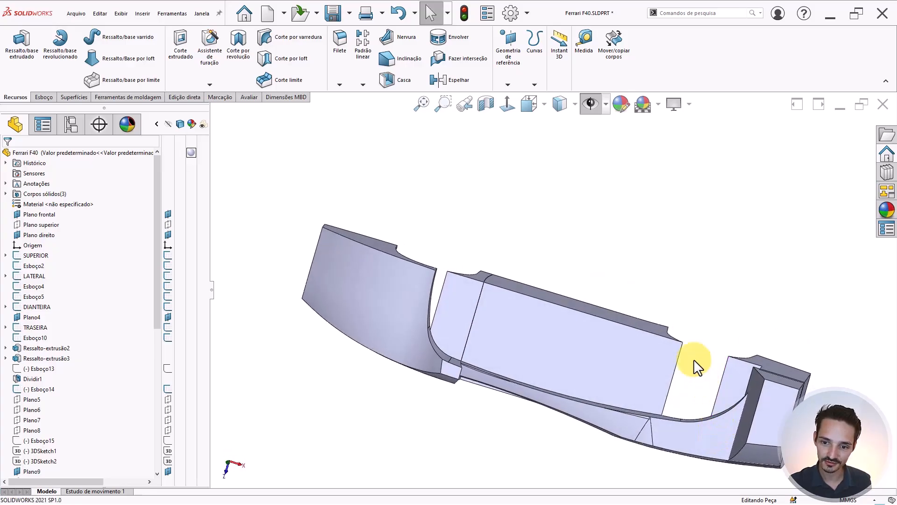
scroll(446, 299, "down", 6)
middle_click_drag(465, 268, 460, 224)
scroll(598, 316, "up", 5)
middle_click_drag(597, 316, 607, 248)
scroll(607, 247, "up", 4)
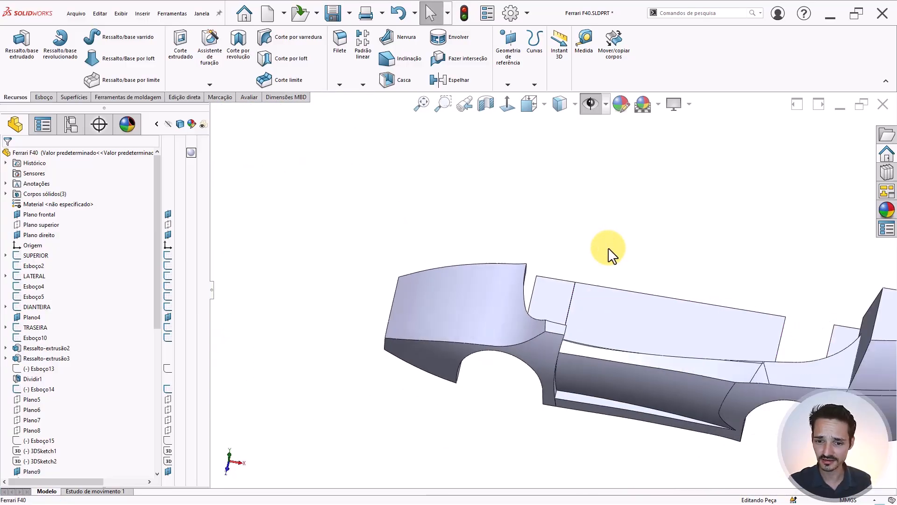
middle_click_drag(673, 307, 661, 233)
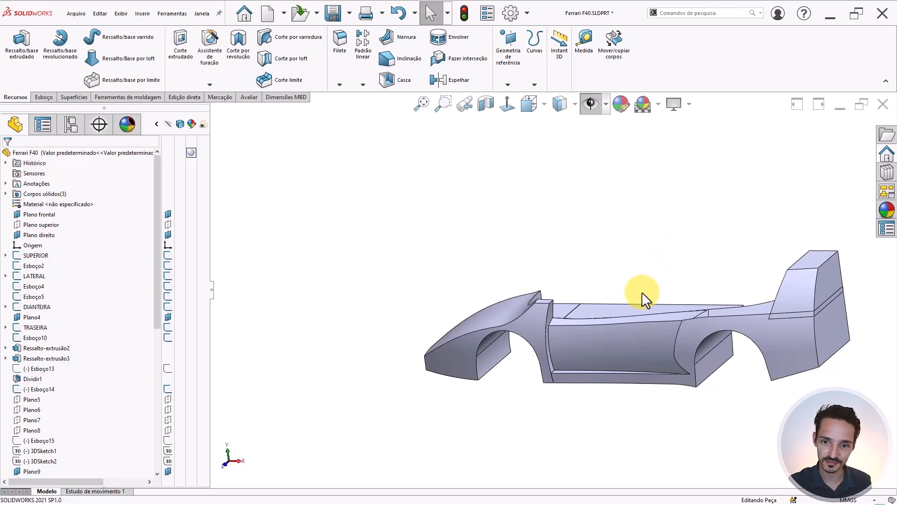
middle_click_drag(647, 360, 667, 330)
key("ctrl+1")
- Orbit to the top view, then square the model to an exact side orientation
scroll(709, 302, "up", 3)
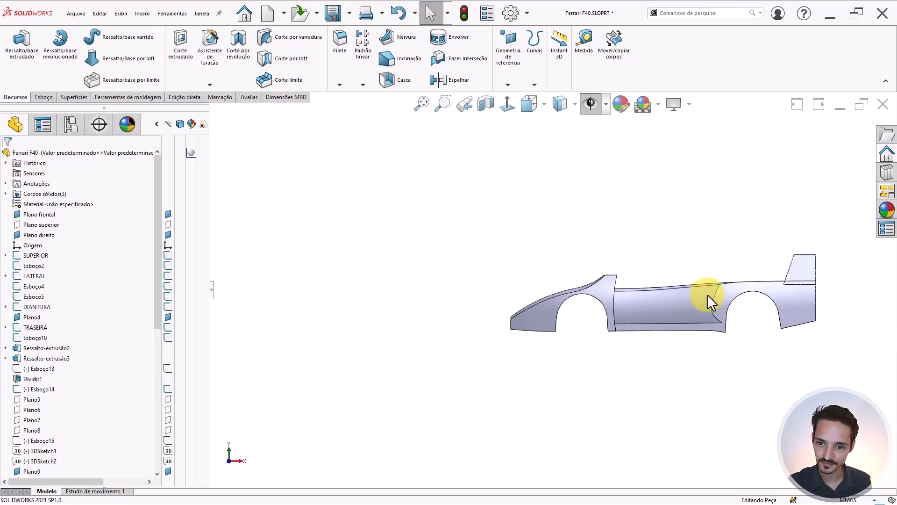
scroll(707, 295, "down", 4)
middle_click_drag(707, 302, 677, 449)
key("ctrl+5")
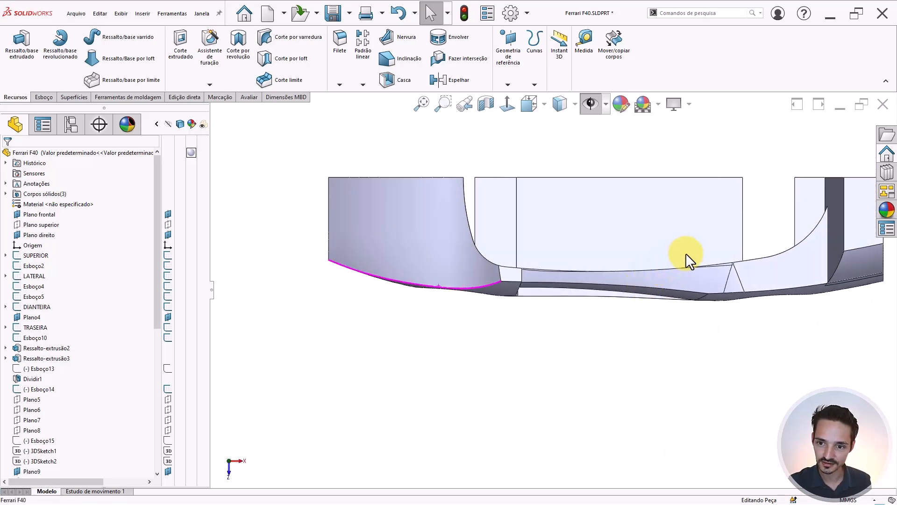
scroll(683, 252, "down", 2)
middle_click_drag(681, 253, 467, 243)
key("ctrl+8")
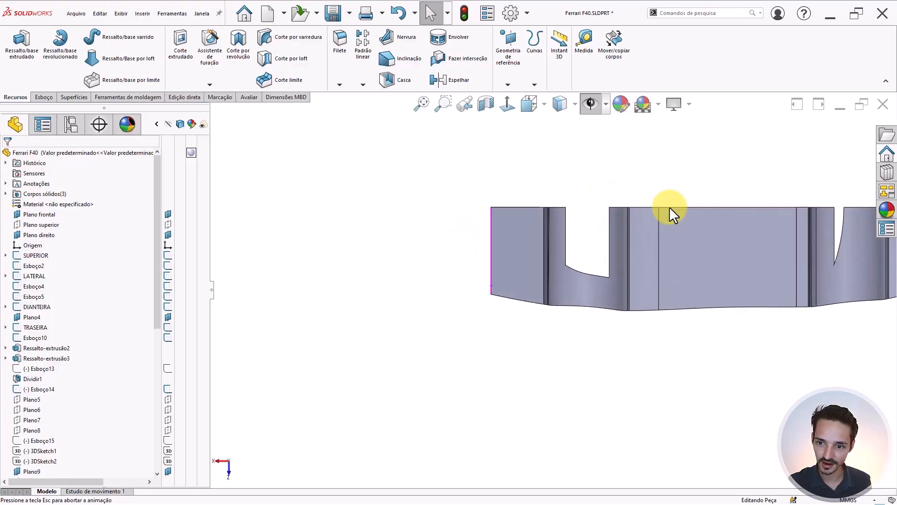
scroll(788, 238, "up", 1)
scroll(787, 239, "down", 1)
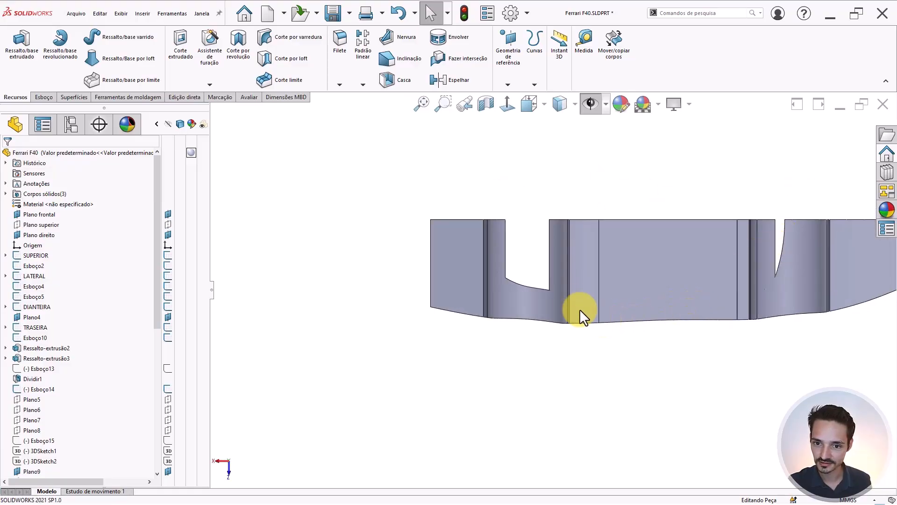
- Show the hidden sketch outlines around the body again and zoom in on them
key("m")
key("Escape")
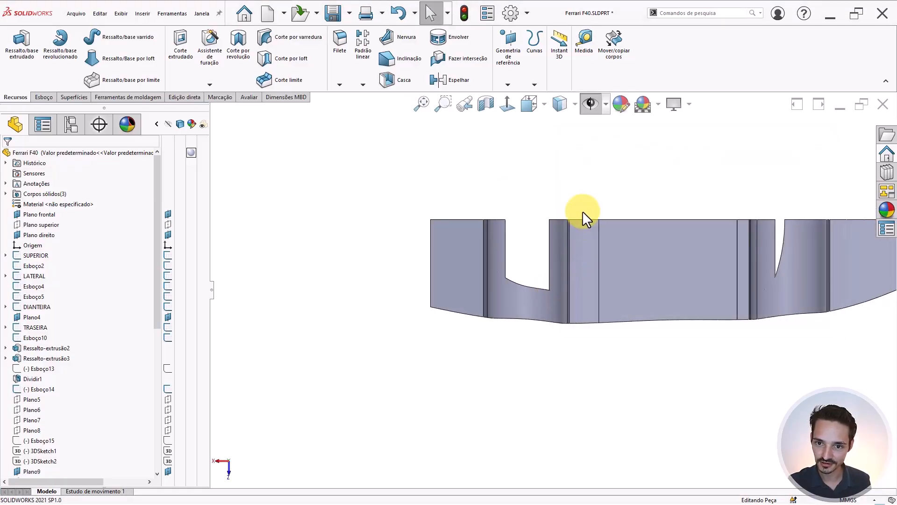
key("h")
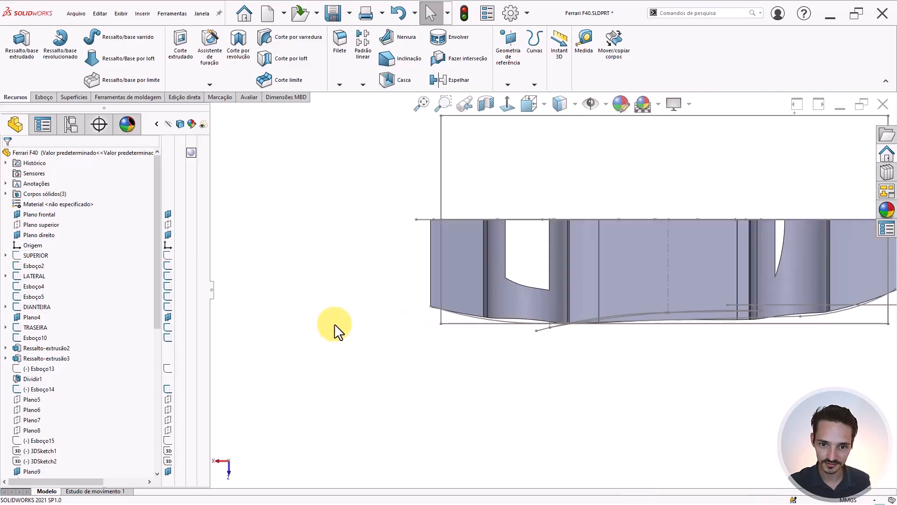
scroll(645, 297, "up", 4)
scroll(629, 293, "down", 1)
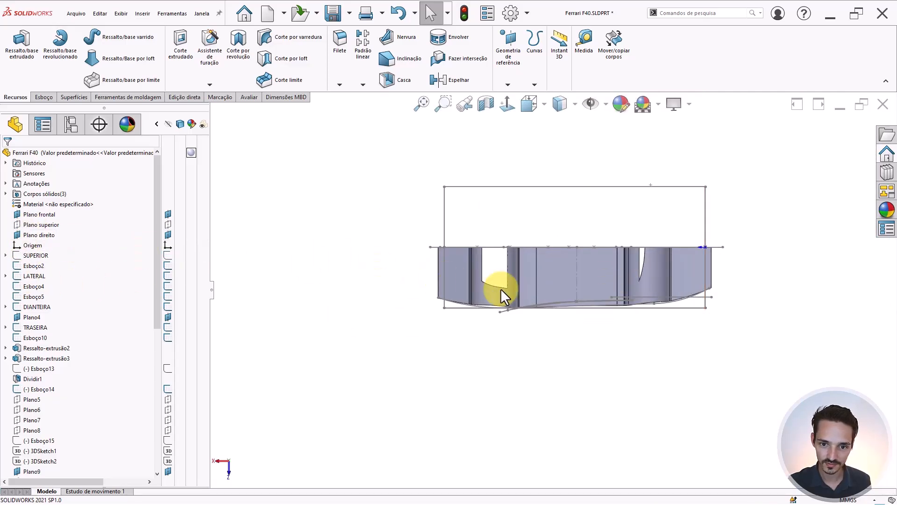
scroll(514, 286, "down", 3)
- Measure the wheel-arch corner vertex against the bottom sketch line, reading dZ ≈ 16.08 mm, then close Measure
key("m")
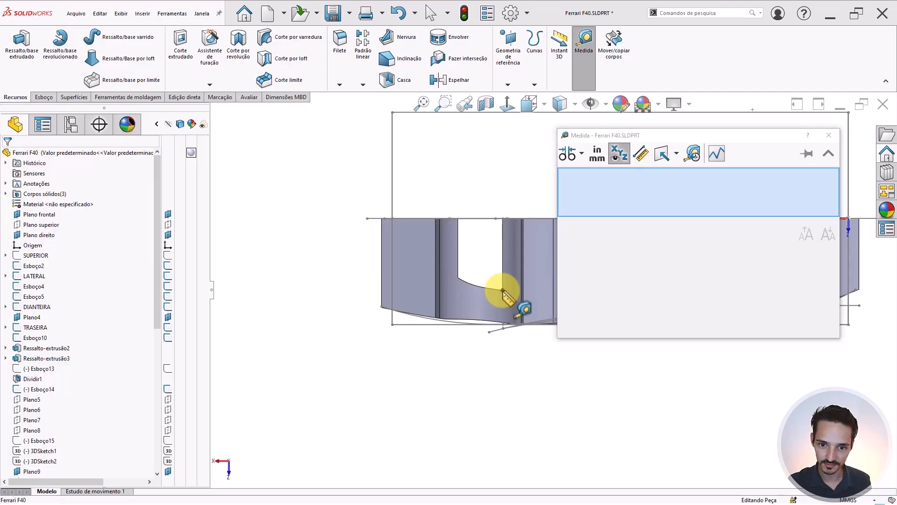
left_click(503, 290)
left_click_drag(688, 136, 811, 366)
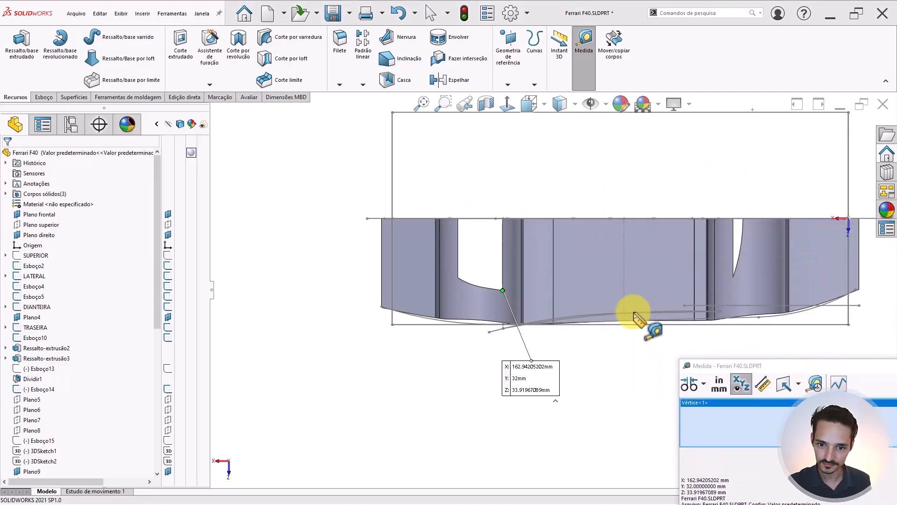
left_click(444, 323)
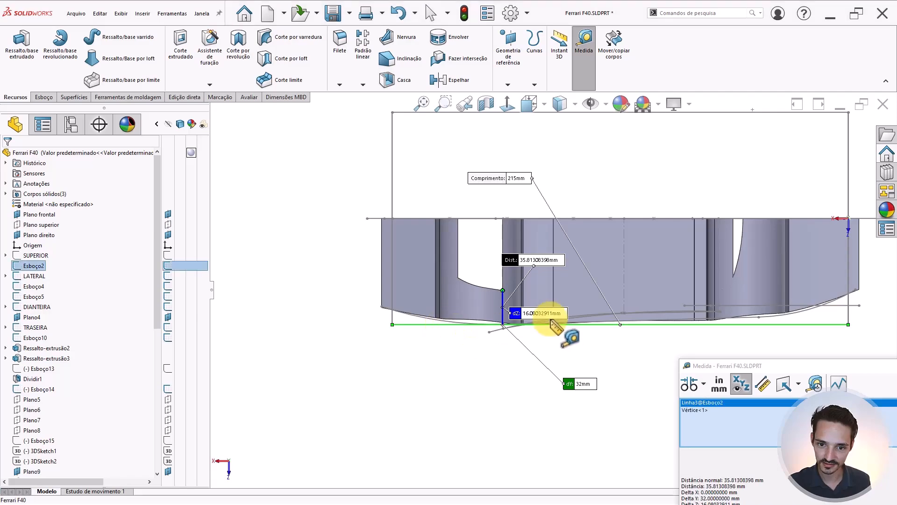
scroll(516, 316, "down", 2)
scroll(694, 292, "up", 2)
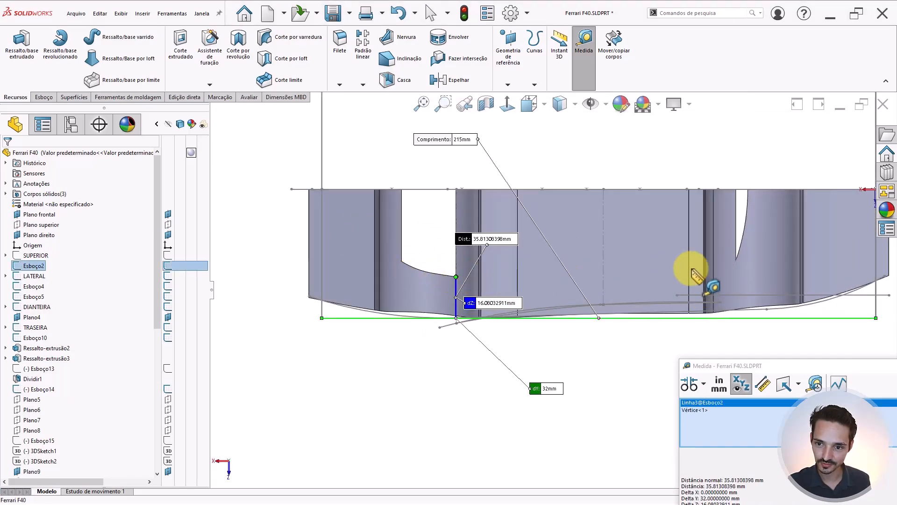
left_click(468, 303)
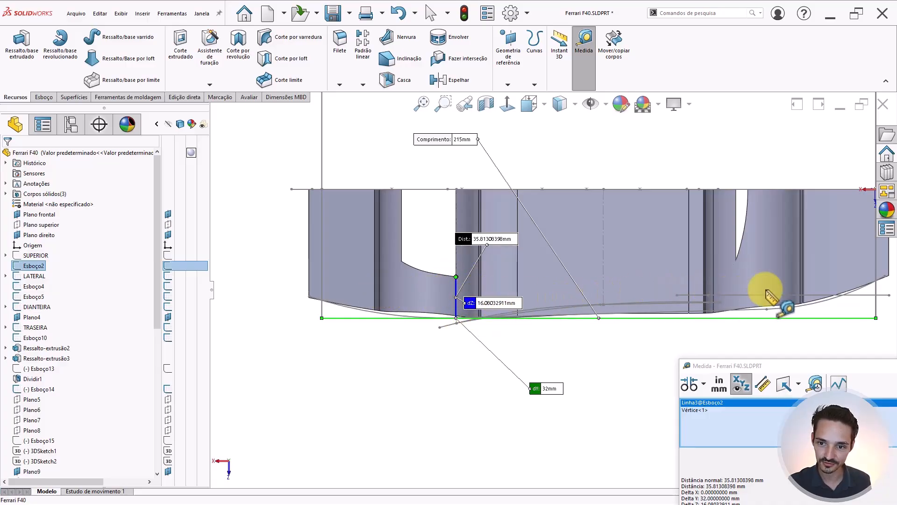
key("Escape")
scroll(576, 304, "down", 4)
middle_click_drag(576, 304, 594, 257)
- Orbit toward the car's front and briefly select the front wheel-arch face
scroll(467, 255, "down", 4)
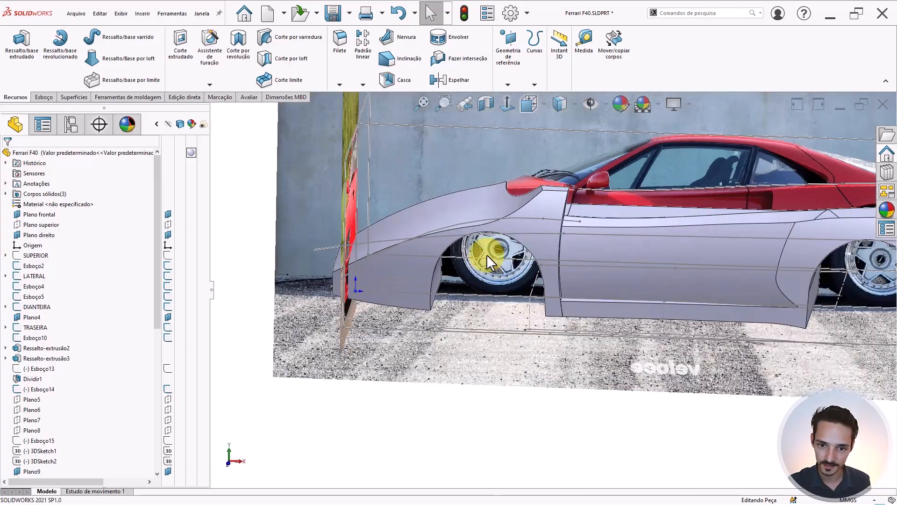
mouse_move(467, 255)
middle_mouse_down()
mouse_move(492, 180)
mouse_move(472, 254)
middle_mouse_up()
left_click(472, 254)
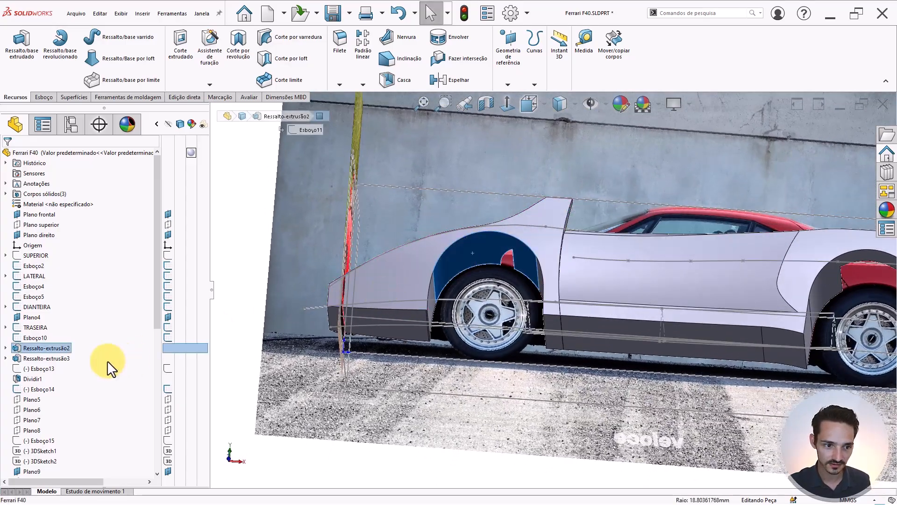
key("Escape")
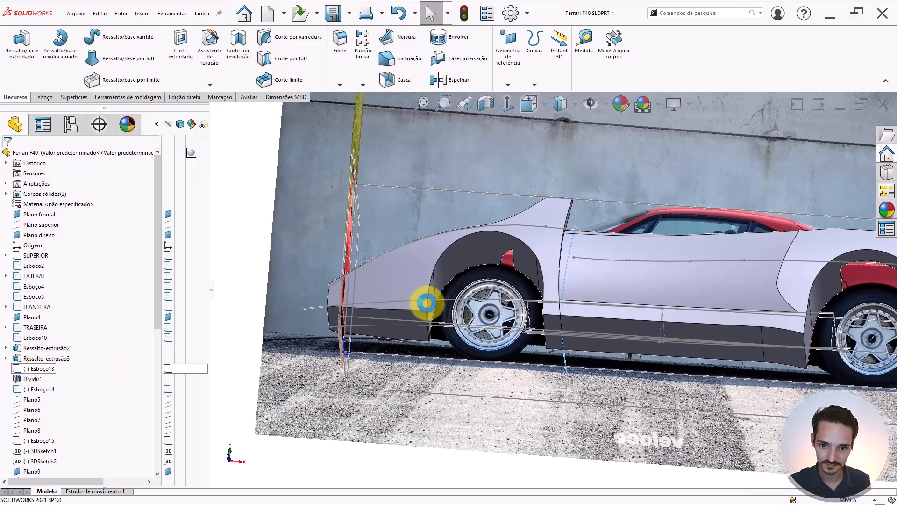
scroll(584, 284, "up", 4)
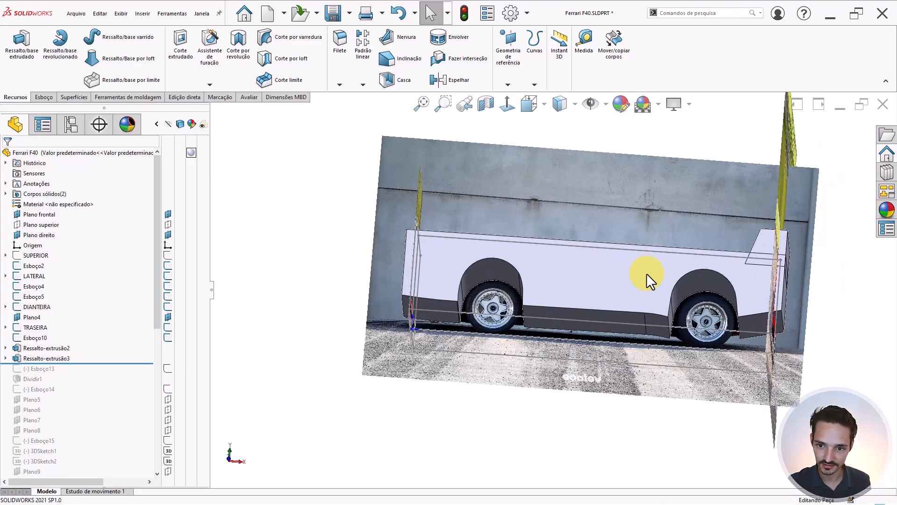
middle_click_drag(647, 273, 644, 262)
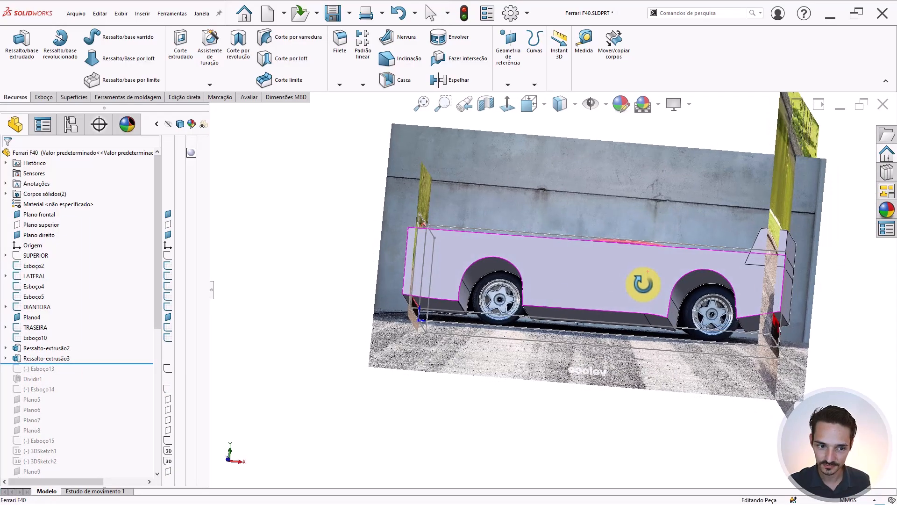
- Inspect Ressalto-extrusão2 and Ressalto-extrusão3, their sketches such as Esboço11, and the body faces
left_click(5, 358)
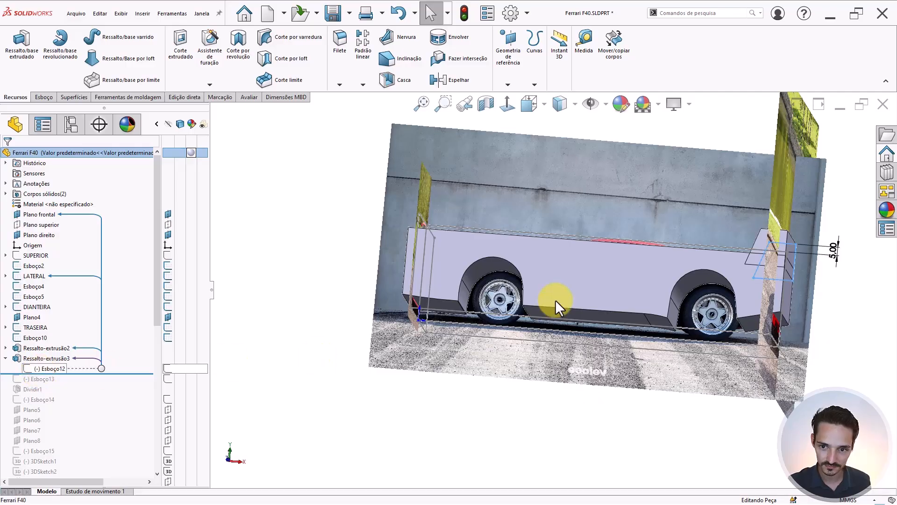
middle_click_drag(555, 299, 537, 294)
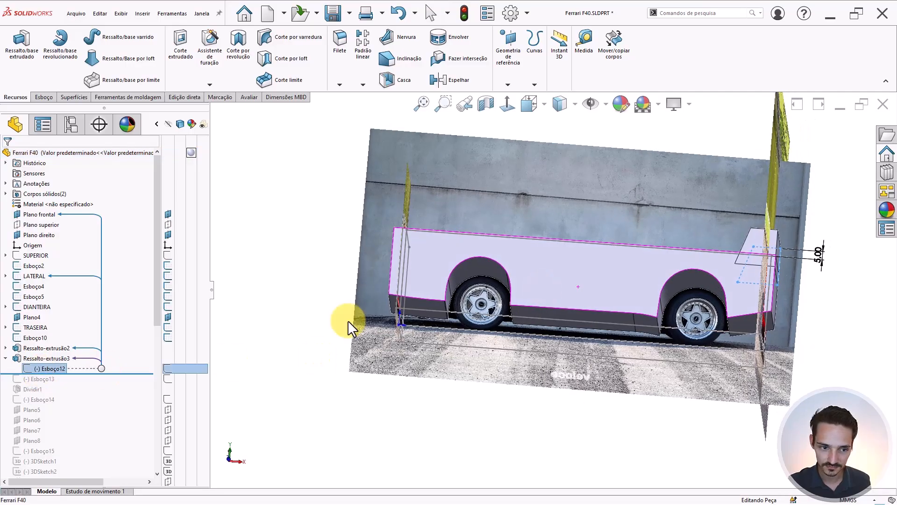
left_click(5, 348)
left_click(32, 359)
middle_click_drag(425, 316, 522, 340)
middle_click_drag(575, 294, 512, 265)
left_click(22, 367)
left_click(22, 365)
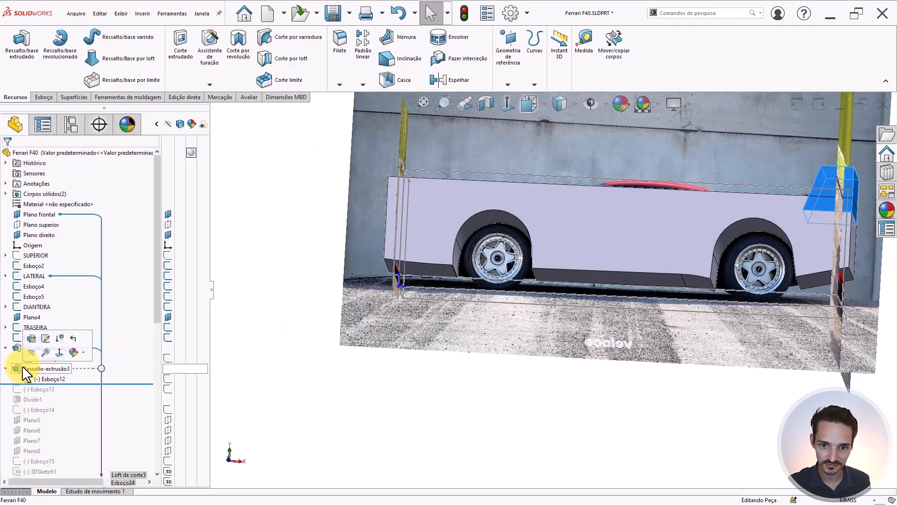
scroll(573, 231, "down", 3)
left_click(550, 232)
scroll(566, 236, "up", 3)
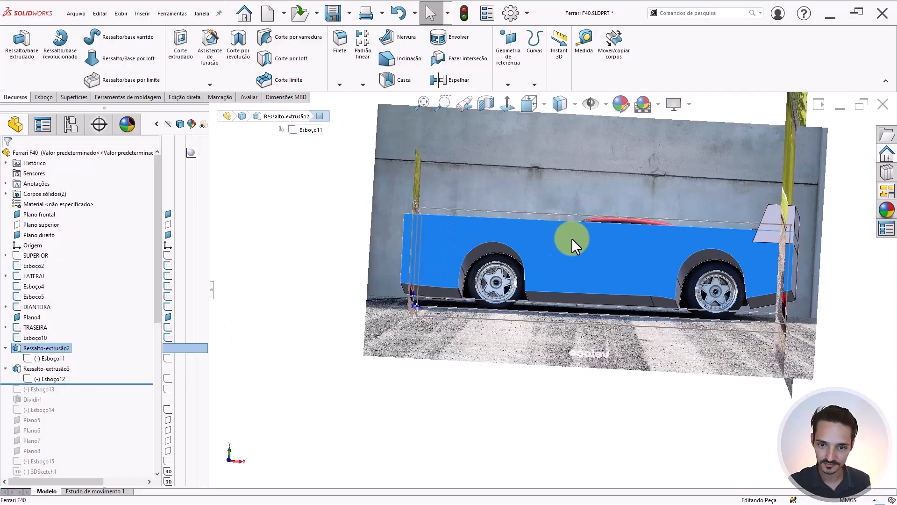
middle_click_drag(589, 248, 557, 290)
scroll(557, 291, "up", 3)
left_click(425, 253)
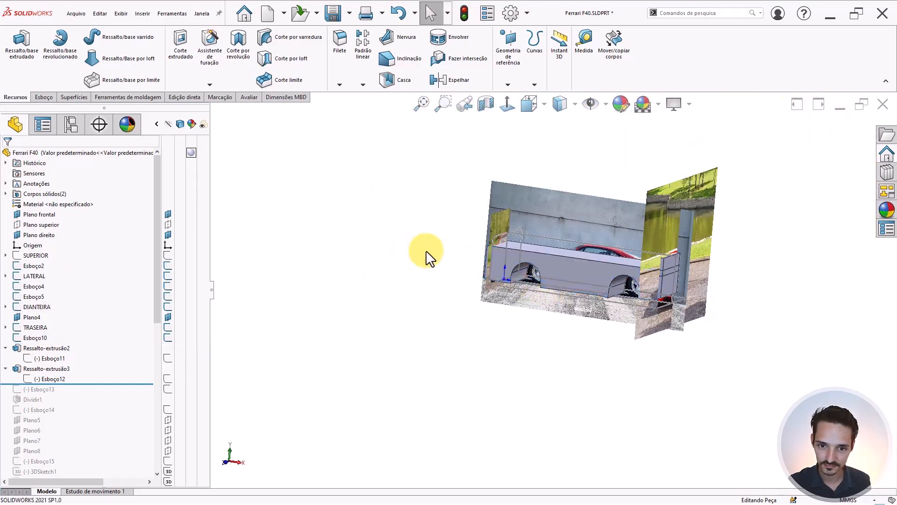
- View the car from the front and select Plano frontal for the new sketch
key("ctrl+1")
middle_click_drag(787, 168, 636, 250, "ctrl")
scroll(736, 214, "down", 6)
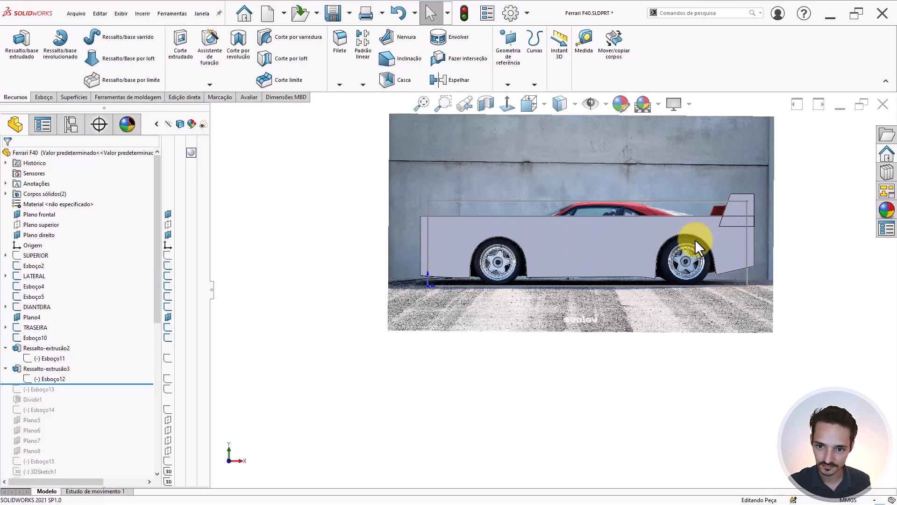
left_click(39, 215)
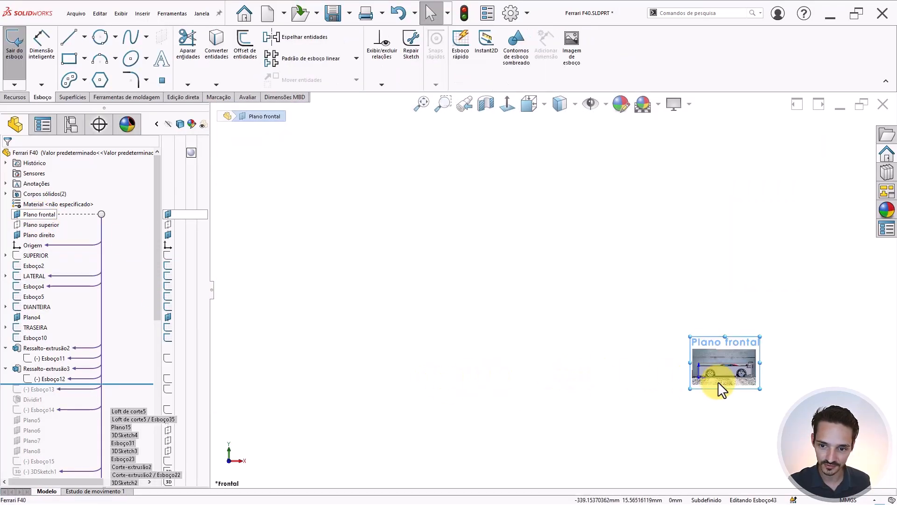
- Draw a three-point arc dipping under the rear wheel
scroll(718, 382, "down", 7)
scroll(517, 296, "down", 5)
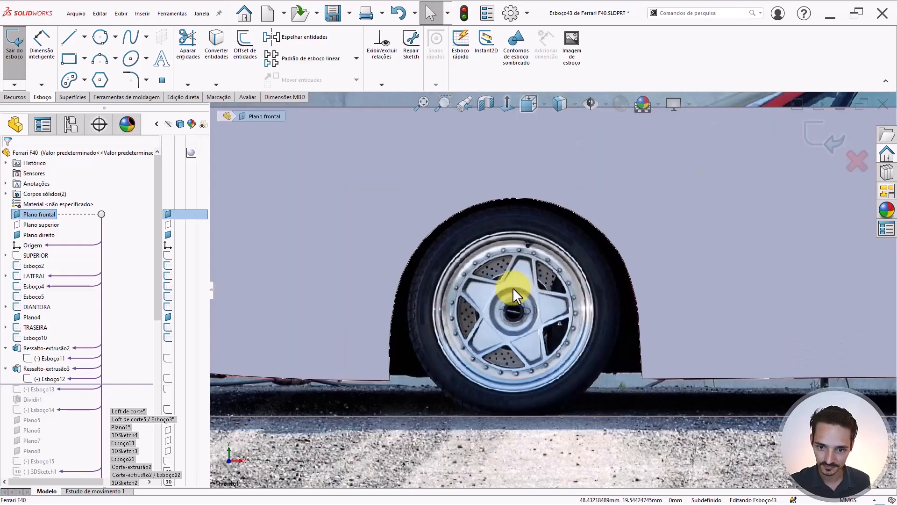
scroll(466, 364, "up", 5)
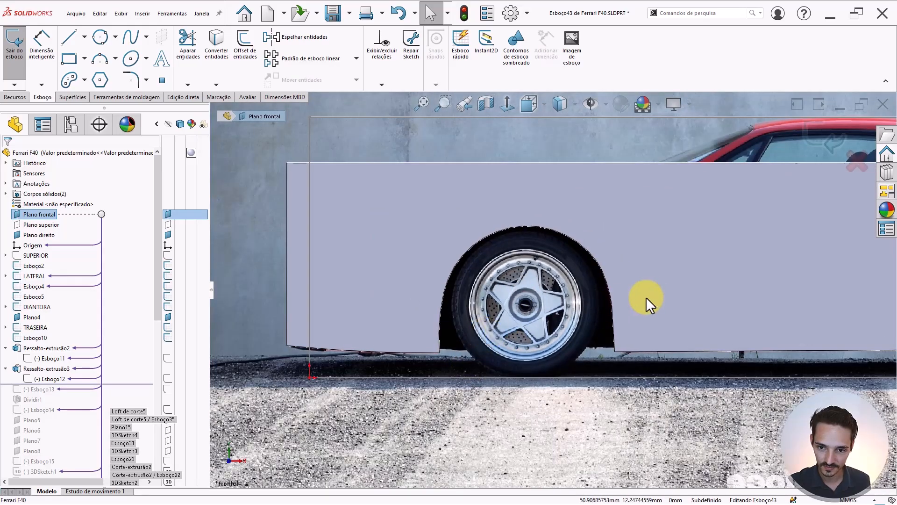
scroll(758, 298, "up", 4)
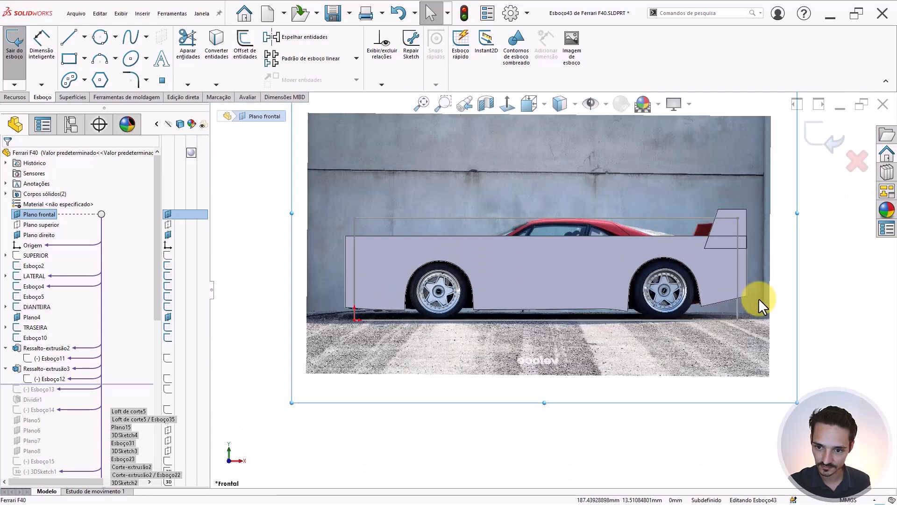
scroll(609, 296, "down", 5)
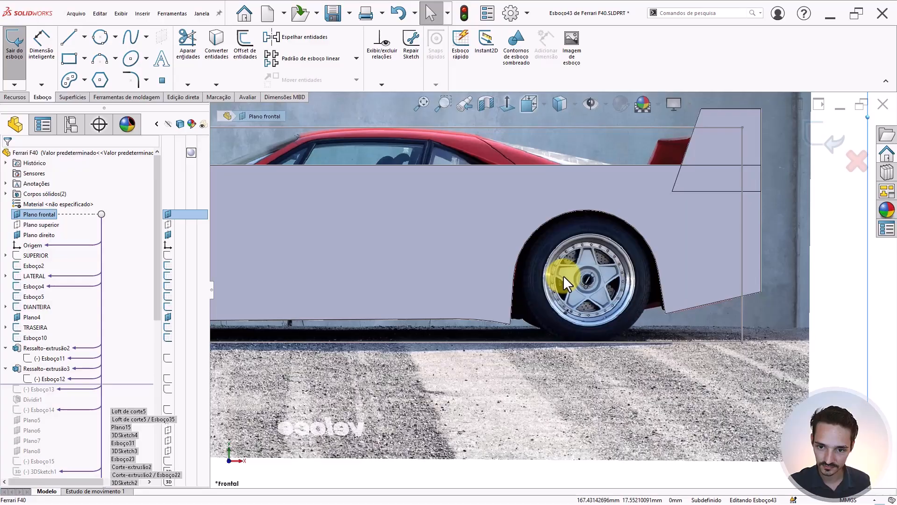
key("s")
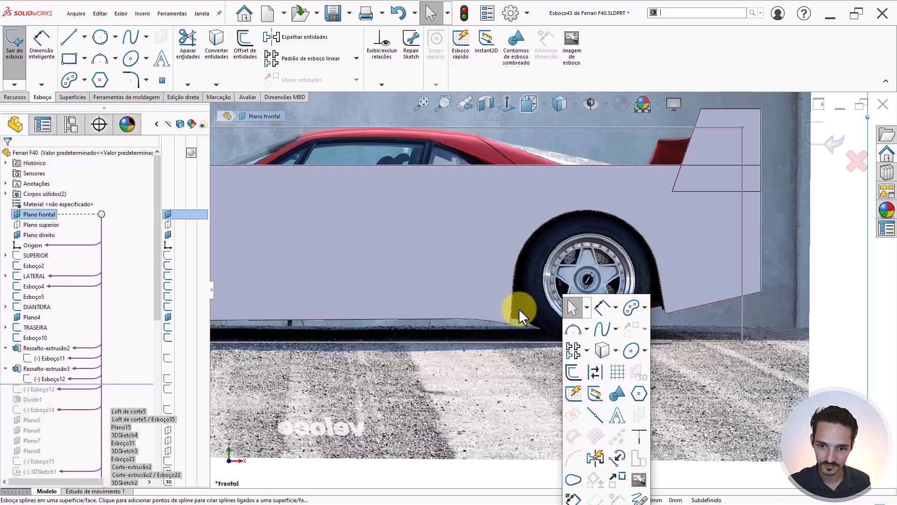
left_click(101, 58)
scroll(608, 285, "down", 3)
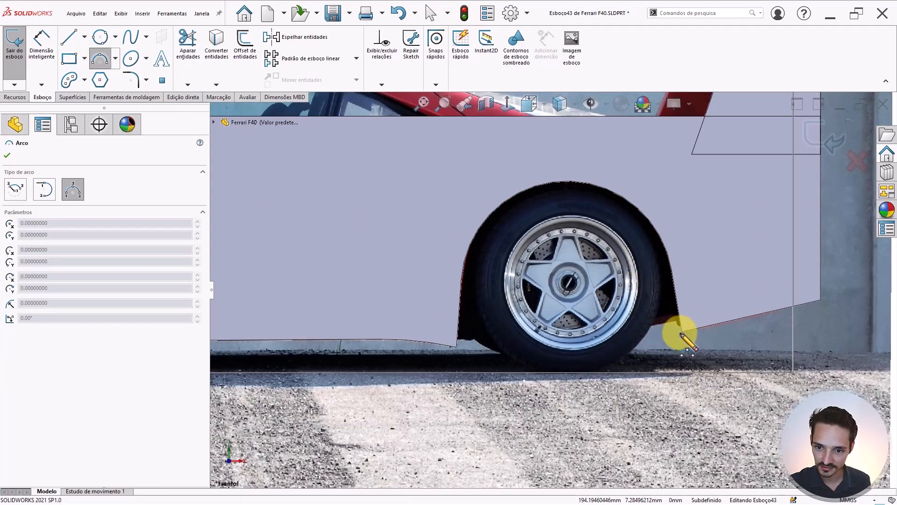
left_click(682, 332)
left_click(457, 346)
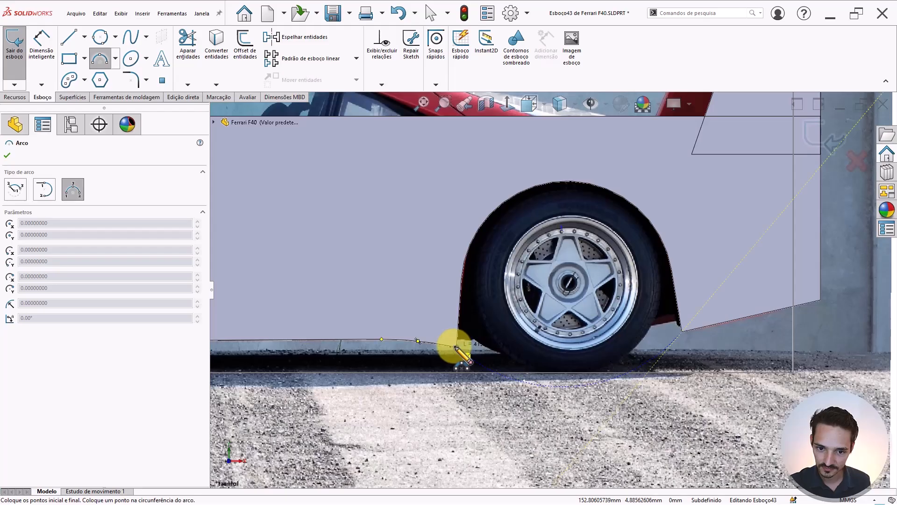
left_click(587, 347)
key("Escape")
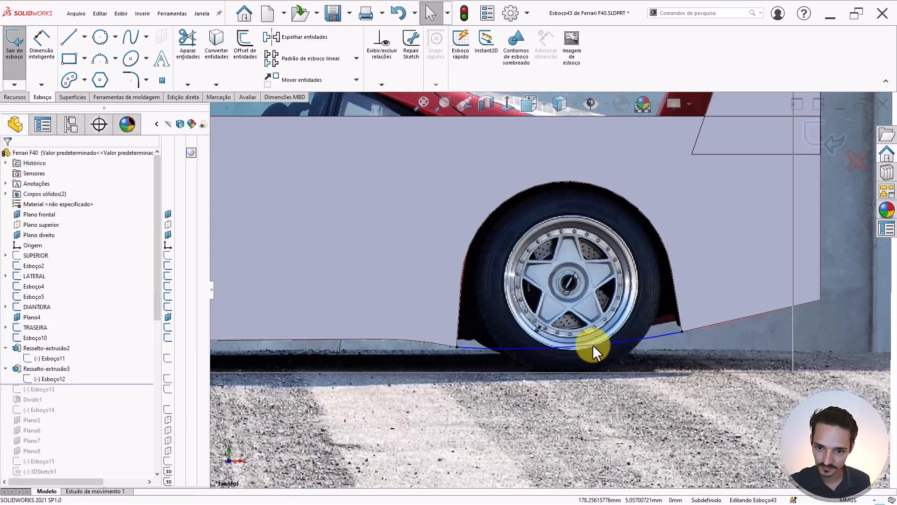
- Make the rear-wheel arc tangent to the neighbouring body edge
left_click(635, 335)
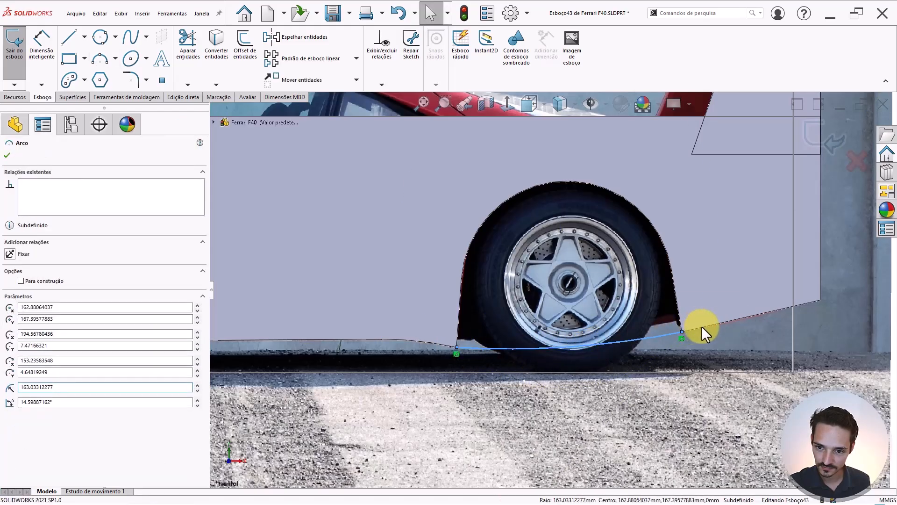
left_click(702, 327, "ctrl")
left_click(729, 285)
key("Escape")
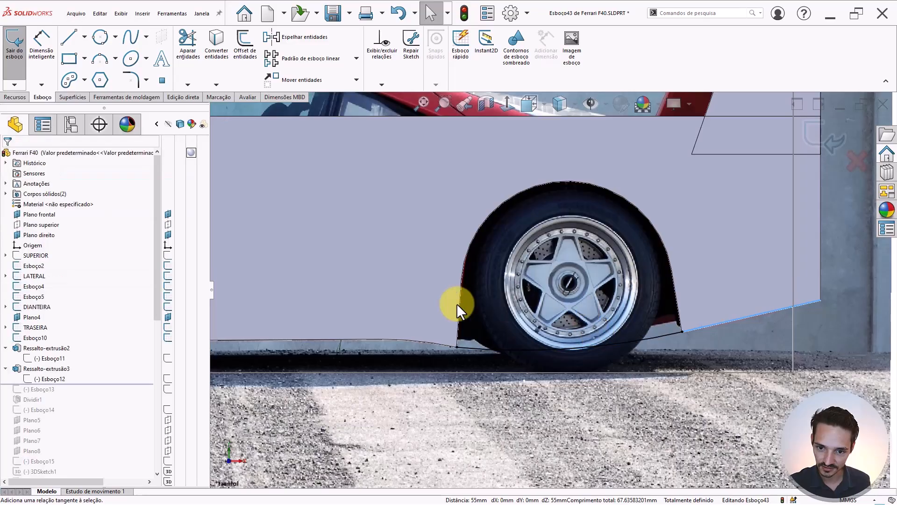
- Draw a horizontal line under the front wheel
scroll(345, 297, "up", 5)
scroll(481, 310, "down", 4)
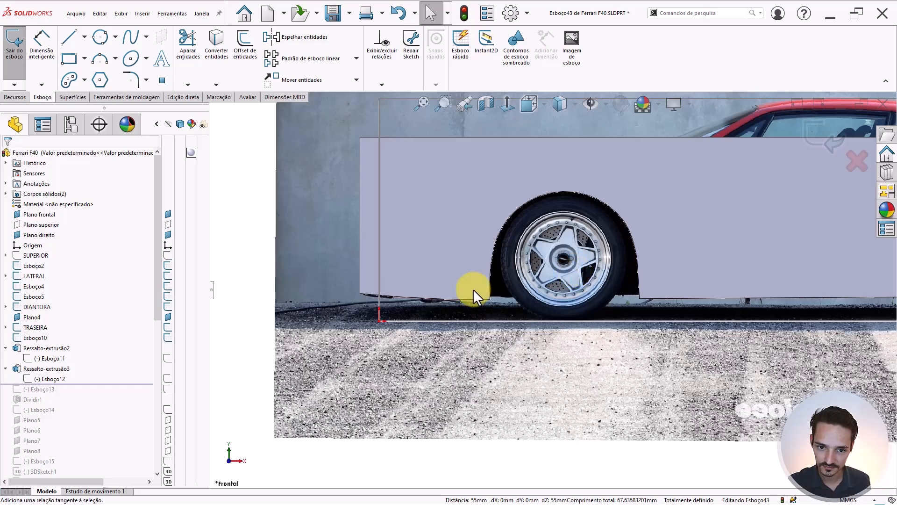
scroll(472, 289, "up", 3)
key("l")
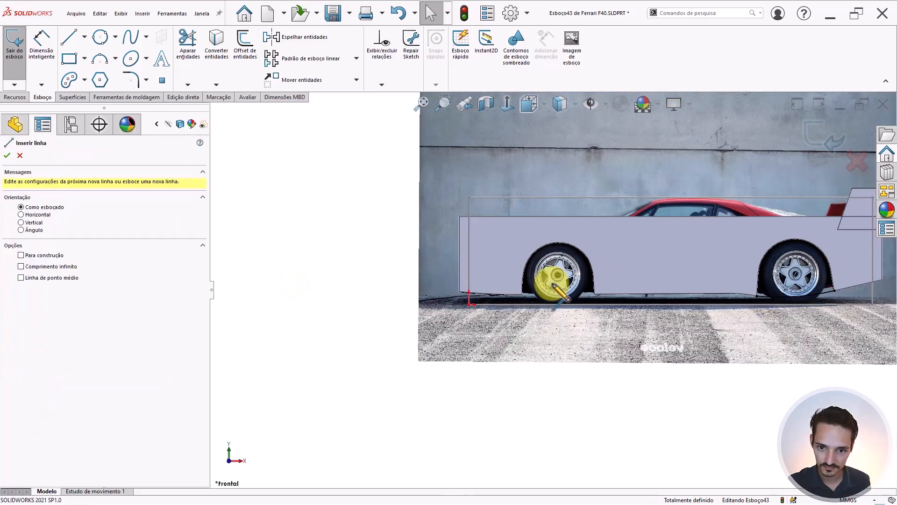
scroll(542, 281, "down", 4)
left_click_drag(471, 314, 653, 312)
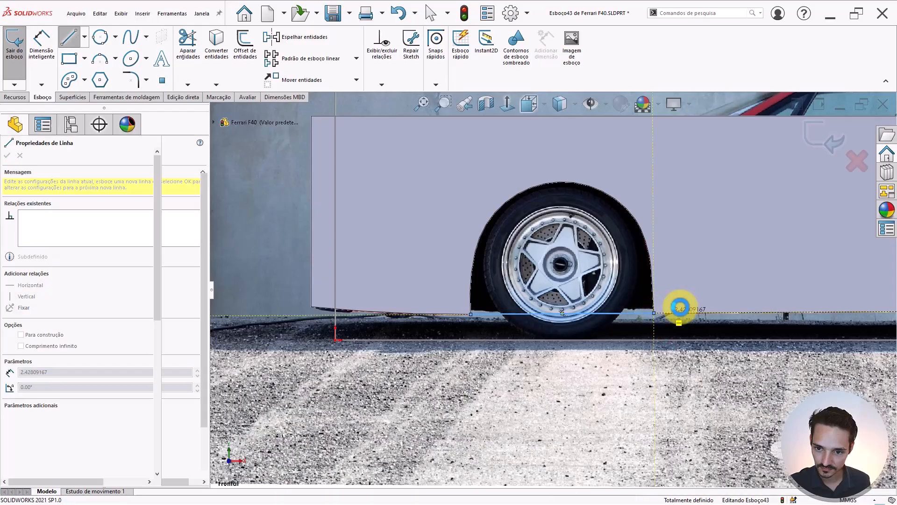
key("Escape")
- Check the properties of the new horizontal line, then clear the selection
scroll(684, 312, "up", 3)
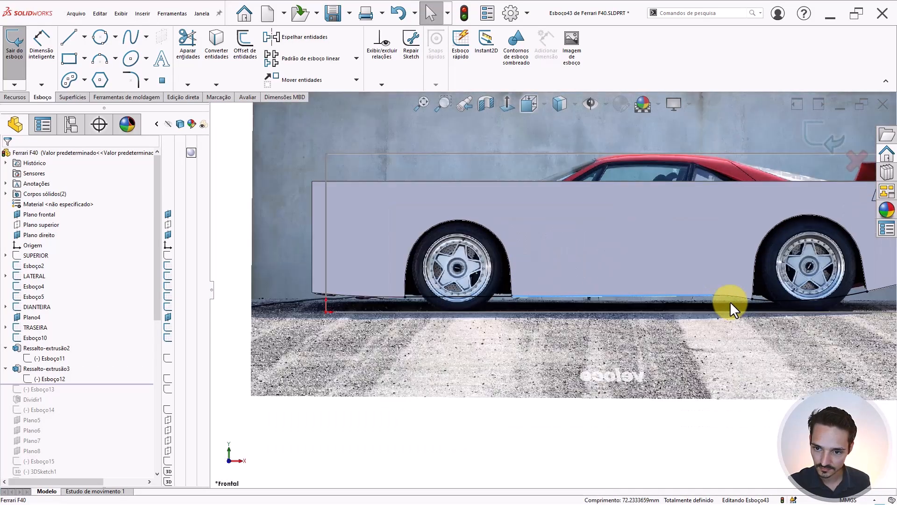
scroll(588, 299, "down", 4)
key("s")
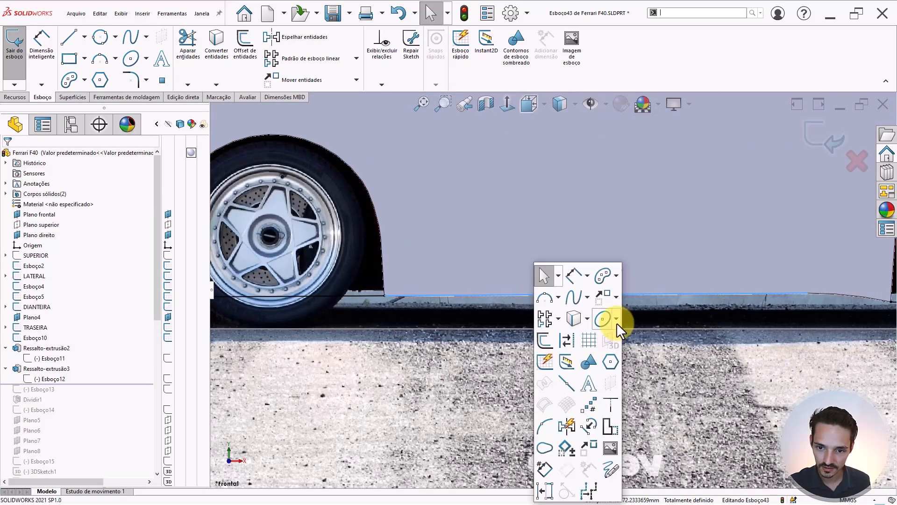
left_click(558, 312)
left_click(562, 294)
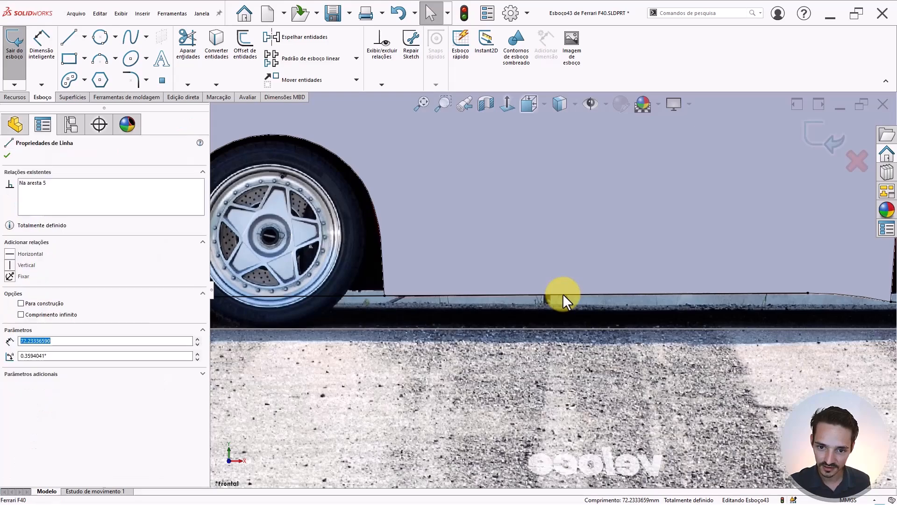
scroll(303, 277, "down", 2)
scroll(427, 307, "up", 2)
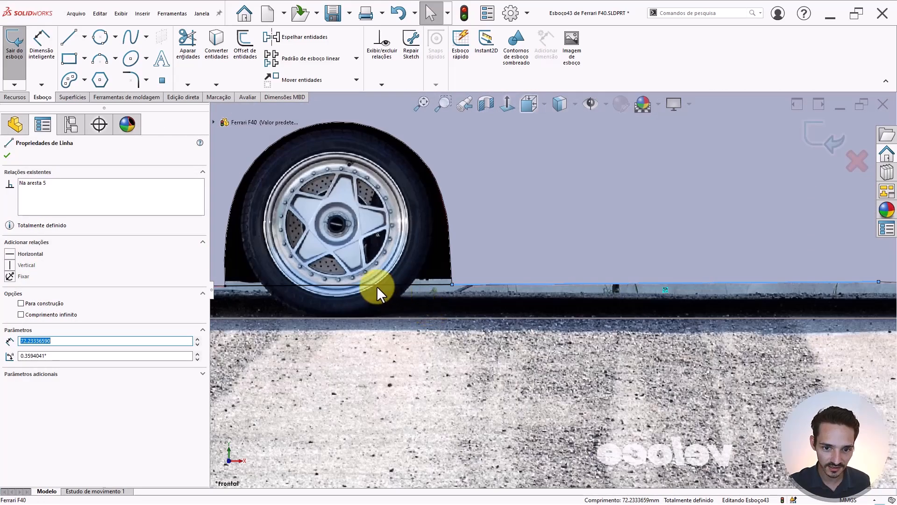
scroll(376, 286, "down", 4)
key("Escape")
scroll(477, 272, "up", 1)
scroll(477, 273, "up", 1)
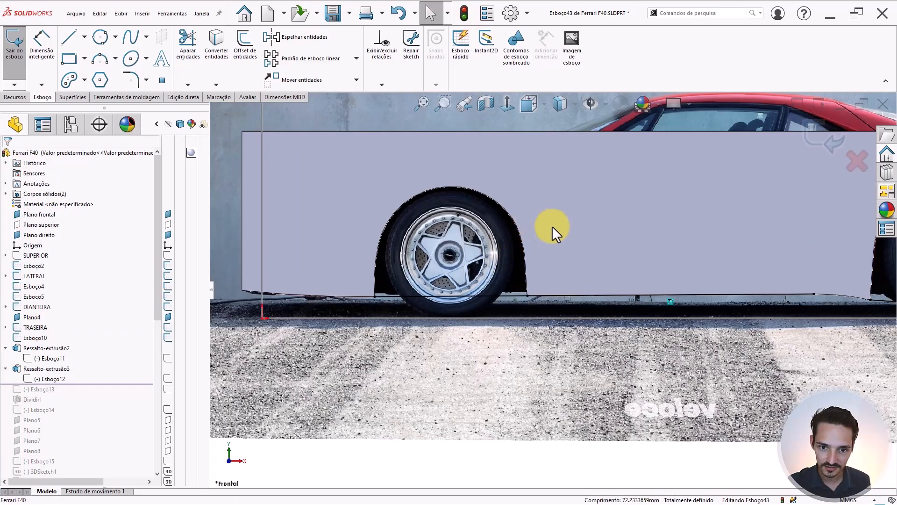
- Convert the front and rear wheel-arch edge chains into sketch curves via Selecionar tangência and Converter entidades
mouse_move(551, 226)
middle_mouse_down()
mouse_move(557, 134)
mouse_move(506, 201)
mouse_move(486, 206)
middle_mouse_up()
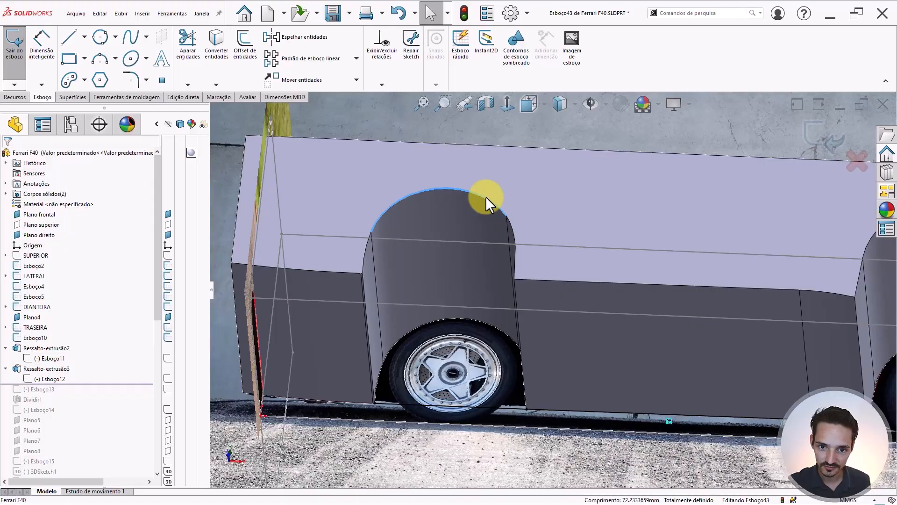
right_click(486, 197)
left_click(508, 209)
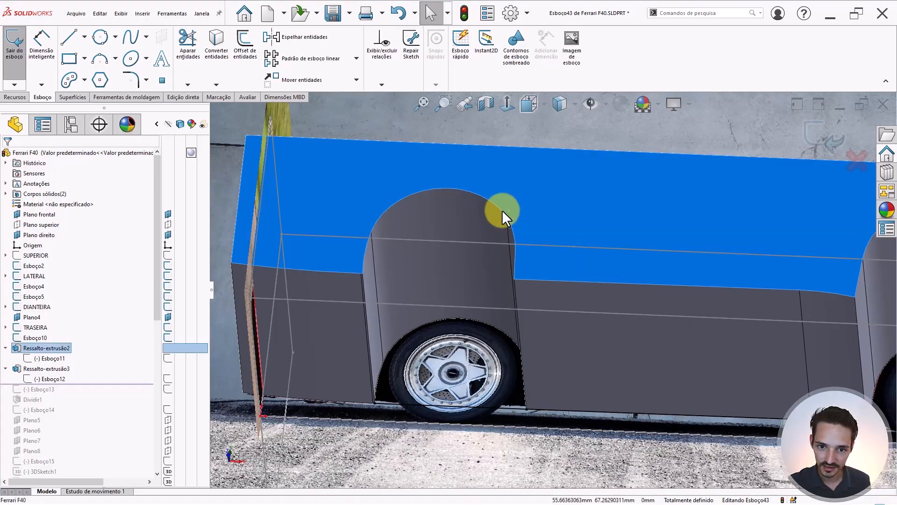
right_click(499, 208)
left_click(513, 223)
key("s")
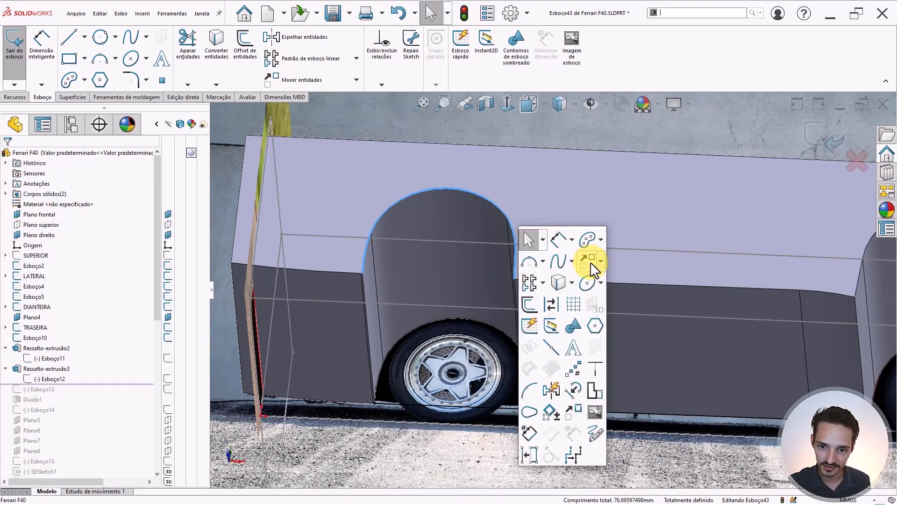
left_click(556, 283)
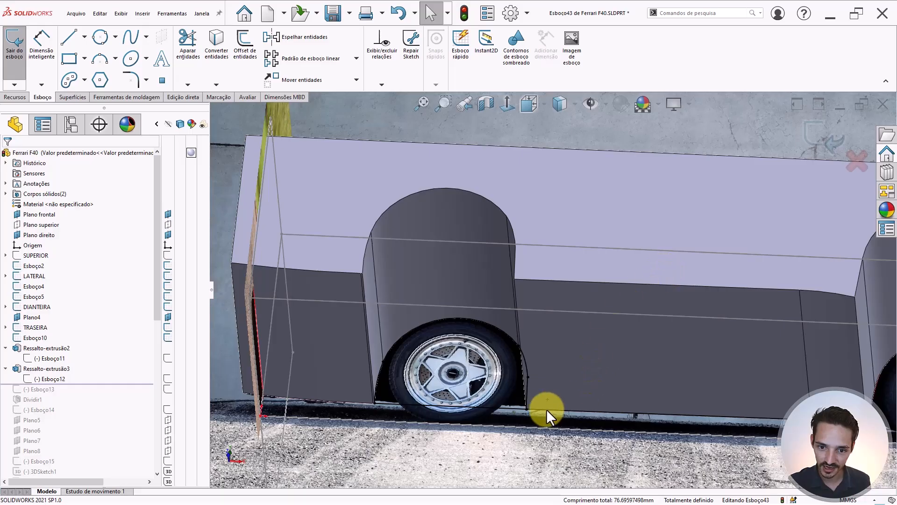
scroll(453, 394, "up", 4)
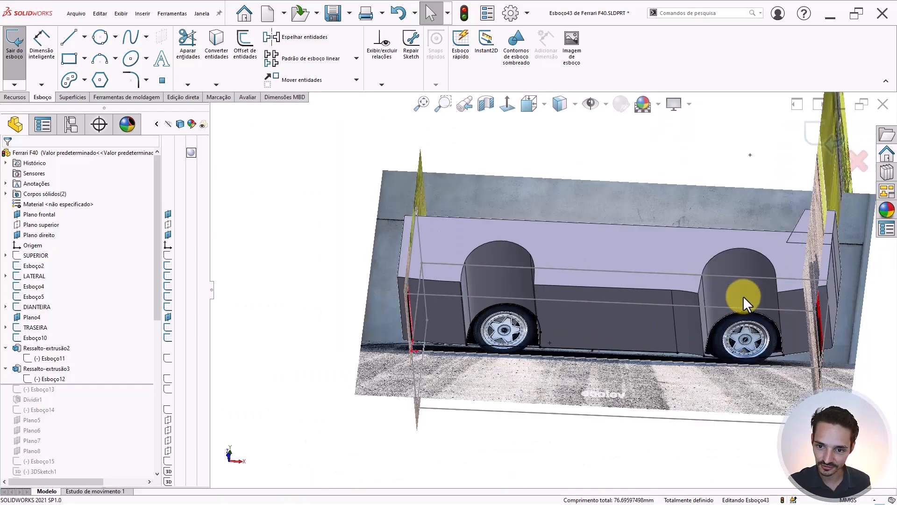
scroll(743, 296, "down", 3)
right_click(665, 219)
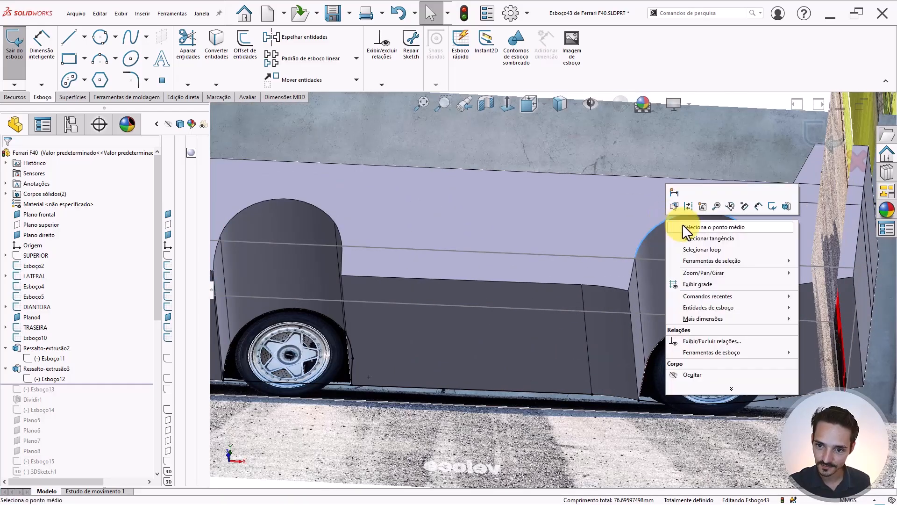
left_click(689, 234)
key("s")
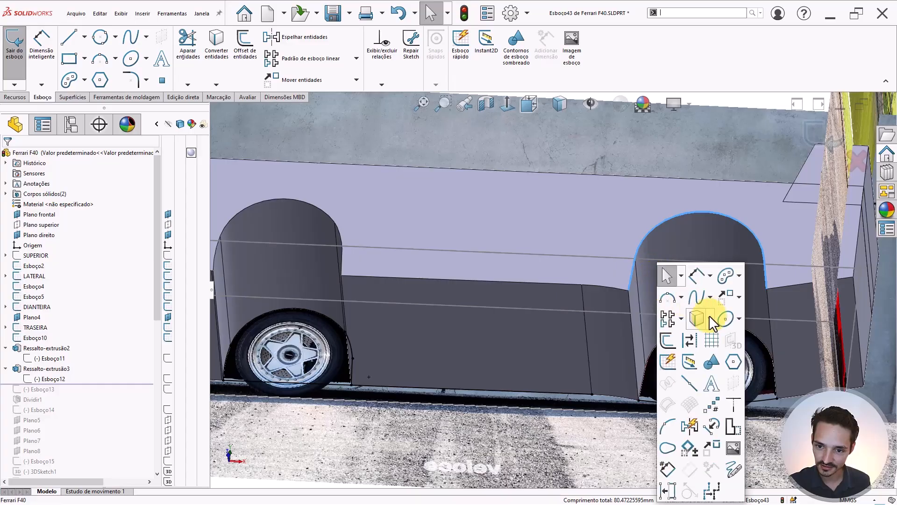
left_click(697, 323)
scroll(576, 319, "up", 2)
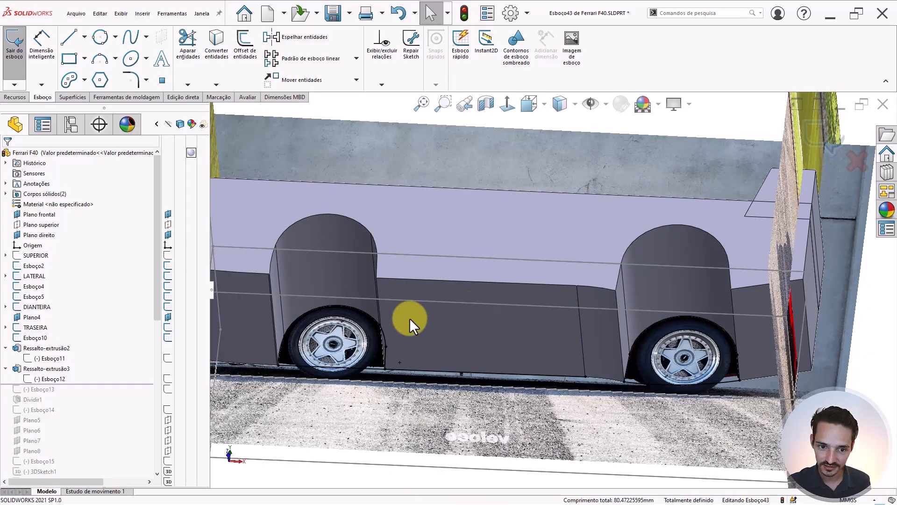
left_click(520, 54)
mouse_move(457, 163)
middle_mouse_down()
mouse_move(481, 216)
mouse_move(472, 254)
middle_mouse_up()
scroll(331, 327, "down", 5)
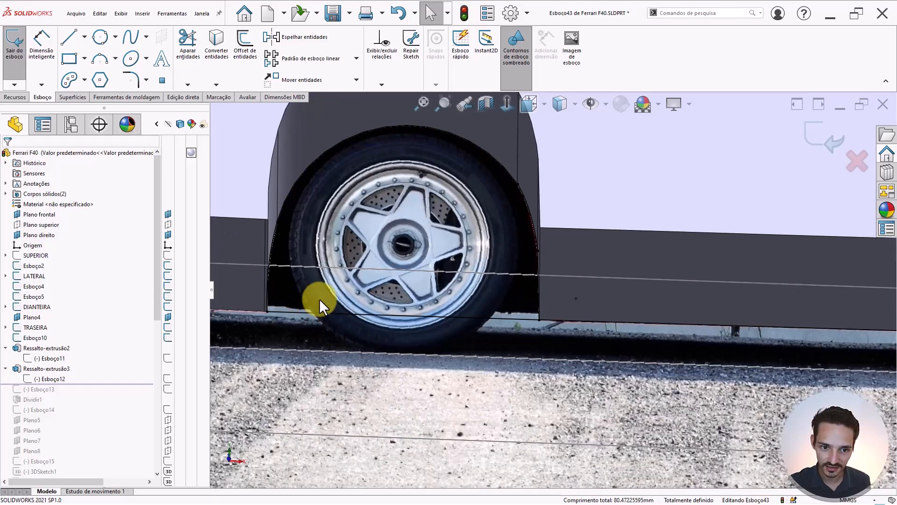
scroll(342, 302, "down", 10)
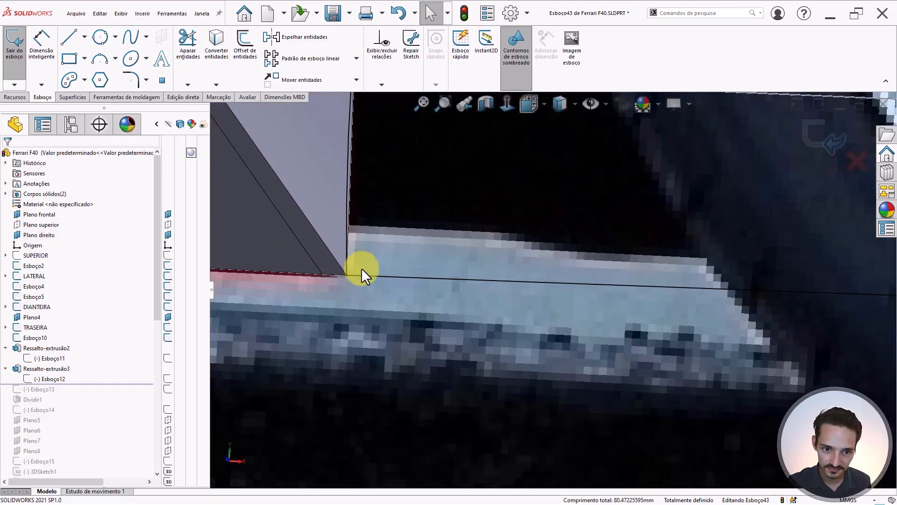
scroll(574, 302, "up", 10)
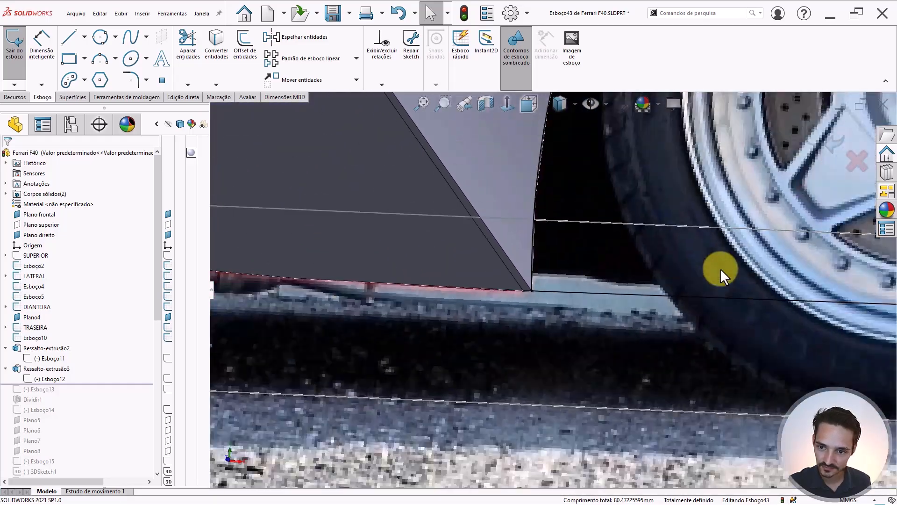
scroll(772, 291, "down", 10)
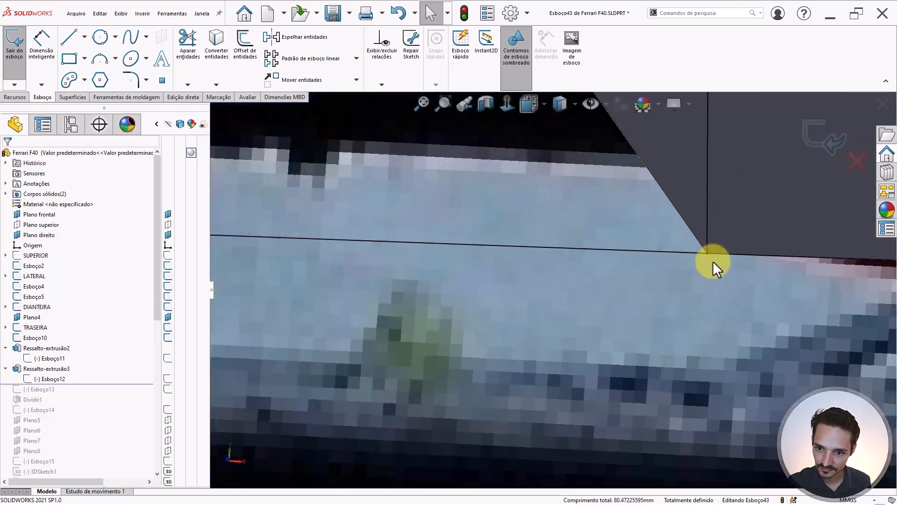
scroll(650, 256, "up", 5)
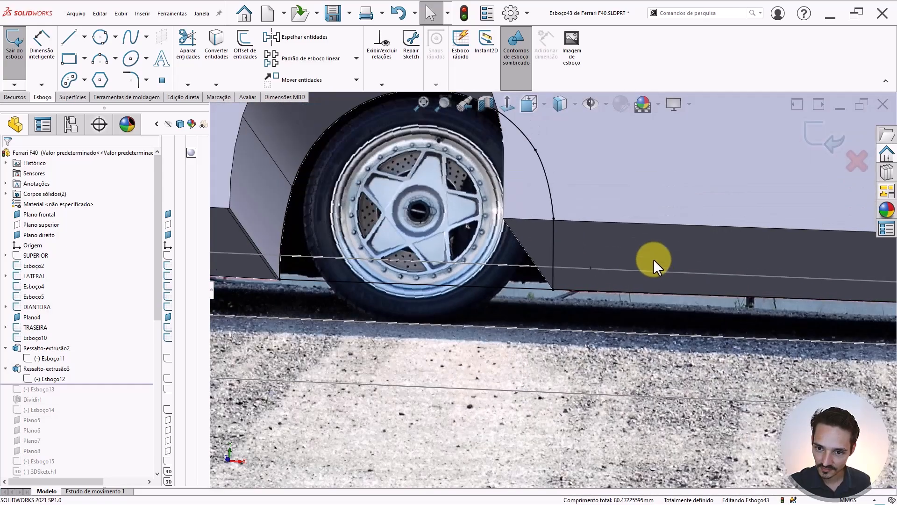
left_click(657, 293)
scroll(658, 293, "up", 4)
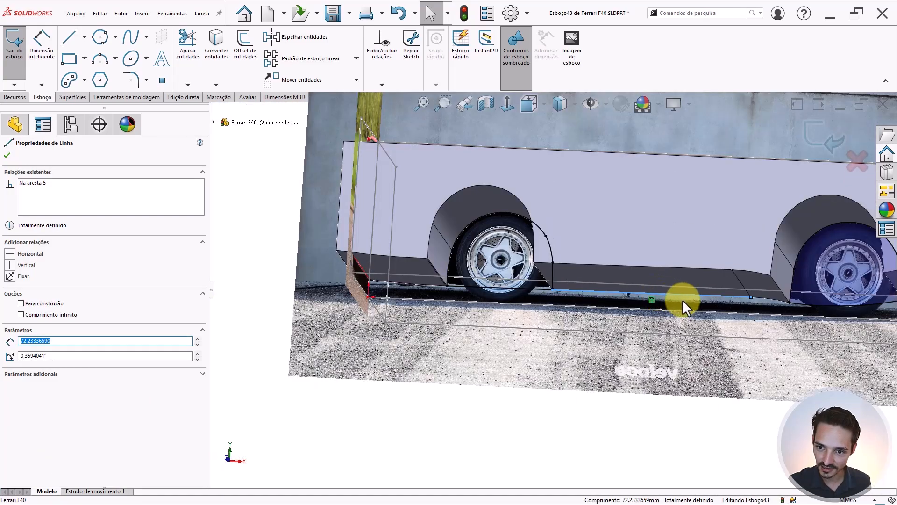
left_click(520, 292)
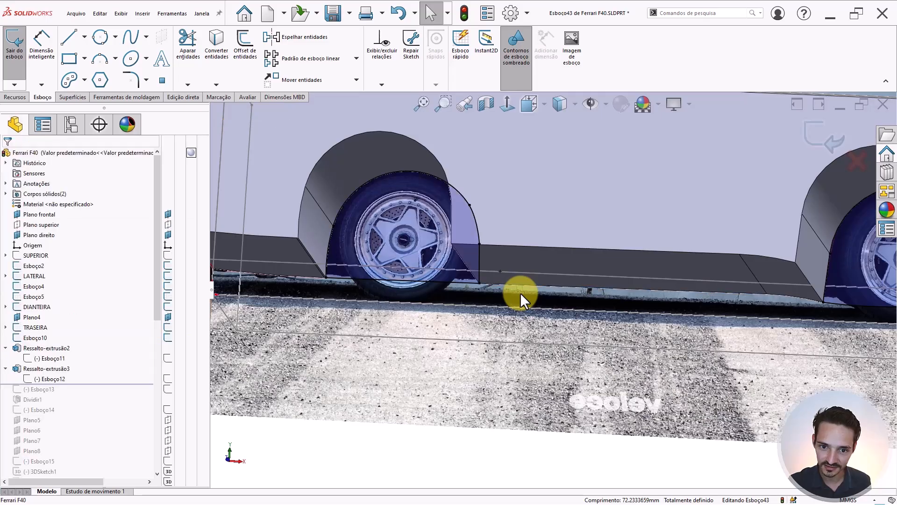
middle_click_drag(478, 266, 725, 212)
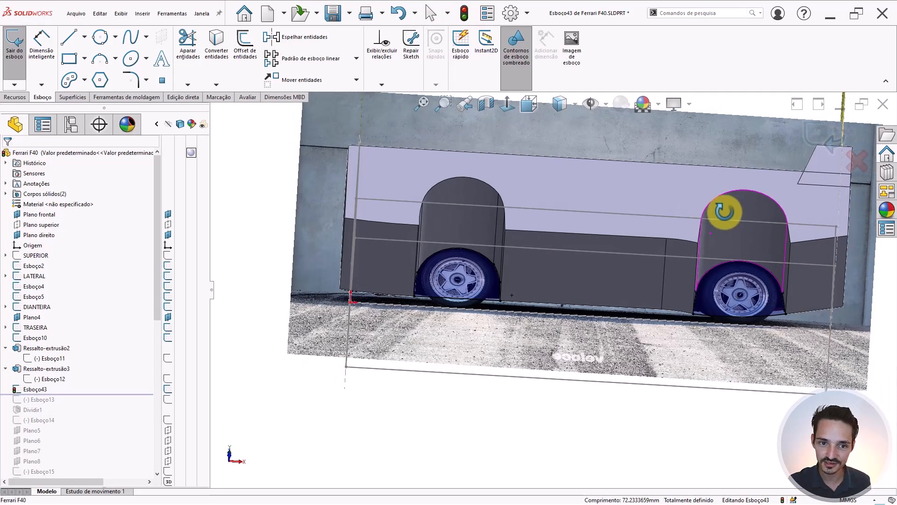
- Extrude the wheel-arch sketch Offset From Surface 15 mm off the top face, merging only into Ressalto-extrusão2
left_click(17, 98)
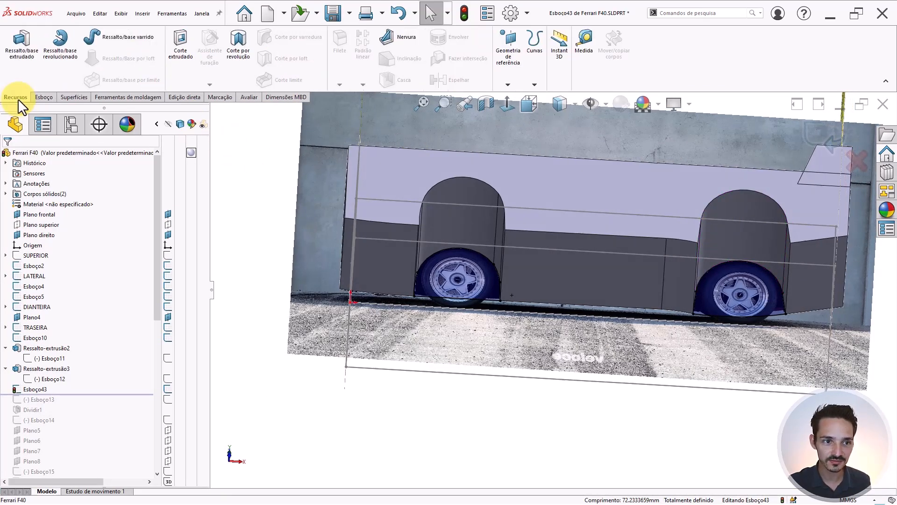
left_click(22, 49)
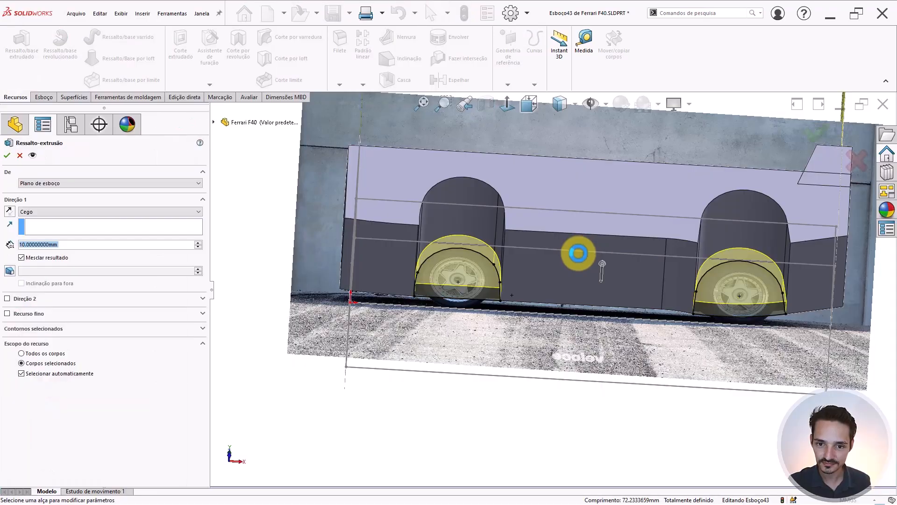
middle_click_drag(577, 194, 558, 186)
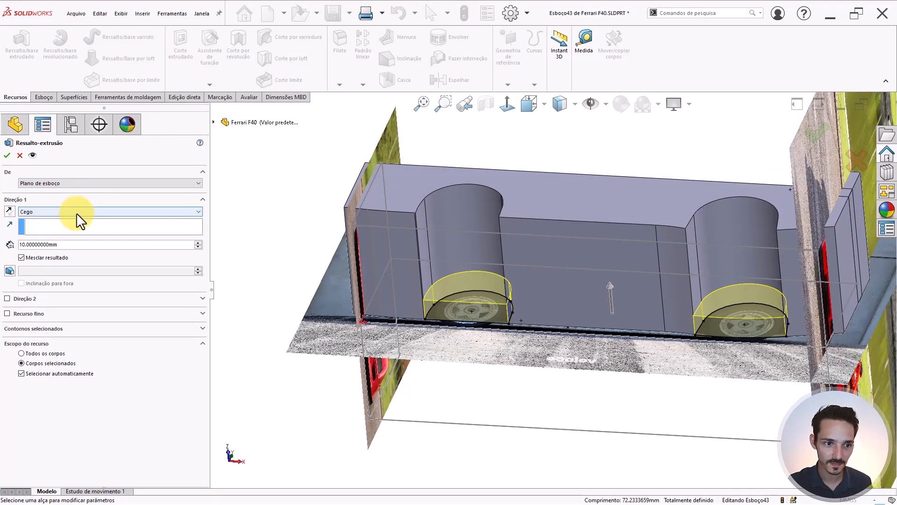
left_click(77, 212)
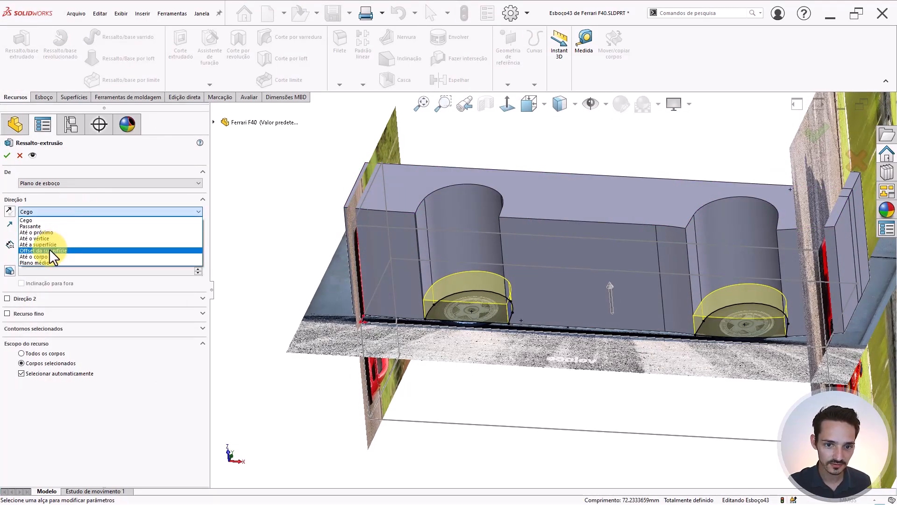
left_click(49, 250)
left_click(417, 186)
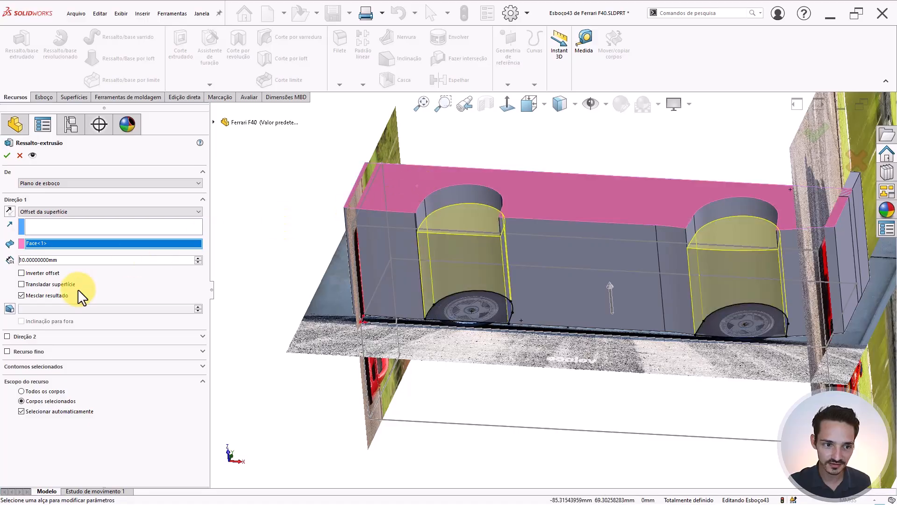
left_click(82, 257)
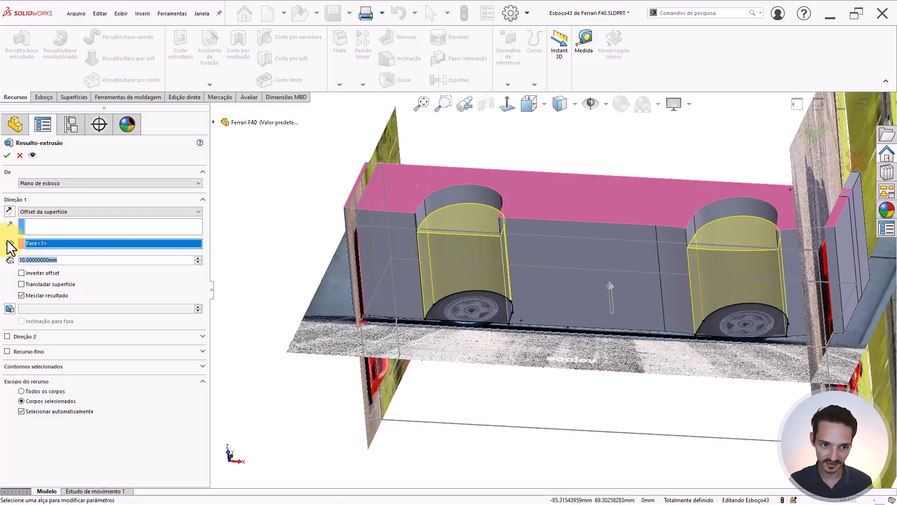
type("15")
key("Return")
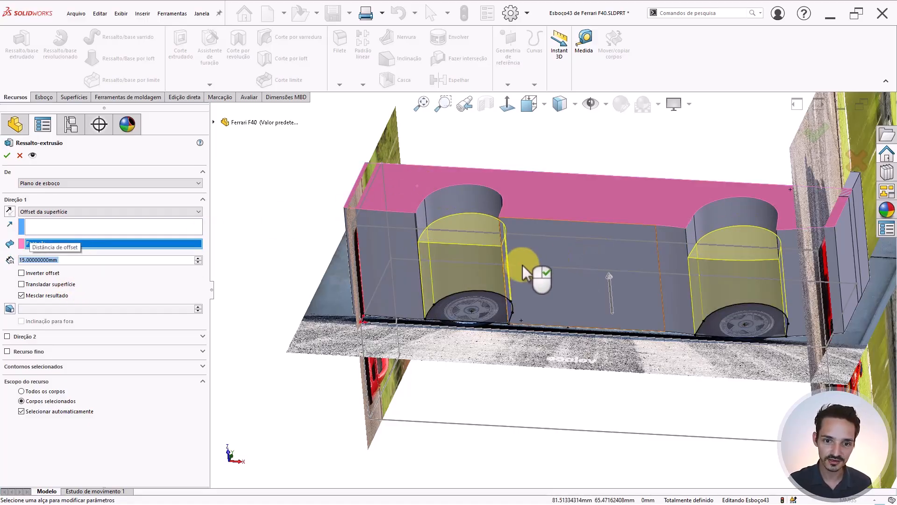
left_click(46, 410)
left_click(556, 203)
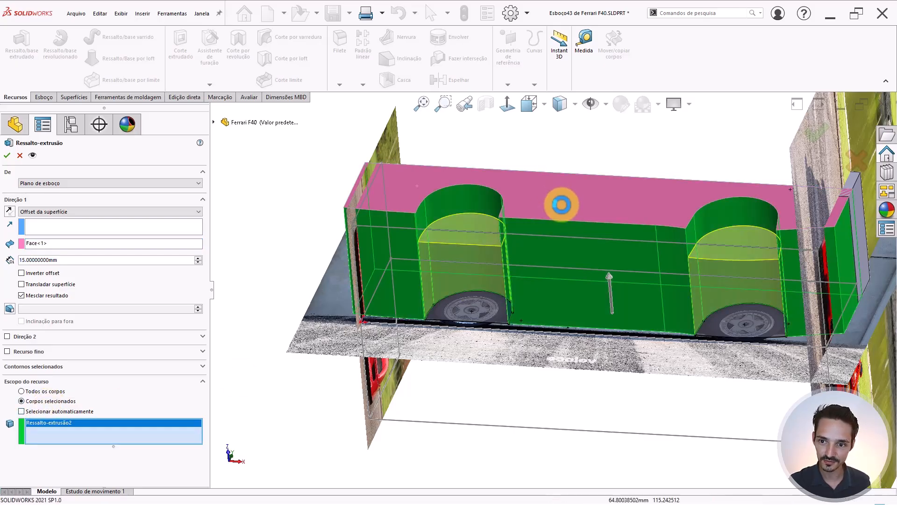
right_click(561, 204)
scroll(556, 234, "up", 3)
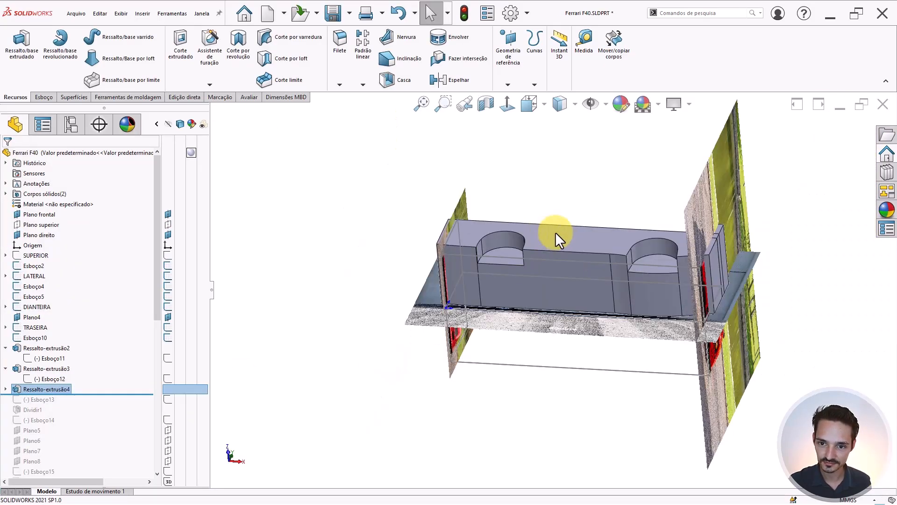
middle_click_drag(556, 232, 562, 409)
left_click(370, 182)
scroll(612, 294, "down", 3)
middle_click_drag(613, 293, 611, 198)
scroll(652, 282, "down", 3)
scroll(654, 275, "up", 2)
middle_click_drag(693, 262, 666, 290)
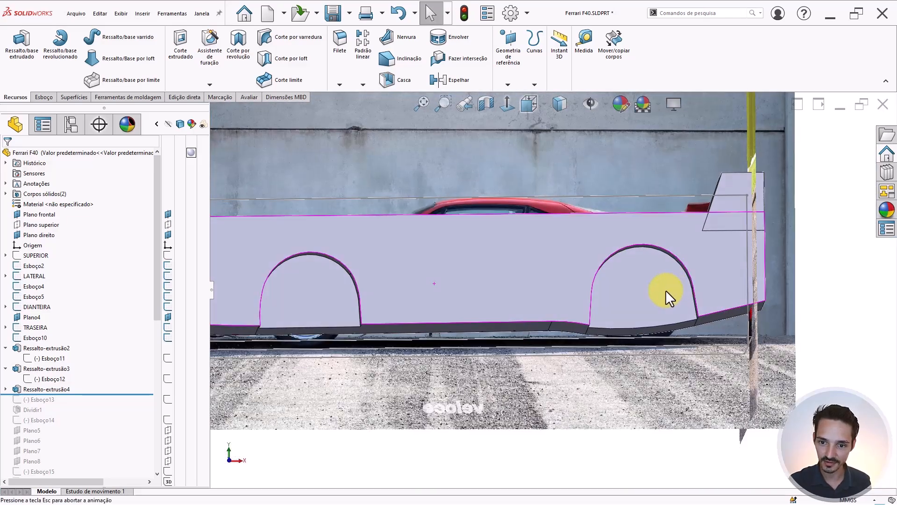
key("Tab")
key("shift+Tab")
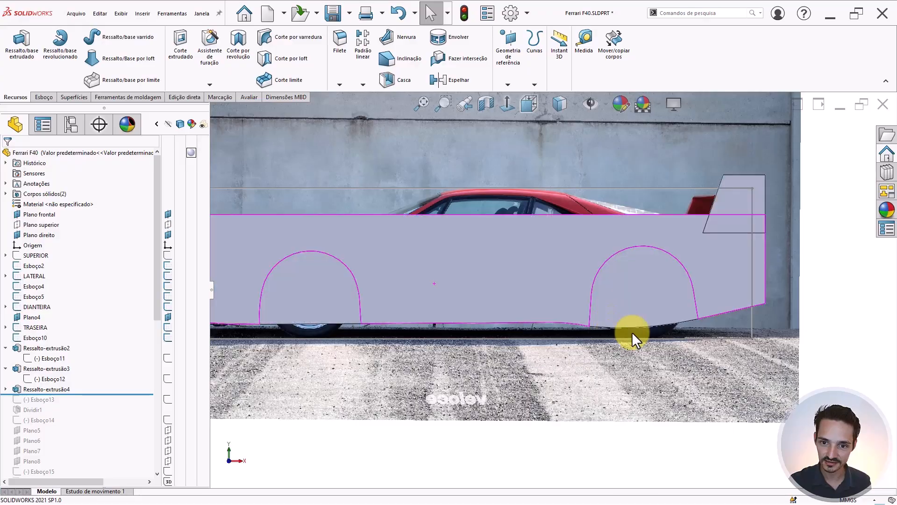
middle_click_drag(498, 335, 445, 415)
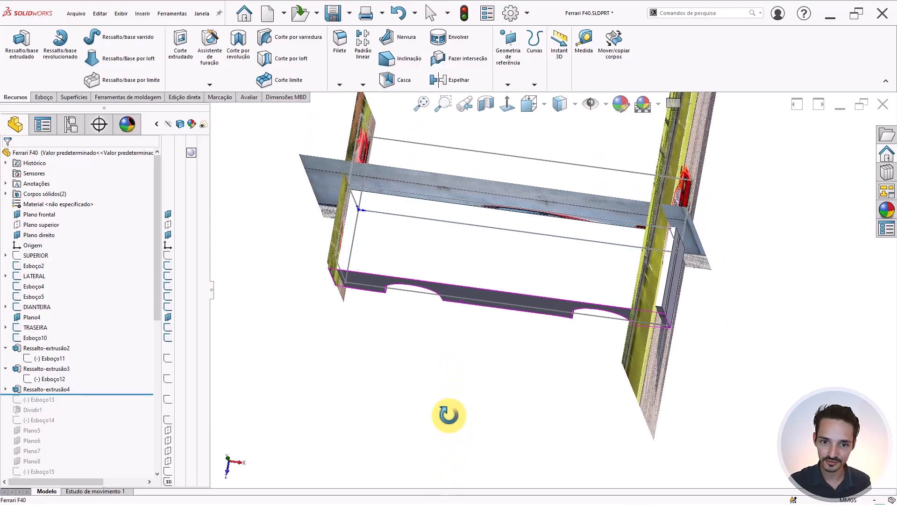
- Roll the feature history forward to the end so all later lofts and cuts rebuild
middle_click_drag(622, 297, 477, 240)
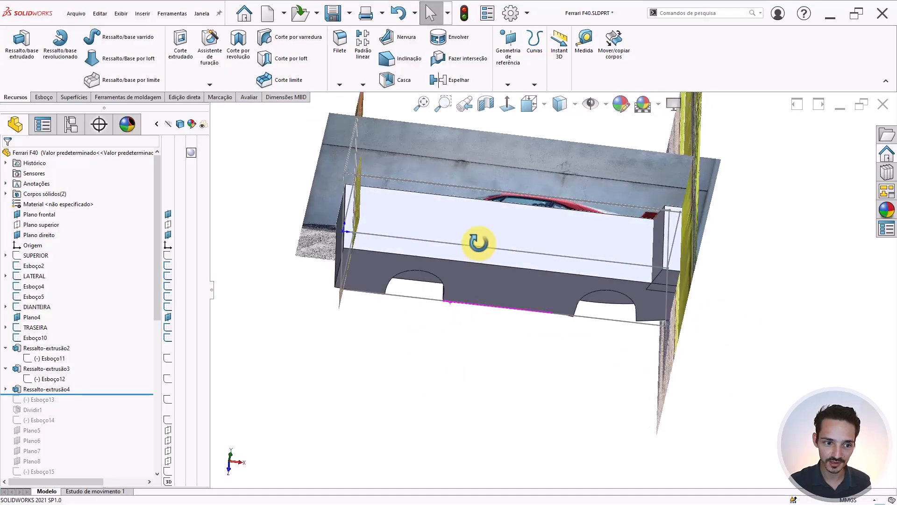
scroll(105, 321, "down", 7)
left_click_drag(86, 178, 81, 200)
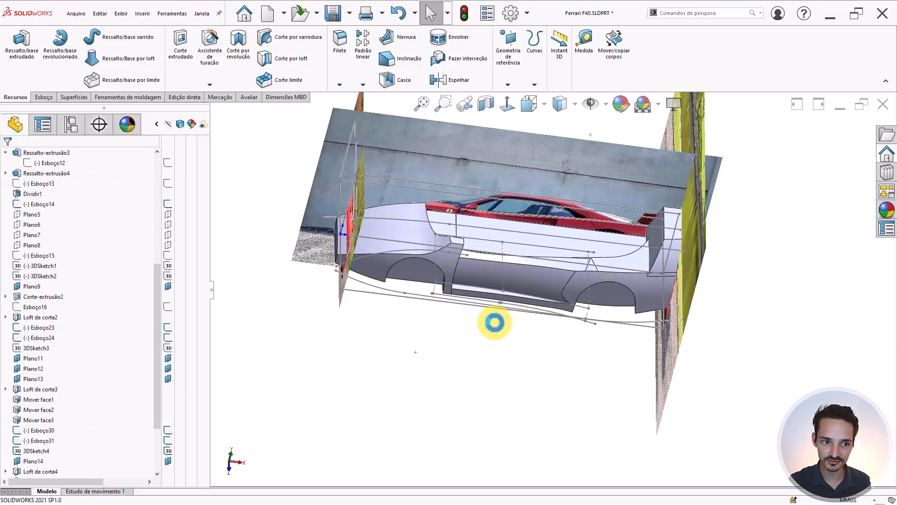
scroll(51, 304, "down", 3)
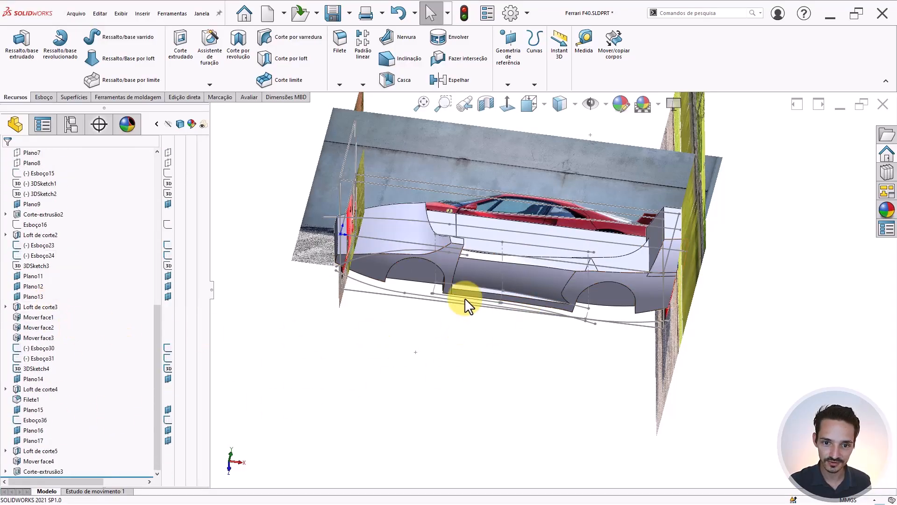
scroll(464, 298, "down", 4)
- Inspect the Loft de corte3, rear wheel-arch and sill faces, then return to Front view
middle_click_drag(469, 276, 456, 245)
left_click(433, 236)
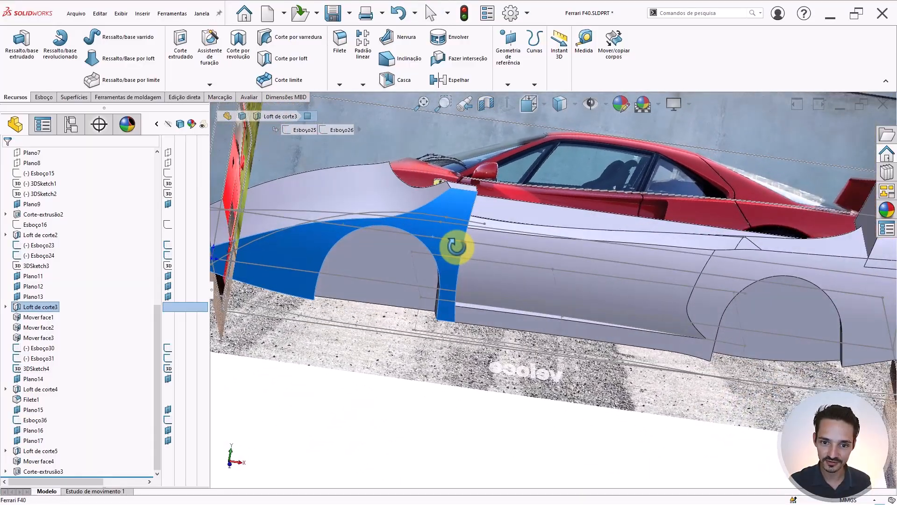
left_click(717, 303)
middle_click_drag(621, 261, 505, 360)
scroll(531, 309, "down", 5)
mouse_move(531, 308)
middle_mouse_down()
mouse_move(533, 332)
mouse_move(540, 304)
mouse_move(608, 310)
middle_mouse_up()
scroll(710, 281, "up", 6)
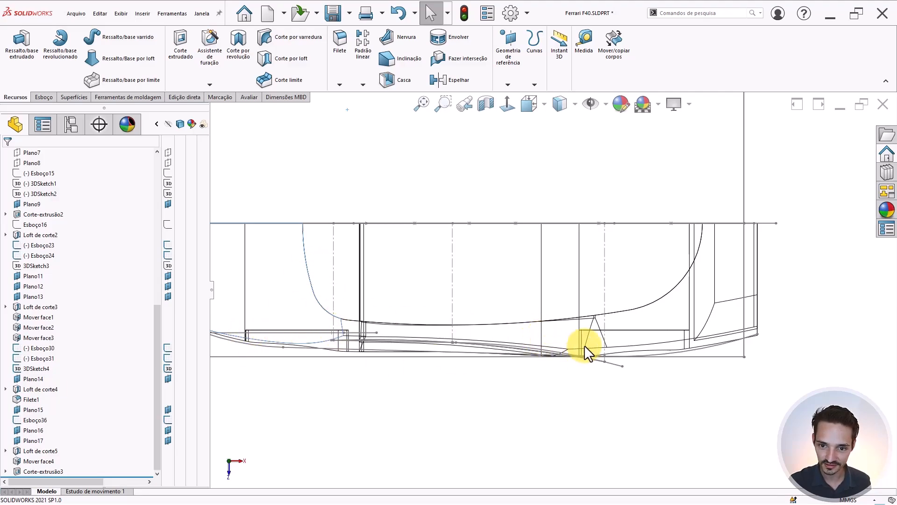
mouse_move(646, 330)
middle_mouse_down()
mouse_move(619, 290)
mouse_move(690, 289)
mouse_move(665, 254)
mouse_move(655, 257)
mouse_move(663, 268)
mouse_move(614, 278)
mouse_move(616, 133)
middle_mouse_up()
key("ctrl+1")
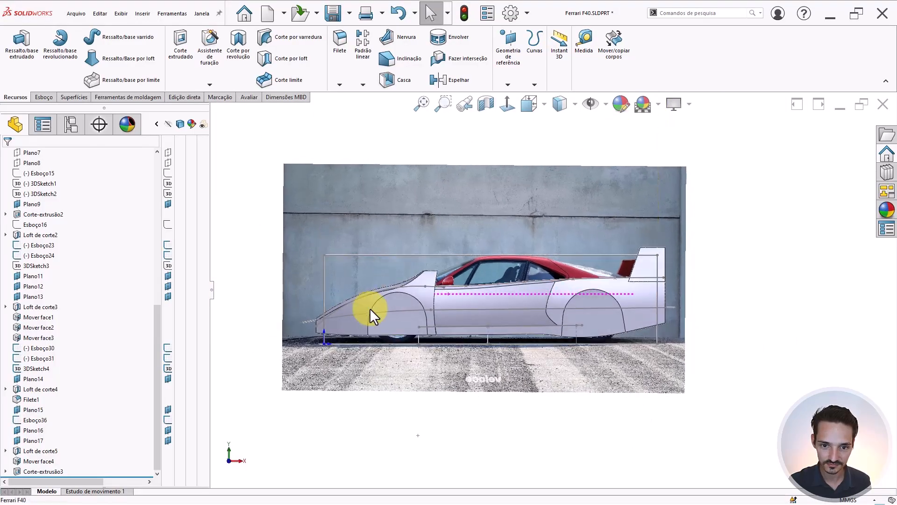
scroll(364, 297, "up", 1)
scroll(363, 296, "down", 1)
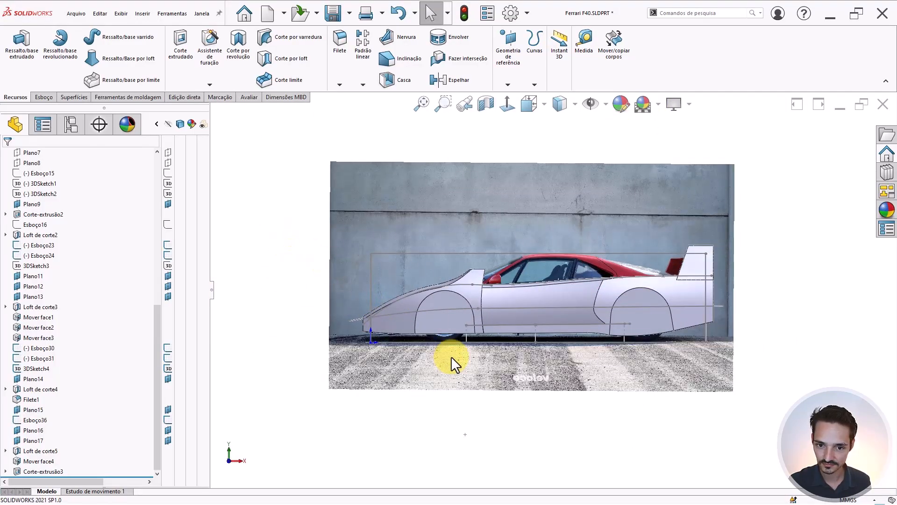
scroll(613, 286, "down", 1)
scroll(613, 287, "down", 1)
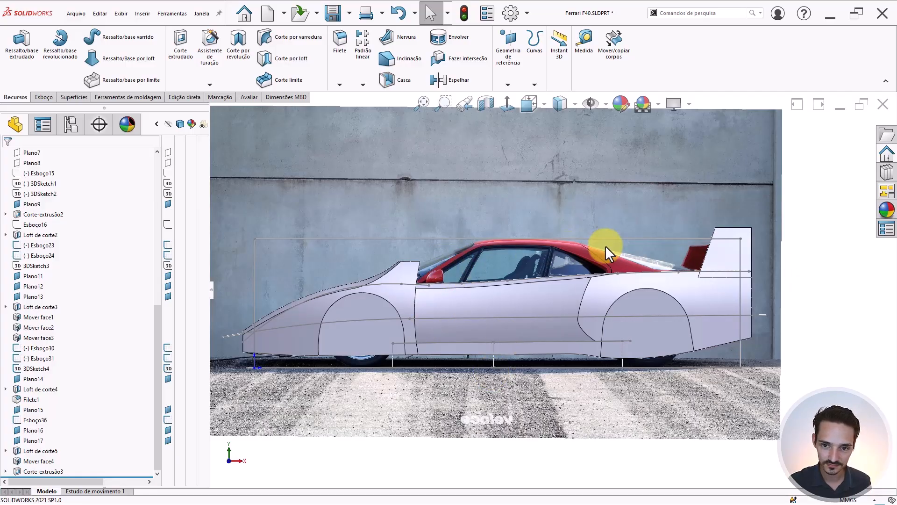
scroll(541, 248, "down", 3)
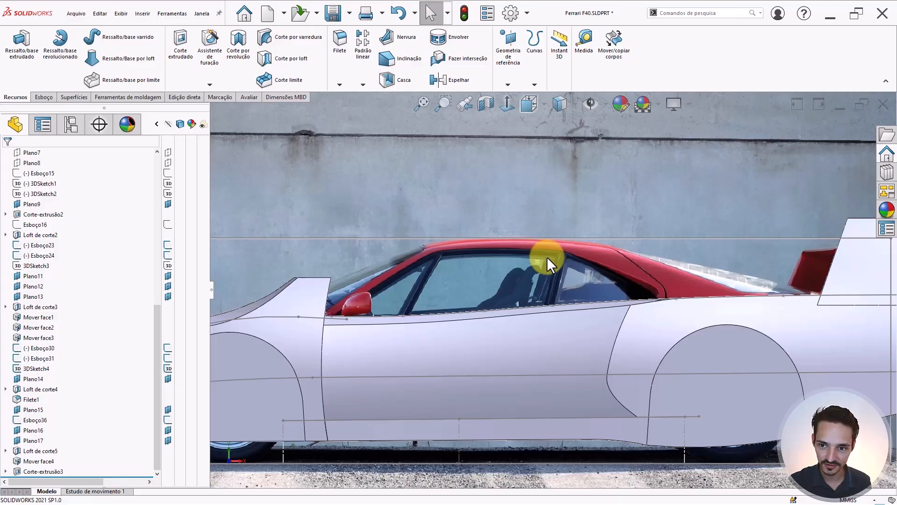
scroll(542, 267, "up", 4)
scroll(538, 275, "down", 2)
left_click(557, 263)
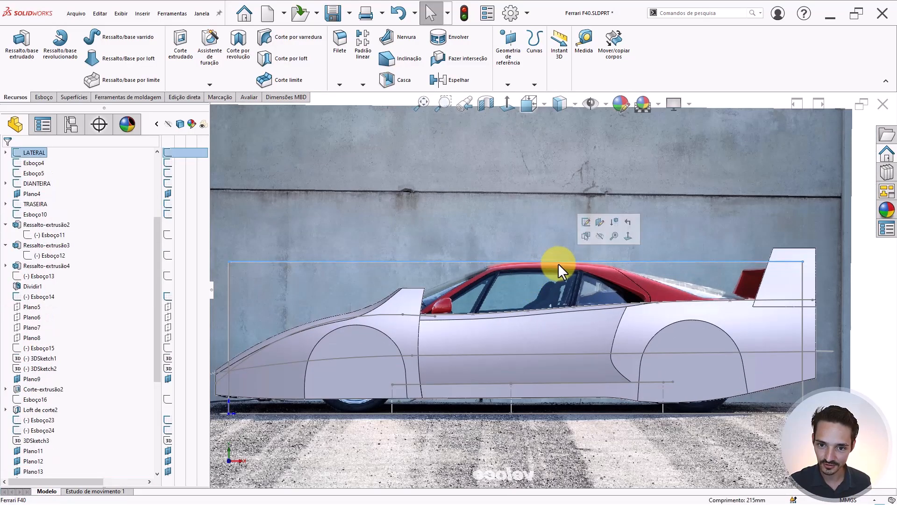
scroll(538, 266, "down", 5)
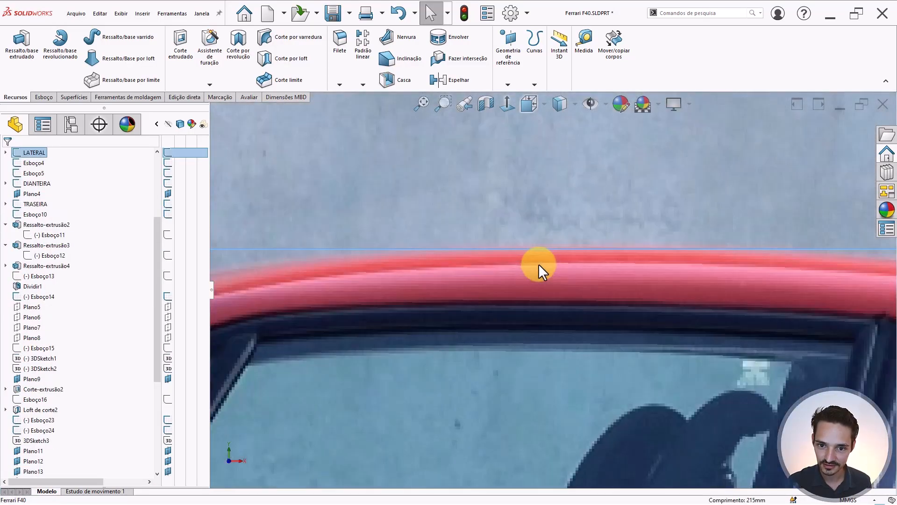
scroll(534, 249, "up", 5)
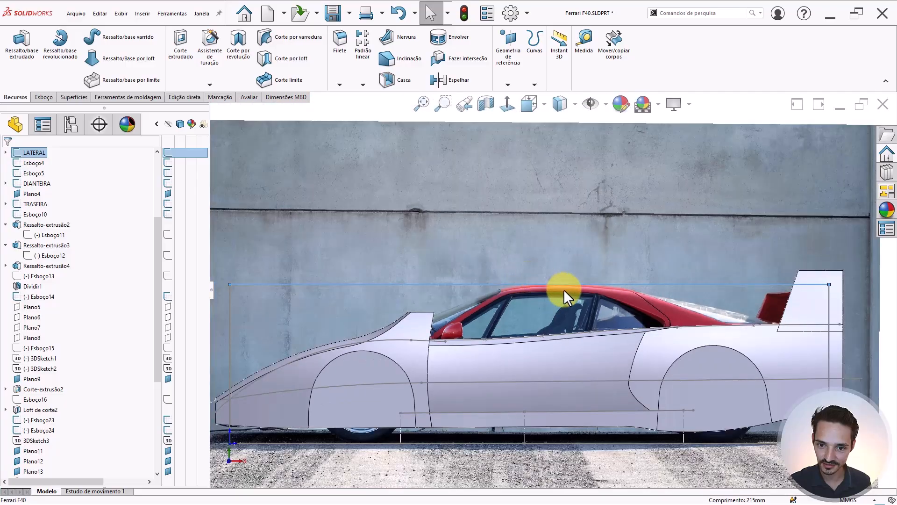
left_click(527, 308)
middle_click_drag(527, 307, 530, 345)
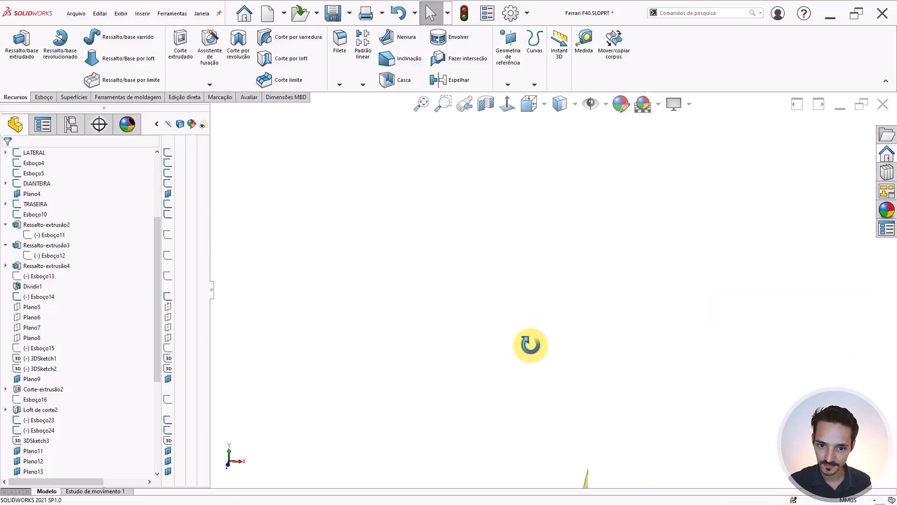
scroll(507, 405, "up", 6)
scroll(506, 405, "down", 12)
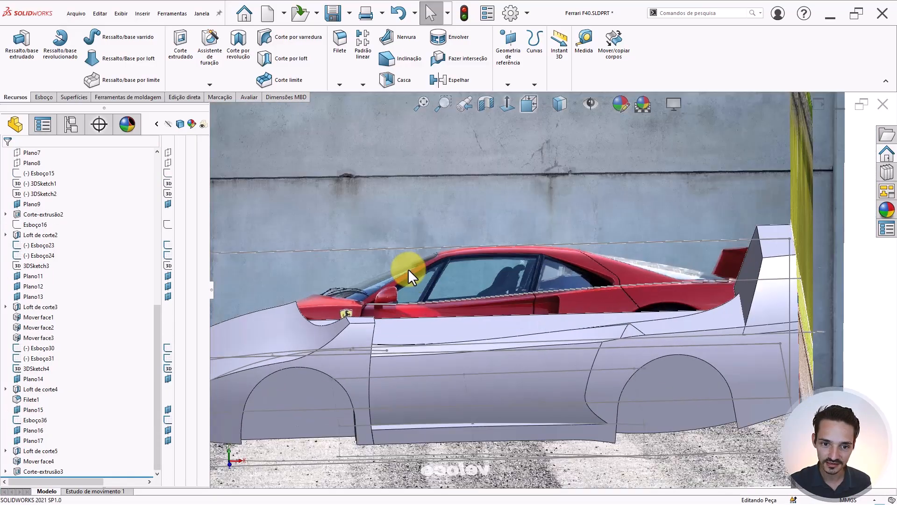
middle_click_drag(408, 268, 408, 286)
scroll(409, 287, "up", 5)
scroll(497, 371, "down", 7)
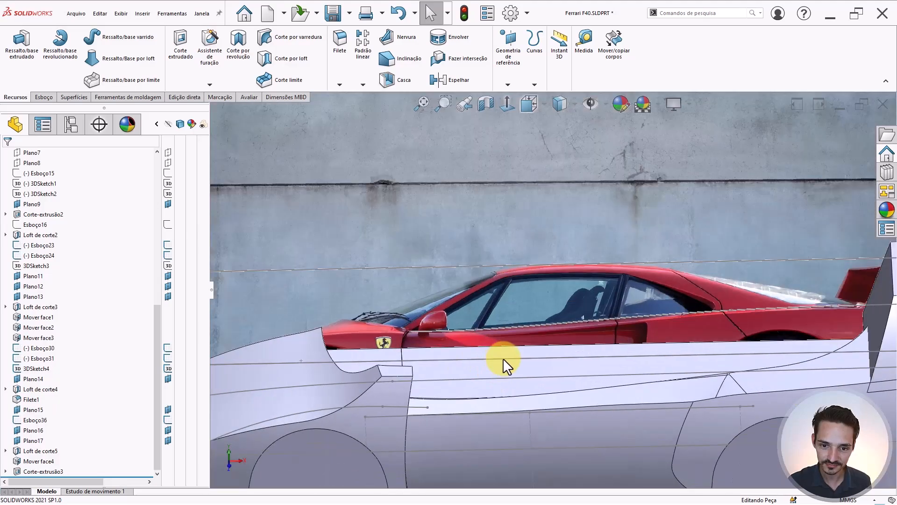
middle_click_drag(504, 360, 483, 379)
scroll(484, 380, "up", 4)
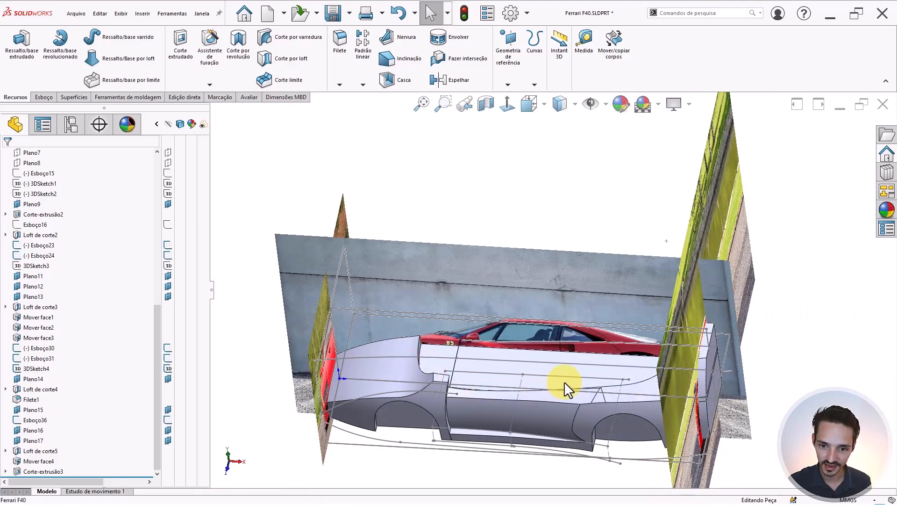
scroll(566, 380, "down", 3)
middle_click_drag(567, 377, 709, 341)
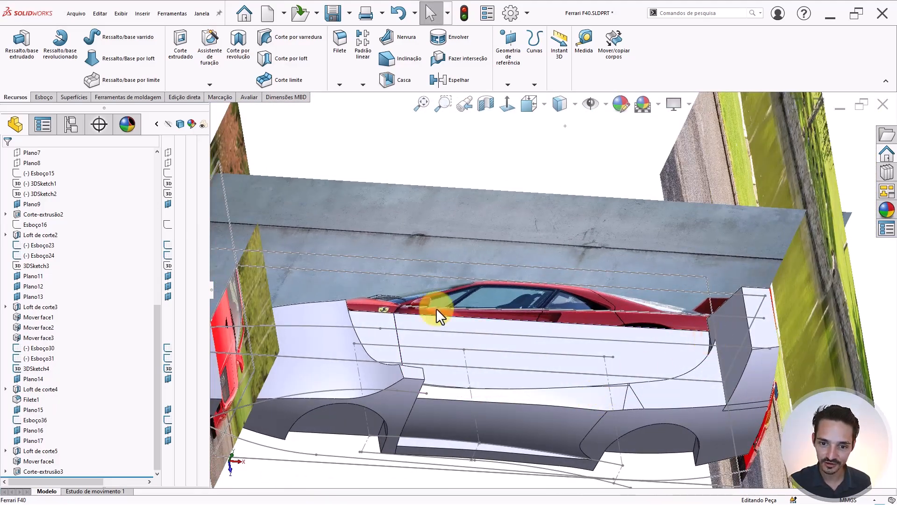
middle_click_drag(494, 362, 481, 214)
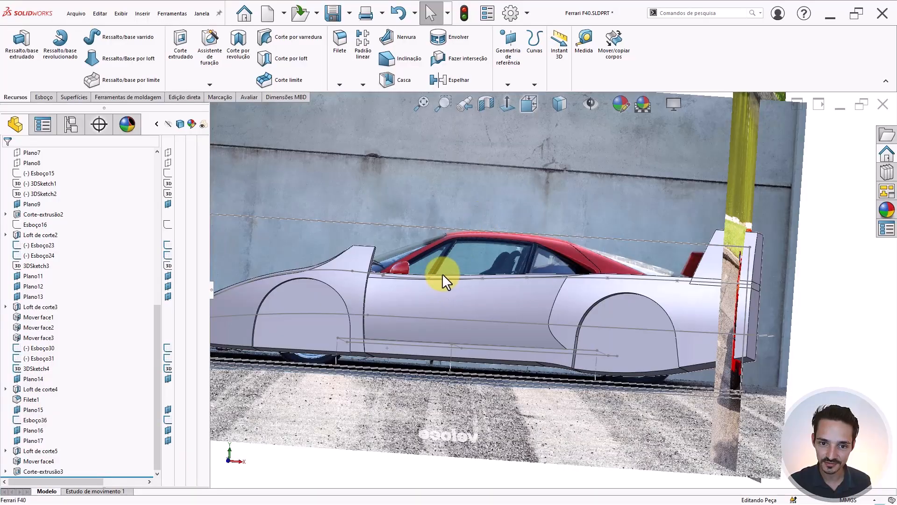
scroll(474, 232, "down", 3)
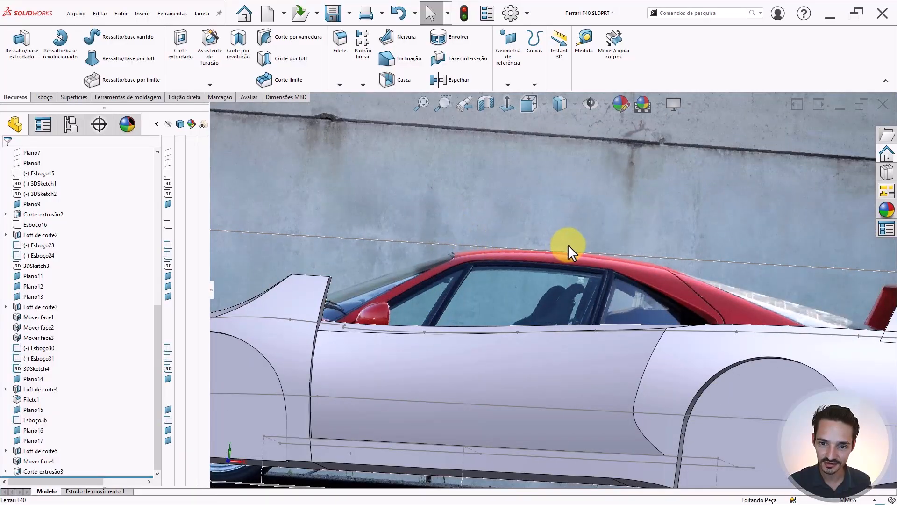
scroll(461, 244, "up", 5)
middle_click_drag(460, 245, 477, 351)
scroll(457, 296, "down", 3)
middle_click_drag(456, 297, 495, 290)
scroll(666, 297, "up", 3)
scroll(665, 297, "down", 3)
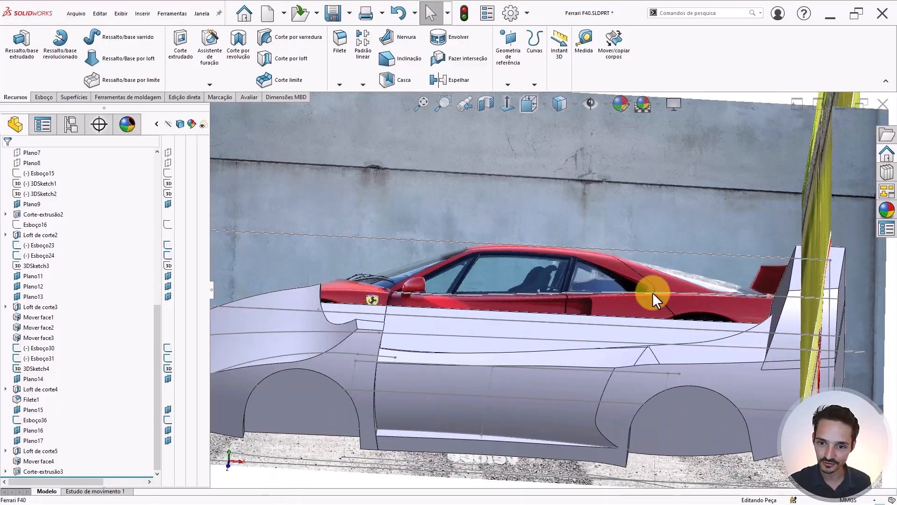
middle_click_drag(344, 295, 422, 333)
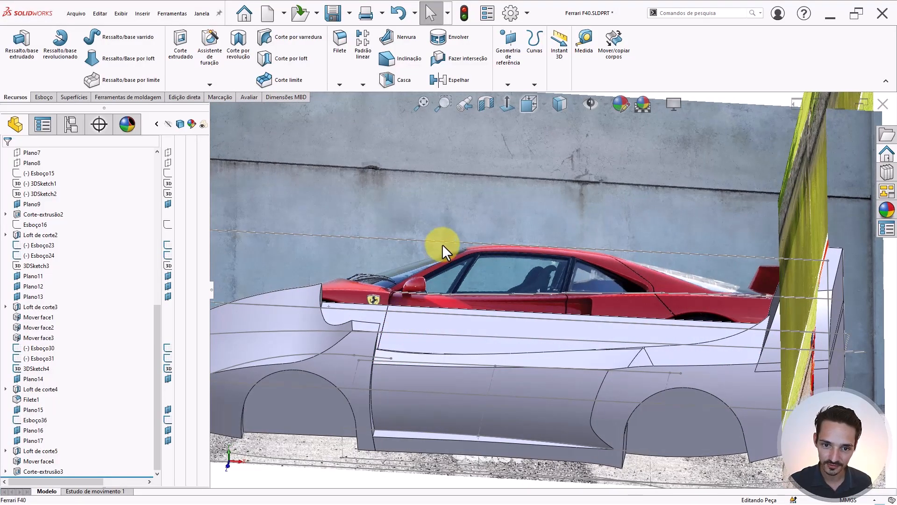
- Measure the 25 mm gap between the door face and the LATERAL sketch line
key("m")
left_click(445, 241)
left_click(436, 321)
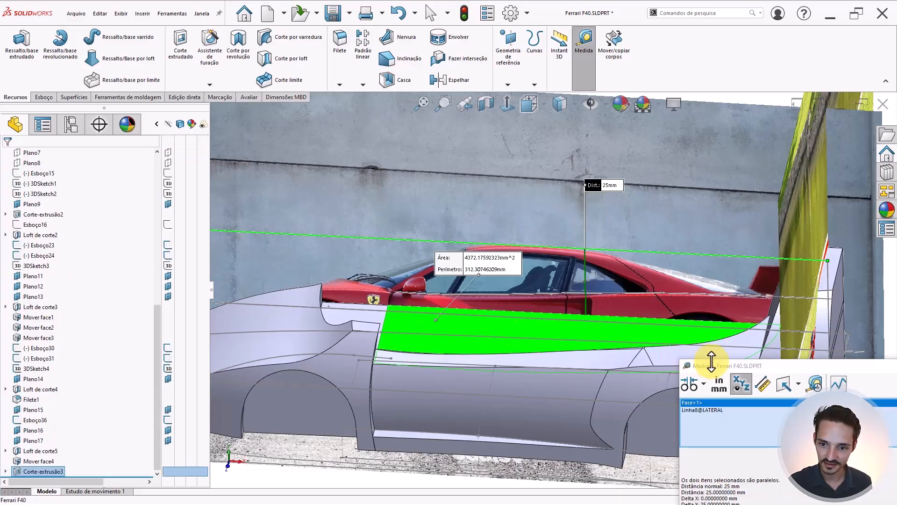
left_click_drag(778, 366, 735, 214)
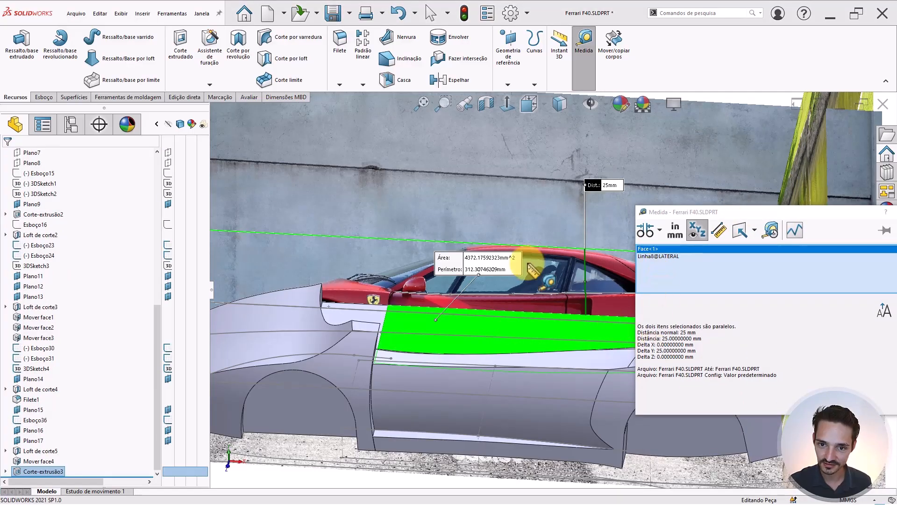
key("Escape")
middle_click_drag(527, 306, 507, 290)
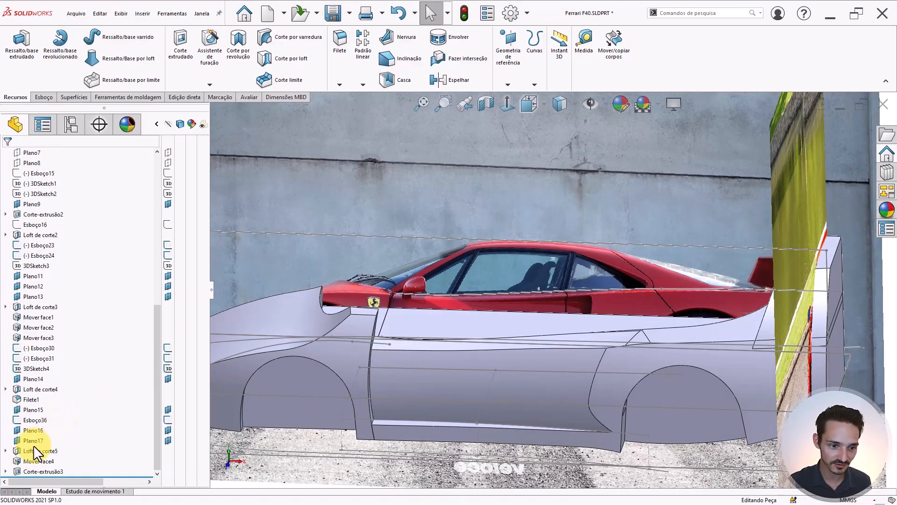
- Expand Corte-extrusão3 and show sketch Esboço42 on the model for extrusion
left_click(6, 470)
left_click(36, 471)
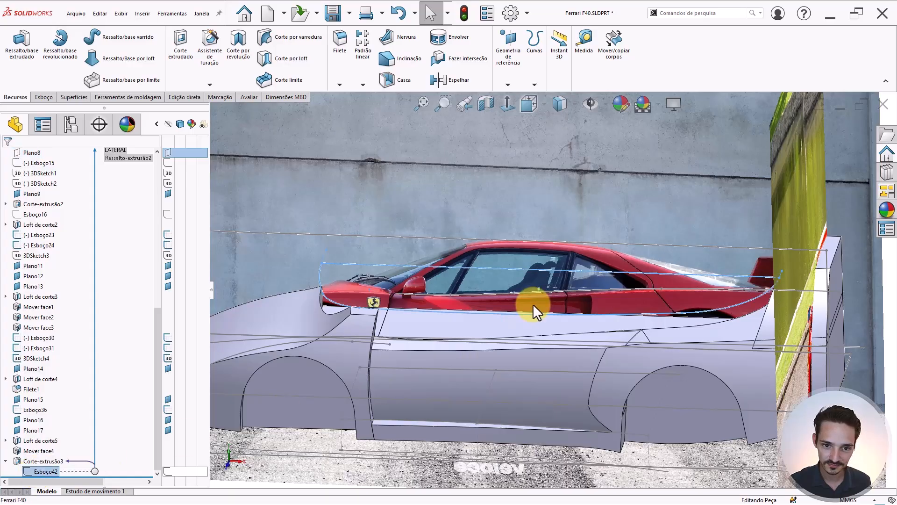
middle_click_drag(532, 305, 515, 326)
scroll(461, 286, "down", 5)
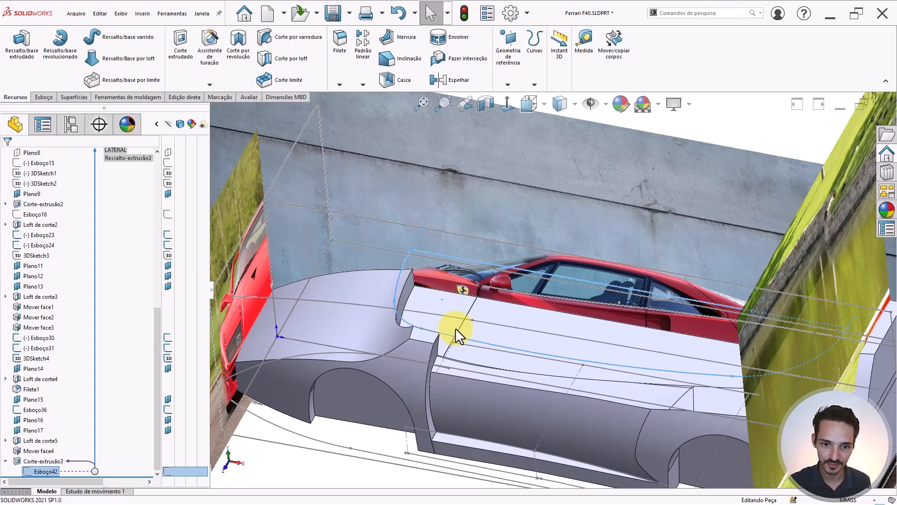
left_click(28, 55)
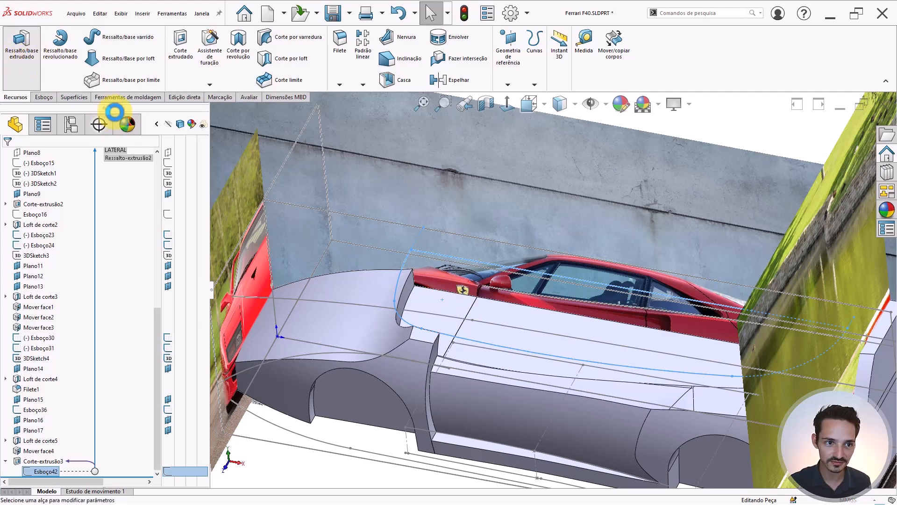
- Extrude Esboço42 30 mm from a body face, unmerged as a separate body
left_click(43, 183)
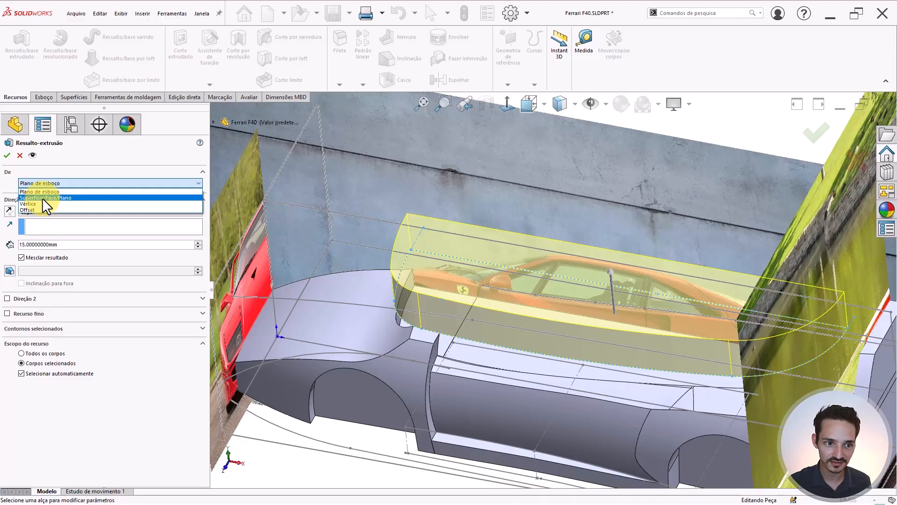
left_click(42, 197)
left_click(446, 311)
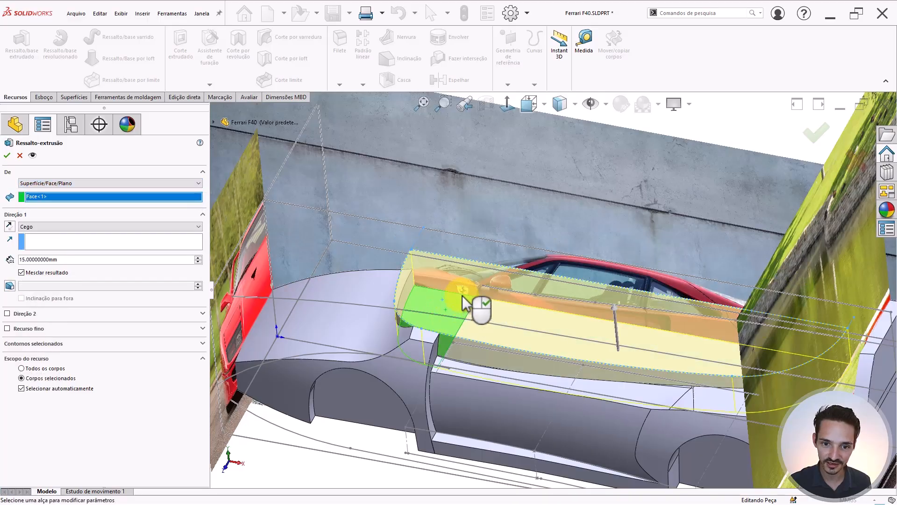
middle_click_drag(465, 301, 475, 240)
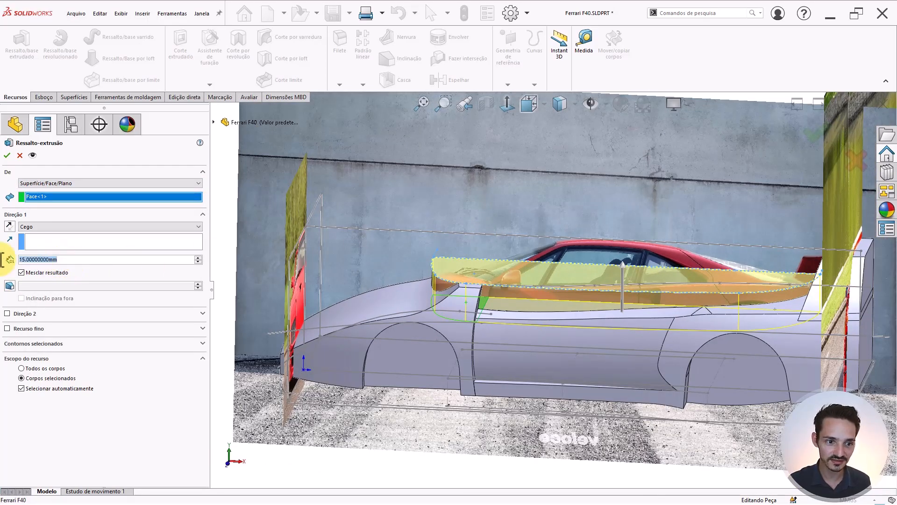
left_click_drag(19, 259, 104, 260)
type("30")
key("Return")
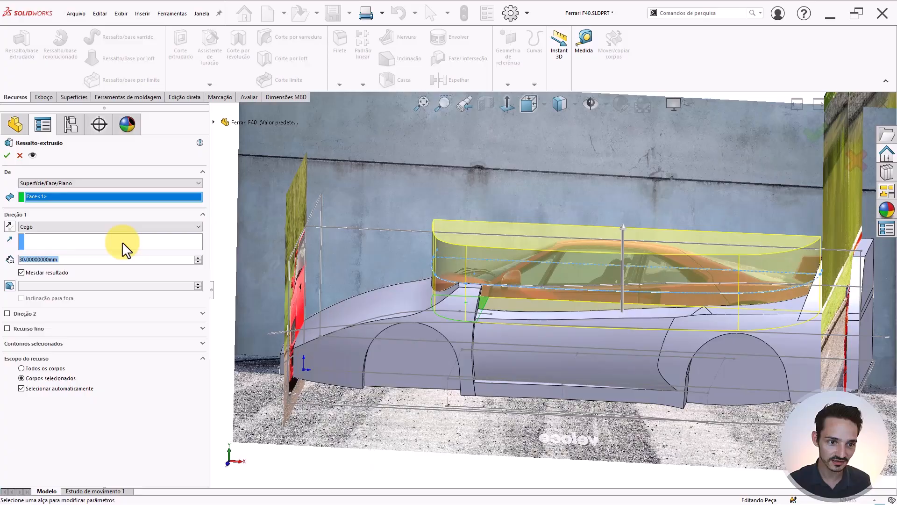
left_click(44, 271)
mouse_move(606, 294)
middle_mouse_down()
mouse_move(611, 260)
mouse_move(610, 296)
middle_mouse_up()
key("Return")
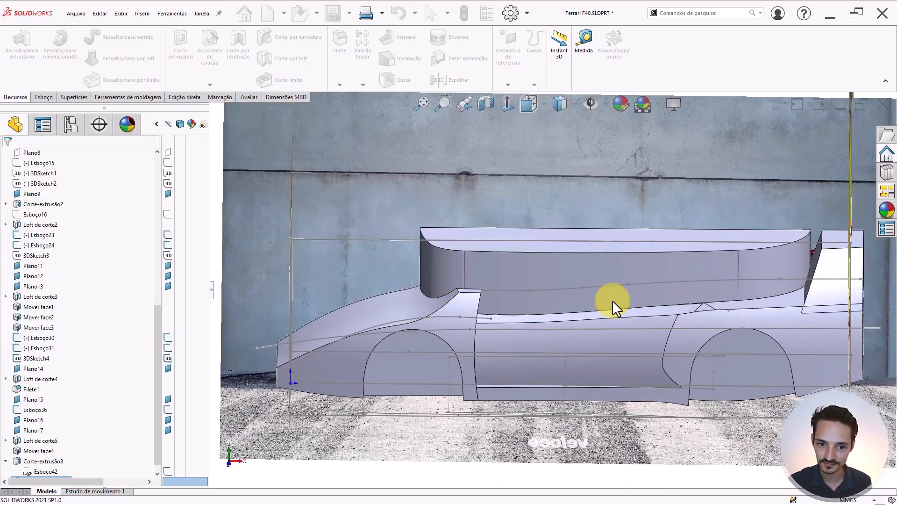
key("f")
scroll(575, 286, "down", 8)
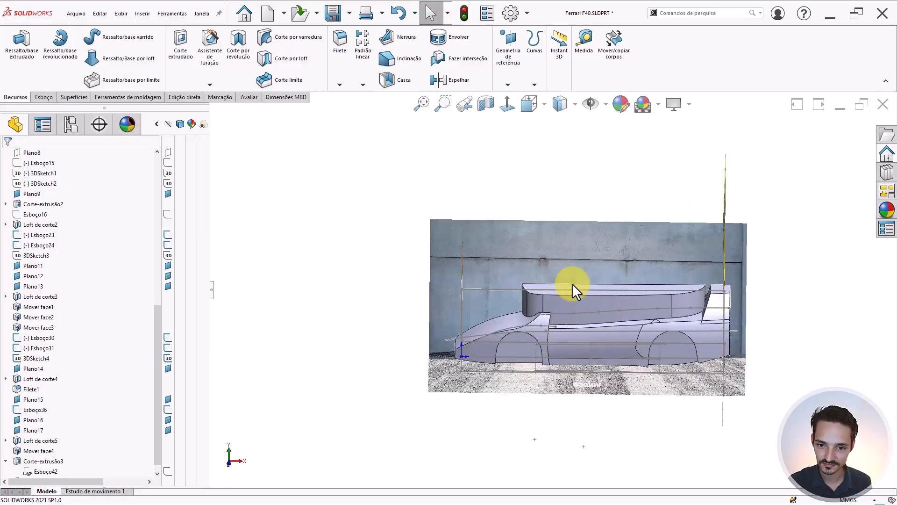
mouse_move(633, 313)
middle_mouse_down()
mouse_move(673, 314)
mouse_move(643, 323)
middle_mouse_up()
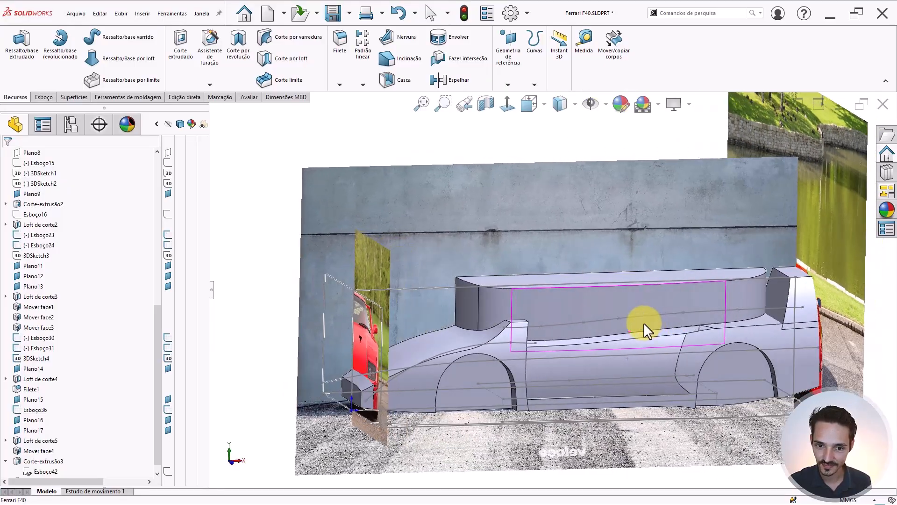
key("Escape")
scroll(761, 331, "up", 1)
scroll(761, 330, "down", 1)
middle_click_drag(659, 281, 653, 274)
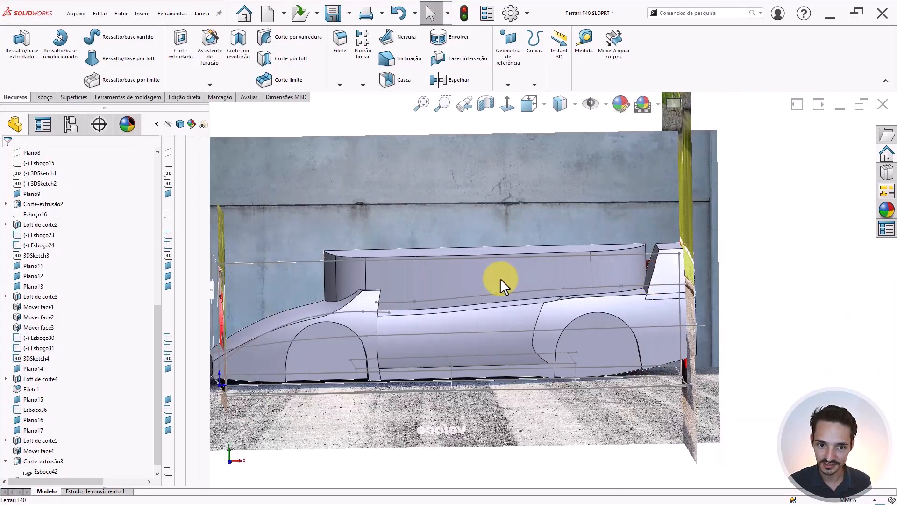
middle_click(436, 284)
key("ctrl+1")
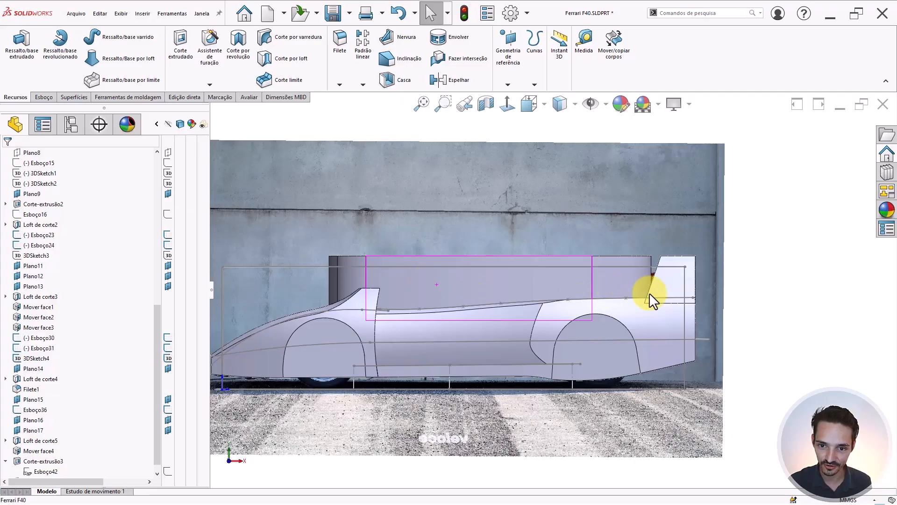
middle_click_drag(552, 283, 573, 293)
middle_click_drag(492, 296, 367, 316)
key("ctrl+s")
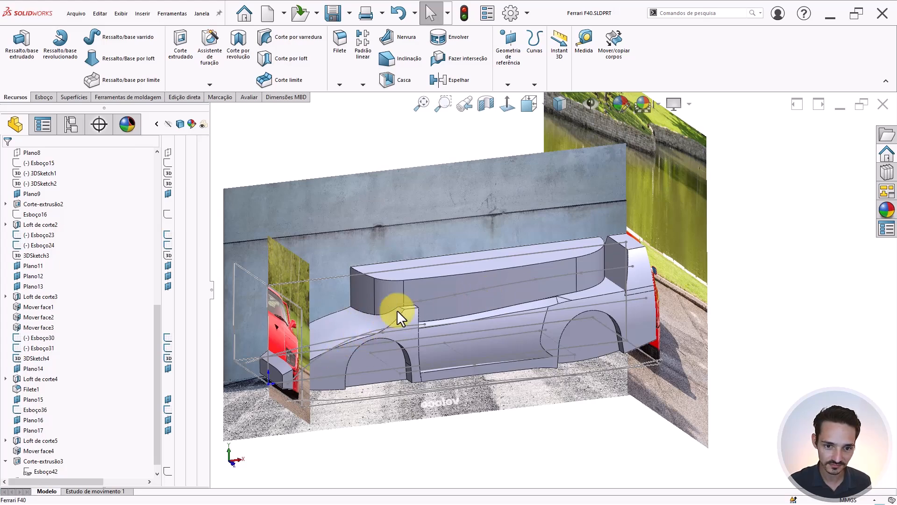
scroll(481, 306, "down", 5)
left_click(483, 308)
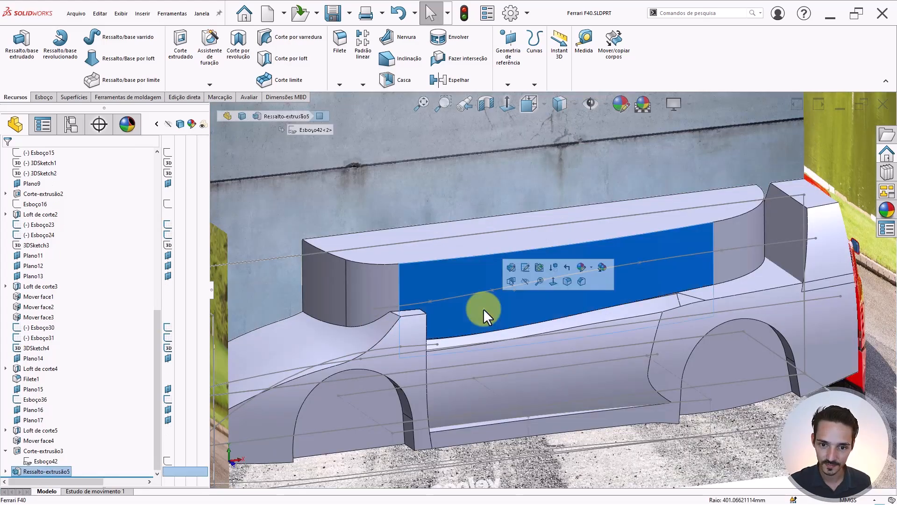
left_click(524, 282)
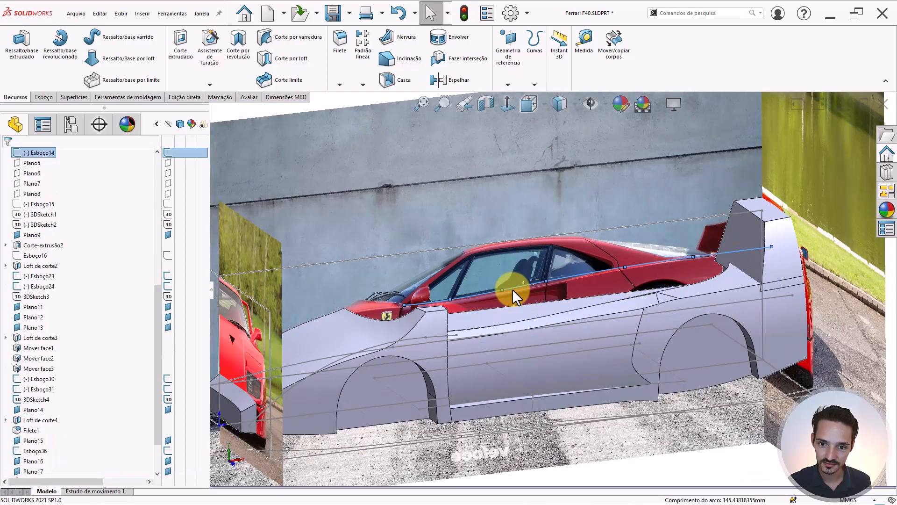
middle_click_drag(512, 289, 501, 291)
scroll(446, 227, "up", 8)
scroll(481, 305, "down", 15)
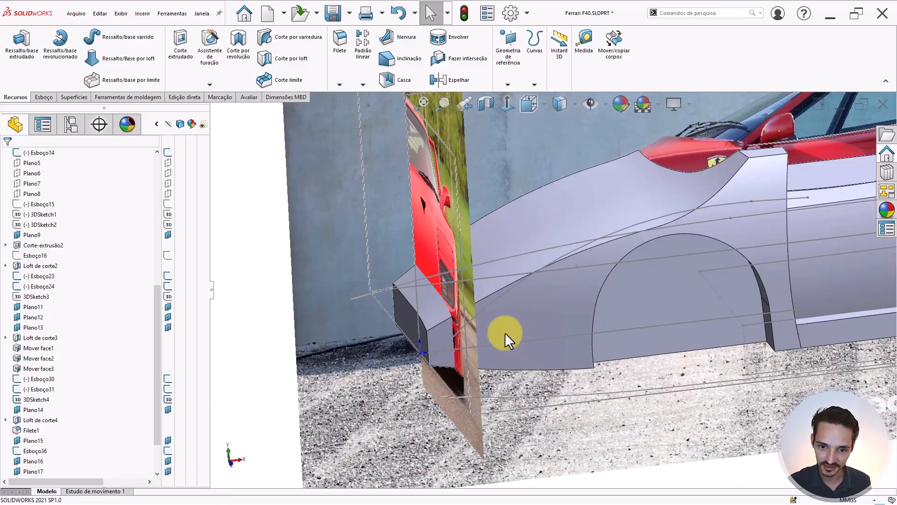
middle_click_drag(504, 332, 522, 270)
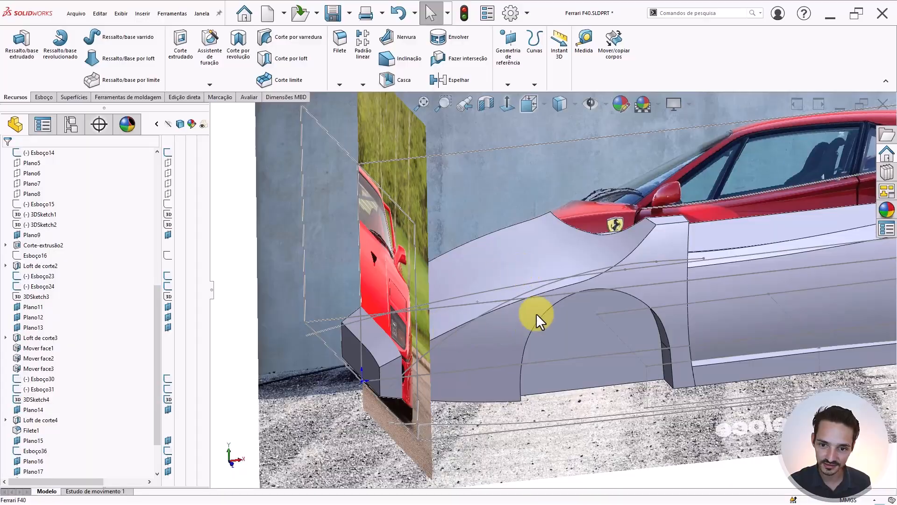
scroll(425, 362, "down", 2)
middle_click_drag(453, 354, 418, 351)
left_click(357, 348)
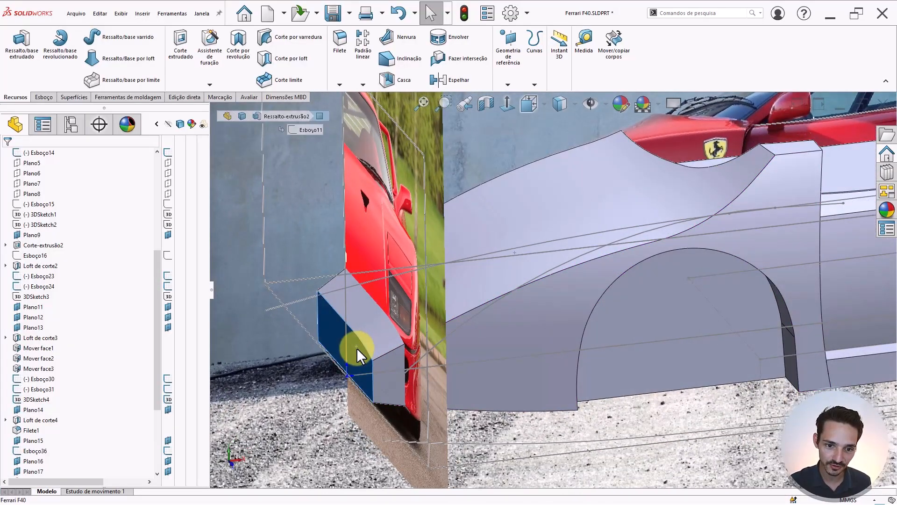
middle_click_drag(357, 347, 364, 338)
scroll(537, 316, "up", 3)
key("Escape")
scroll(682, 185, "down", 2)
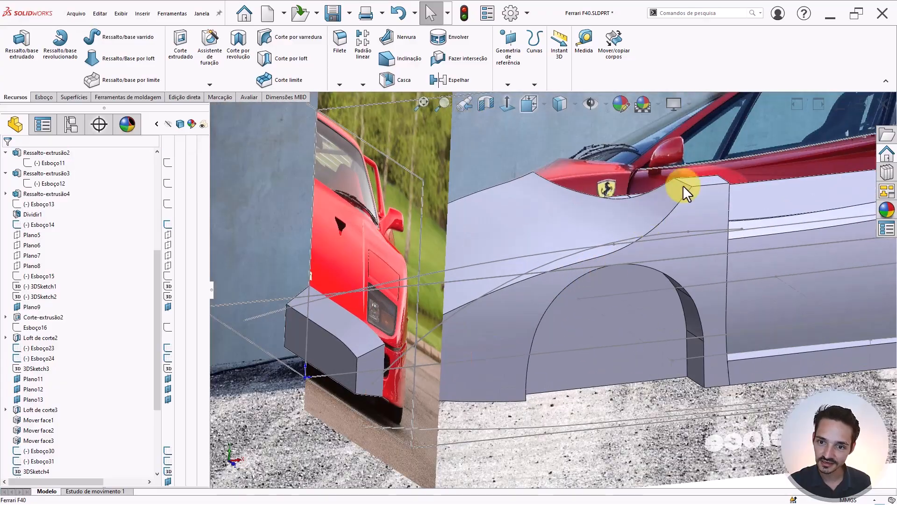
middle_click_drag(685, 184, 576, 224)
scroll(668, 200, "down", 2)
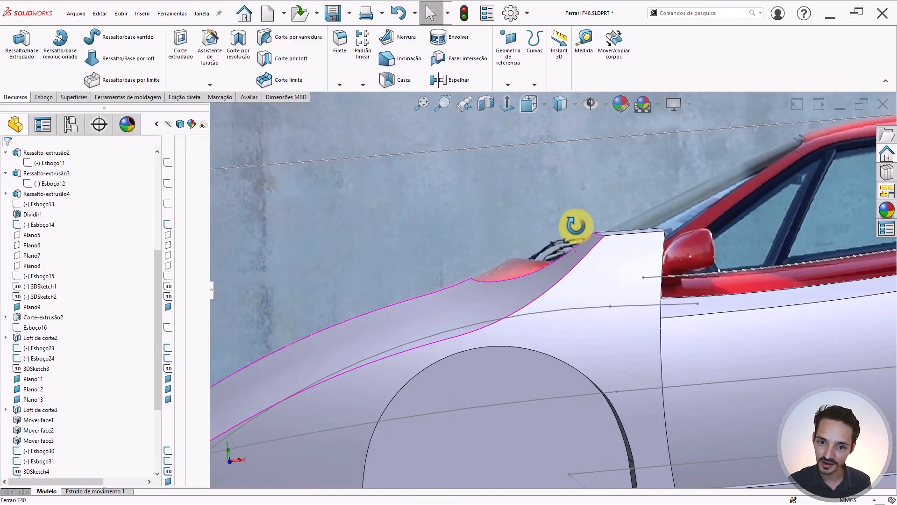
scroll(556, 281, "down", 4)
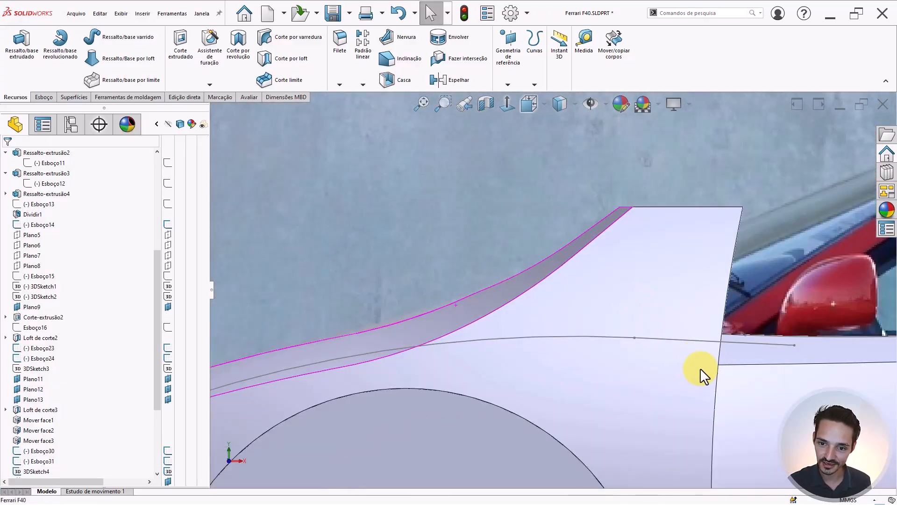
scroll(587, 320, "up", 3)
scroll(659, 308, "down", 2)
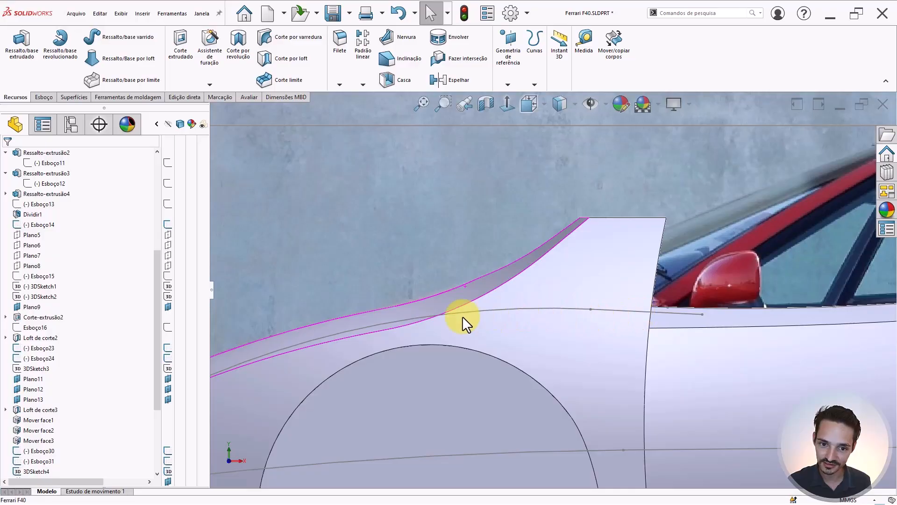
scroll(462, 316, "up", 3)
middle_click_drag(427, 316, 491, 351)
scroll(401, 313, "up", 2)
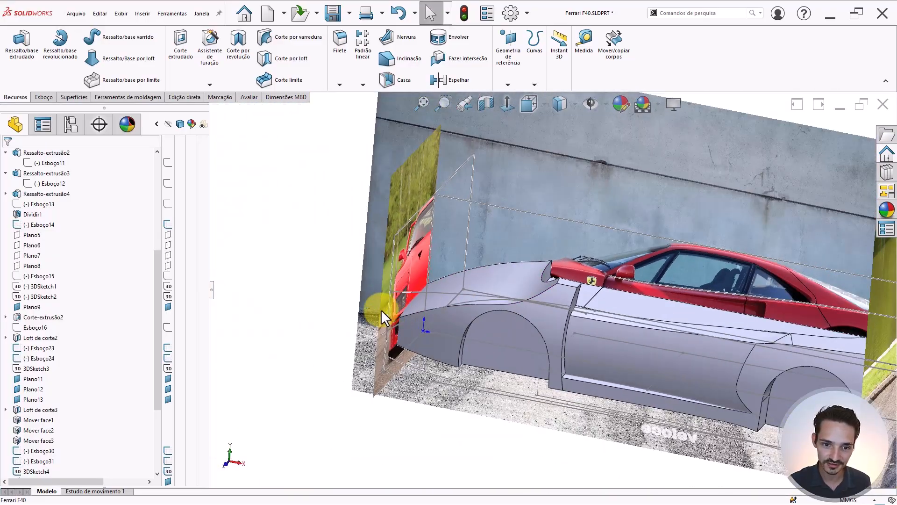
middle_click_drag(381, 310, 443, 307)
scroll(381, 311, "down", 4)
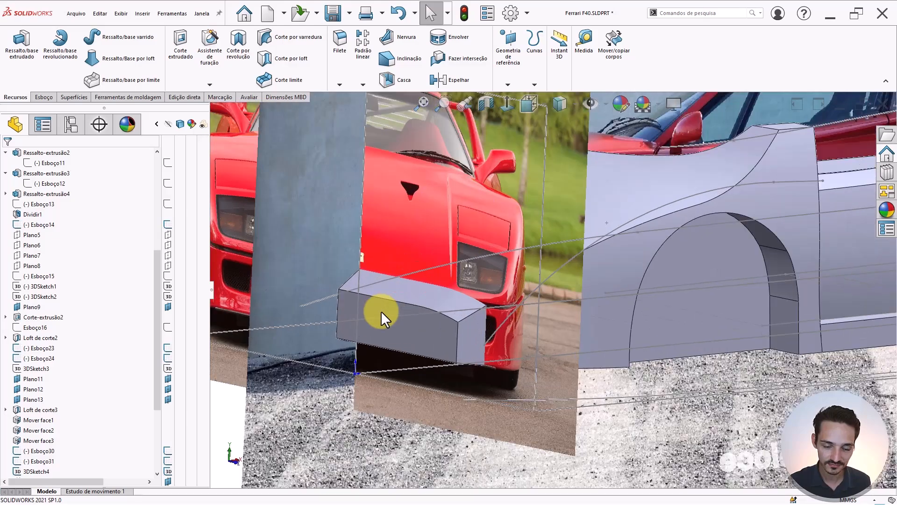
middle_click_drag(410, 282, 396, 434)
right_click_drag(397, 435, 426, 382)
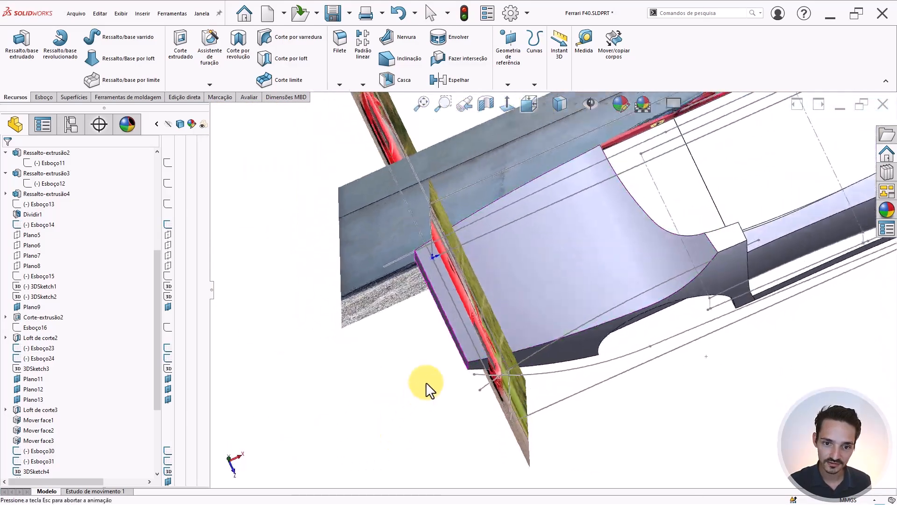
scroll(550, 298, "up", 5)
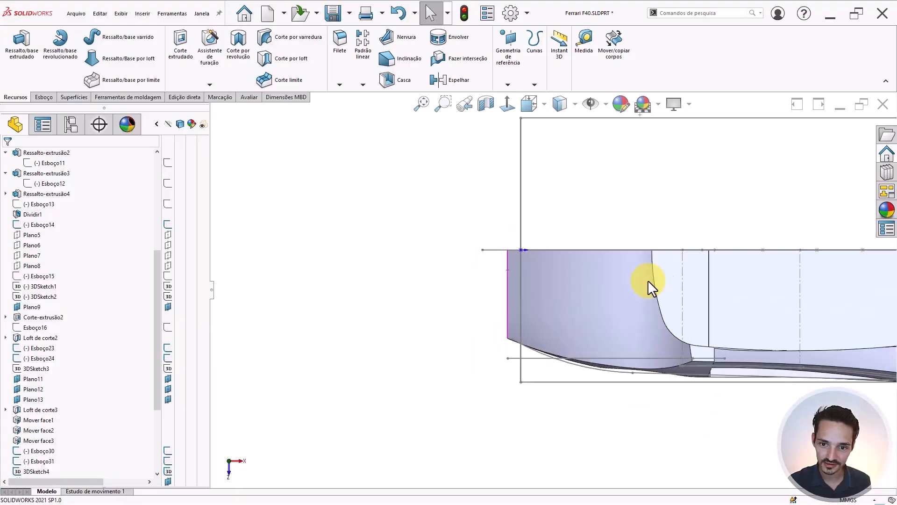
scroll(710, 318, "down", 3)
middle_click_drag(660, 338, 568, 288)
scroll(567, 288, "up", 2)
scroll(376, 313, "down", 2)
middle_click_drag(377, 313, 456, 325)
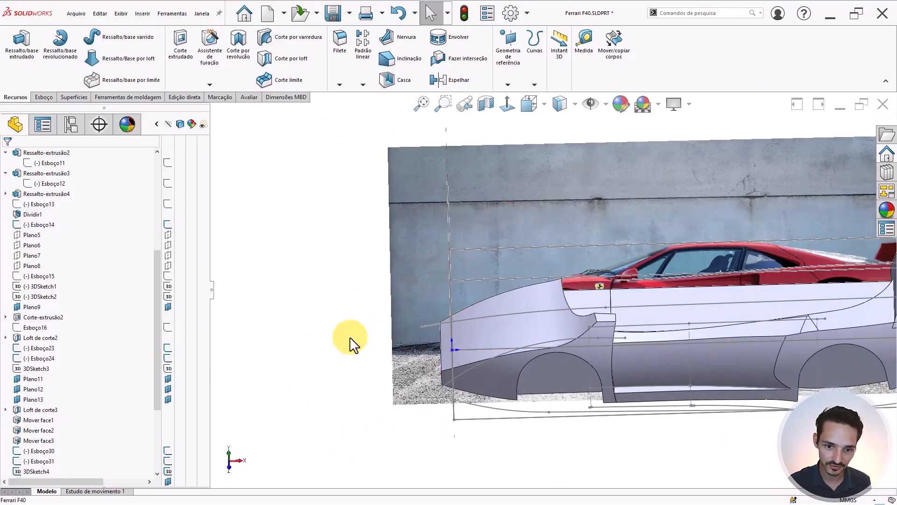
scroll(35, 263, "up", 6)
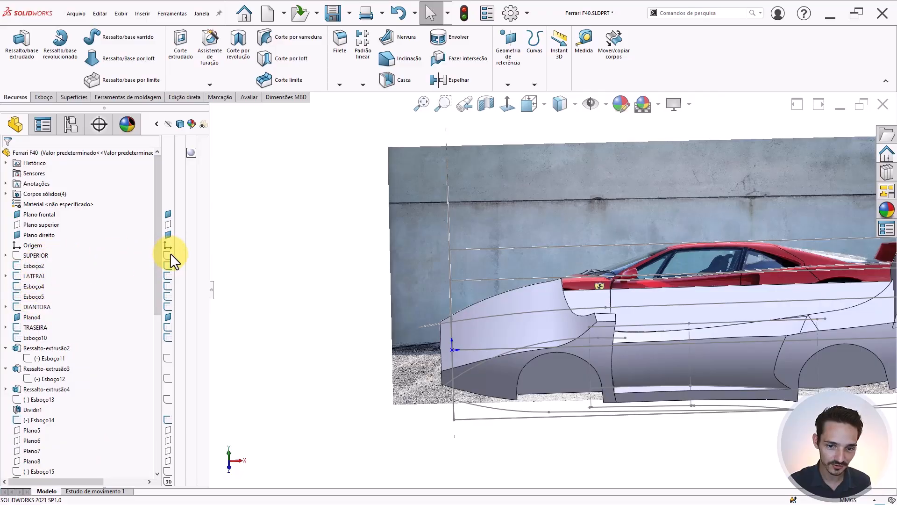
- Hide the white car body solid while looking down from Top view
middle_click_drag(328, 290, 458, 341)
key("ctrl+5")
scroll(551, 337, "down", 4)
key("Tab")
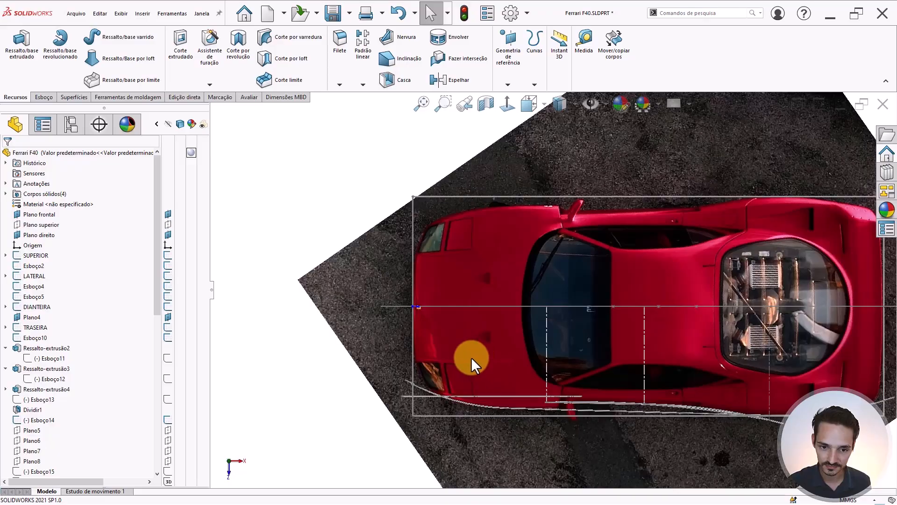
scroll(471, 357, "down", 4)
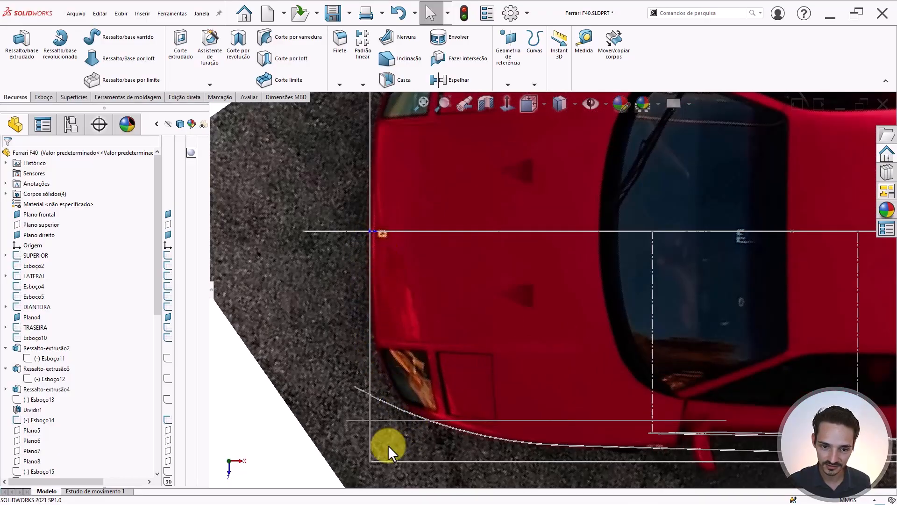
scroll(500, 335, "up", 3)
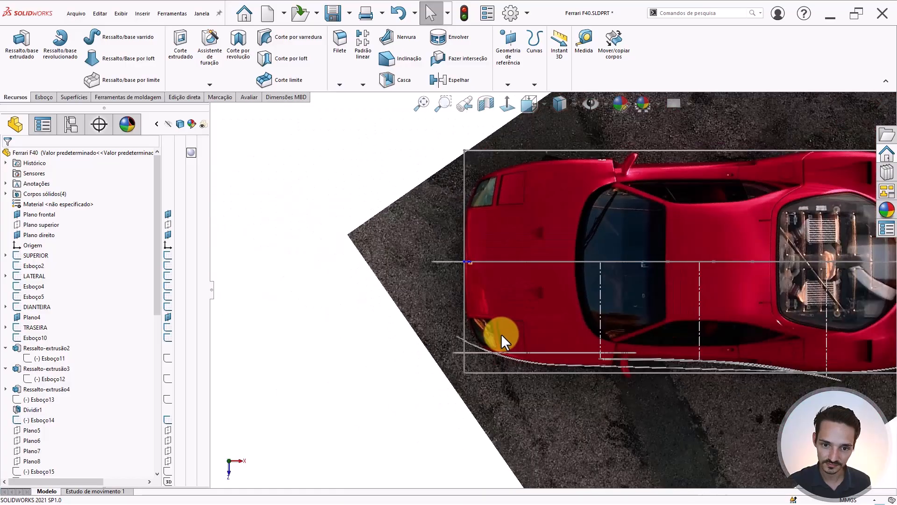
scroll(467, 279, "down", 3)
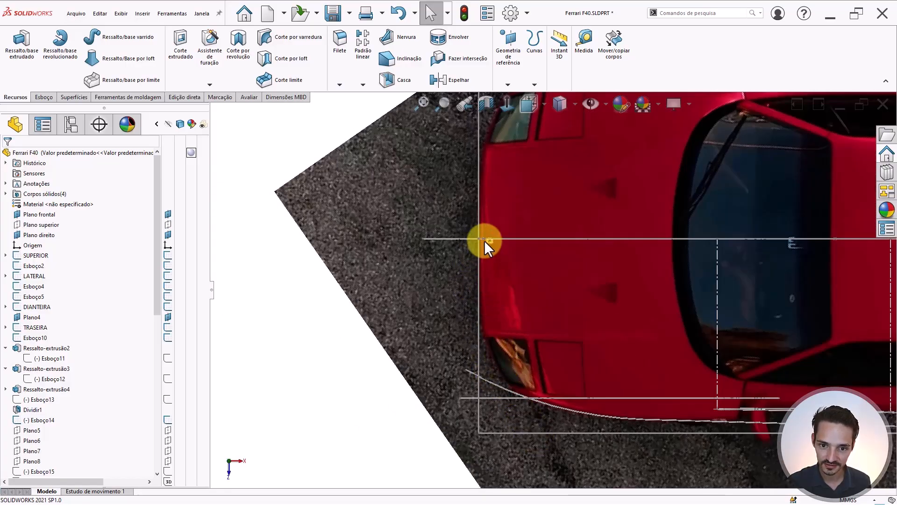
- Face the side reference photo straight on in Front view and zoom onto the nose
key("ctrl+1")
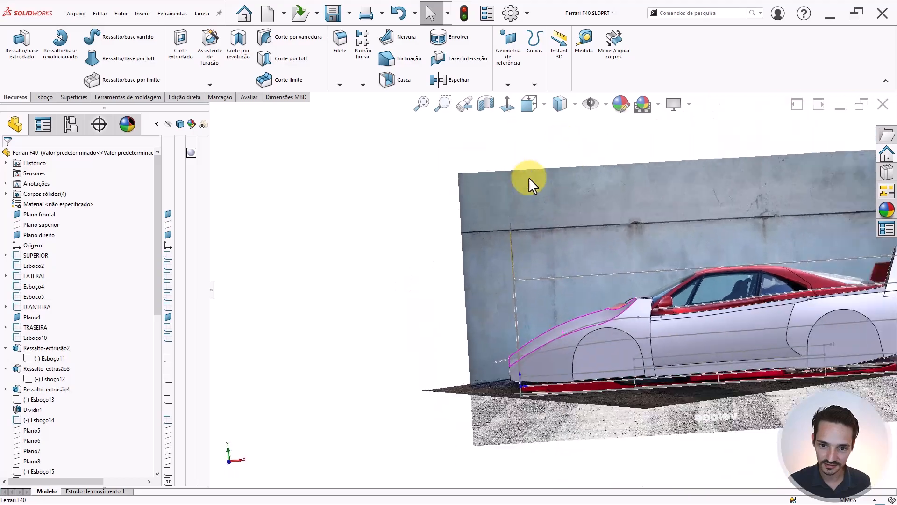
scroll(505, 283, "down", 5)
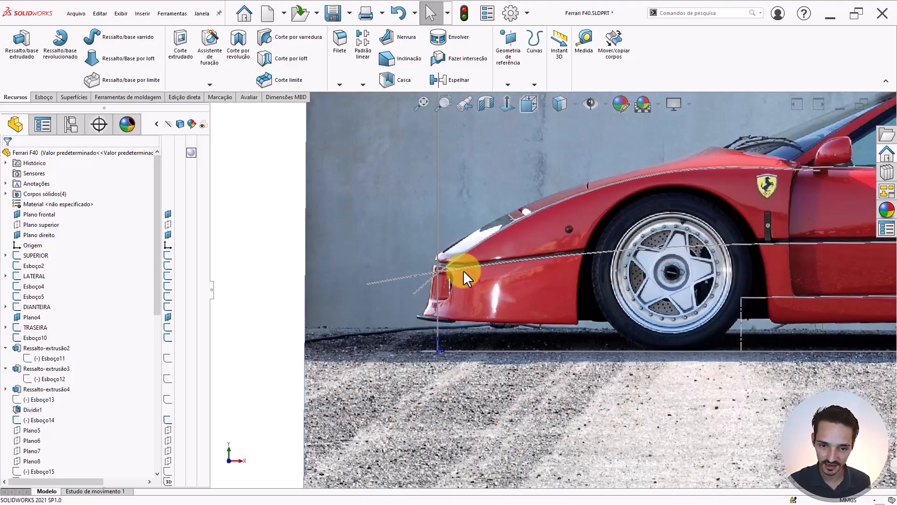
scroll(452, 265, "down", 3)
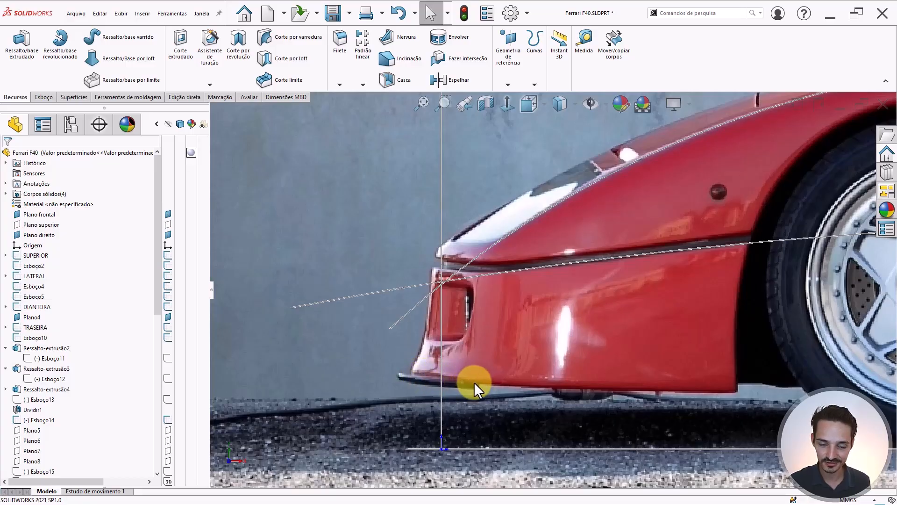
scroll(523, 361, "up", 4)
scroll(541, 323, "down", 4)
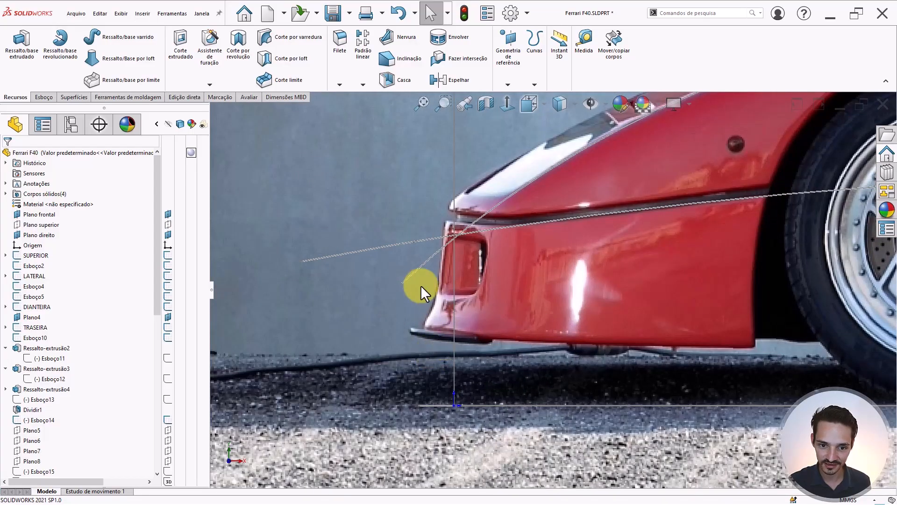
scroll(458, 354, "up", 9)
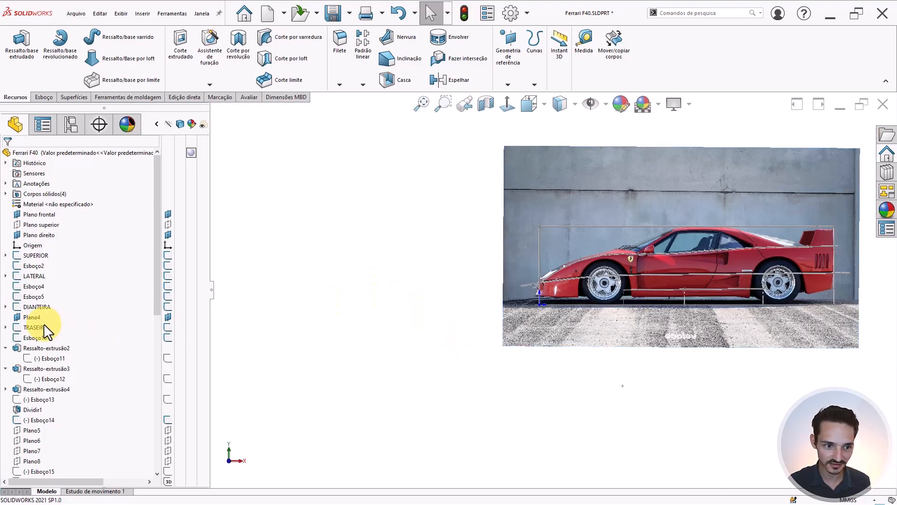
- Start a line sketch on Plano frontal zoomed onto the front bumper
left_click(25, 215)
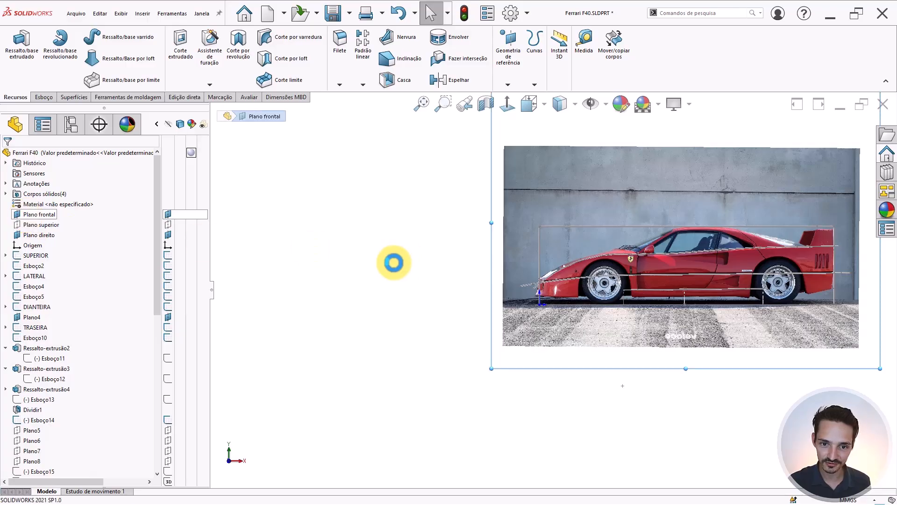
key("l")
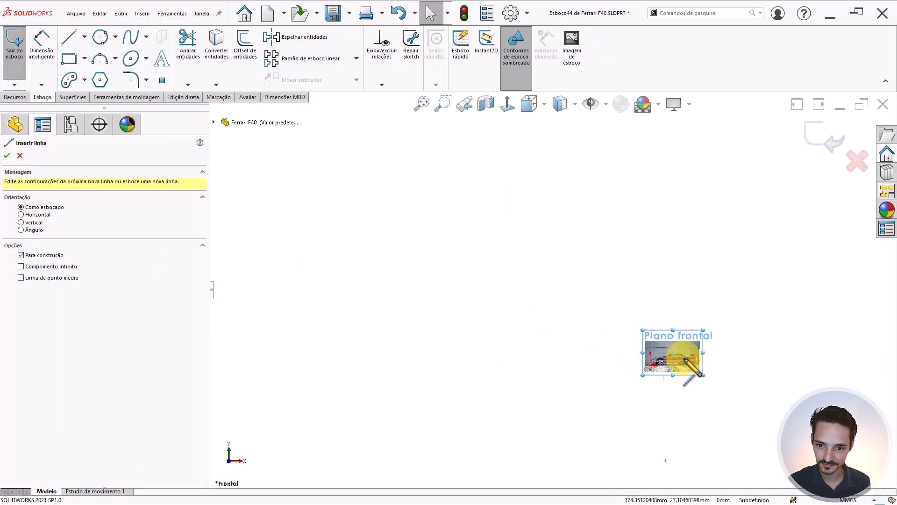
scroll(687, 370, "down", 10)
scroll(544, 289, "down", 4)
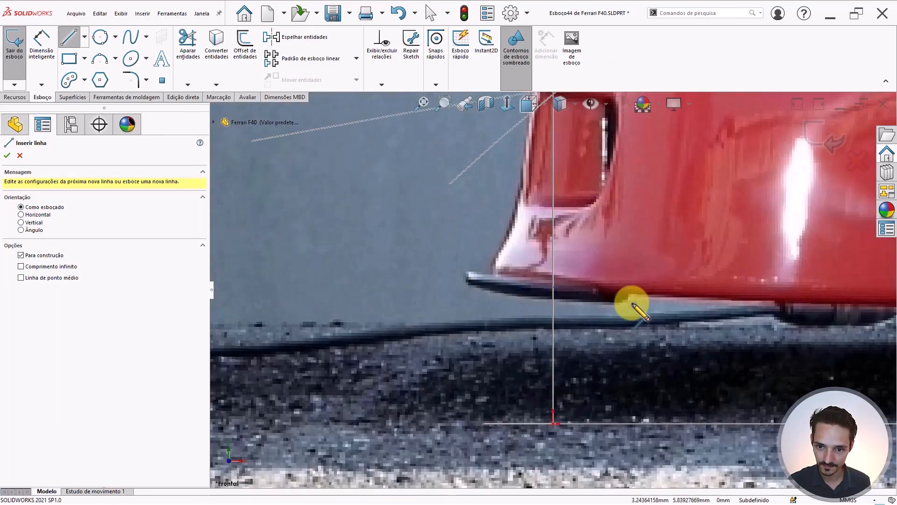
scroll(654, 300, "up", 5)
scroll(701, 293, "down", 4)
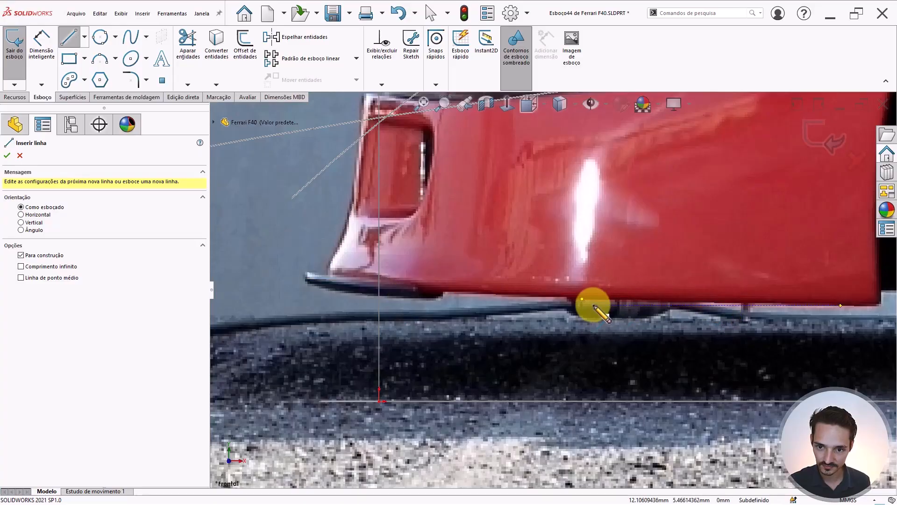
left_click(484, 296)
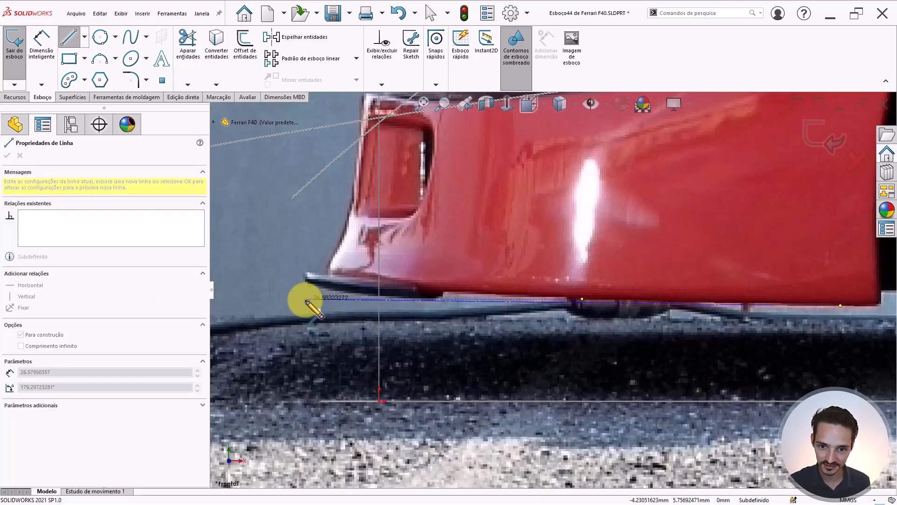
key("Escape")
right_click_drag(550, 257, 517, 296)
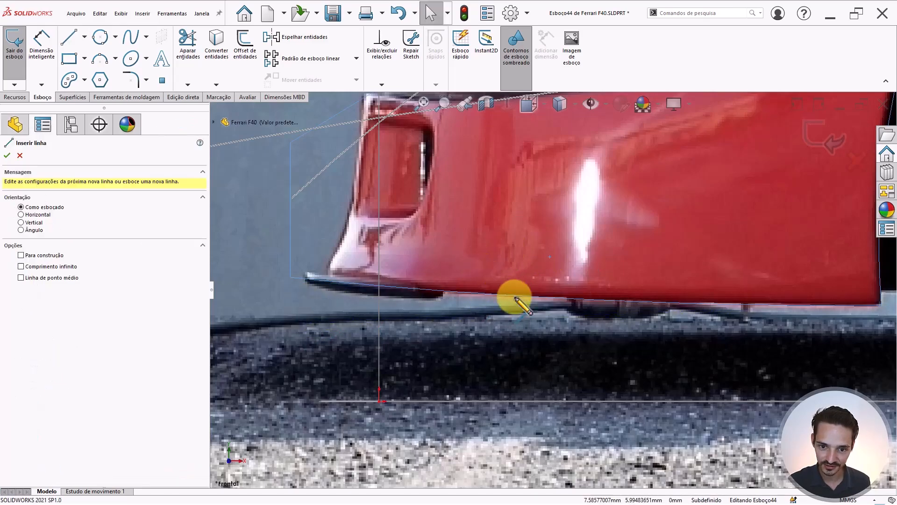
- Draw a line under the bumper's bottom edge and a short vertical segment at its front lip
left_click(520, 296)
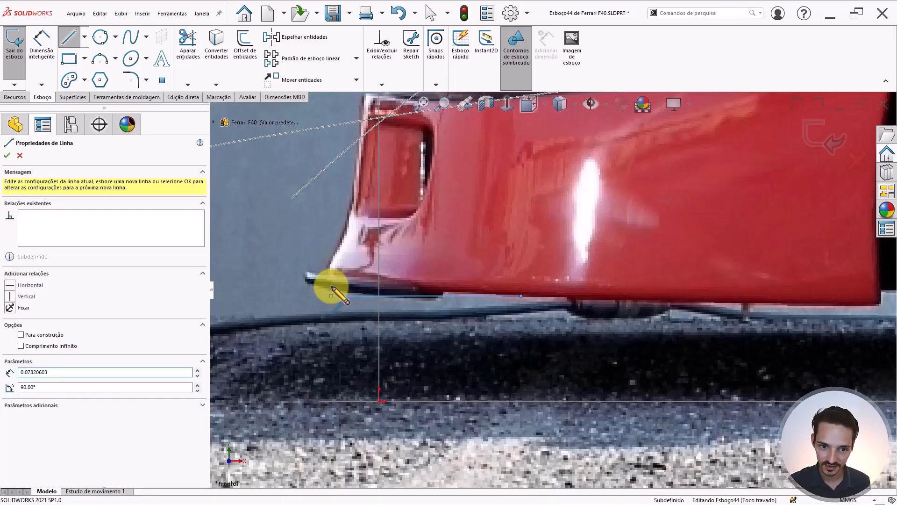
left_click(331, 296)
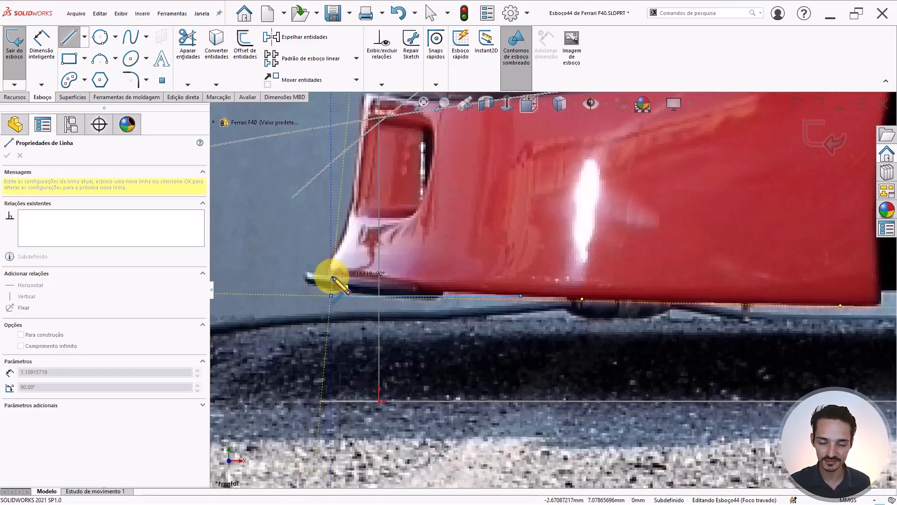
left_click(333, 279)
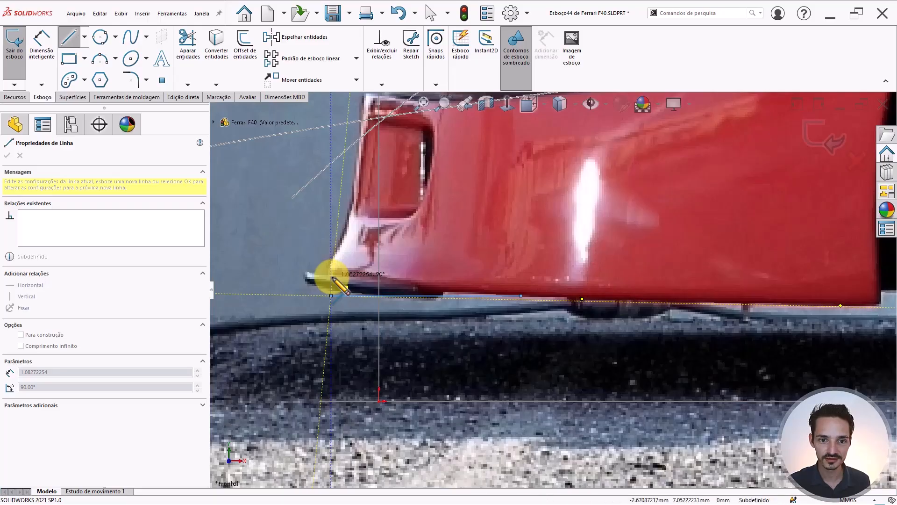
key("Escape")
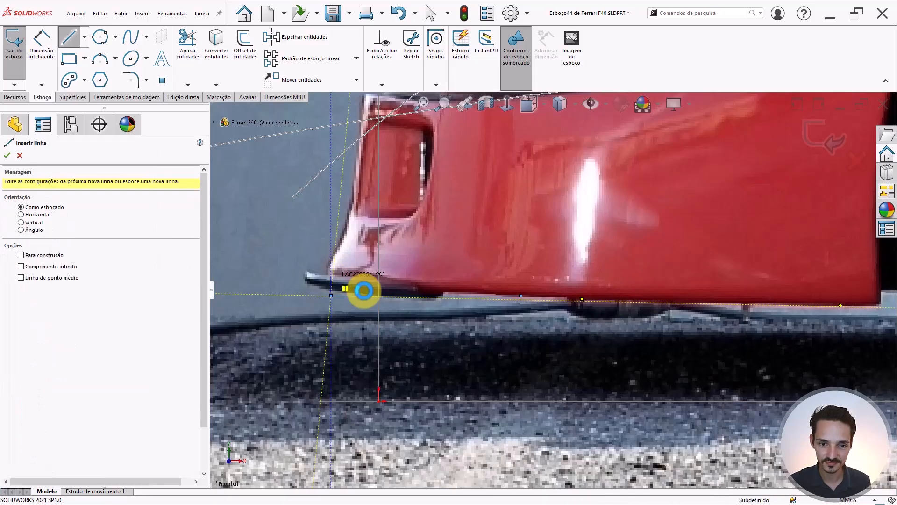
key("Escape")
scroll(374, 290, "up", 3)
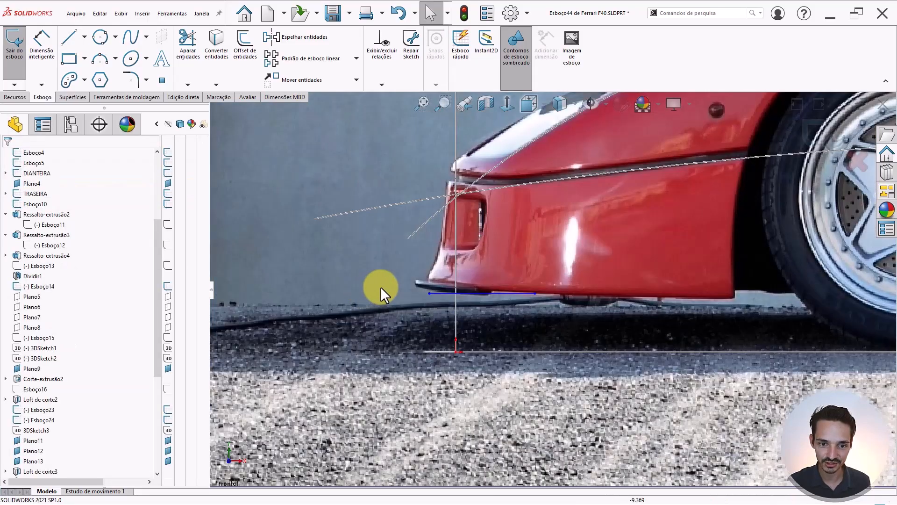
left_click(438, 294)
key("Escape")
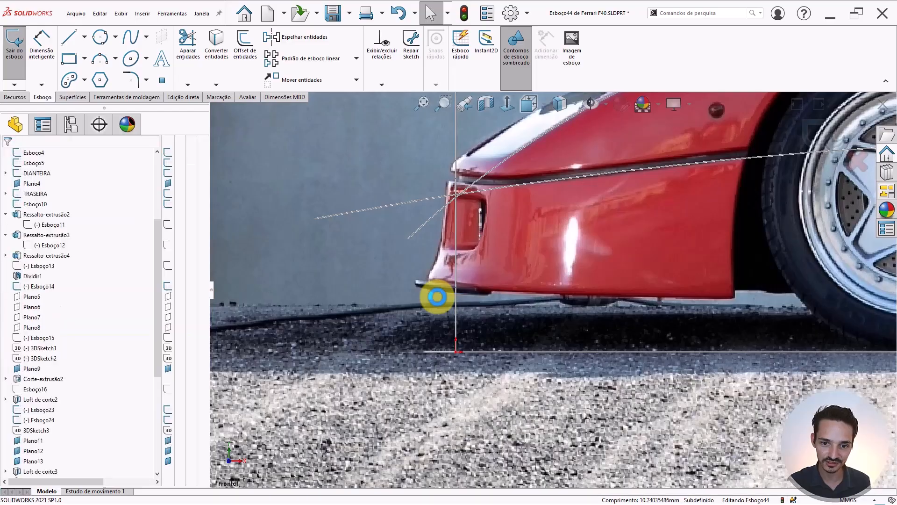
scroll(518, 285, "up", 3)
scroll(340, 243, "up", 3)
middle_click_drag(514, 246, 539, 420)
key("ctrl+1")
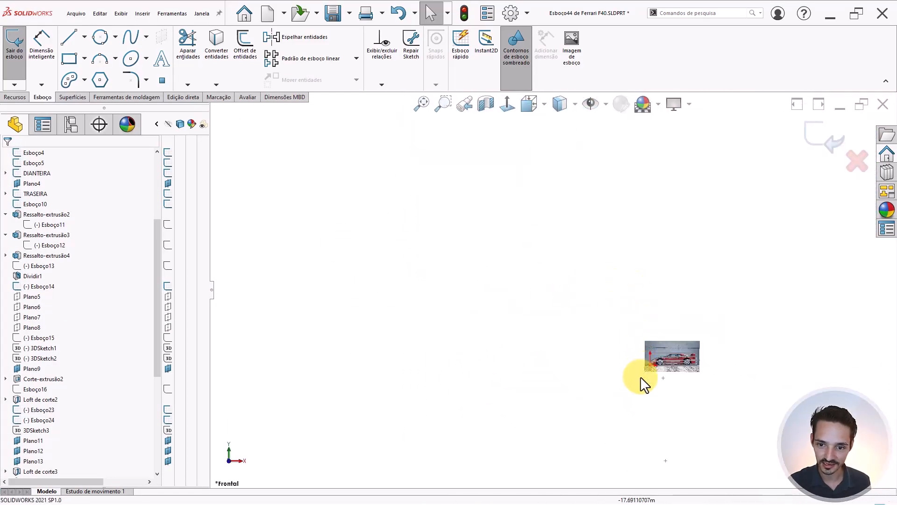
- Close Esboço44 and bring the top-view Ferrari reference photo into view
scroll(675, 361, "down", 6)
scroll(676, 360, "down", 3)
left_click(821, 136)
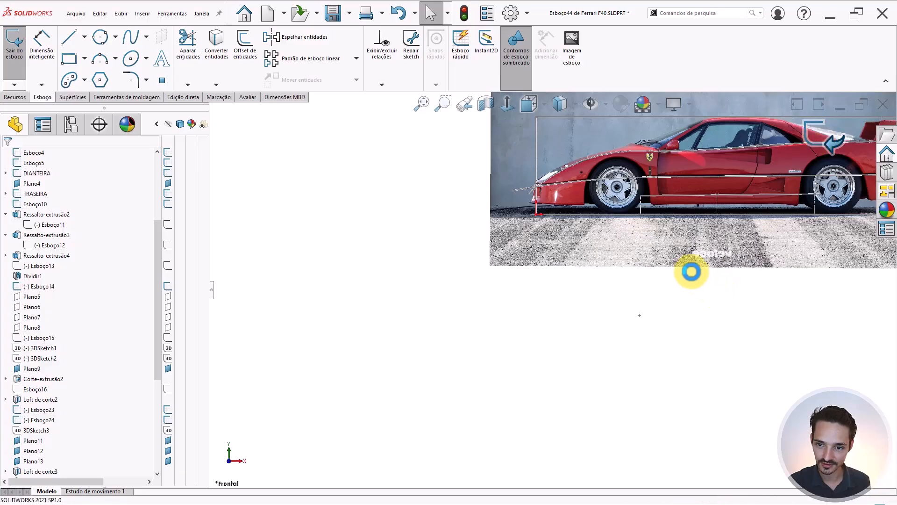
key("ctrl+5")
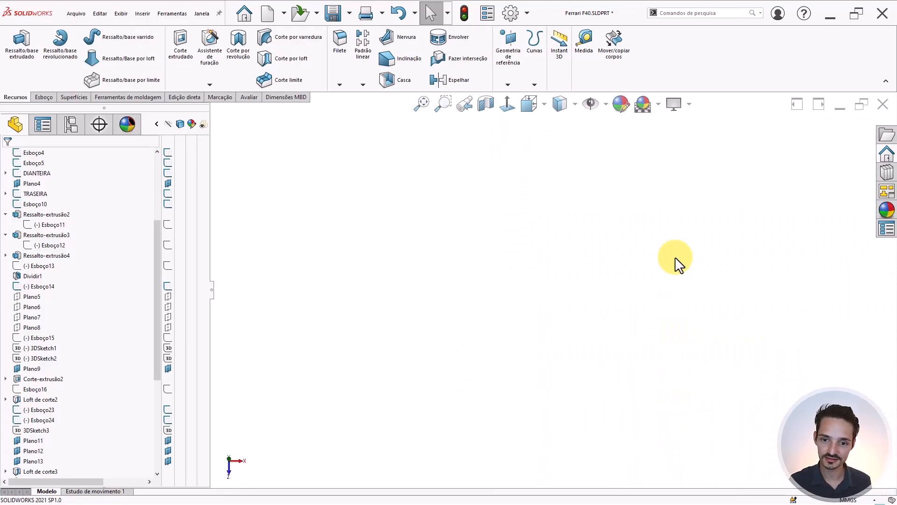
middle_click_drag(623, 297, 562, 424)
scroll(576, 351, "down", 6)
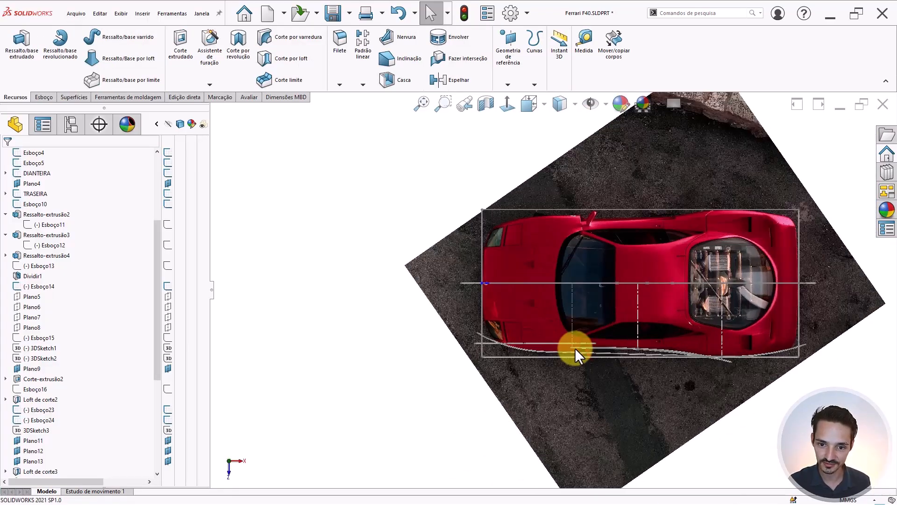
scroll(492, 306, "down", 2)
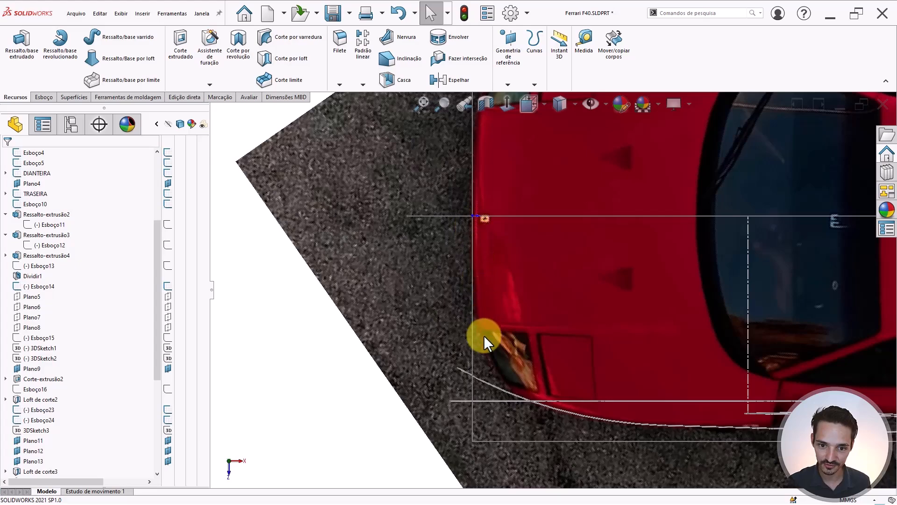
scroll(472, 420, "up", 3)
scroll(657, 310, "down", 2)
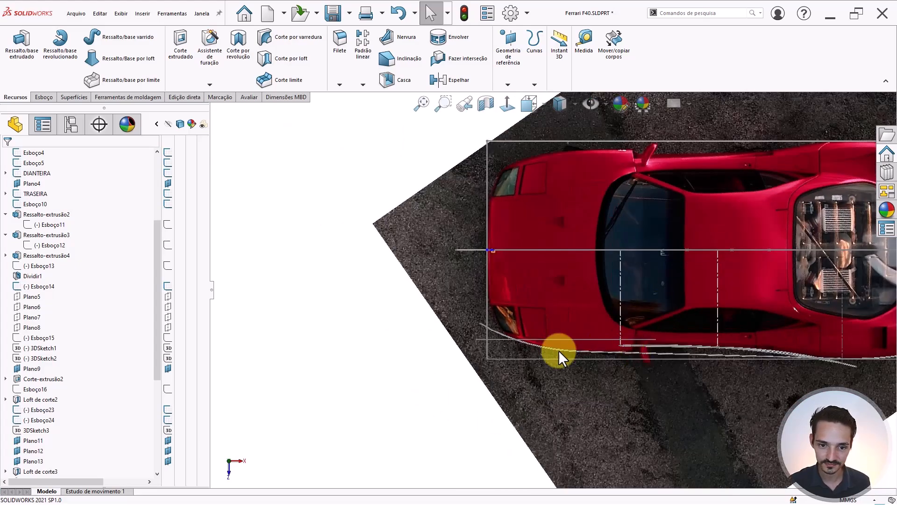
scroll(60, 279, "up", 5)
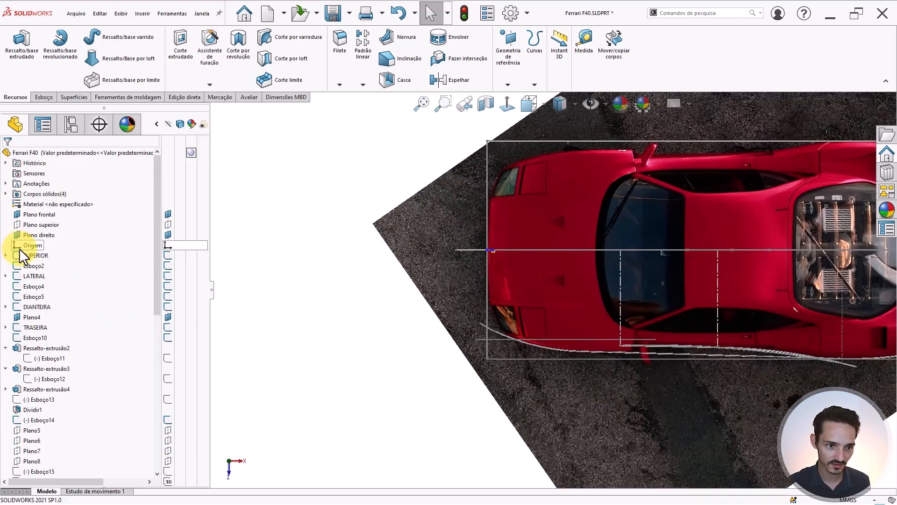
- Start a new sketch on Plano superior and zoom onto the car's front
left_click(29, 224)
key("ctrl+8")
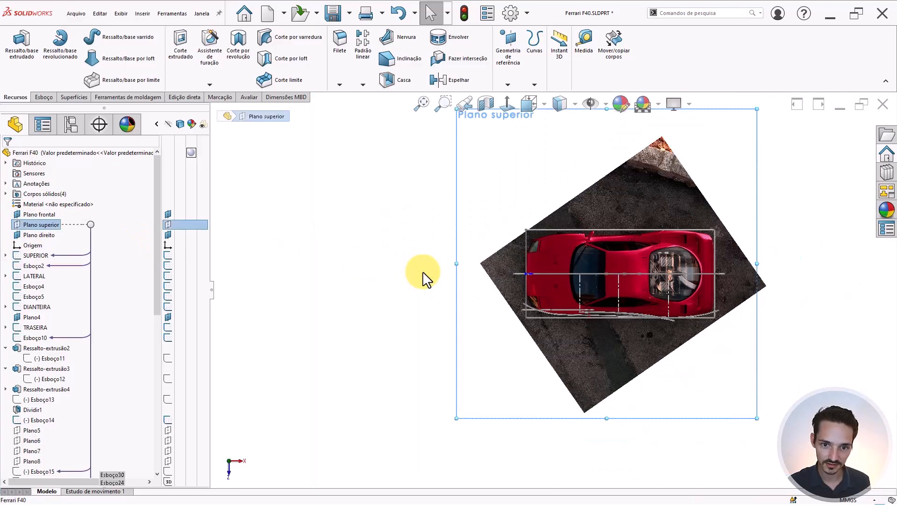
scroll(585, 299, "up", 5)
scroll(646, 425, "down", 10)
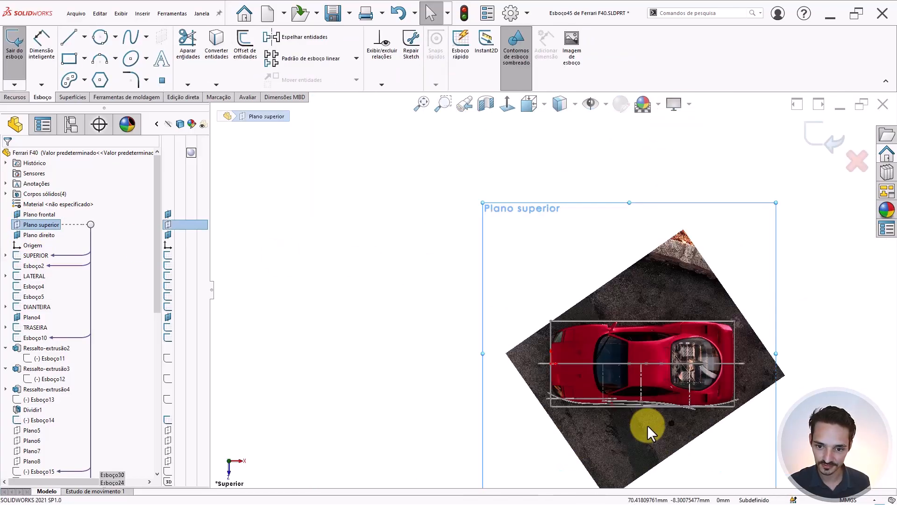
scroll(408, 246, "up", 3)
scroll(355, 286, "down", 3)
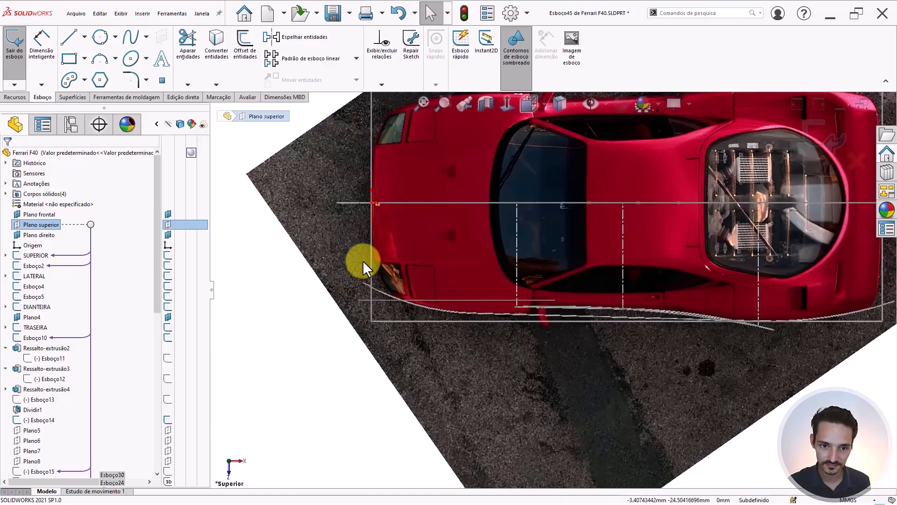
scroll(362, 260, "down", 2)
scroll(467, 255, "down", 1)
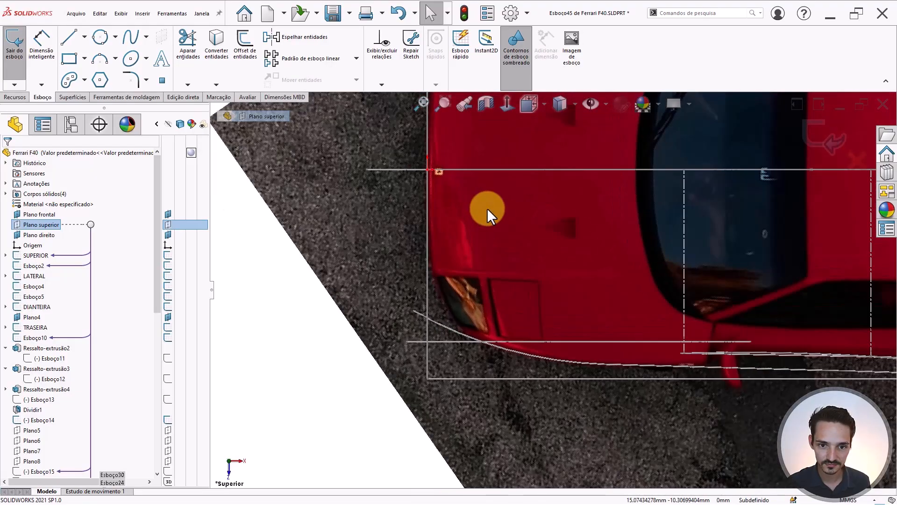
scroll(477, 274, "down", 1)
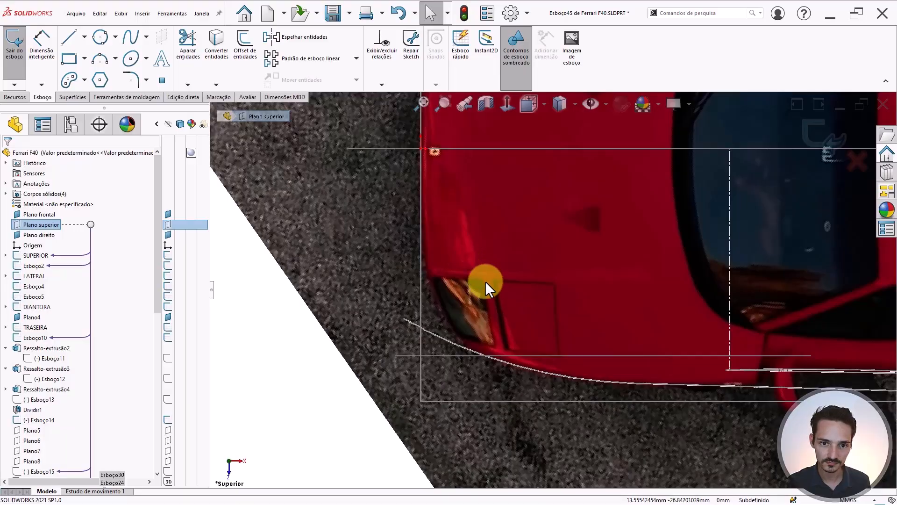
- Draw a vertical construction line from the rectangle corner along the car's front edge
key("l")
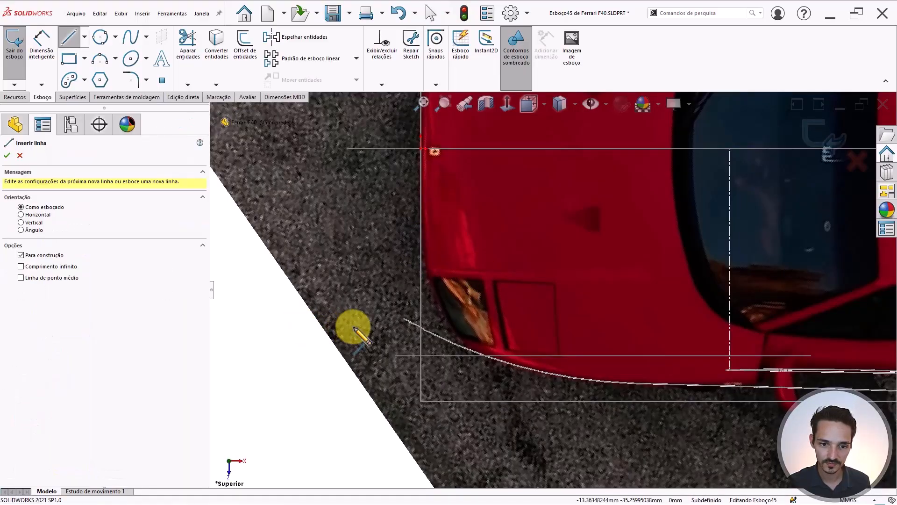
scroll(449, 151, "up", 2)
scroll(477, 234, "down", 2)
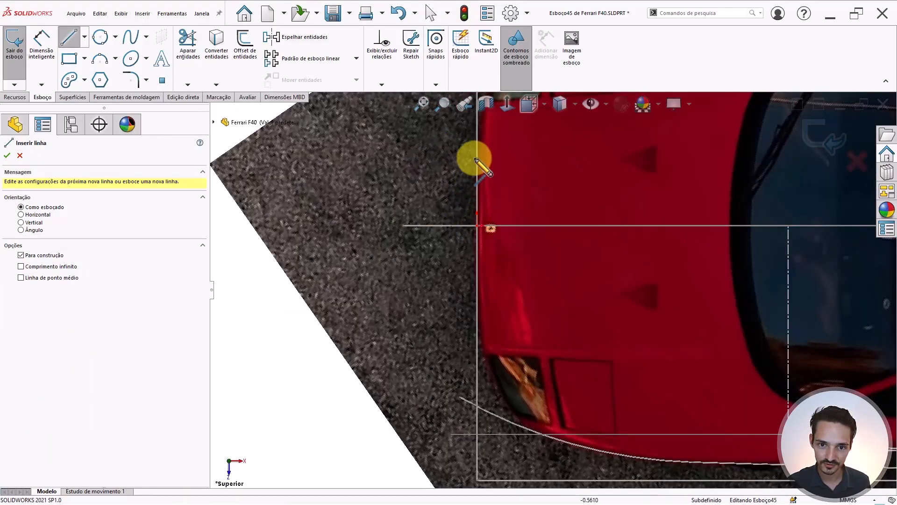
left_click(463, 228)
key("Escape")
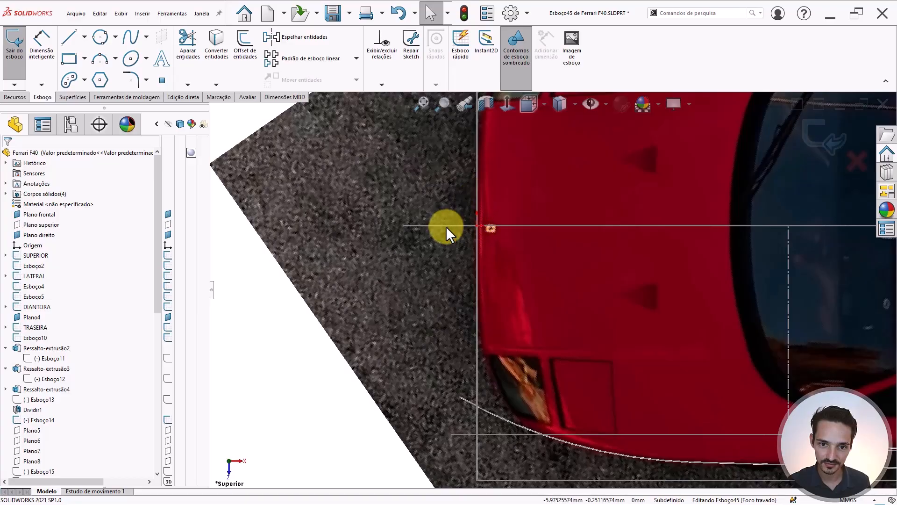
scroll(525, 170, "up", 4)
scroll(546, 270, "down", 2)
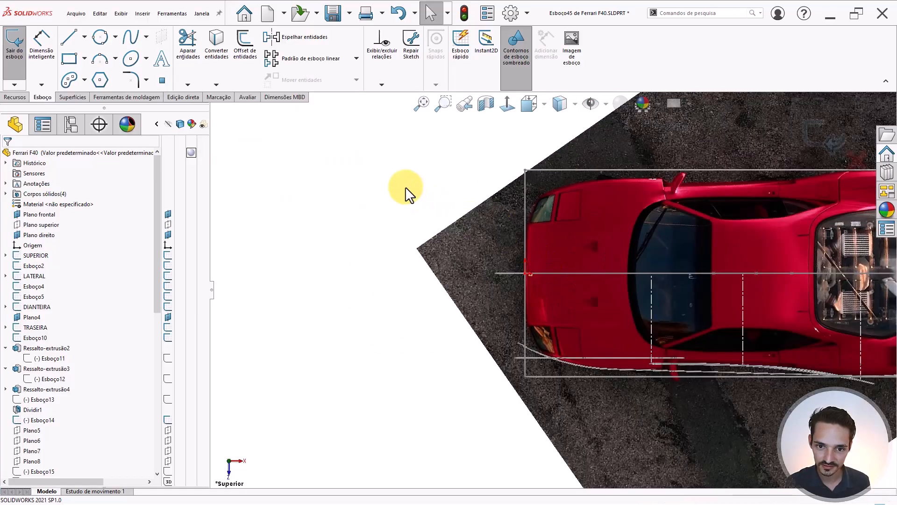
key("l")
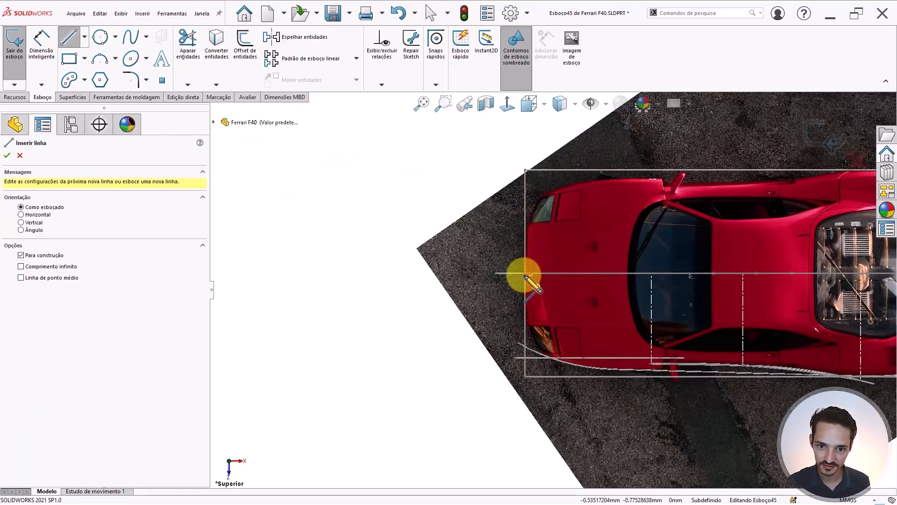
left_click(526, 273)
scroll(548, 241, "down", 2)
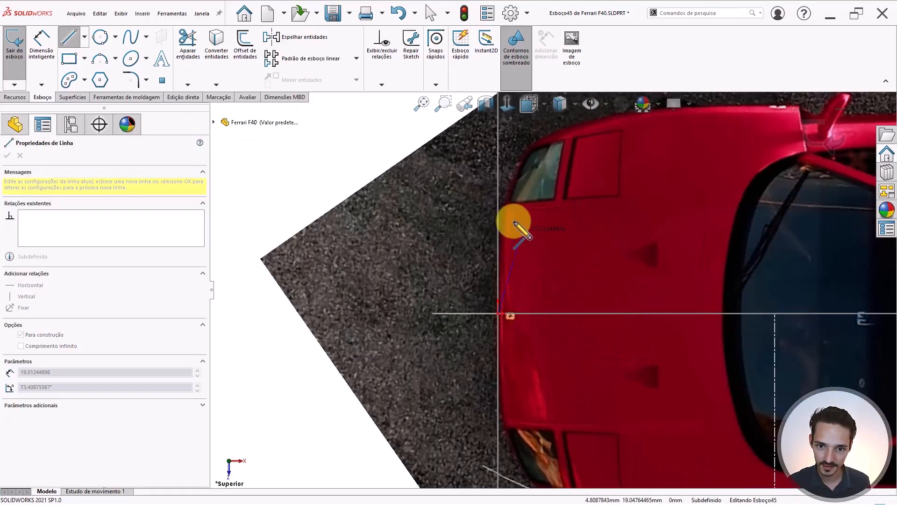
left_click(498, 183)
key("Escape")
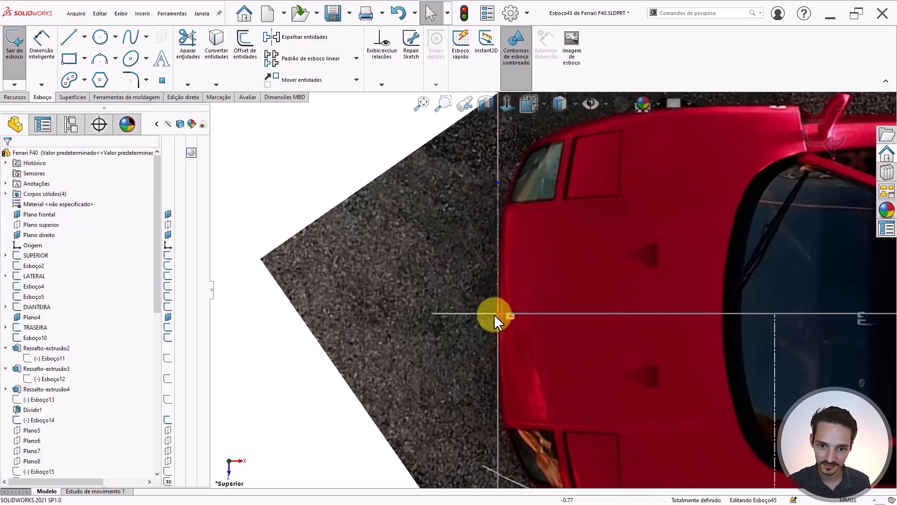
scroll(391, 251, "up", 3)
scroll(518, 304, "down", 3)
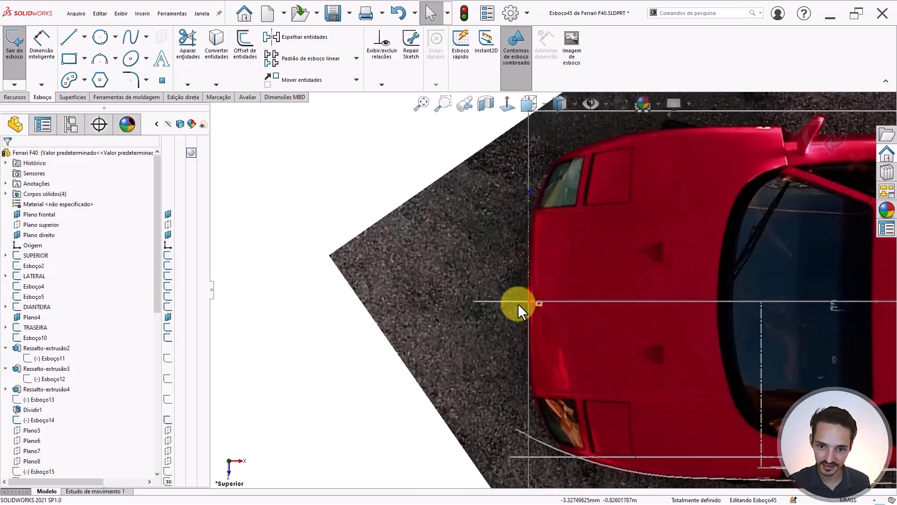
scroll(575, 317, "down", 3)
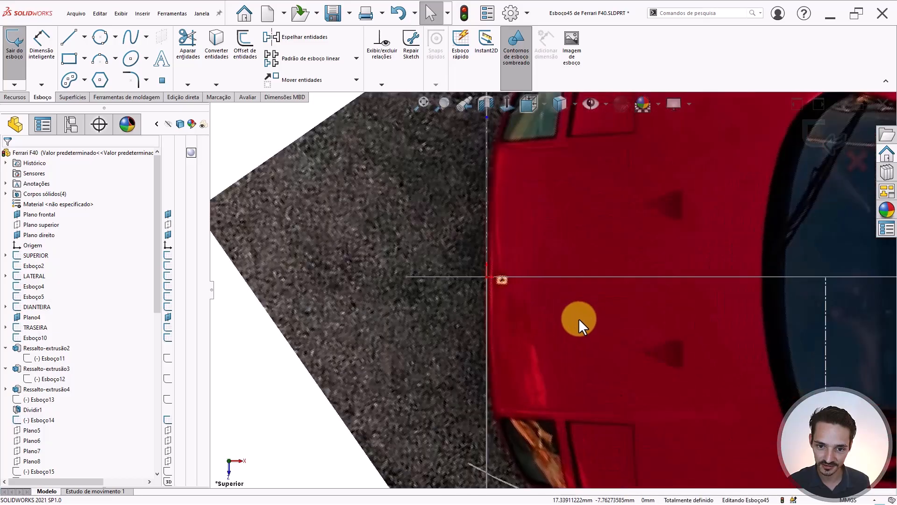
scroll(491, 299, "up", 3)
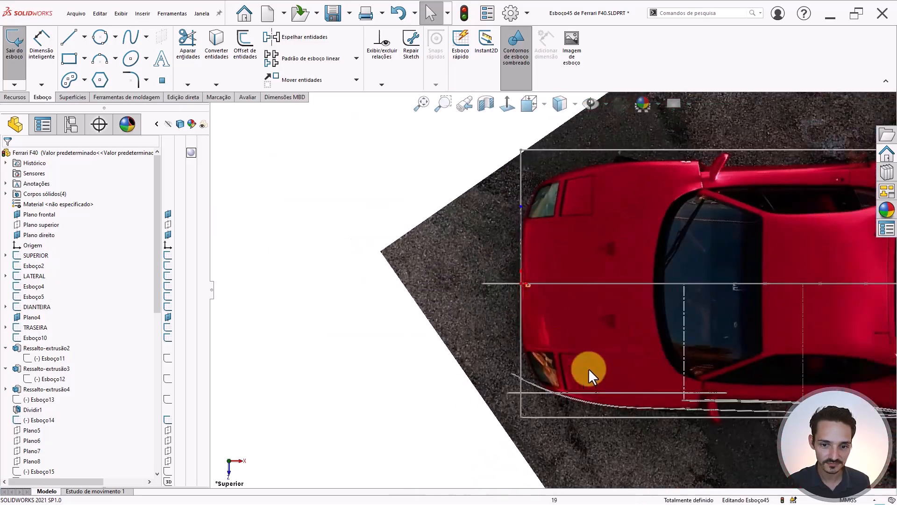
scroll(631, 400, "down", 4)
scroll(610, 346, "down", 1)
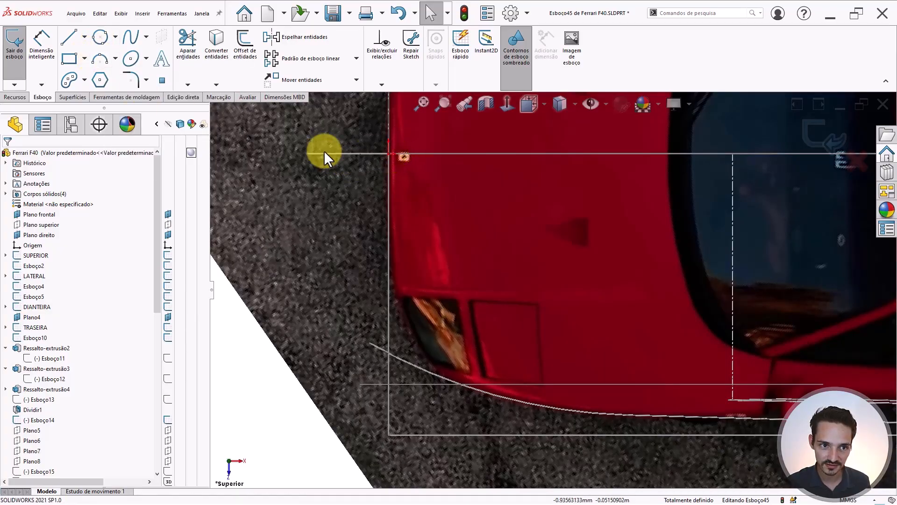
- Draw two tangent arcs from the line's endpoint around the rounded front-left bumper corner
left_click(103, 57)
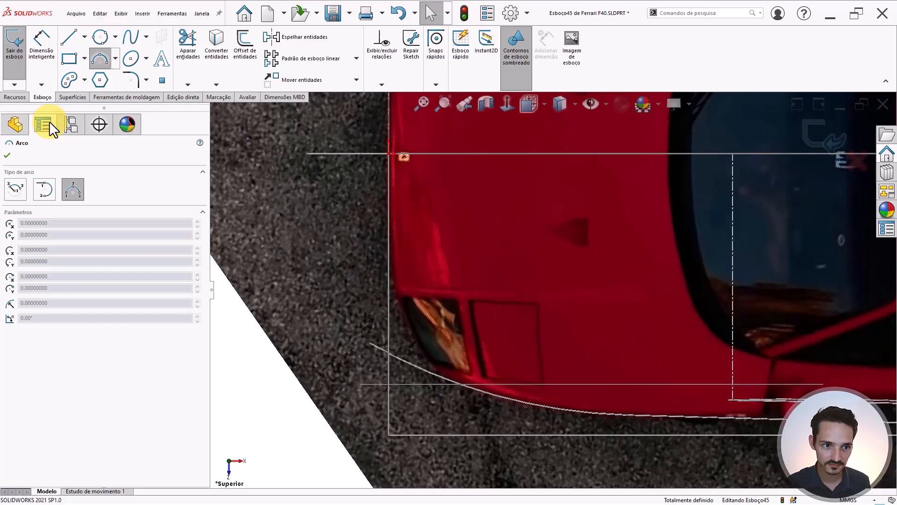
left_click(40, 194)
left_click(390, 153)
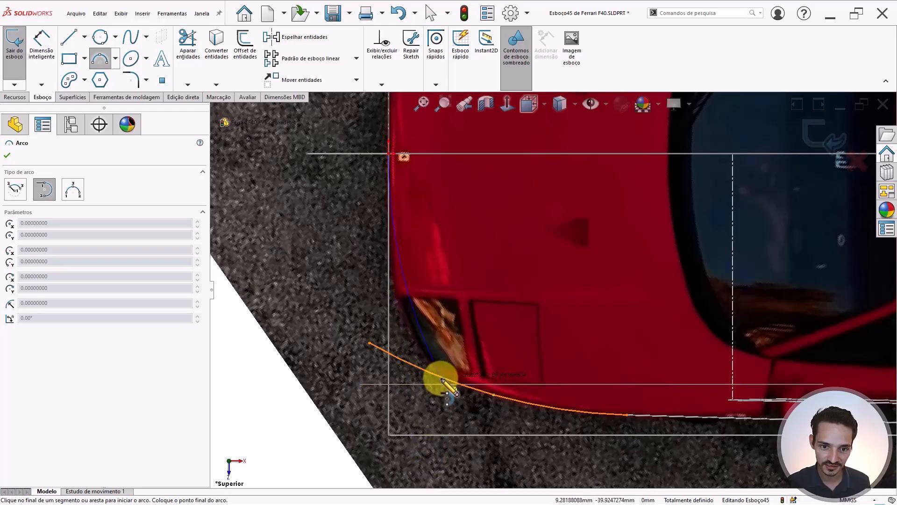
left_click(396, 290)
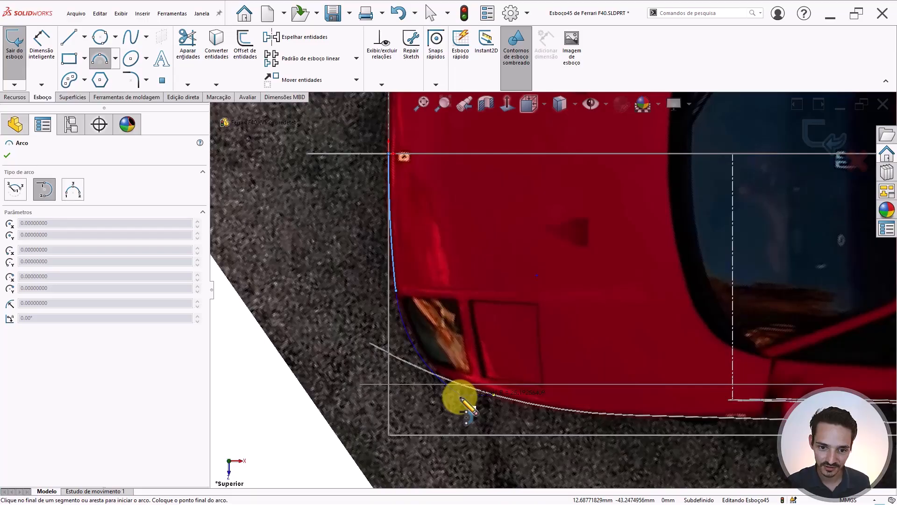
left_click(461, 397)
key("Escape")
scroll(428, 299, "down", 2)
scroll(501, 205, "up", 3)
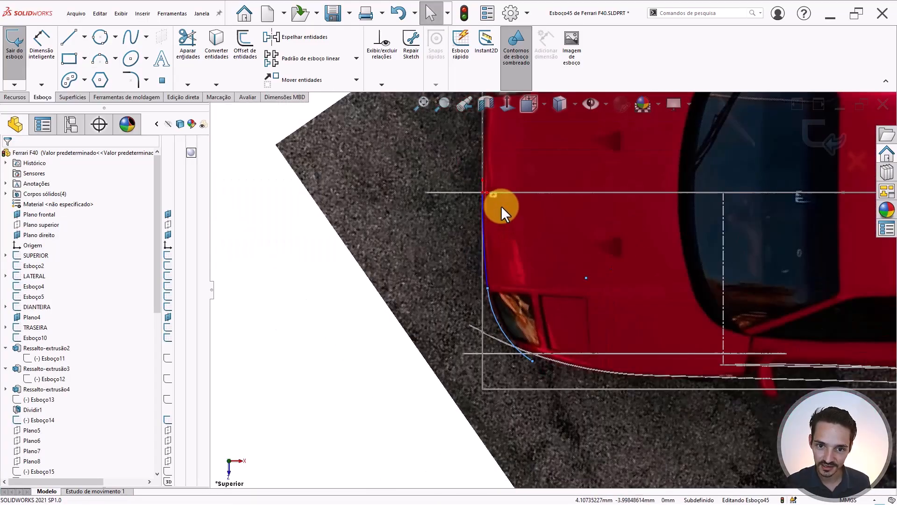
key("Escape")
scroll(500, 204, "down", 5)
scroll(574, 392, "up", 3)
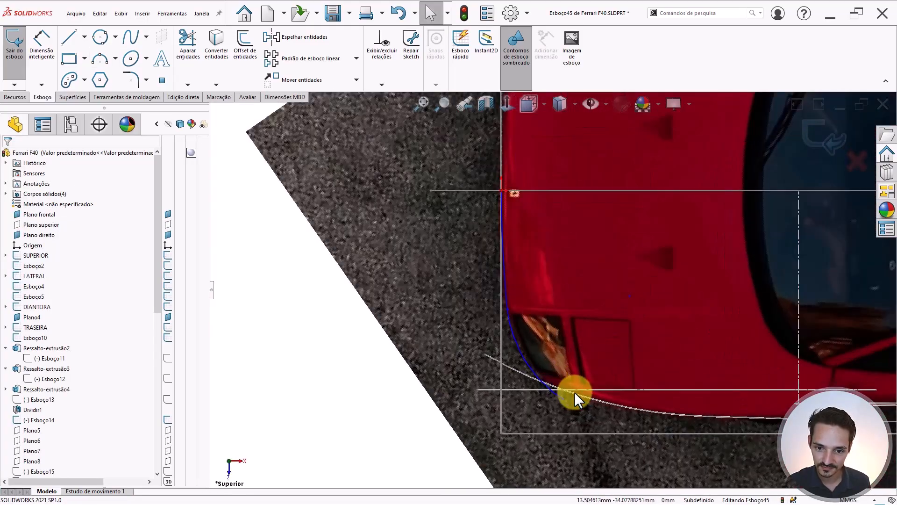
scroll(520, 285, "down", 5)
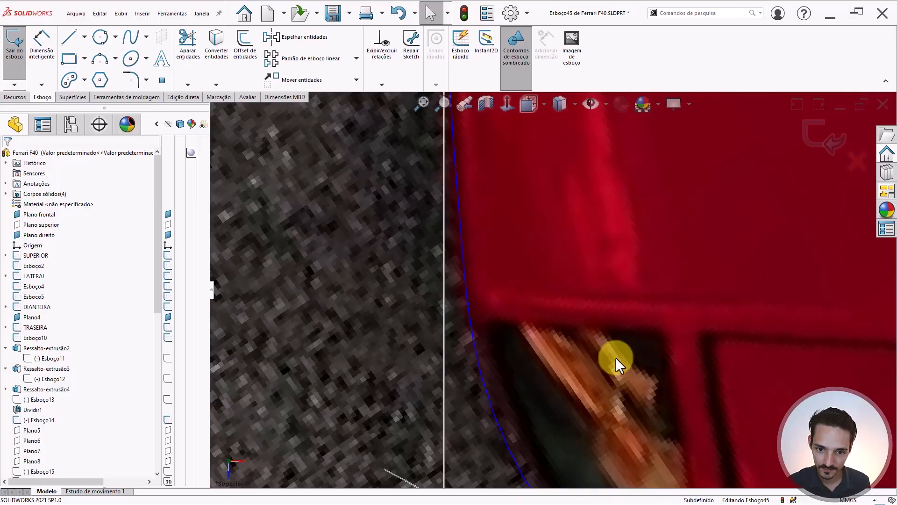
scroll(646, 364, "up", 3)
scroll(442, 271, "down", 3)
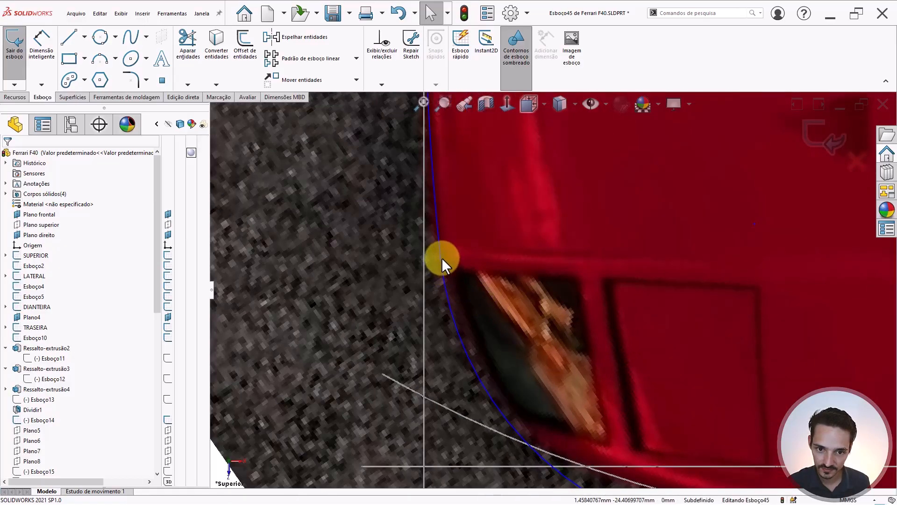
- Place the arc's lower endpoint on the bumper curve at about X 12.048, Z -42.72
left_click(443, 252)
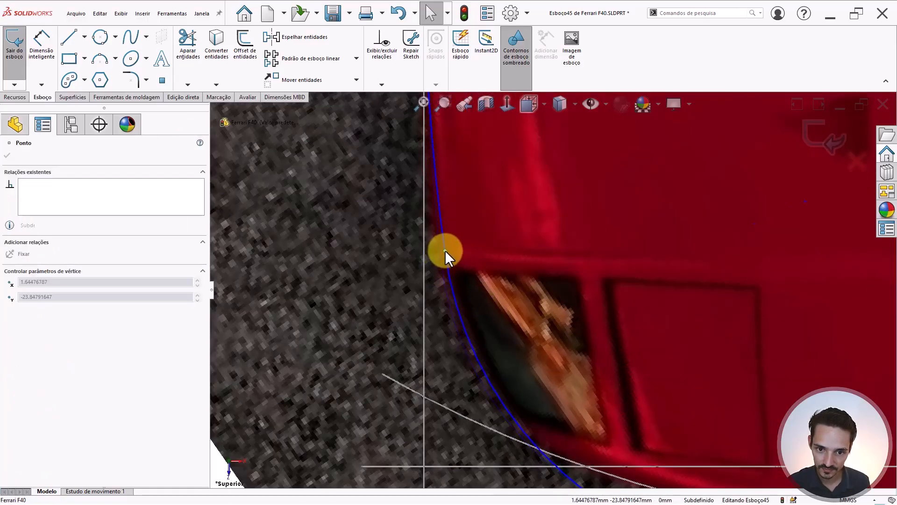
scroll(540, 357, "up", 3)
scroll(571, 310, "down", 3)
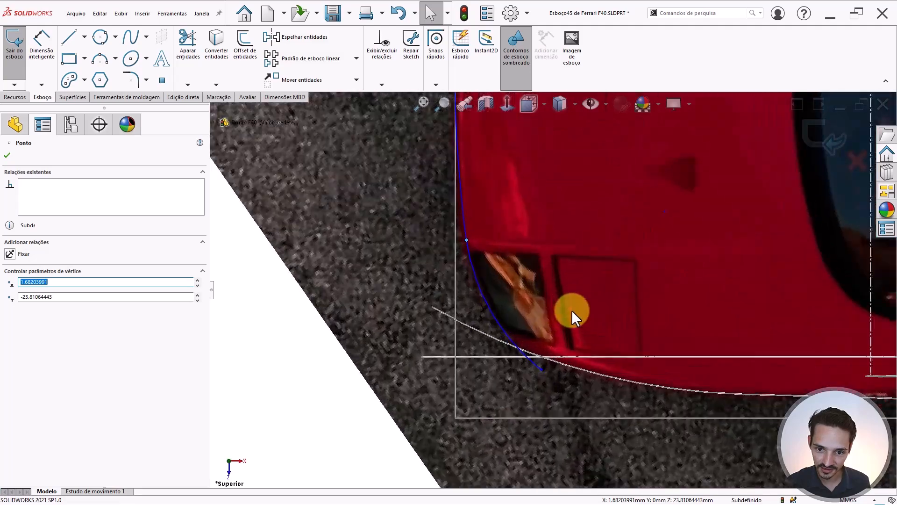
scroll(529, 355, "down", 1)
scroll(529, 355, "down", 2)
left_click_drag(554, 362, 531, 360)
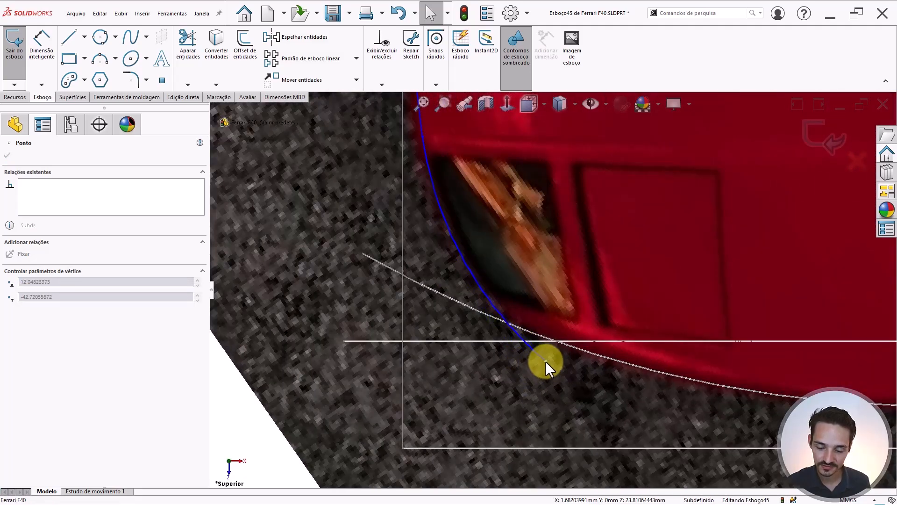
left_click(545, 361)
scroll(570, 256, "up", 3)
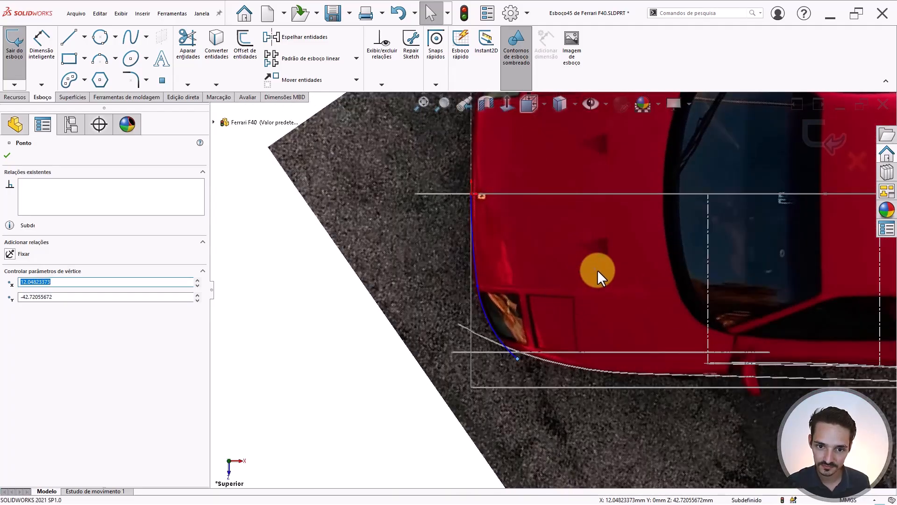
scroll(563, 296, "down", 1)
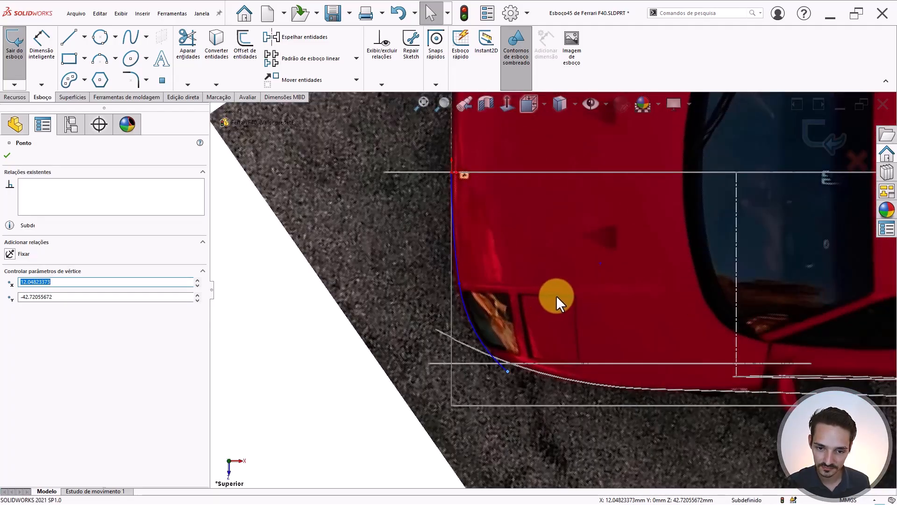
scroll(505, 358, "down", 1)
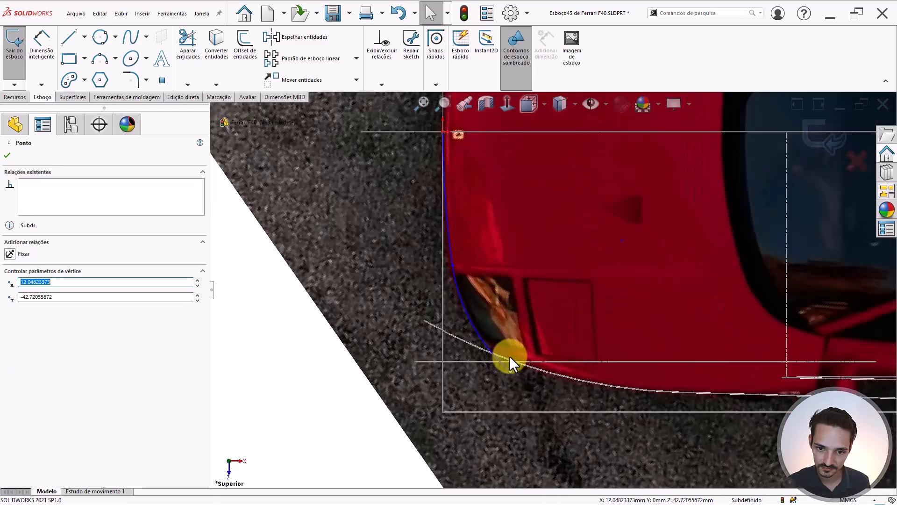
scroll(510, 371, "down", 1)
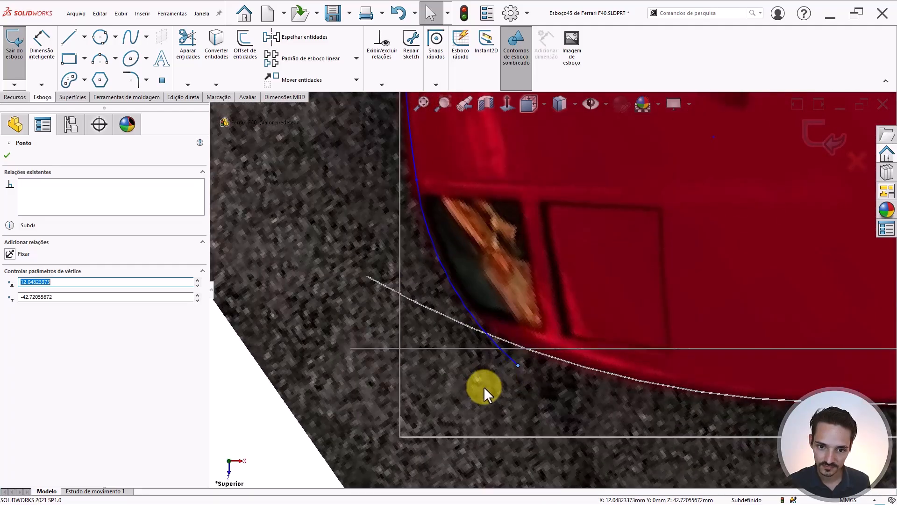
scroll(750, 360, "up", 2)
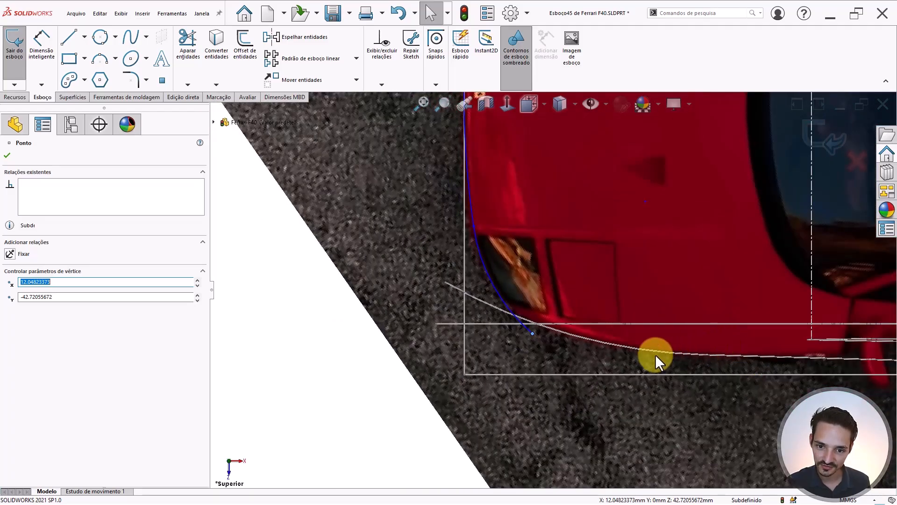
left_click(607, 344)
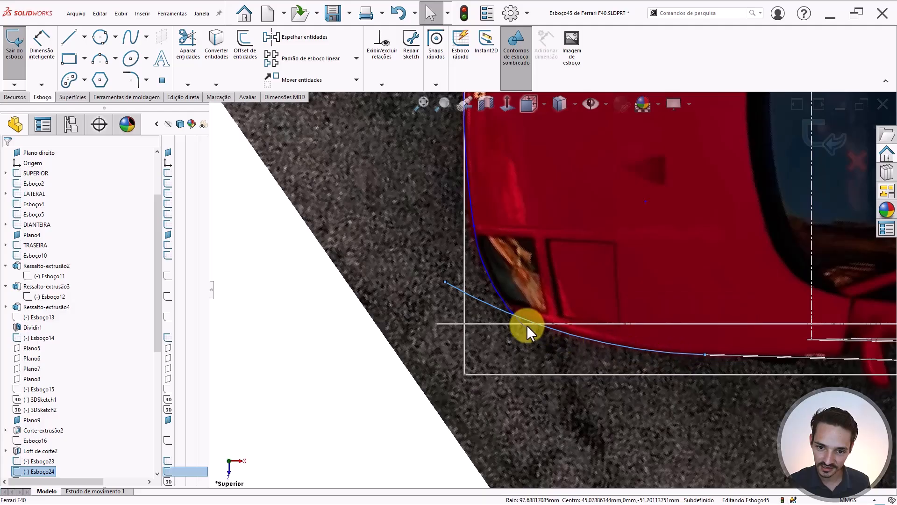
- Show the solid body over the car reference image and clear the selection
left_click(499, 279)
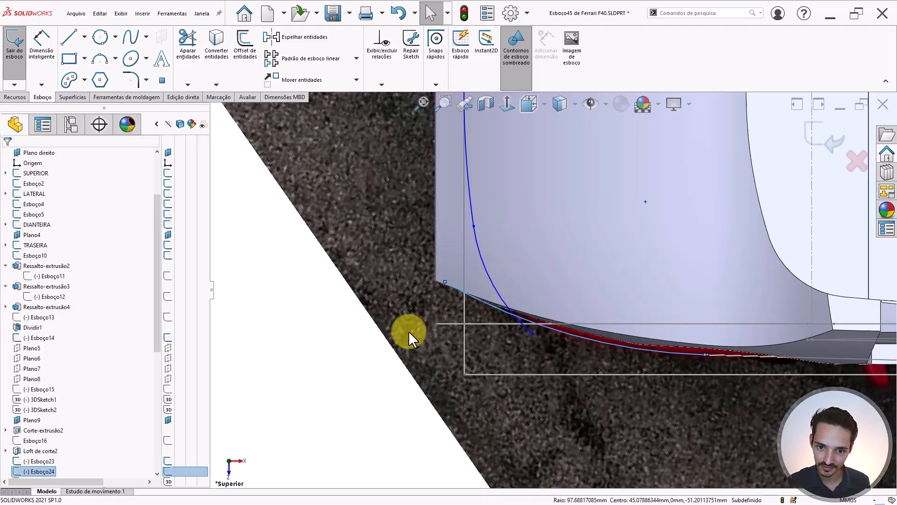
scroll(493, 290, "up", 1)
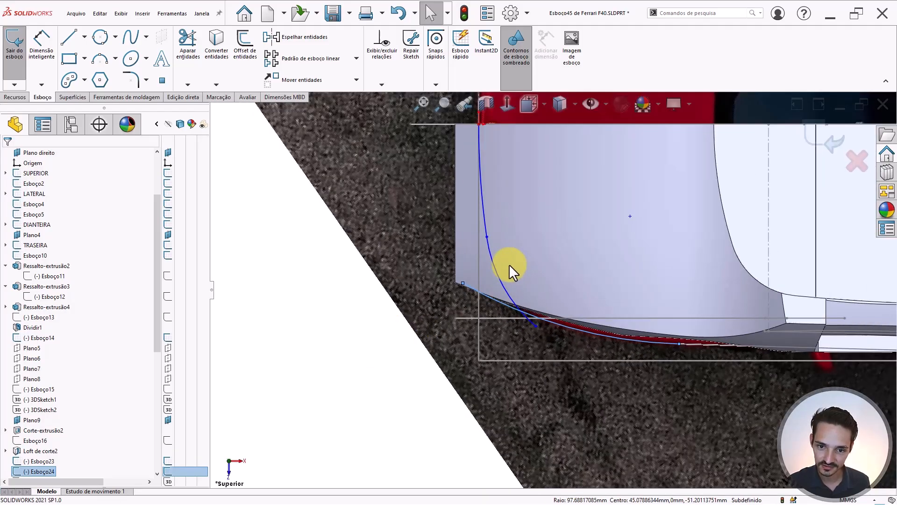
left_click(364, 319)
scroll(533, 282, "down", 2)
scroll(534, 282, "down", 1)
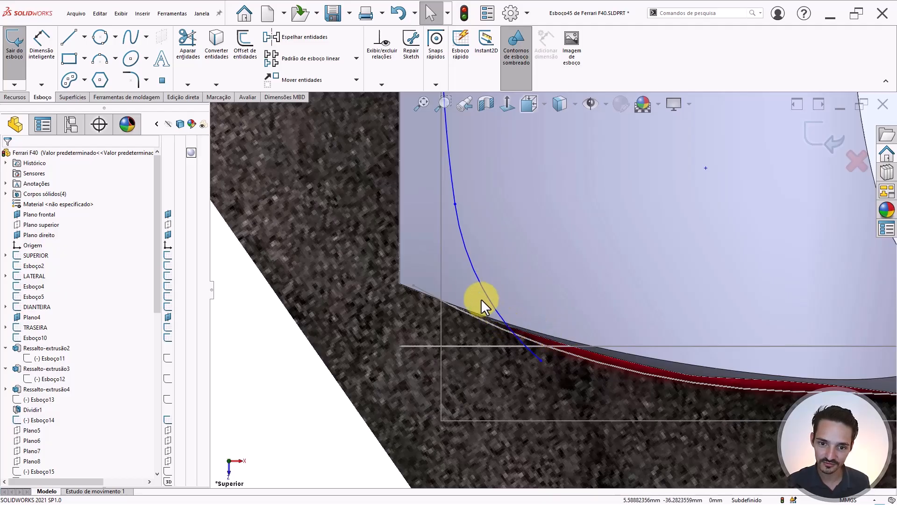
- Hide the body to compare the corner arc with the photo, then close sketch Esboço45
key("Tab")
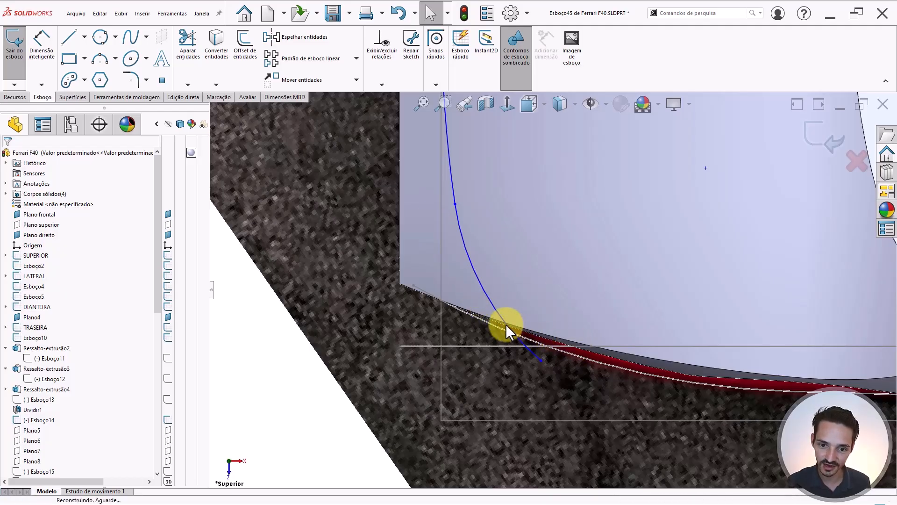
scroll(532, 343, "down", 1)
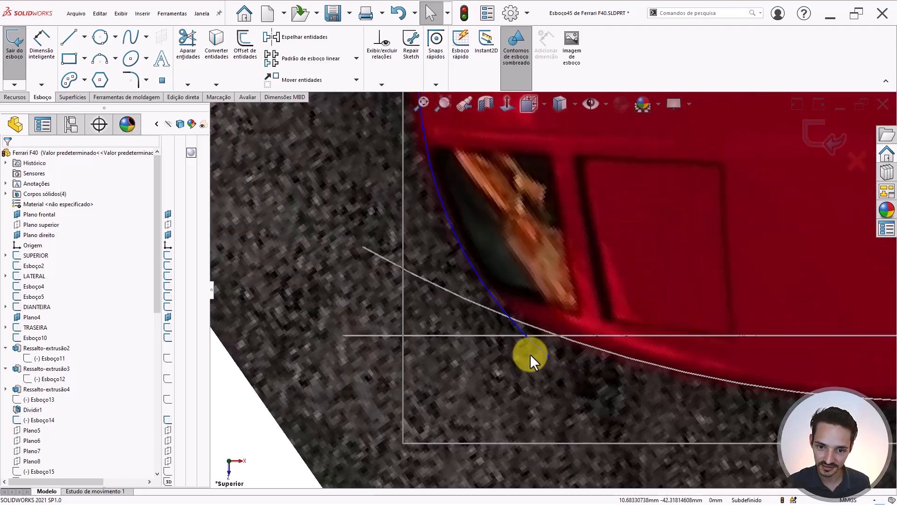
scroll(521, 189, "up", 2)
scroll(522, 180, "down", 2)
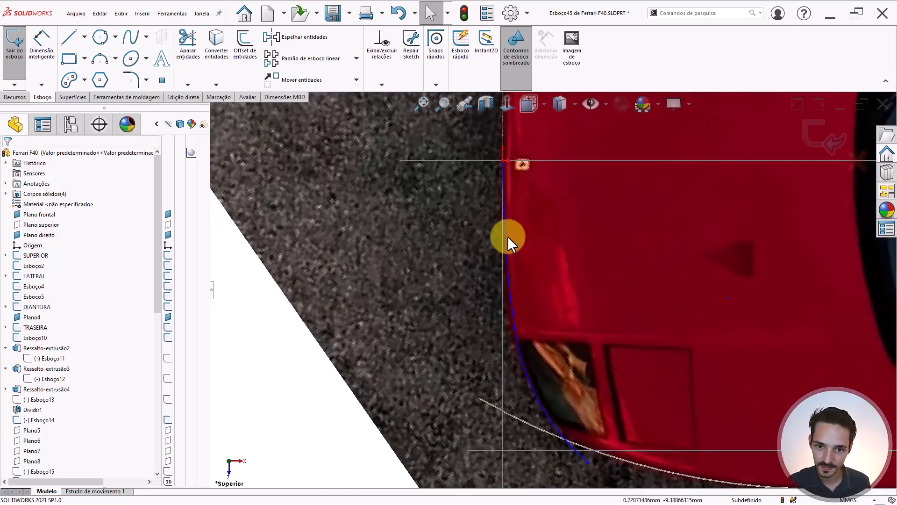
scroll(509, 239, "down", 3)
scroll(571, 378, "up", 3)
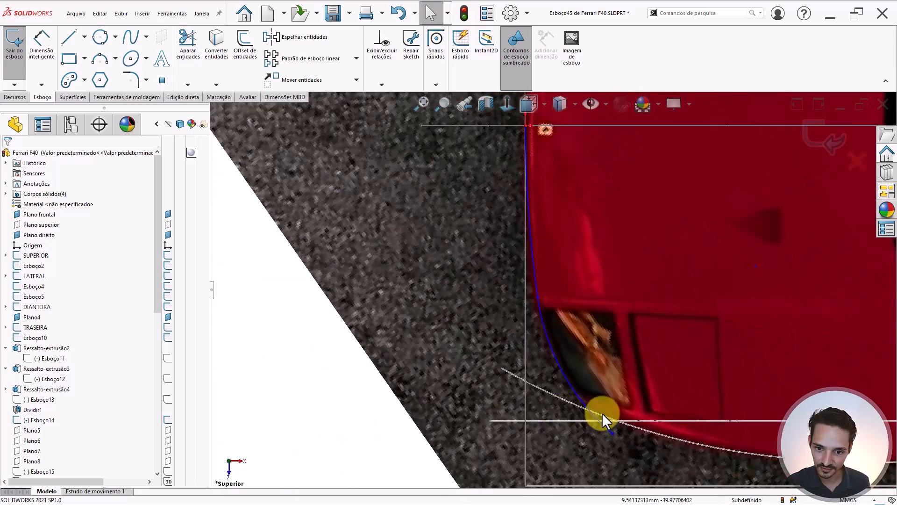
scroll(602, 413, "down", 3)
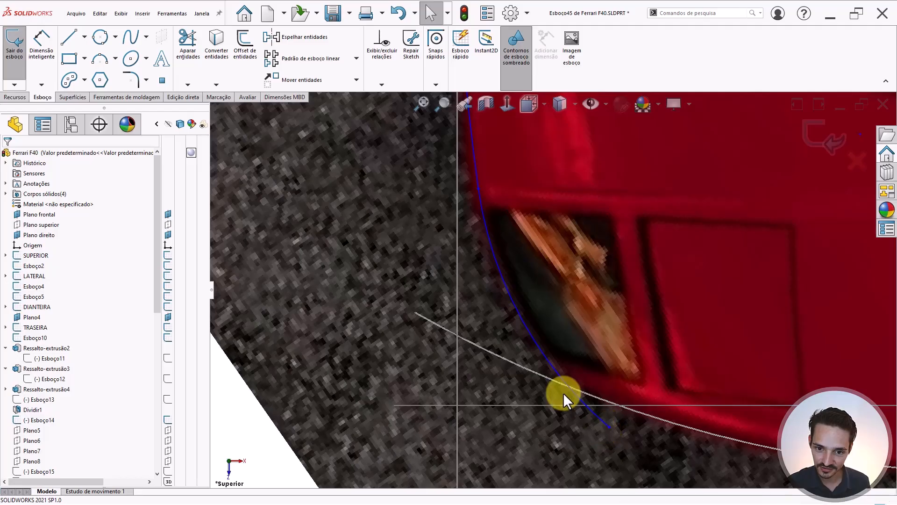
scroll(529, 335, "up", 3)
scroll(550, 321, "down", 2)
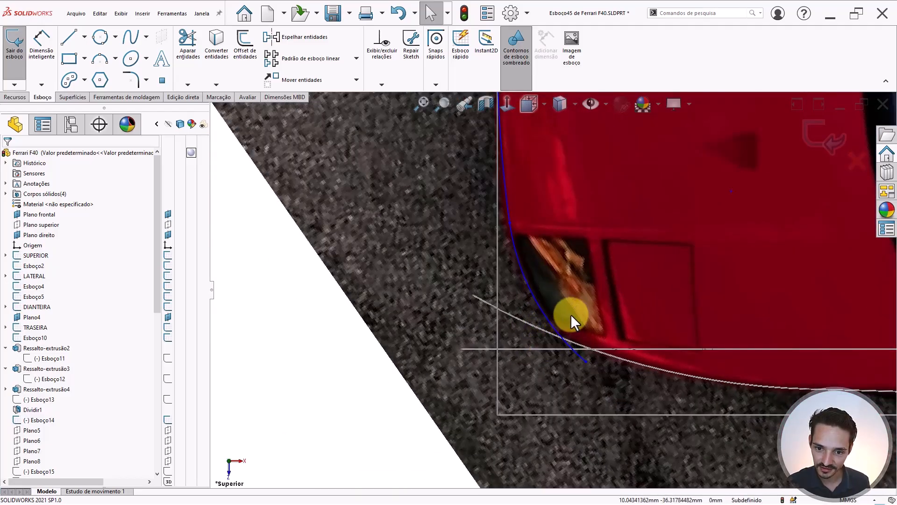
scroll(602, 323, "up", 1)
scroll(584, 301, "down", 3)
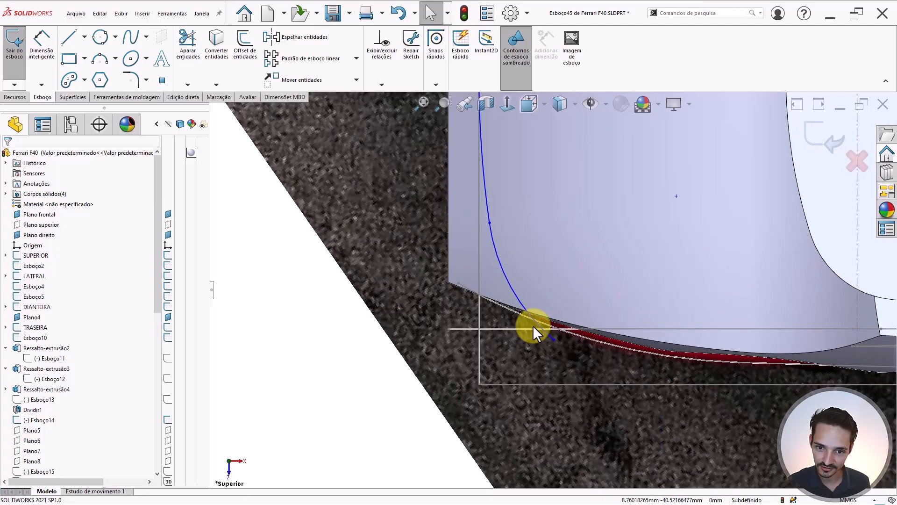
scroll(515, 247, "up", 5)
scroll(507, 178, "down", 4)
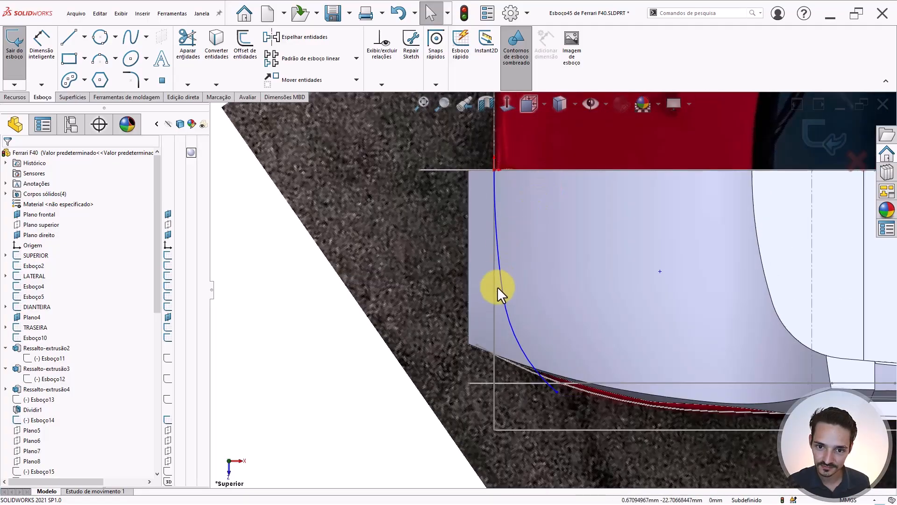
left_click(806, 135)
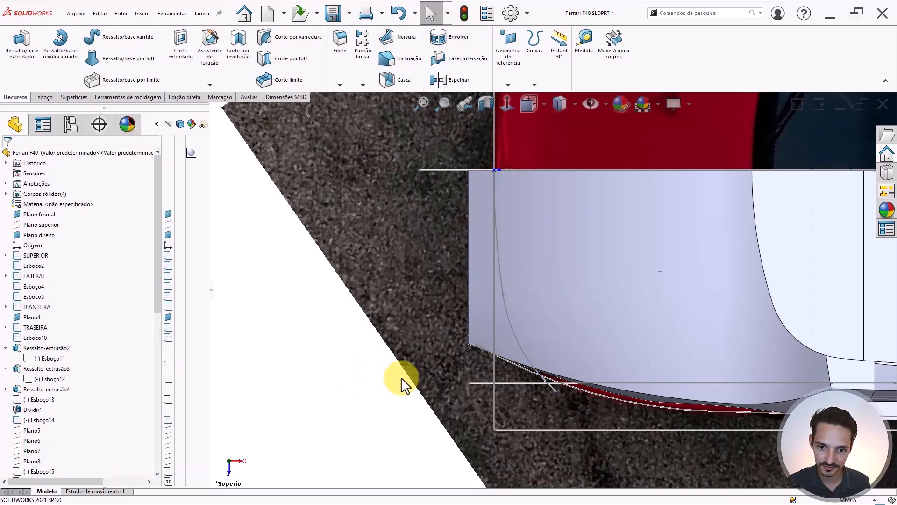
- Create plane Plano18 parallel to Plano frontal through Ponto6 of Esboço45, then reselect Plano frontal
scroll(491, 317, "up", 3)
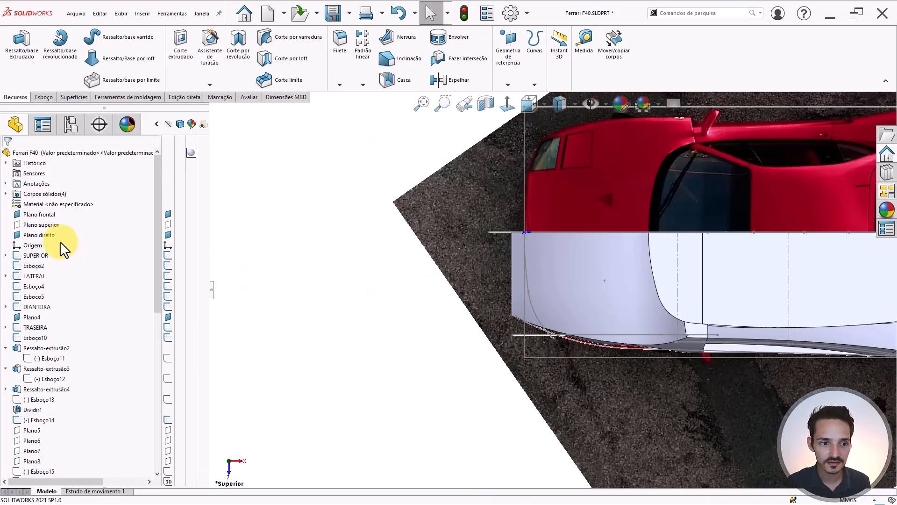
left_click(35, 215)
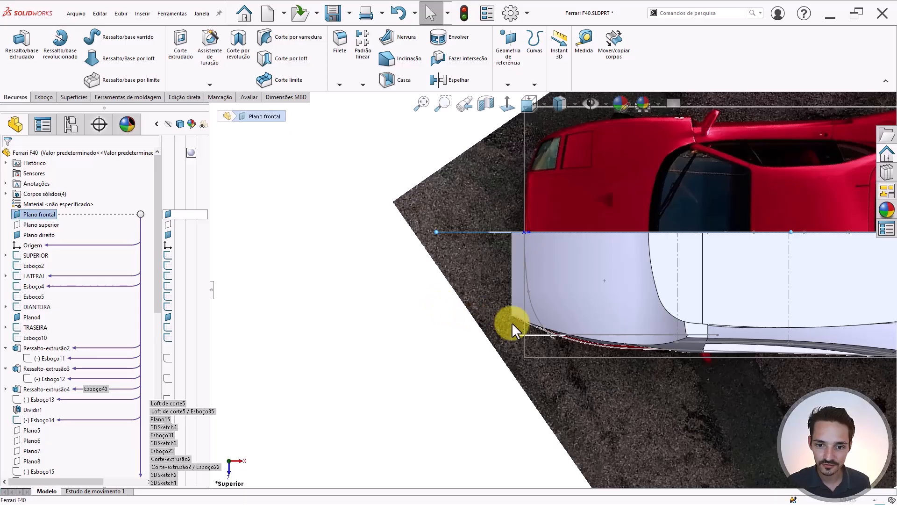
key("p")
left_click(528, 292)
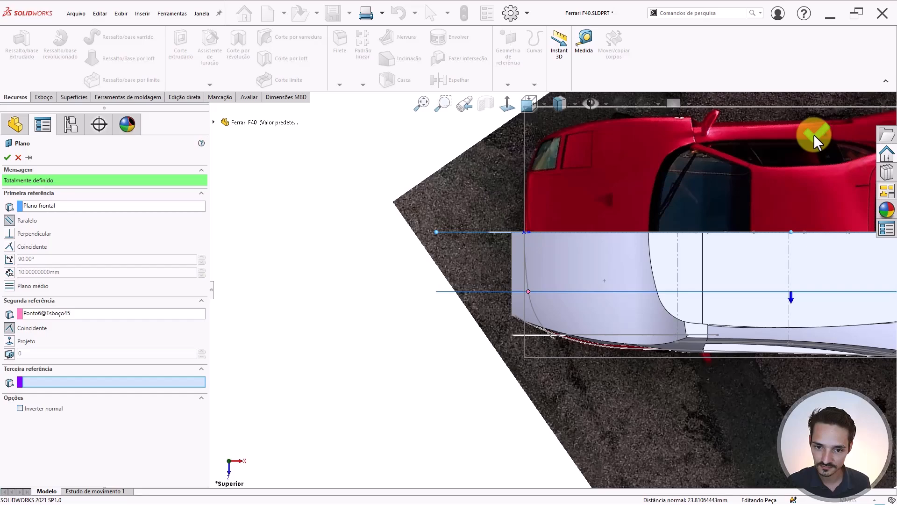
left_click(814, 133)
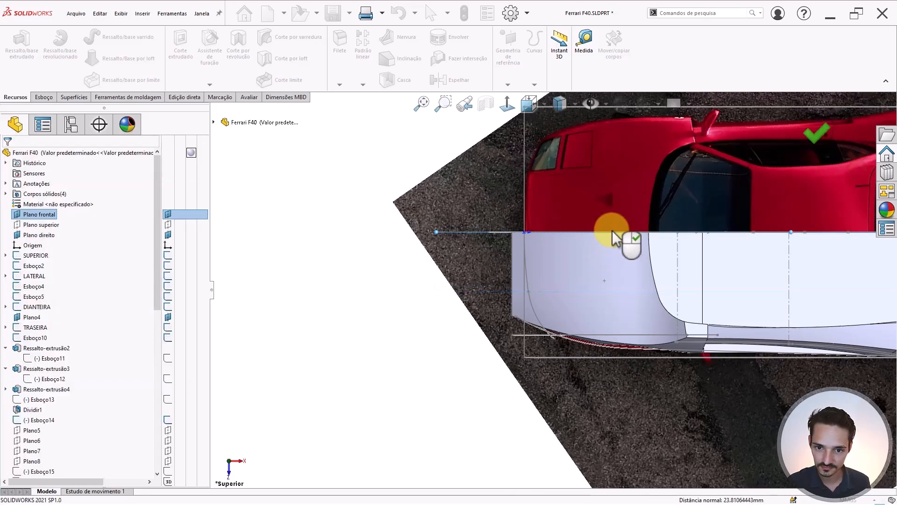
left_click(399, 298)
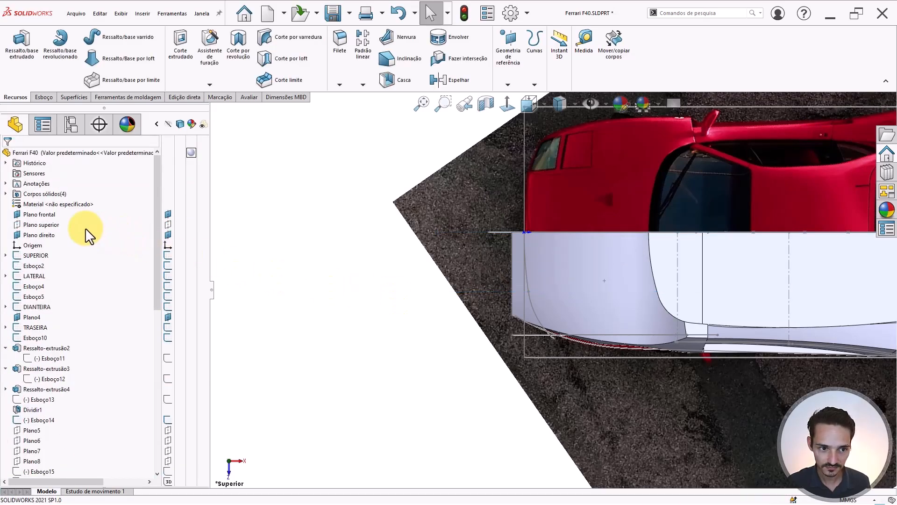
left_click(47, 213)
- Display the parallel planes across the bumper corner and select the 30.58 mm corner arc
left_click(296, 259)
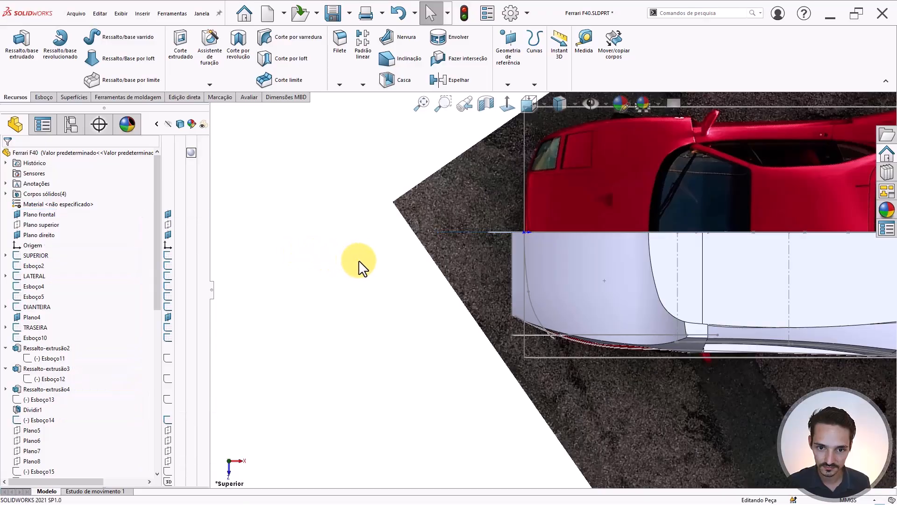
scroll(573, 296, "down", 2)
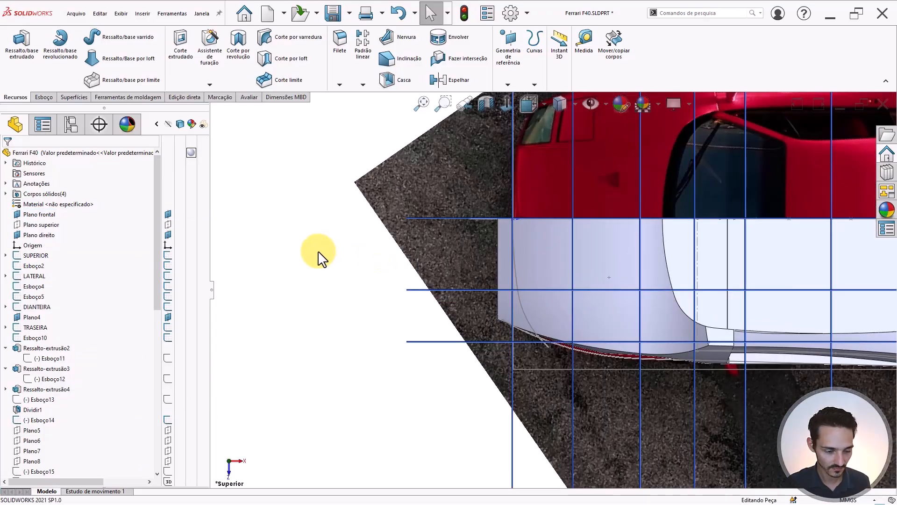
left_click(44, 215)
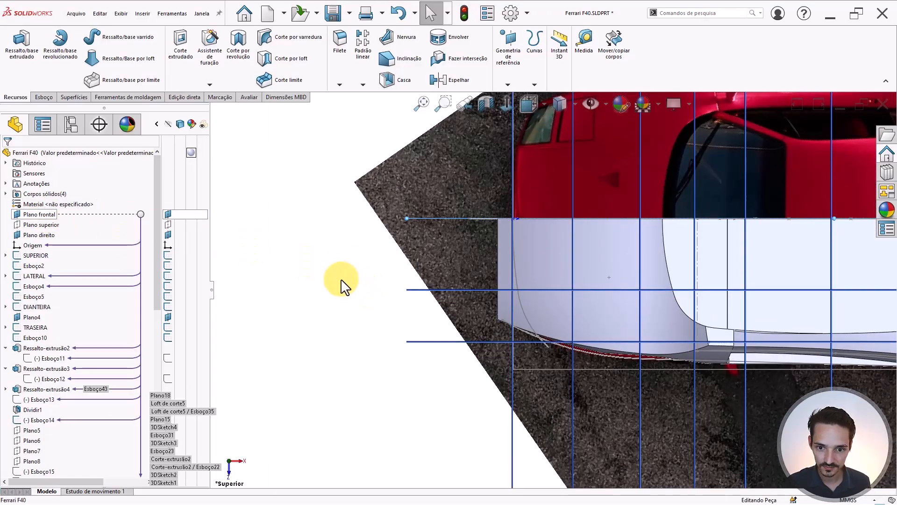
scroll(561, 306, "down", 3)
scroll(528, 364, "down", 2)
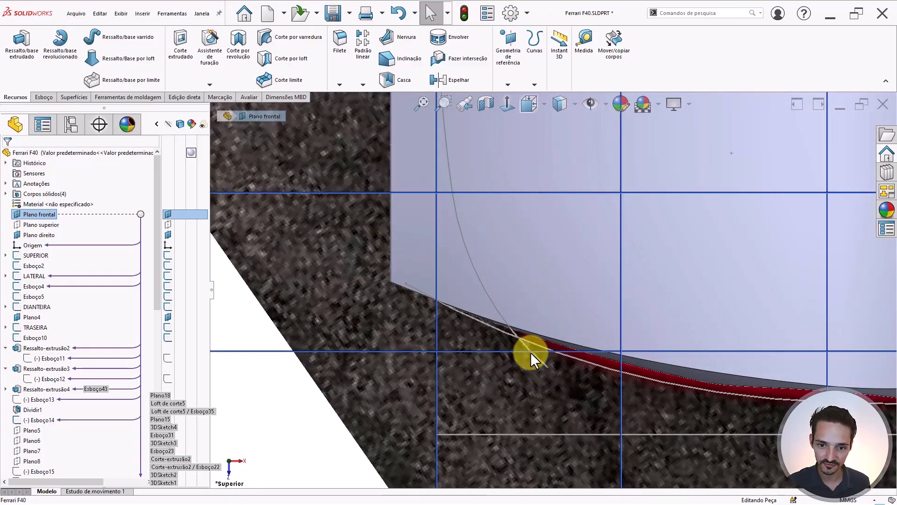
scroll(531, 351, "up", 3)
scroll(520, 249, "down", 2)
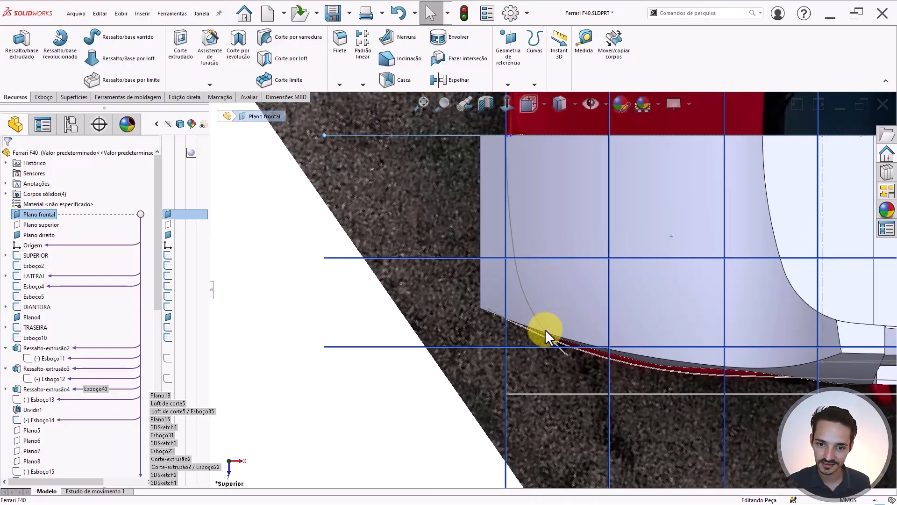
left_click(528, 304)
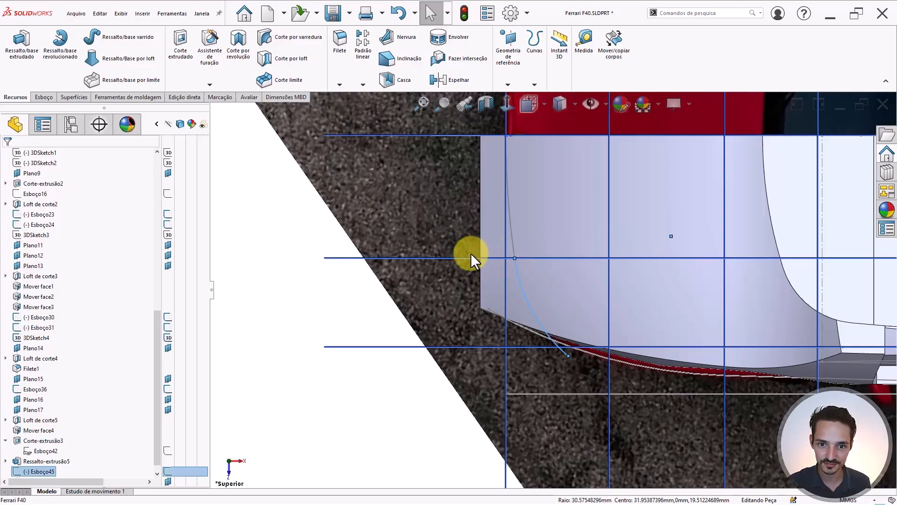
- Ctrl-drag Plano18 into a new offset plane, changing its distance from 8 mm to 9 mm
left_click(333, 279)
left_click(334, 257)
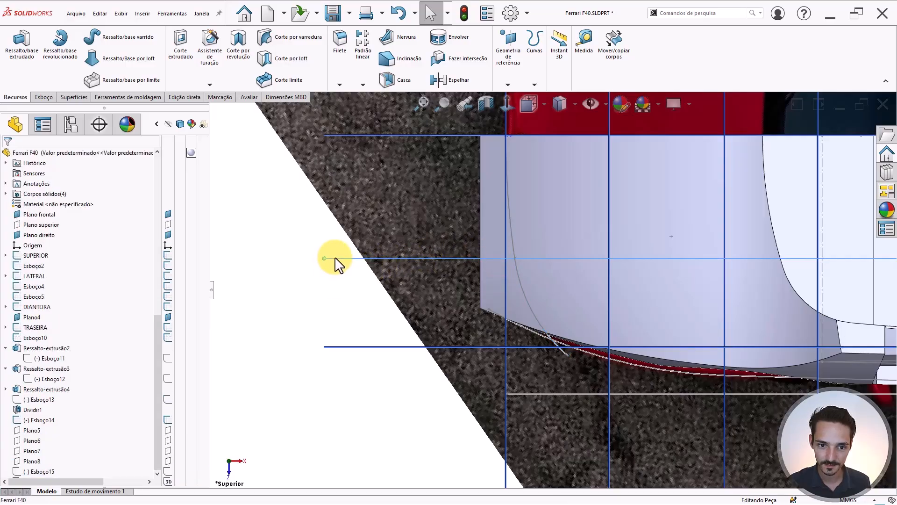
left_click_drag(335, 257, 343, 270, "ctrl")
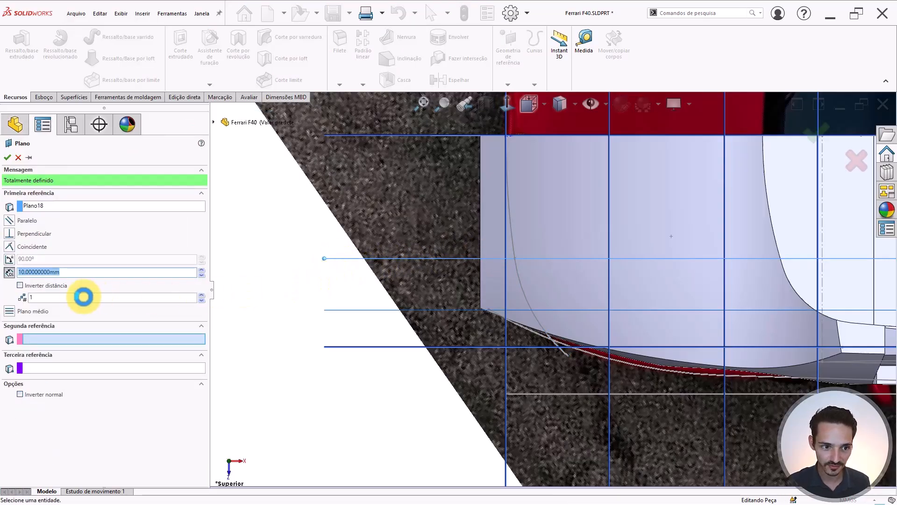
type("8")
key("Return")
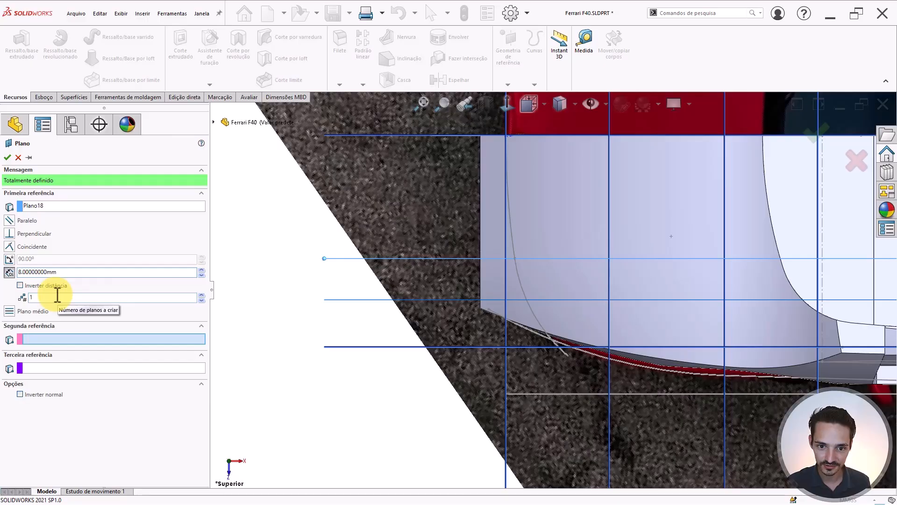
double_click(66, 271)
type("9")
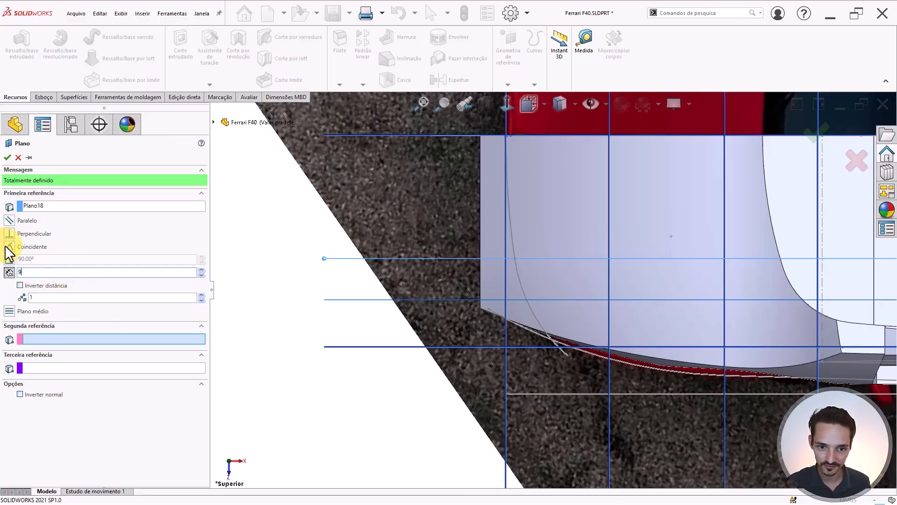
left_click(33, 241)
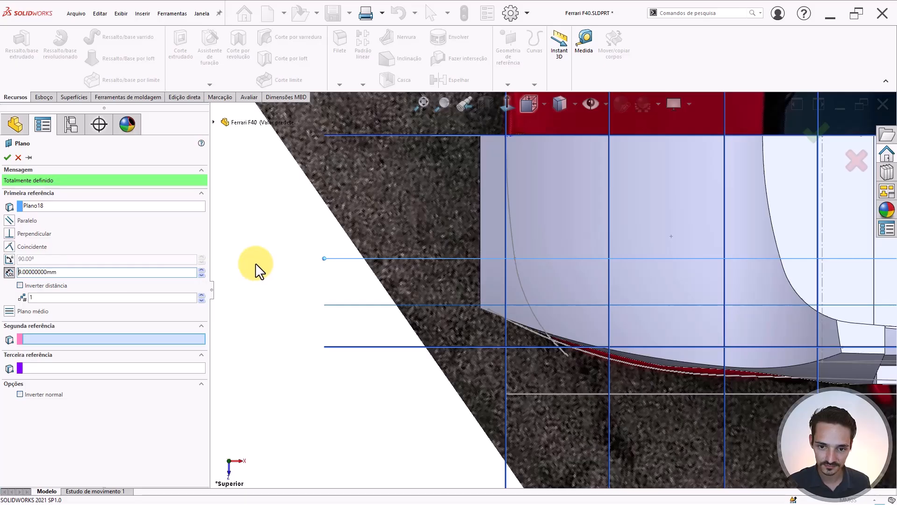
key("Return")
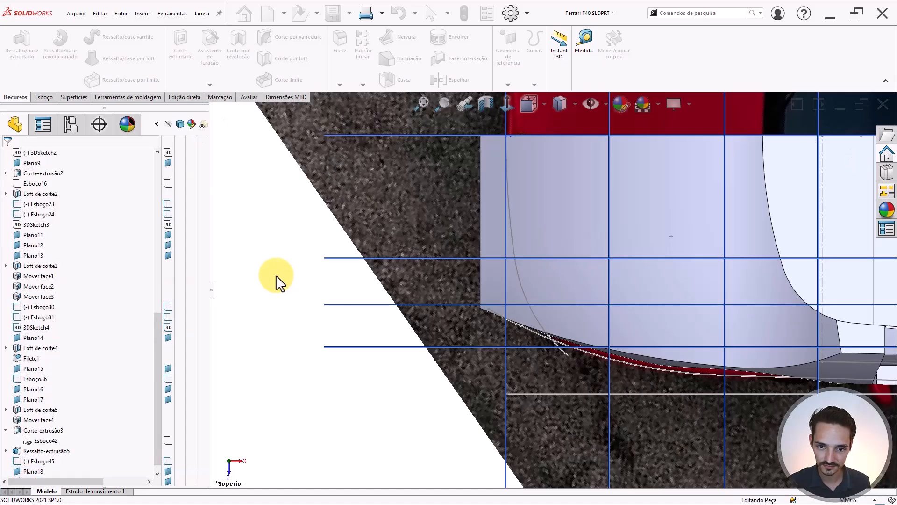
scroll(545, 197, "up", 1)
scroll(546, 197, "down", 1)
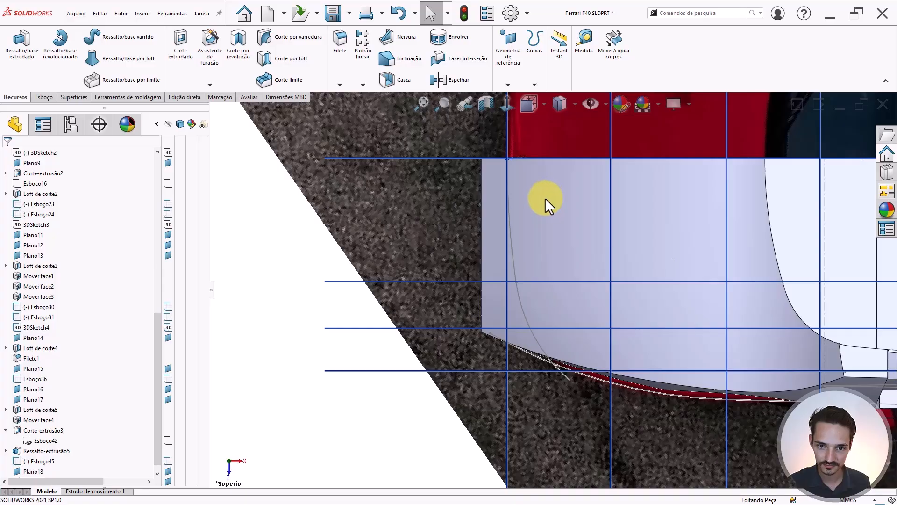
scroll(501, 207, "up", 1)
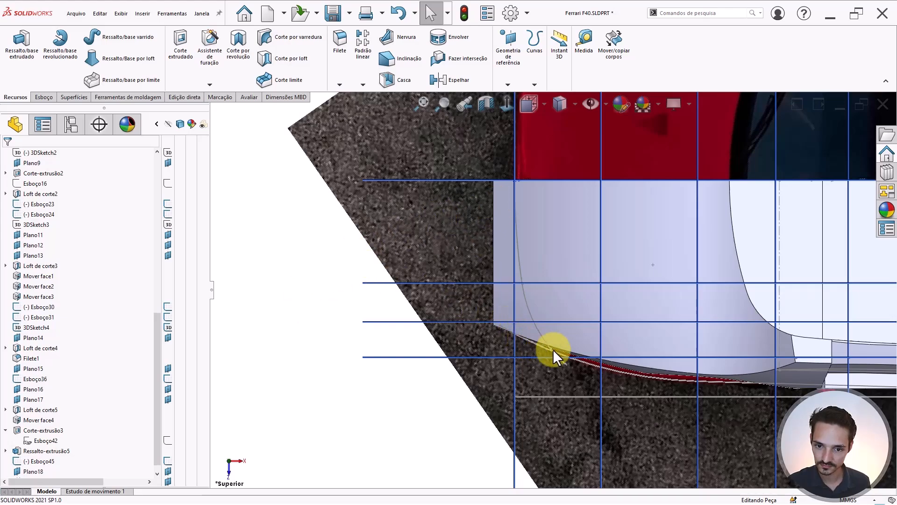
left_click(517, 241)
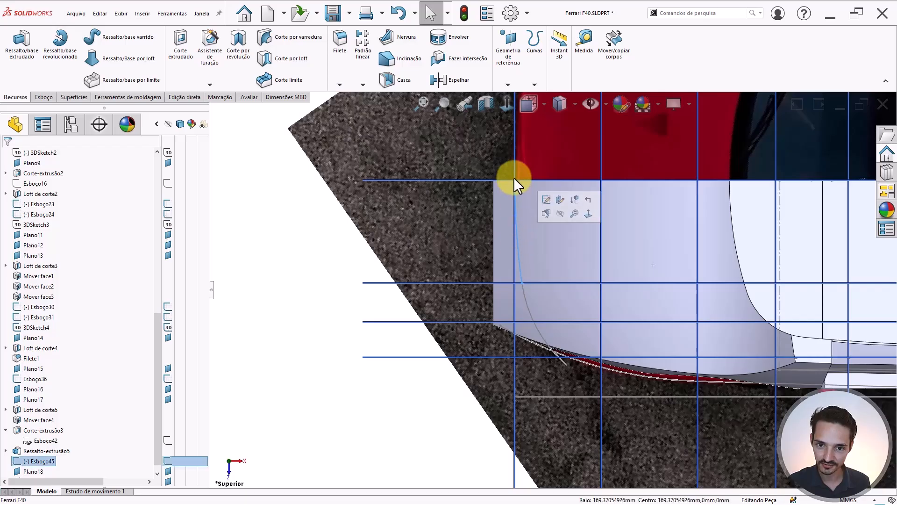
scroll(528, 231, "down", 2)
left_click(325, 260)
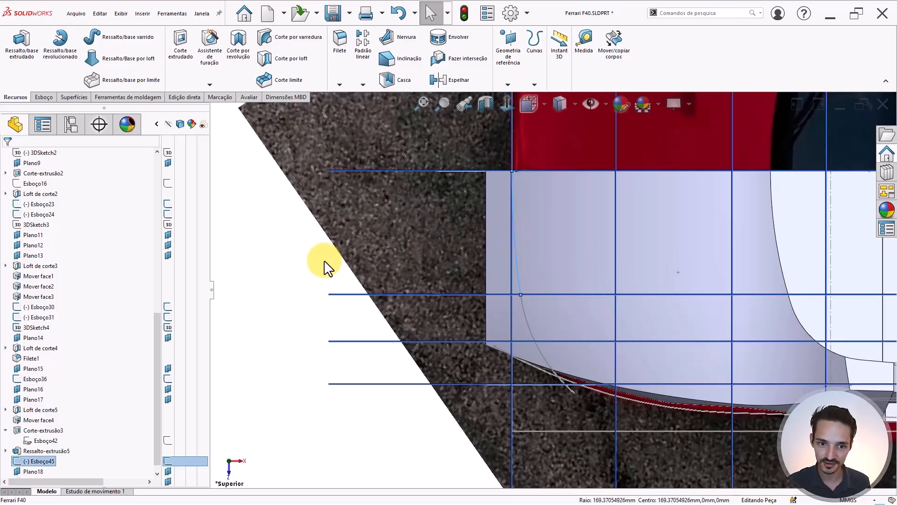
- Start a new plane from Plano frontal with a 12 mm offset distance
left_click(346, 172)
key("p")
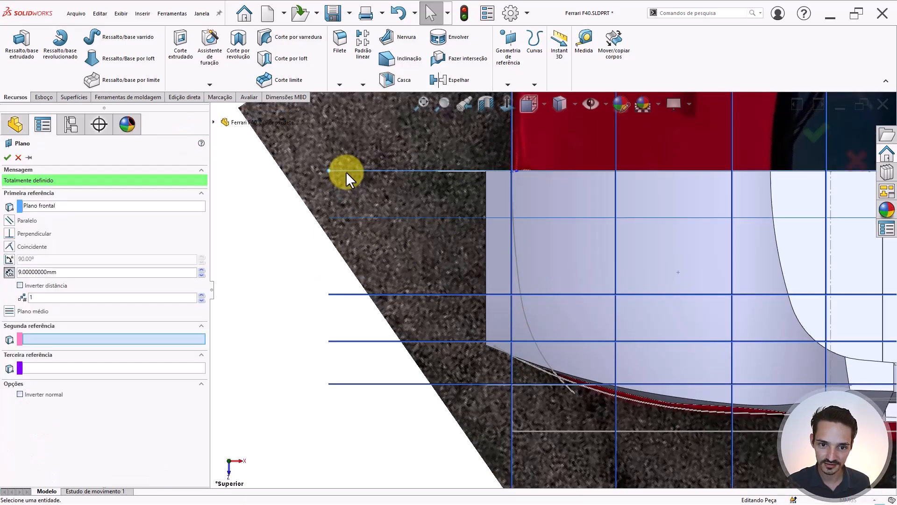
left_click(101, 273)
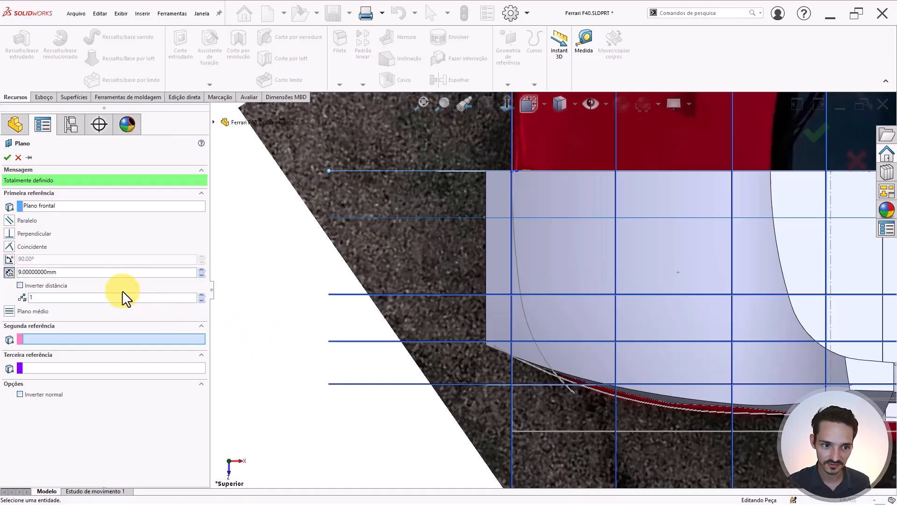
left_click_drag(99, 272, 4, 247)
type("10")
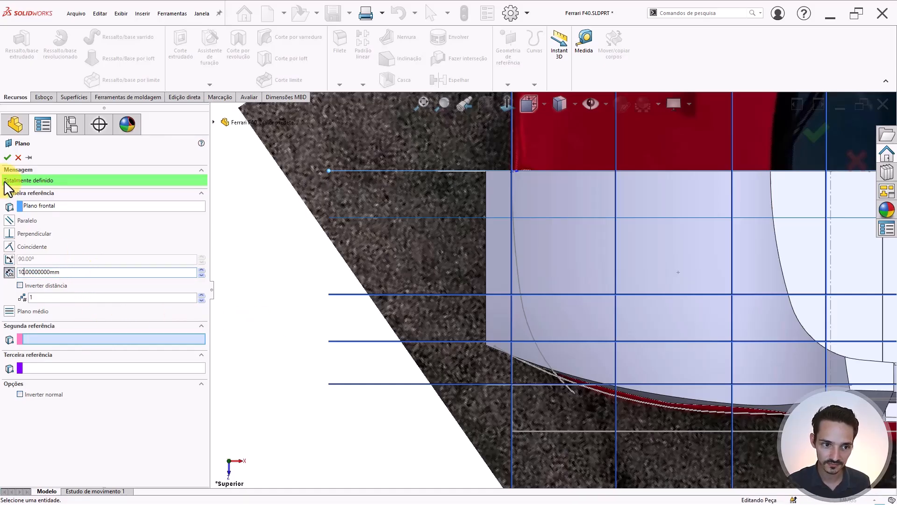
key("BackSpace")
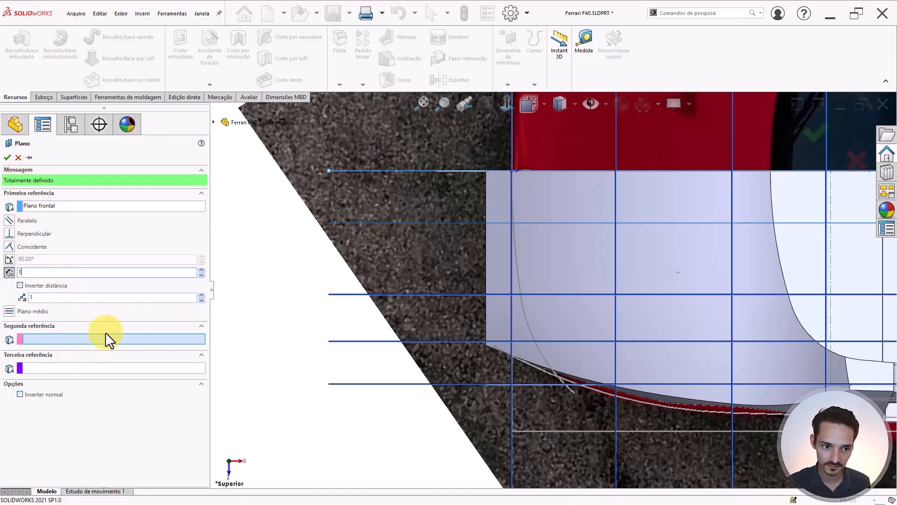
type("2")
key("Return")
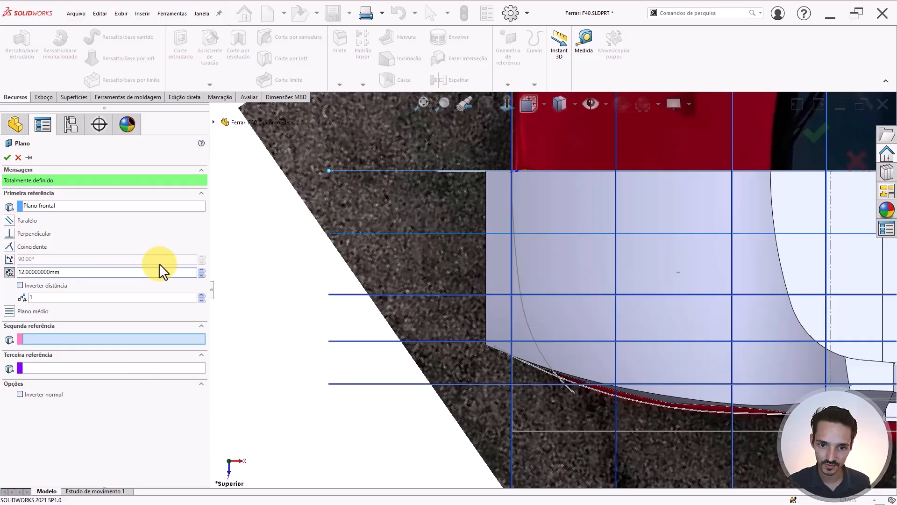
- Try a 13 mm offset, return to 12 mm, and accept the plane
double_click(132, 272)
type("13")
key("Return")
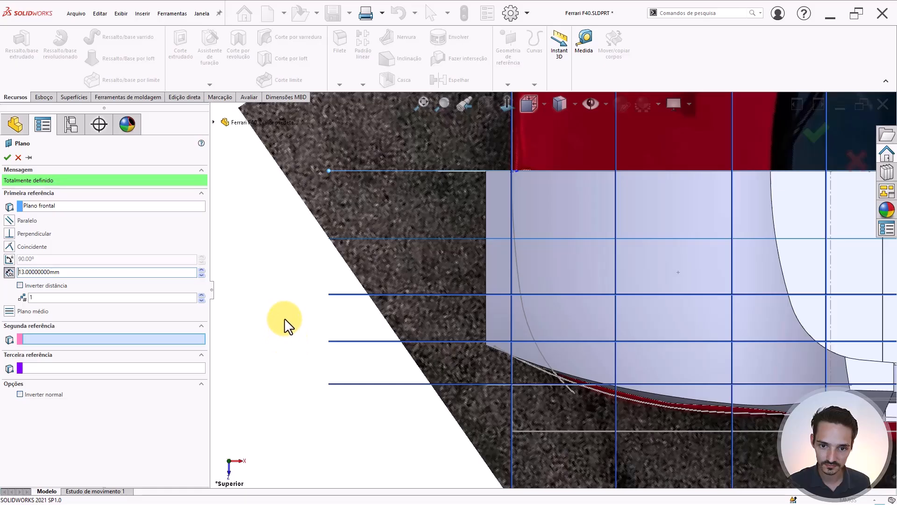
double_click(33, 273)
type("12")
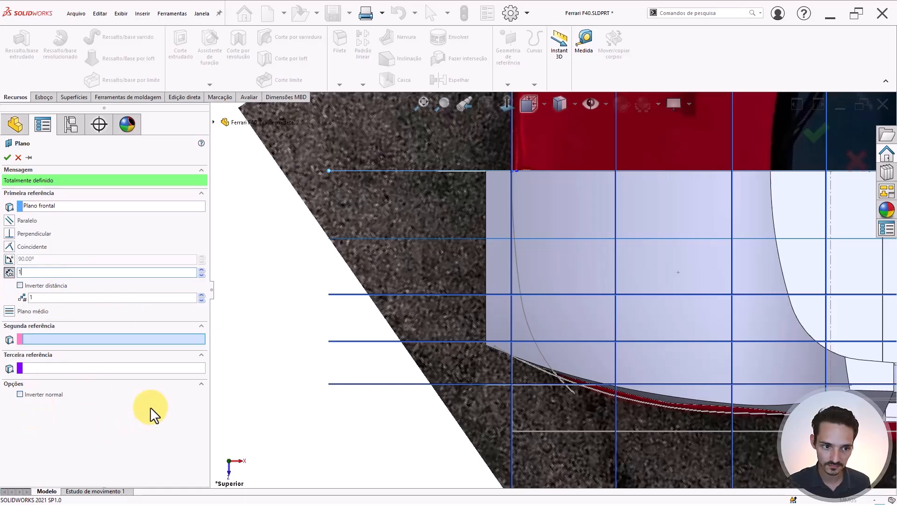
key("Return")
right_click(340, 271)
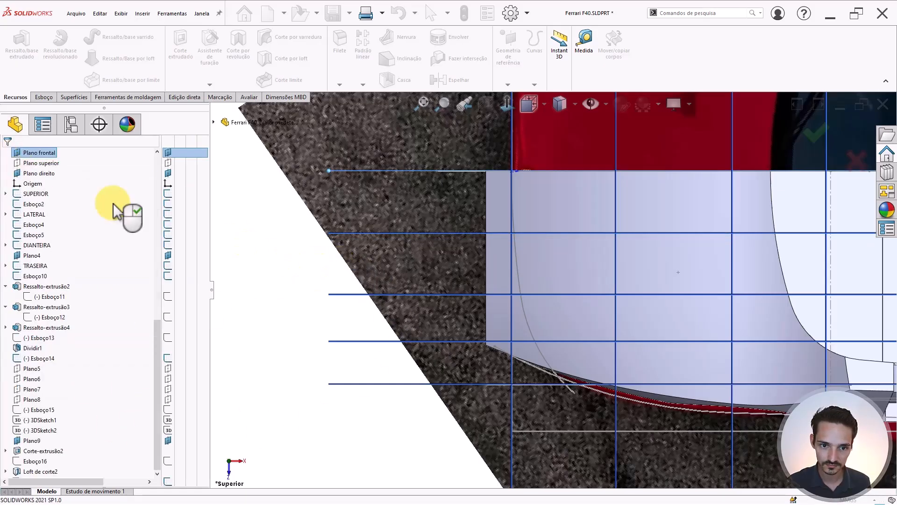
- Orbit the model to inspect the reference planes around the front bumper in 3D
scroll(565, 321, "up", 1)
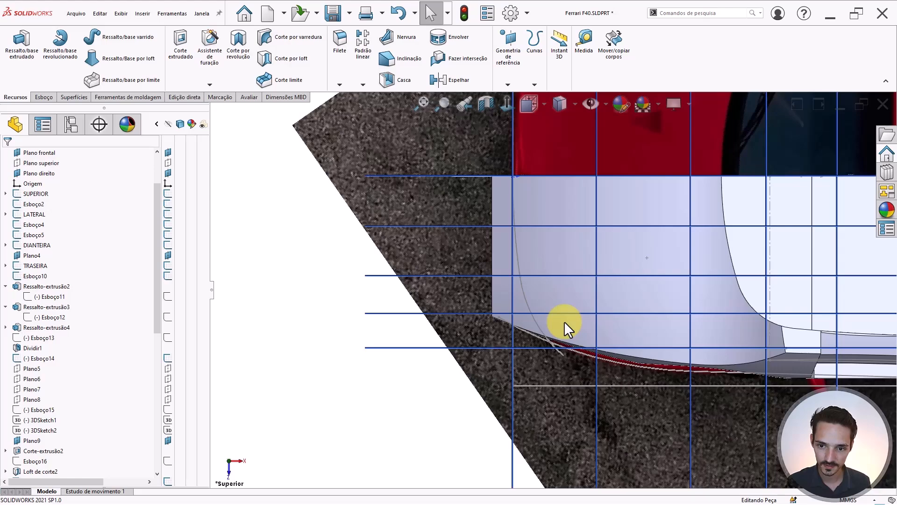
scroll(454, 206, "down", 1)
scroll(535, 259, "up", 1)
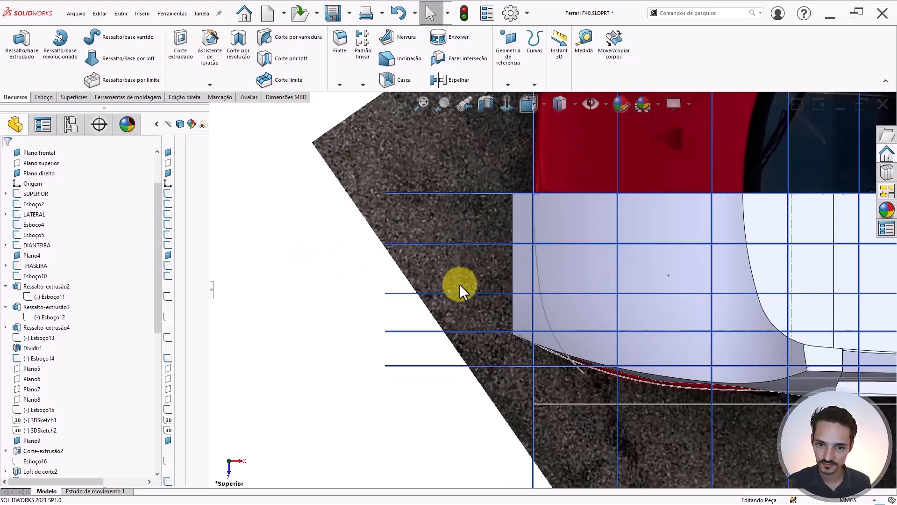
scroll(552, 289, "up", 3)
middle_click_drag(528, 273, 571, 176)
scroll(580, 292, "up", 2)
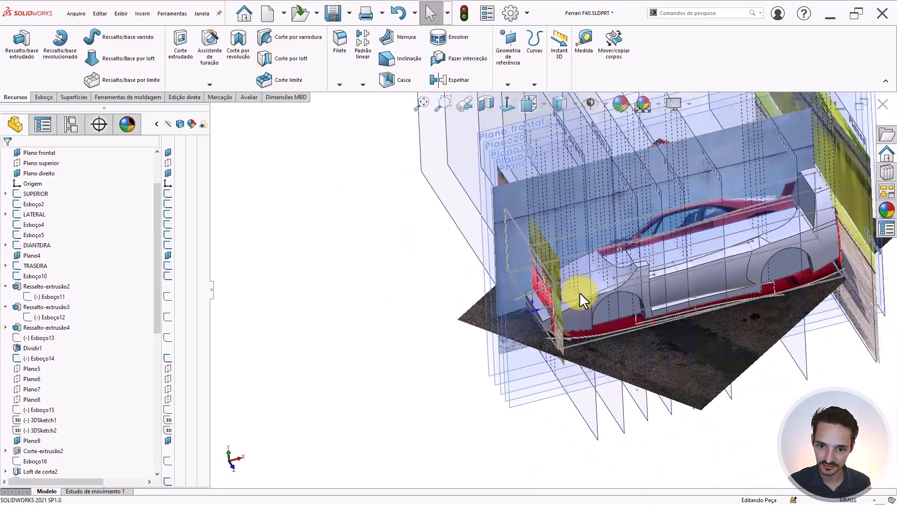
scroll(554, 308, "down", 6)
middle_click_drag(501, 270, 486, 192)
- Switch to the Front view and zoom in on the front bumper corner
key("ctrl+1")
scroll(449, 281, "up", 3)
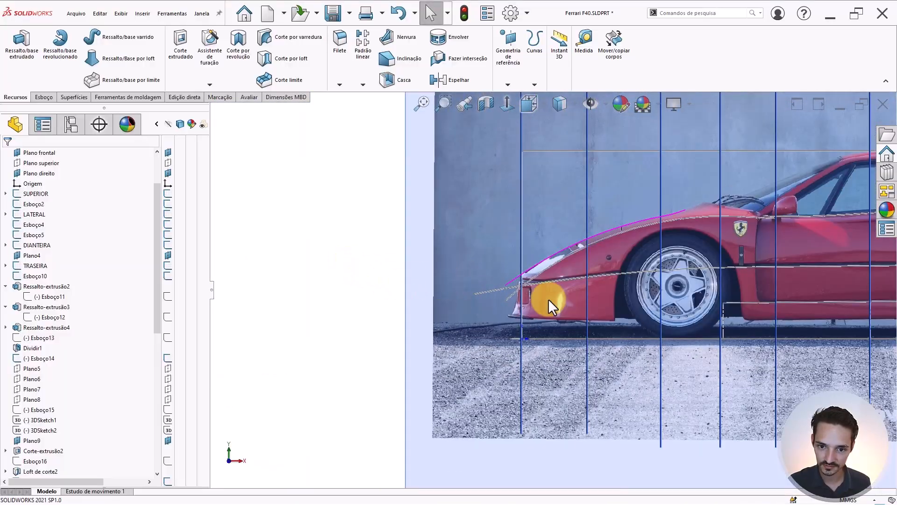
scroll(547, 301, "down", 5)
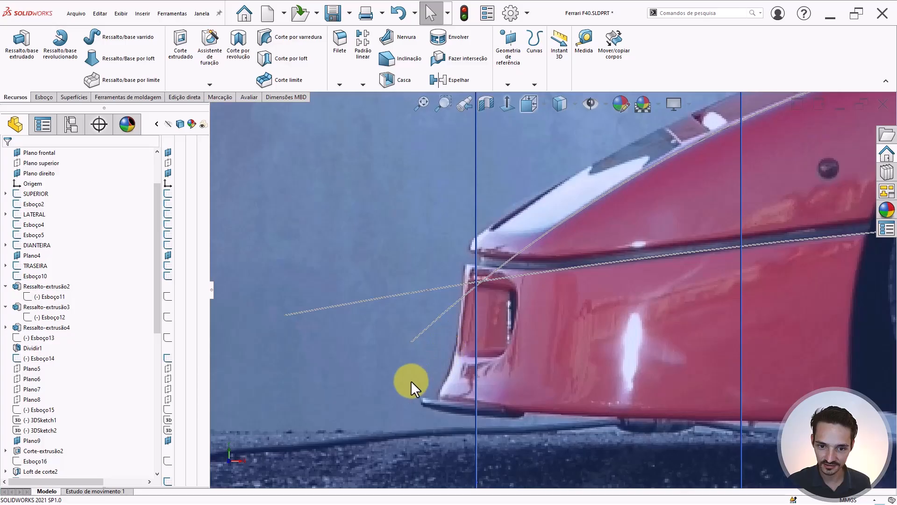
scroll(477, 321, "up", 3)
scroll(500, 318, "down", 4)
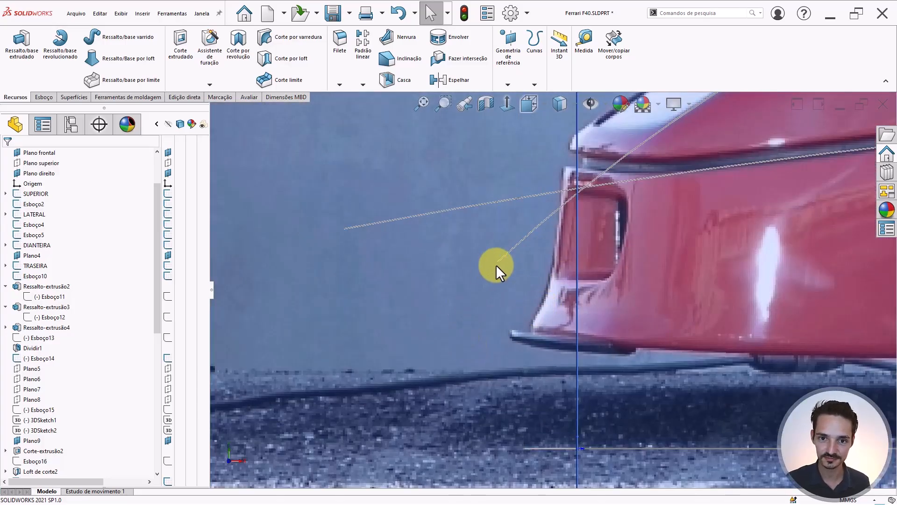
scroll(538, 253, "up", 3)
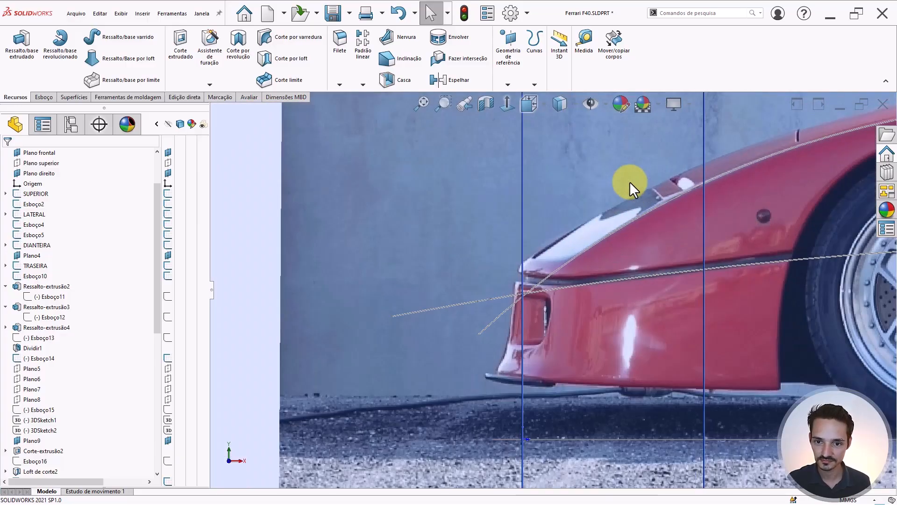
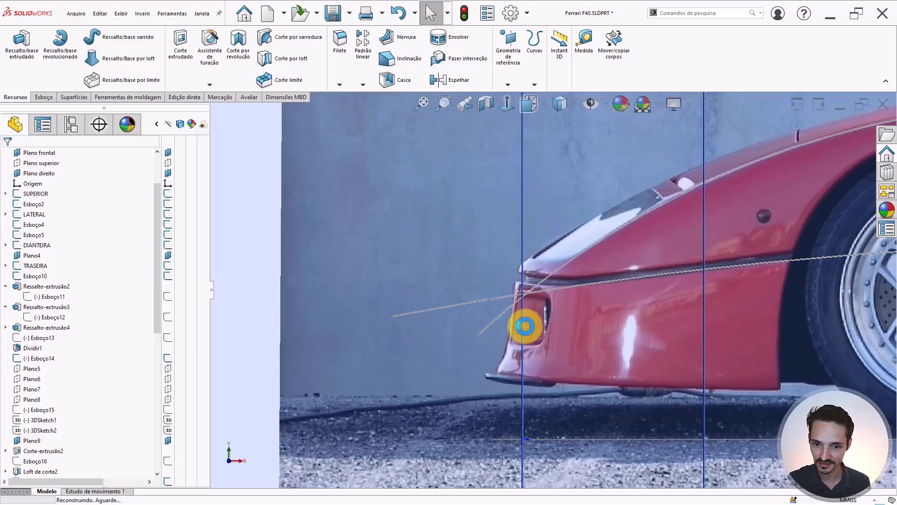
- Orbit and zoom around the car's nose to inspect the Esboço11 bumper edge
scroll(520, 323, "up", 4)
left_click(329, 293)
mouse_move(536, 290)
middle_mouse_down()
mouse_move(580, 291)
mouse_move(422, 304)
middle_mouse_up()
scroll(421, 304, "down", 10)
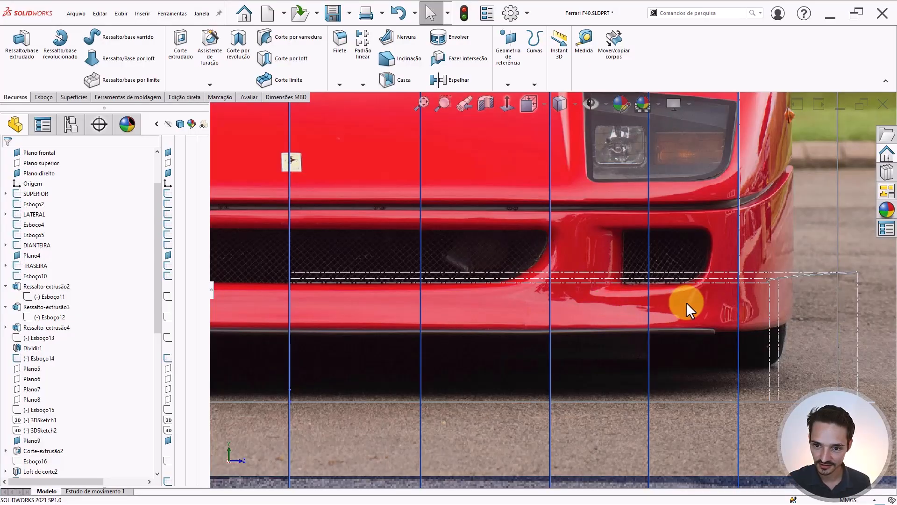
scroll(685, 312, "up", 5)
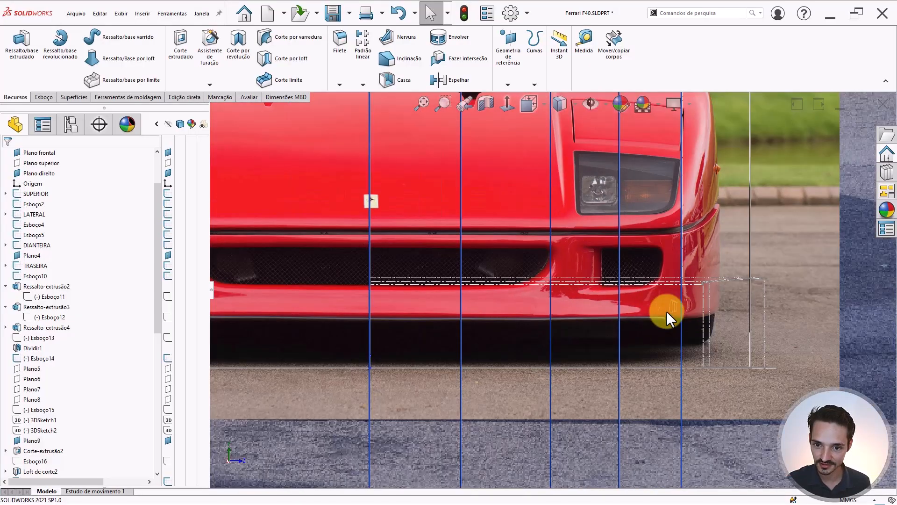
scroll(425, 296, "down", 4)
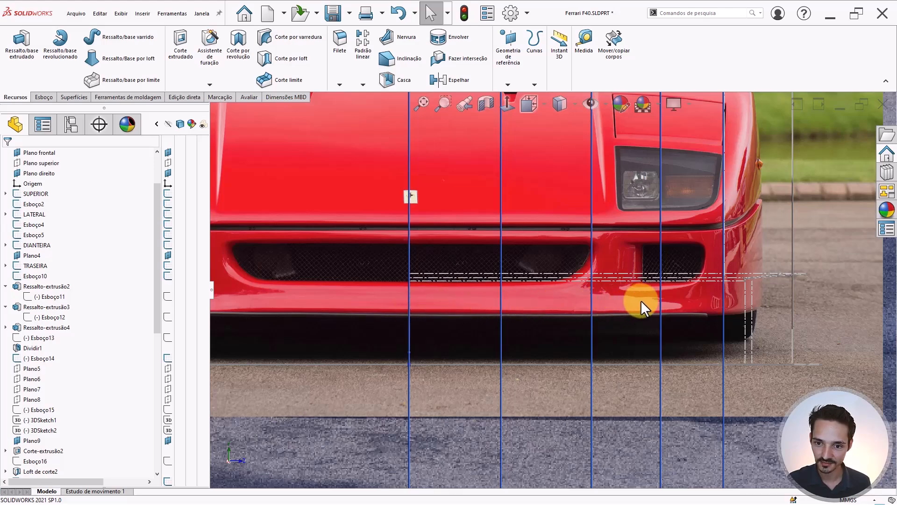
left_click(593, 298)
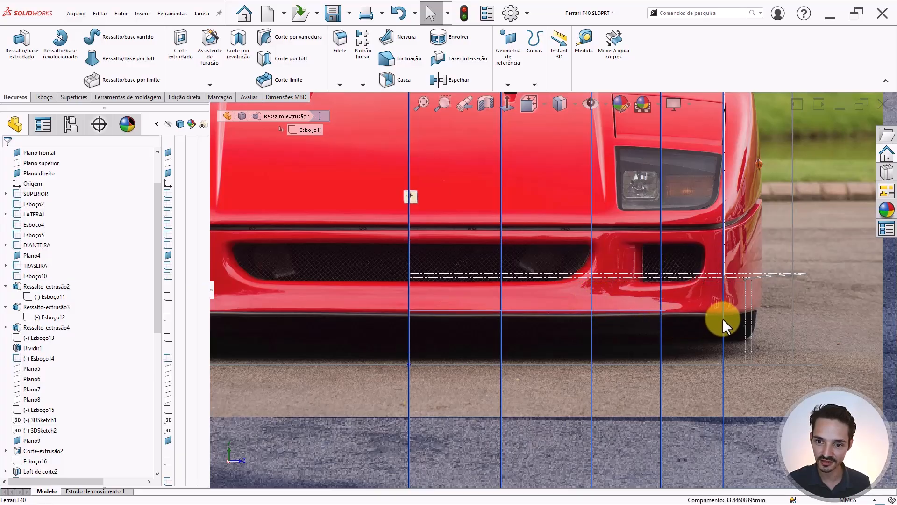
scroll(716, 302, "down", 4)
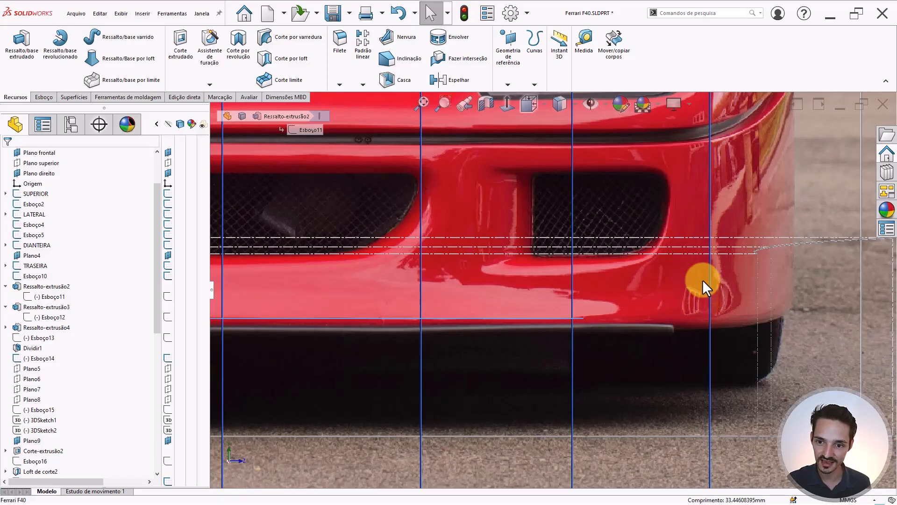
scroll(607, 257, "up", 5)
scroll(421, 281, "down", 2)
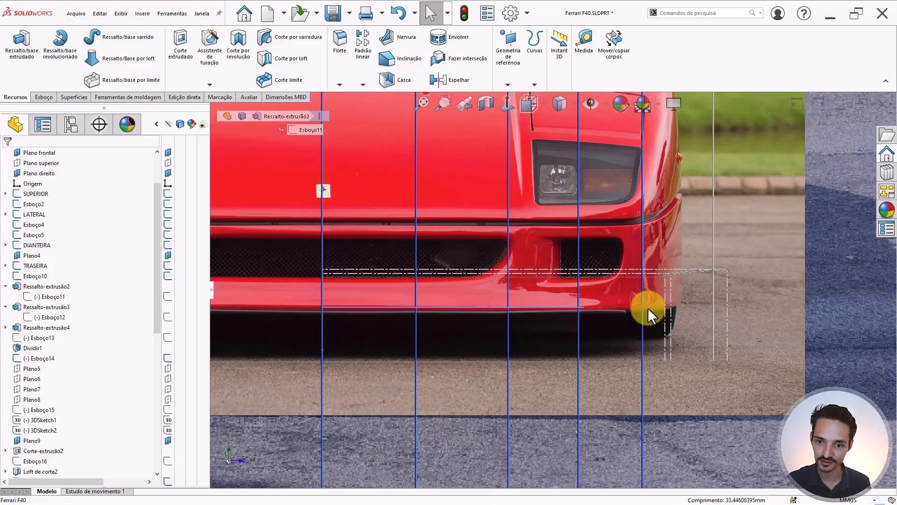
scroll(648, 309, "down", 5)
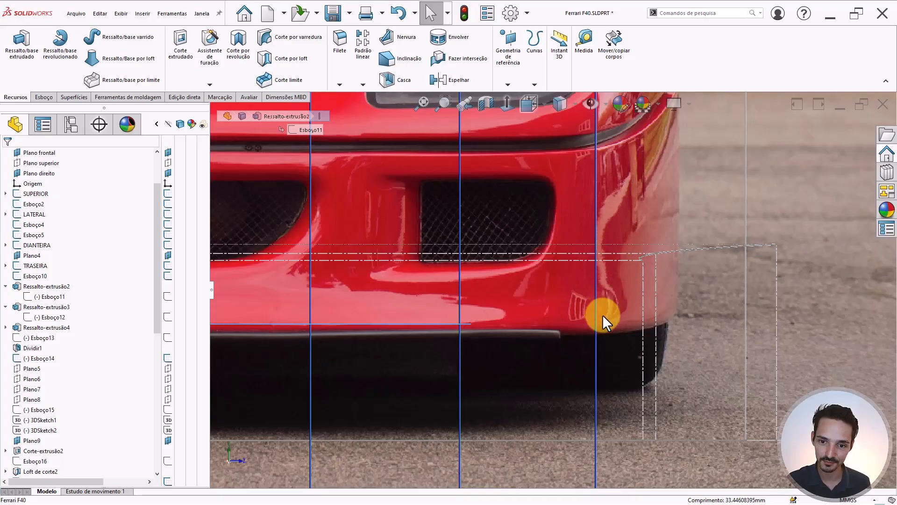
scroll(602, 315, "up", 3)
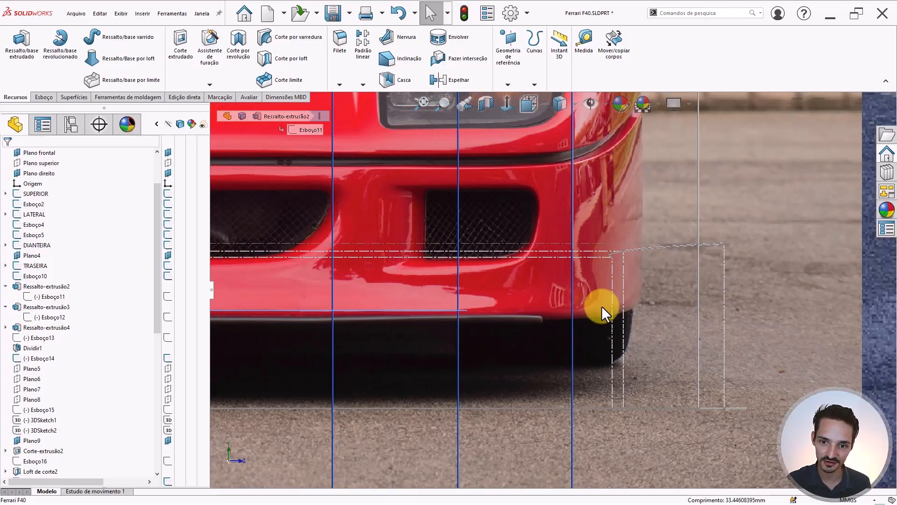
scroll(567, 265, "up", 3)
- Alternate between angled orbits and the straight side view to check the sketch planes
mouse_move(566, 265)
middle_mouse_down()
mouse_move(507, 257)
mouse_move(524, 273)
mouse_move(470, 277)
middle_mouse_up()
key("ctrl+1")
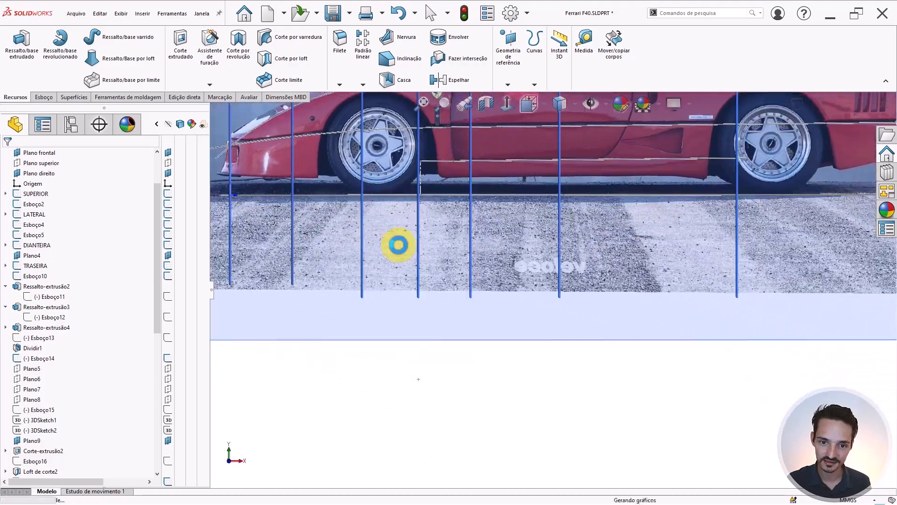
scroll(400, 242, "up", 6)
scroll(400, 243, "down", 3)
middle_click_drag(532, 250, 549, 272)
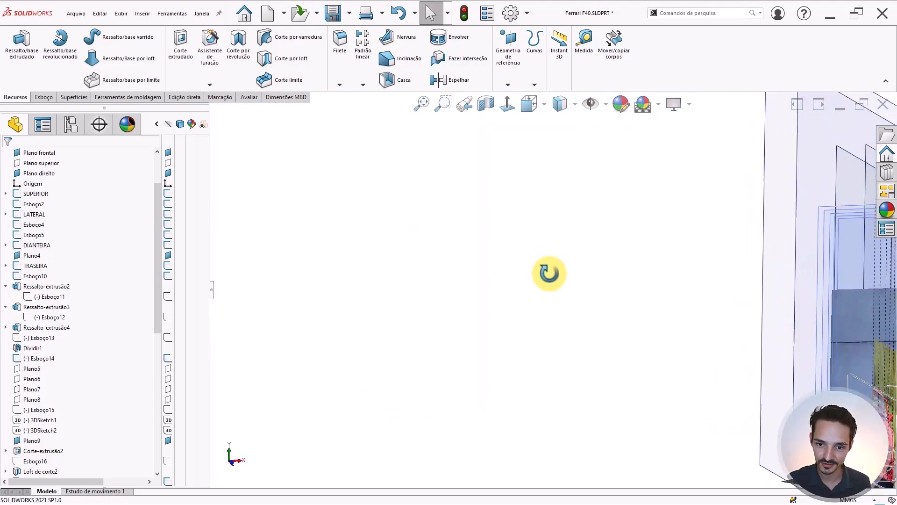
scroll(550, 275, "up", 7)
scroll(666, 350, "down", 8)
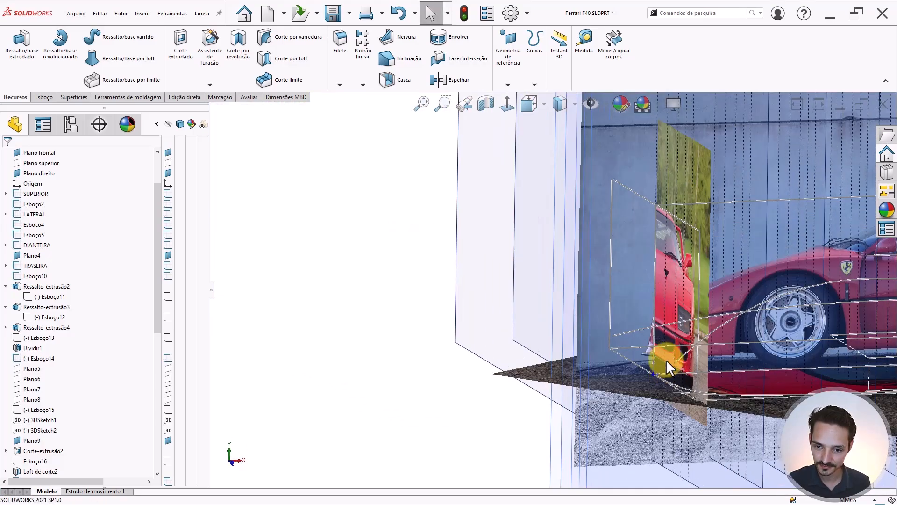
middle_click_drag(667, 349, 649, 338)
scroll(648, 339, "up", 4)
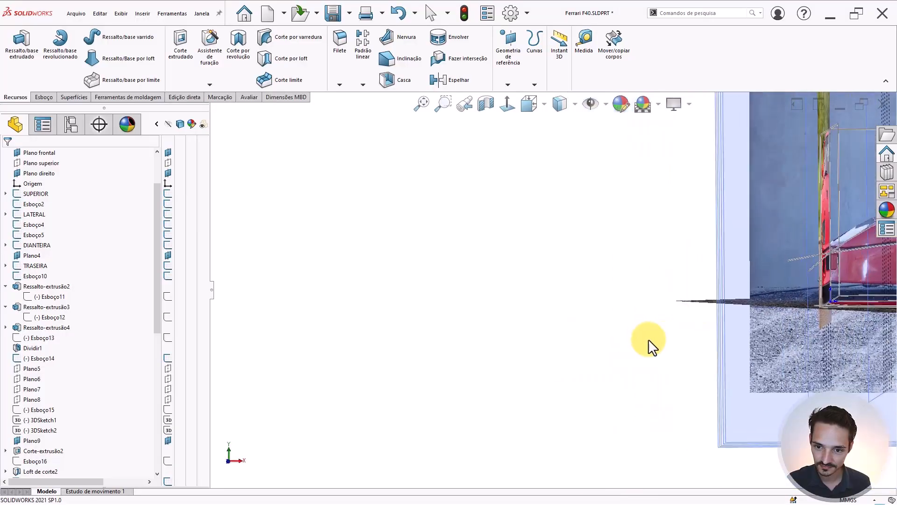
key("ctrl+1")
scroll(749, 277, "down", 4)
scroll(599, 221, "down", 5)
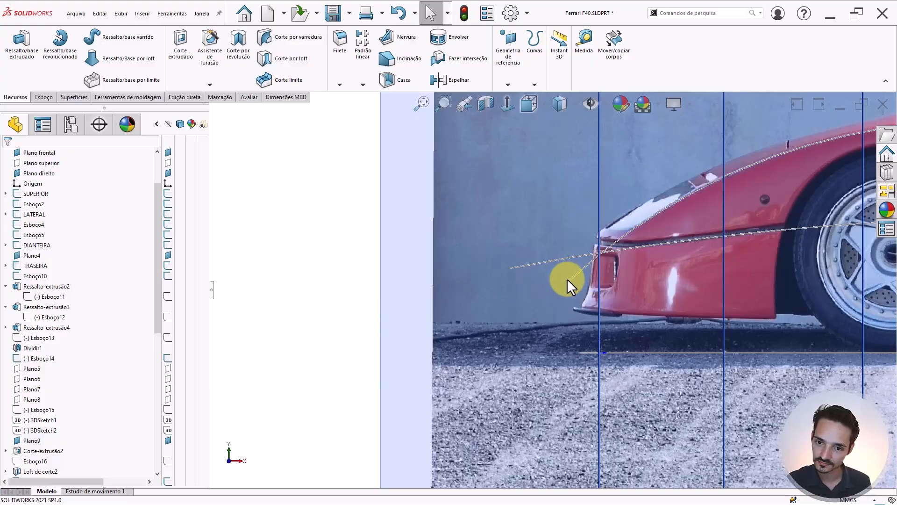
scroll(608, 273, "down", 1)
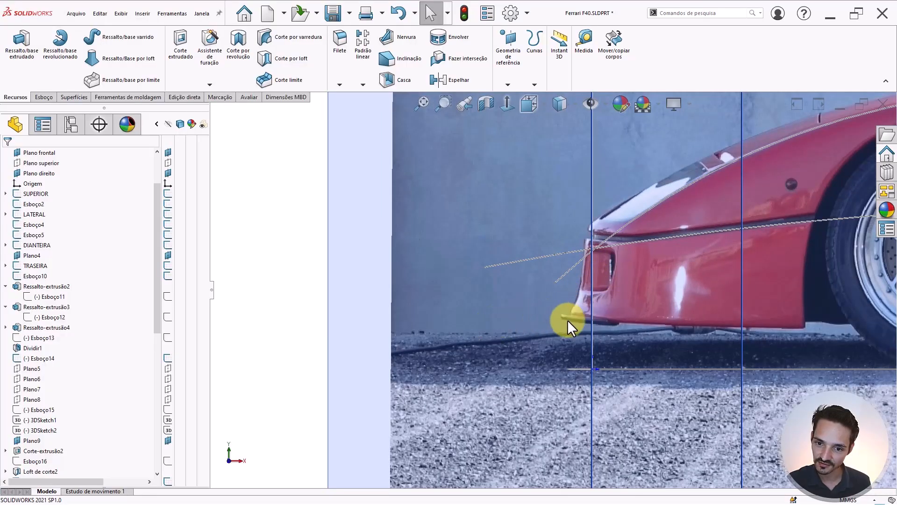
scroll(492, 304, "up", 2)
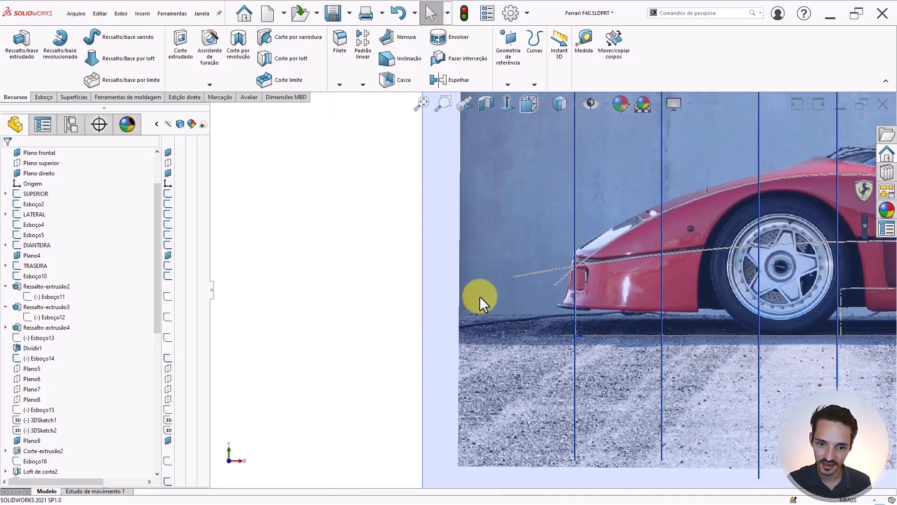
scroll(551, 274, "up", 4)
- From an oblique view, select Plano frontal and set the view Normal To it
middle_click_drag(549, 270, 549, 375)
scroll(530, 231, "down", 4)
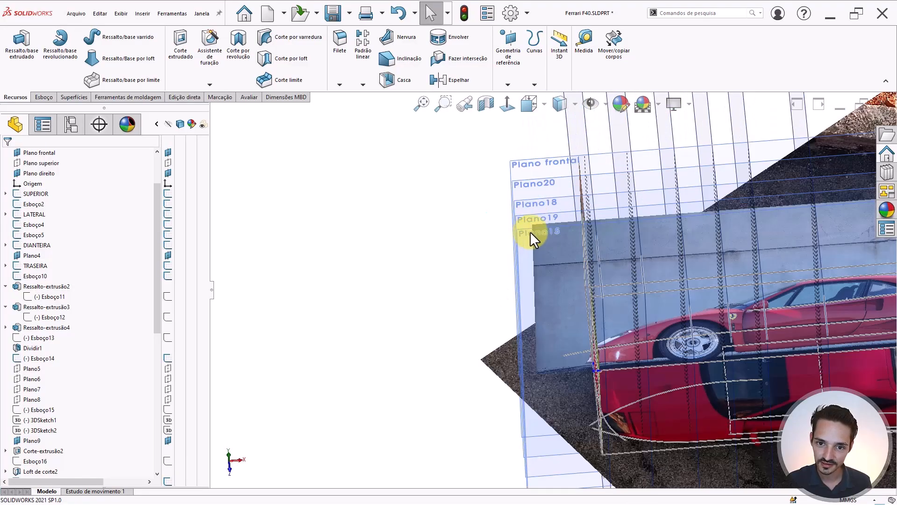
left_click(528, 160)
left_click(568, 130)
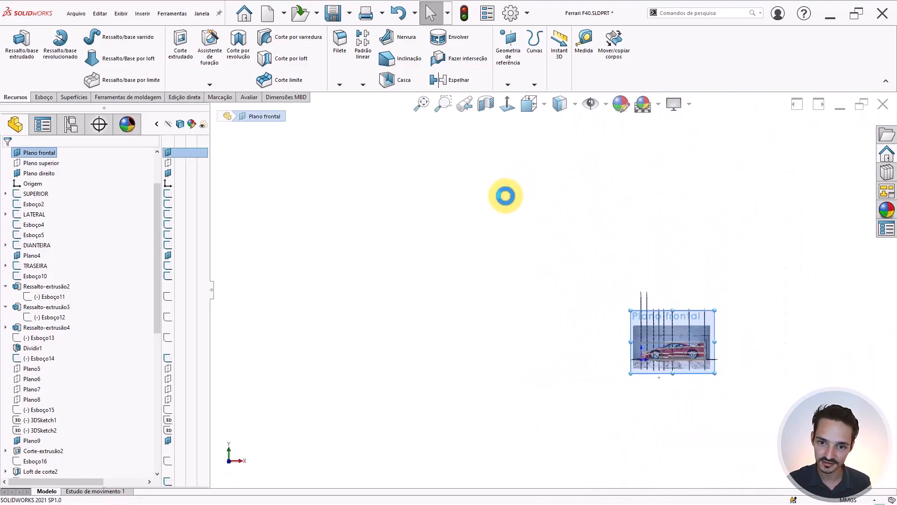
- In a new sketch, draw a line along the bumper corner's front edge
scroll(635, 346, "down", 10)
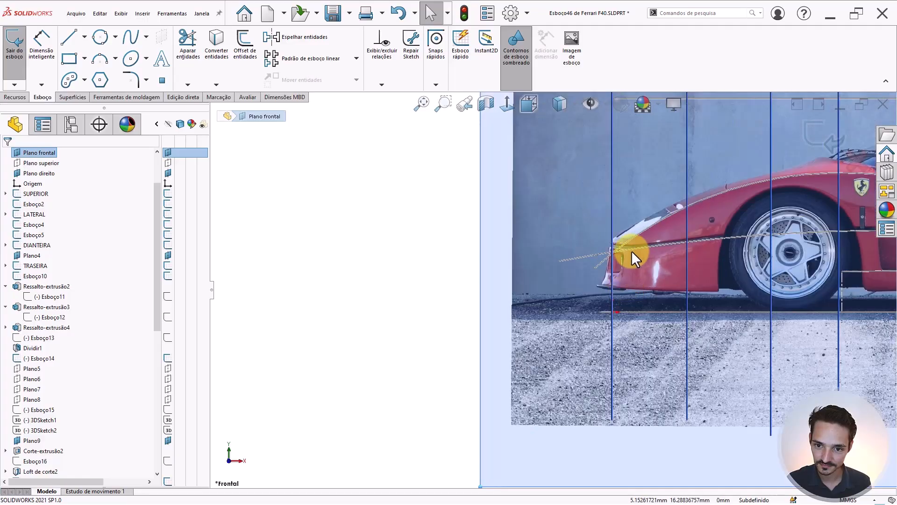
scroll(636, 250, "down", 2)
key("l")
scroll(600, 260, "down", 6)
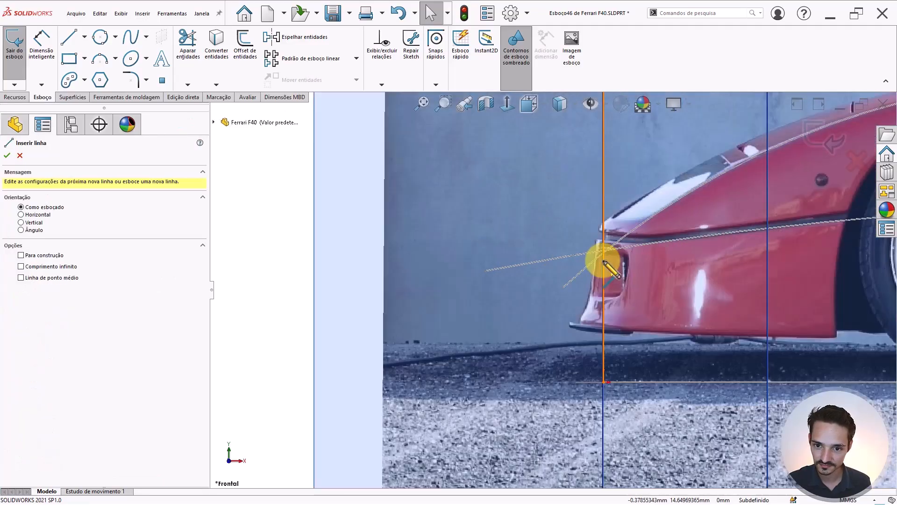
scroll(603, 261, "up", 1)
scroll(602, 261, "down", 1)
scroll(562, 264, "down", 1)
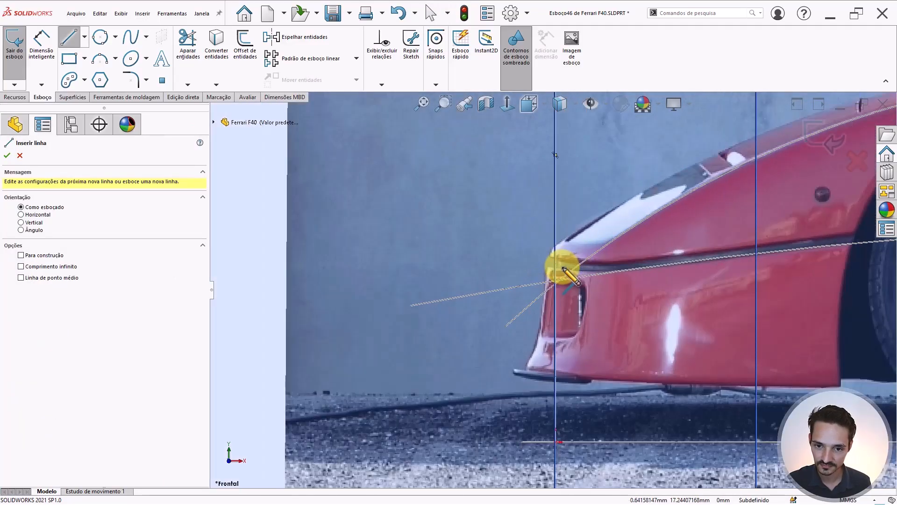
scroll(546, 308, "down", 3)
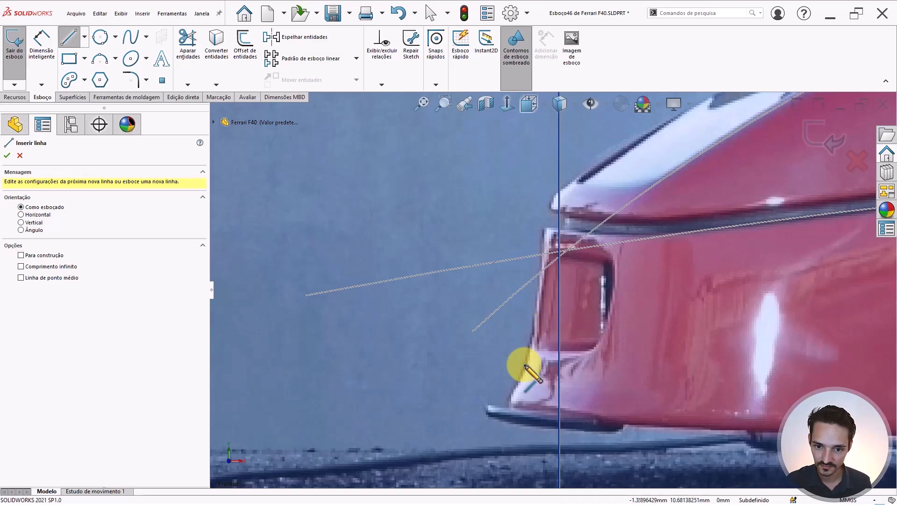
scroll(537, 327, "down", 4)
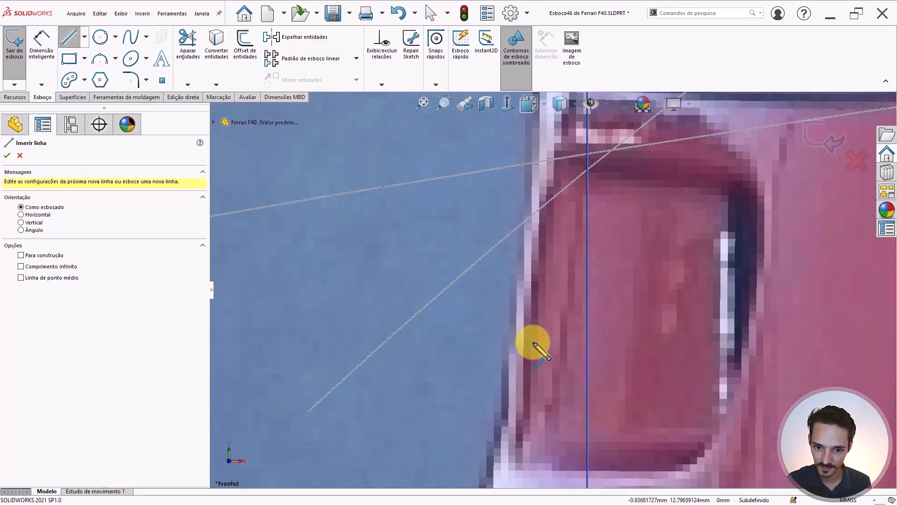
left_click(506, 396)
scroll(533, 318, "up", 4)
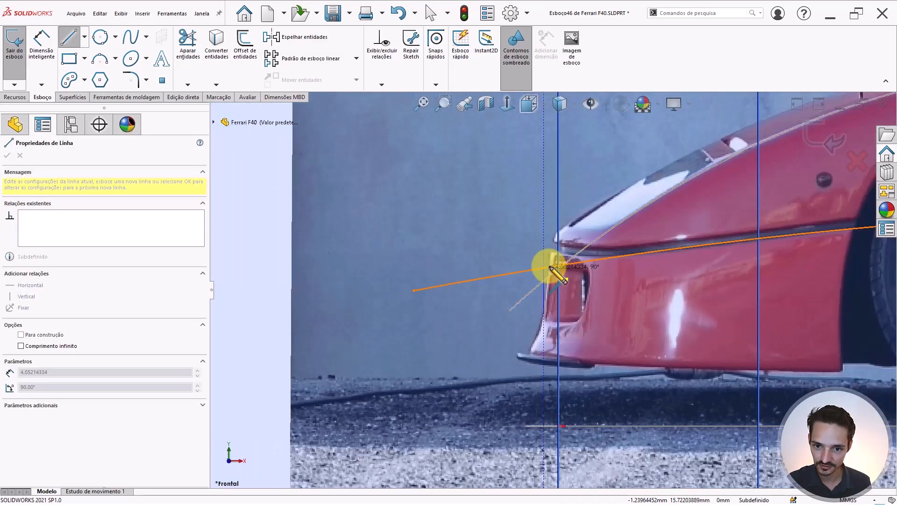
scroll(545, 260, "down", 4)
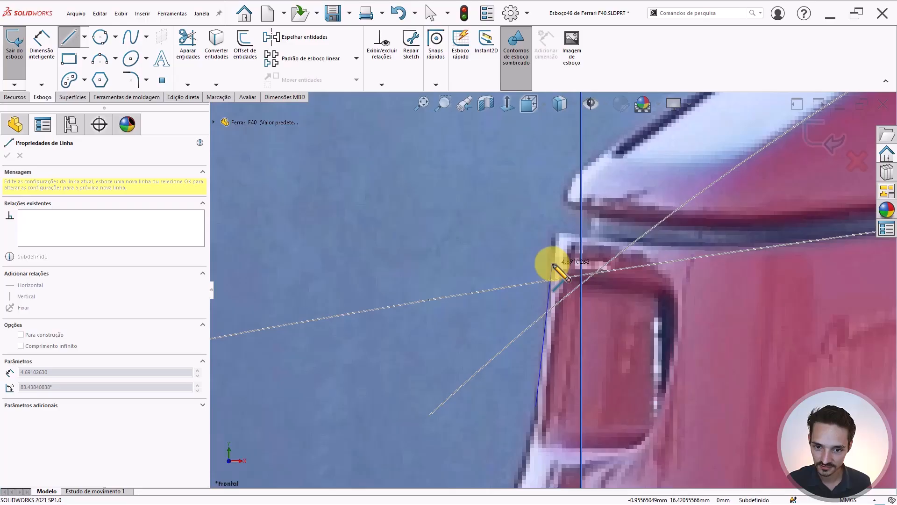
left_click(552, 264)
key("Escape")
key("Escape")
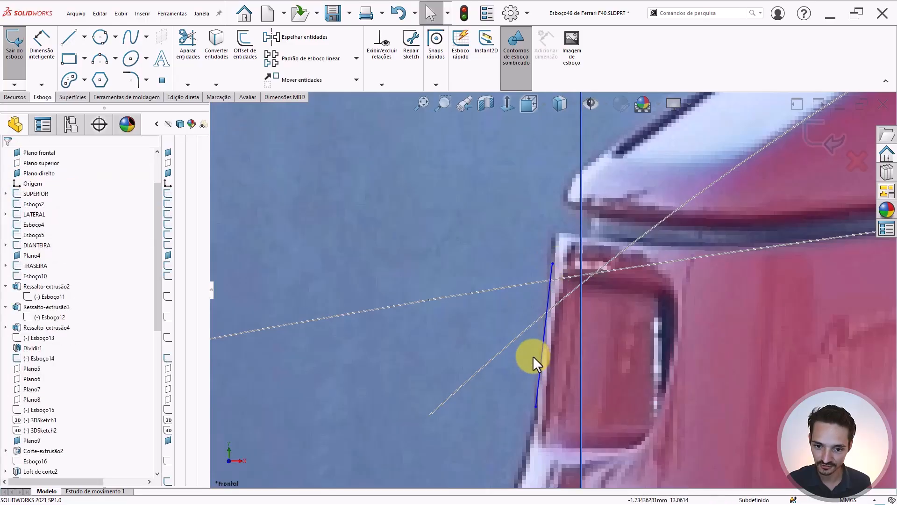
- Stretch the line's top end higher and its bottom end further down the edge
scroll(551, 329, "up", 2)
left_click(548, 331)
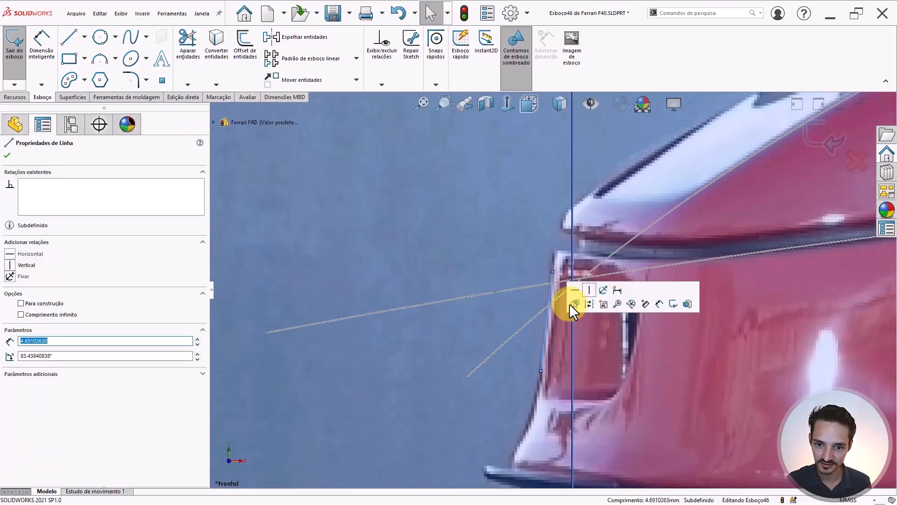
left_click_drag(553, 271, 566, 154)
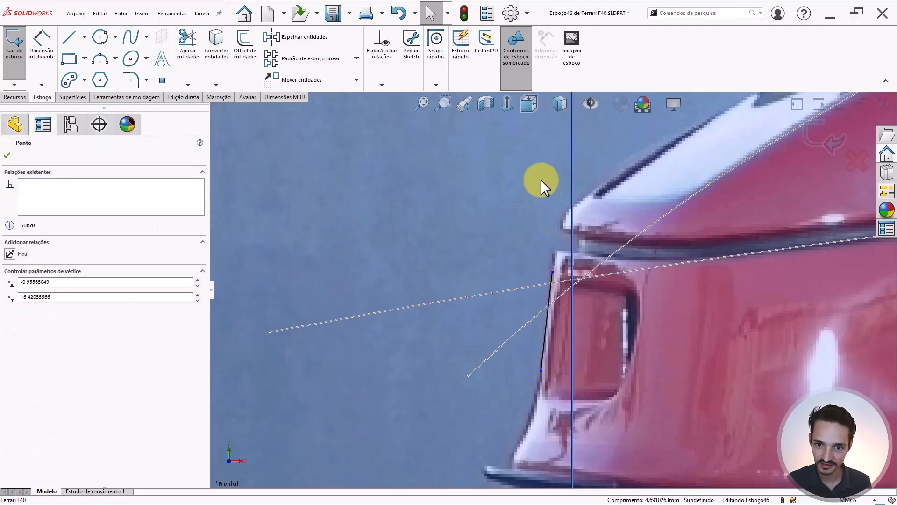
scroll(542, 341, "up", 3)
key("Escape")
scroll(546, 337, "down", 4)
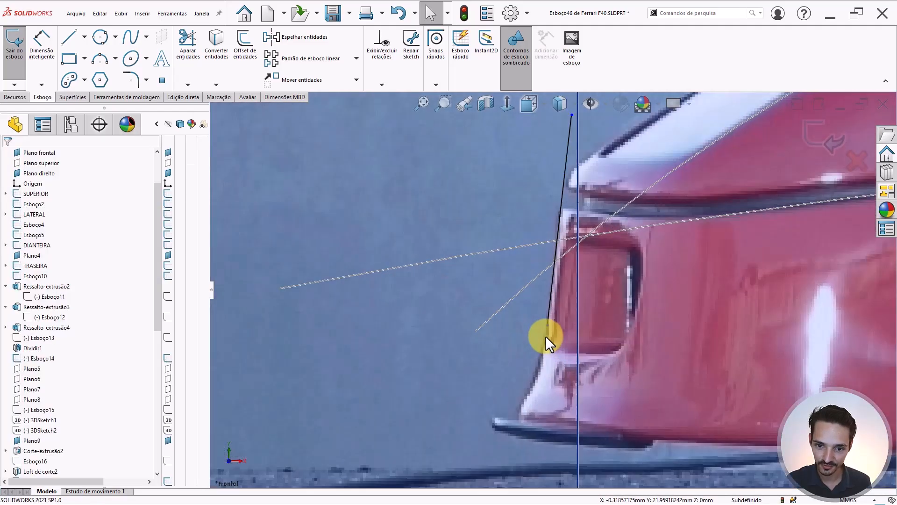
left_click_drag(549, 321, 546, 344)
scroll(548, 341, "up", 3)
key("Escape")
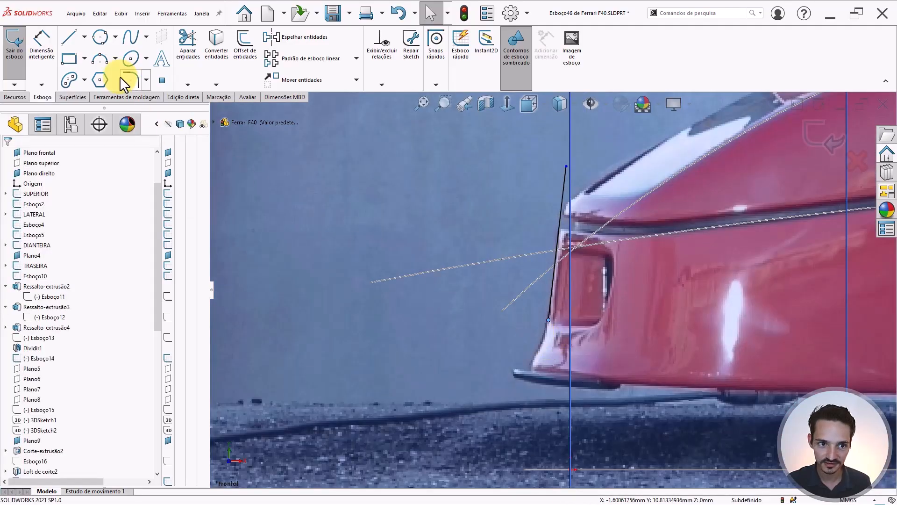
- Draw a tangent arc from the line's lower end to the bumper's bottom corner
left_click(103, 57)
left_click(57, 187)
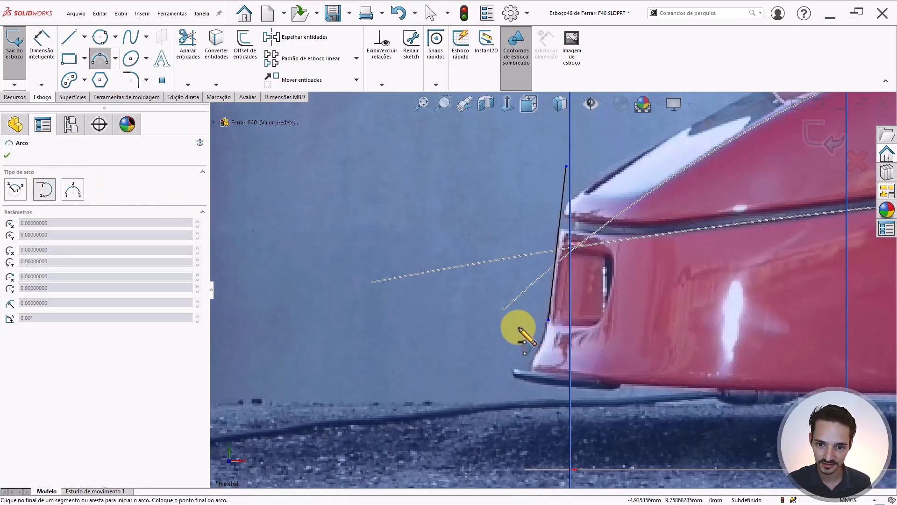
left_click(549, 320)
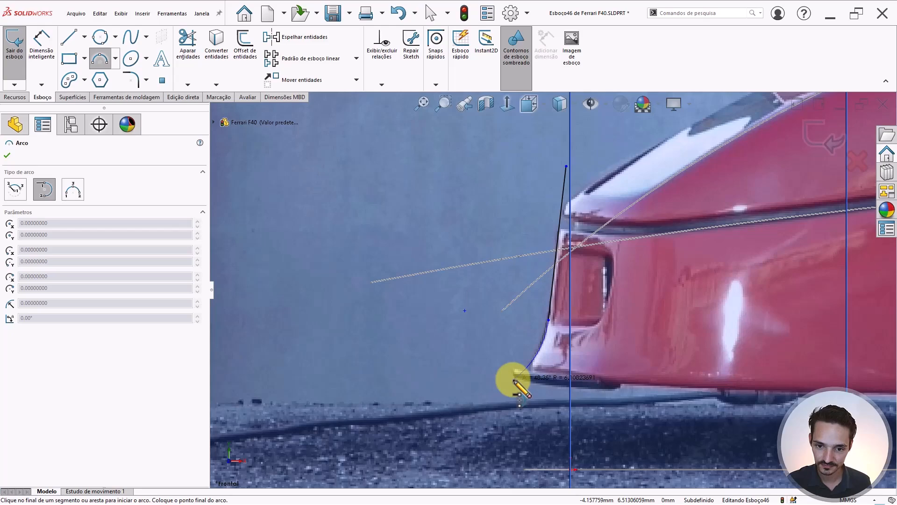
left_click(514, 381)
key("shift+Tab")
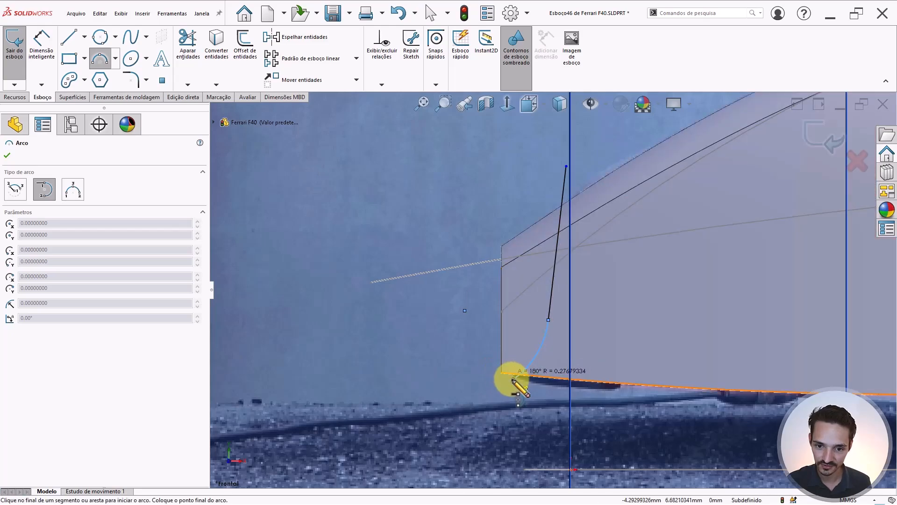
key("Escape")
scroll(526, 382, "down", 1)
scroll(531, 363, "down", 1)
- Hide the car body again and inspect the arc's end point
key("Tab")
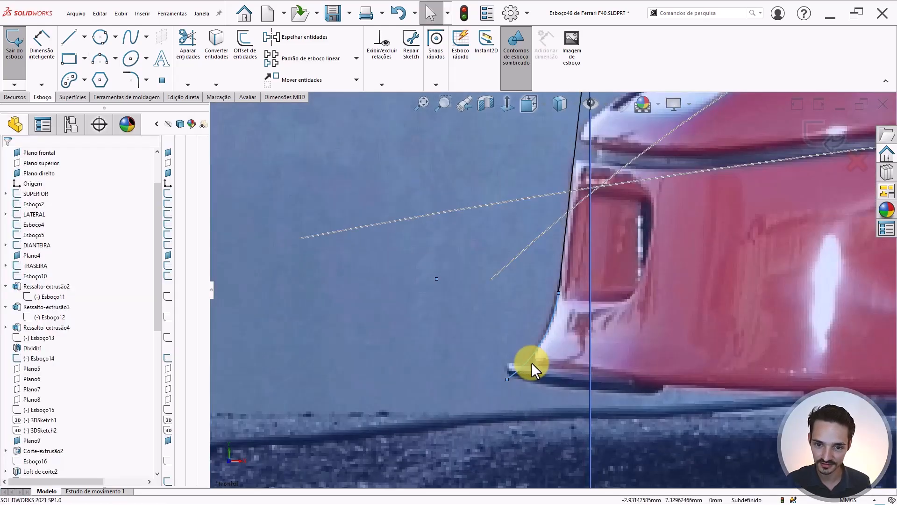
left_click(522, 368)
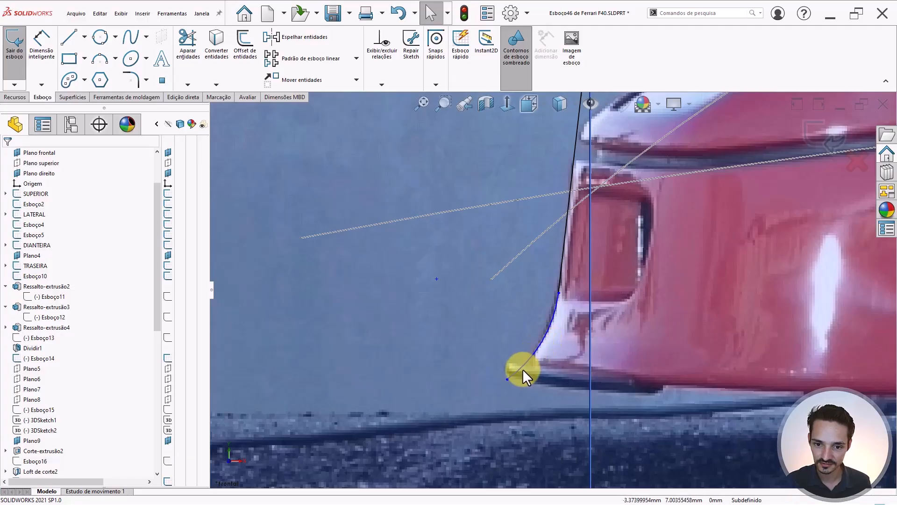
left_click(507, 377)
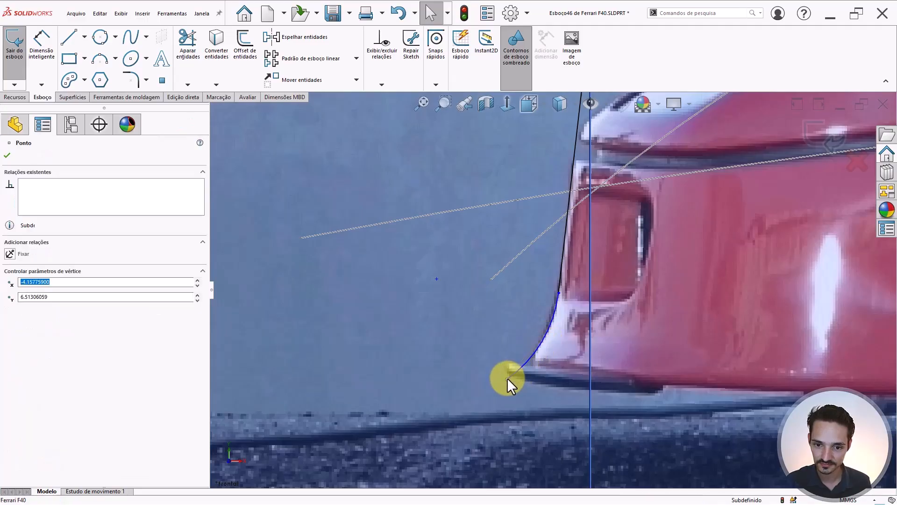
scroll(512, 383, "up", 5)
key("Escape")
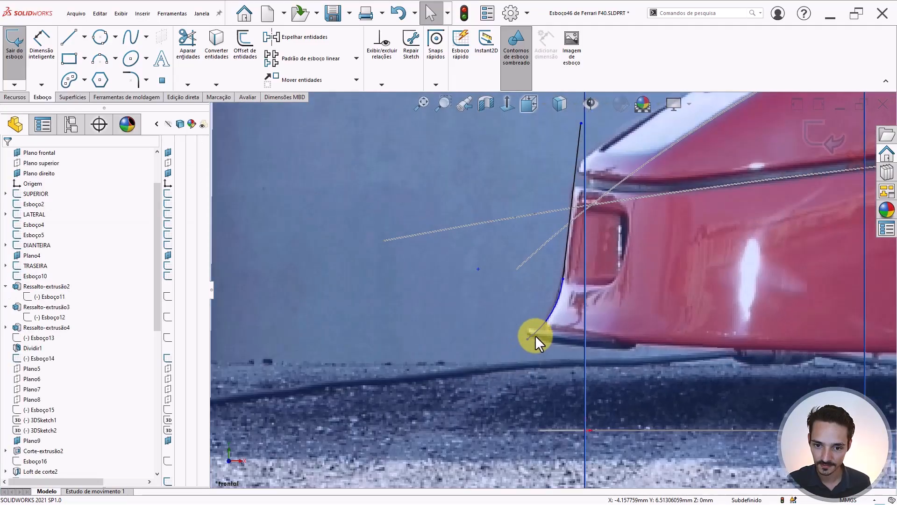
right_click_drag(258, 328, 214, 325)
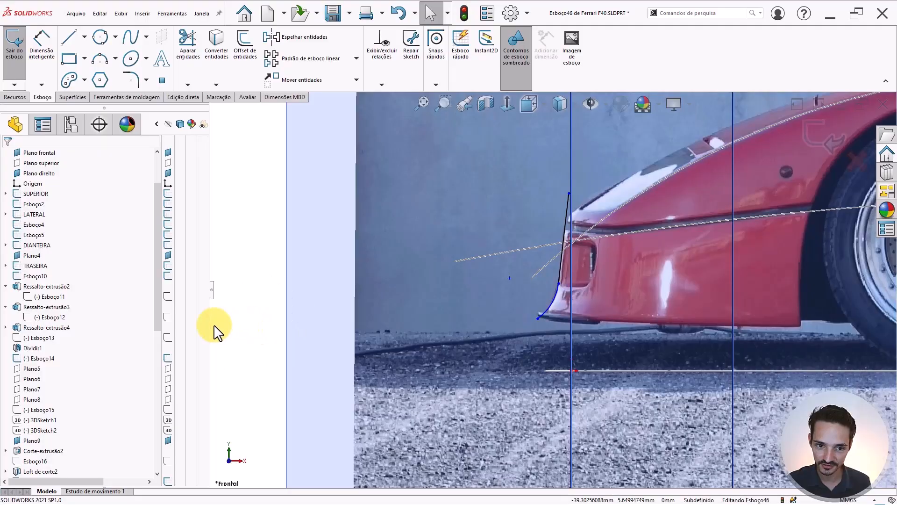
scroll(514, 281, "down", 2)
scroll(592, 204, "up", 2)
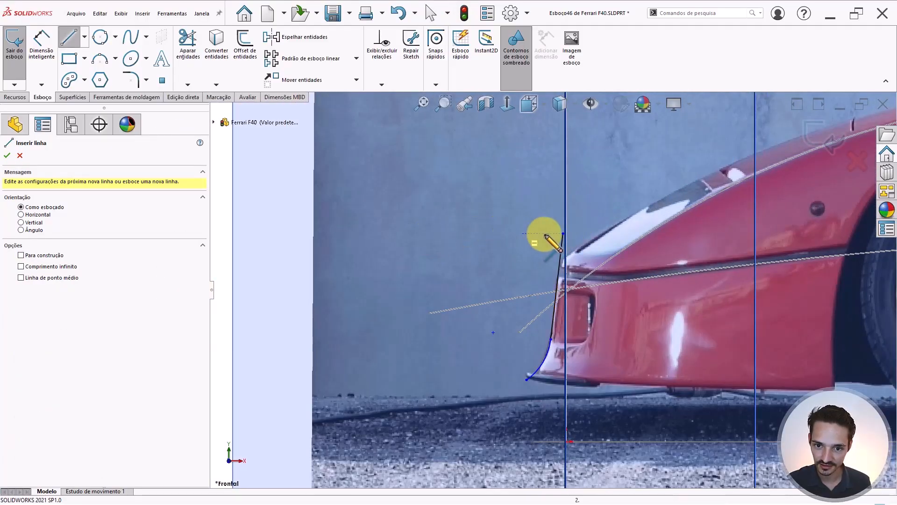
- Draw horizontal, vertical and closing lines back to the arc end to close the profile
mouse_move(563, 234)
left_mouse_down()
mouse_move(467, 244)
mouse_move(448, 233)
left_mouse_up()
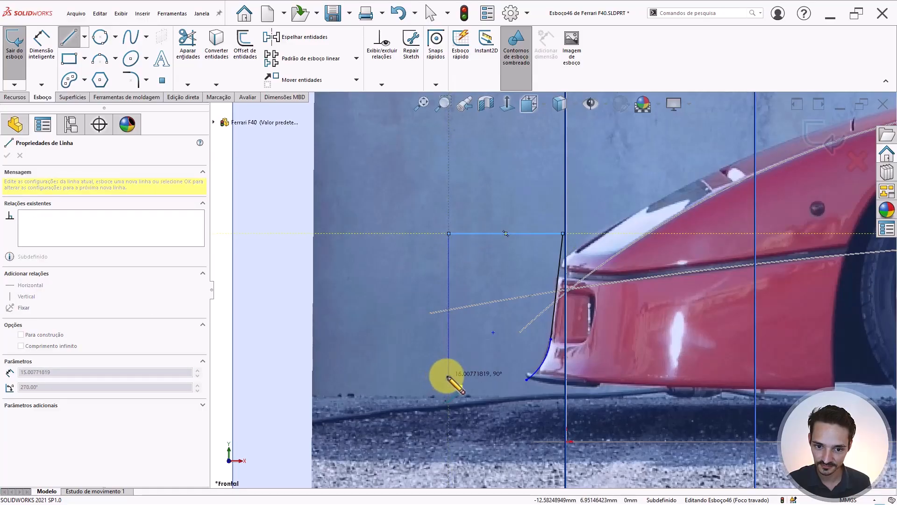
left_click(449, 375)
left_click(526, 379)
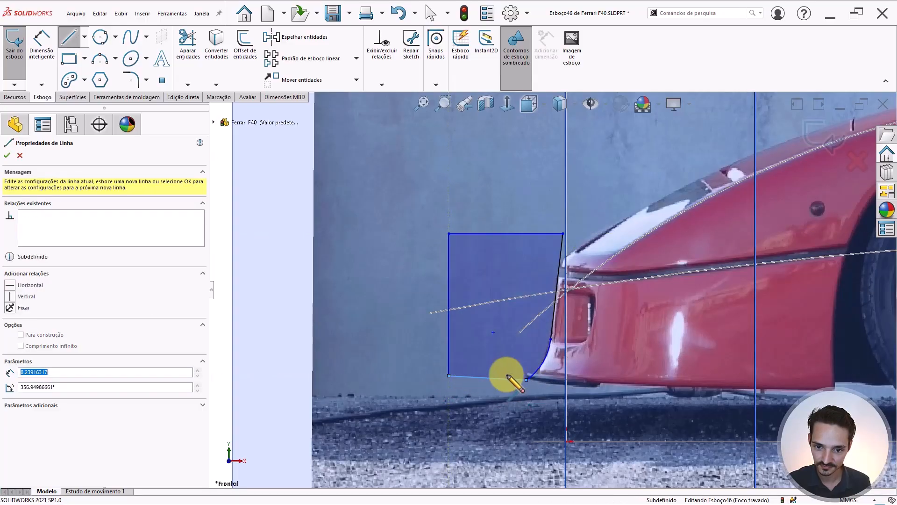
left_click(551, 340)
key("Escape")
- Fix the junction point where the line meets the arc
left_click(551, 339)
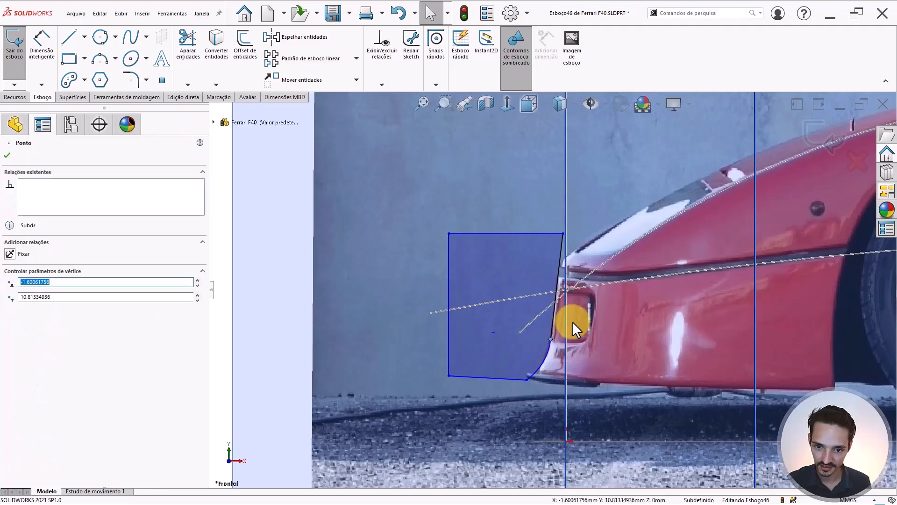
scroll(327, 329, "up", 1)
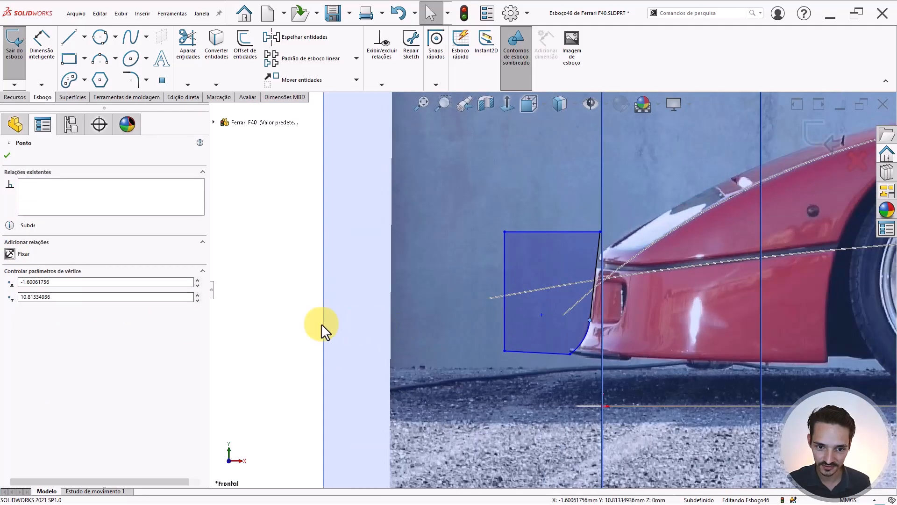
left_click(314, 320)
right_click_drag(261, 281, 262, 248)
scroll(587, 340, "down", 4)
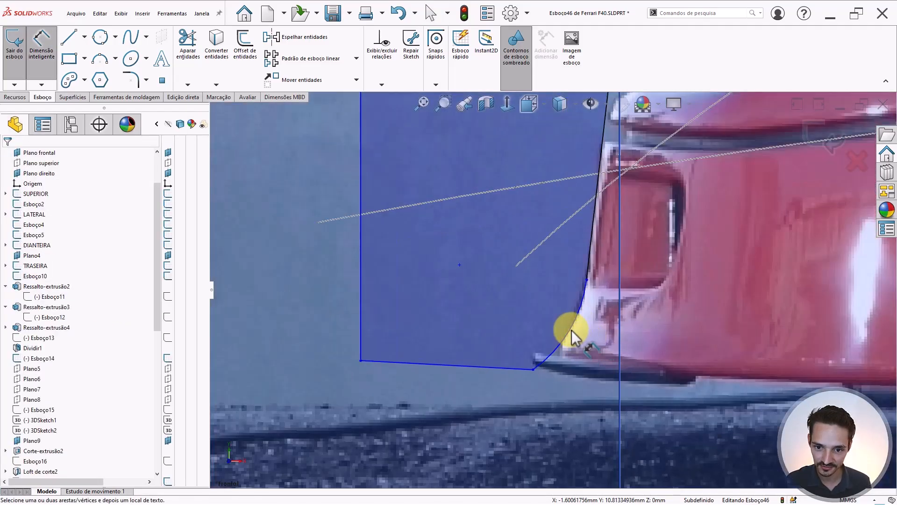
key("Escape")
left_click(586, 279)
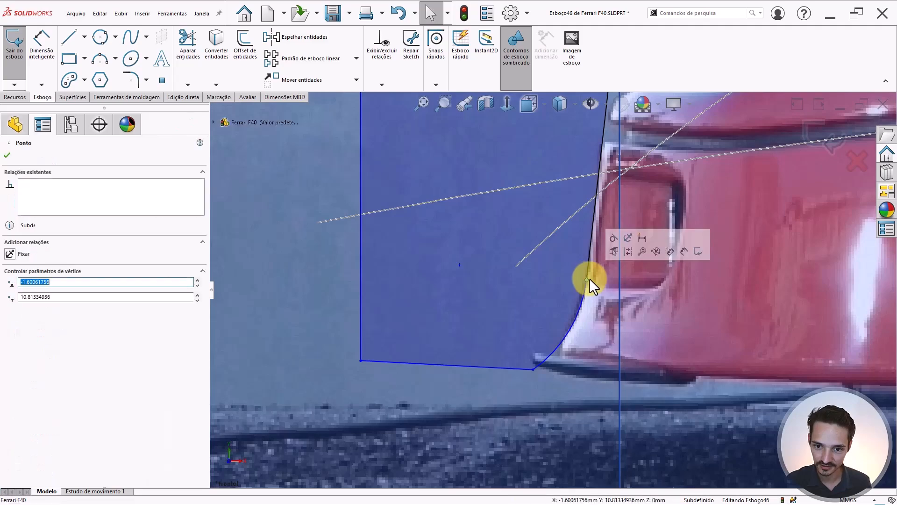
scroll(468, 294, "up", 3)
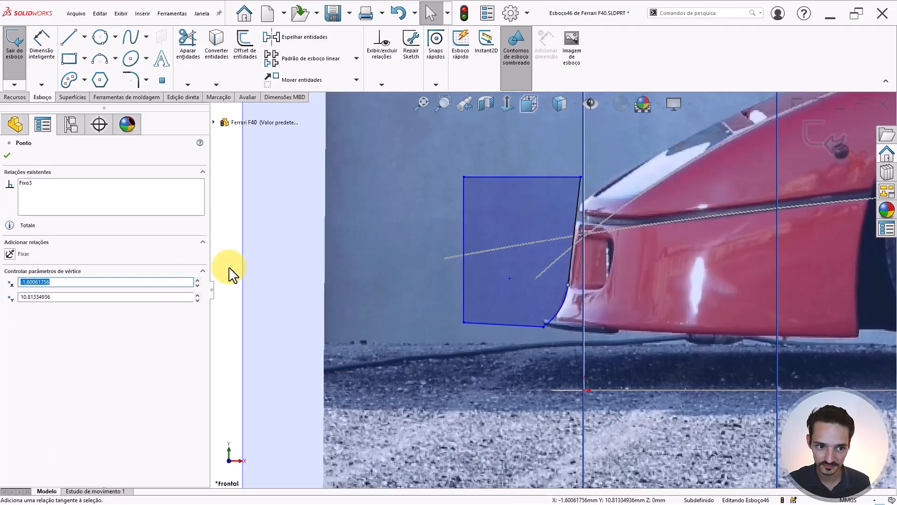
left_click(290, 257)
- Dimension the corner arc with a 6 mm radius
right_click_drag(232, 284, 228, 255)
left_click(556, 304)
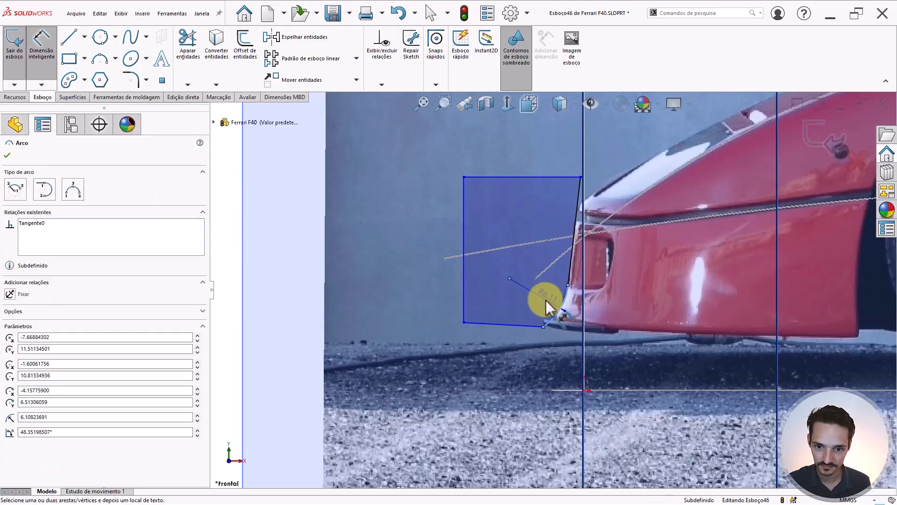
left_click(609, 305)
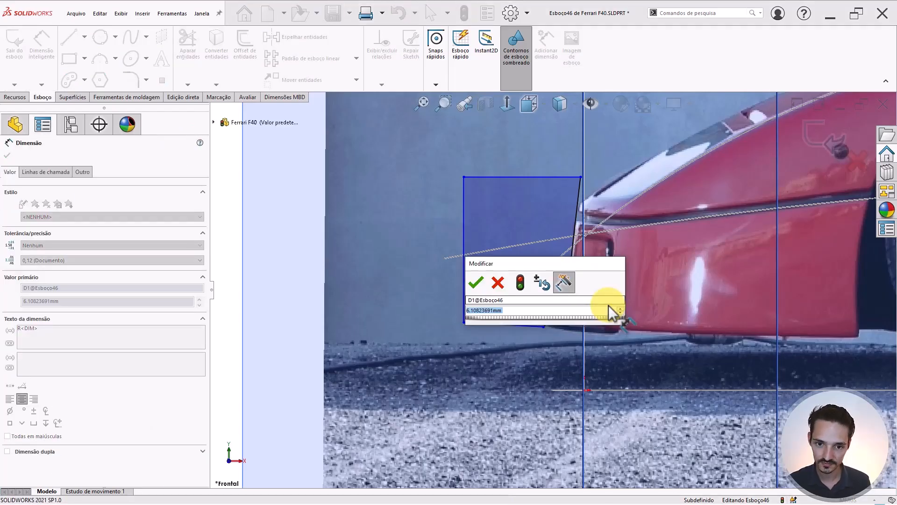
key("Return")
key("Escape")
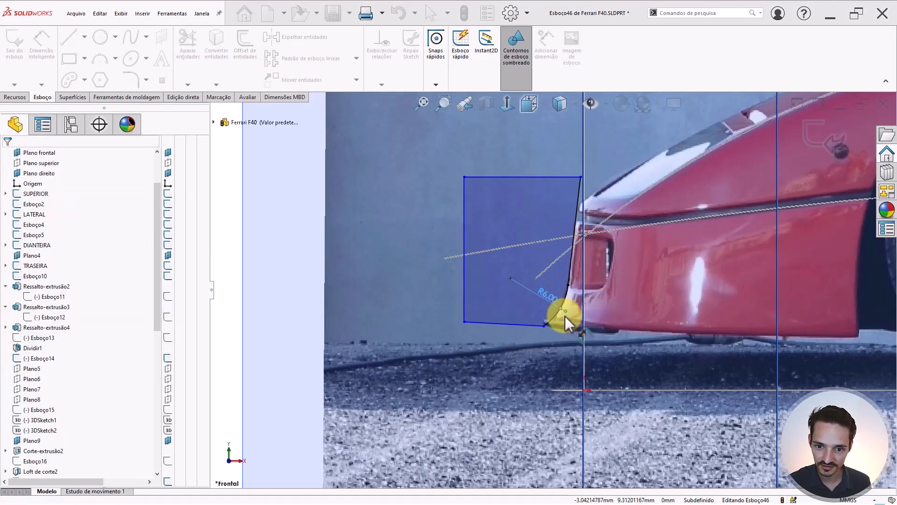
- Make the profile's bottom line horizontal
scroll(505, 322, "down", 2)
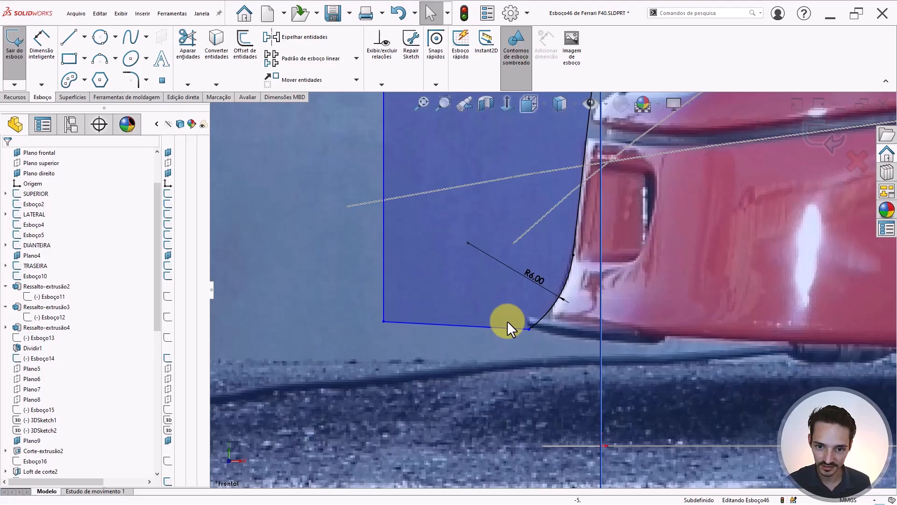
left_click(469, 327)
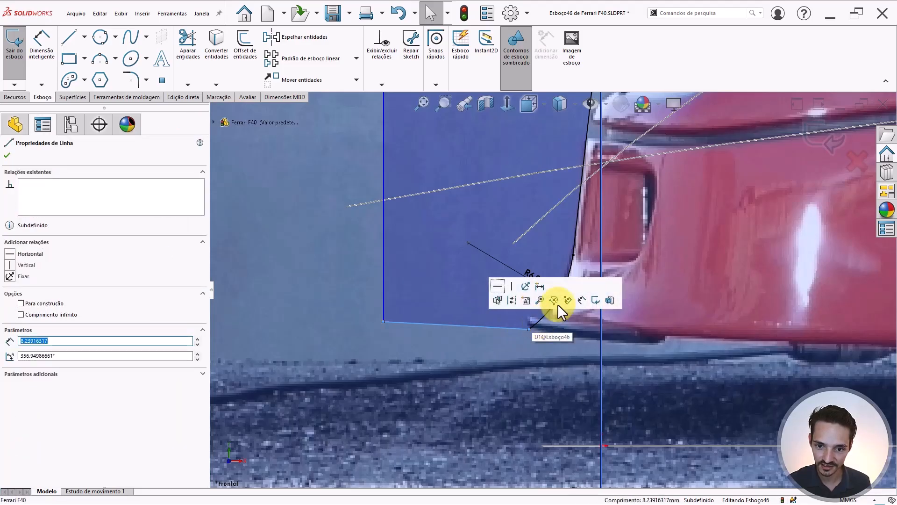
left_click(10, 254)
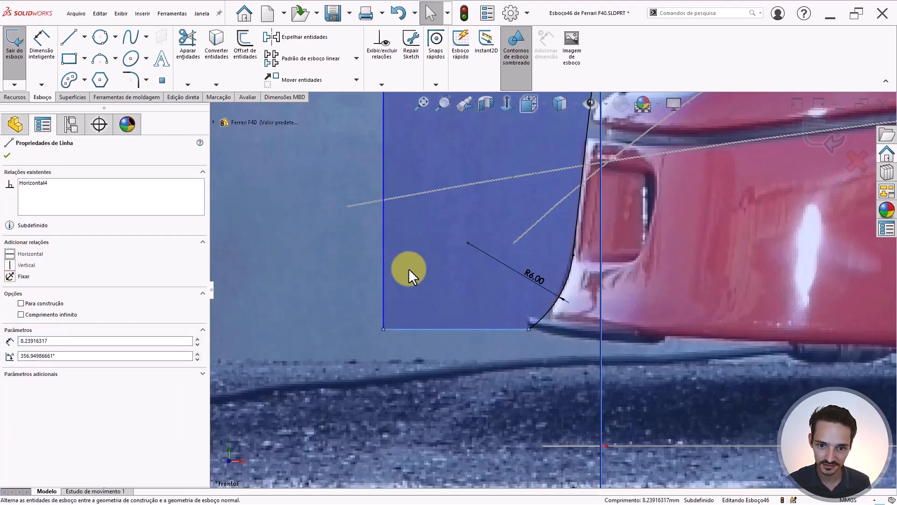
left_click(408, 268)
- Drag the arc's lower end down onto the bumper's bottom edge
scroll(408, 268, "up", 3)
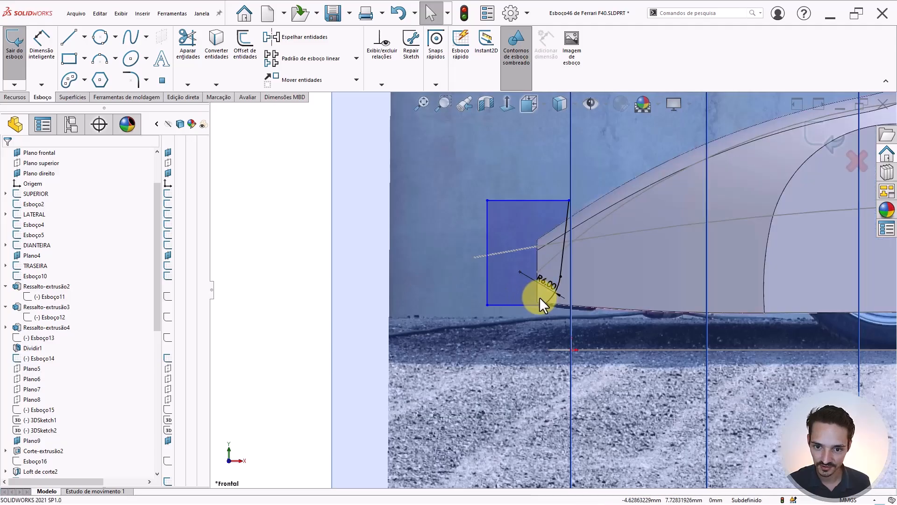
scroll(539, 296, "down", 3)
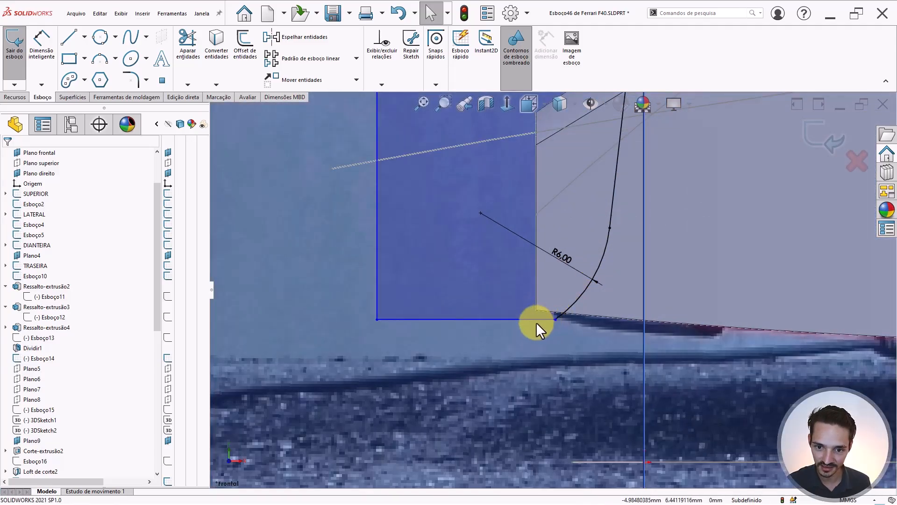
scroll(536, 322, "up", 4)
scroll(534, 307, "down", 2)
scroll(545, 298, "down", 2)
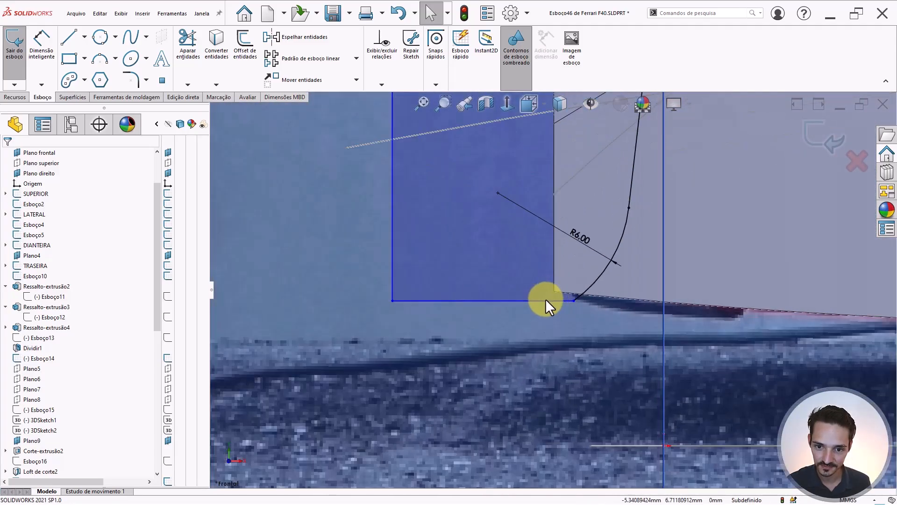
left_click_drag(571, 299, 505, 343)
scroll(570, 261, "up", 3)
scroll(570, 261, "down", 2)
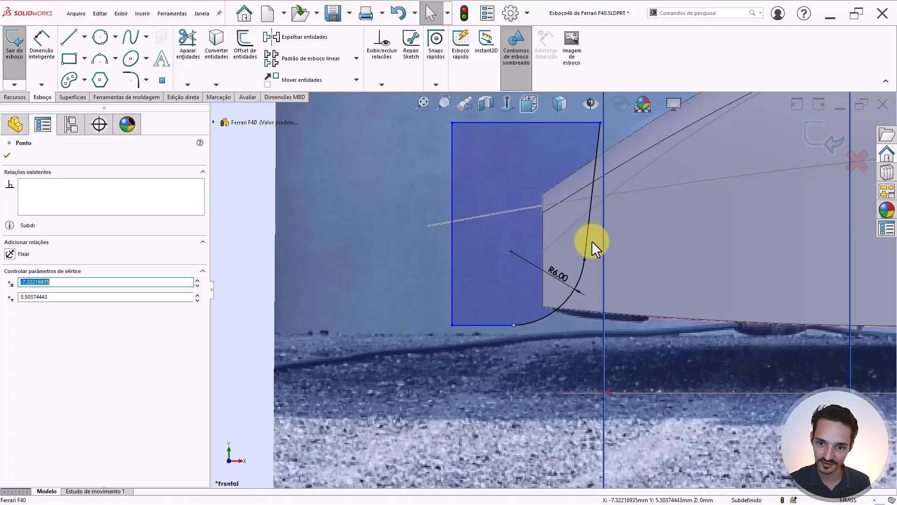
key("Escape")
scroll(530, 317, "down", 2)
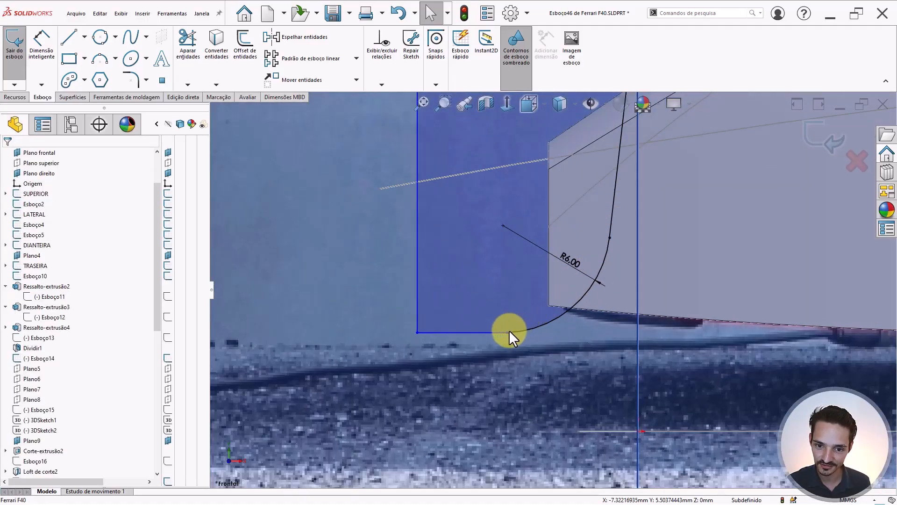
- Move the line–arc junction up onto the arc and zoom to check the profile
left_click_drag(508, 331, 567, 310)
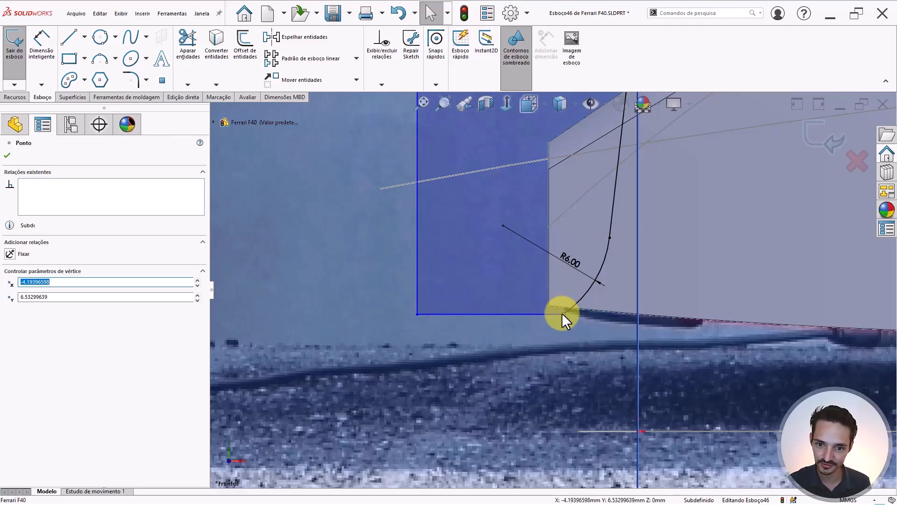
key("Escape")
scroll(580, 240, "up", 2)
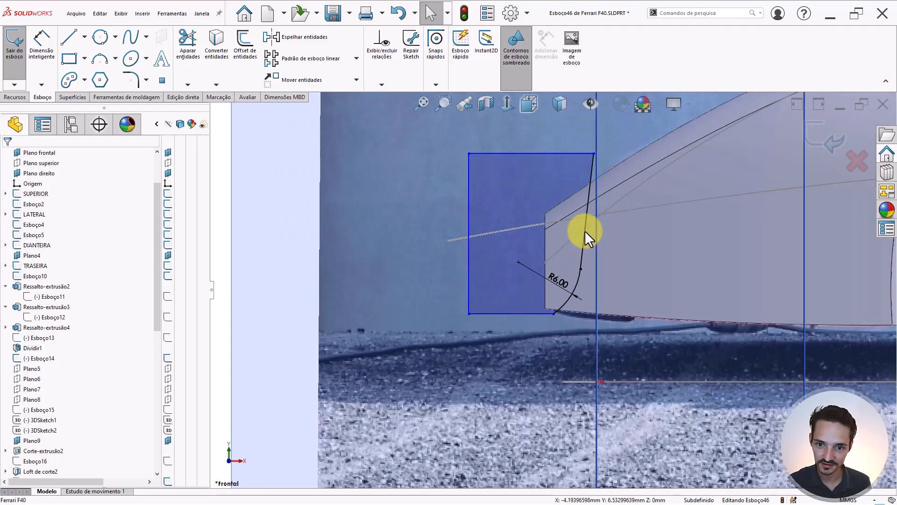
scroll(585, 231, "down", 1)
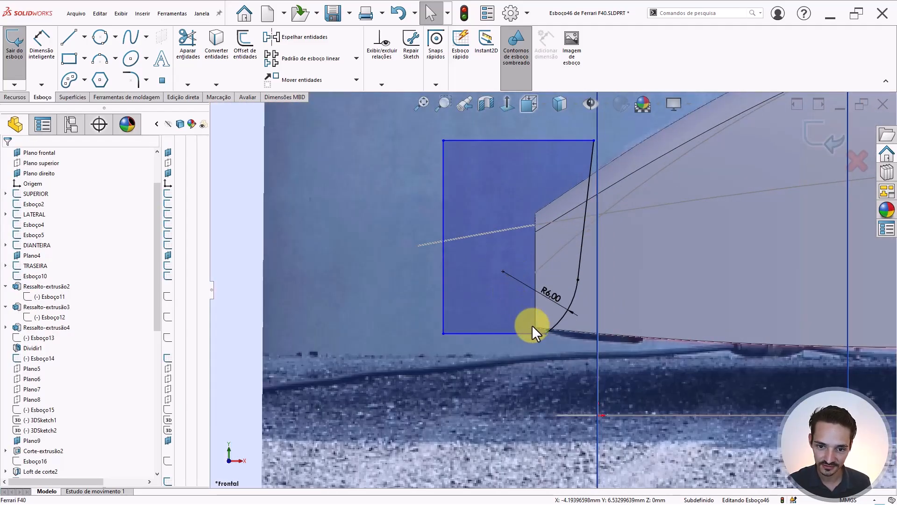
scroll(542, 327, "up", 4)
scroll(309, 284, "down", 1)
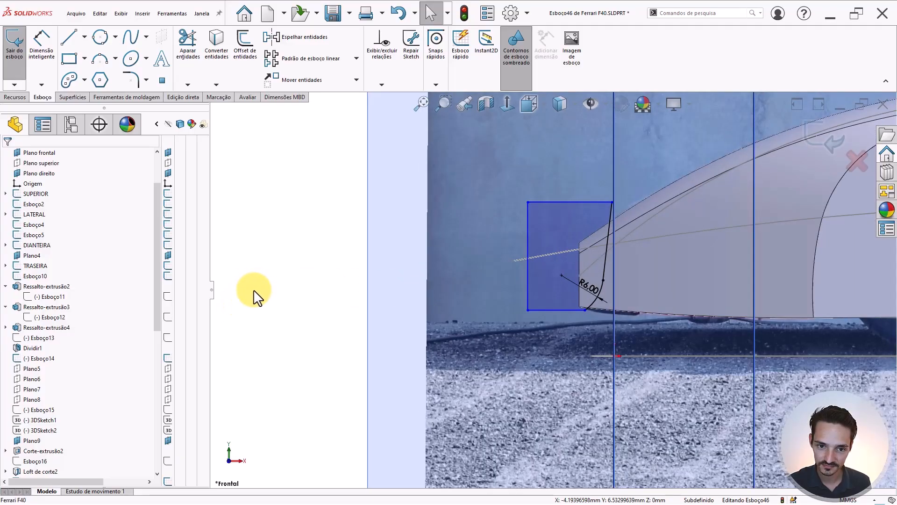
- Dimension the profile's left edge to a 15 mm height
right_click_drag(253, 290, 248, 247)
left_click(528, 220)
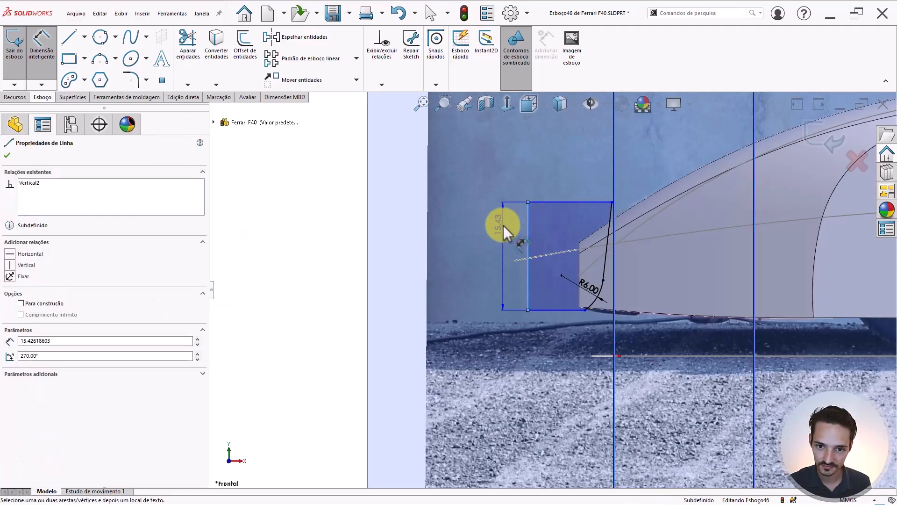
left_click(496, 316)
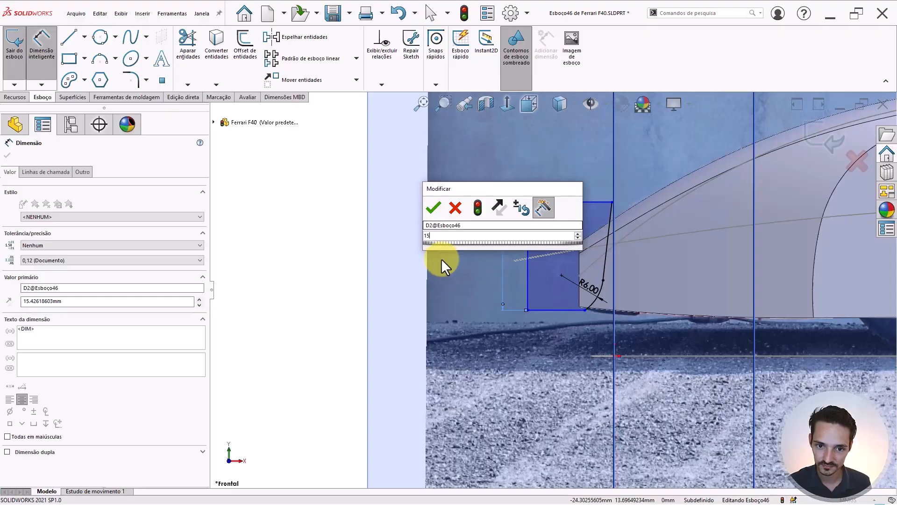
key("Return")
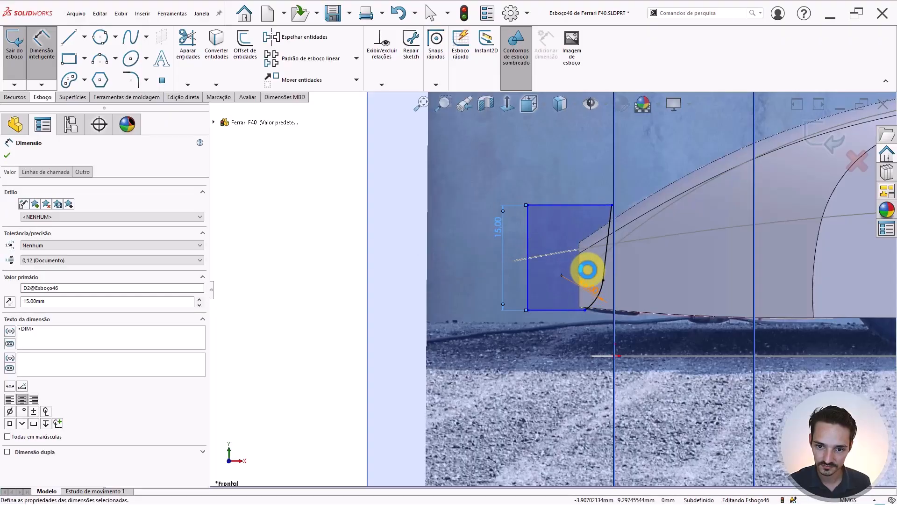
scroll(584, 287, "down", 3)
key("Escape")
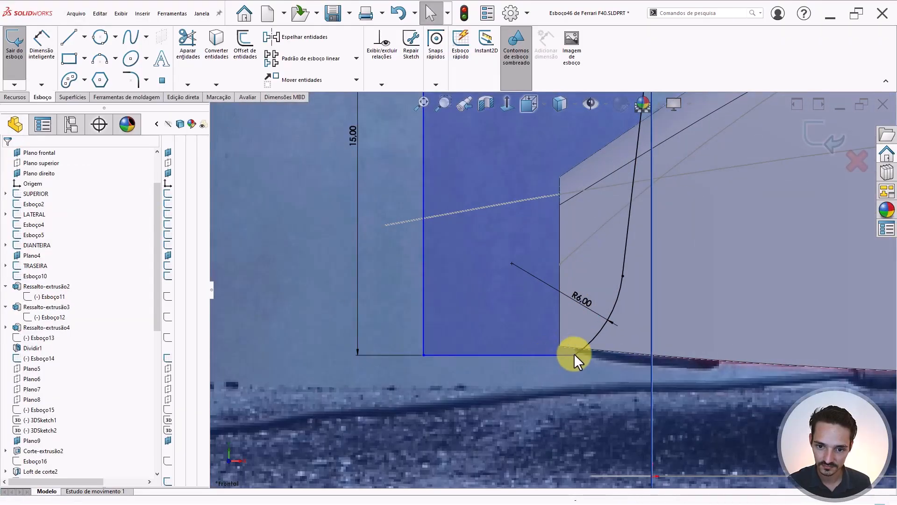
- Undo the arc endpoint Fix, fix the bottom-left corner instead, and box-select the profile
left_click(575, 353)
left_click(614, 311)
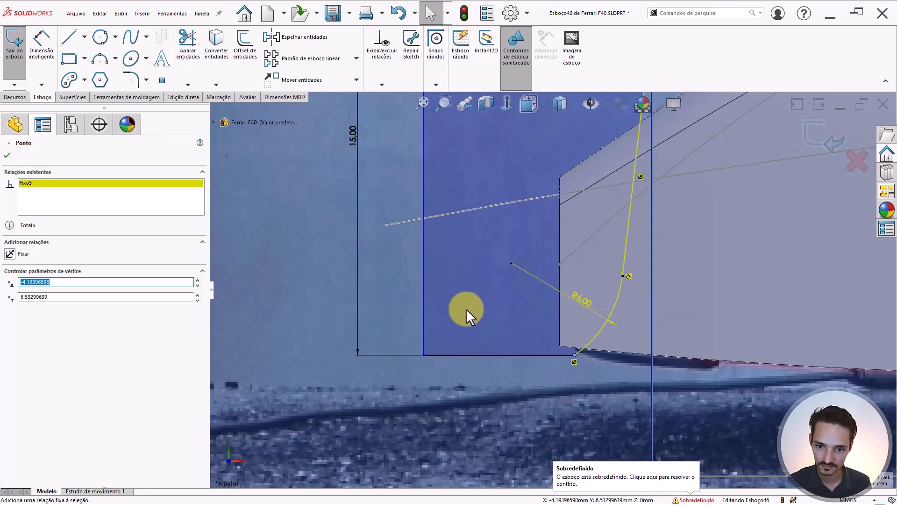
key("ctrl+z")
left_click(424, 354)
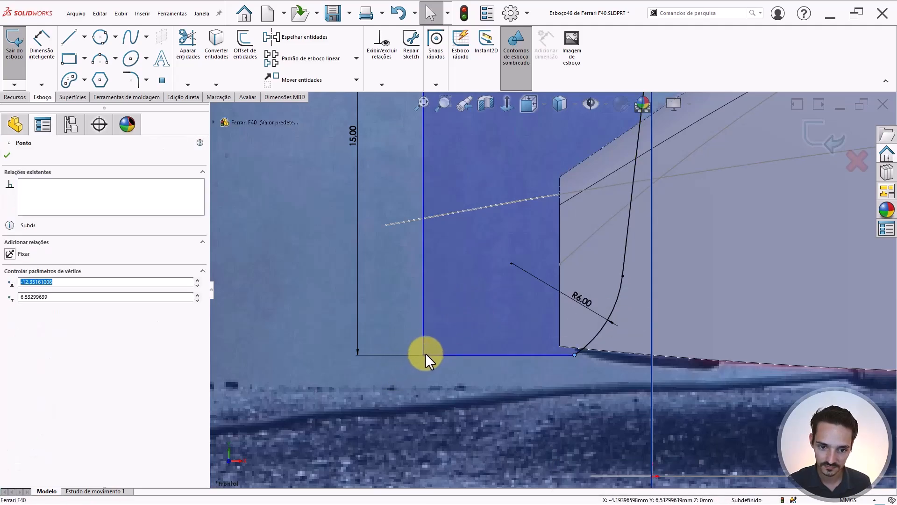
left_click(537, 310)
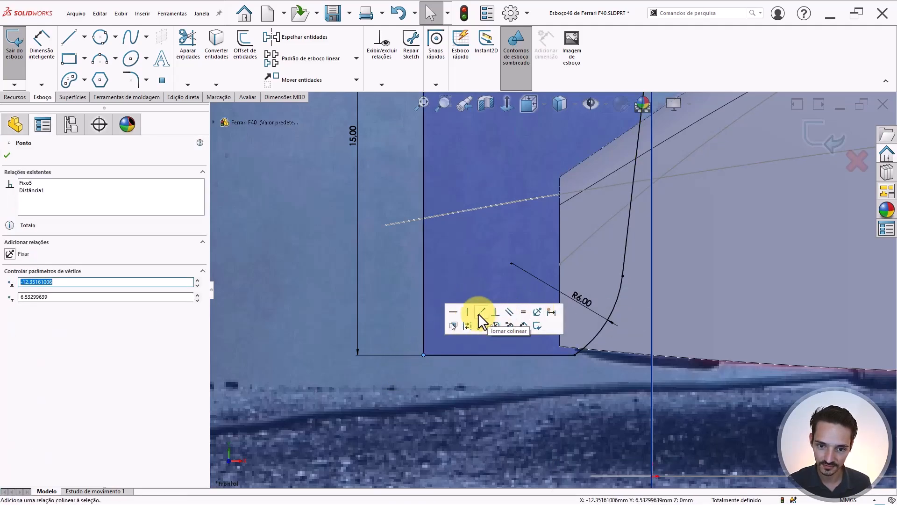
scroll(486, 259, "up", 5)
left_click(396, 239)
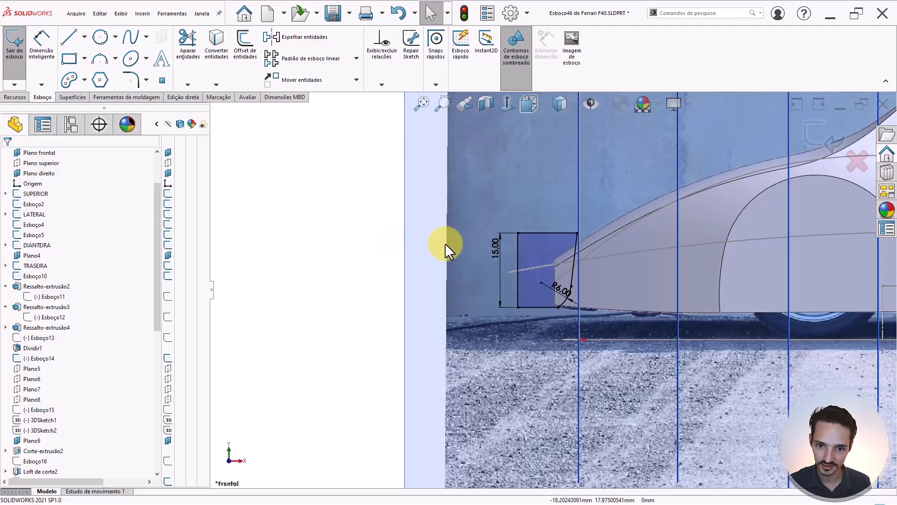
left_click_drag(338, 201, 607, 327)
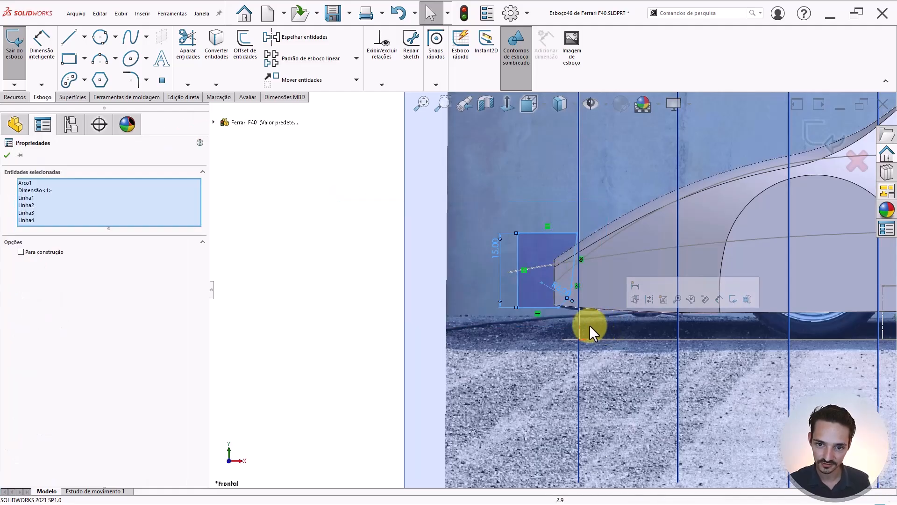
- Clear the profile selection and orbit to a 3D view of the planes and car
left_click(346, 246)
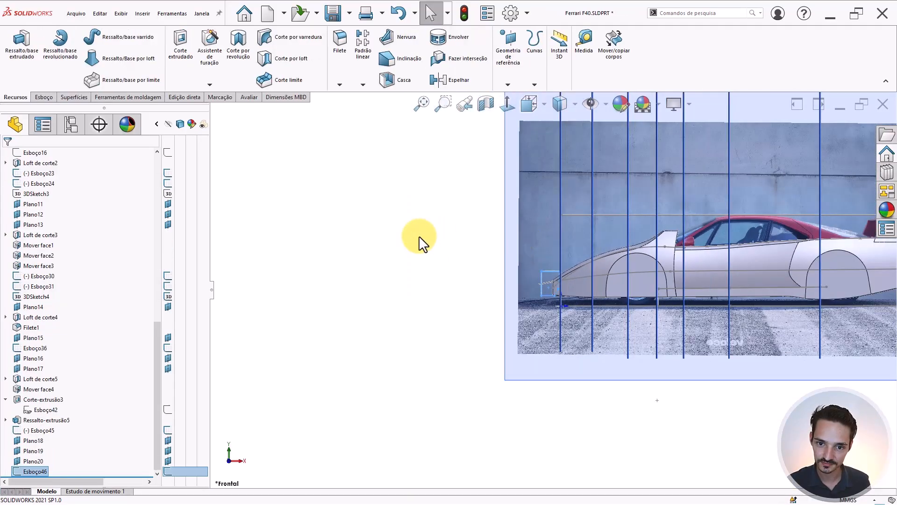
mouse_move(421, 244)
middle_mouse_down()
mouse_move(521, 264)
mouse_move(517, 330)
middle_mouse_up()
scroll(517, 330, "up", 3)
scroll(655, 363, "down", 5)
scroll(519, 327, "up", 3)
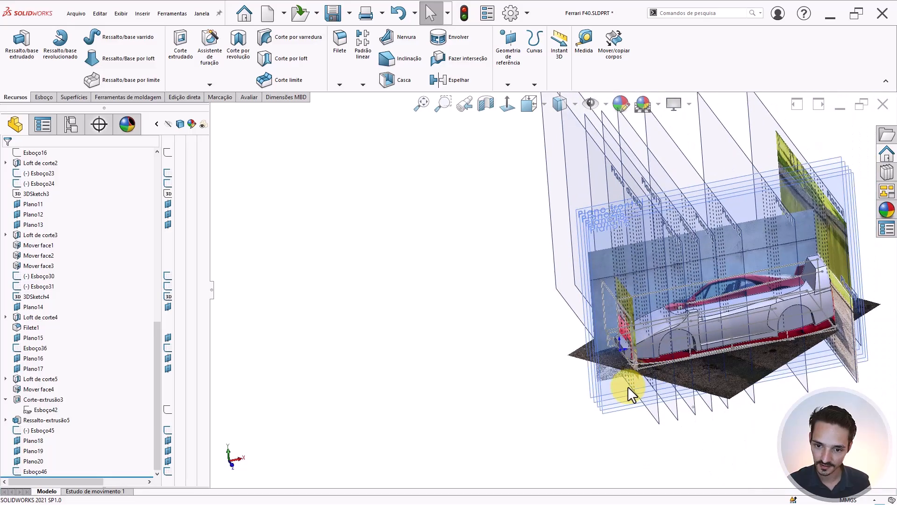
scroll(627, 386, "down", 6)
scroll(512, 386, "down", 3)
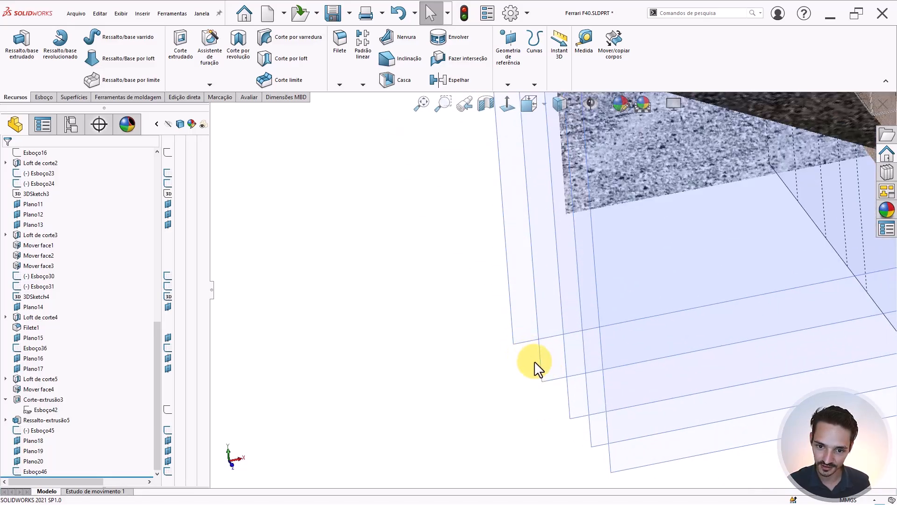
- Start a new sketch, Esboço47, on Plano20
left_click(541, 354)
scroll(541, 355, "up", 3)
middle_click_drag(541, 354, 546, 273)
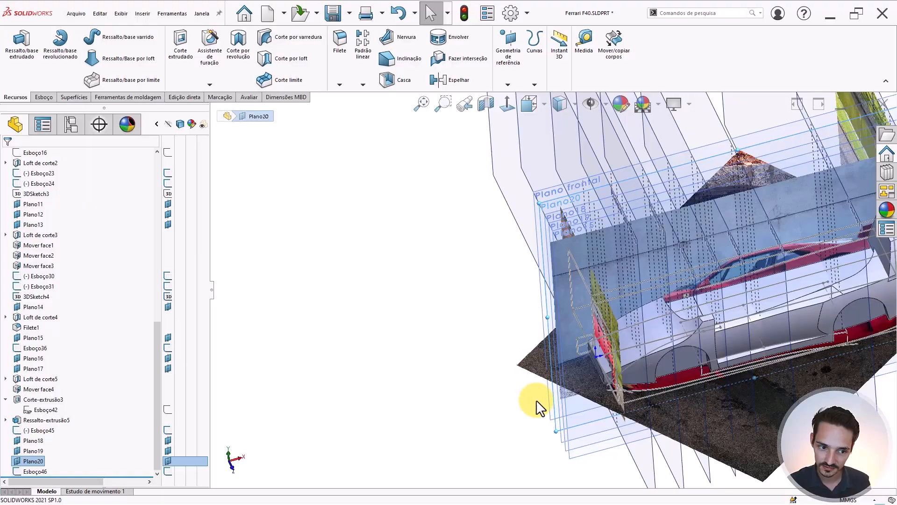
scroll(580, 359, "up", 1)
middle_click_drag(579, 358, 627, 386)
scroll(574, 303, "down", 6)
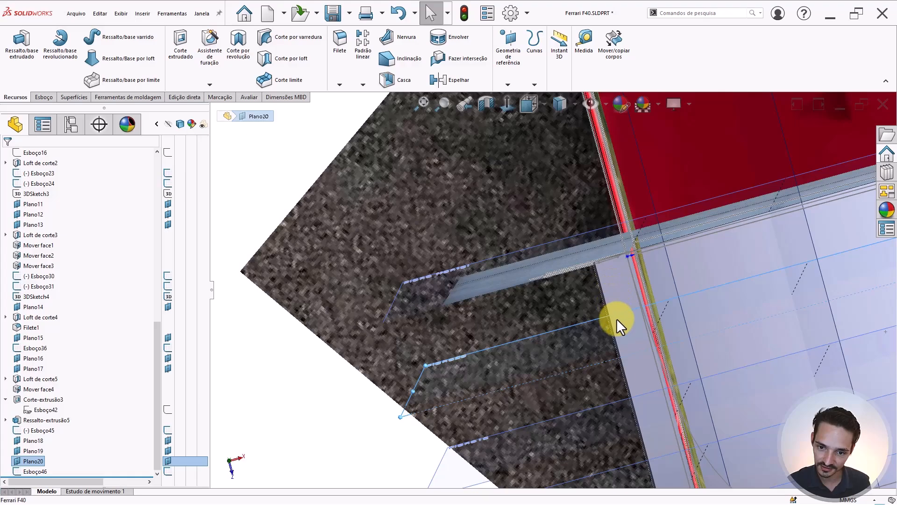
scroll(585, 317, "up", 5)
middle_click_drag(585, 316, 584, 261)
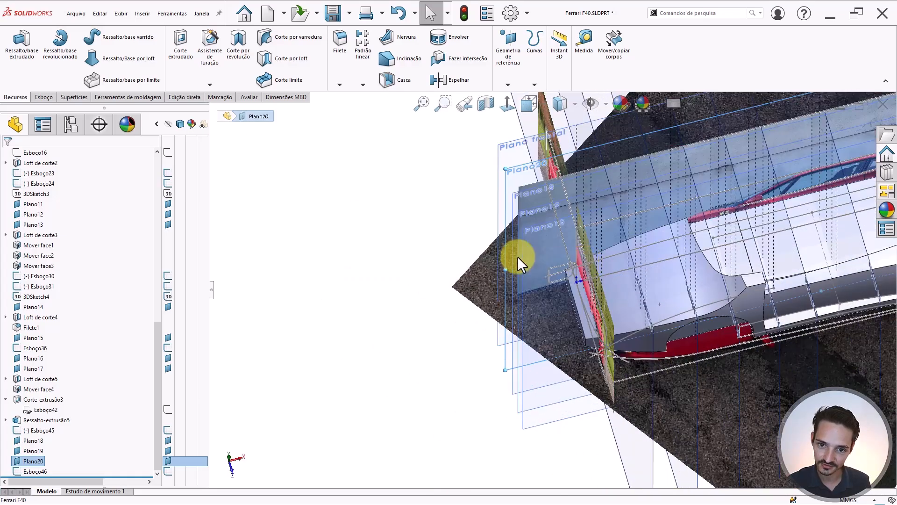
left_click(471, 201)
left_click(504, 184)
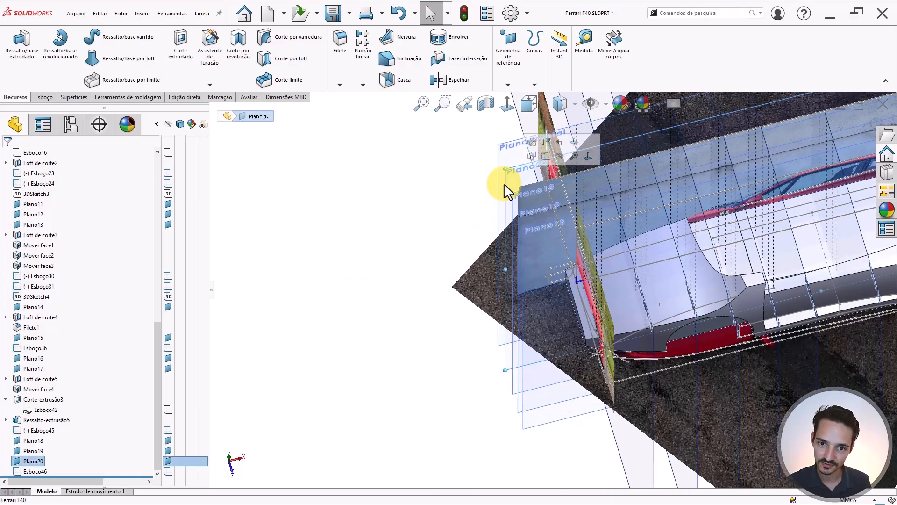
left_click(543, 154)
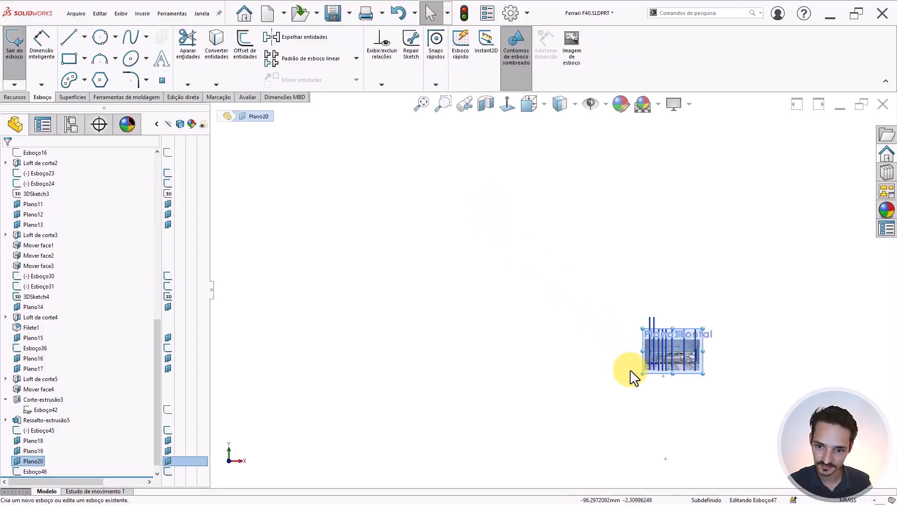
- Paste the copied 15.00 tall, R6.00 corner profile into Esboço47
scroll(619, 291, "down", 6)
left_click(508, 280)
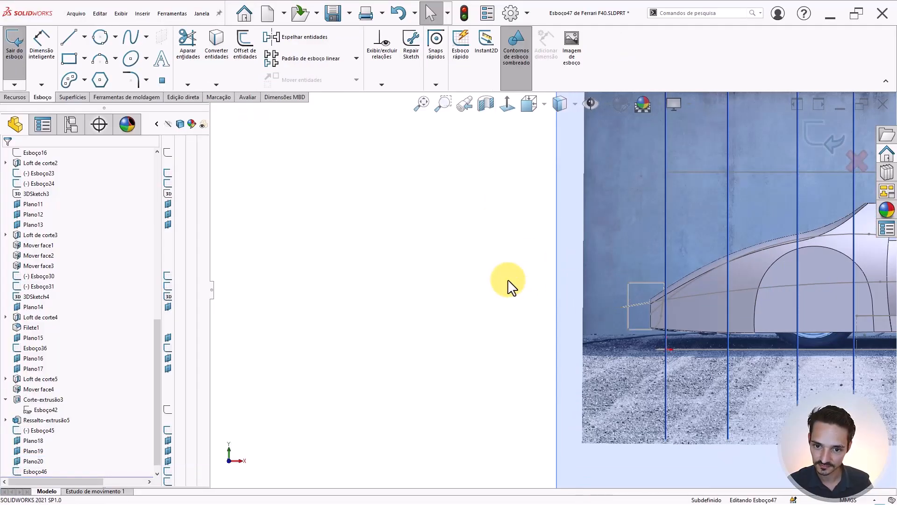
key("ctrl+v")
left_click(443, 258)
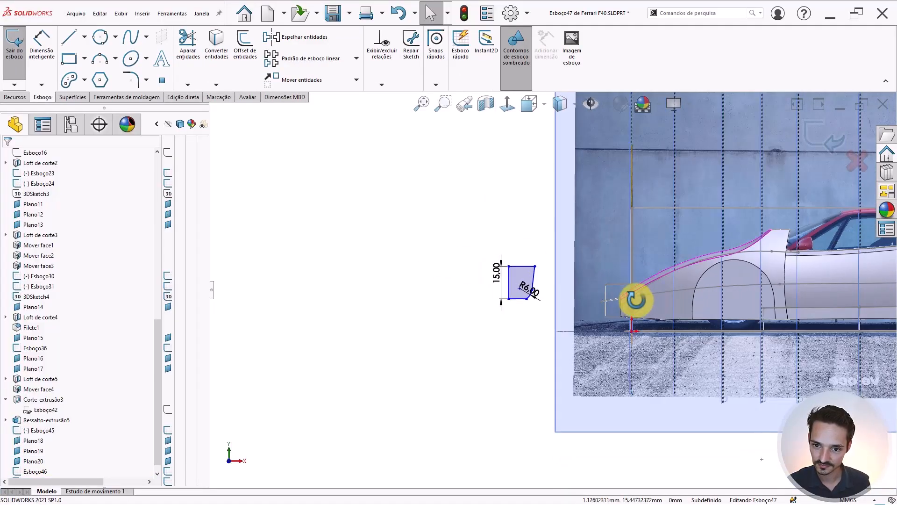
- Check the pasted profile in 3D and exit Esboço47
mouse_move(633, 300)
middle_mouse_down()
mouse_move(643, 374)
mouse_move(622, 265)
middle_mouse_up()
scroll(622, 265, "down", 5)
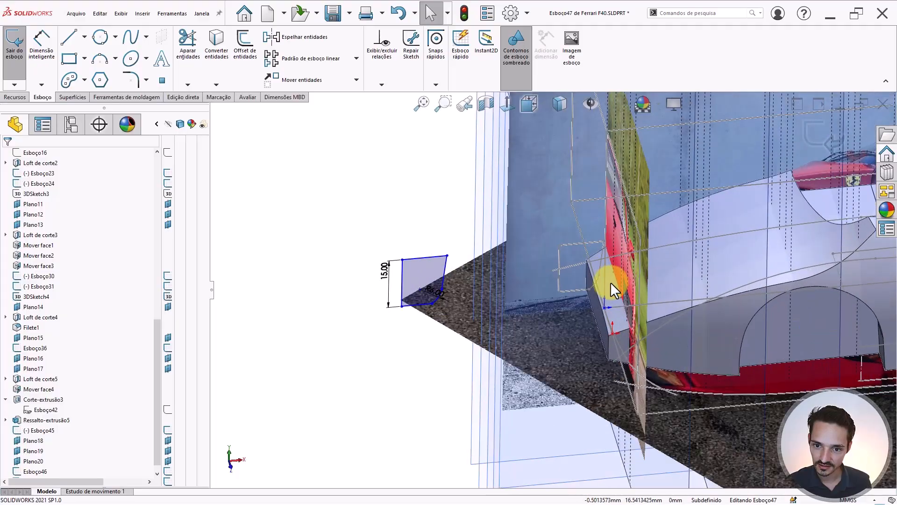
scroll(558, 246, "up", 4)
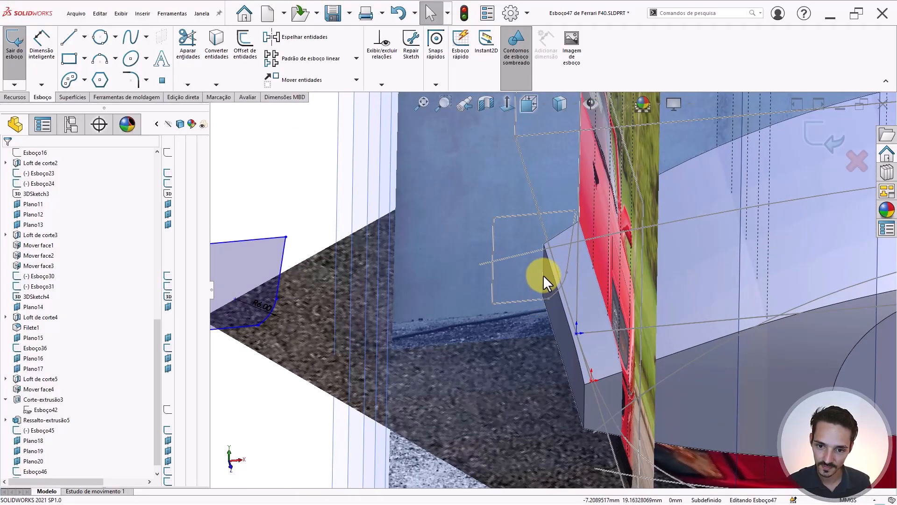
scroll(539, 285, "up", 2)
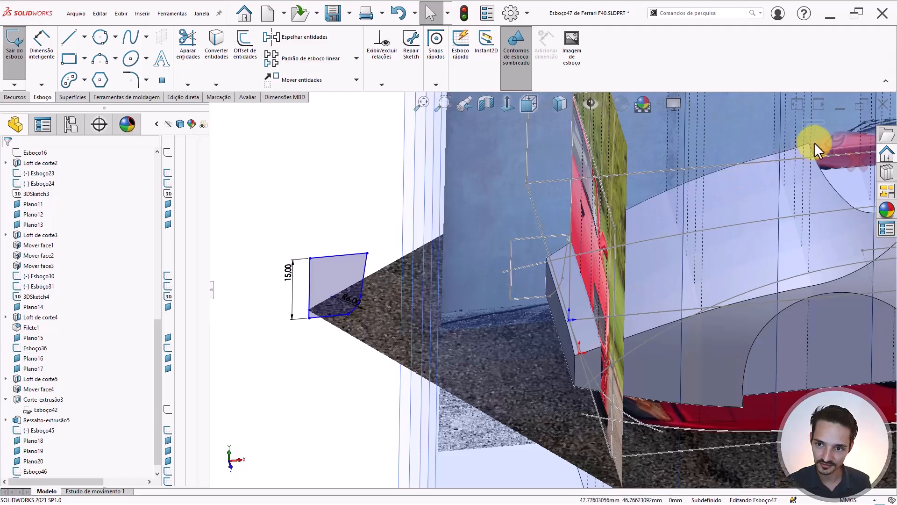
left_click(814, 142)
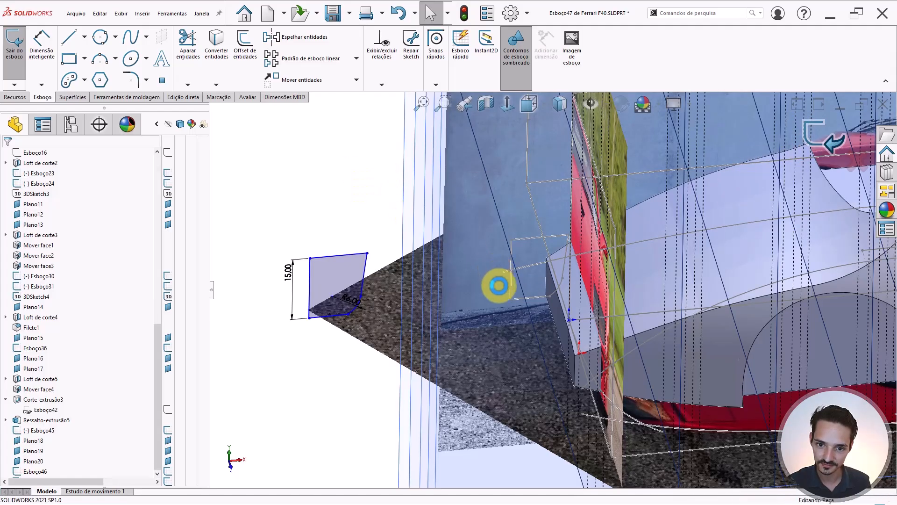
left_click(510, 285)
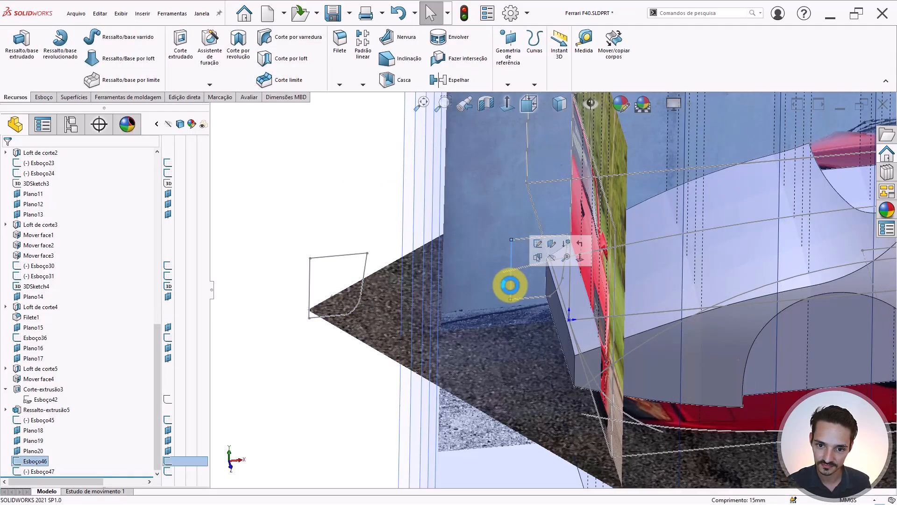
- Reopen Esboço46 and inspect the lower and upper body arcs in 3D
left_click(534, 246)
scroll(663, 378, "up", 7)
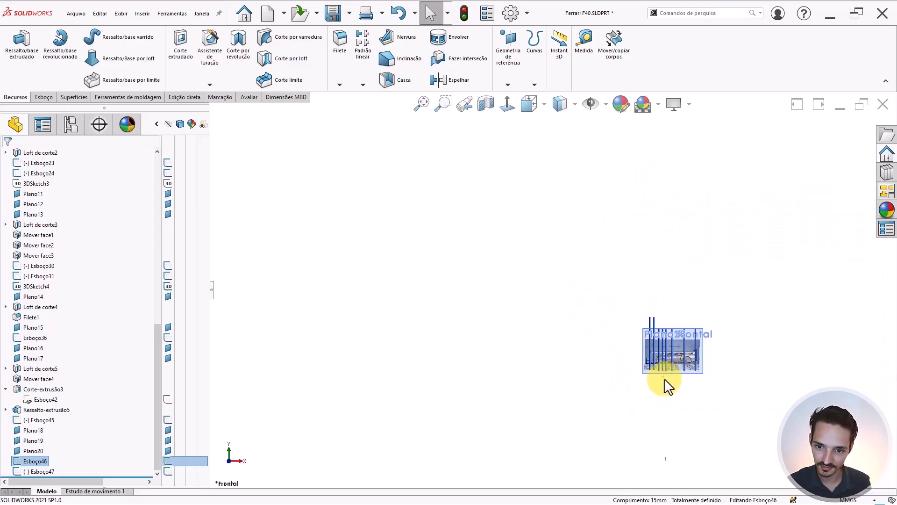
scroll(664, 377, "down", 3)
scroll(613, 334, "down", 3)
scroll(614, 334, "down", 3)
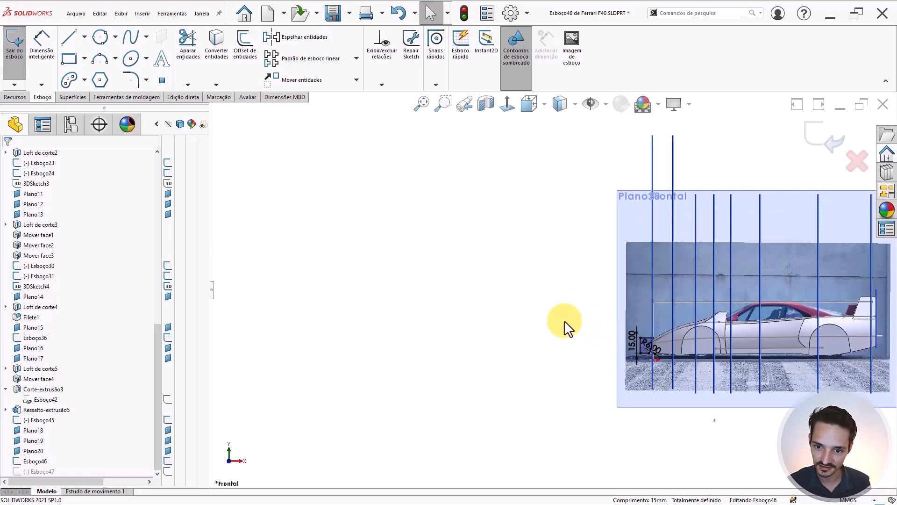
scroll(655, 347, "down", 5)
middle_click_drag(661, 332, 673, 386)
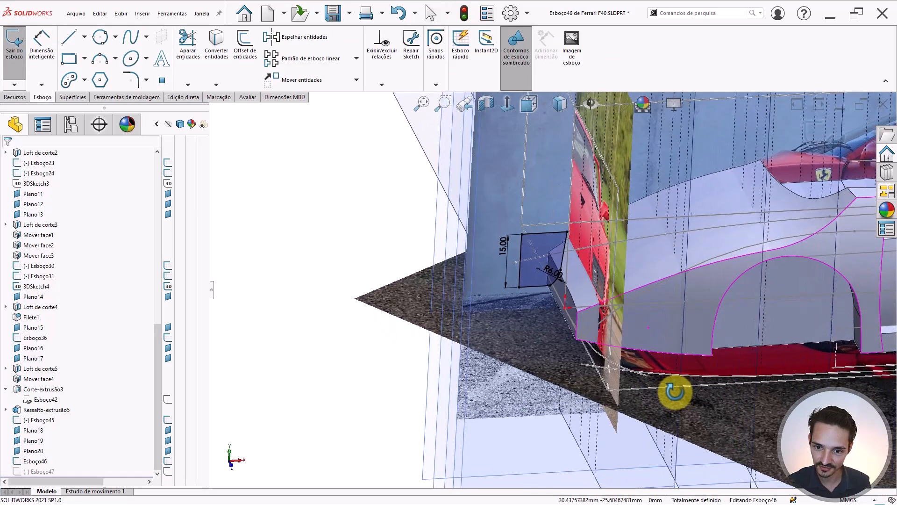
left_click(598, 353)
scroll(558, 315, "down", 5)
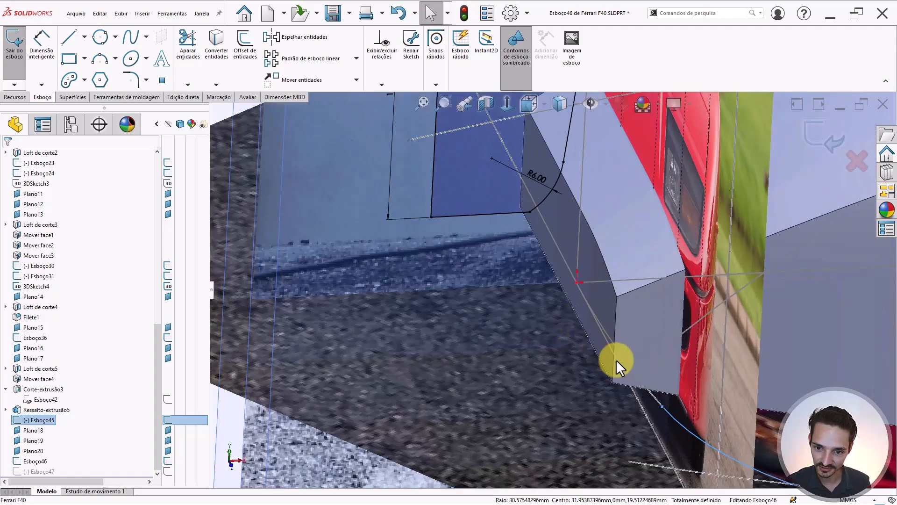
left_click(652, 393)
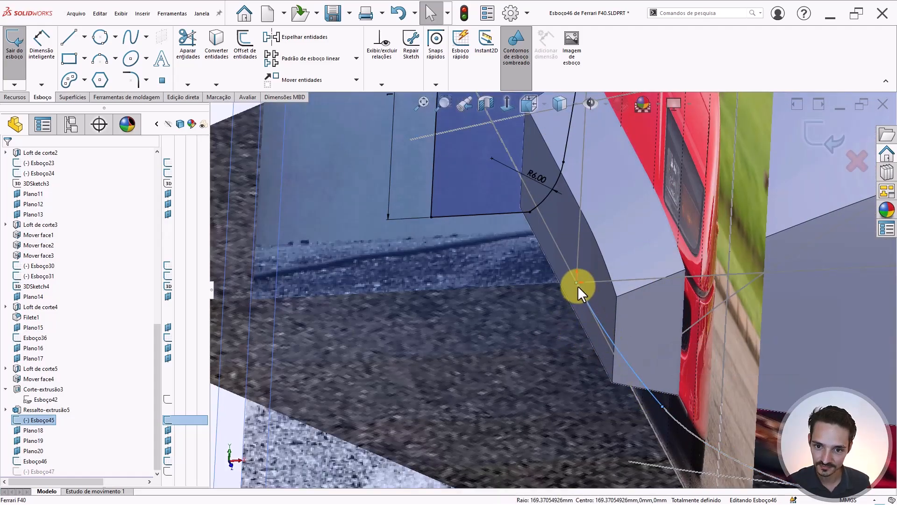
scroll(596, 235, "up", 5)
scroll(597, 234, "down", 1)
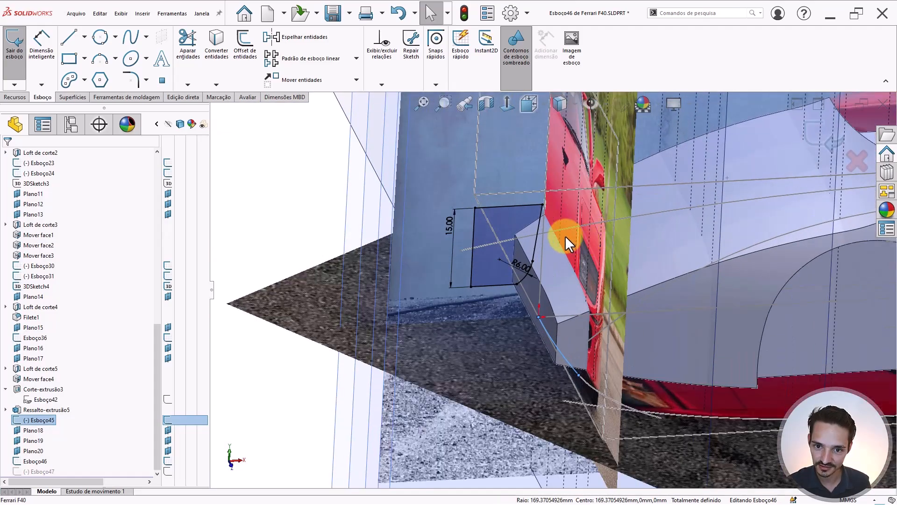
scroll(554, 248, "down", 2)
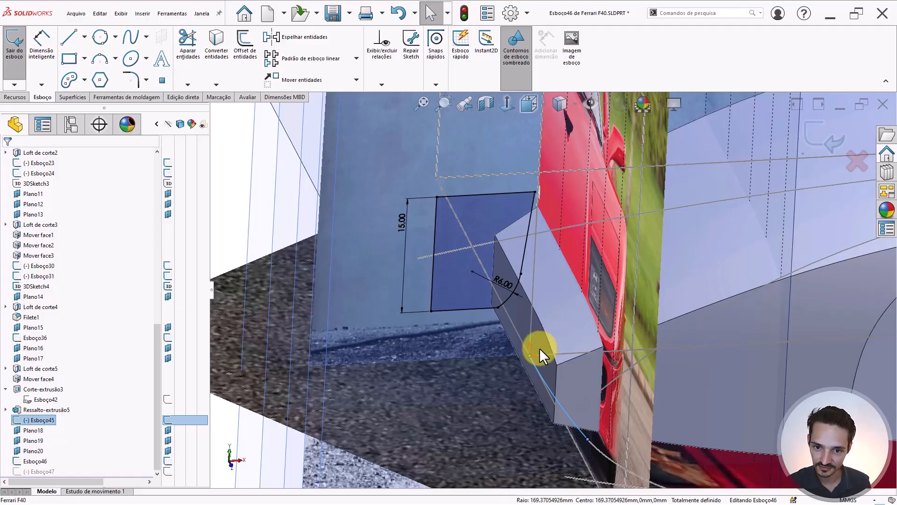
scroll(539, 347, "up", 5)
left_click(360, 241)
- View the sketch plane head-on and delete the 15.00 height dimension
key("ctrl+8")
scroll(653, 362, "down", 4)
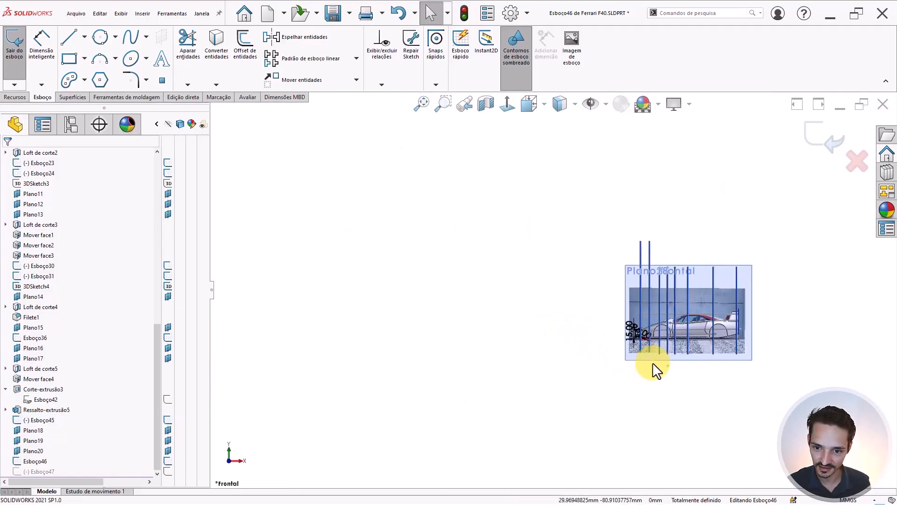
scroll(627, 321, "down", 6)
scroll(536, 278, "down", 5)
scroll(476, 280, "up", 3)
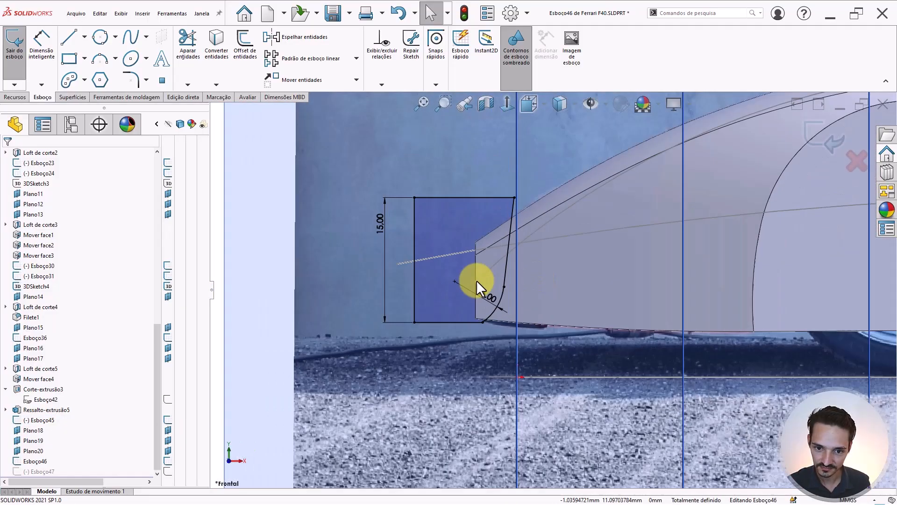
scroll(476, 279, "down", 1)
scroll(518, 265, "up", 1)
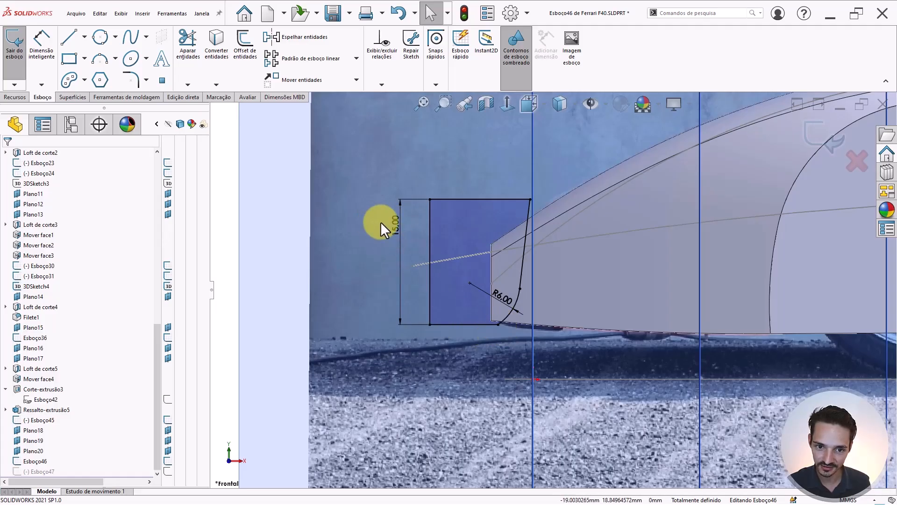
left_click(394, 225)
key("Delete")
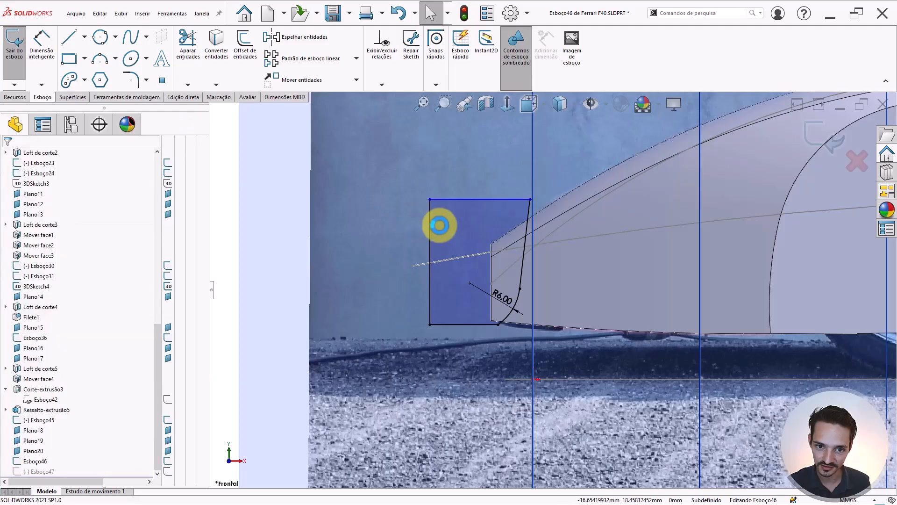
- Add a Vertical relation between the rectangle's top-right corner and the origin
scroll(535, 261, "up", 2)
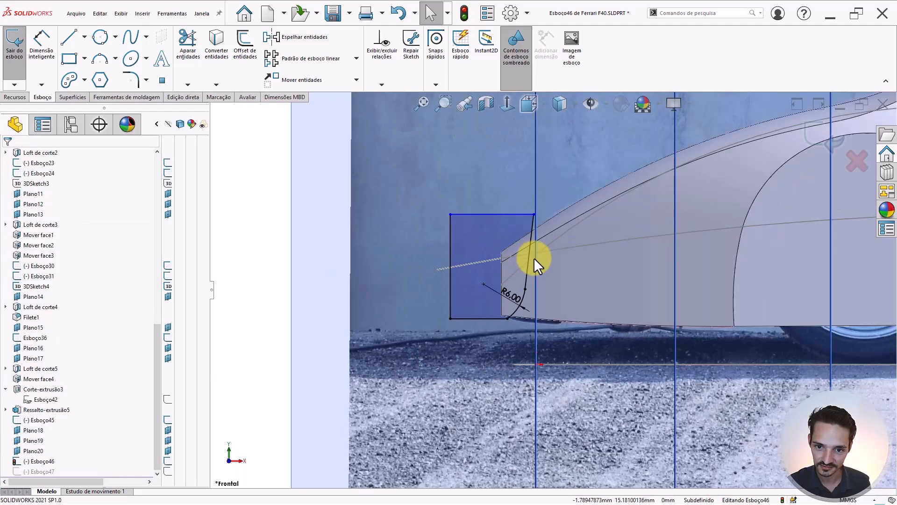
left_click(534, 214)
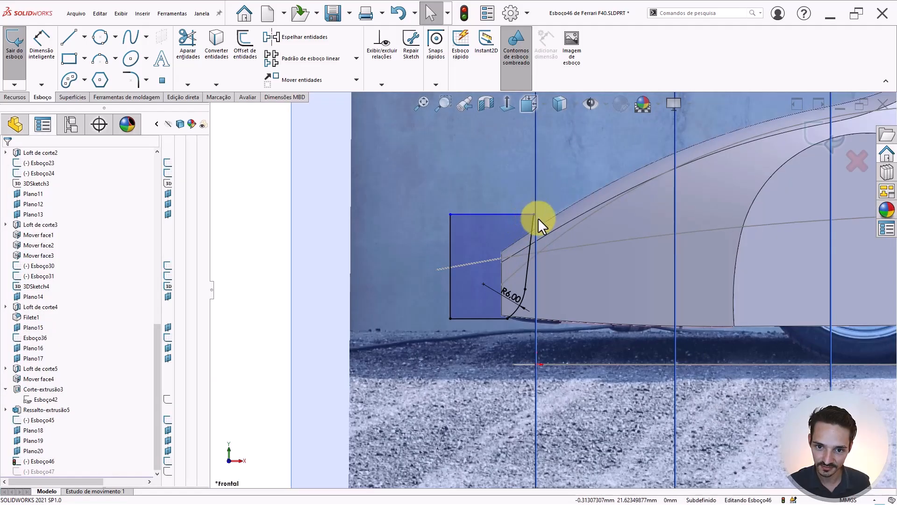
left_click(535, 363, "ctrl")
scroll(551, 349, "up", 3)
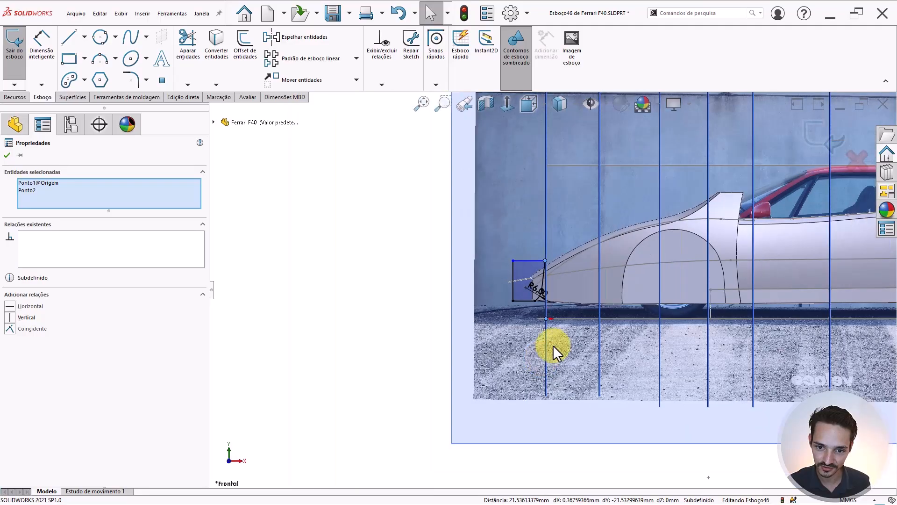
scroll(518, 328, "down", 5)
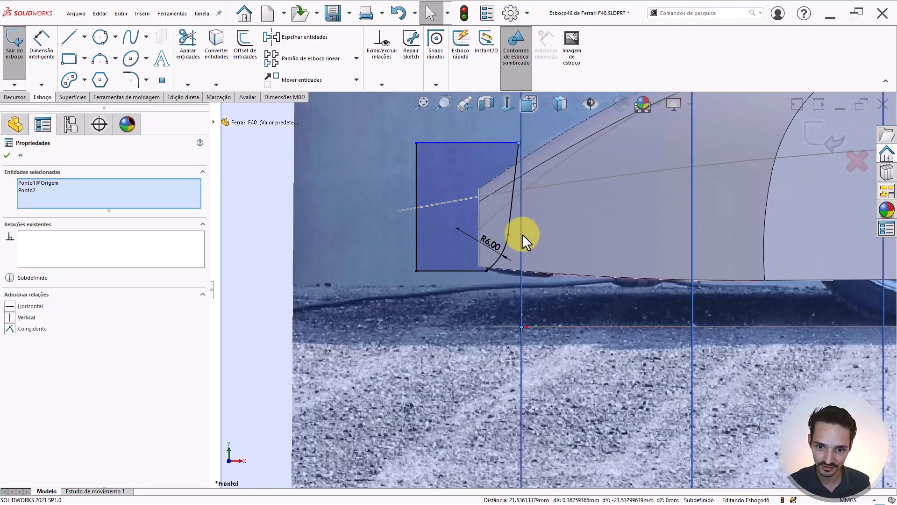
scroll(523, 233, "up", 3)
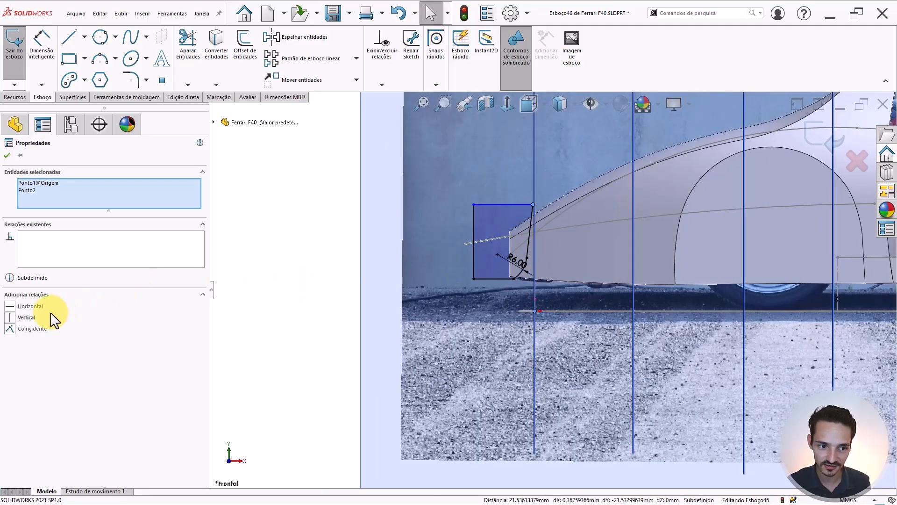
left_click(19, 315)
key("Escape")
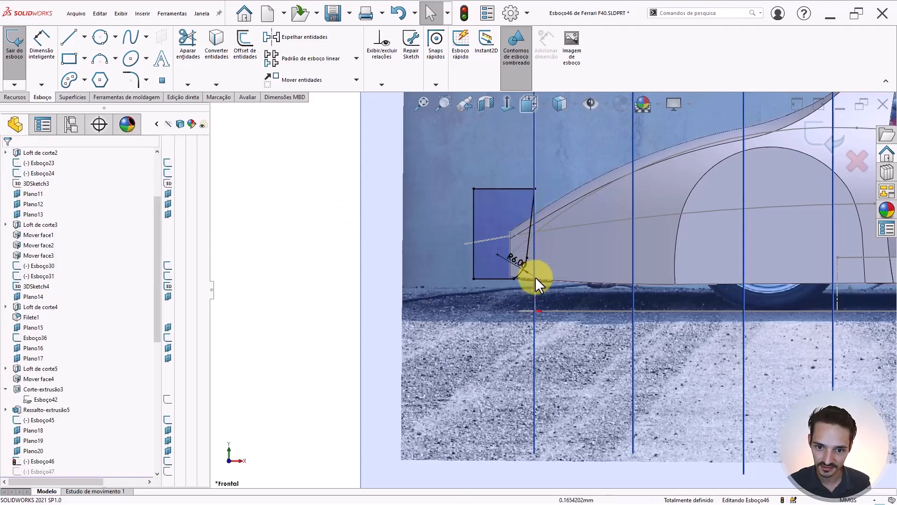
- Orbit around the car body to inspect Esboço46 against the lower body arc
middle_click_drag(537, 315, 560, 356)
scroll(509, 256, "down", 3)
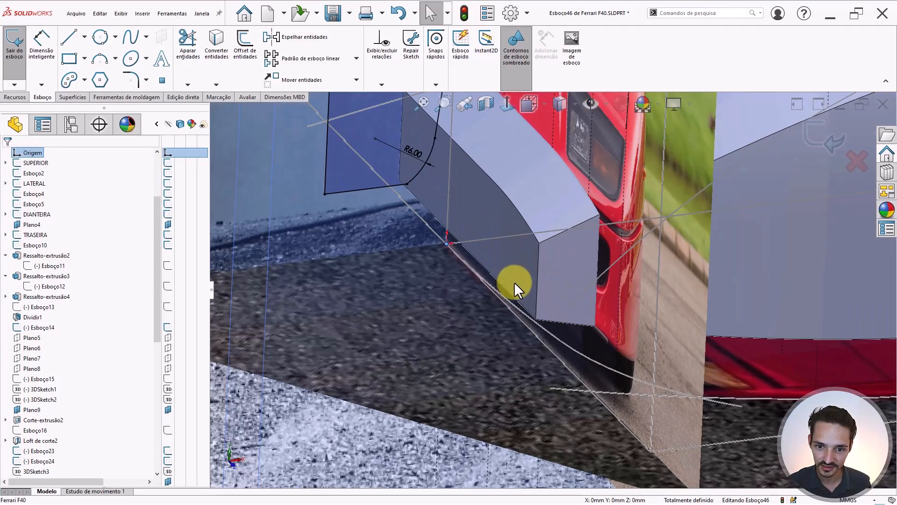
left_click(532, 318)
scroll(555, 311, "down", 2)
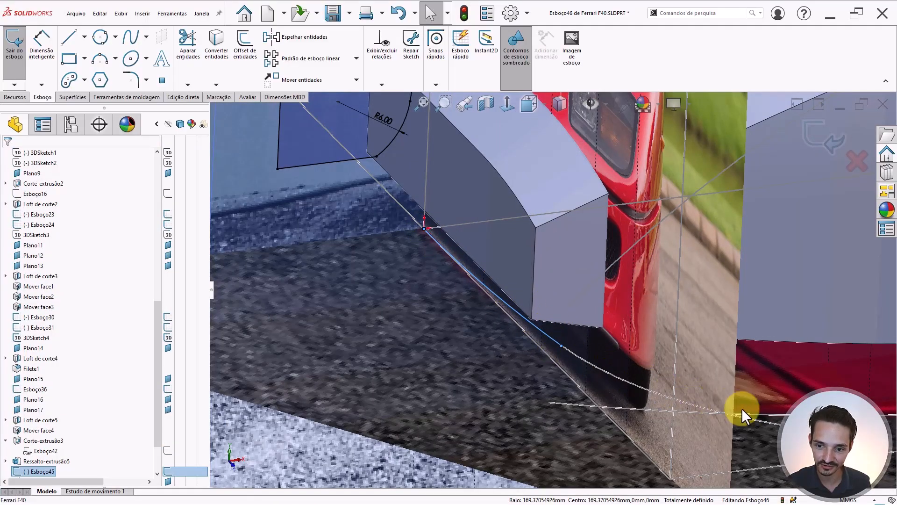
mouse_move(422, 225)
middle_mouse_down()
mouse_move(498, 187)
mouse_move(520, 154)
middle_mouse_up()
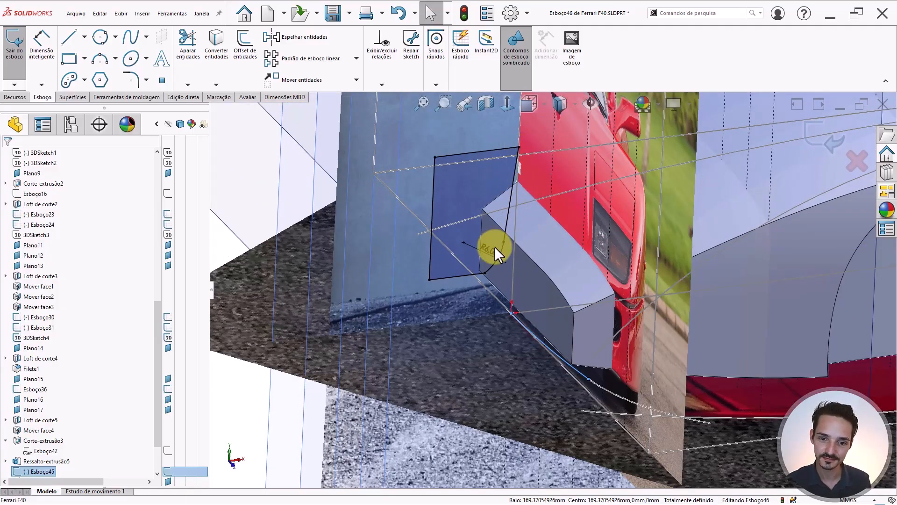
middle_click_drag(490, 245, 560, 218)
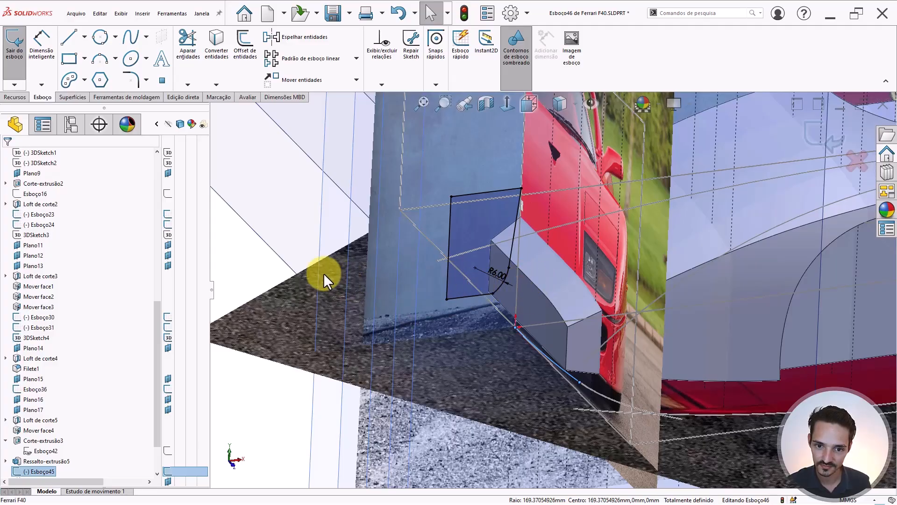
scroll(324, 272, "up", 2)
- Draw a construction line from the sketch corner to the lower curve, then exit Esboço46
left_click(276, 262)
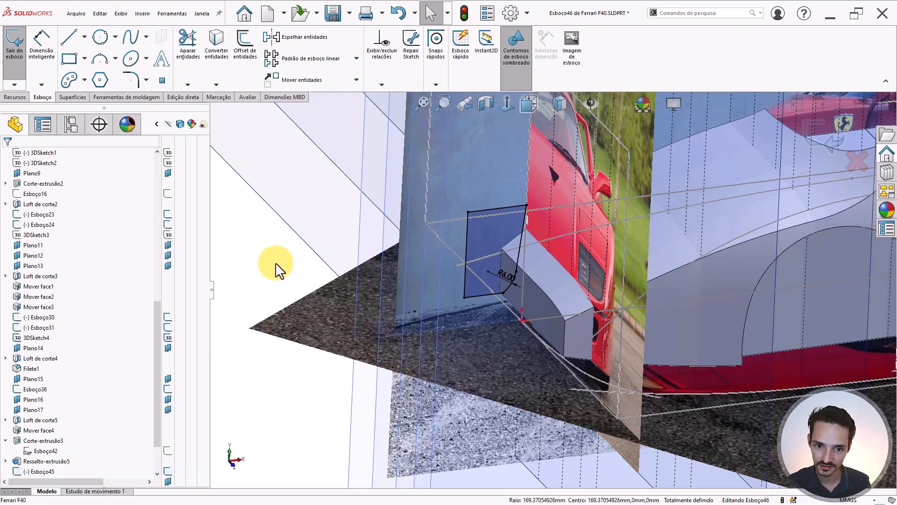
key("l")
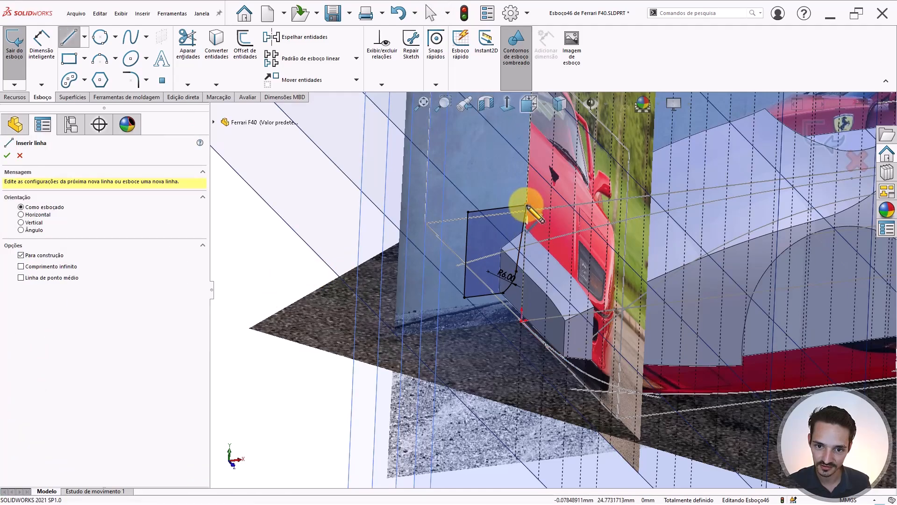
left_click(527, 206)
left_click(522, 321)
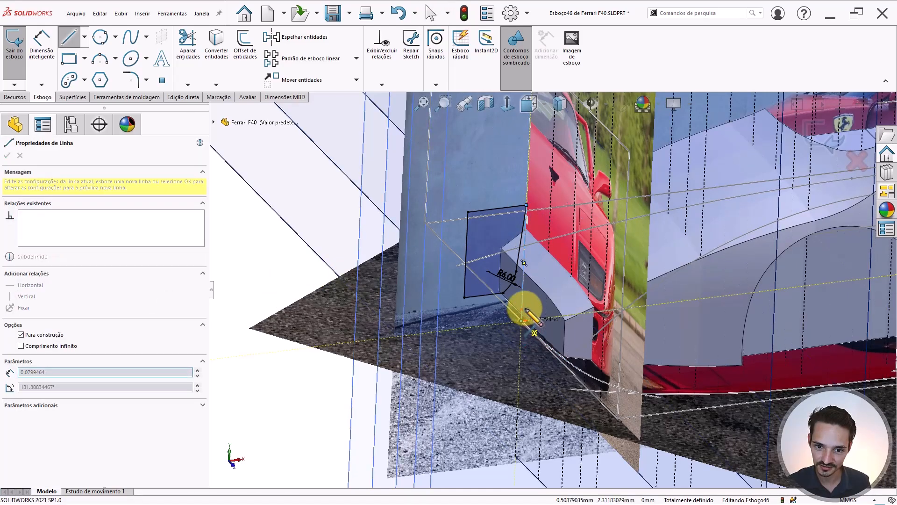
key("Escape")
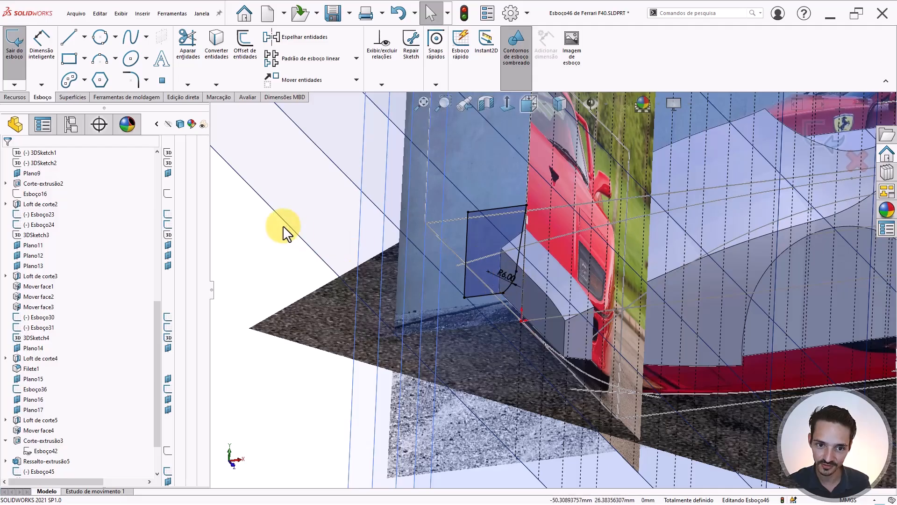
scroll(535, 288, "up", 3)
scroll(534, 288, "up", 1)
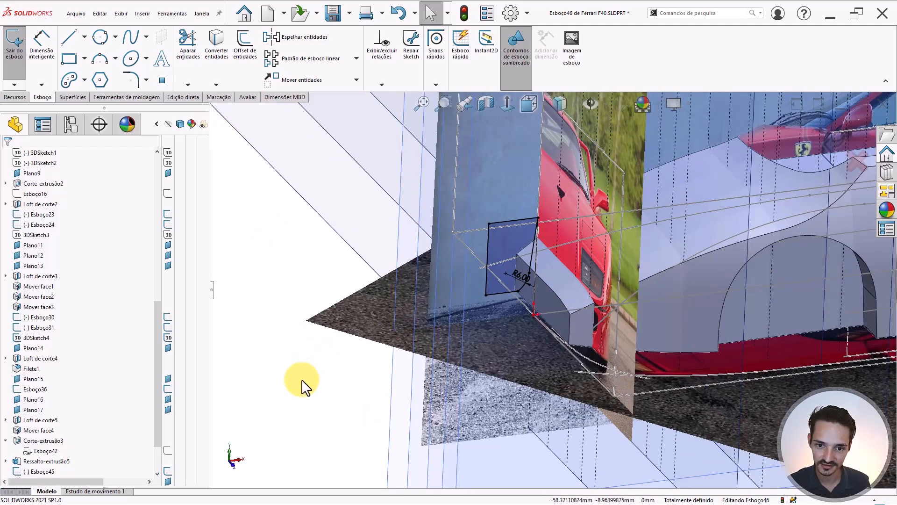
scroll(540, 323, "down", 3)
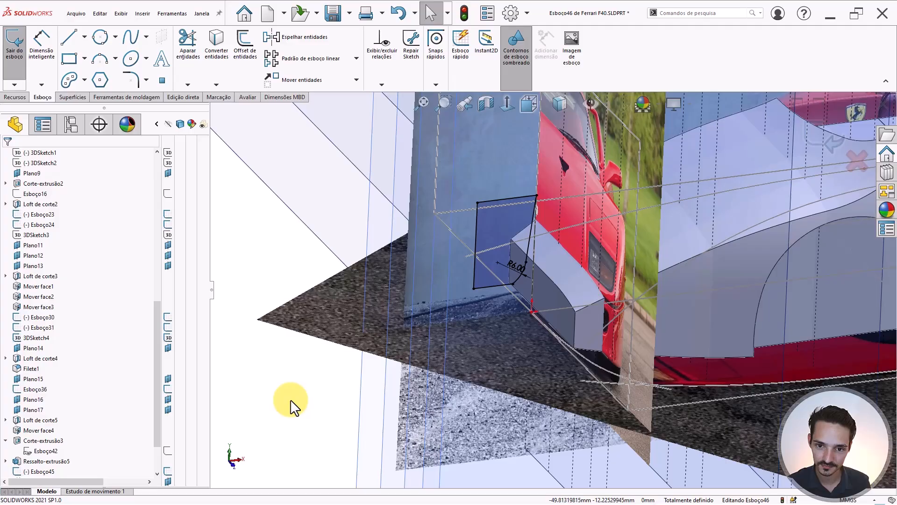
mouse_move(290, 399)
left_mouse_down()
mouse_move(447, 313)
mouse_move(593, 169)
left_mouse_up()
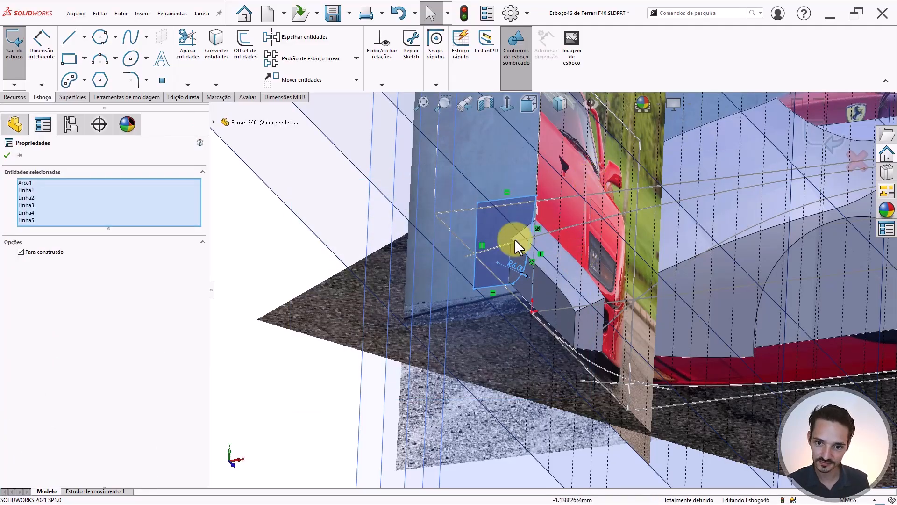
left_click(819, 130)
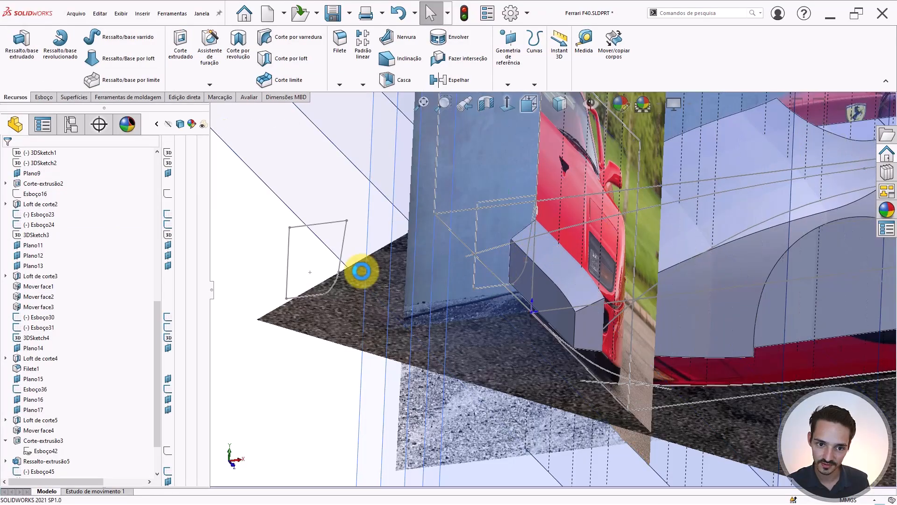
- Reopen Esboço47 and cut and re-paste its R6.00 corner profile
left_click(341, 257)
left_click(368, 217)
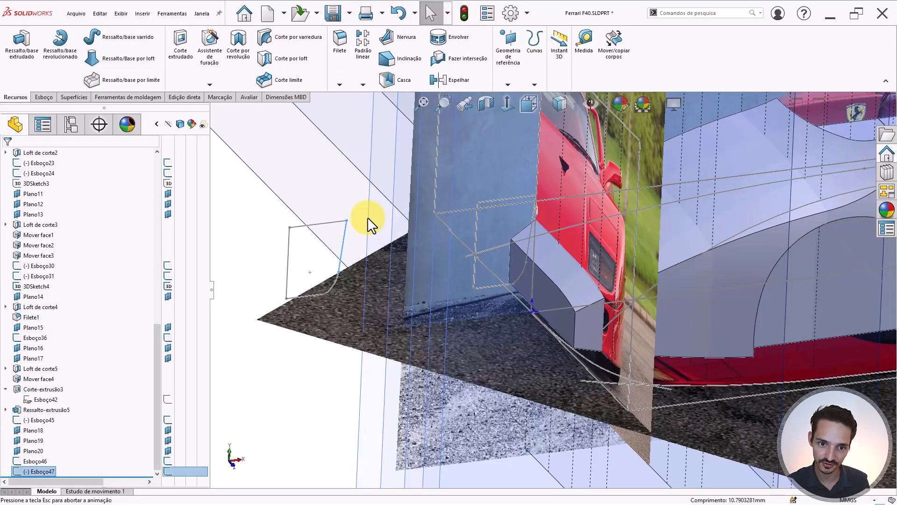
scroll(650, 348, "down", 3)
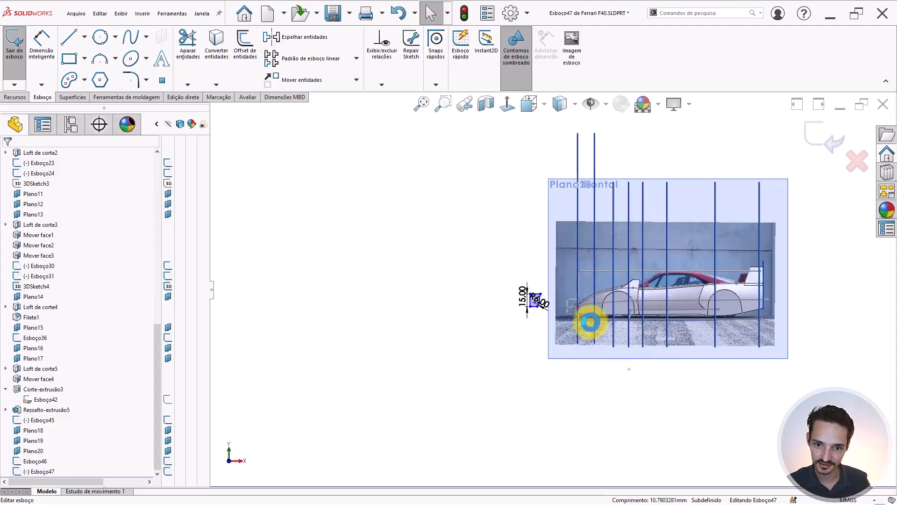
scroll(561, 280, "down", 4)
left_click_drag(406, 273, 551, 355)
mouse_move(363, 225)
left_mouse_down()
mouse_move(538, 341)
mouse_move(530, 332)
left_mouse_up()
key("ctrl+x")
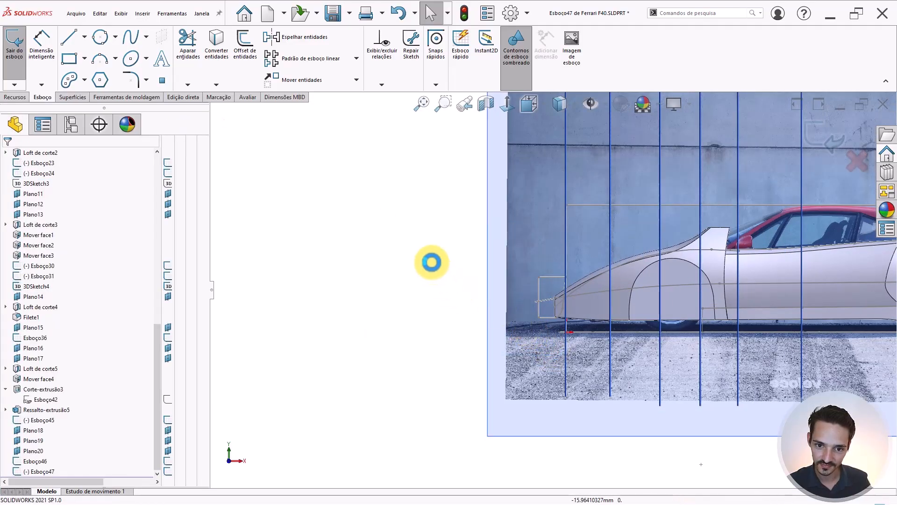
key("ctrl+v")
scroll(530, 308, "up", 3)
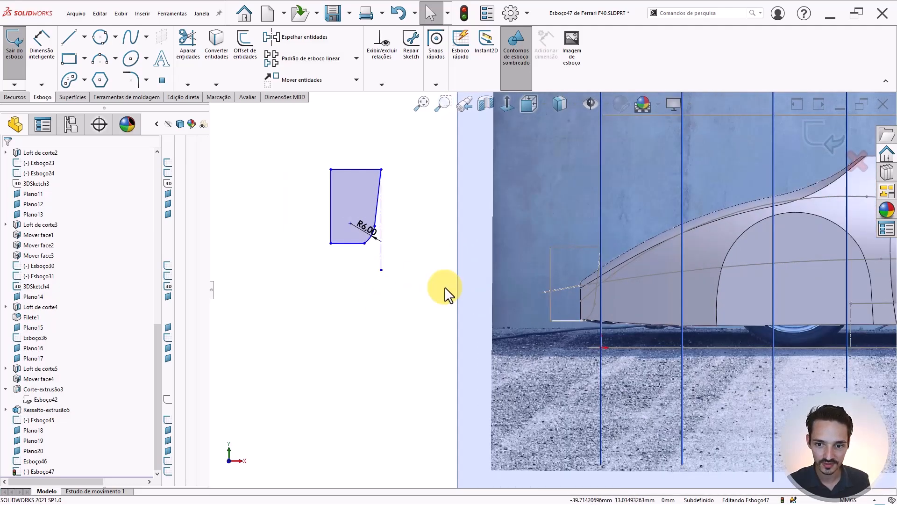
- Place a sketch point below the profile's construction line
left_click(380, 270)
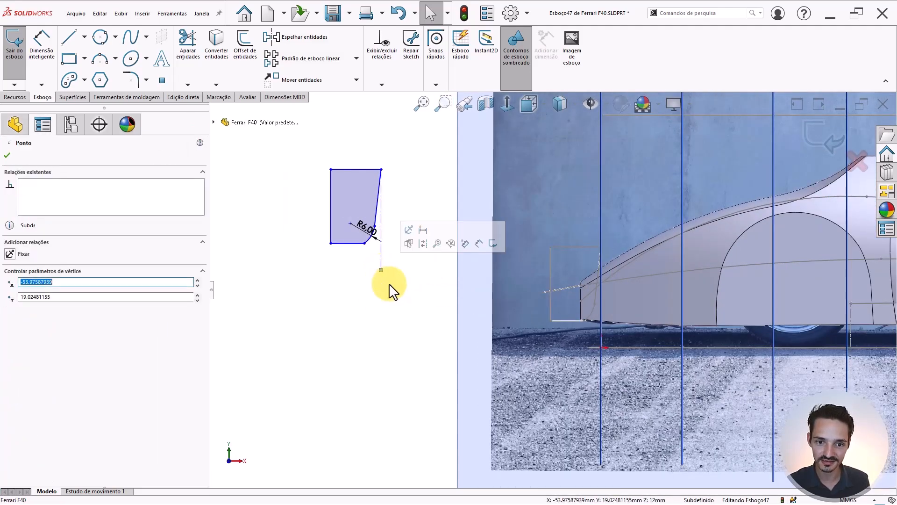
left_click(409, 282)
left_click_drag(378, 181, 278, 318)
left_click(408, 336)
key("z")
scroll(407, 335, "up", 2)
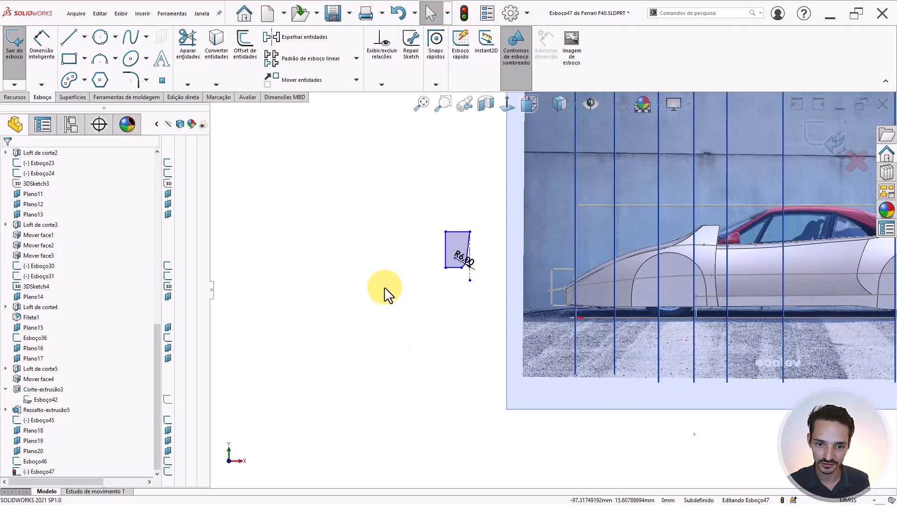
right_click_drag(384, 287, 426, 316)
left_click(486, 286)
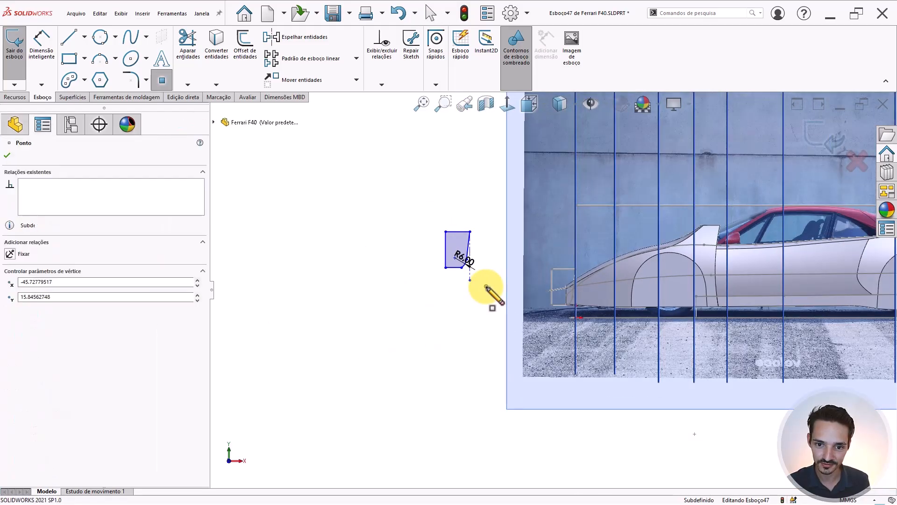
key("Escape")
left_click(486, 286)
mouse_move(577, 300)
middle_mouse_down()
mouse_move(595, 313)
mouse_move(601, 369)
middle_mouse_up()
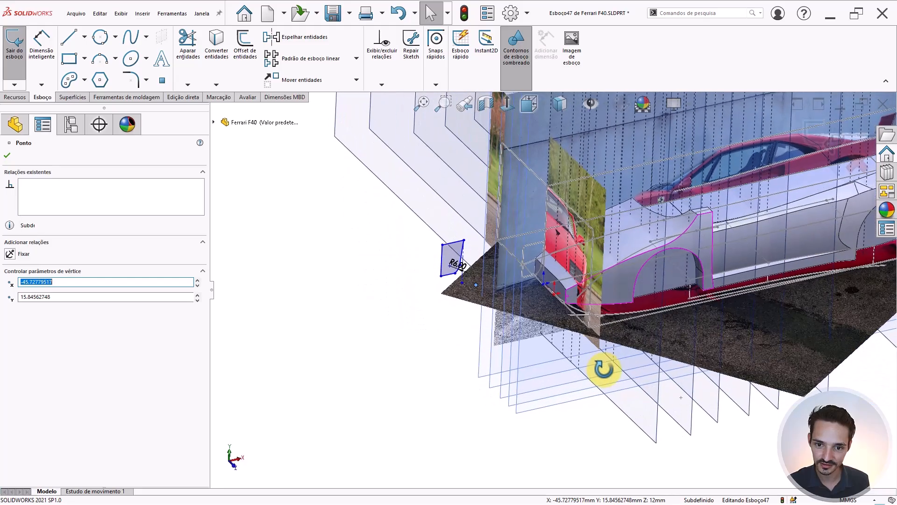
- Pierce the new point onto Arco1 of Esboço45
scroll(525, 265, "down", 8)
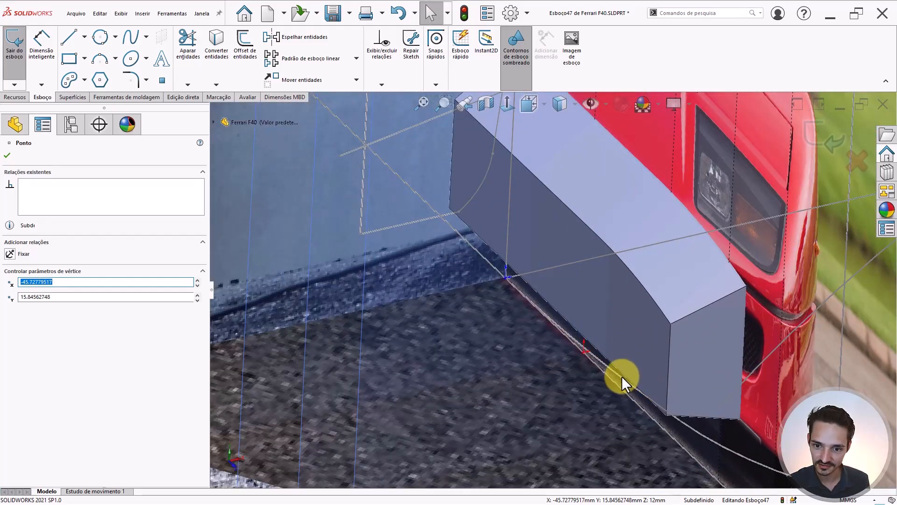
left_click(621, 377, "ctrl")
scroll(620, 377, "up", 4)
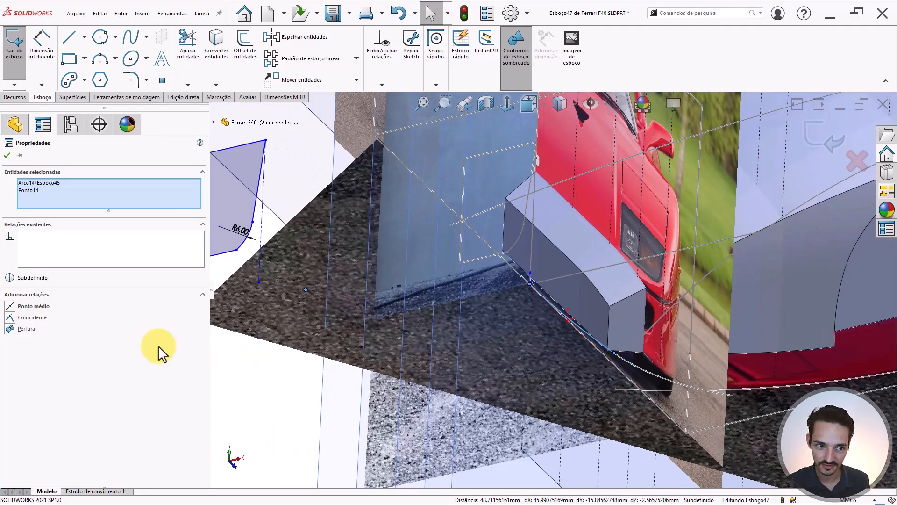
left_click(22, 327)
left_click(531, 343)
scroll(558, 321, "up", 3)
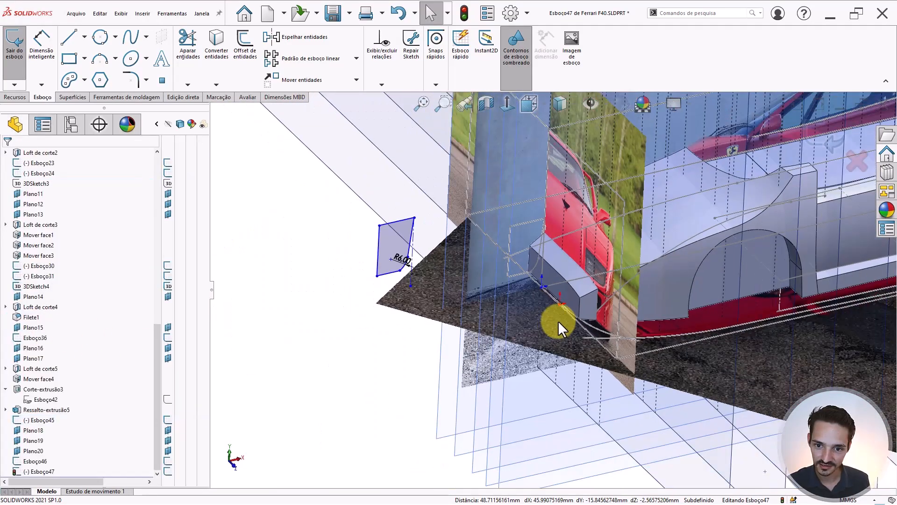
scroll(489, 312, "down", 5)
- Check the pierced point from 3D, top and front views
middle_click_drag(489, 312, 581, 210)
scroll(406, 345, "up", 3)
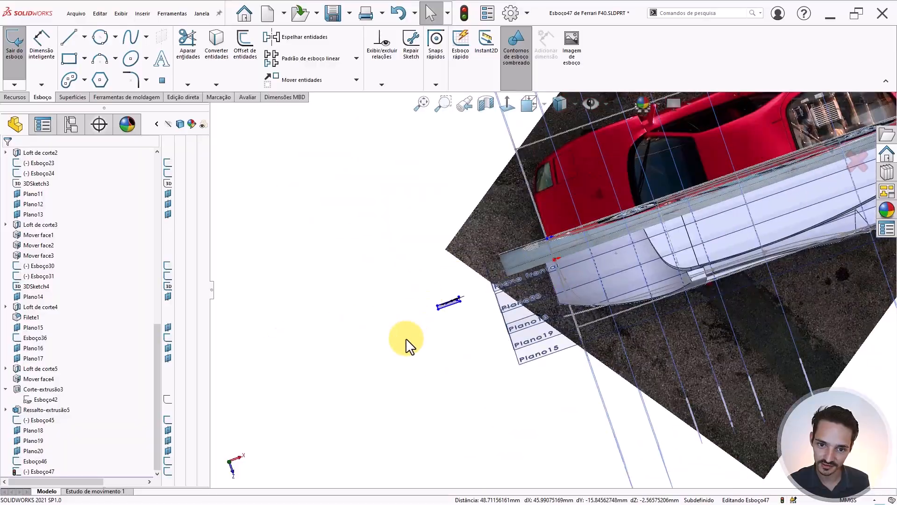
scroll(573, 257, "down", 4)
scroll(566, 256, "down", 3)
key("ctrl+8")
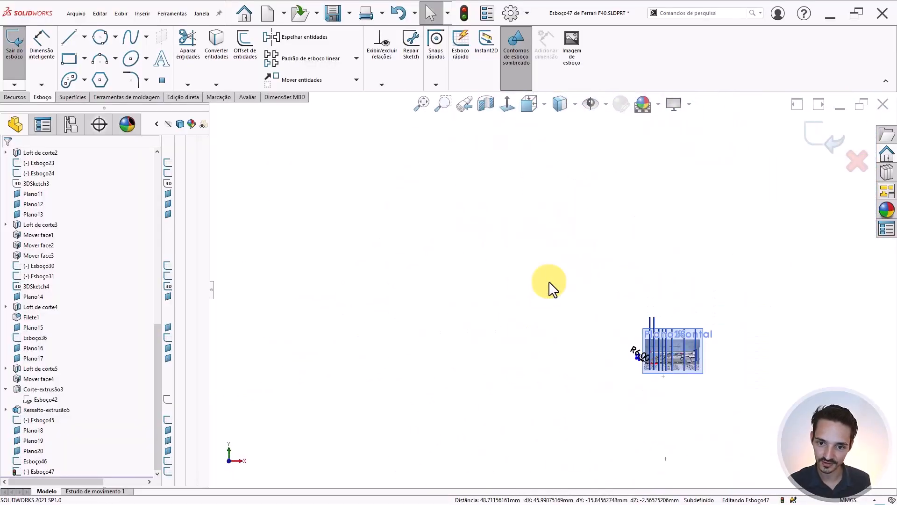
key("ctrl+5")
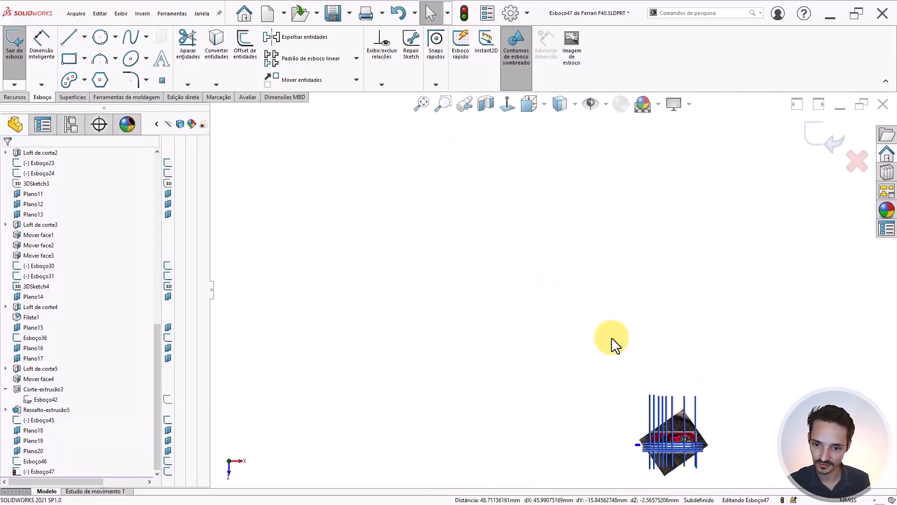
scroll(650, 428, "down", 10)
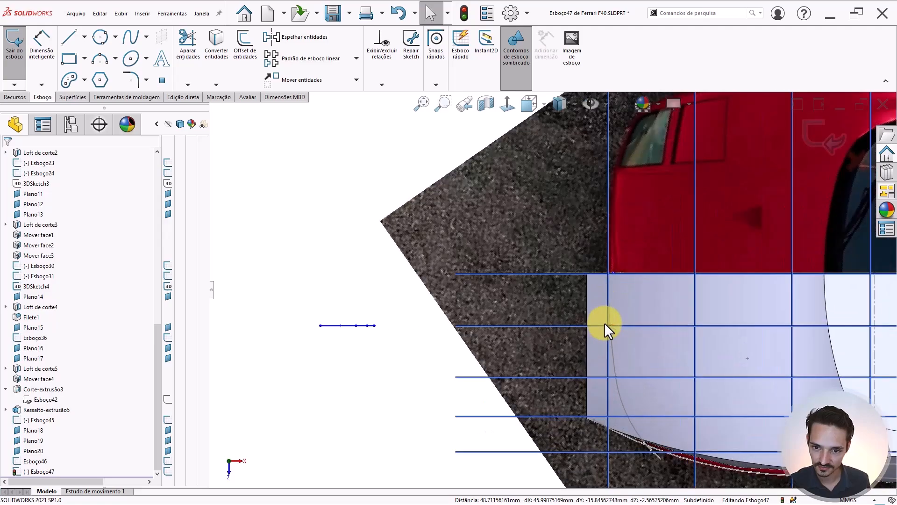
scroll(403, 331, "down", 2)
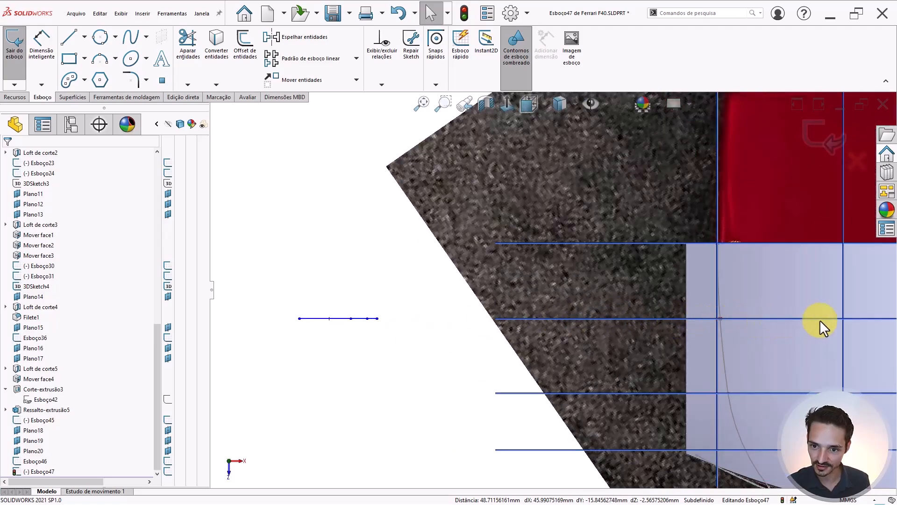
scroll(771, 318, "down", 3)
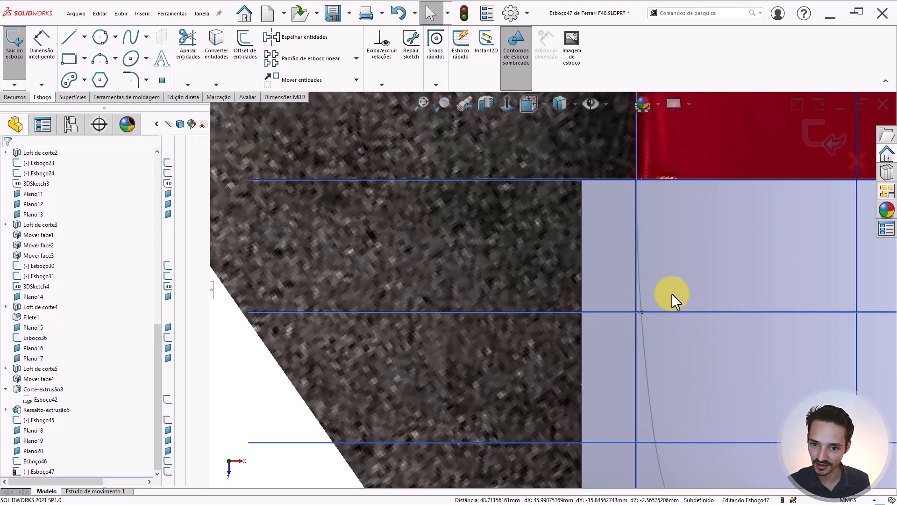
scroll(645, 318, "down", 3)
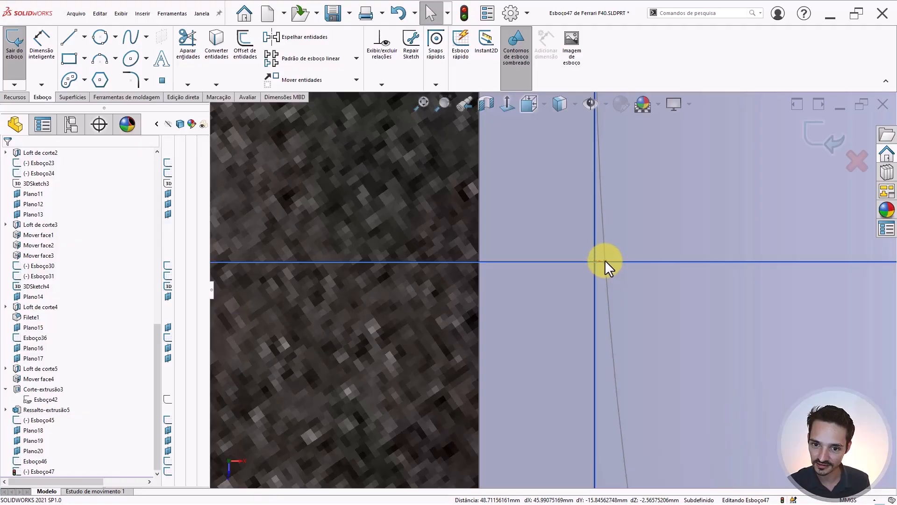
left_click(605, 260)
scroll(602, 263, "up", 5)
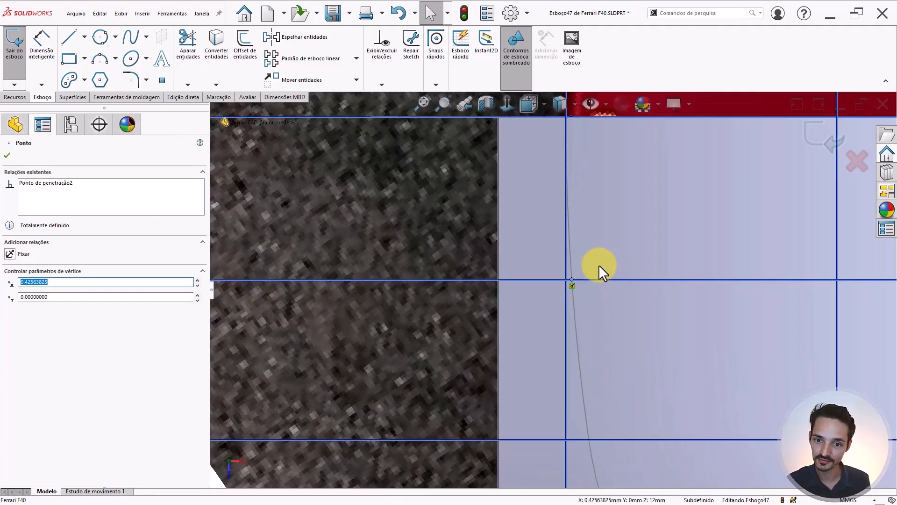
mouse_move(598, 265)
middle_mouse_down()
mouse_move(564, 254)
mouse_move(570, 187)
mouse_move(556, 234)
middle_mouse_up()
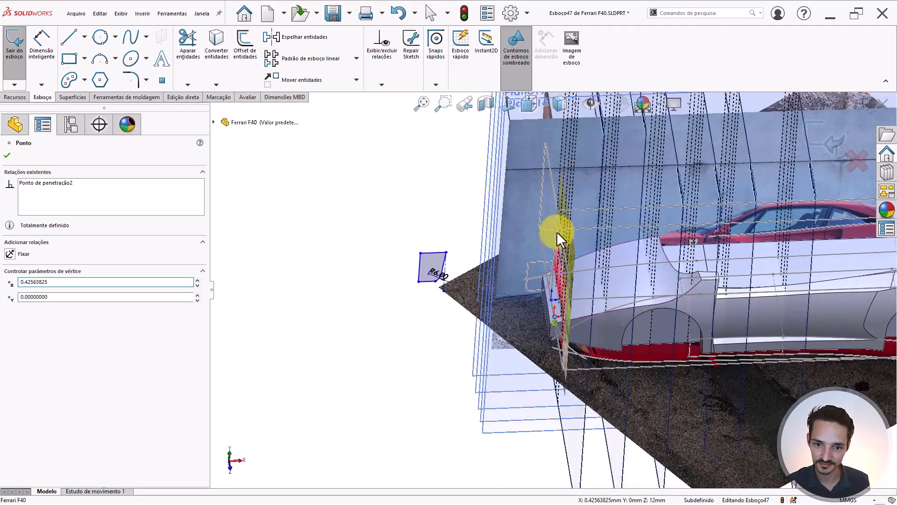
key("ctrl+1")
scroll(441, 261, "up", 8)
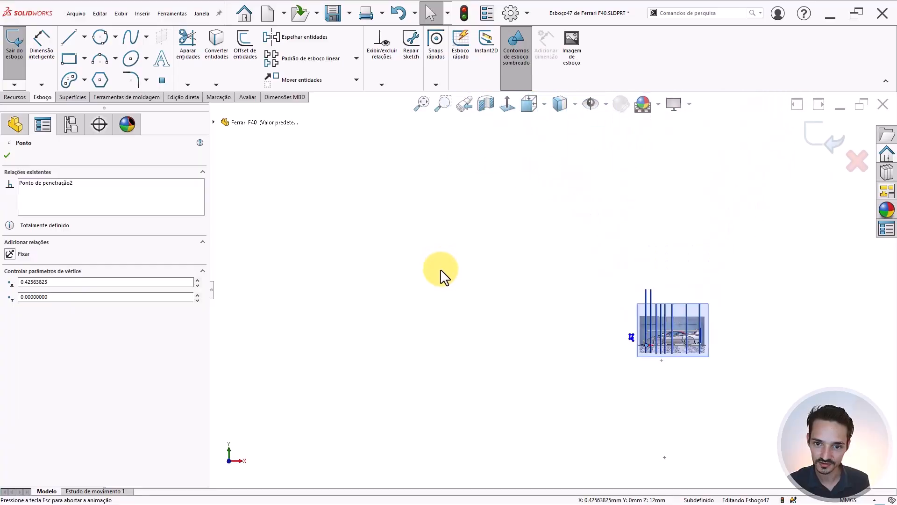
key("Escape")
scroll(637, 351, "down", 5)
scroll(613, 327, "down", 6)
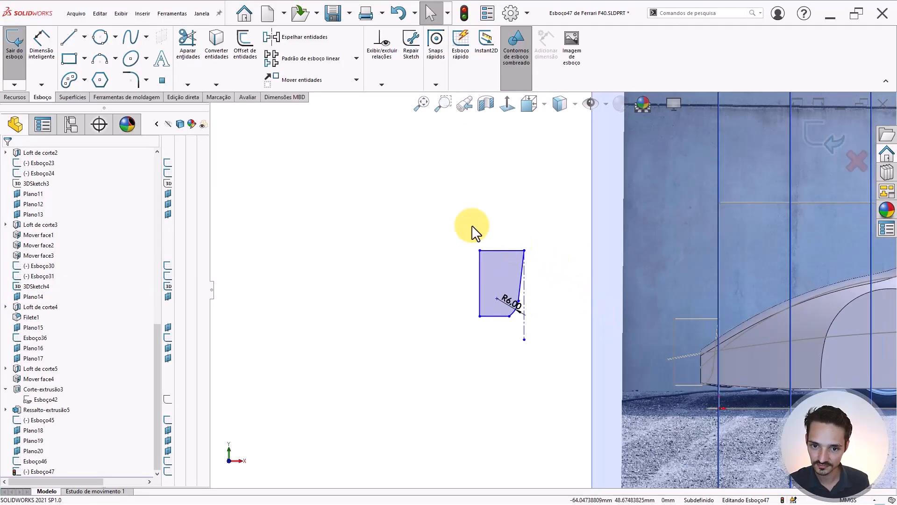
- Move the corner profile from its bottom endpoint onto the pierce point, then exit Esboço47
mouse_move(445, 213)
left_mouse_down()
mouse_move(556, 335)
mouse_move(561, 370)
left_mouse_up()
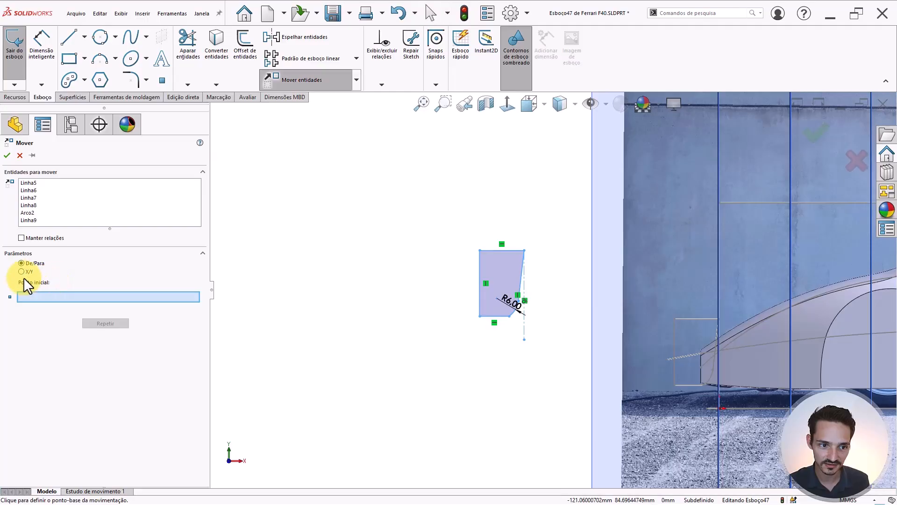
left_click(524, 339)
scroll(638, 383, "up", 3)
scroll(584, 294, "down", 8)
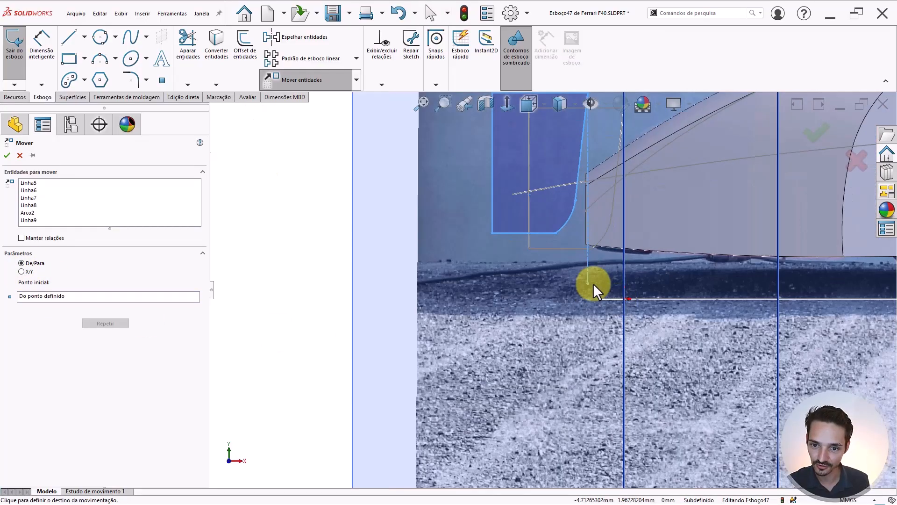
scroll(609, 290, "down", 5)
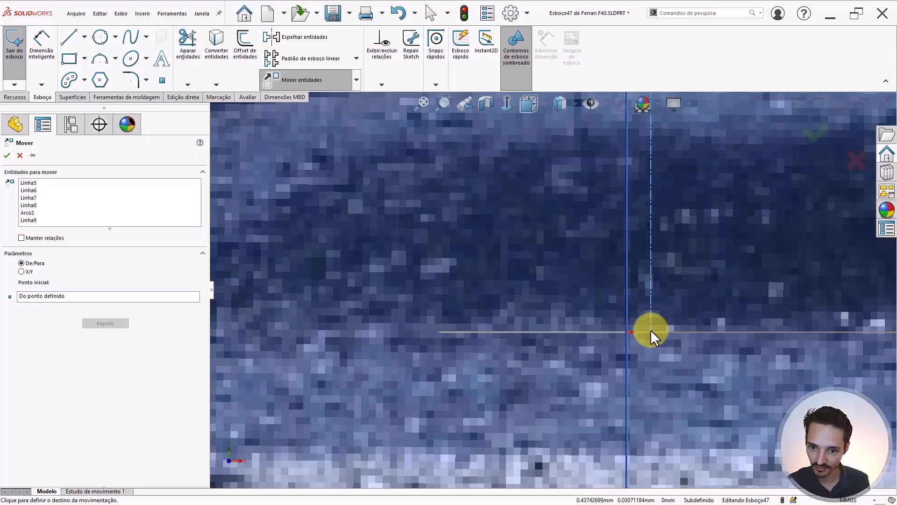
left_click(652, 330)
scroll(638, 298, "up", 8)
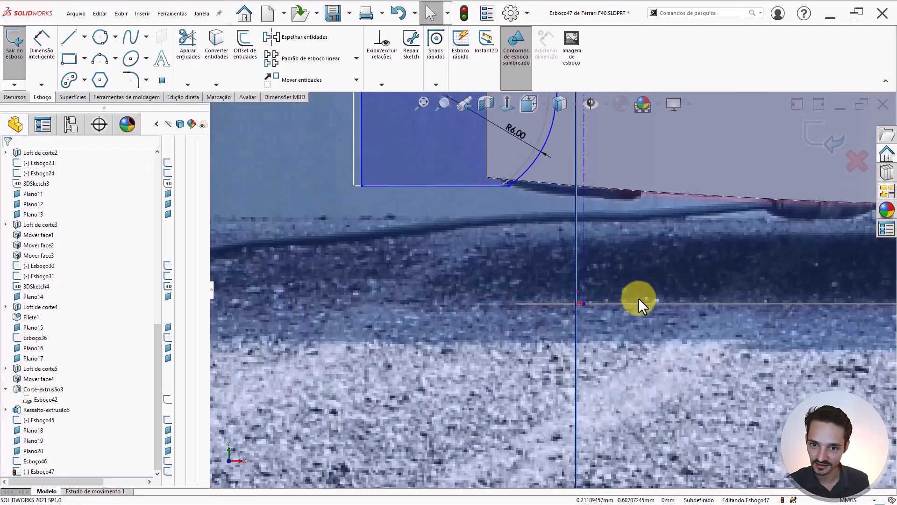
scroll(571, 236, "up", 1)
scroll(573, 236, "down", 2)
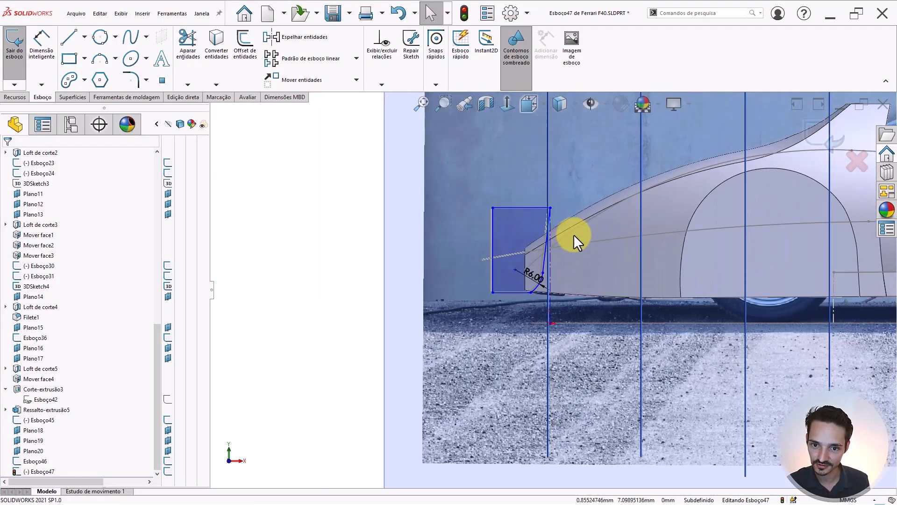
left_click(808, 136)
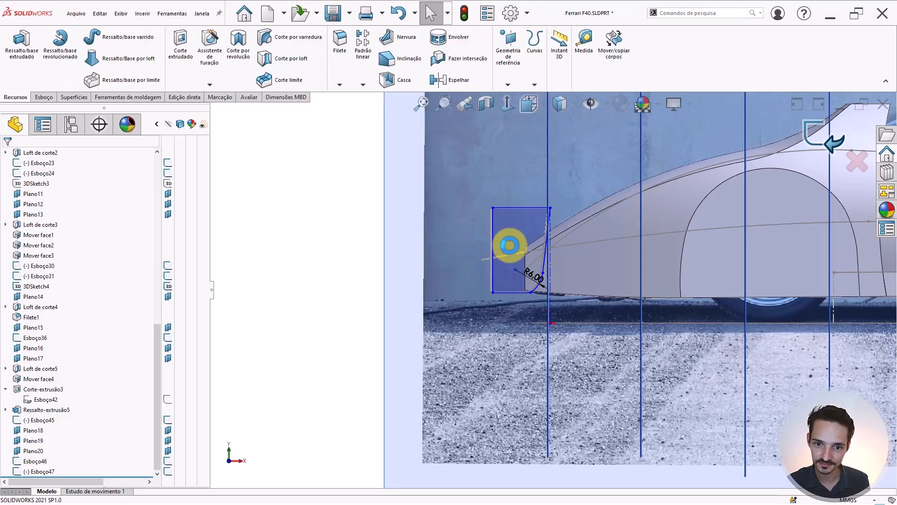
- Start sketch Esboço48 on Plano18 and place a single sketch point in it
scroll(365, 256, "up", 3)
middle_click_drag(514, 255, 478, 305)
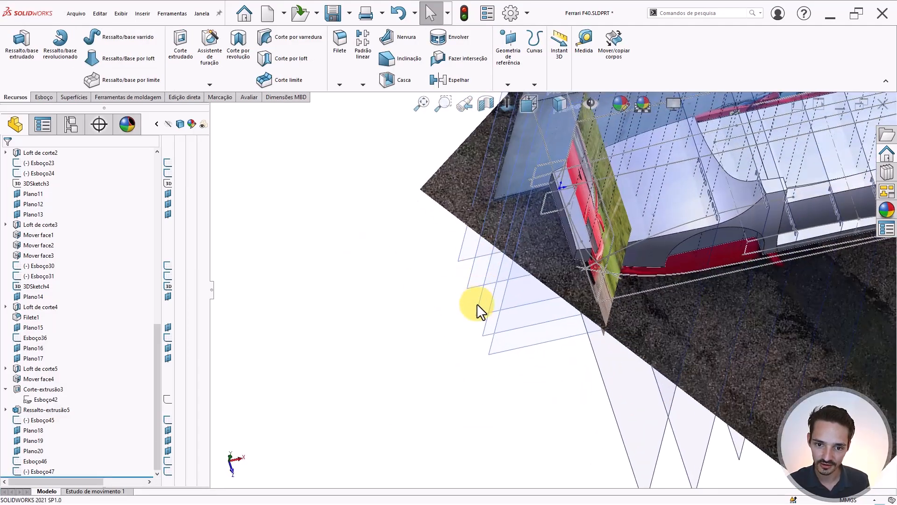
left_click(480, 305)
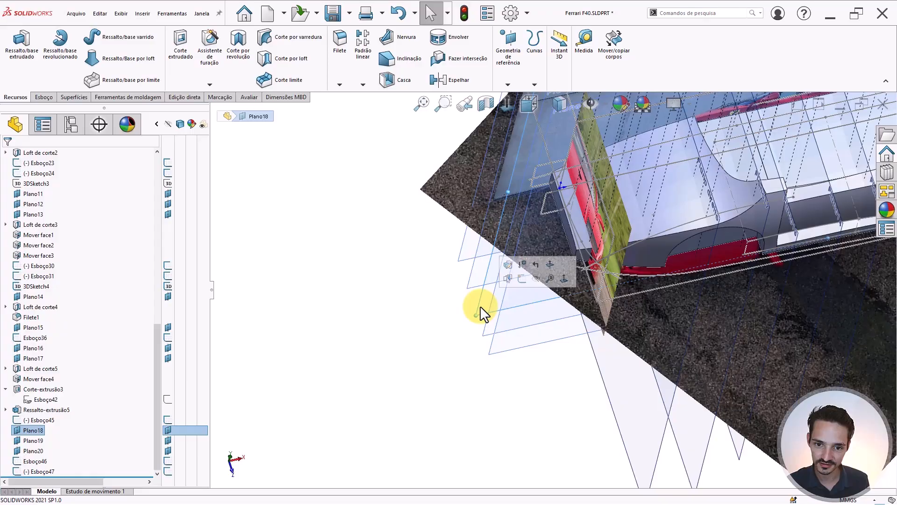
left_click(523, 278)
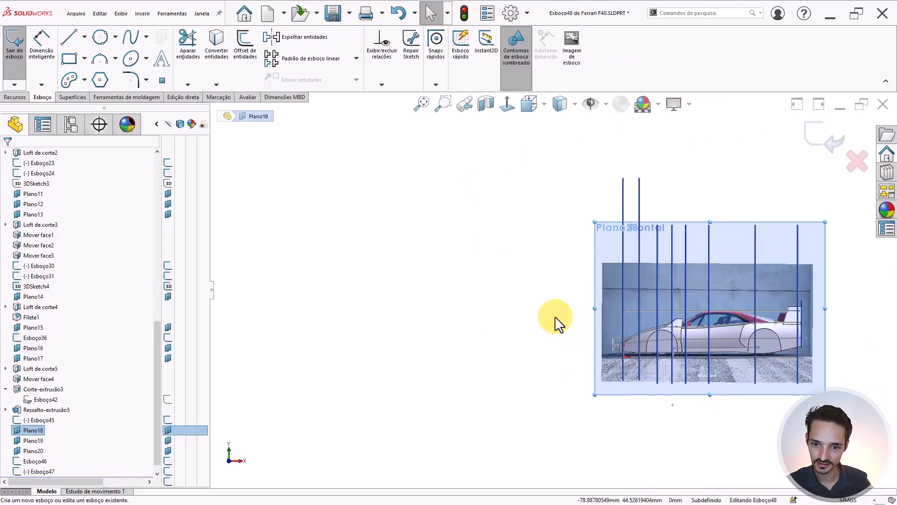
scroll(561, 336, "down", 5)
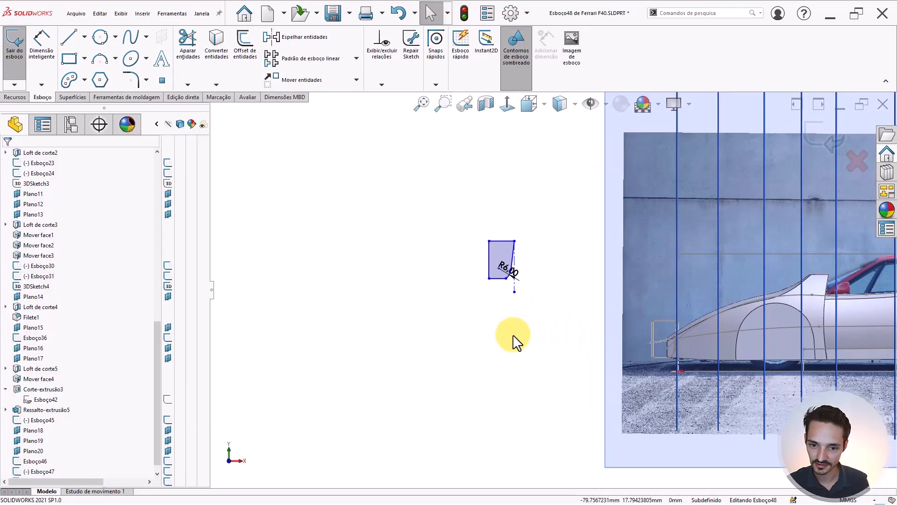
right_click_drag(514, 341, 569, 349)
left_click(569, 348)
key("Escape")
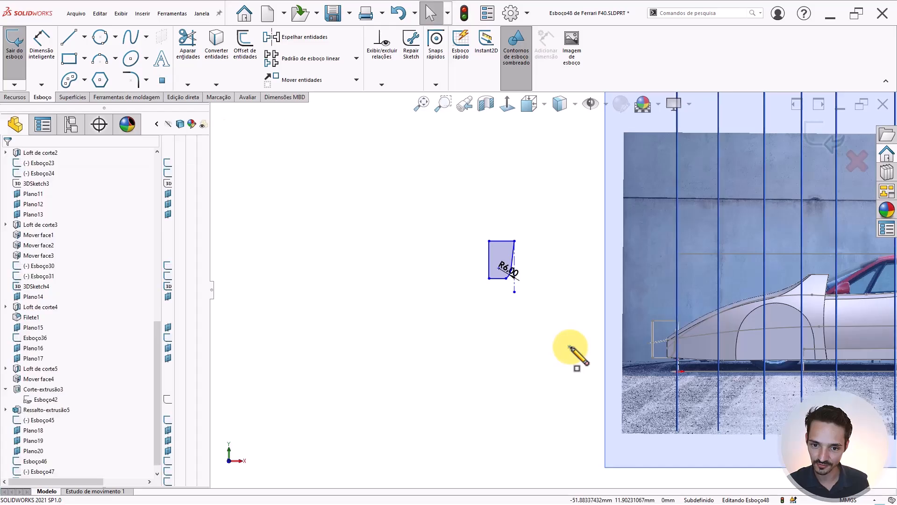
- Pierce the new point onto the Arco1@Esboço45 arc
scroll(677, 330, "up", 2)
mouse_move(541, 325)
middle_mouse_down()
mouse_move(675, 411)
mouse_move(615, 327)
mouse_move(624, 310)
middle_mouse_up()
scroll(624, 310, "down", 5)
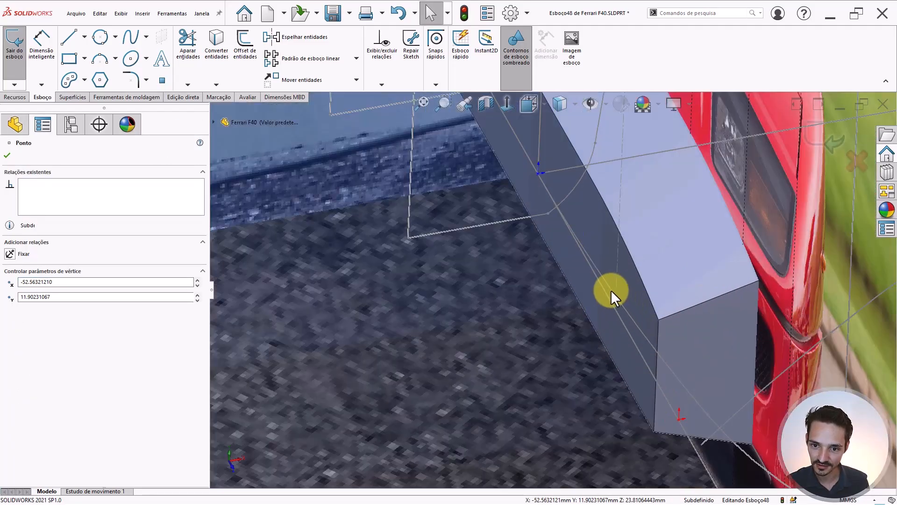
left_click(609, 287, "ctrl")
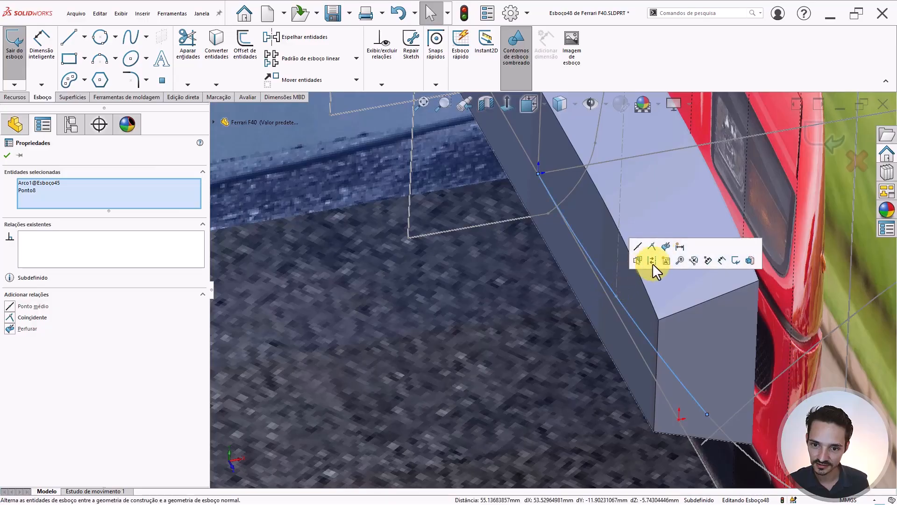
scroll(624, 318, "up", 1)
key("Escape")
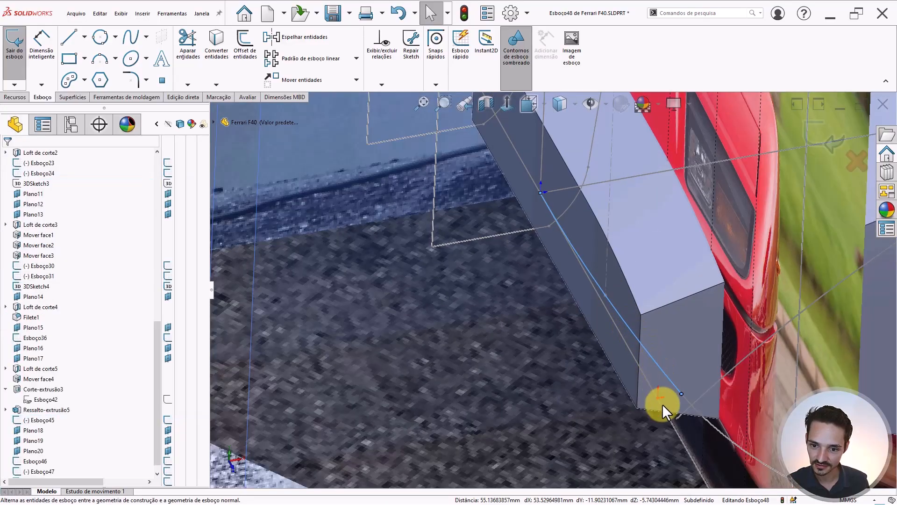
- Check the sketch point's relations, then view Esboço48 Normal To (Ctrl+8)
left_click(680, 394)
mouse_move(679, 393)
middle_mouse_down()
mouse_move(587, 344)
mouse_move(590, 455)
mouse_move(585, 322)
middle_mouse_up()
scroll(585, 323, "up", 5)
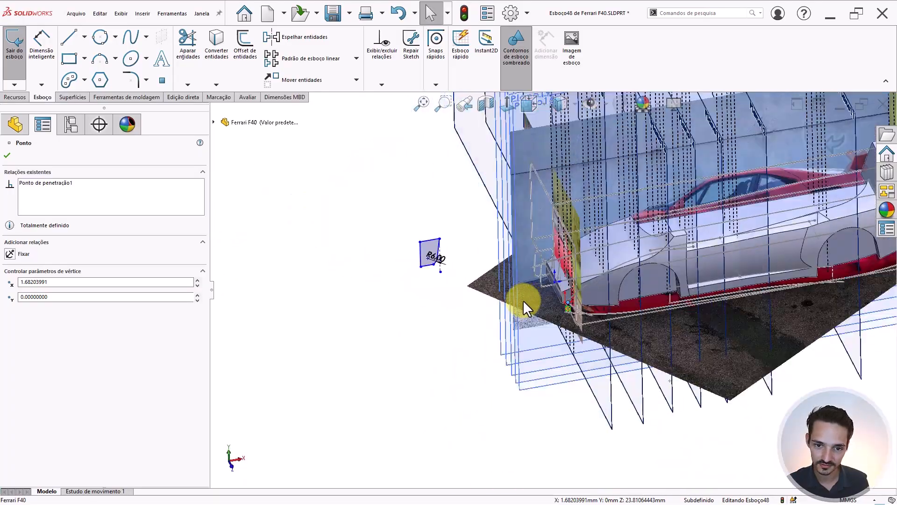
left_click(443, 319)
key("ctrl+8")
scroll(663, 356, "down", 8)
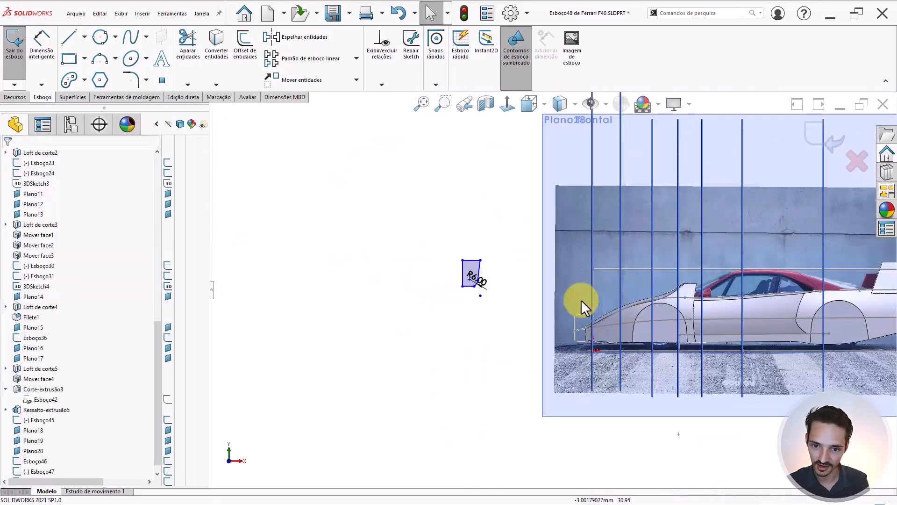
scroll(579, 296, "down", 4)
- Move the R6.00 profile lines and arc from their base point onto the pierced point
left_click_drag(366, 286, 308, 201)
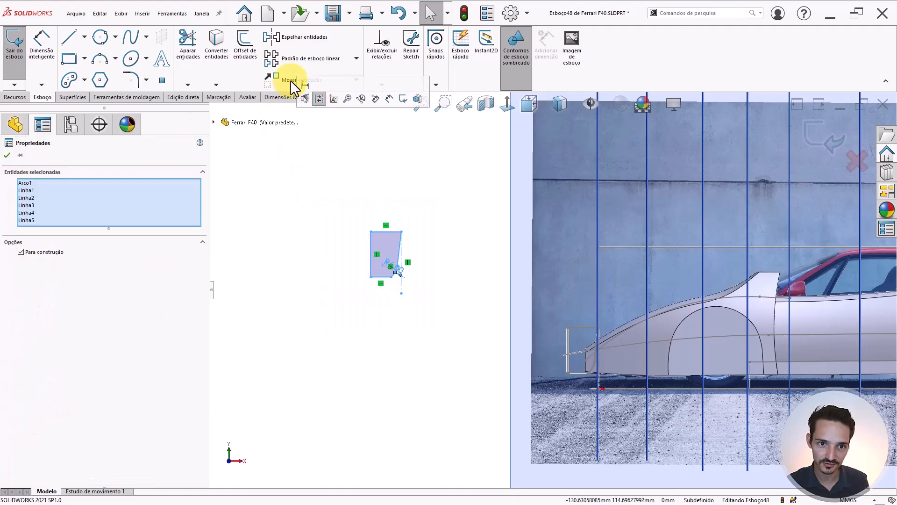
left_click(290, 80)
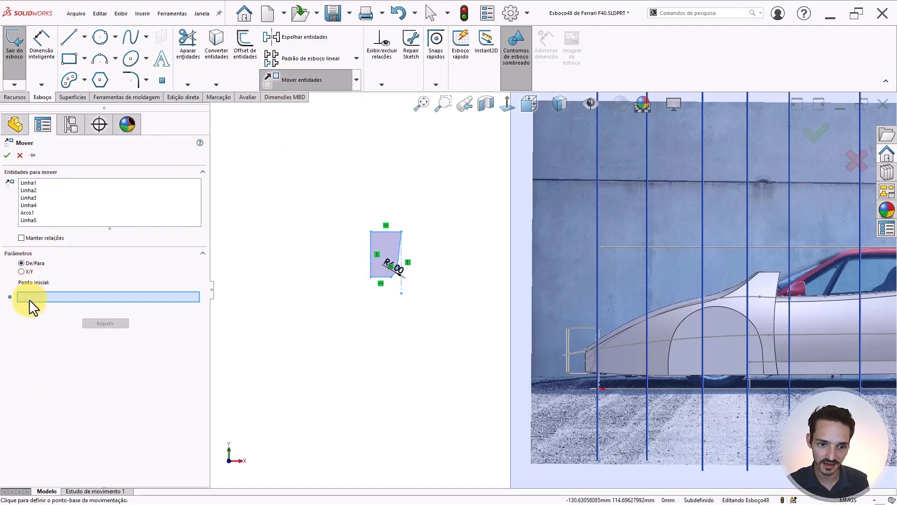
left_click(410, 291)
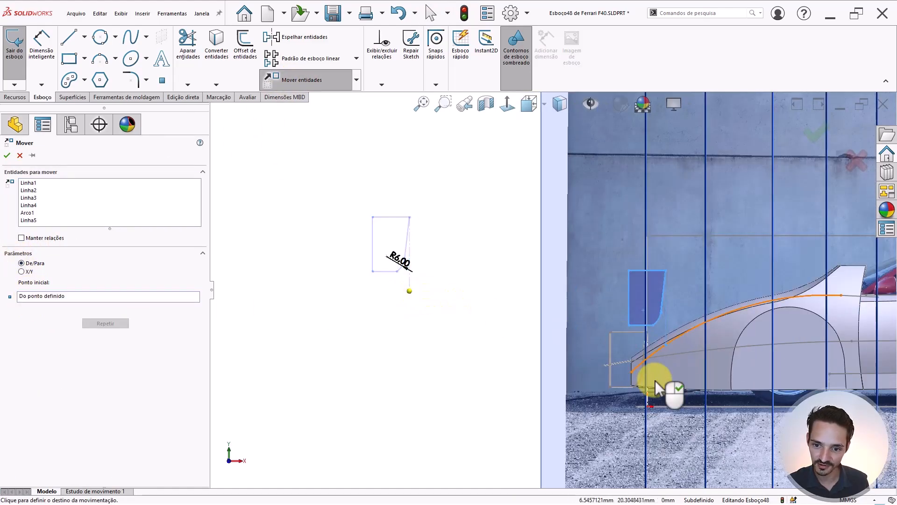
scroll(655, 381, "down", 10)
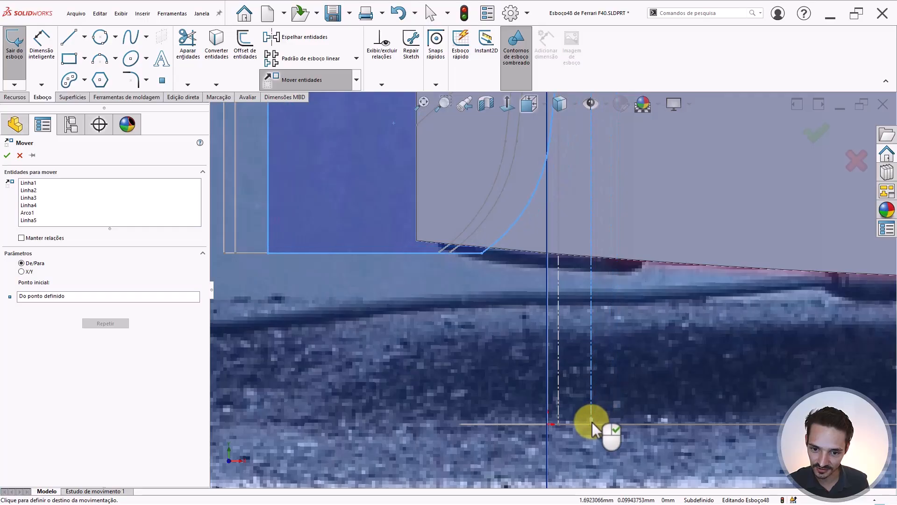
left_click(588, 400)
scroll(587, 400, "up", 5)
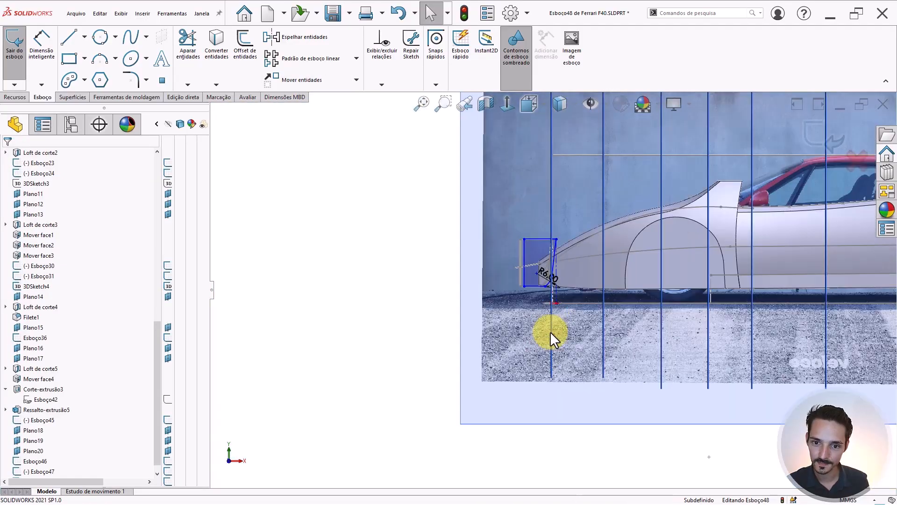
mouse_move(551, 332)
middle_mouse_down()
mouse_move(543, 276)
mouse_move(554, 366)
mouse_move(380, 340)
middle_mouse_up()
- Inspect the moved profile against the car's lower-edge arc, then exit Esboço48
scroll(514, 221, "down", 4)
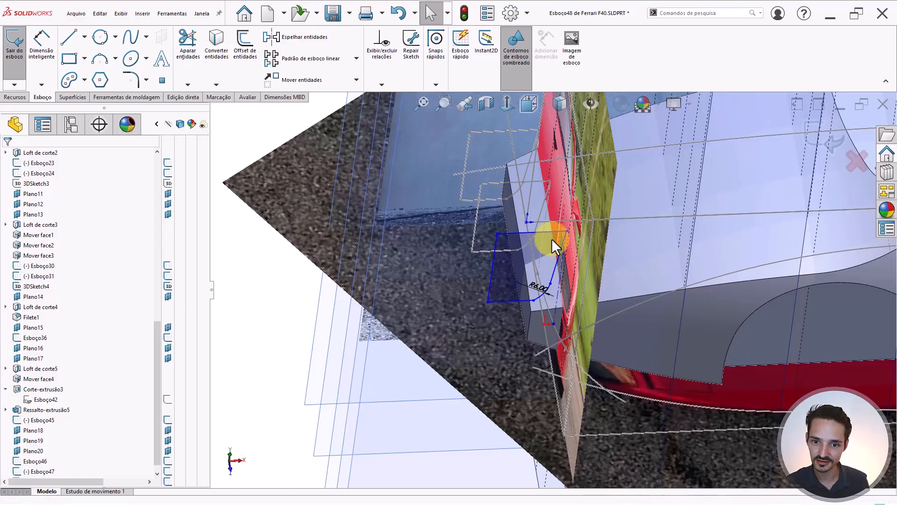
mouse_move(544, 237)
middle_mouse_down()
mouse_move(587, 293)
mouse_move(587, 260)
mouse_move(526, 165)
middle_mouse_up()
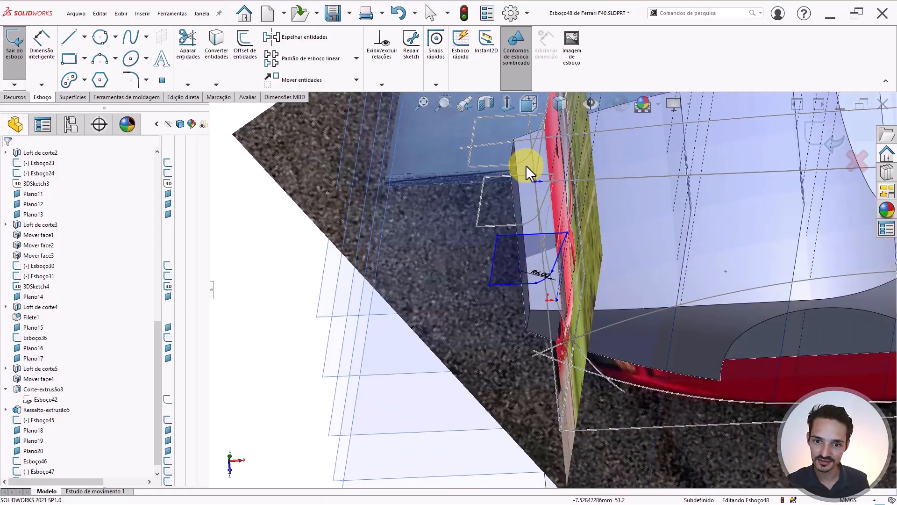
left_click(580, 346)
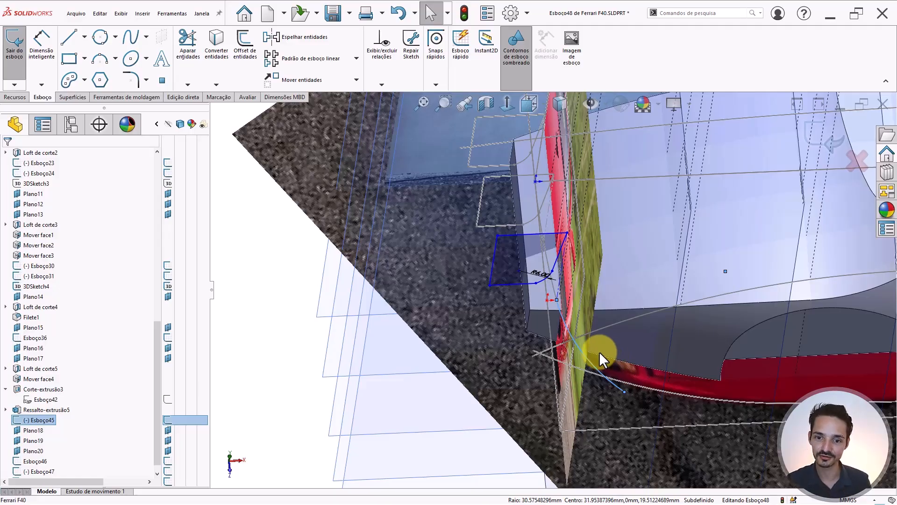
mouse_move(568, 311)
middle_mouse_down()
mouse_move(537, 274)
mouse_move(593, 255)
mouse_move(546, 279)
middle_mouse_up()
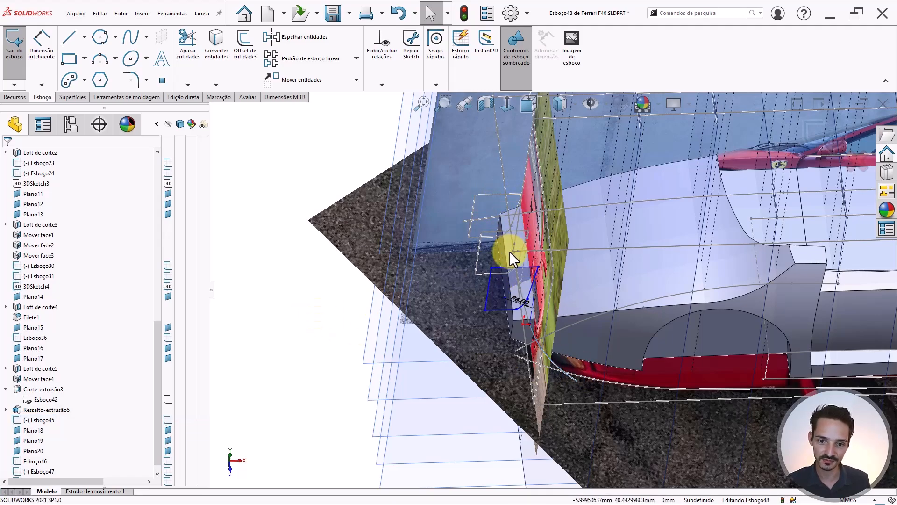
middle_click_drag(533, 323, 514, 282)
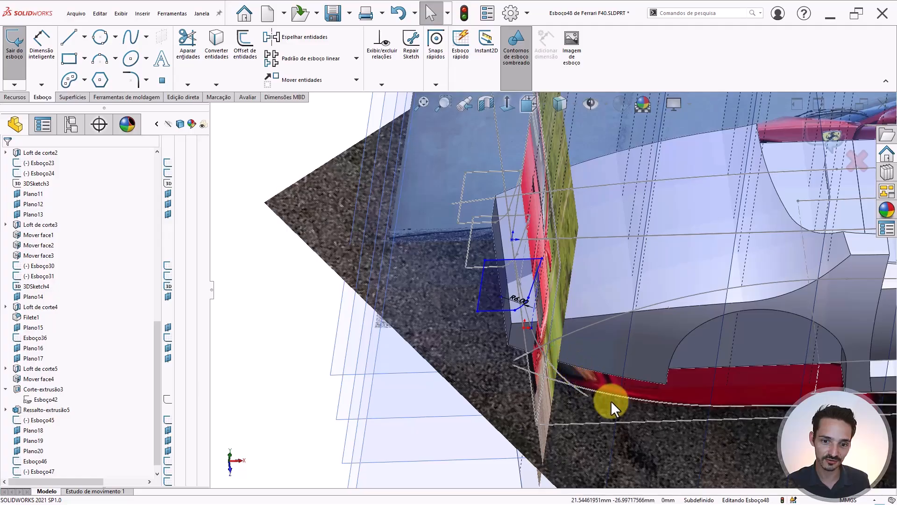
mouse_move(538, 317)
middle_mouse_down()
mouse_move(537, 266)
mouse_move(528, 361)
middle_mouse_up()
scroll(532, 360, "down", 5)
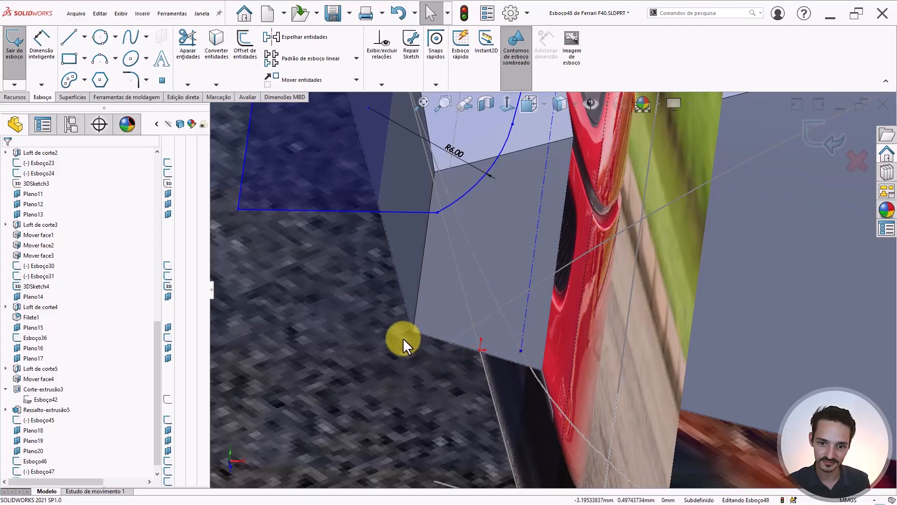
scroll(403, 338, "up", 5)
scroll(467, 290, "up", 5)
scroll(491, 299, "up", 2)
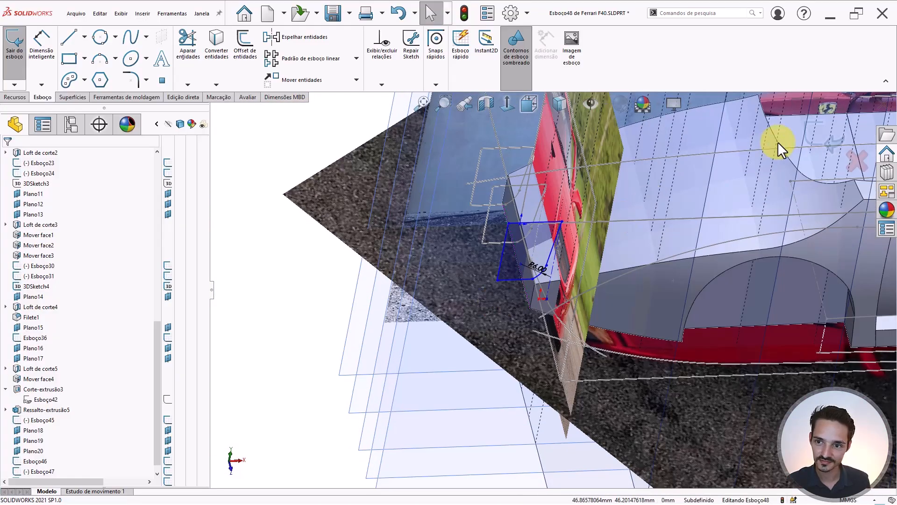
double_click(447, 301)
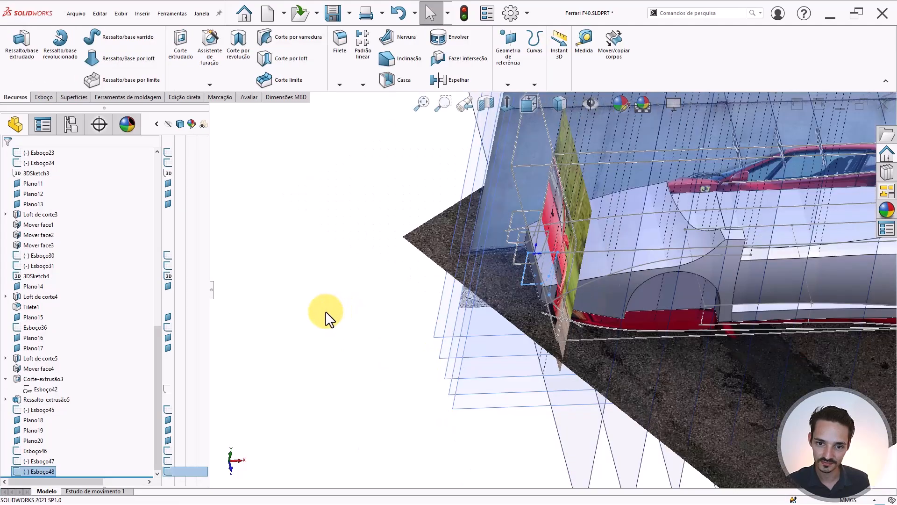
- Face Plano19 and place a sketch point in Esboço49
middle_click_drag(517, 304, 506, 406)
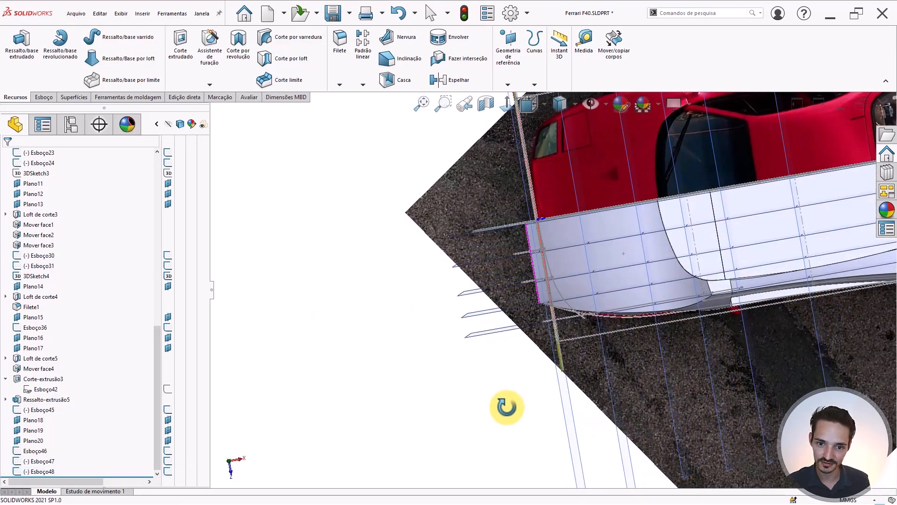
left_click(472, 313)
key("ctrl+8")
scroll(673, 343, "down", 4)
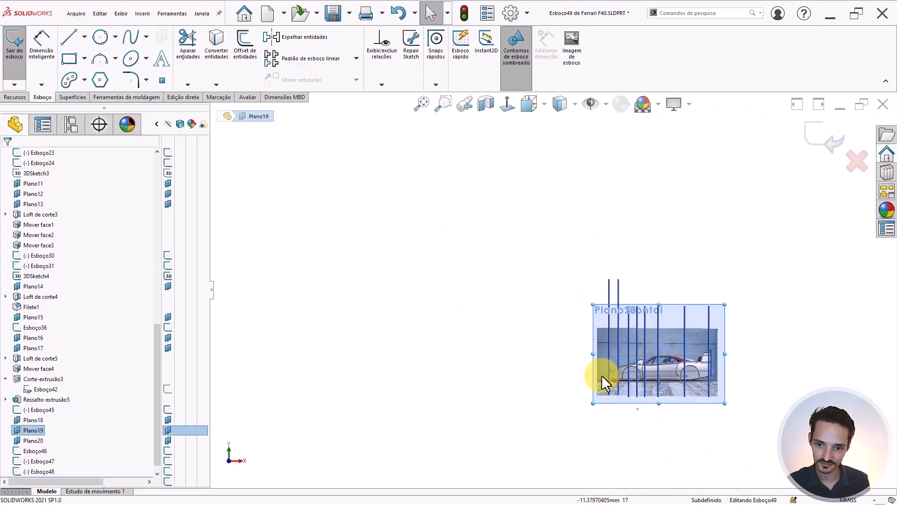
scroll(601, 375, "down", 4)
left_click(487, 300)
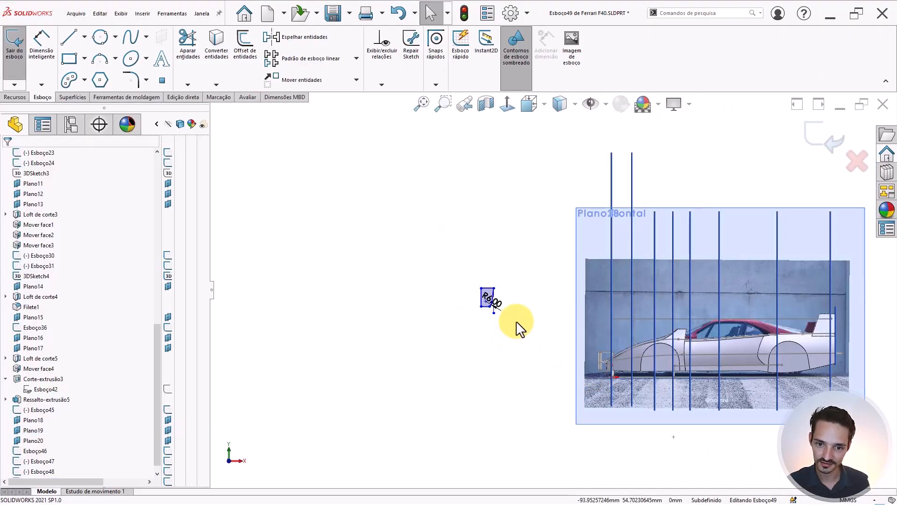
right_click_drag(514, 320, 550, 340)
left_click(550, 341)
key("Escape")
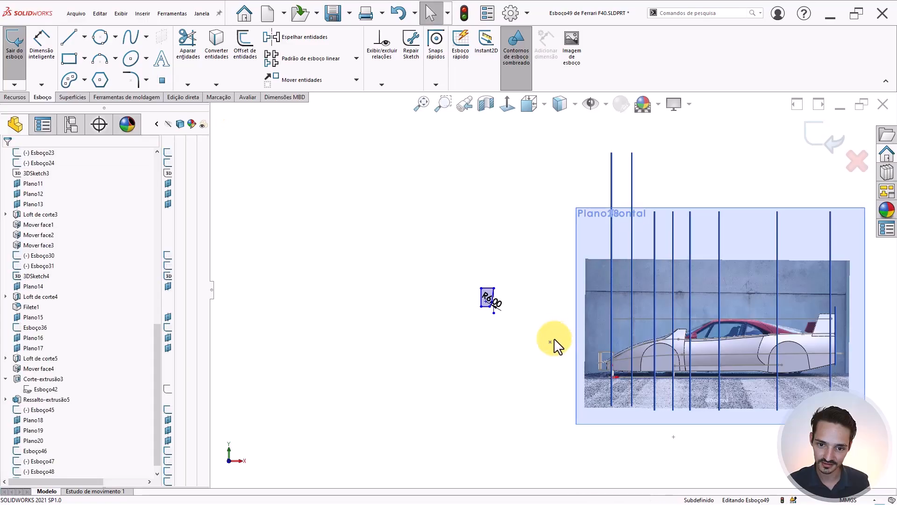
- Pierce the Esboço49 point onto the Esboço45 arc
mouse_move(637, 367)
middle_mouse_down()
mouse_move(647, 377)
mouse_move(637, 407)
middle_mouse_up()
scroll(605, 360, "down", 10)
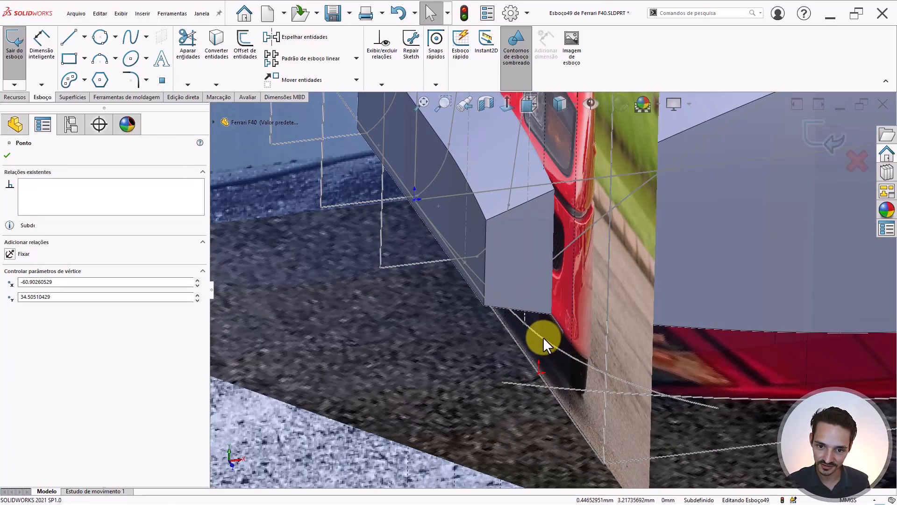
left_click(542, 338, "ctrl")
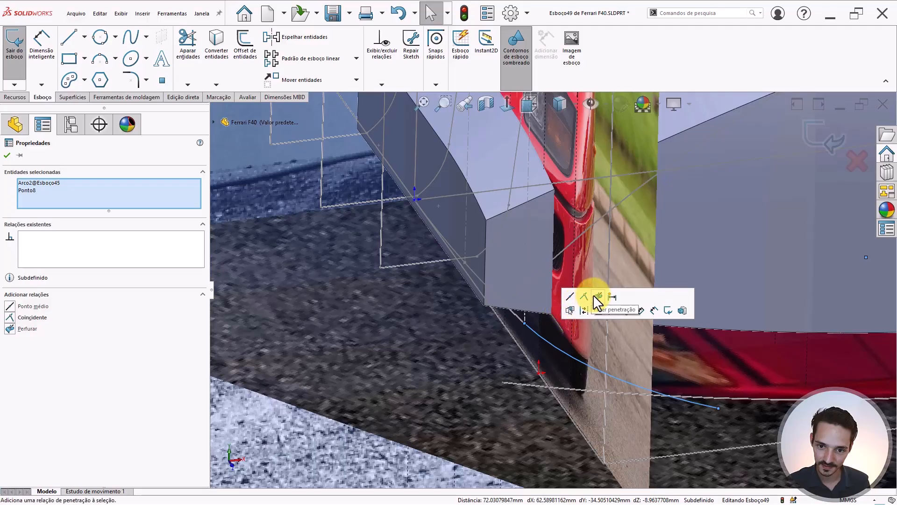
left_click(598, 297)
scroll(536, 322, "down", 8)
key("Escape")
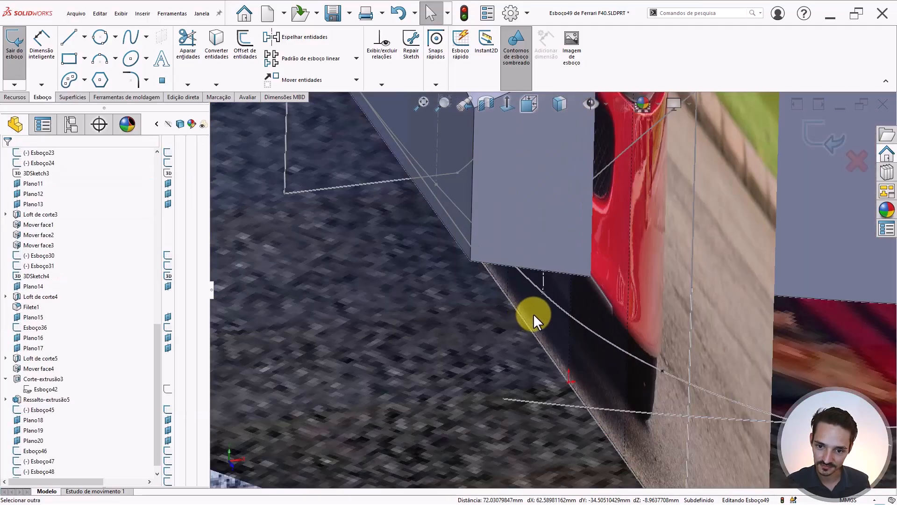
- Check the sketch point, then view Esboço49 face-on with Ctrl+8
middle_click_drag(534, 313, 618, 336)
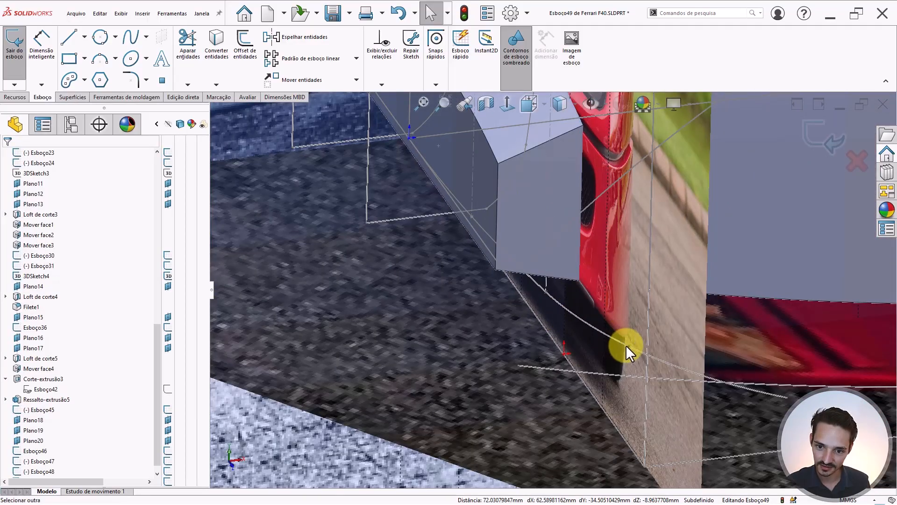
left_click(627, 344)
scroll(581, 371, "up", 7)
left_click(285, 318)
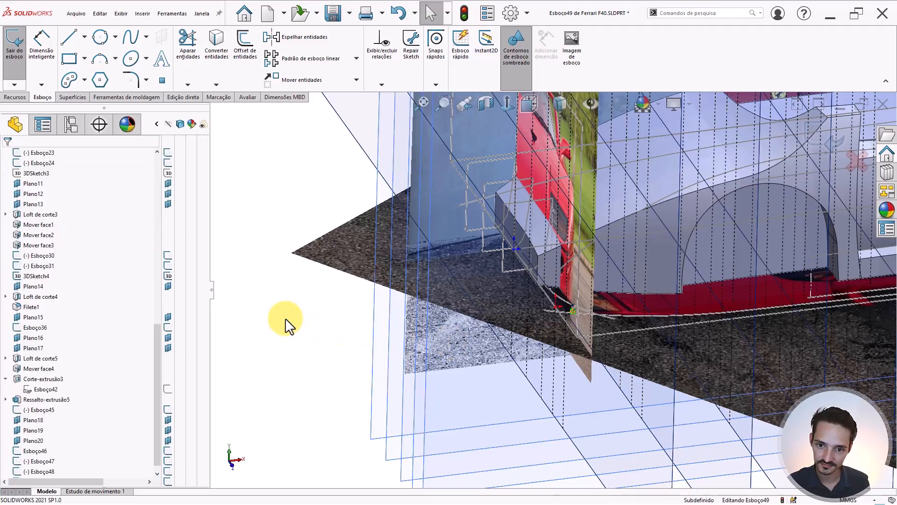
scroll(540, 287, "up", 6)
key("ctrl+8")
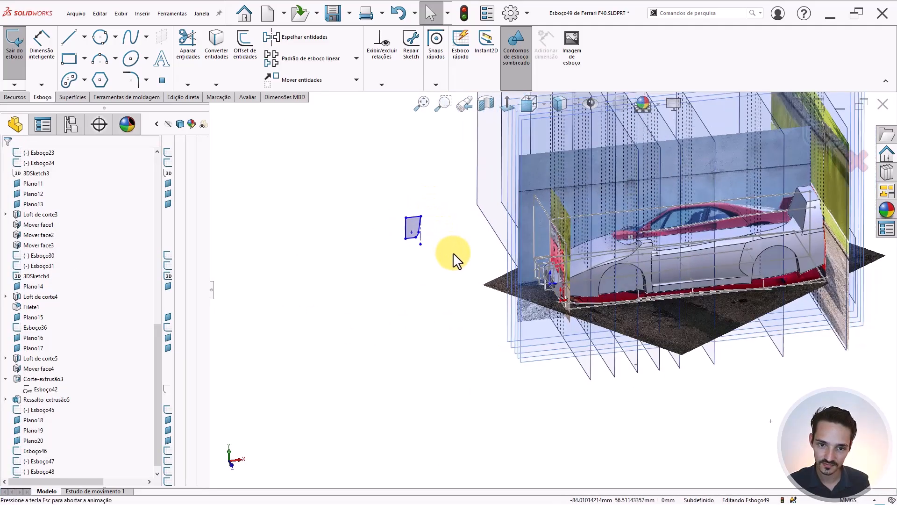
scroll(621, 331, "down", 5)
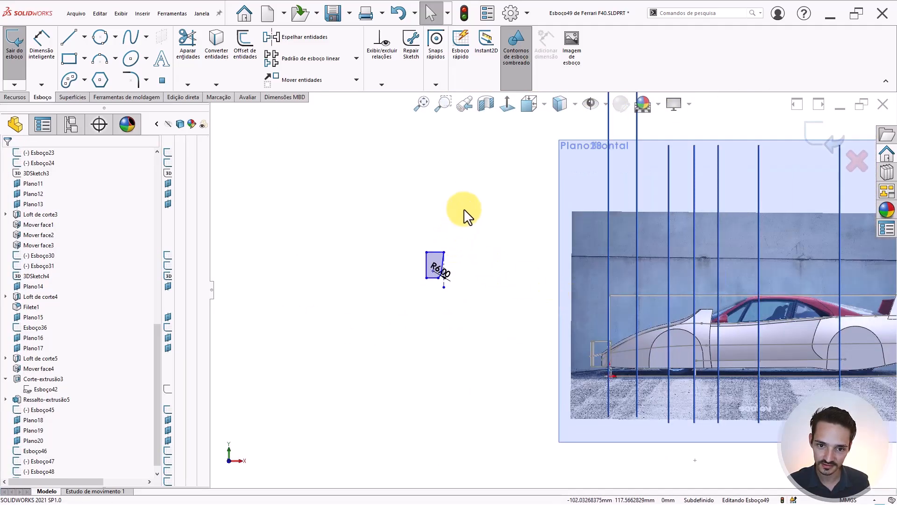
- Move the small corner profile from its construction line end to the car's front lower edge
left_click_drag(464, 209, 387, 324)
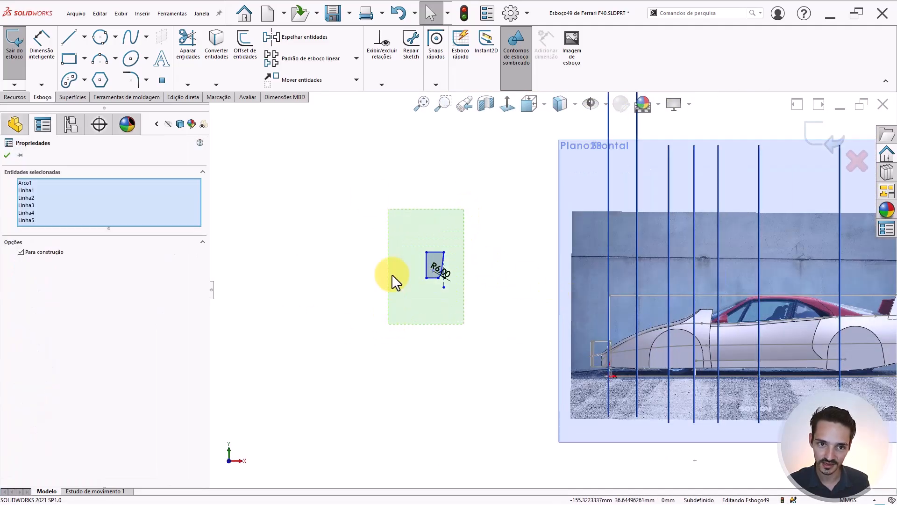
left_click(280, 77)
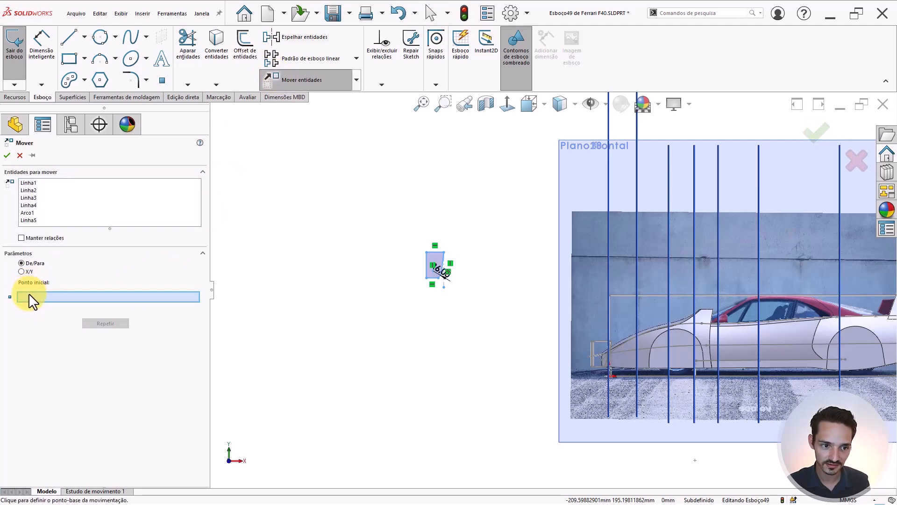
scroll(427, 259, "down", 5)
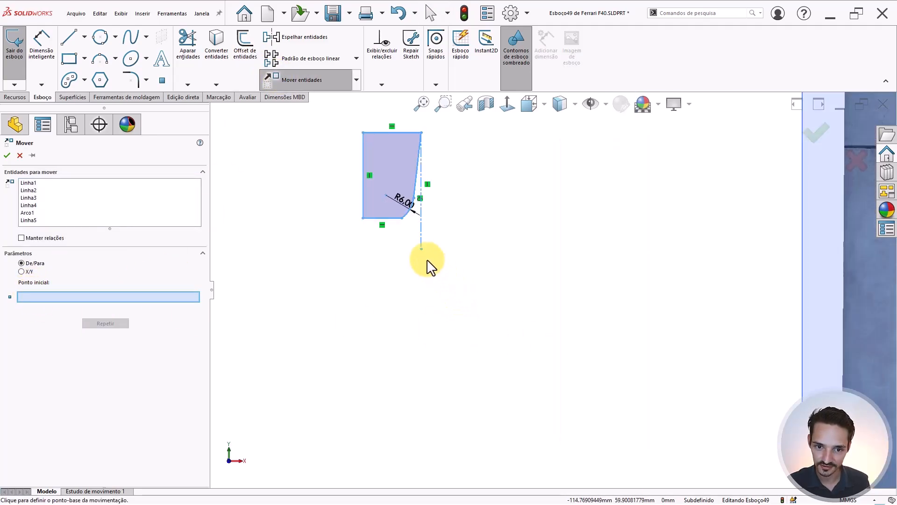
left_click(421, 248)
scroll(700, 349, "up", 2)
scroll(705, 389, "down", 2)
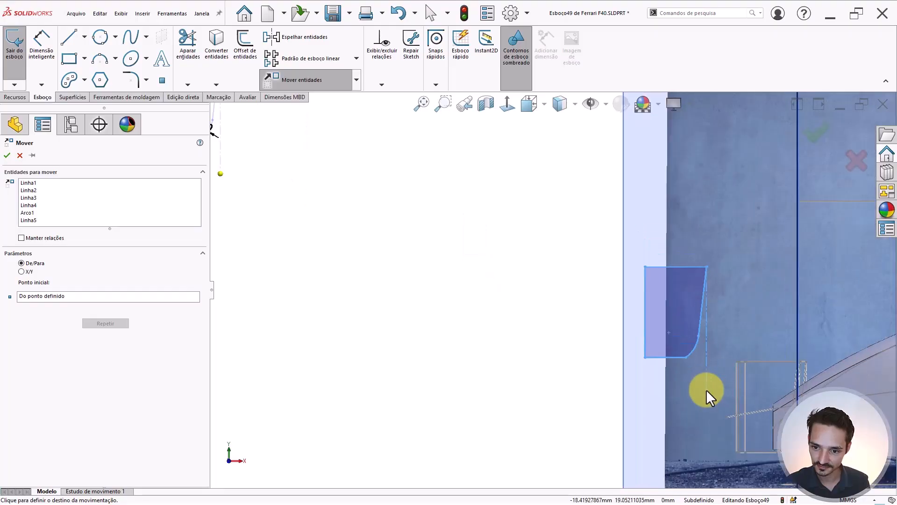
scroll(729, 402, "up", 2)
scroll(567, 325, "down", 6)
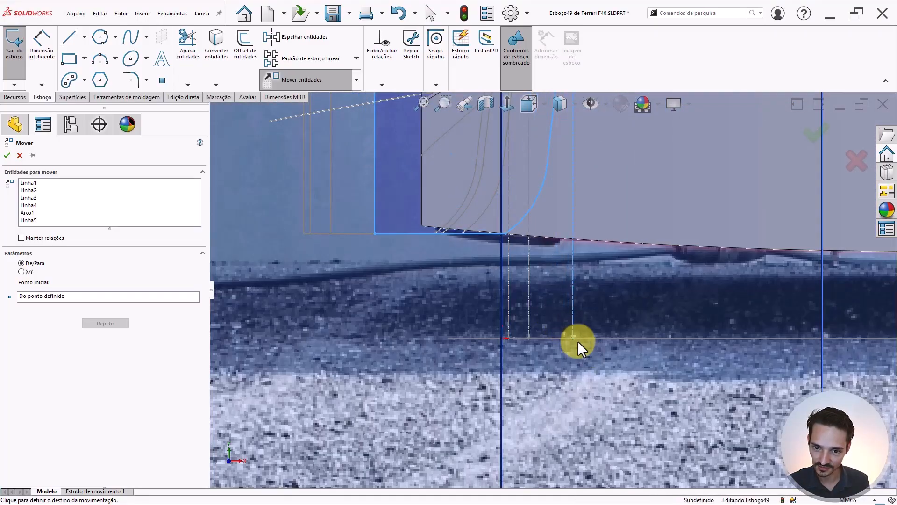
left_click(577, 341)
- Exit Esboço49 and orbit to inspect the car's lower edge
scroll(566, 319, "up", 3)
scroll(567, 319, "up", 2)
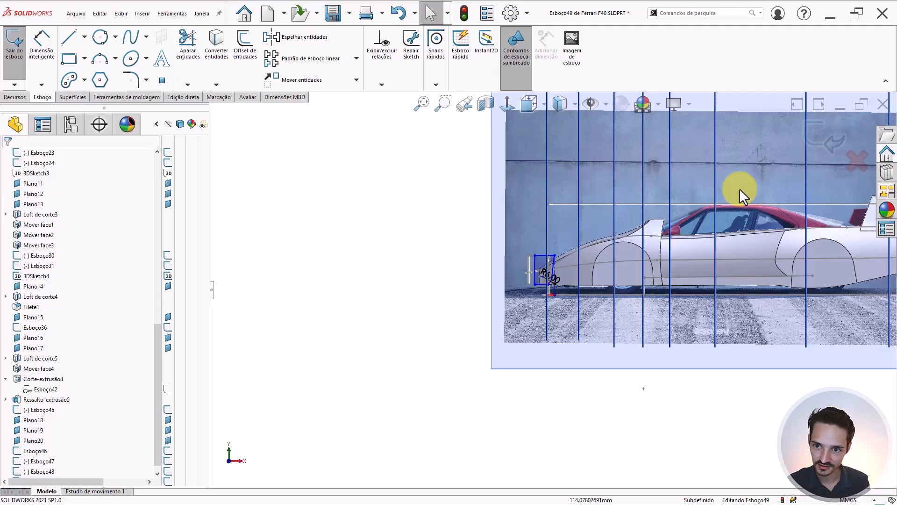
left_click(821, 136)
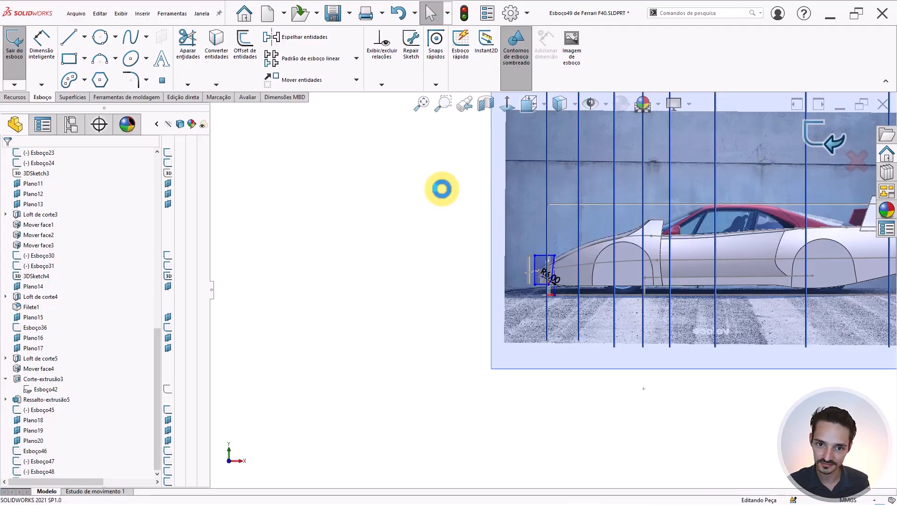
middle_click_drag(562, 256, 451, 347)
scroll(556, 248, "down", 6)
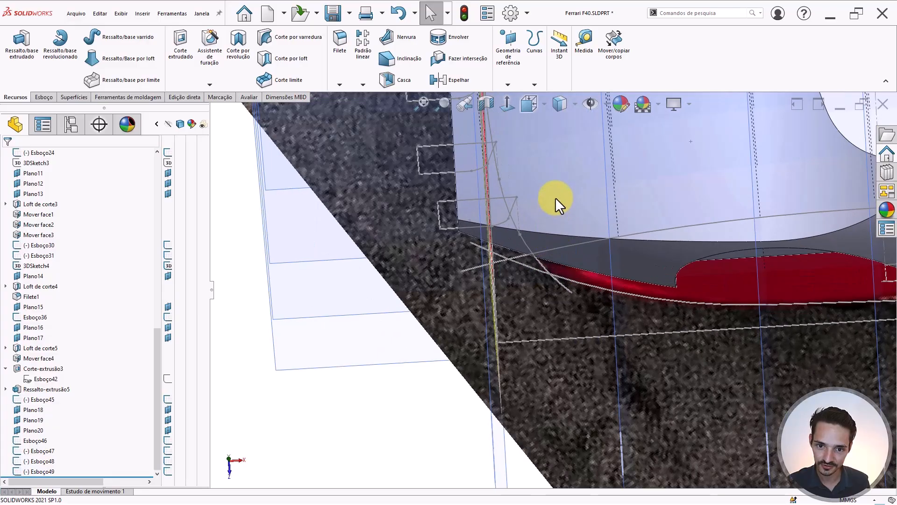
middle_click_drag(555, 197, 554, 230)
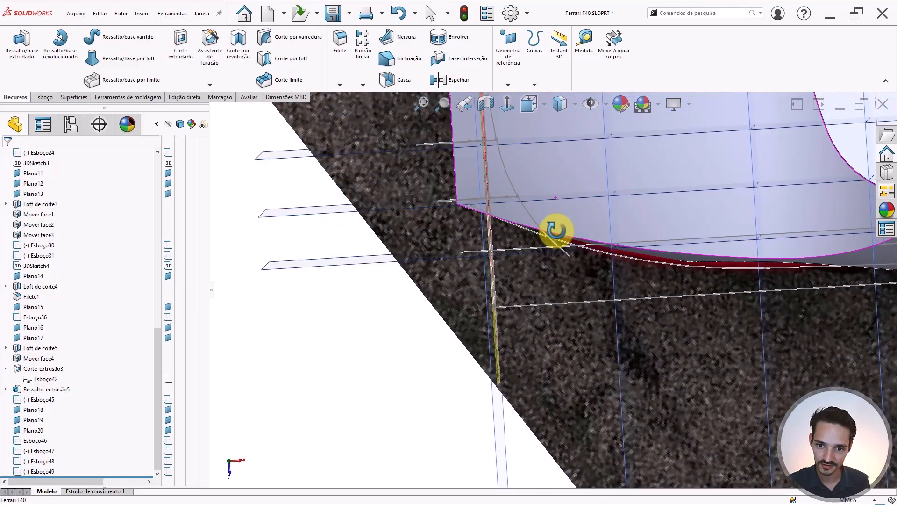
- Start sketch Esboço50 on Plano15 and place a sketch point
left_click(357, 257)
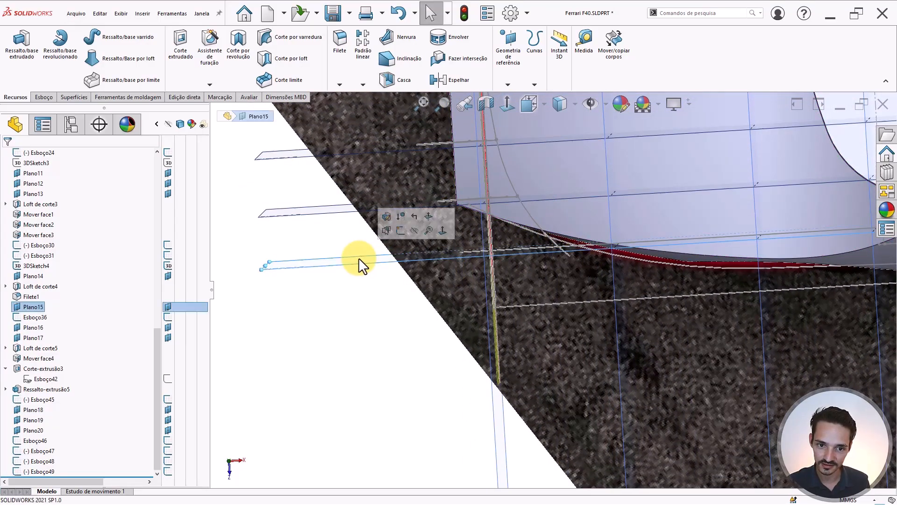
left_click(403, 230)
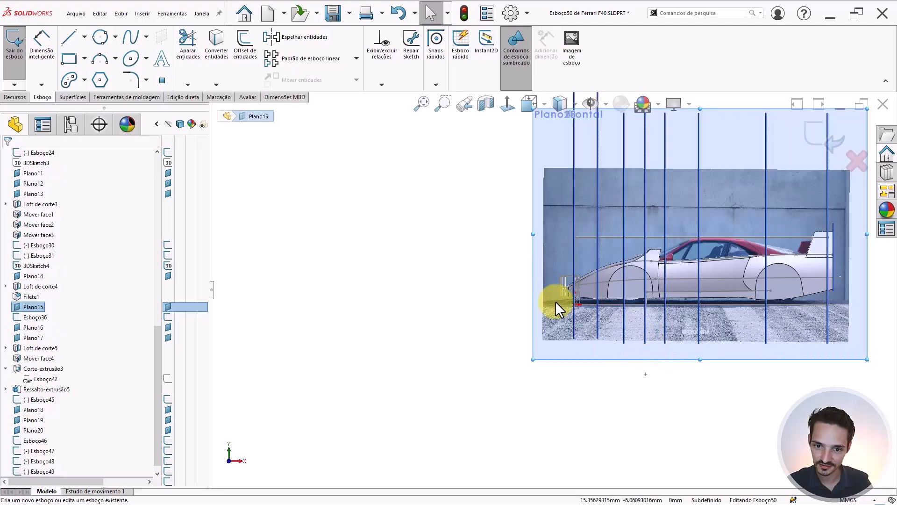
key("p")
left_click(518, 288)
key("Escape")
- Try piercing the point onto the Esboço45 arc and dismiss the invalid relation warning
left_click(613, 297)
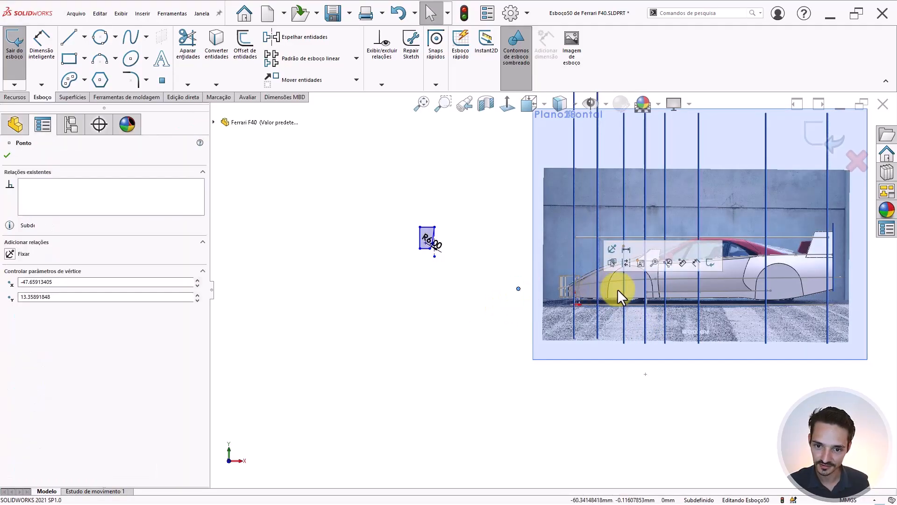
middle_click_drag(613, 297, 628, 374)
scroll(587, 301, "down", 10)
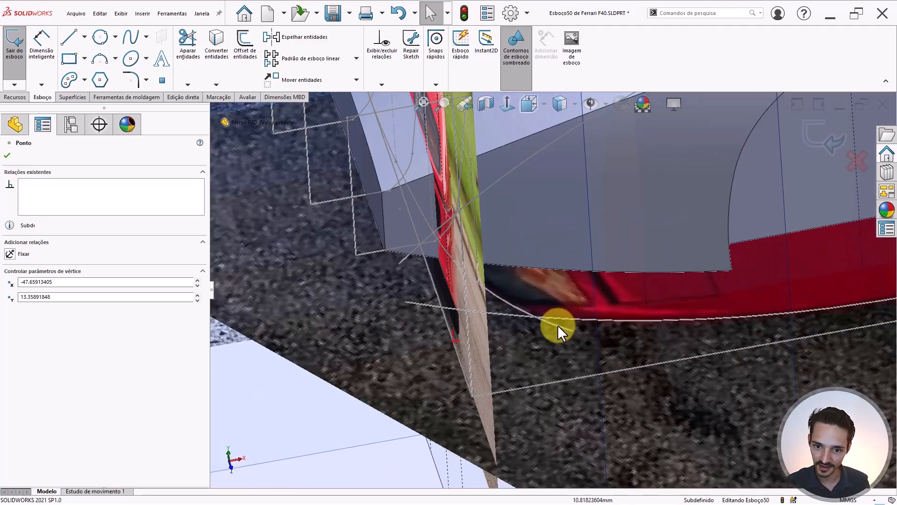
left_click(557, 324, "ctrl")
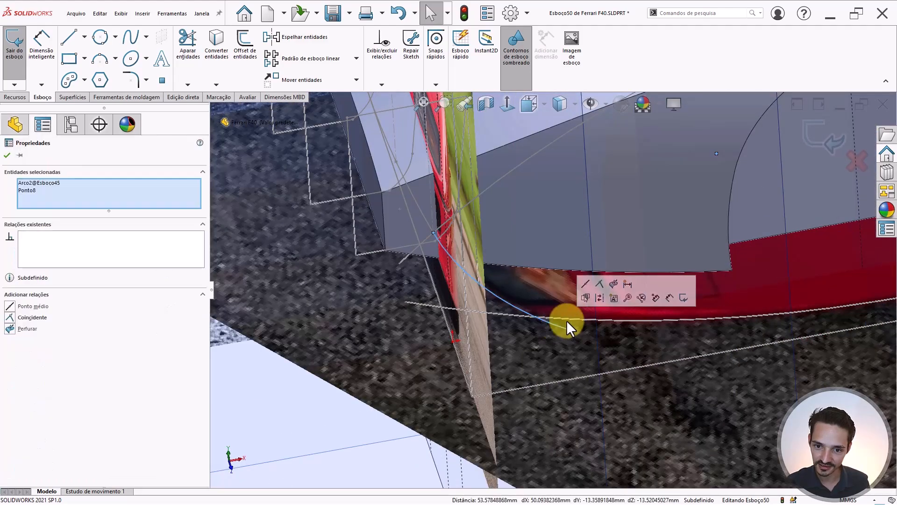
left_click(613, 284)
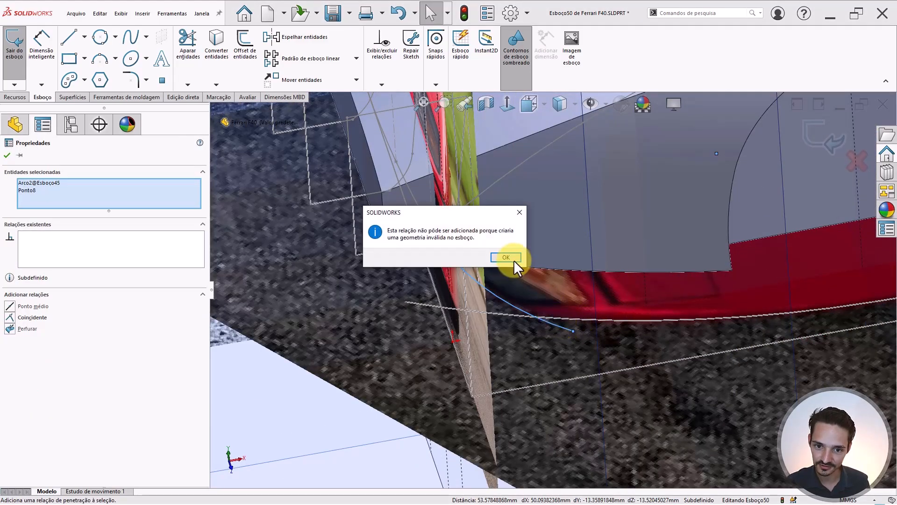
left_click(499, 257)
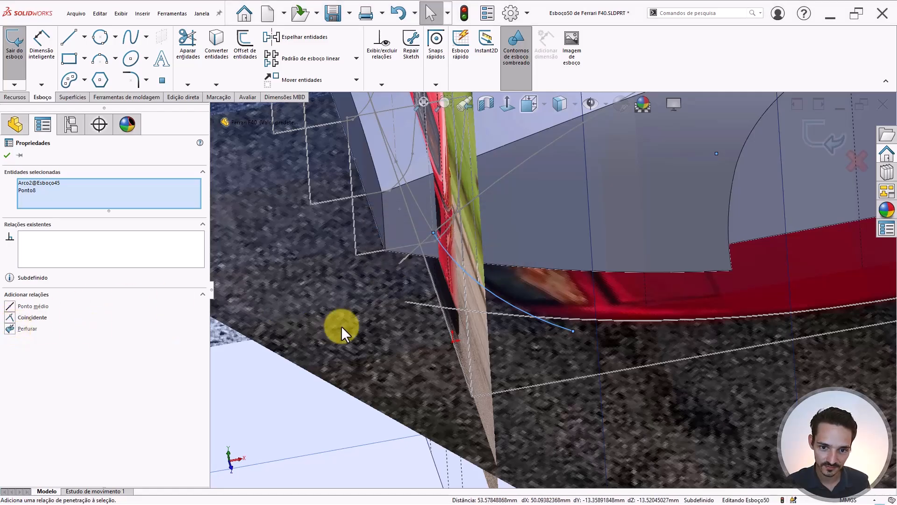
scroll(342, 326, "up", 4)
left_click(285, 323)
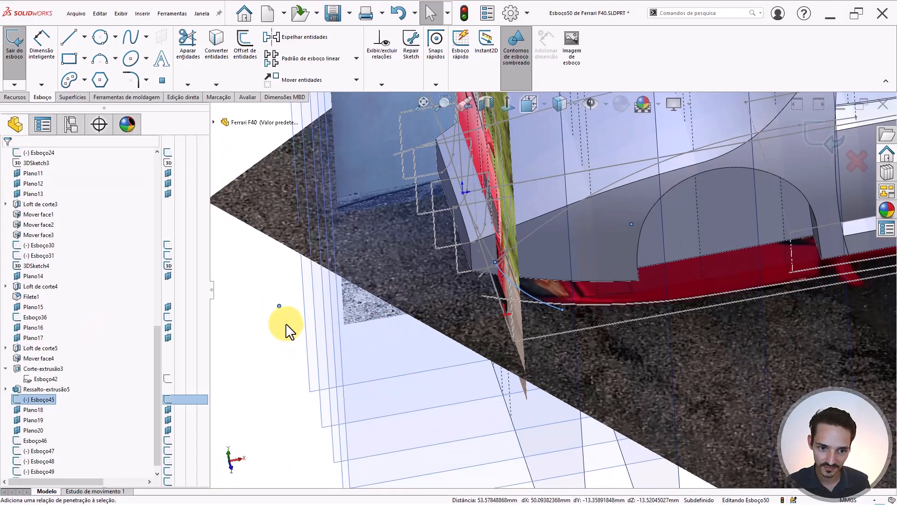
- Select the point with the Esboço45 arc again, then view Esboço50 Normal To (Ctrl+8)
left_click(492, 301)
mouse_move(492, 301)
middle_mouse_down()
mouse_move(537, 324)
mouse_move(534, 374)
mouse_move(545, 335)
middle_mouse_up()
scroll(529, 282, "down", 3)
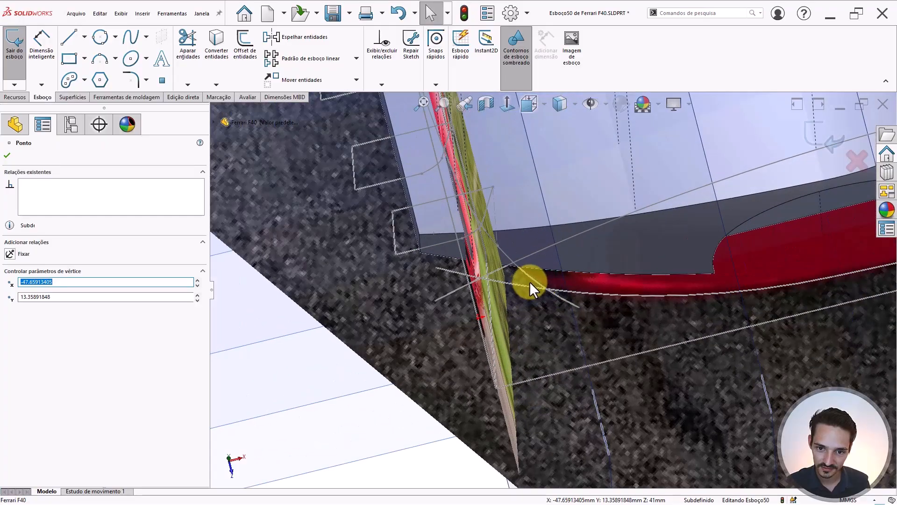
left_click(529, 277, "ctrl")
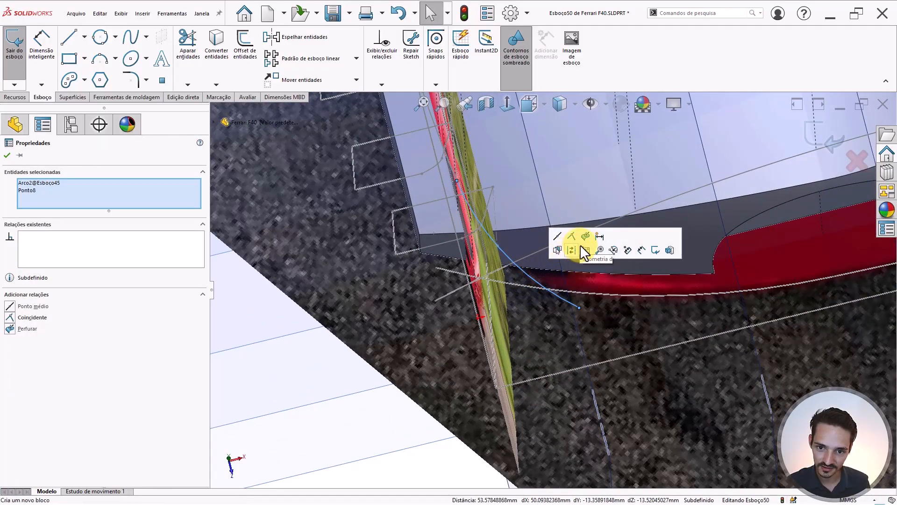
left_click(549, 297)
scroll(559, 295, "down", 2)
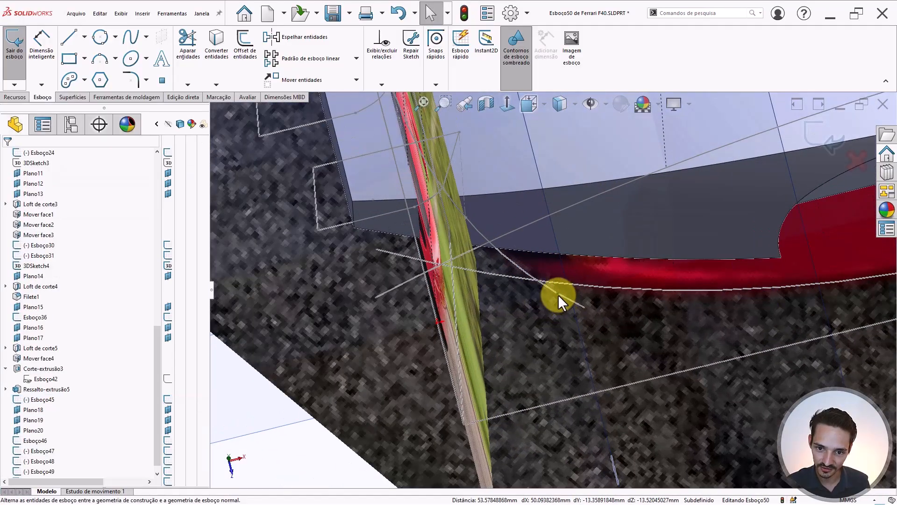
scroll(555, 293, "up", 5)
middle_click_drag(471, 305, 445, 199)
key("ctrl+8")
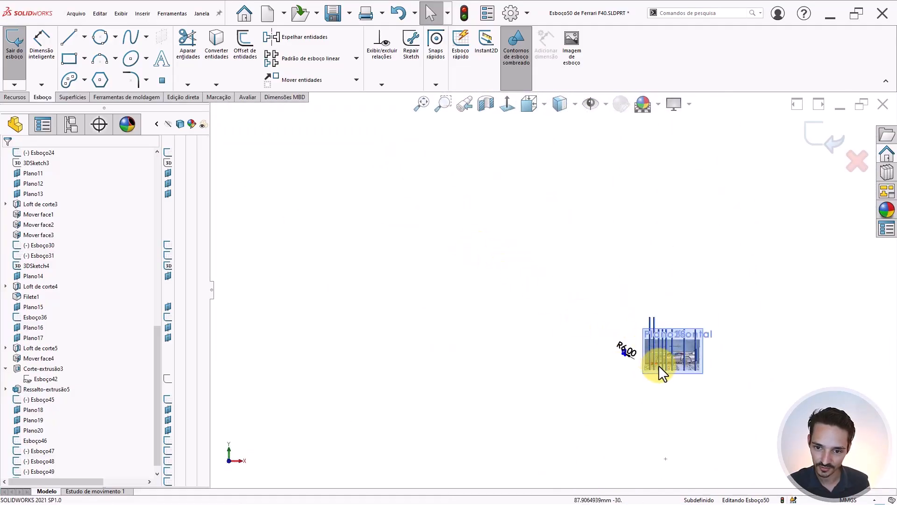
- Move the Esboço50 R6.00 profile from its corner onto the car's front lower edge
scroll(658, 366, "down", 7)
scroll(583, 320, "down", 3)
left_click_drag(518, 250, 414, 341)
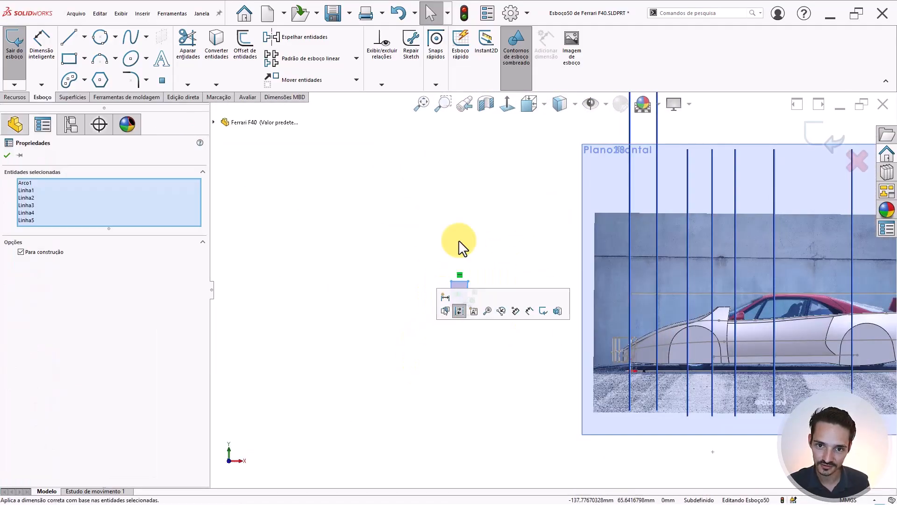
left_click(290, 80)
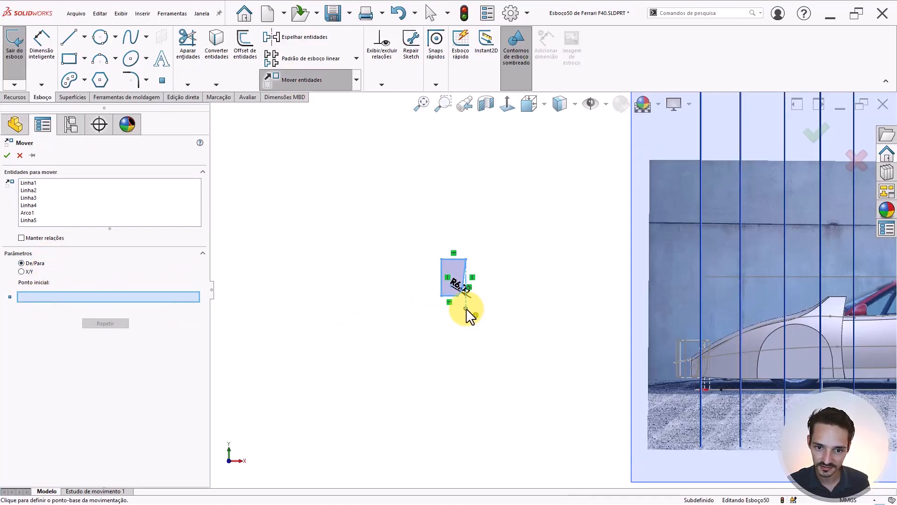
left_click(465, 308)
scroll(705, 385, "down", 8)
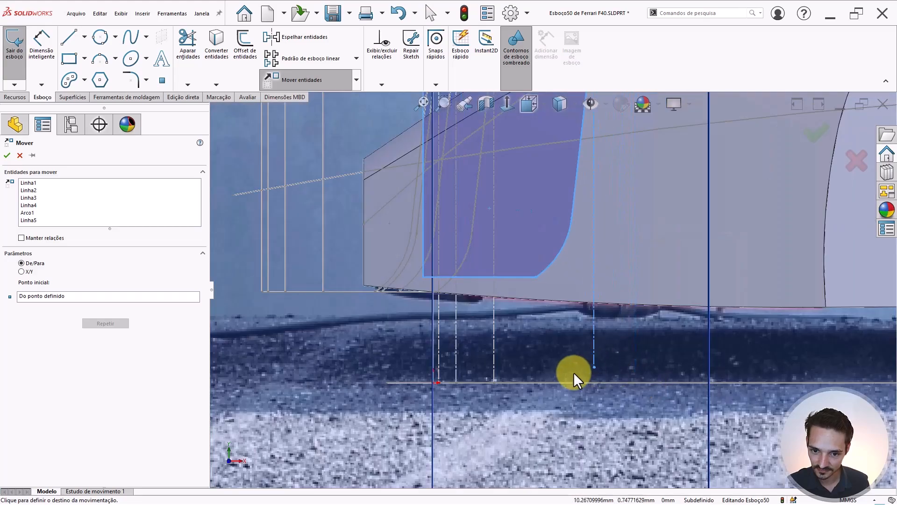
left_click(574, 378)
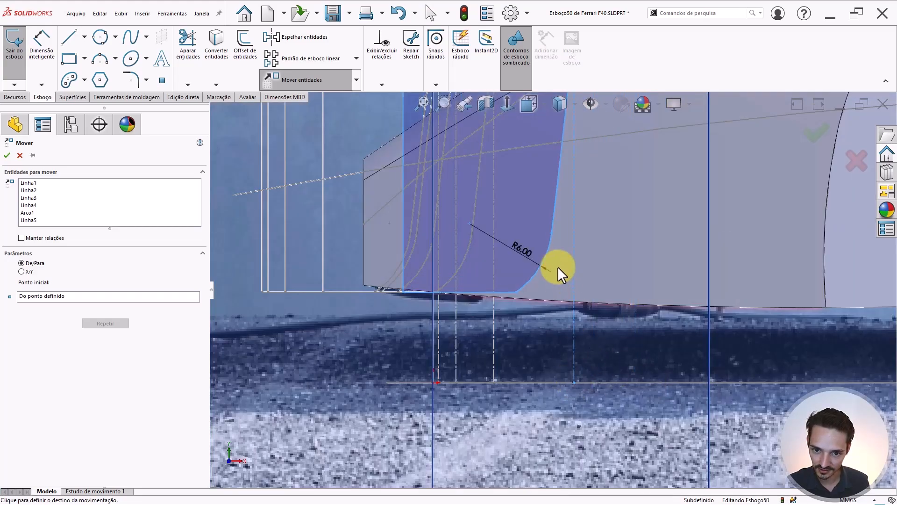
scroll(582, 243, "up", 3)
scroll(566, 224, "up", 2)
scroll(566, 224, "down", 4)
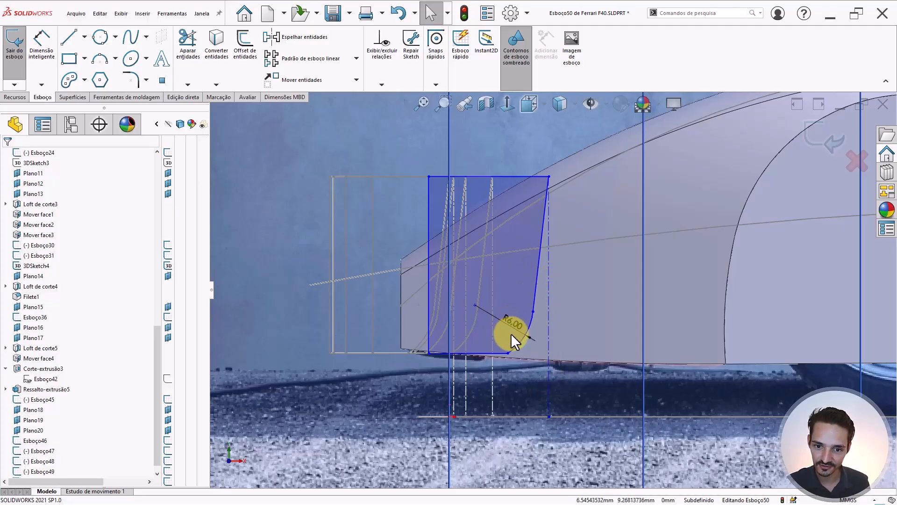
- Fix the profile's bottom line and right line in place
left_click(487, 351)
left_click(541, 310)
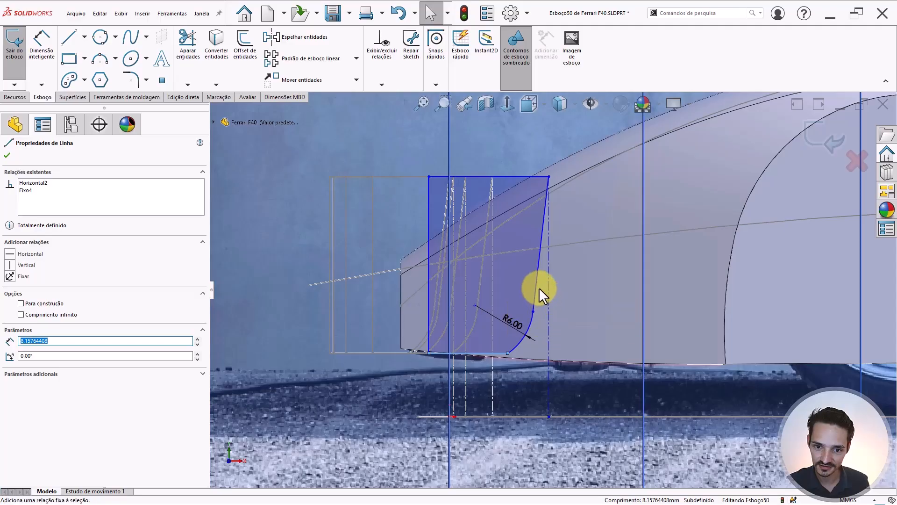
key("Escape")
left_click(536, 275)
left_click(595, 230)
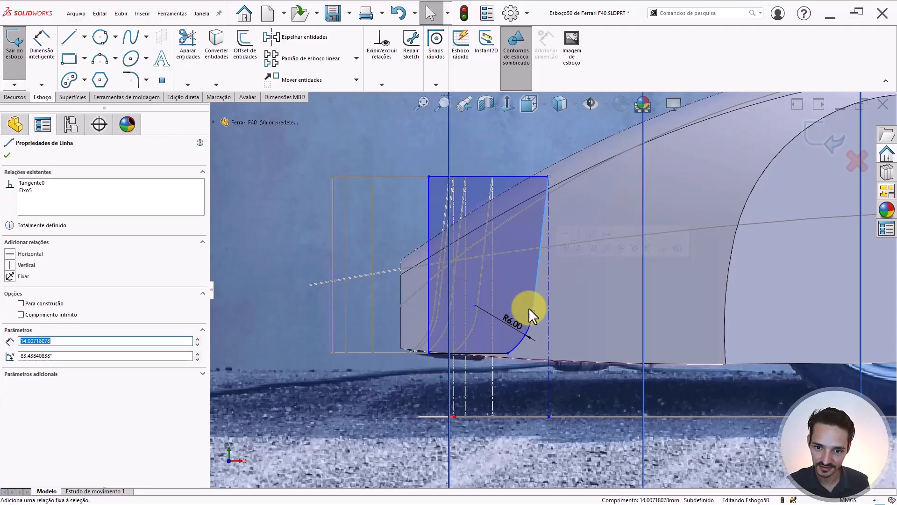
key("Escape")
- Fix the endpoint where the R6.00 arc meets the line
left_click(533, 312)
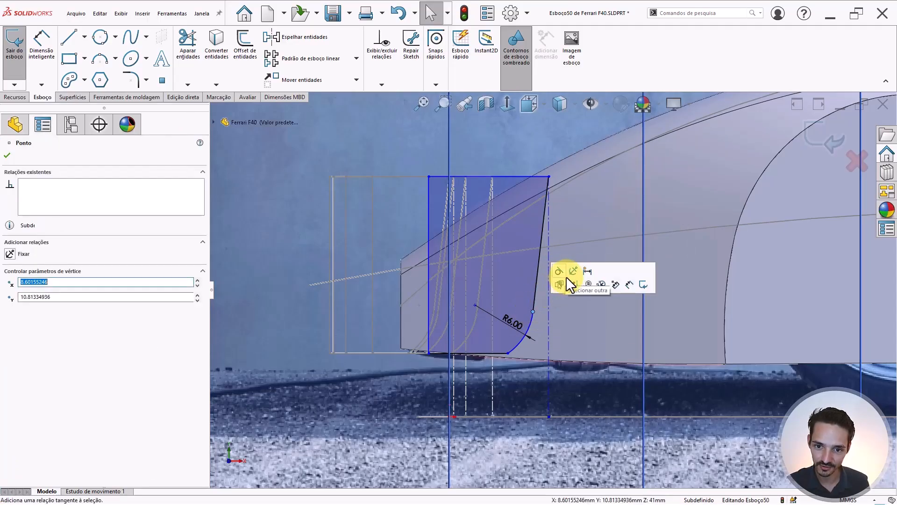
left_click(573, 271)
key("Escape")
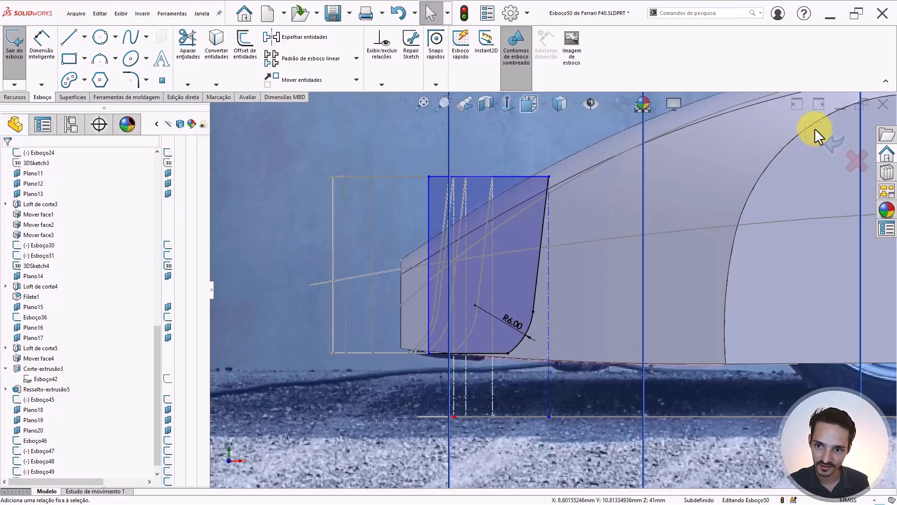
mouse_move(615, 184)
middle_mouse_down()
mouse_move(568, 223)
mouse_move(581, 250)
mouse_move(561, 233)
mouse_move(537, 236)
mouse_move(503, 282)
mouse_move(495, 316)
mouse_move(520, 275)
mouse_move(546, 254)
mouse_move(583, 246)
mouse_move(567, 287)
mouse_move(545, 231)
mouse_move(529, 236)
mouse_move(540, 218)
mouse_move(518, 200)
mouse_move(545, 244)
mouse_move(499, 316)
mouse_move(511, 328)
mouse_move(559, 262)
mouse_move(580, 300)
mouse_move(575, 242)
mouse_move(589, 274)
mouse_move(694, 245)
middle_mouse_up()
scroll(545, 231, "down", 6)
scroll(473, 205, "up", 4)
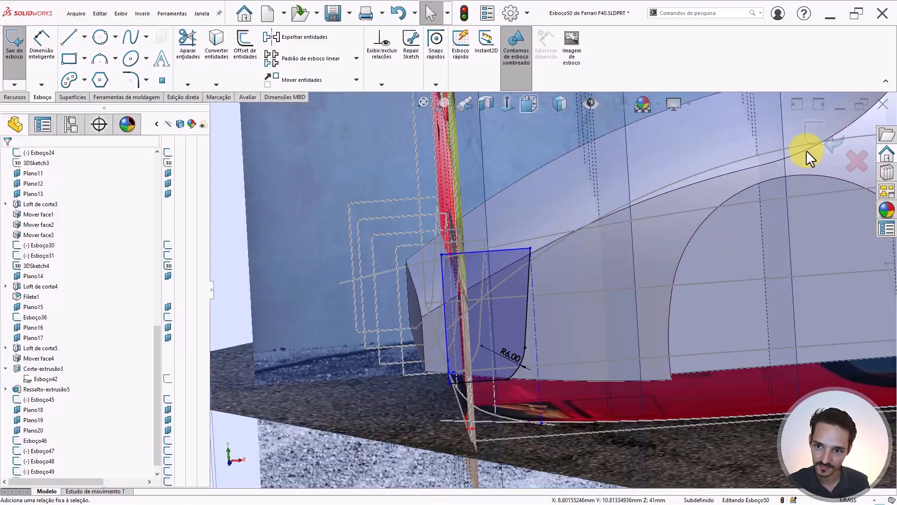
scroll(517, 365, "down", 5)
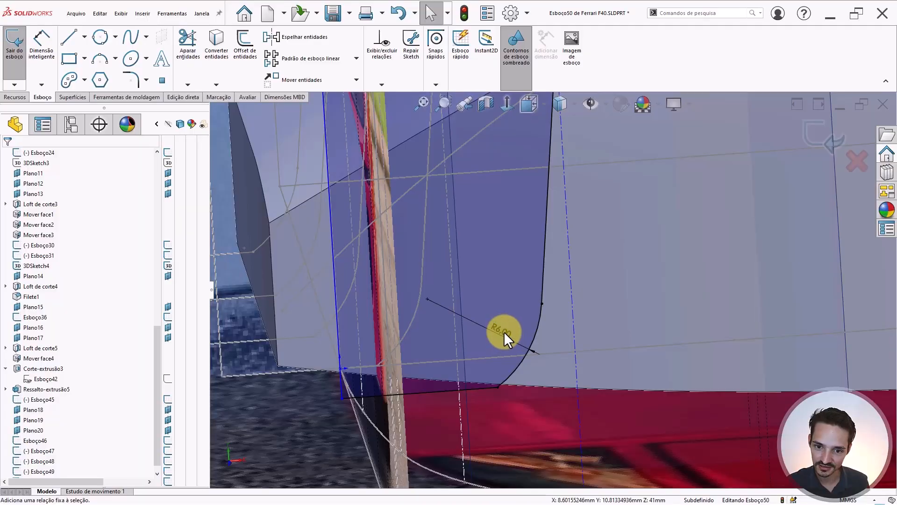
- Change the R6.00 corner radius dimension to 10
mouse_move(504, 331)
middle_mouse_down()
mouse_move(535, 321)
mouse_move(515, 320)
middle_mouse_up()
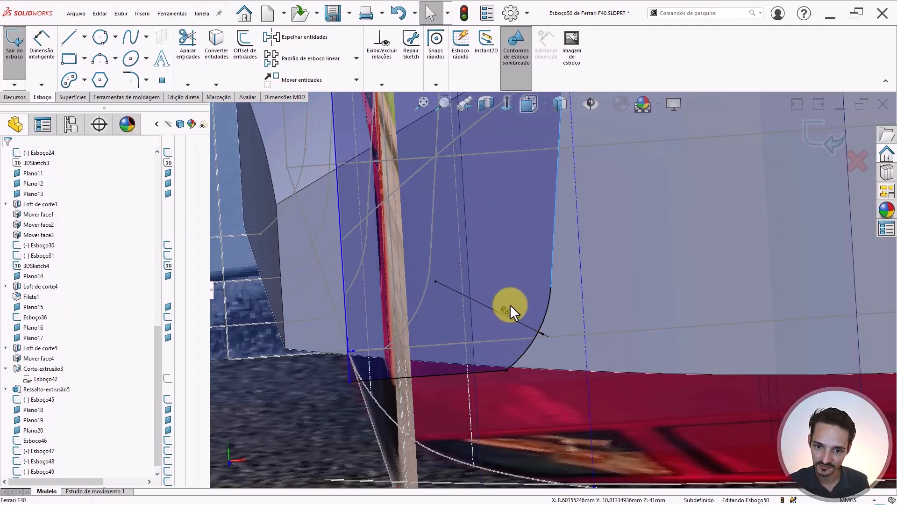
left_click(510, 305)
left_click(509, 311)
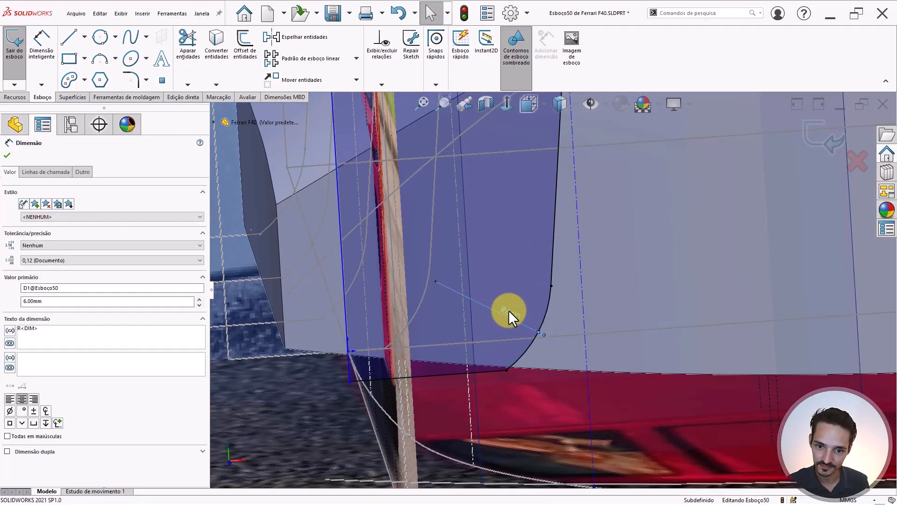
double_click(508, 310)
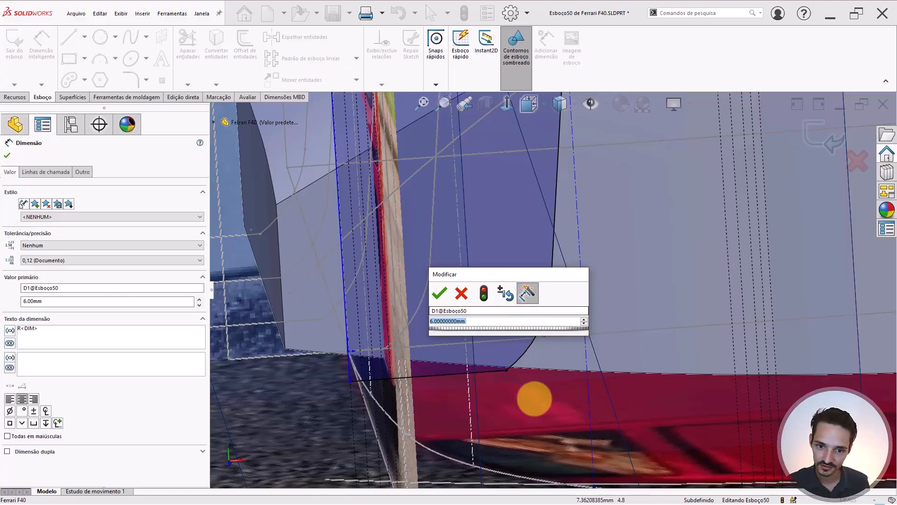
type("10")
left_click(439, 293)
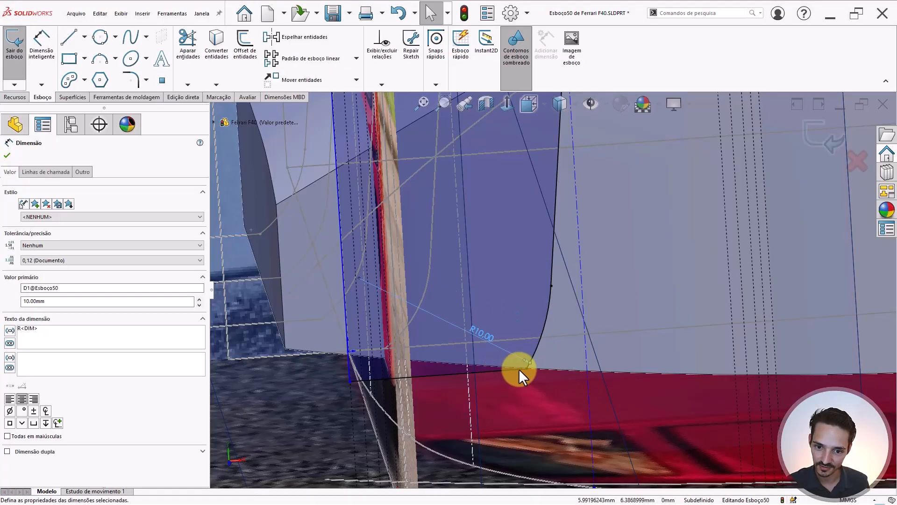
- Increase the corner radius further, to 30 and then 50 mm
left_click(514, 357)
double_click(481, 335)
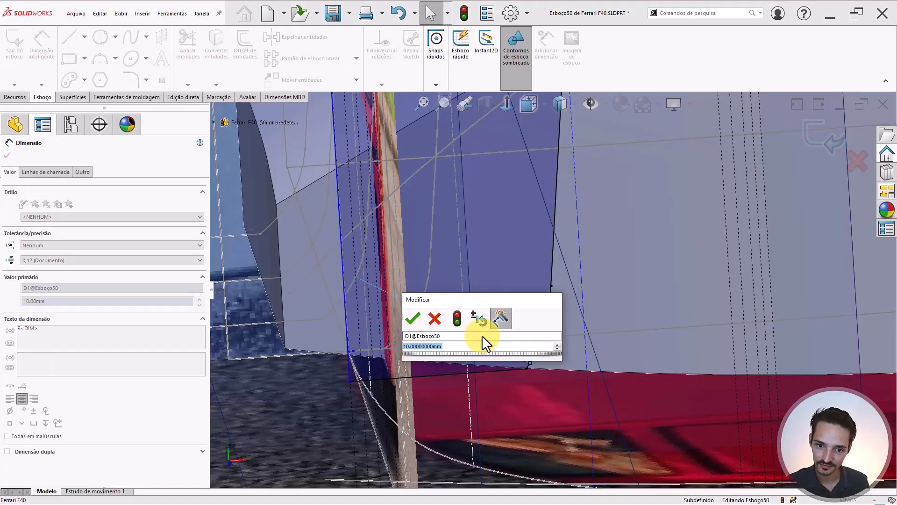
type("20")
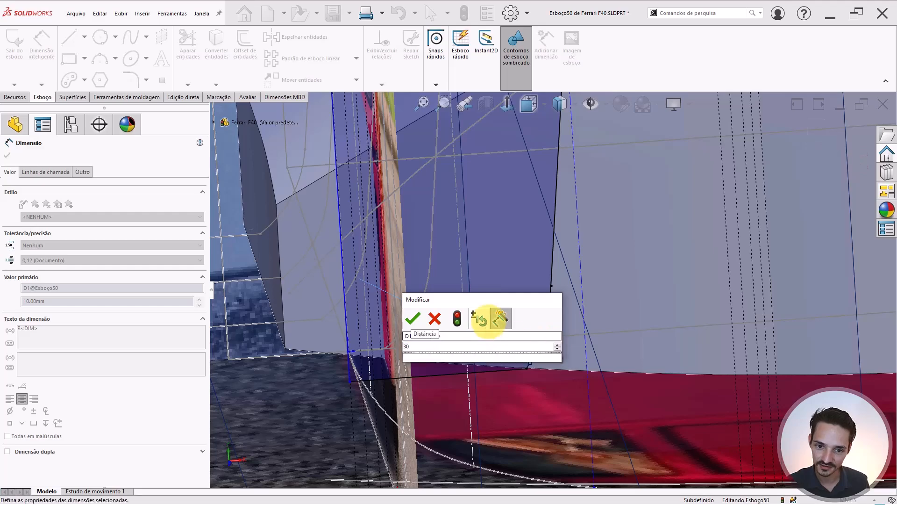
key("Return")
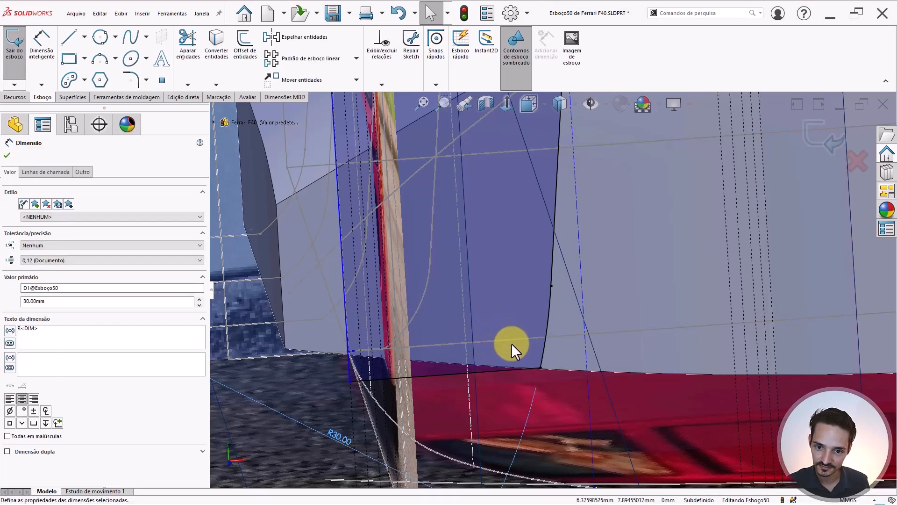
scroll(529, 338, "up", 3)
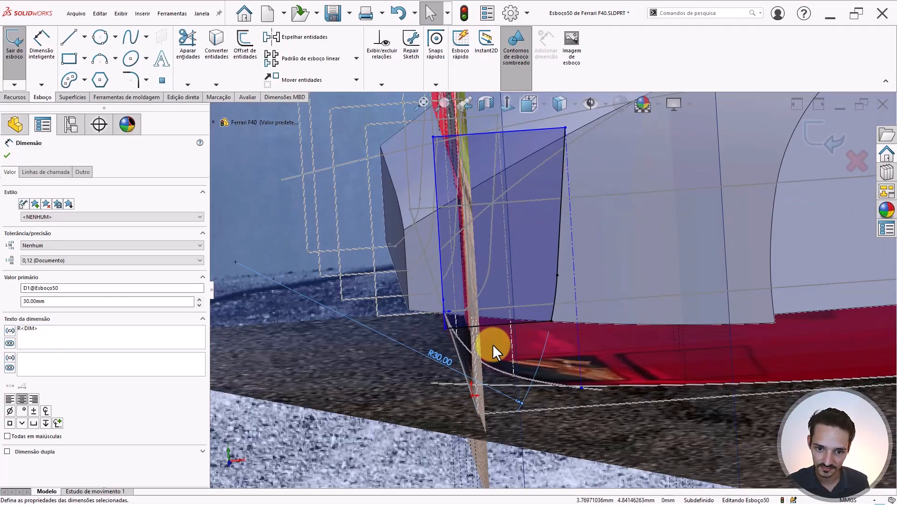
double_click(443, 356)
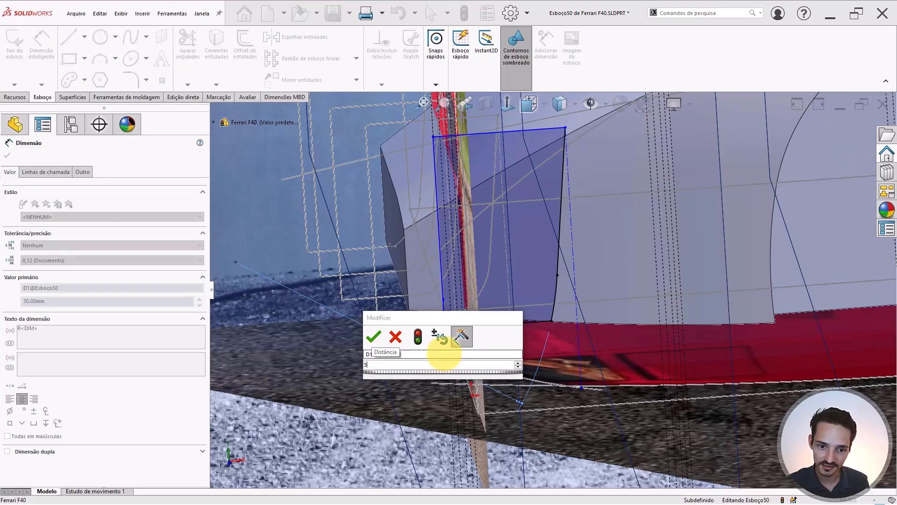
key("Return")
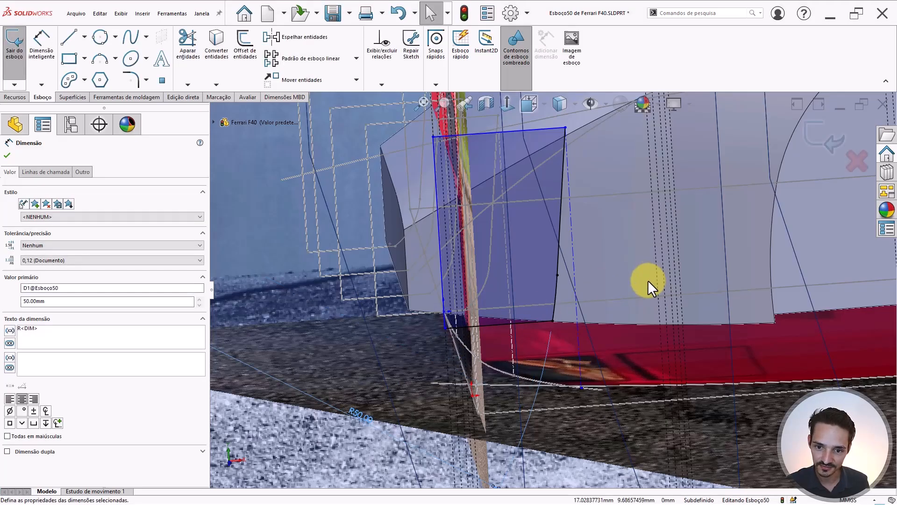
left_click(631, 284)
scroll(566, 313, "up", 1)
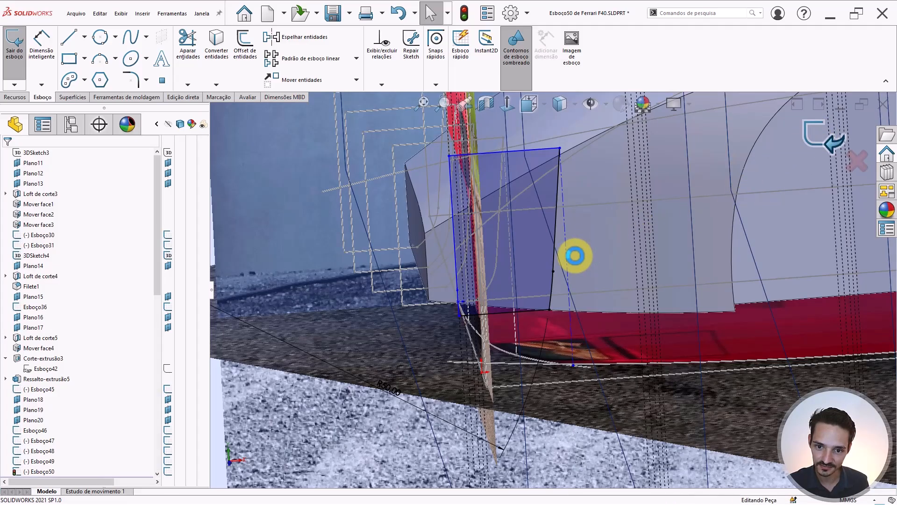
- Compare Esboço49's lines and corner arc against Esboço50's profile lines, then clear the selection
scroll(574, 255, "up", 3)
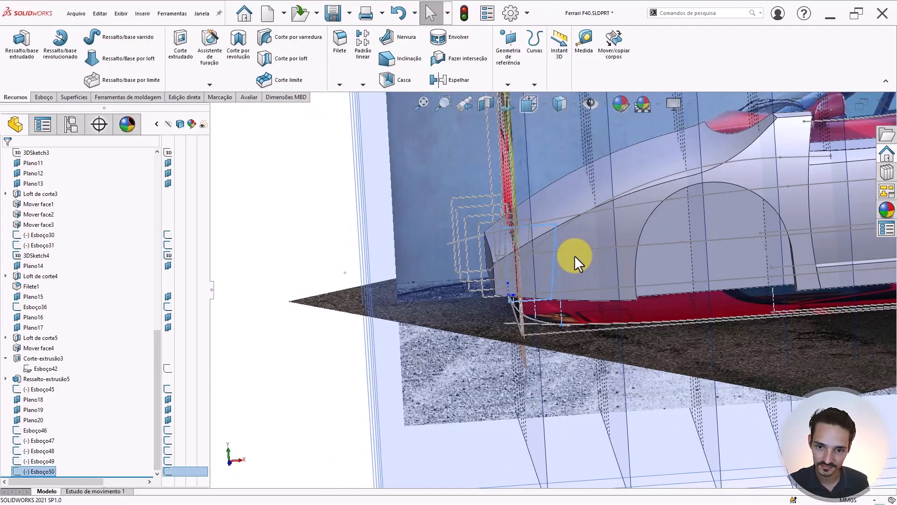
scroll(553, 269, "down", 4)
middle_click_drag(548, 278, 516, 287)
scroll(516, 287, "down", 2)
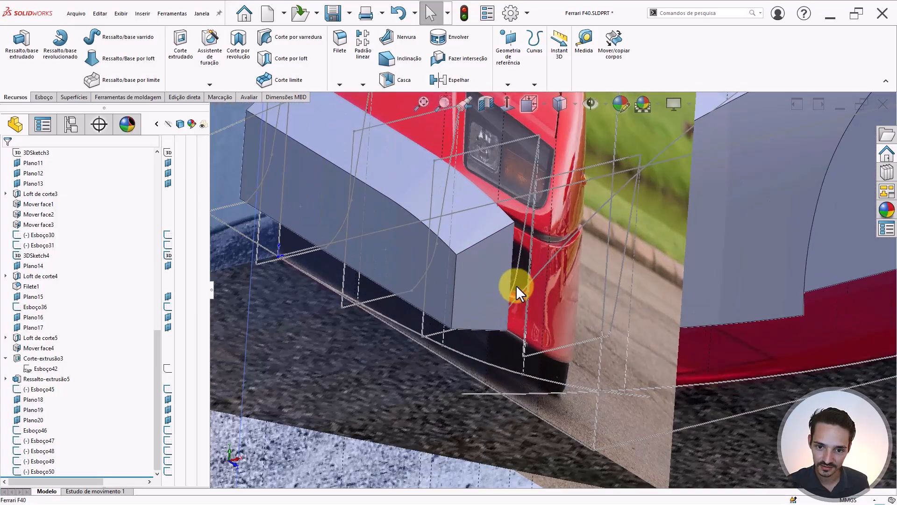
left_click(517, 272)
left_click(518, 263)
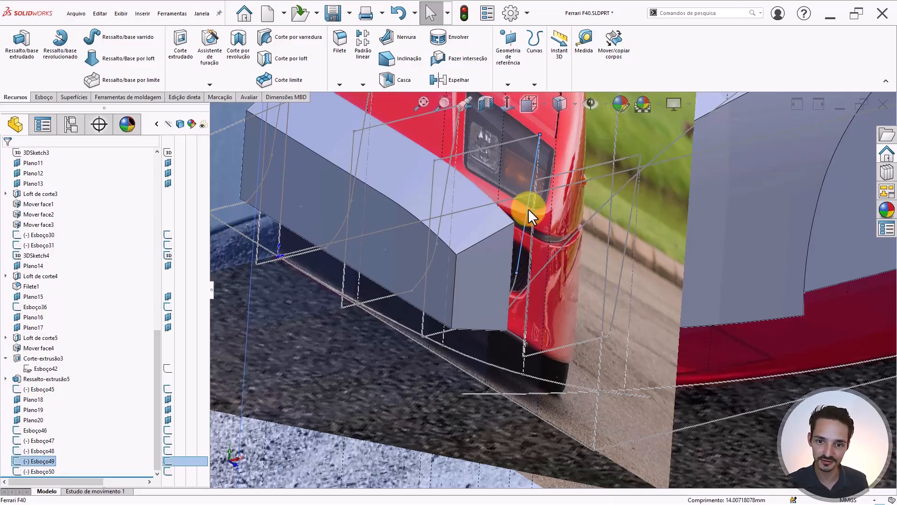
left_click(621, 273)
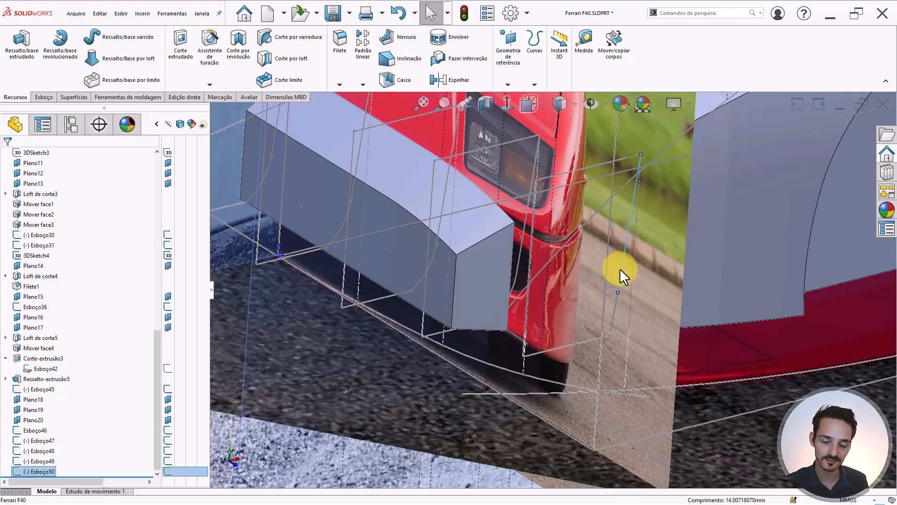
left_click(511, 288)
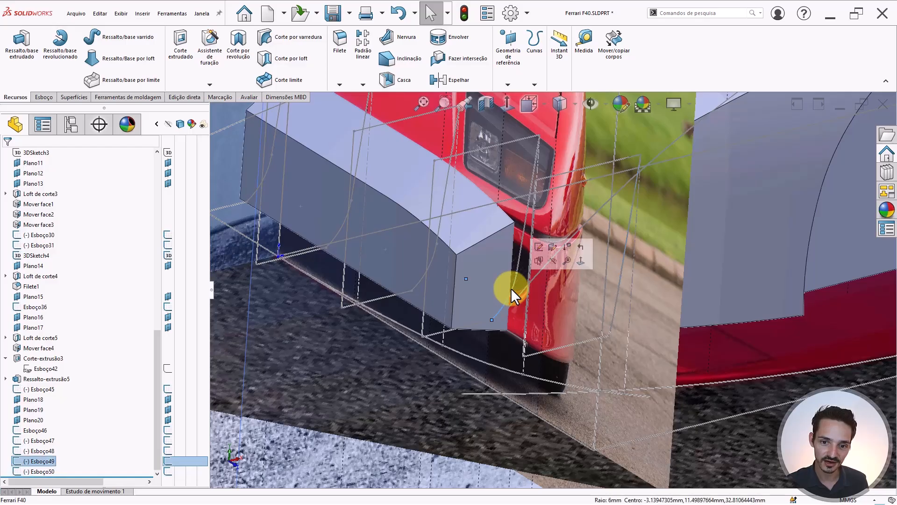
left_click(613, 322)
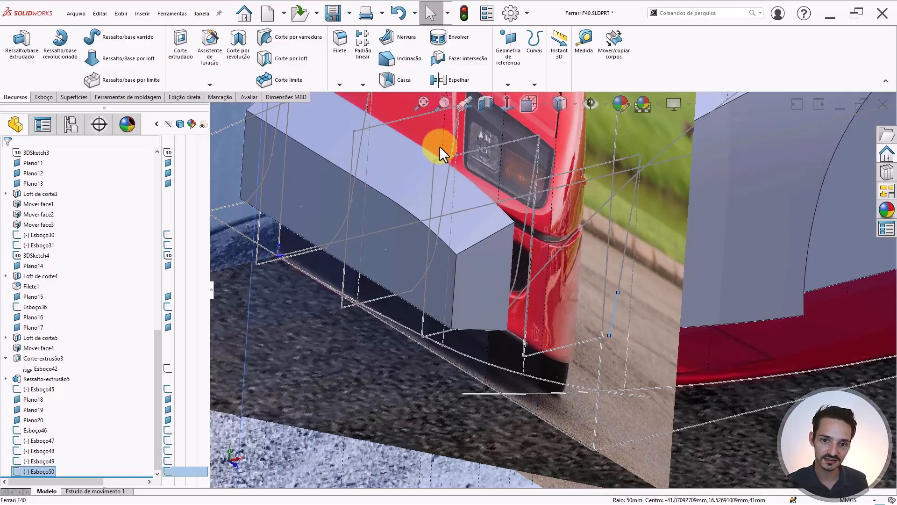
left_click(529, 135)
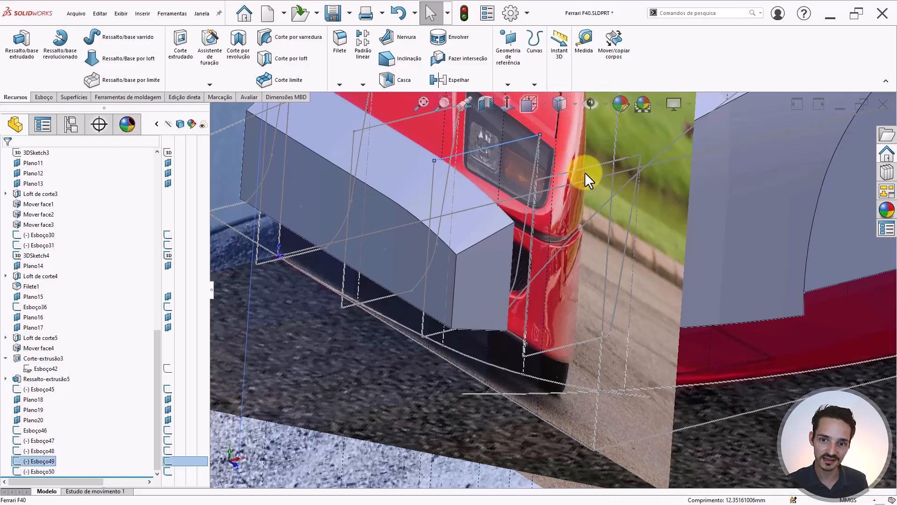
left_click(582, 167)
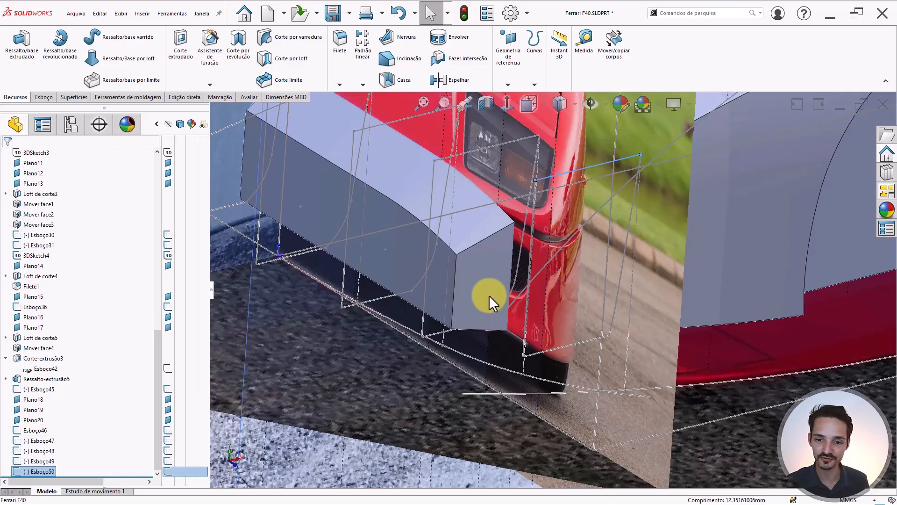
key("Escape")
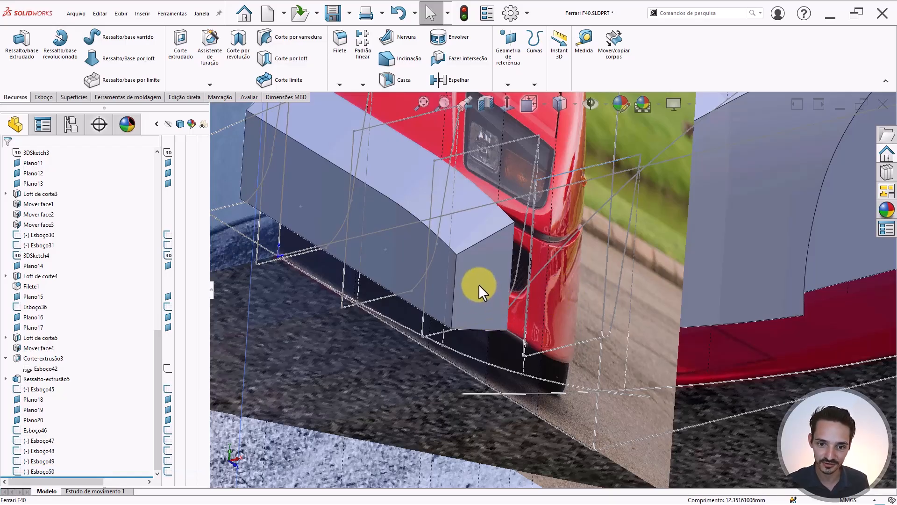
- Orbit and zoom around the bumper to view the profile sketches from the front corner
mouse_move(478, 285)
middle_mouse_down()
mouse_move(493, 286)
mouse_move(531, 230)
mouse_move(568, 252)
mouse_move(525, 248)
mouse_move(489, 269)
mouse_move(402, 275)
mouse_move(420, 270)
mouse_move(319, 259)
middle_mouse_up()
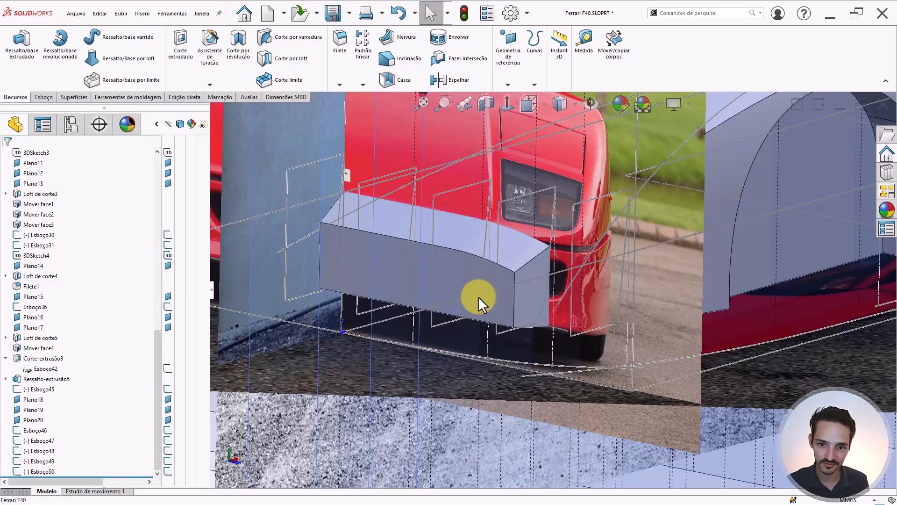
middle_click_drag(519, 306, 494, 320)
scroll(577, 277, "down", 2)
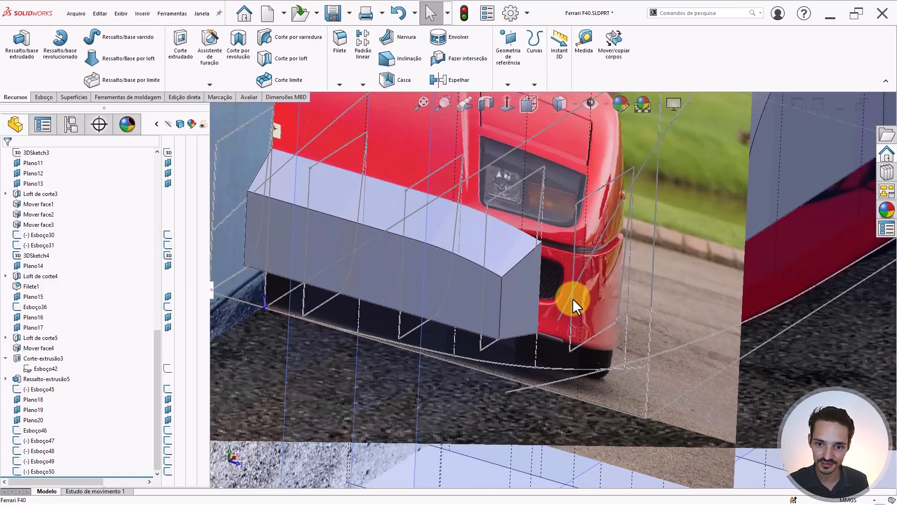
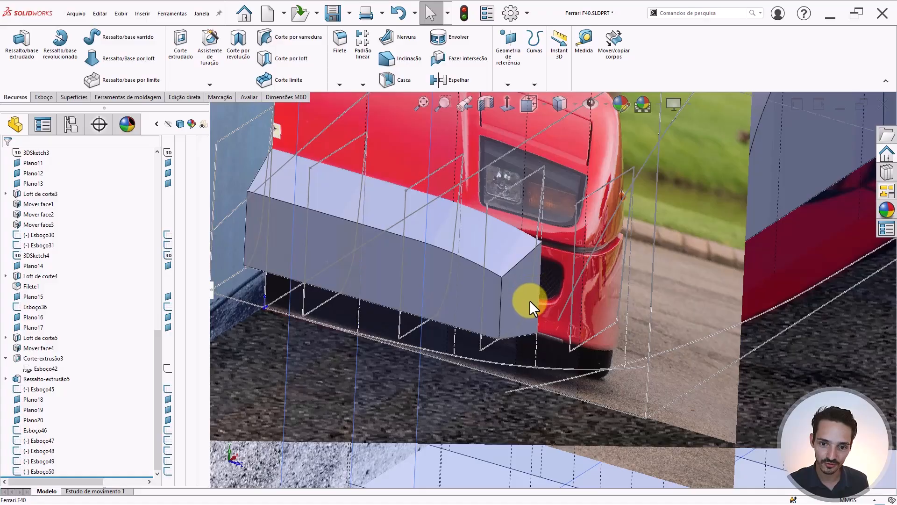
- Orbit and zoom around the front block and car to compare it with the reference photo
middle_click_drag(526, 304, 555, 264)
scroll(522, 281, "up", 3)
scroll(512, 295, "down", 3)
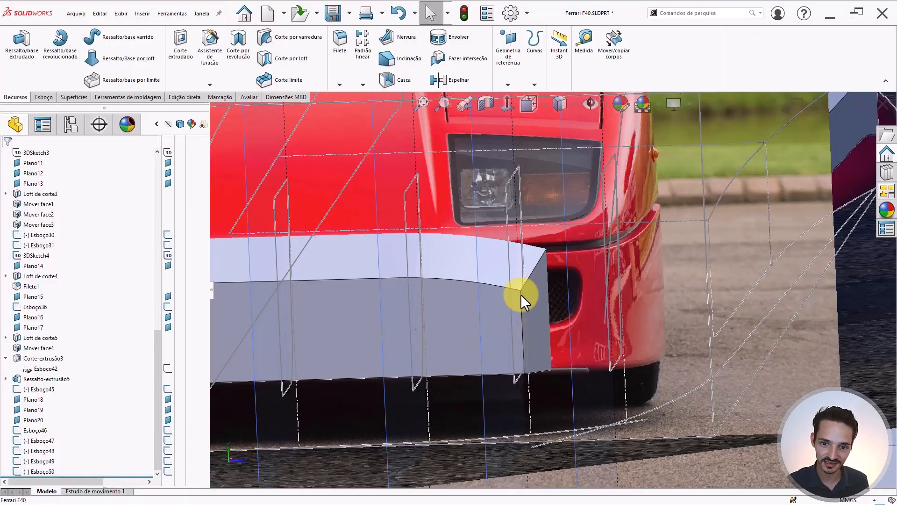
scroll(610, 273, "up", 5)
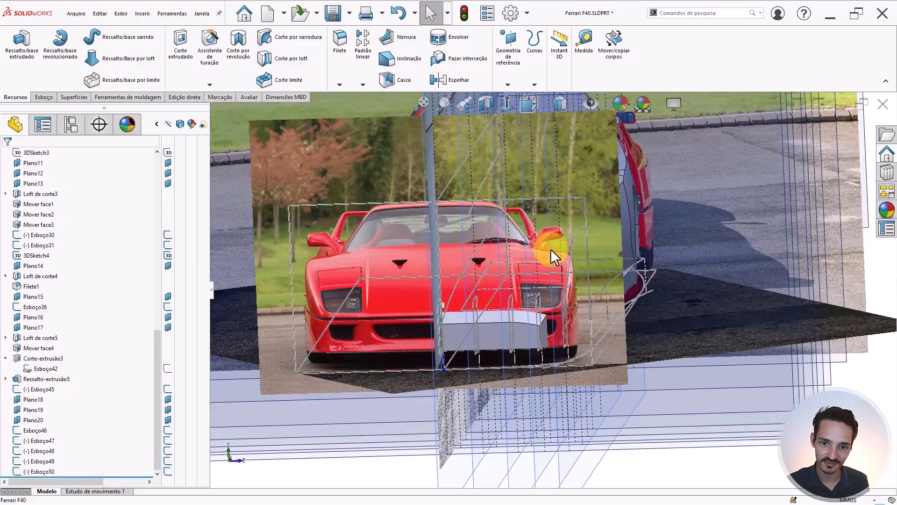
middle_click_drag(551, 249, 588, 378)
scroll(543, 308, "down", 5)
scroll(542, 299, "up", 3)
scroll(591, 364, "down", 5)
scroll(467, 275, "down", 3)
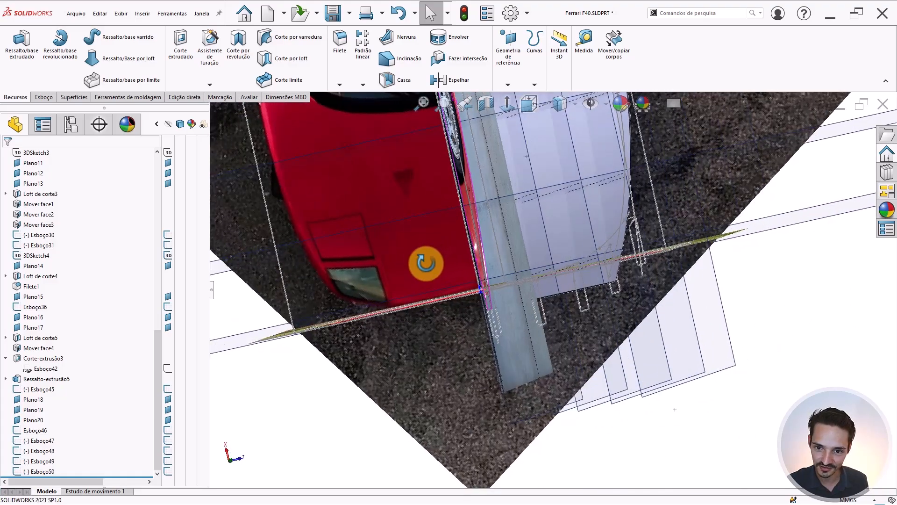
middle_click_drag(420, 270, 430, 161)
scroll(579, 286, "down", 6)
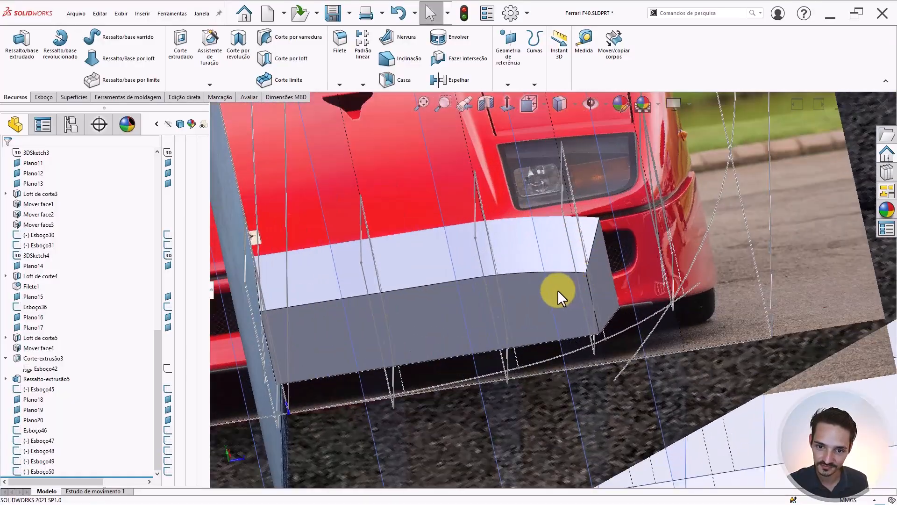
middle_click_drag(526, 303, 583, 284)
scroll(583, 284, "down", 2)
- In Esboço49, fix the corner arc's upper endpoint and the bottom horizontal line
left_click(639, 312)
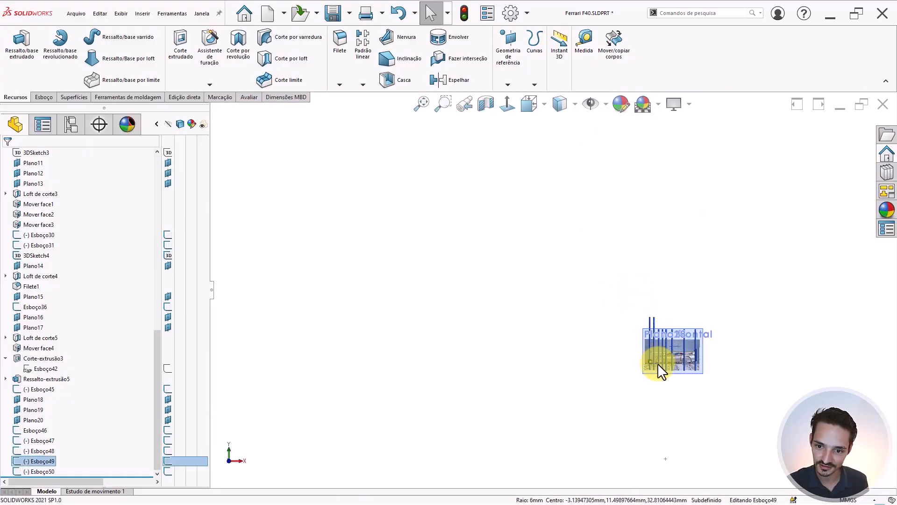
scroll(657, 363, "down", 7)
scroll(627, 348, "down", 8)
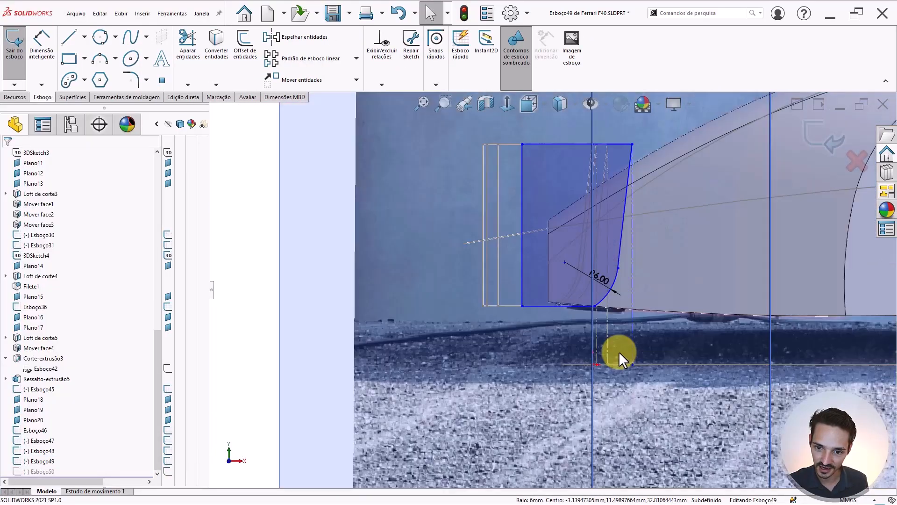
scroll(609, 251, "up", 1)
scroll(609, 242, "down", 1)
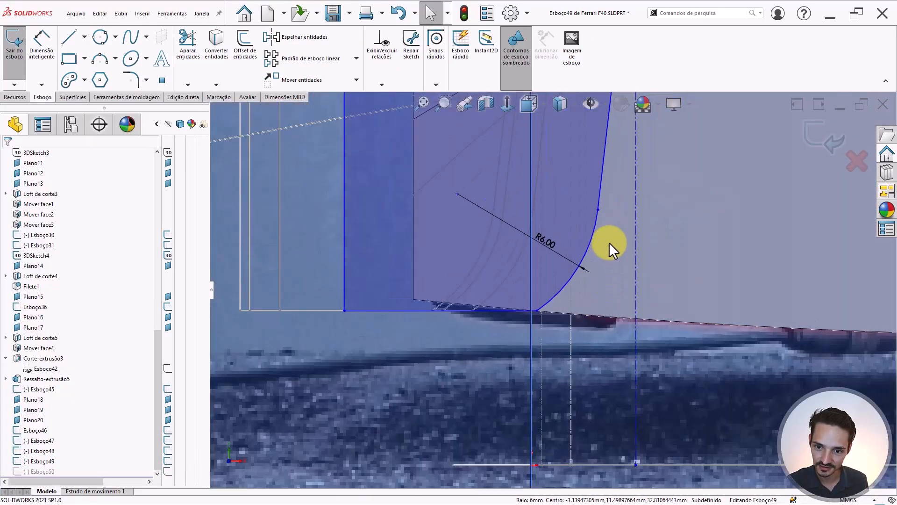
left_click(602, 189)
left_click(654, 149)
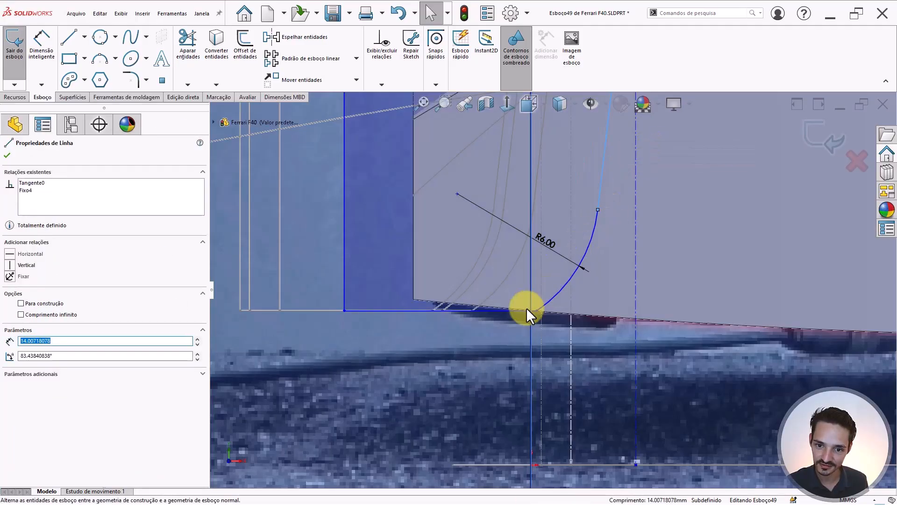
left_click(600, 215)
left_click(598, 210)
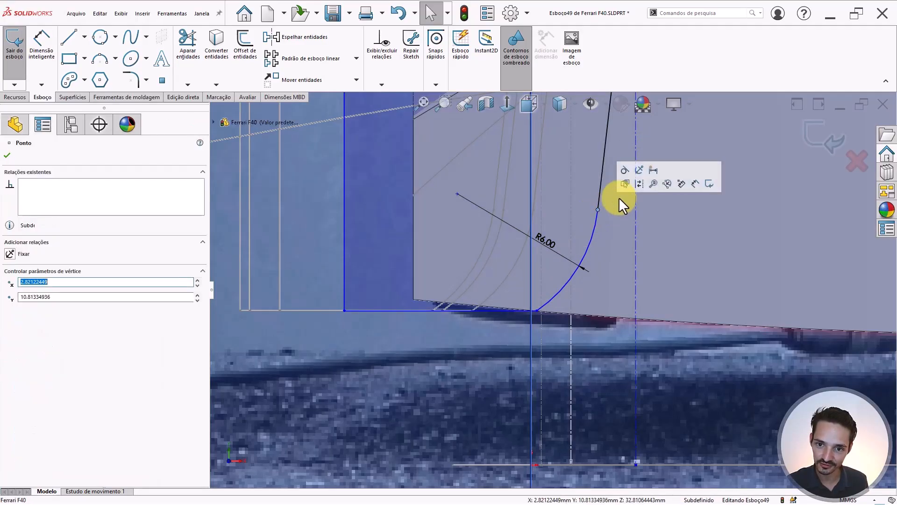
left_click(641, 167)
key("Escape")
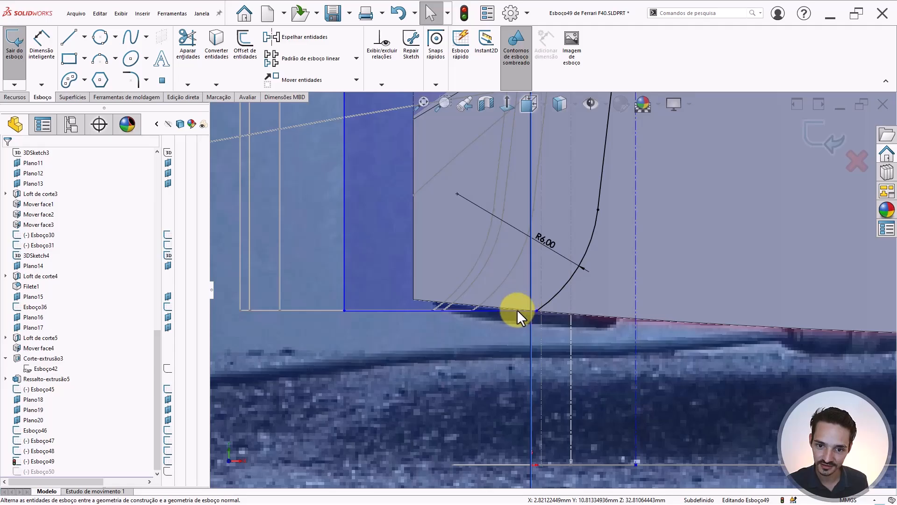
left_click(517, 310)
left_click(572, 266)
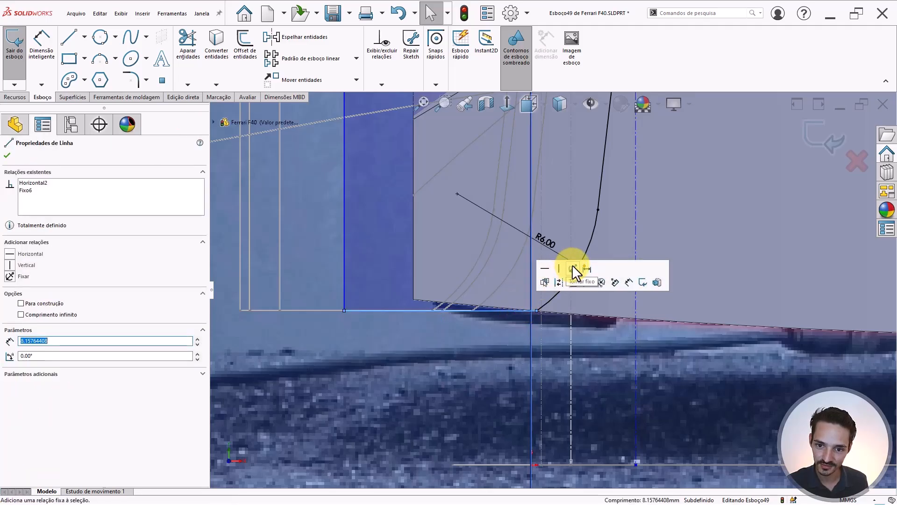
scroll(570, 228, "down", 2)
key("Escape")
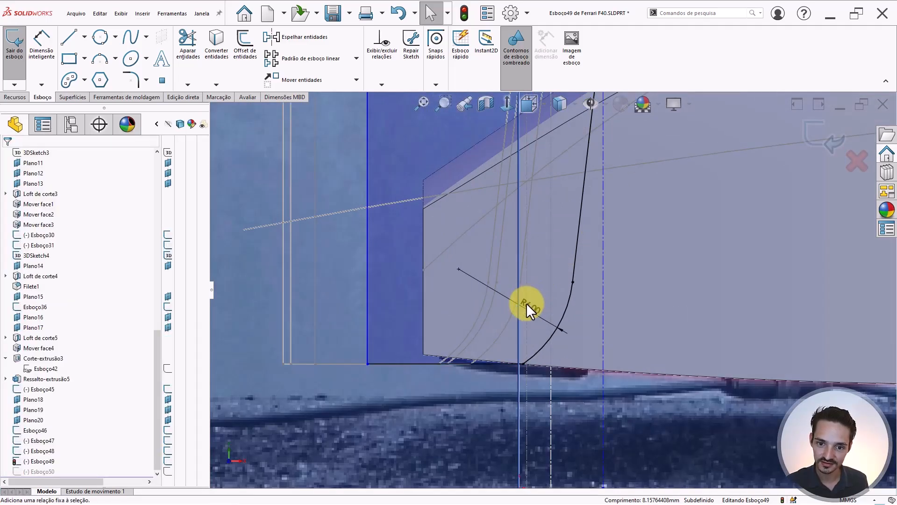
- Dimension the corner arc radius at 15 mm, change it to 12 mm, and exit the sketch
left_click(526, 302)
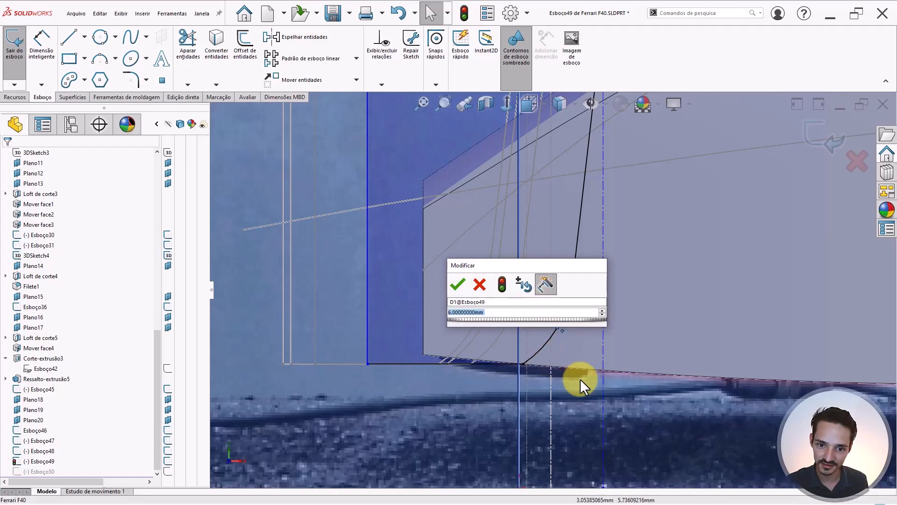
type("15")
mouse_move(524, 329)
key("Return")
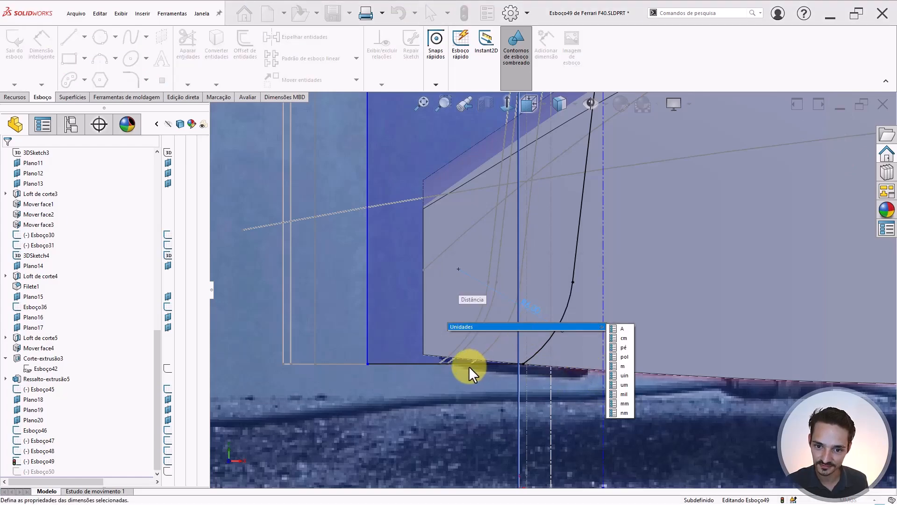
key("Escape")
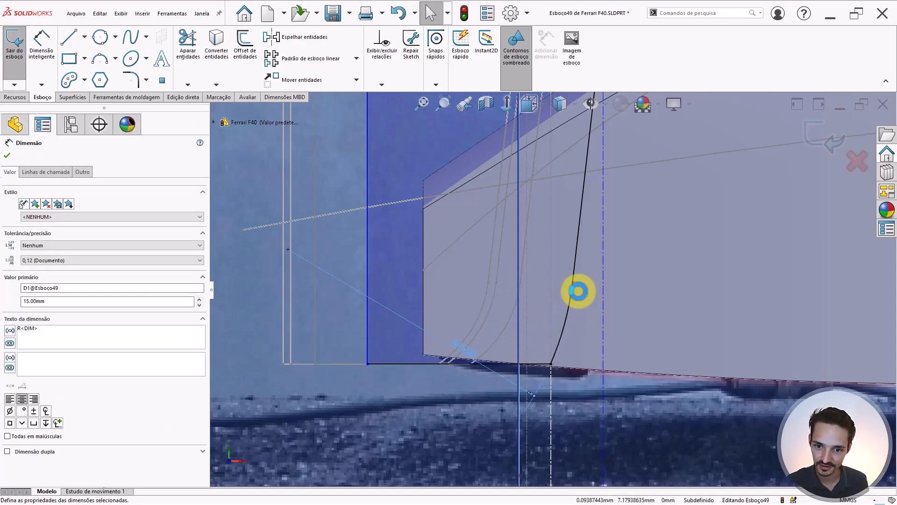
scroll(554, 336, "down", 4)
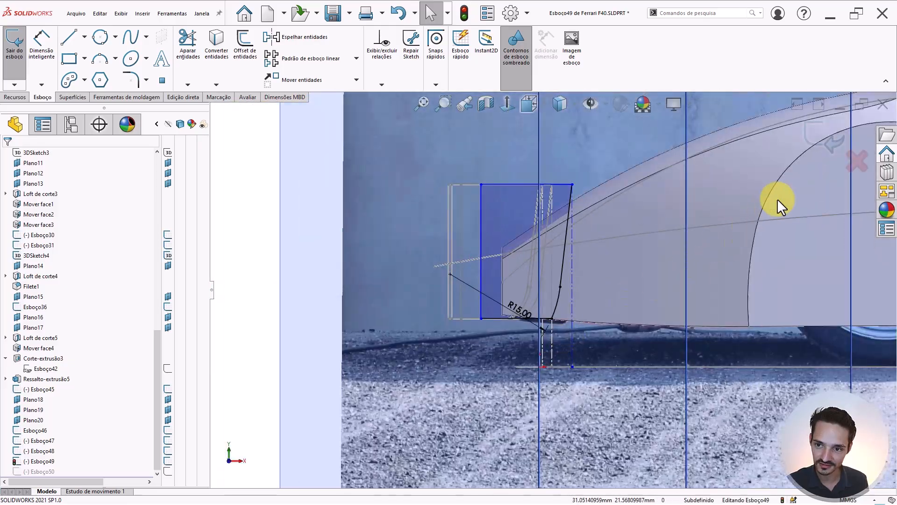
scroll(537, 287, "up", 3)
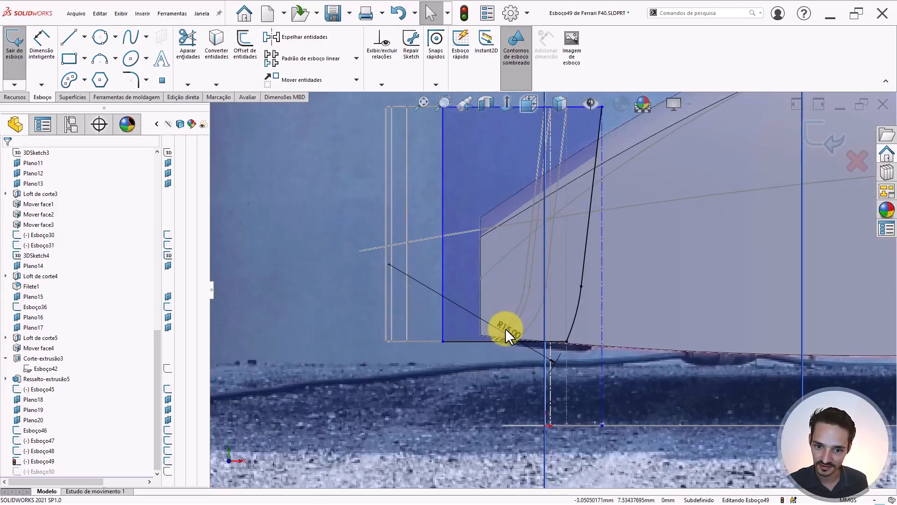
double_click(505, 328)
type("12")
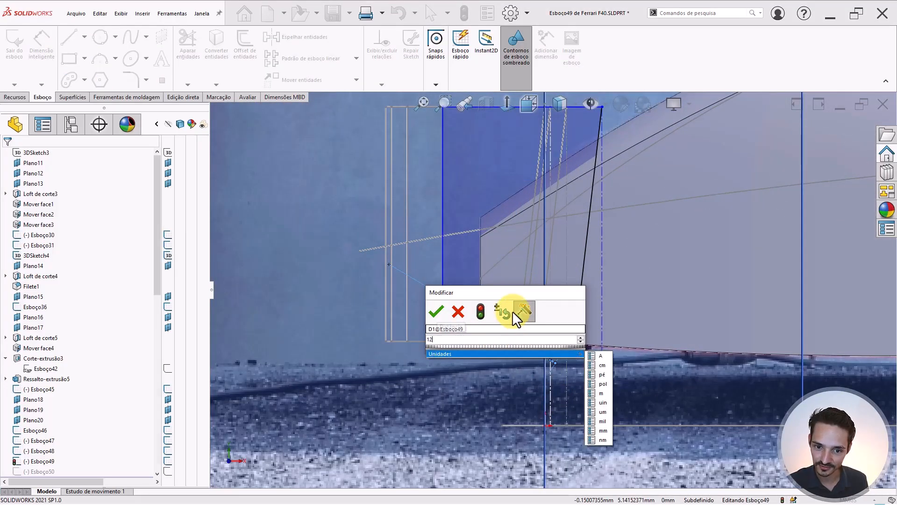
key("Return")
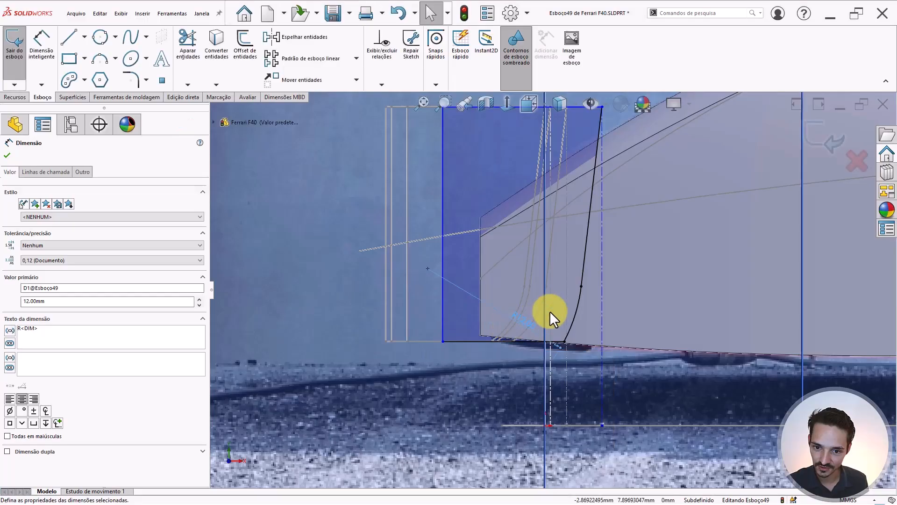
left_click(579, 304)
left_click(598, 302)
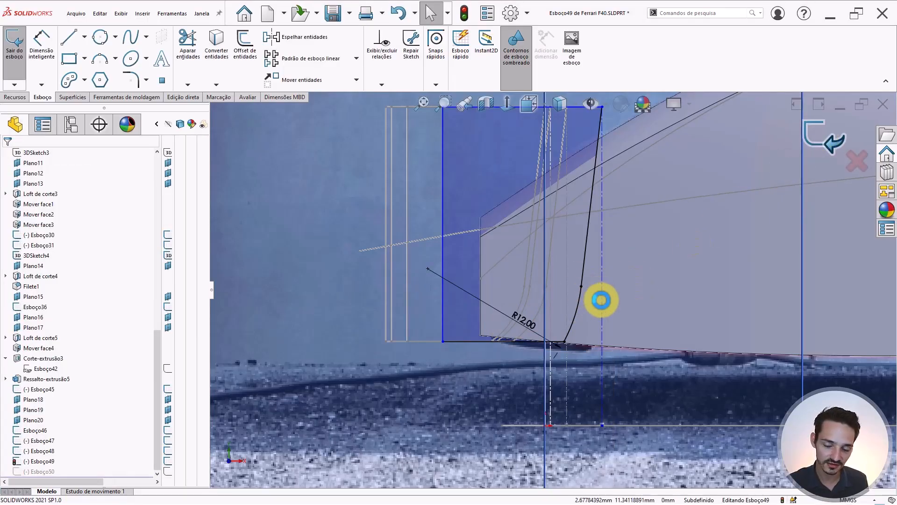
scroll(598, 301, "up", 3)
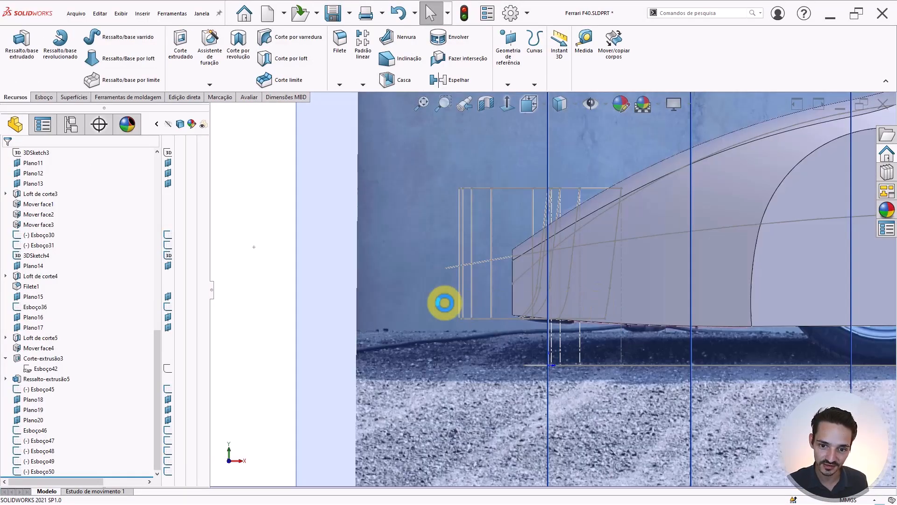
scroll(345, 287, "up", 3)
middle_click_drag(533, 283, 566, 295)
scroll(789, 216, "up", 3)
scroll(533, 314, "down", 5)
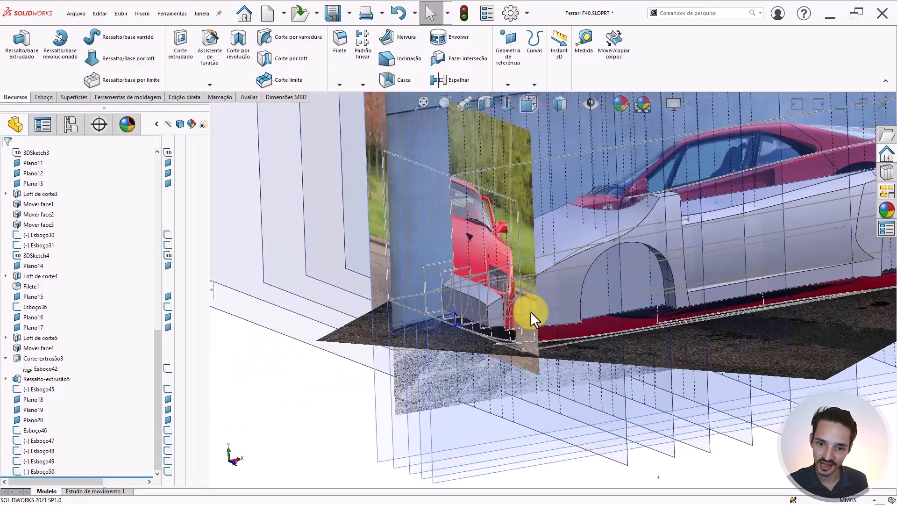
scroll(478, 304, "down", 4)
mouse_move(484, 296)
middle_mouse_down()
mouse_move(504, 289)
mouse_move(495, 297)
middle_mouse_up()
scroll(492, 294, "up", 3)
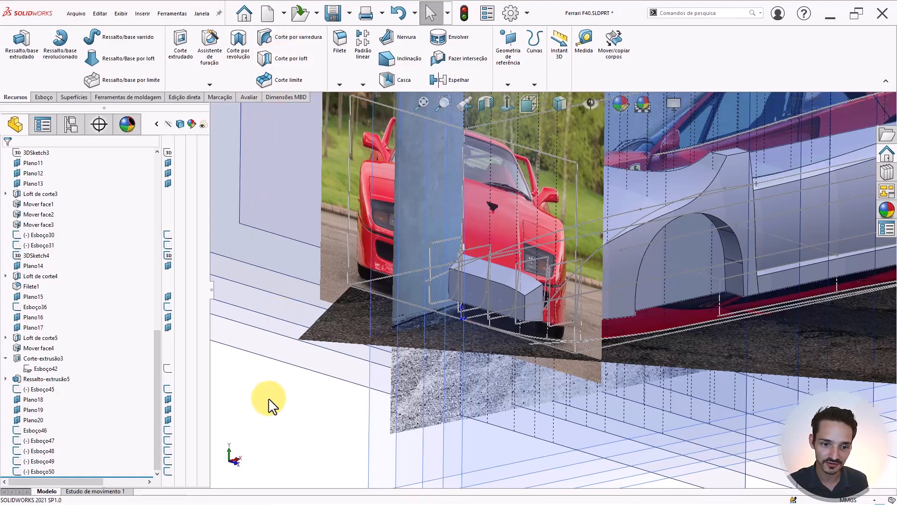
left_click(317, 80)
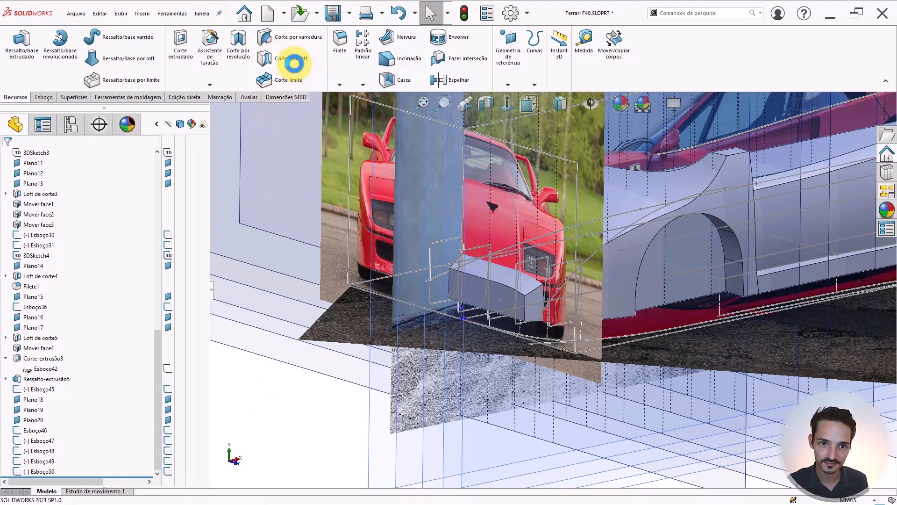
- Pick Esboço46 through Esboço50 in order as the cut-loft profiles
left_click(296, 57)
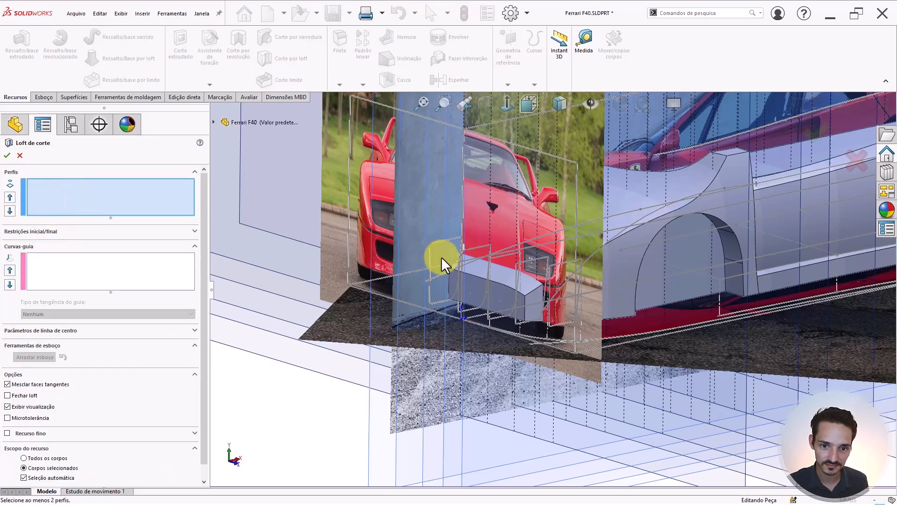
scroll(491, 262, "down", 3)
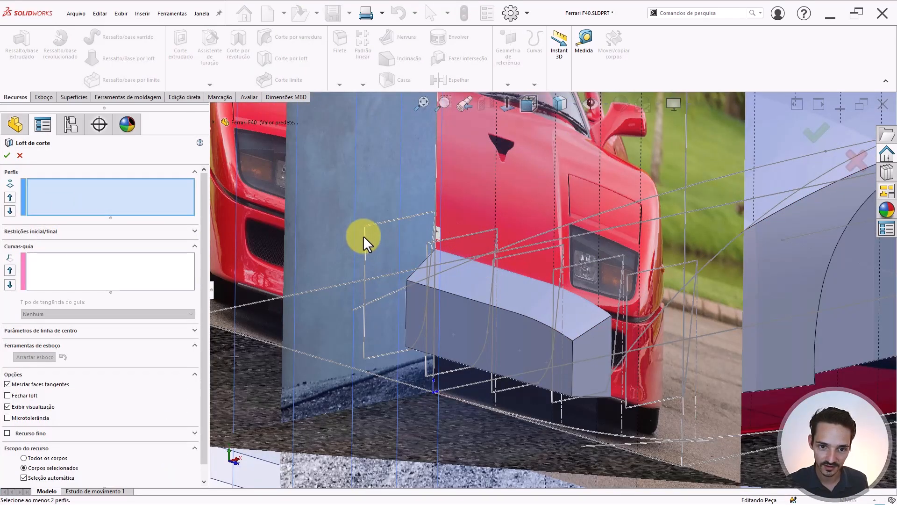
left_click(364, 236)
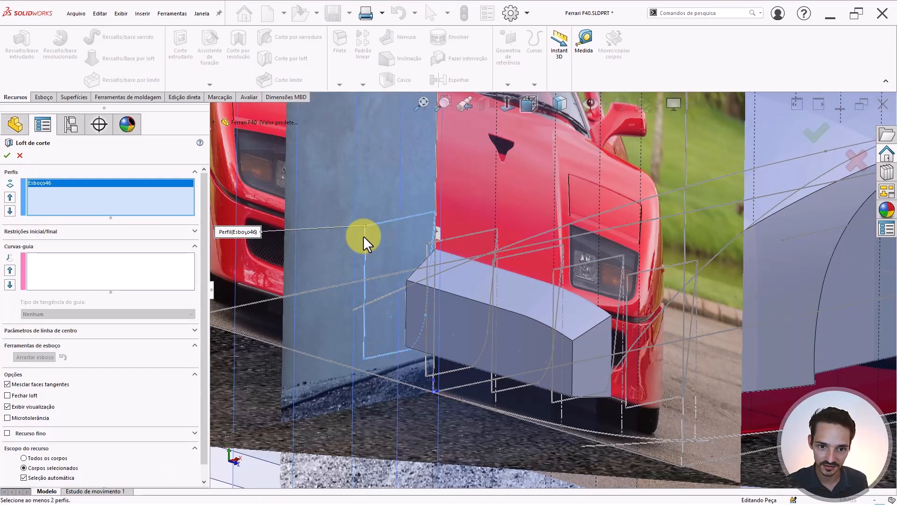
left_click(428, 256)
middle_click_drag(517, 304, 503, 301)
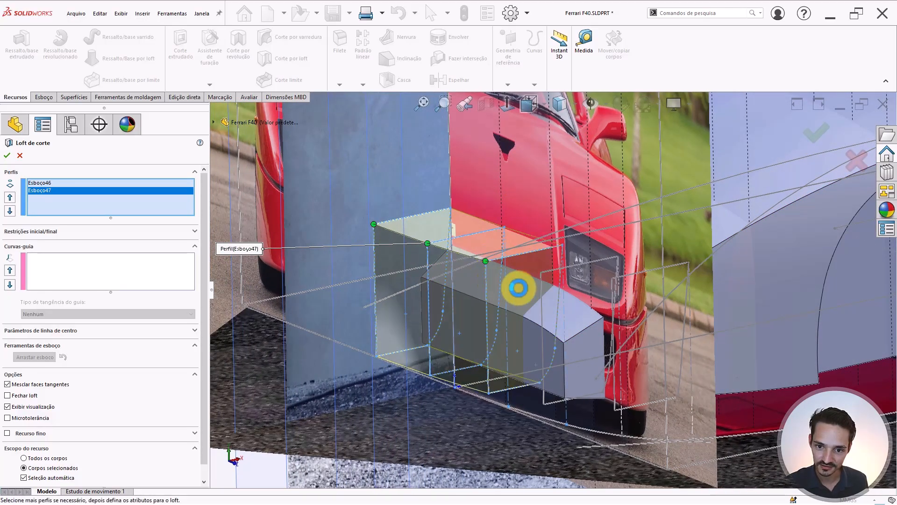
left_click(538, 290)
left_click(610, 301)
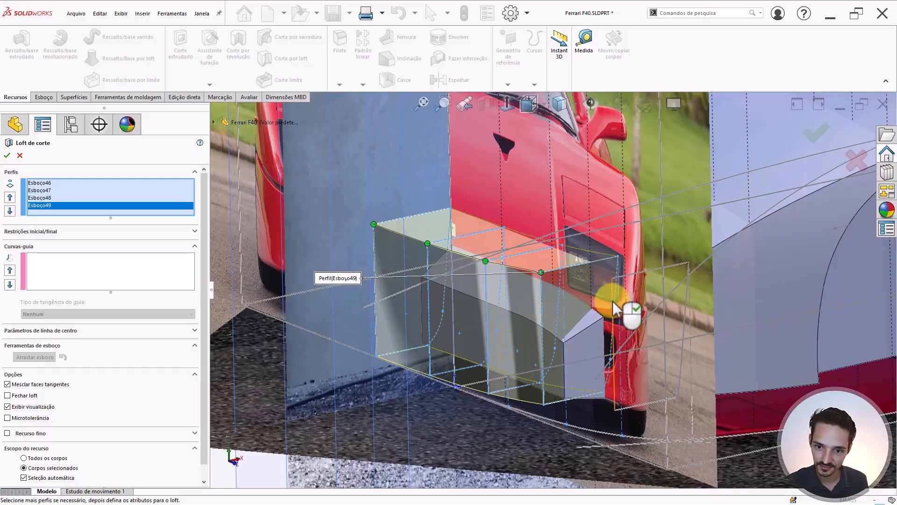
left_click(612, 301)
- Orbit around the cut-loft preview from lower angles to inspect the car body
middle_click_drag(474, 332, 620, 338)
scroll(503, 347, "down", 3)
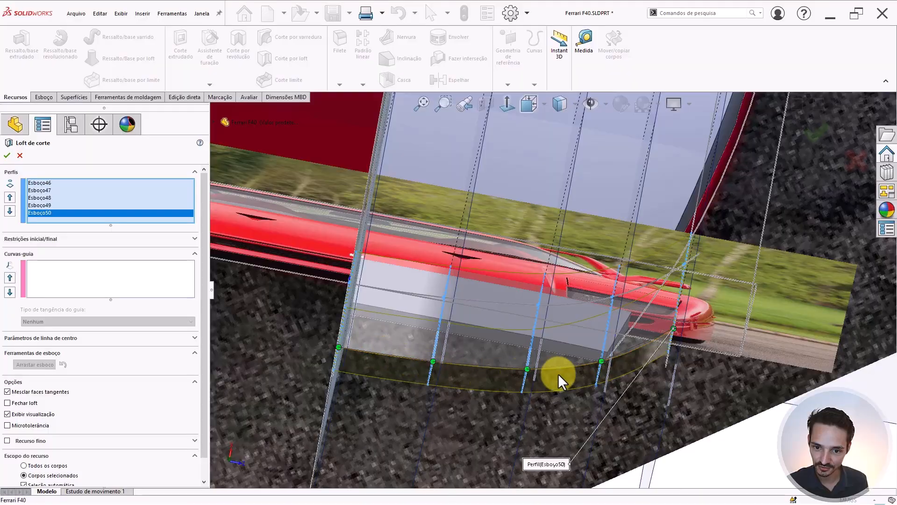
middle_click_drag(507, 349, 595, 338)
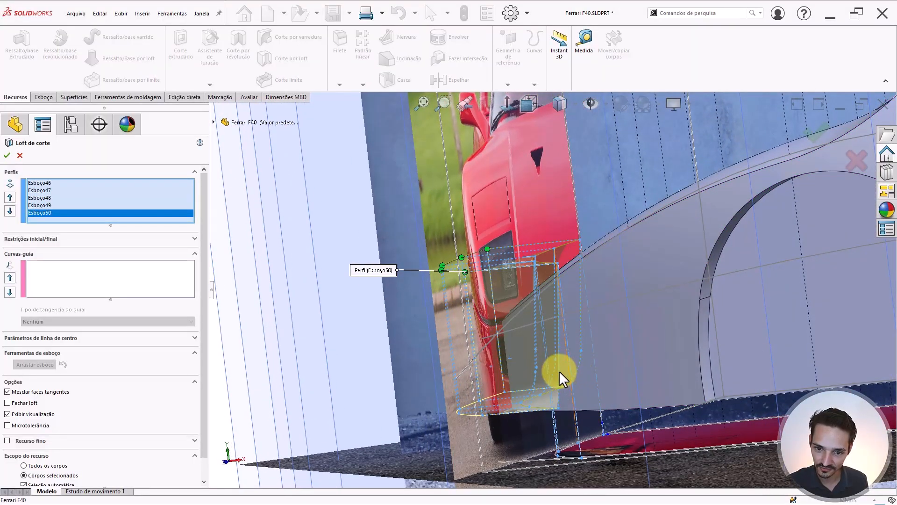
scroll(559, 371, "down", 3)
middle_click_drag(581, 375, 296, 417)
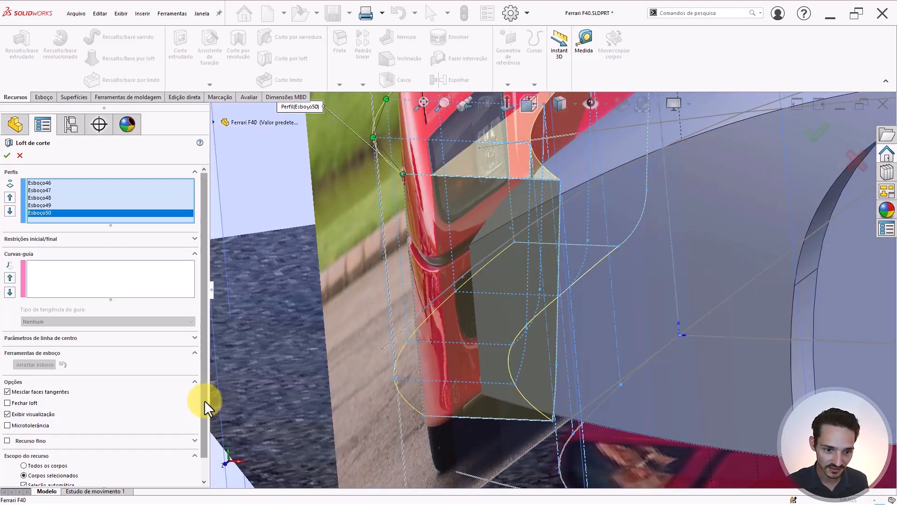
- Enable Visualizar malha at density 12, inspect the meshed loft preview, and check the Esboço50 profile
scroll(201, 430, "down", 2)
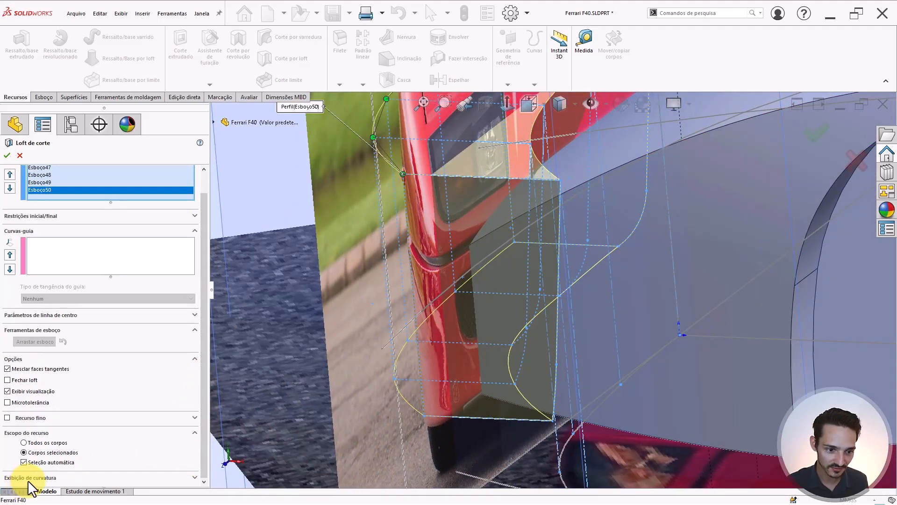
left_click_drag(201, 411, 196, 463)
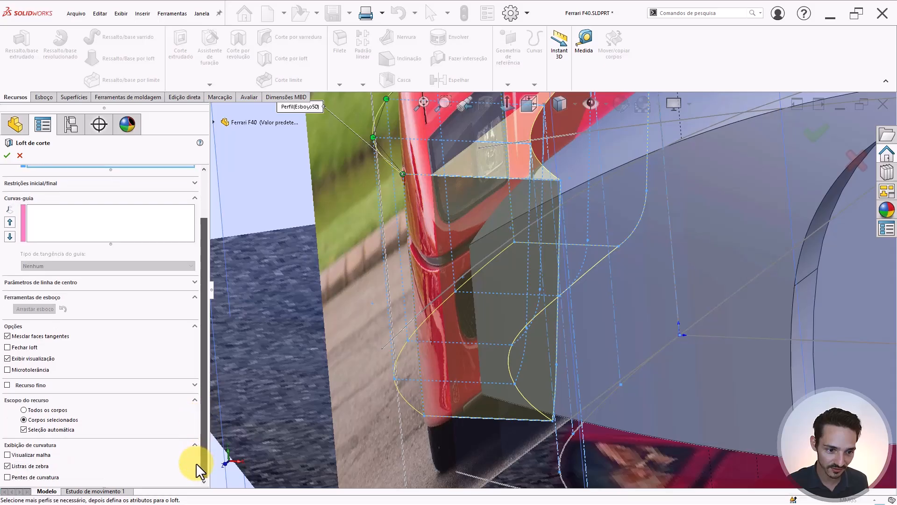
left_click(38, 455)
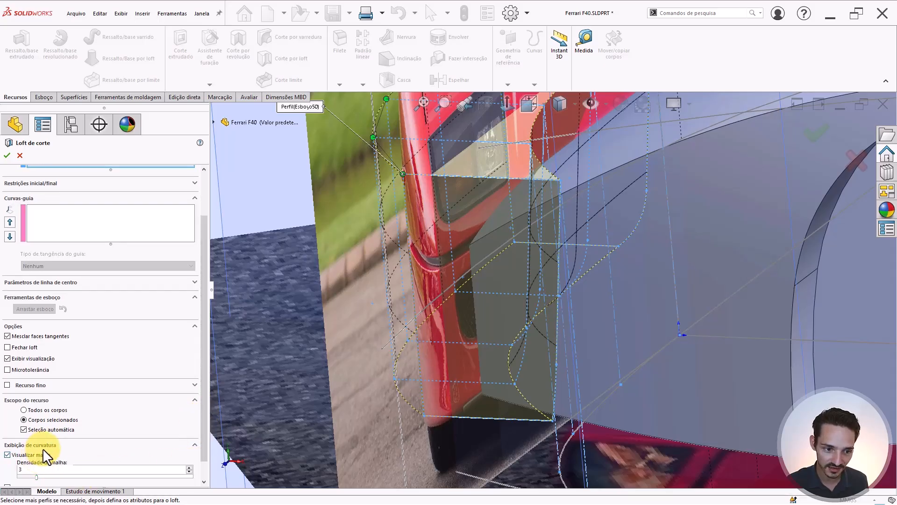
left_click_drag(37, 478, 119, 477)
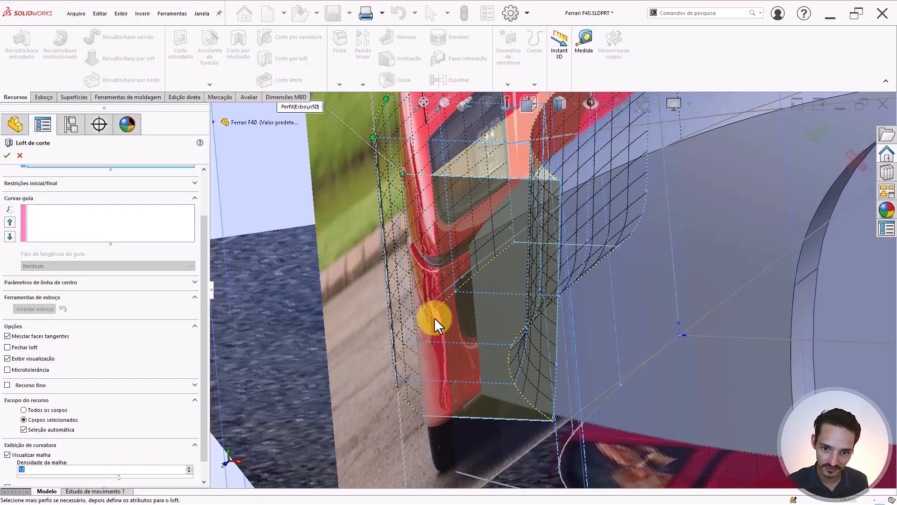
middle_click_drag(434, 317, 415, 280)
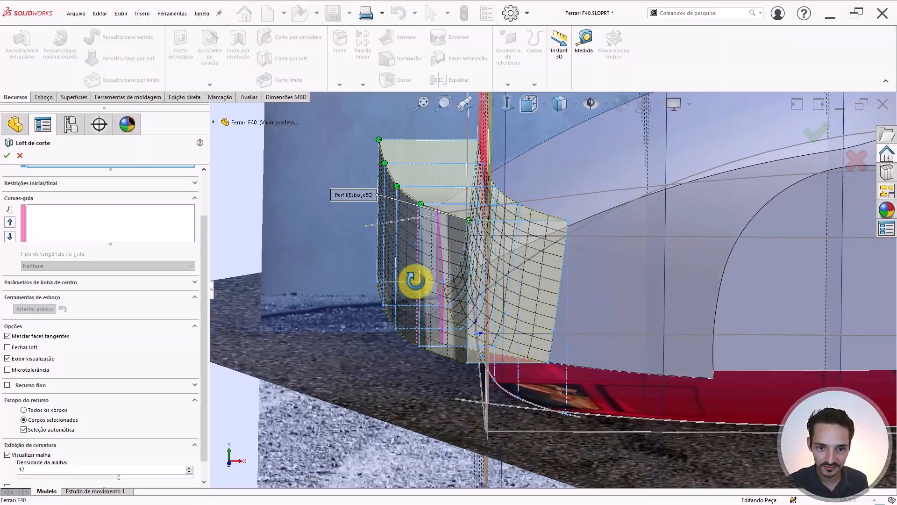
scroll(386, 272, "down", 5)
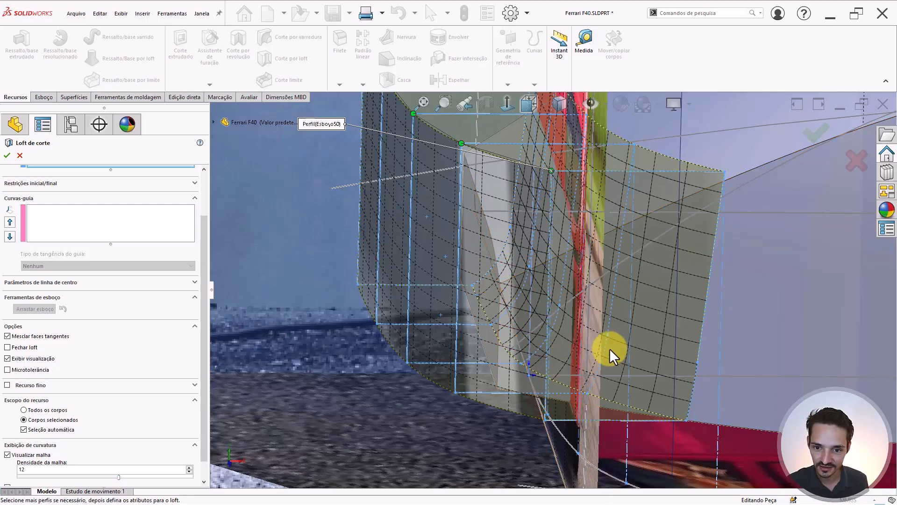
scroll(611, 346, "down", 2)
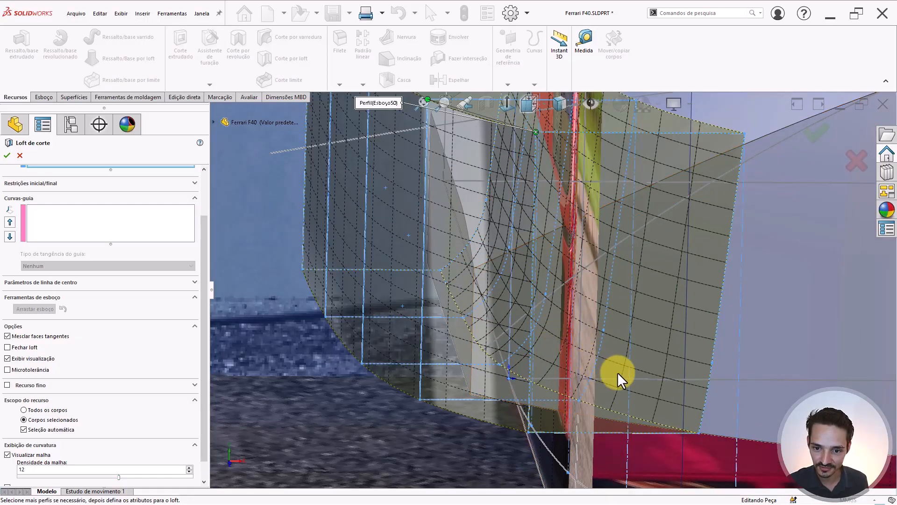
middle_click_drag(605, 346, 647, 287)
scroll(207, 231, "up", 2)
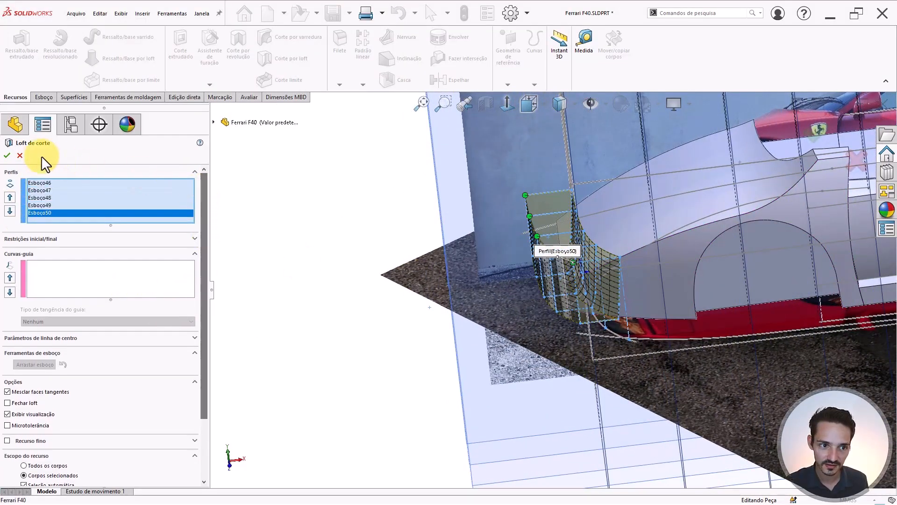
left_click(140, 211)
key("Return")
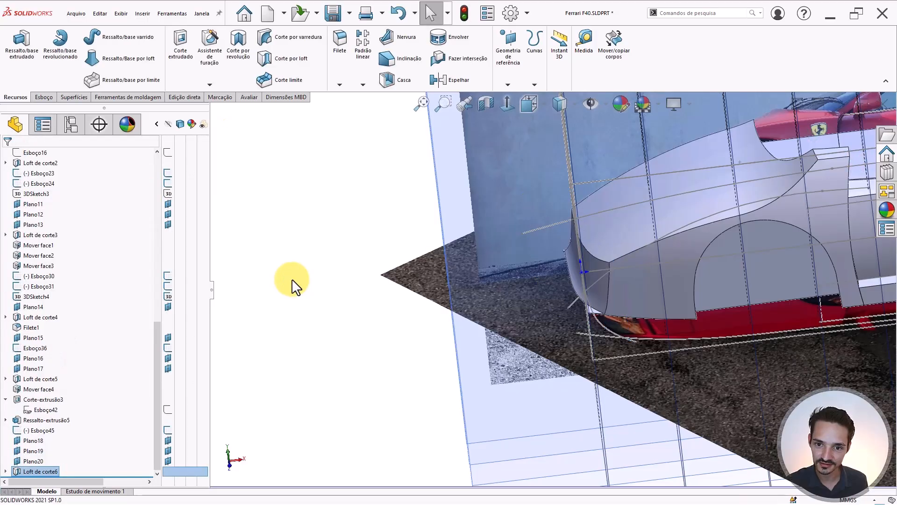
scroll(591, 265, "down", 3)
middle_click_drag(591, 266, 610, 219)
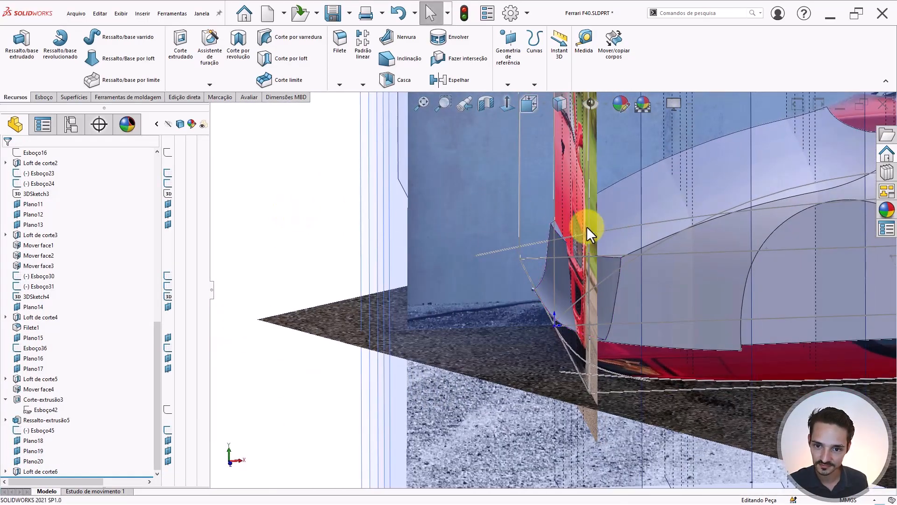
middle_click_drag(601, 256, 601, 259)
scroll(558, 293, "up", 1)
key("ctrl+h")
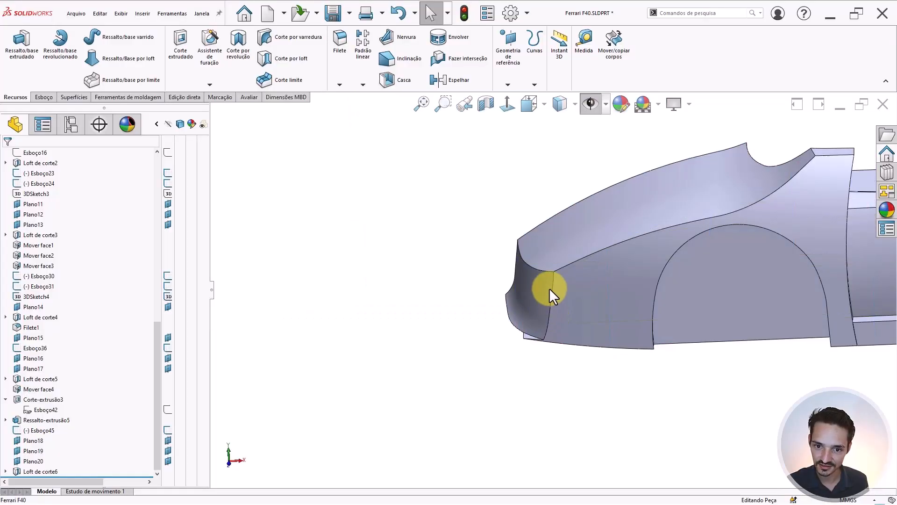
scroll(520, 292, "down", 3)
middle_click_drag(520, 292, 474, 250)
scroll(495, 294, "down", 3)
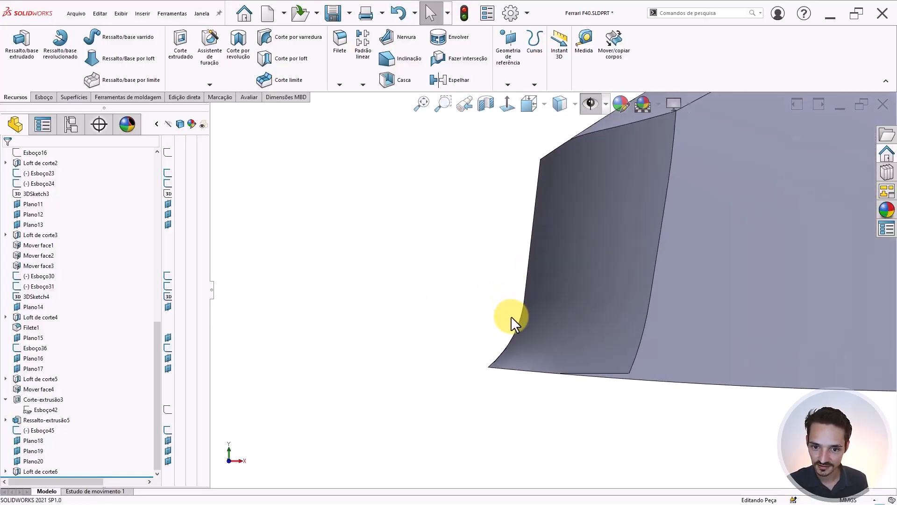
key("ctrl+h")
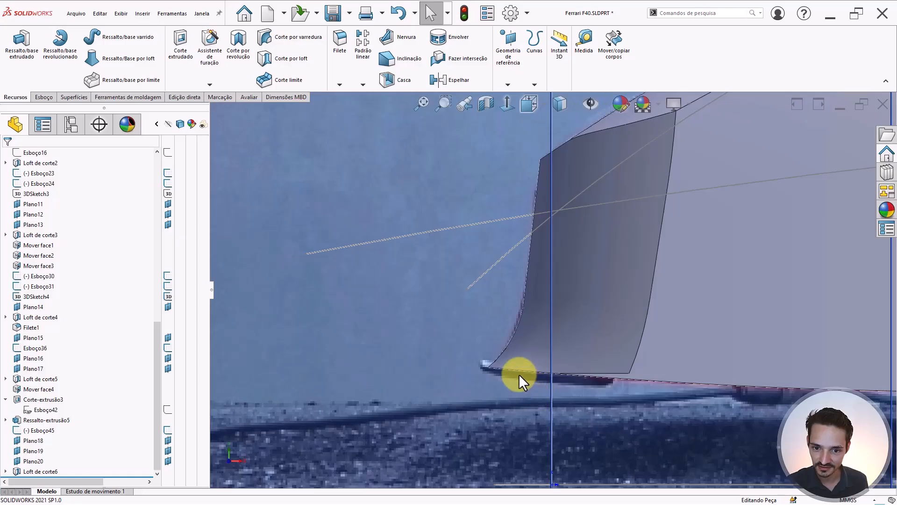
key("Tab")
key("shift+Tab")
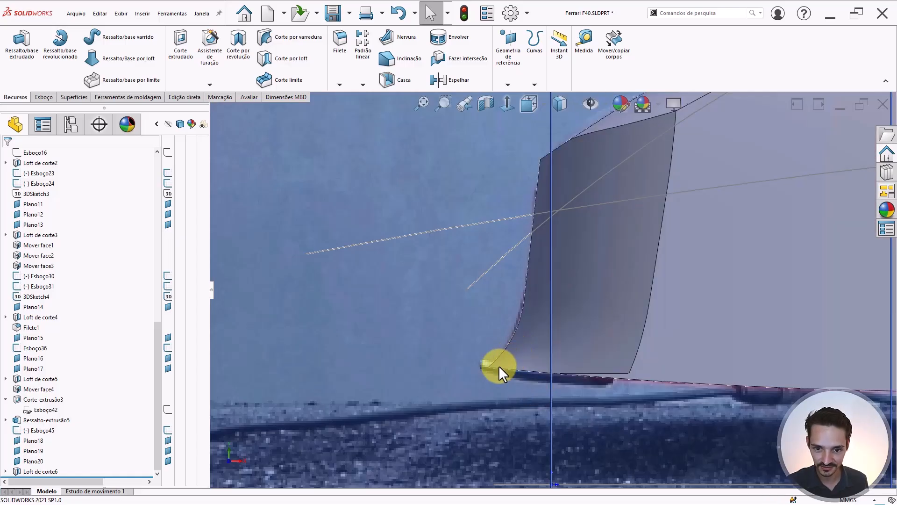
key("Tab")
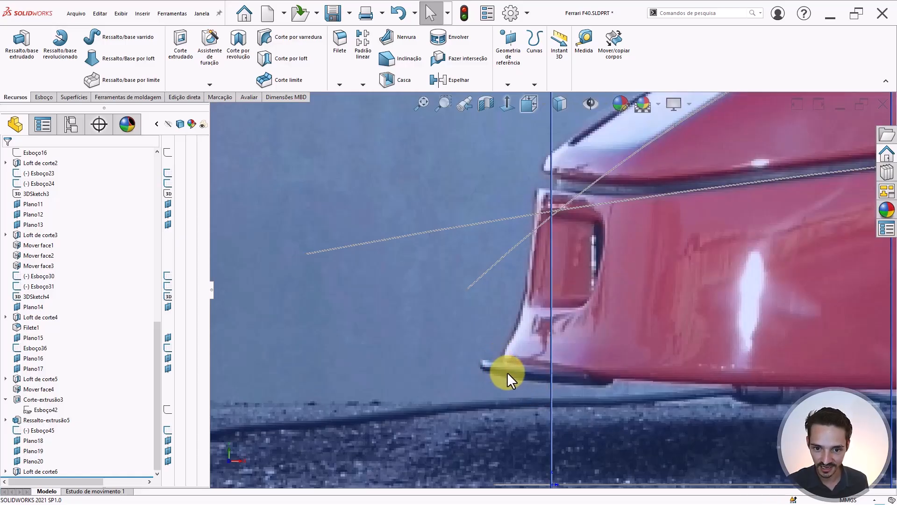
key("shift+Tab")
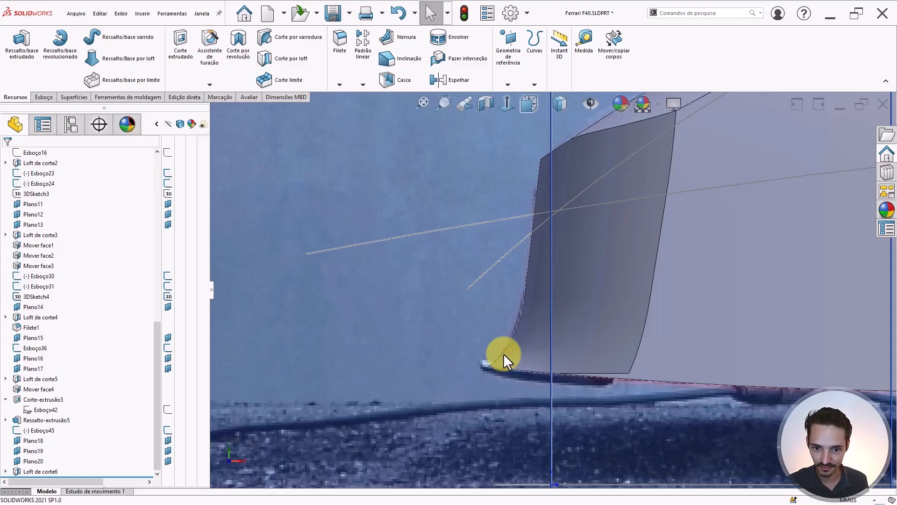
middle_click_drag(537, 371, 593, 323)
- Select the small Loft de corte6 face at the bumper corner and bring up the Edição direta tools
scroll(596, 325, "up", 3)
left_click(635, 288)
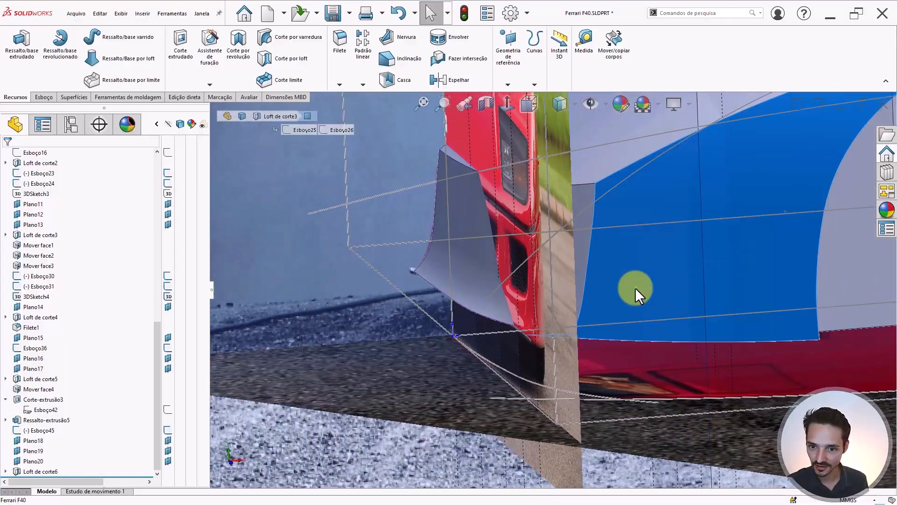
middle_click_drag(636, 287, 590, 290)
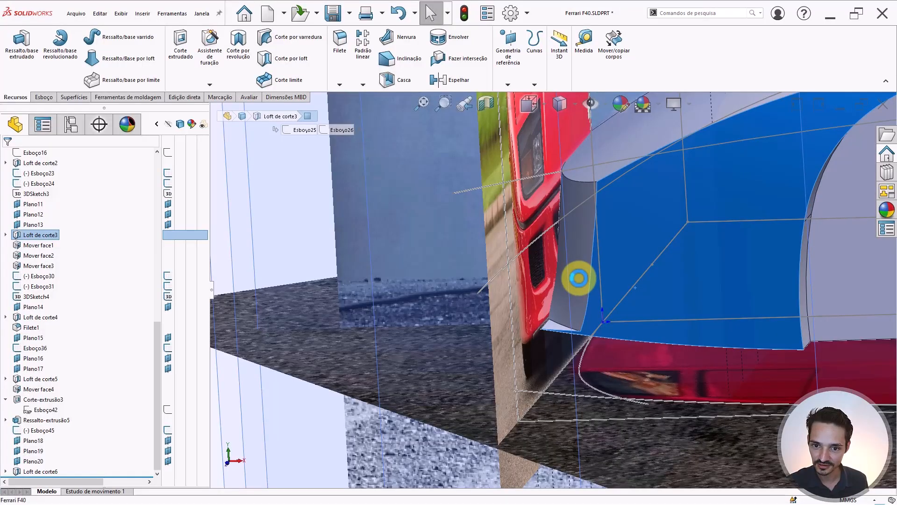
left_click(575, 281)
middle_click_drag(579, 278, 605, 240)
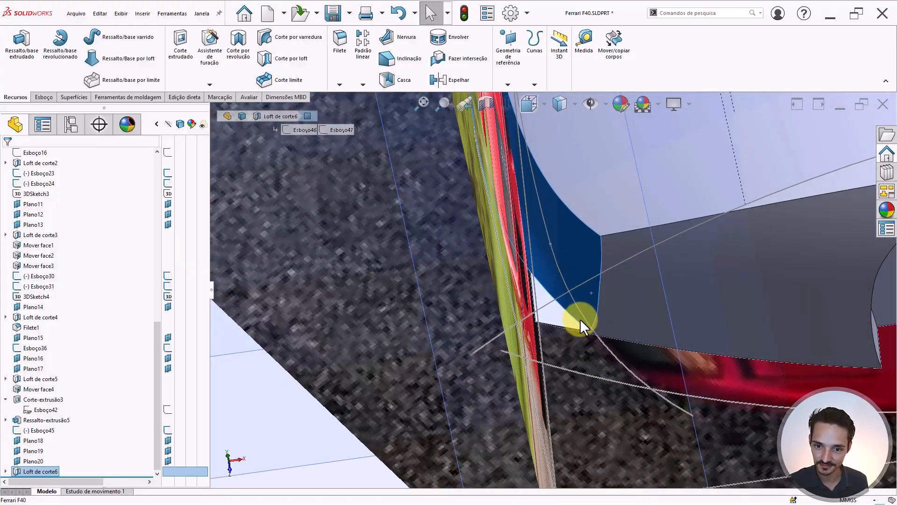
middle_click_drag(579, 319, 561, 274)
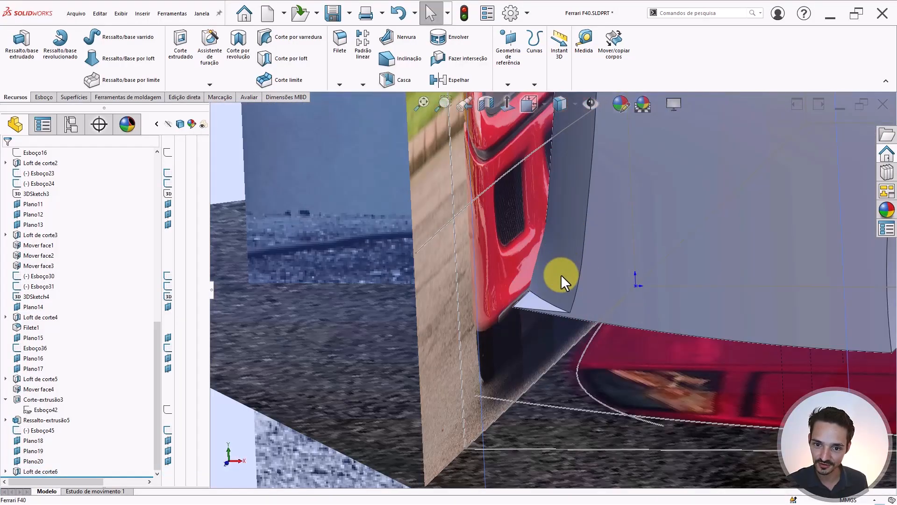
left_click(536, 299)
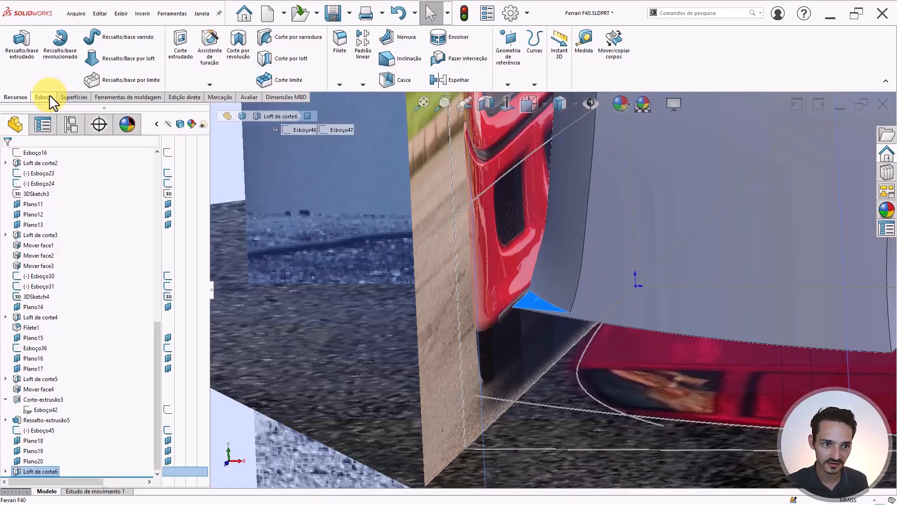
left_click(172, 97)
- Offset the chosen corner face by 5 mm with Mover face in the reversed direction
left_click(12, 53)
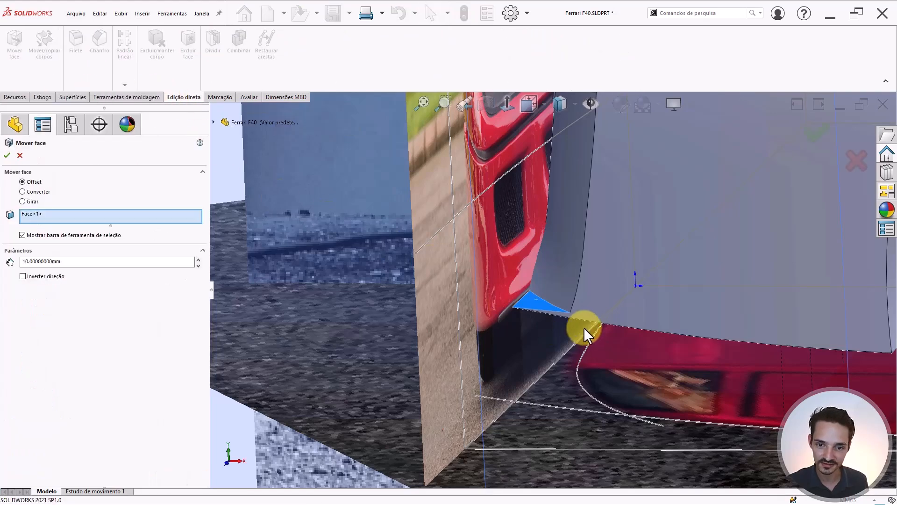
scroll(535, 304, "down", 3)
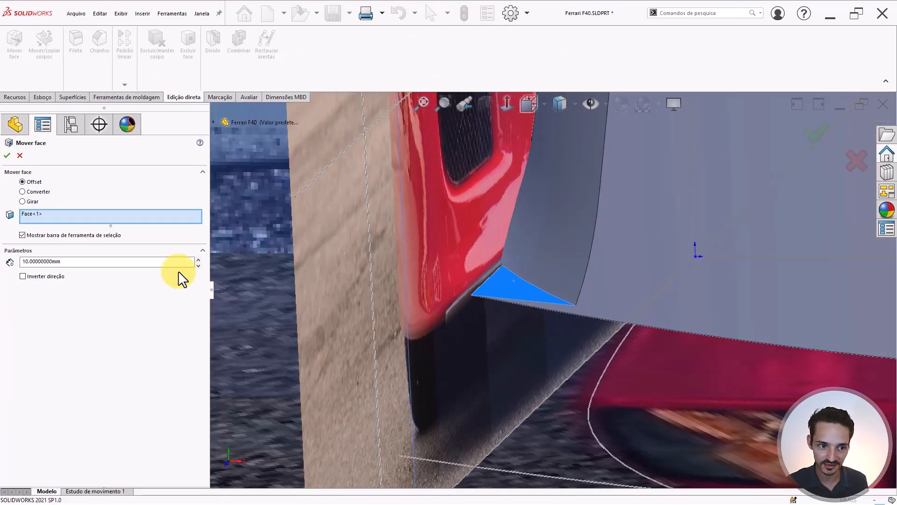
double_click(74, 261)
type("5")
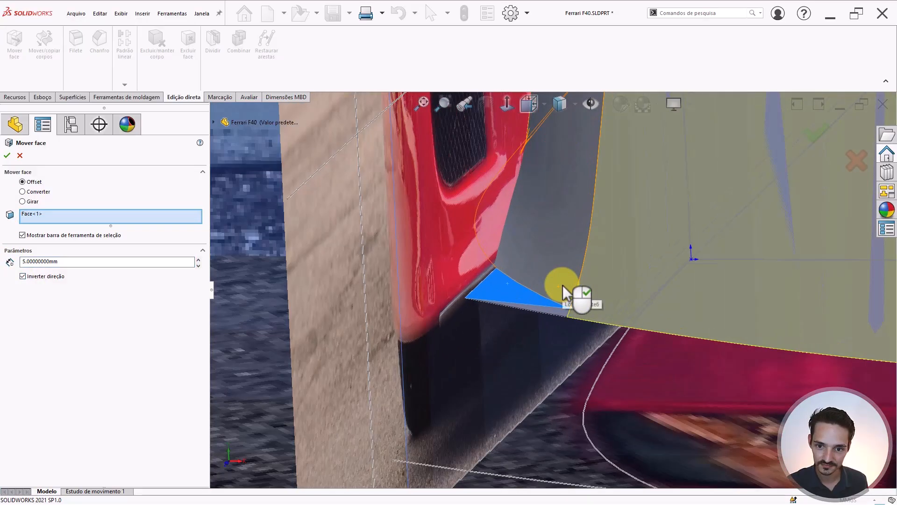
scroll(562, 285, "up", 4)
scroll(562, 285, "down", 2)
scroll(551, 308, "up", 6)
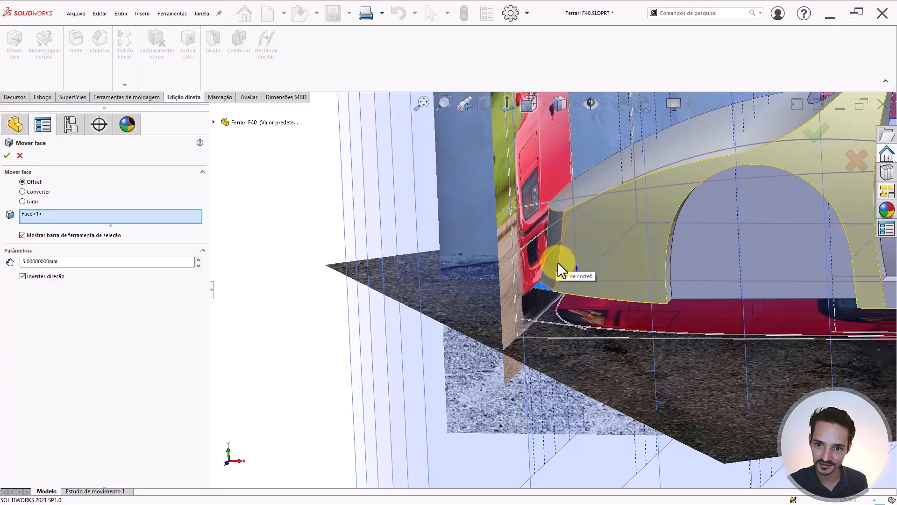
scroll(556, 264, "up", 3)
scroll(582, 259, "down", 4)
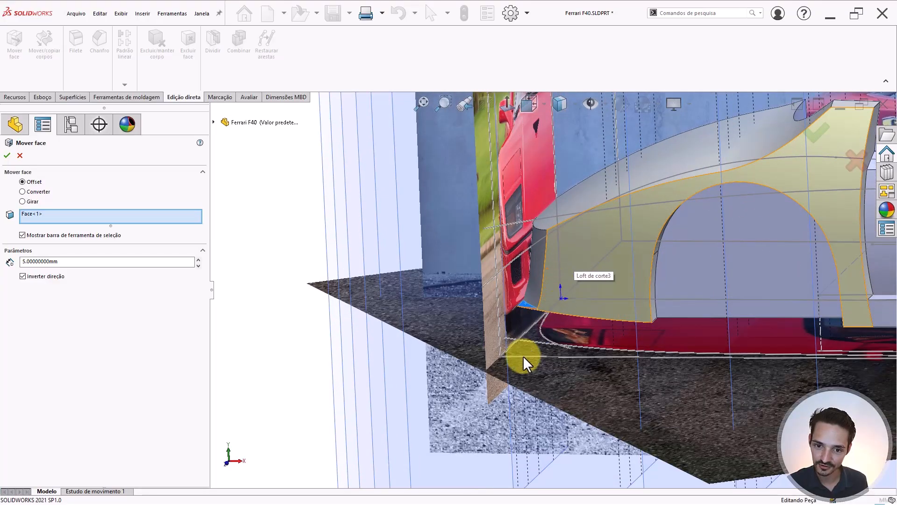
key("Return")
- Orbit to look down on the front corner and hide the body to reveal the top-view photo
scroll(546, 282, "down", 4)
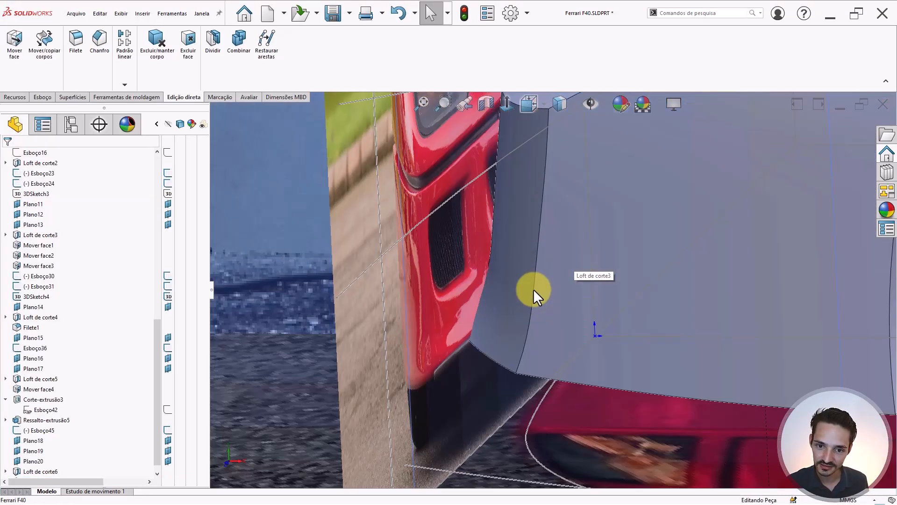
middle_click_drag(534, 289, 575, 420)
scroll(548, 315, "up", 5)
right_click_drag(575, 420, 567, 299)
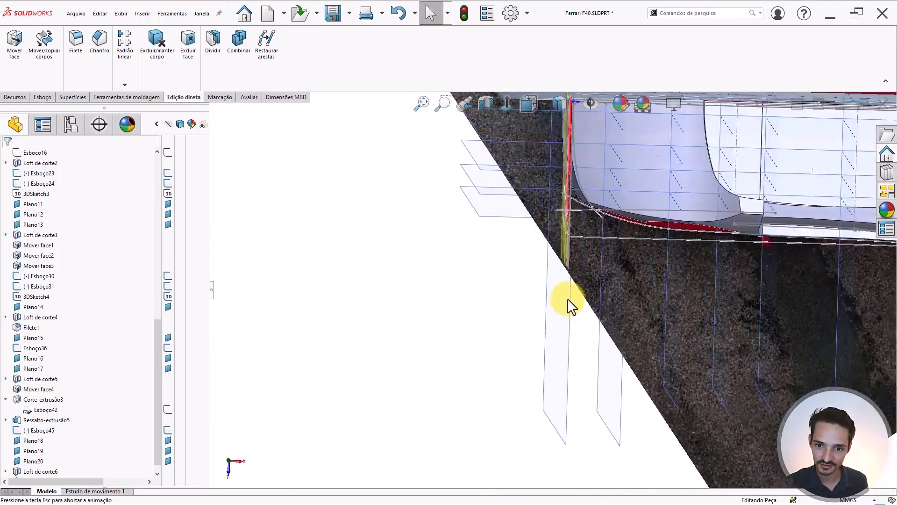
scroll(650, 158, "down", 4)
key("Tab")
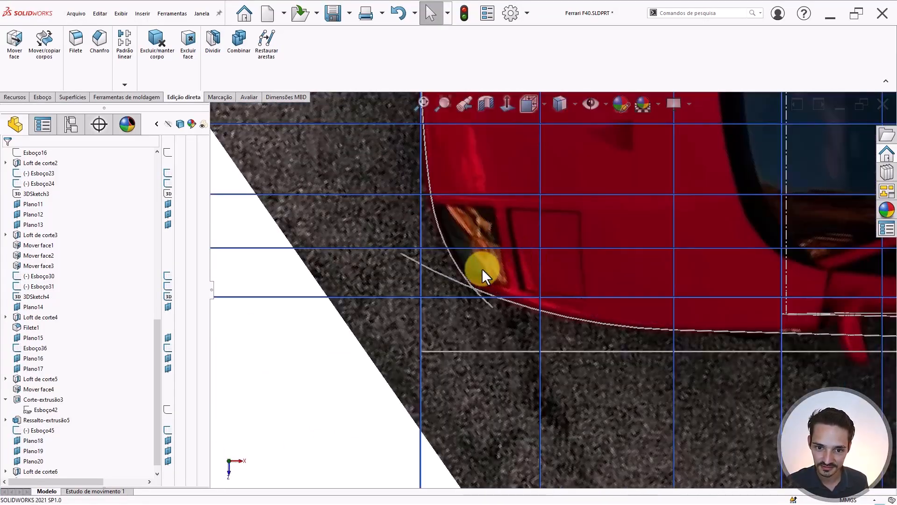
scroll(481, 269, "down", 3)
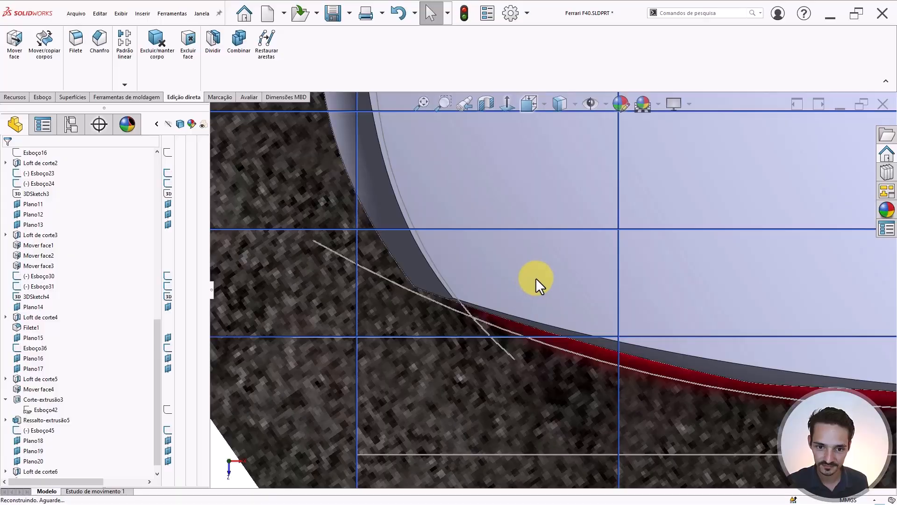
scroll(535, 278, "up", 3)
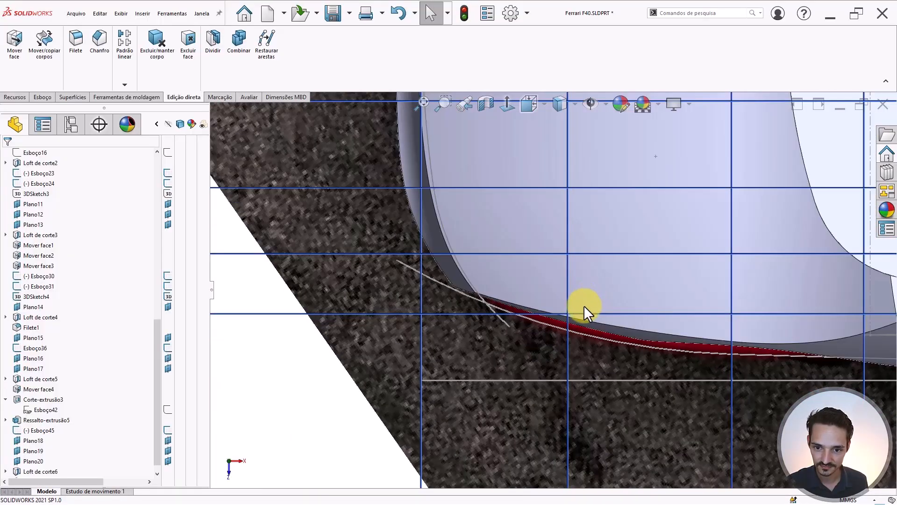
scroll(657, 287, "up", 4)
scroll(654, 289, "down", 2)
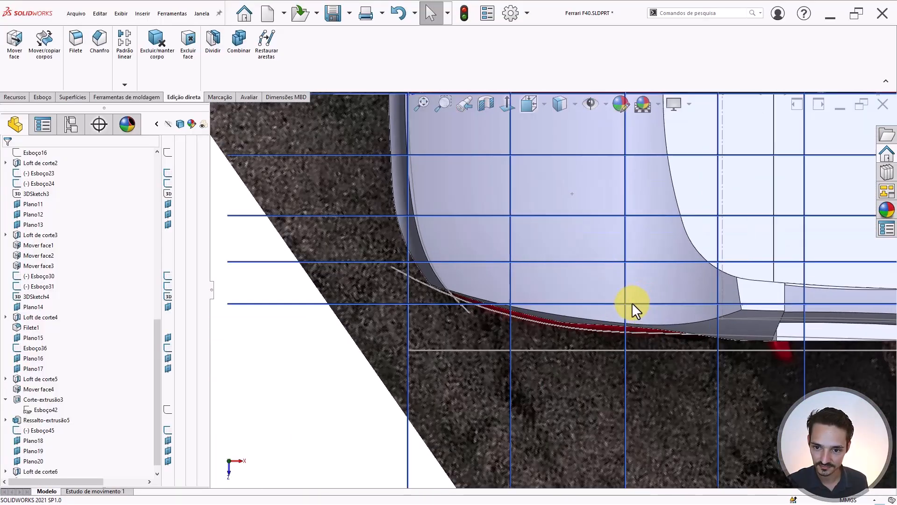
scroll(589, 328, "down", 1)
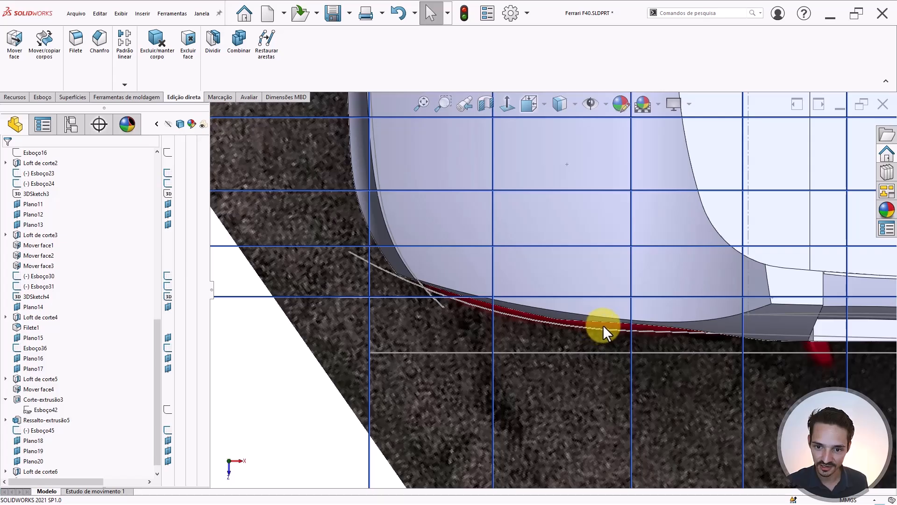
scroll(756, 324, "up", 1)
- Switch to Top view, hide the body to compare its outline with the photo, then show it again
middle_click_drag(802, 328, 675, 306, "ctrl")
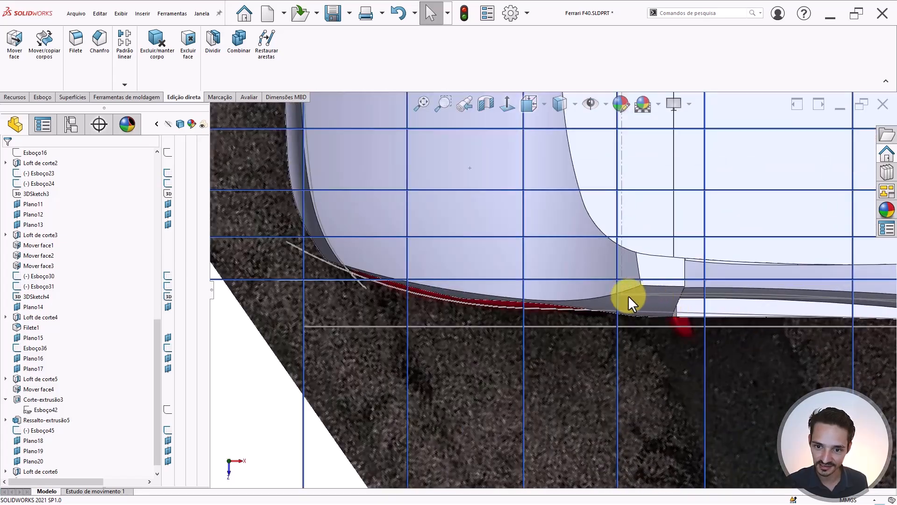
mouse_move(468, 285)
middle_mouse_down()
mouse_move(485, 182)
mouse_move(541, 145)
mouse_move(486, 178)
mouse_move(452, 261)
mouse_move(457, 281)
middle_mouse_up()
key("ctrl+5")
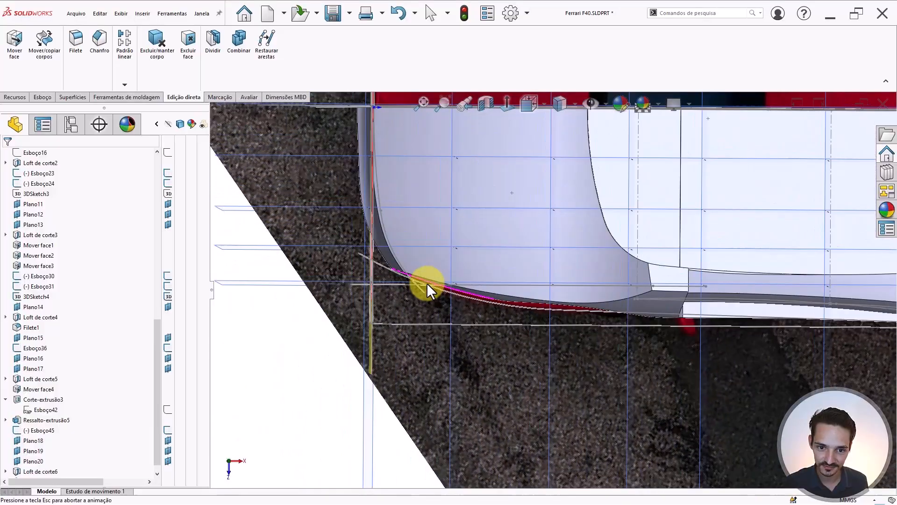
scroll(427, 282, "down", 5)
scroll(380, 261, "down", 2)
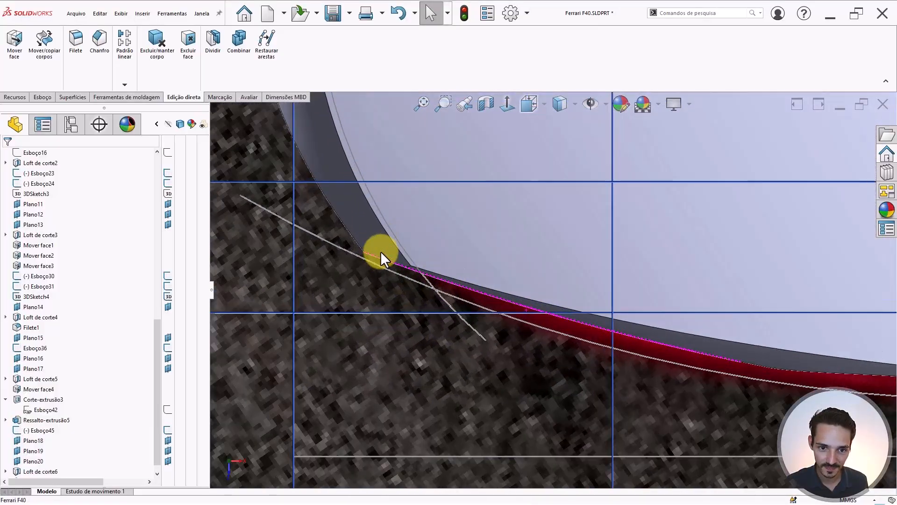
key("Tab")
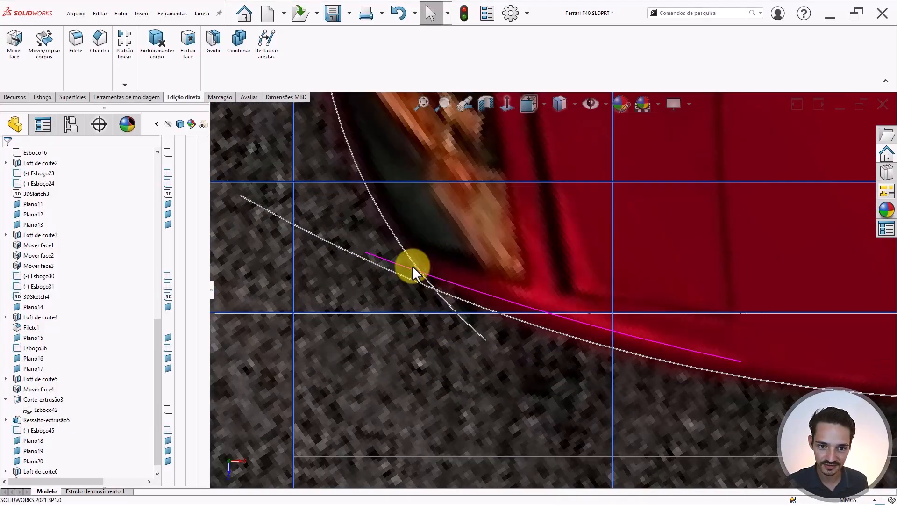
key("shift+Tab")
scroll(435, 269, "up", 5)
middle_click_drag(499, 262, 495, 184)
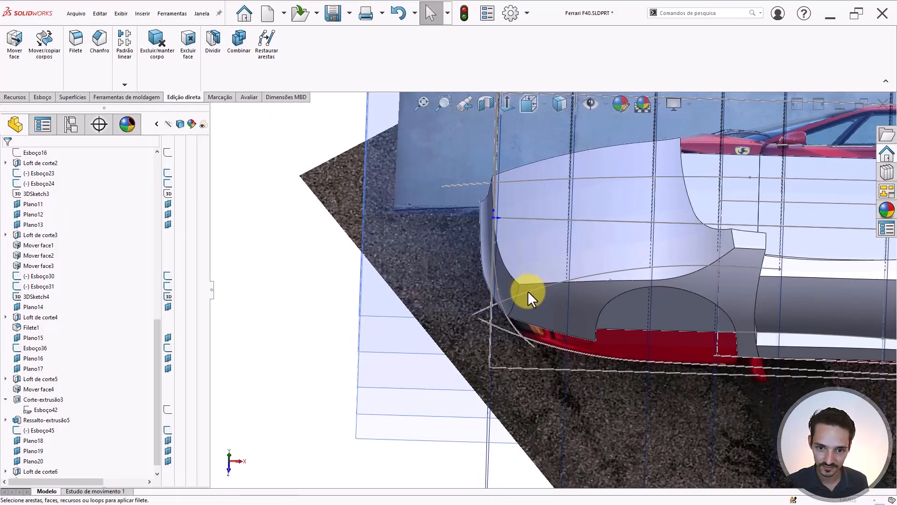
- Pick the lower front corner edge, check its 10 mm fillet preview from several angles, and accept
scroll(528, 290, "down", 2)
scroll(514, 290, "down", 3)
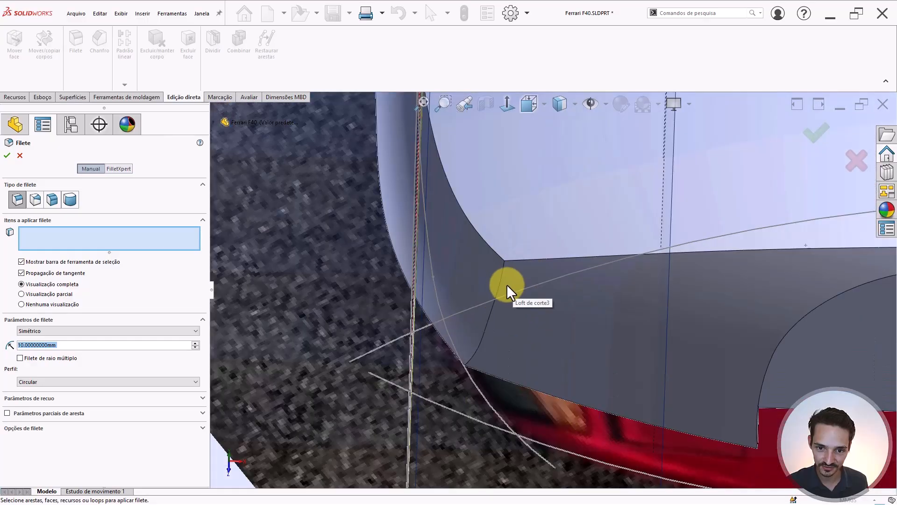
left_click(500, 275)
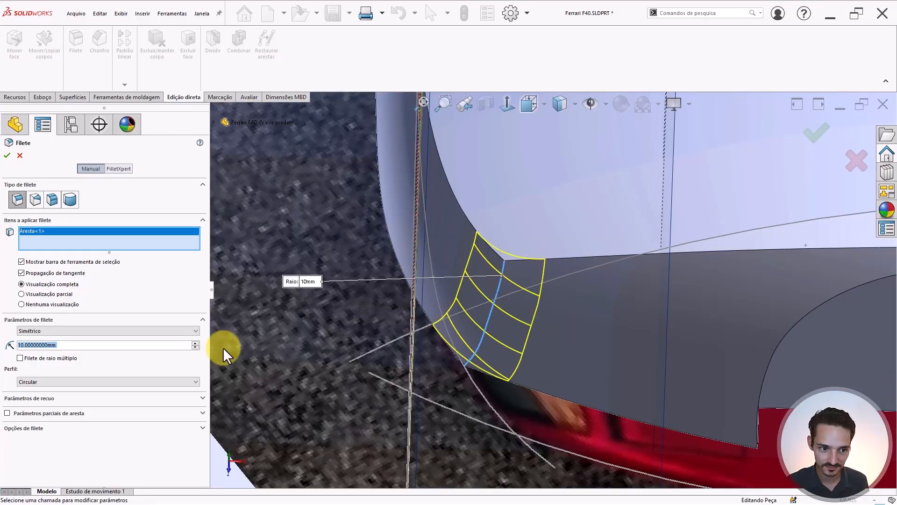
middle_click_drag(544, 330, 601, 240)
middle_click_drag(578, 274, 525, 385)
scroll(527, 307, "down", 2)
key("Return")
scroll(508, 309, "up", 4)
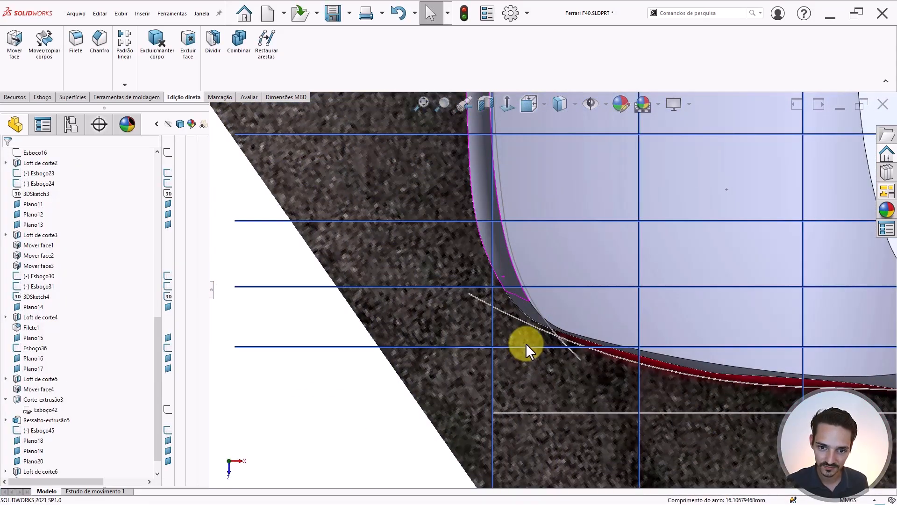
scroll(526, 343, "up", 5)
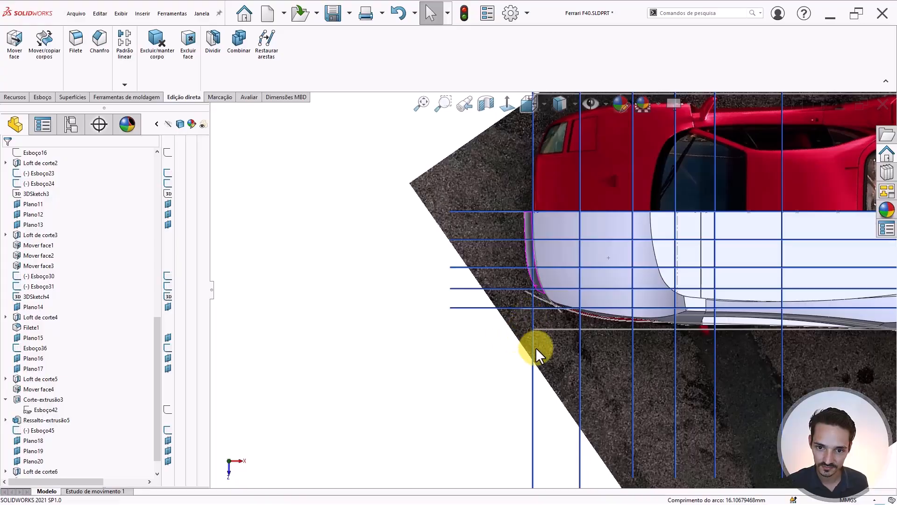
key("ctrl+6")
key("f")
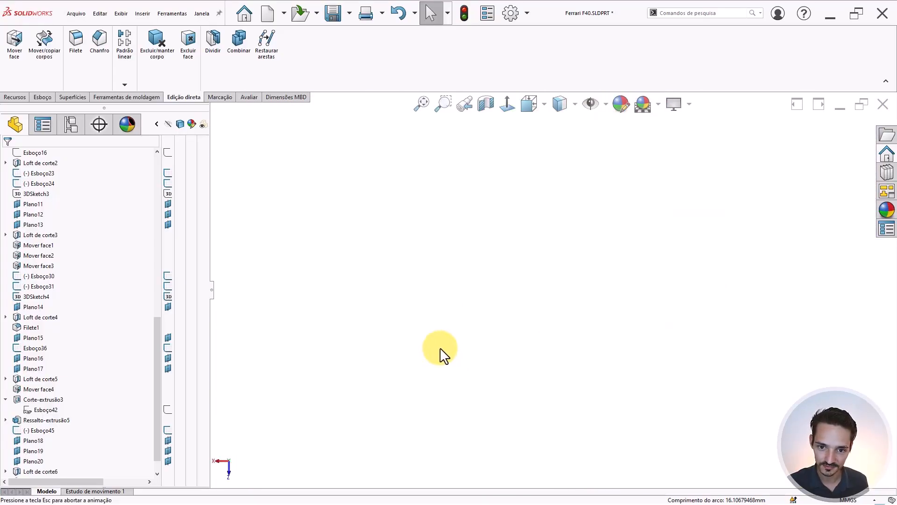
scroll(444, 427, "down", 8)
scroll(558, 345, "up", 3)
scroll(776, 232, "down", 4)
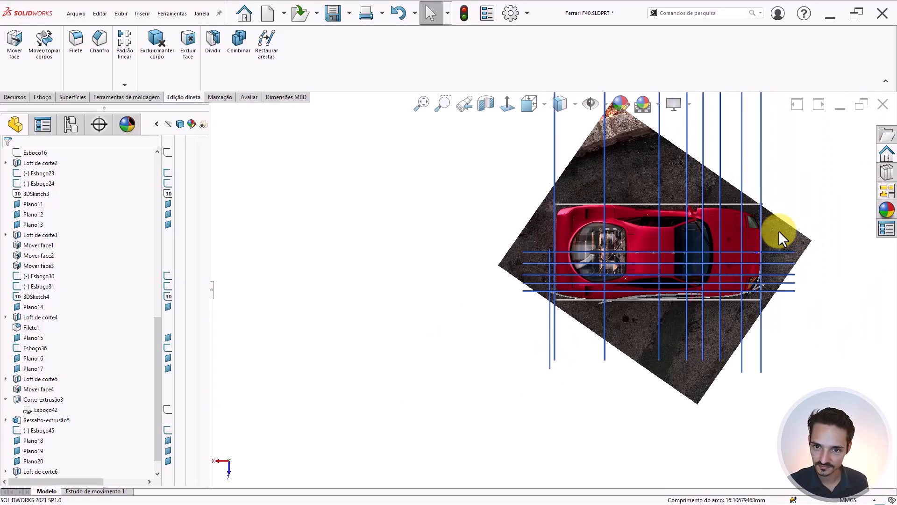
left_click(589, 110)
scroll(514, 258, "down", 2)
middle_click_drag(514, 258, 356, 246)
scroll(388, 339, "down", 3)
middle_click_drag(388, 339, 372, 178)
scroll(383, 332, "up", 2)
scroll(383, 336, "down", 4)
middle_click_drag(519, 390, 515, 338)
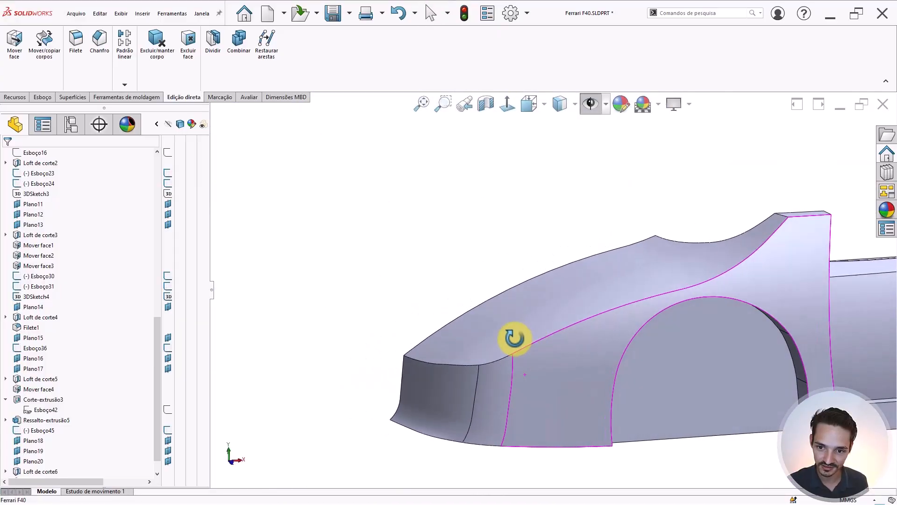
scroll(484, 267, "down", 4)
key("ctrl+1")
scroll(551, 173, "down", 6)
scroll(551, 173, "up", 5)
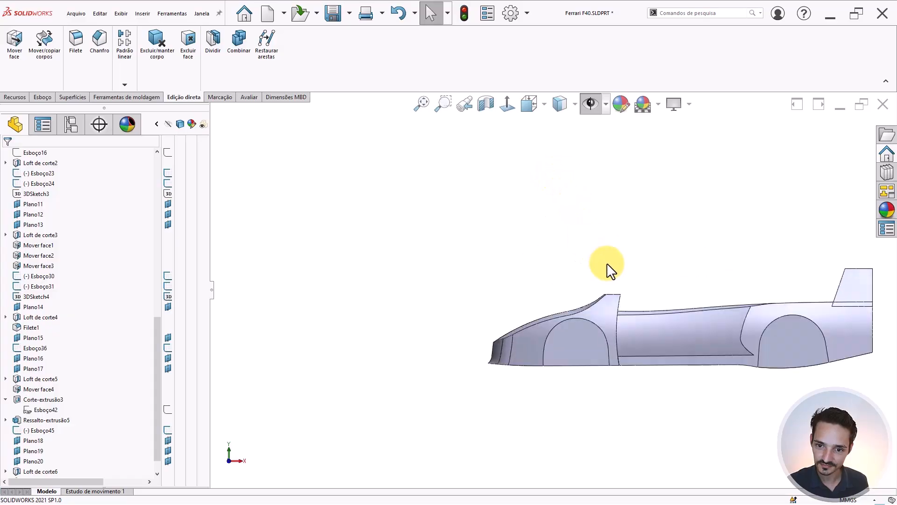
middle_click_drag(606, 262, 617, 306)
scroll(617, 328, "down", 6)
scroll(620, 398, "up", 7)
scroll(632, 313, "down", 3)
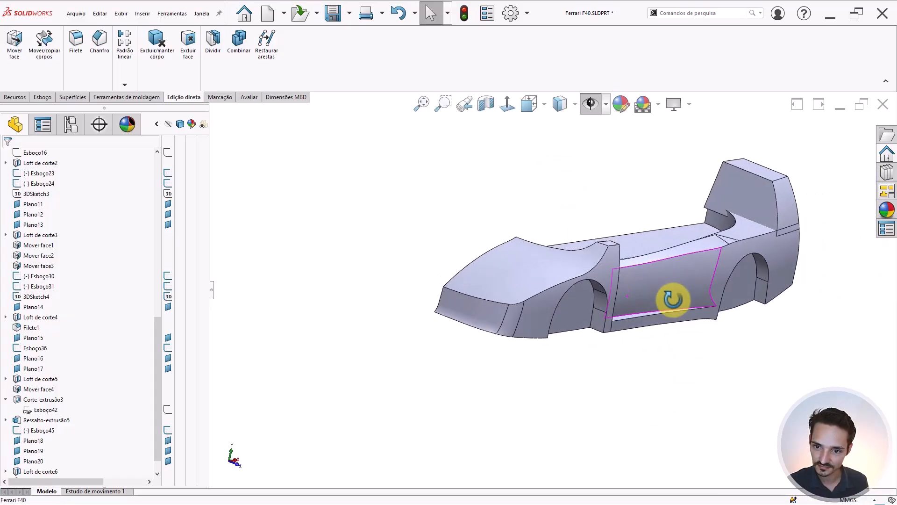
middle_click_drag(672, 296, 661, 252)
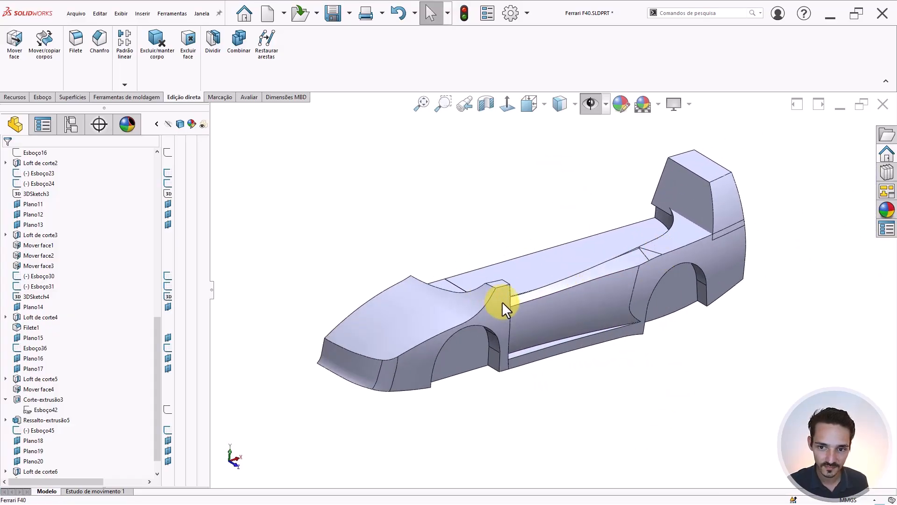
middle_click_drag(502, 301, 495, 264)
scroll(486, 284, "up", 5)
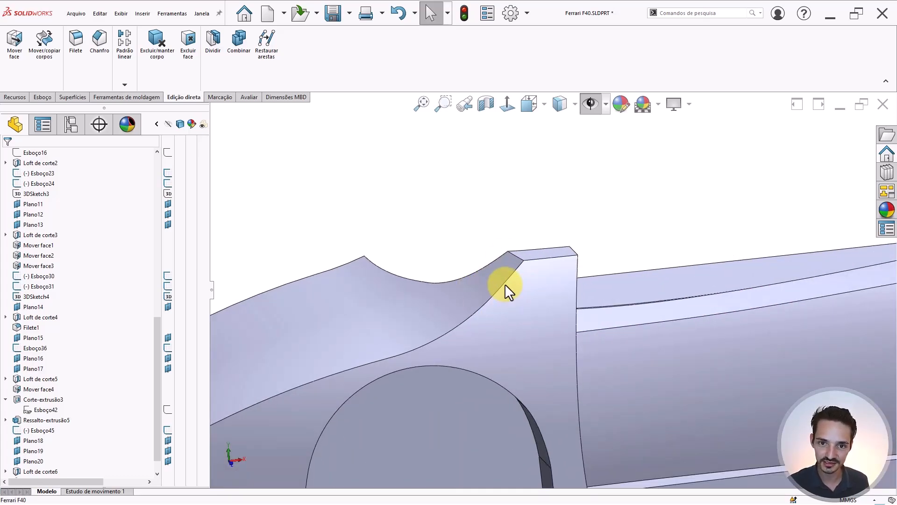
scroll(535, 302, "down", 2)
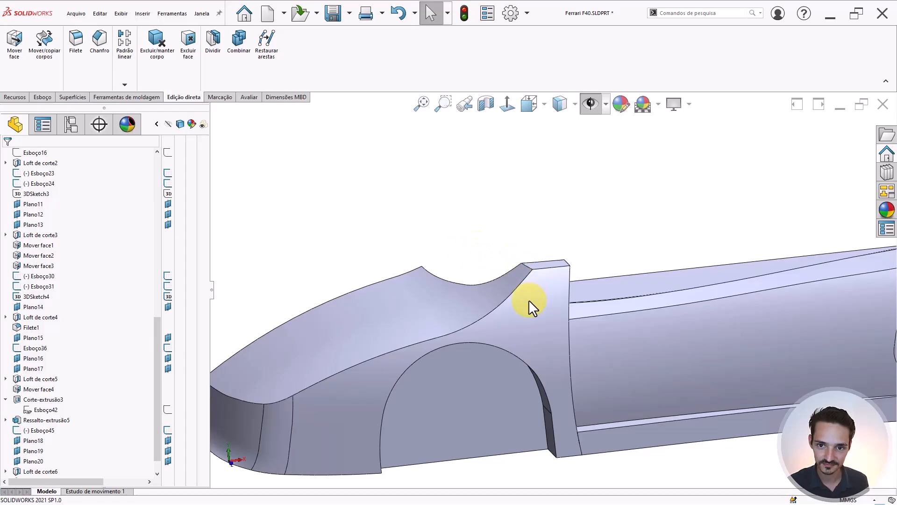
key("h")
scroll(355, 340, "down", 3)
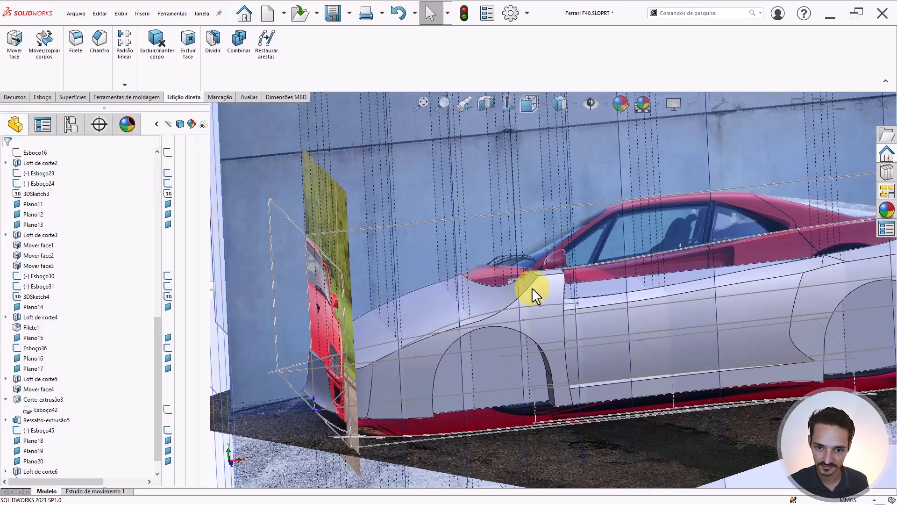
- From the top view, select Plano20, Plano18, Plano19 and Plano15 and hide them
scroll(533, 287, "up", 3)
middle_click(547, 300)
middle_click_drag(547, 300, 487, 316)
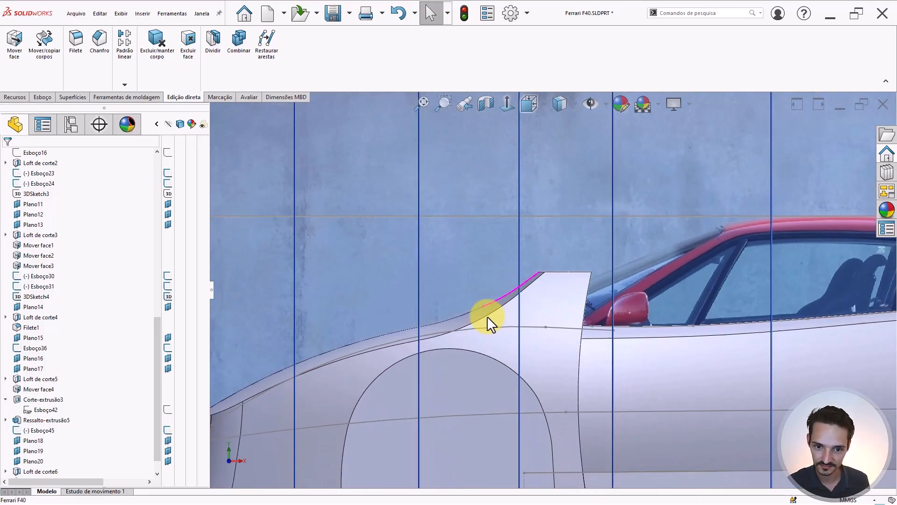
scroll(496, 314, "down", 5)
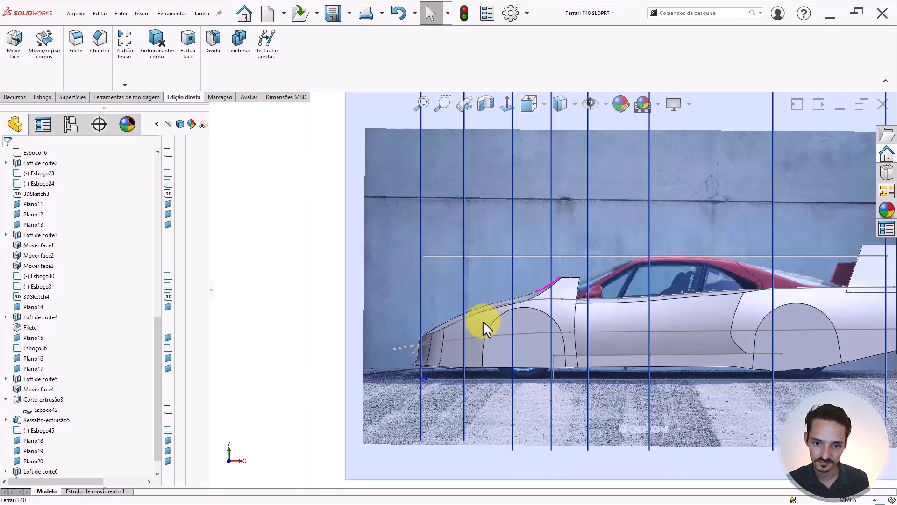
middle_click_drag(501, 316, 491, 494)
right_click_drag(328, 396, 374, 345)
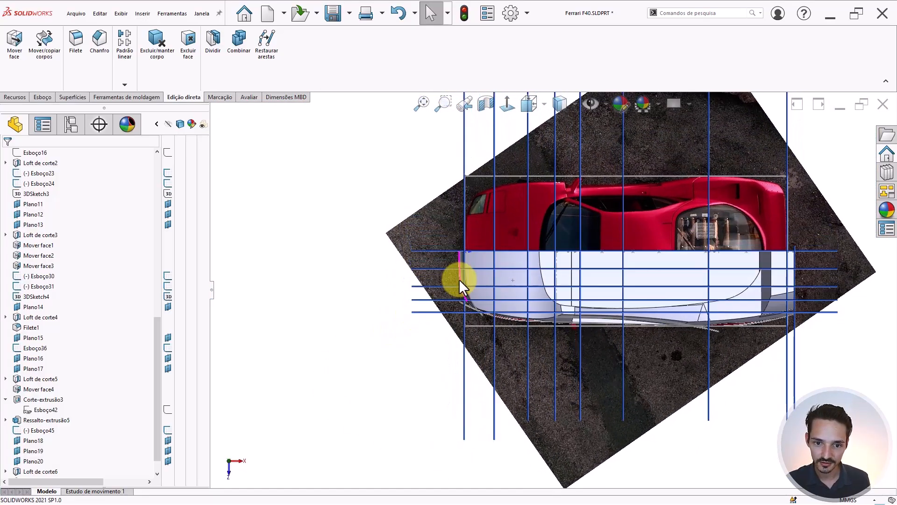
scroll(435, 279, "down", 3)
left_click(418, 263)
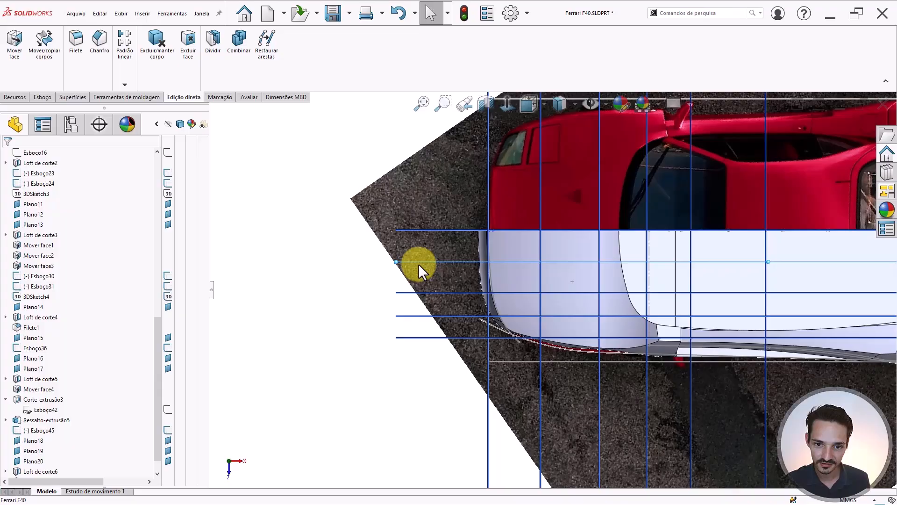
left_click(408, 292, "ctrl")
left_click(404, 316, "ctrl")
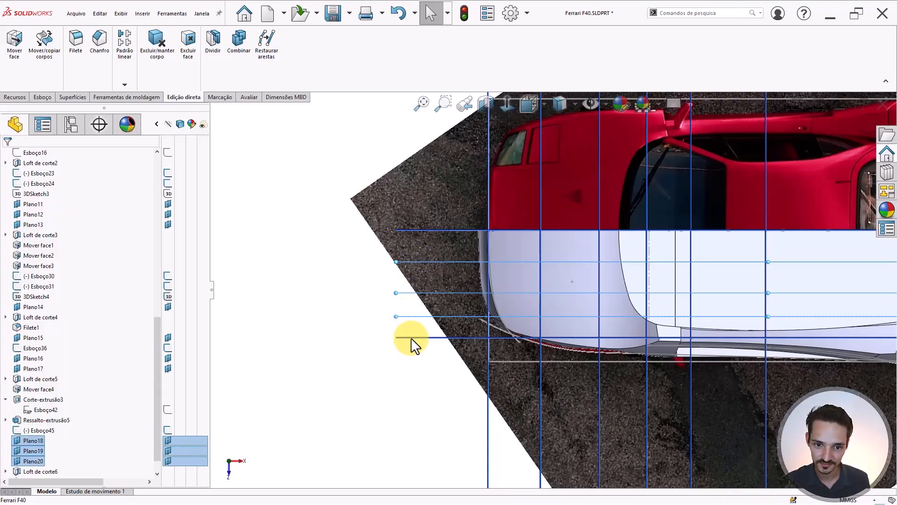
left_click(411, 338, "ctrl")
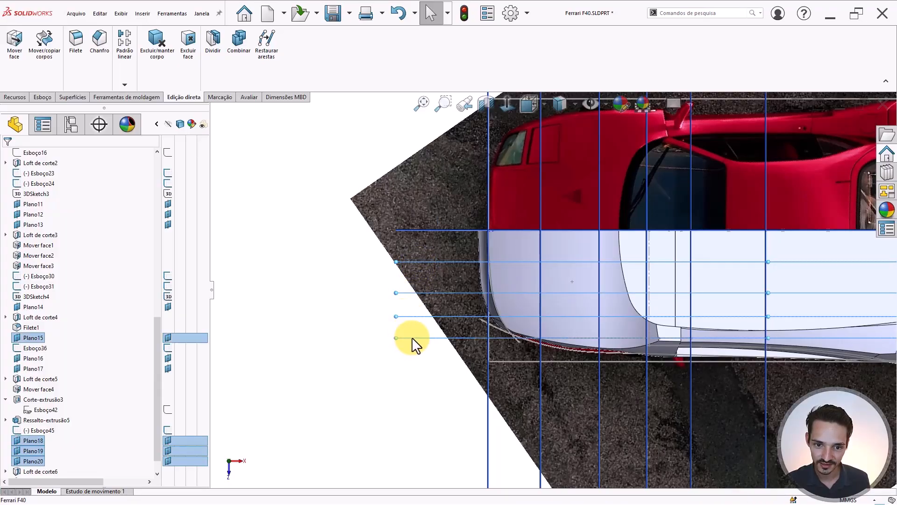
right_click(329, 334)
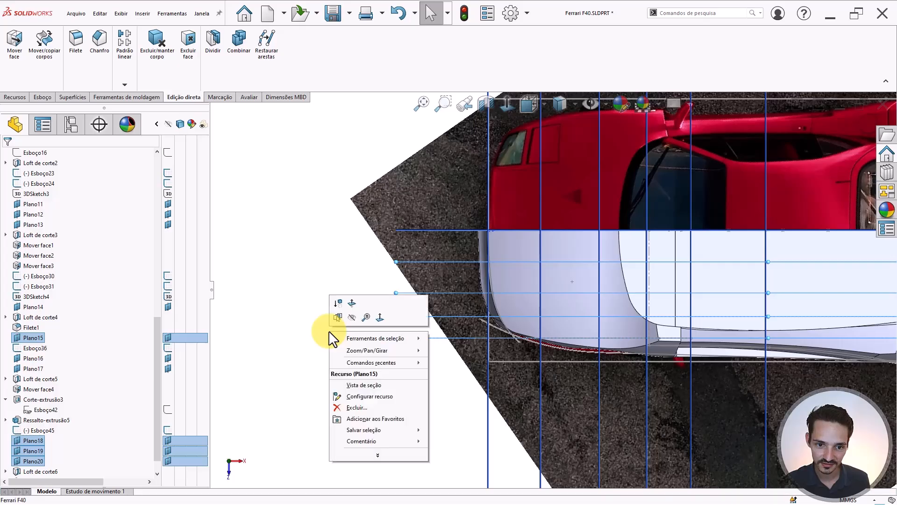
left_click(352, 318)
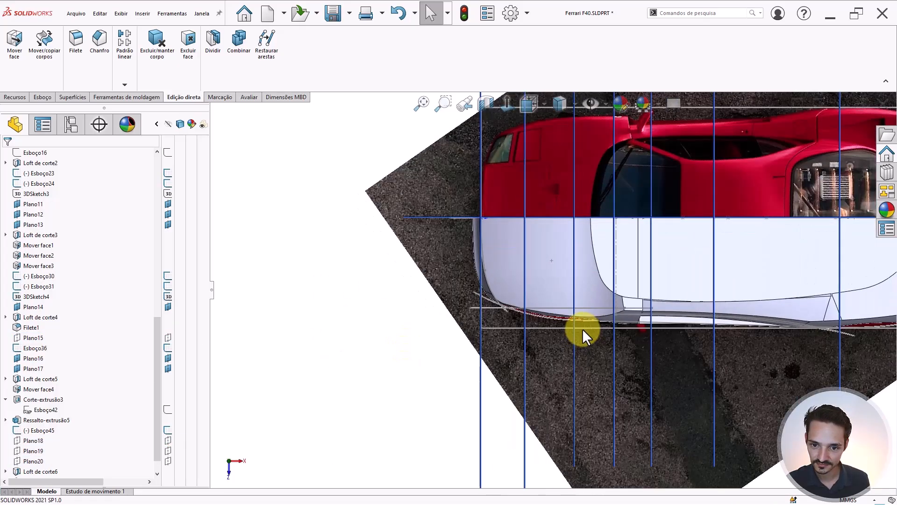
middle_click_drag(583, 329, 541, 129)
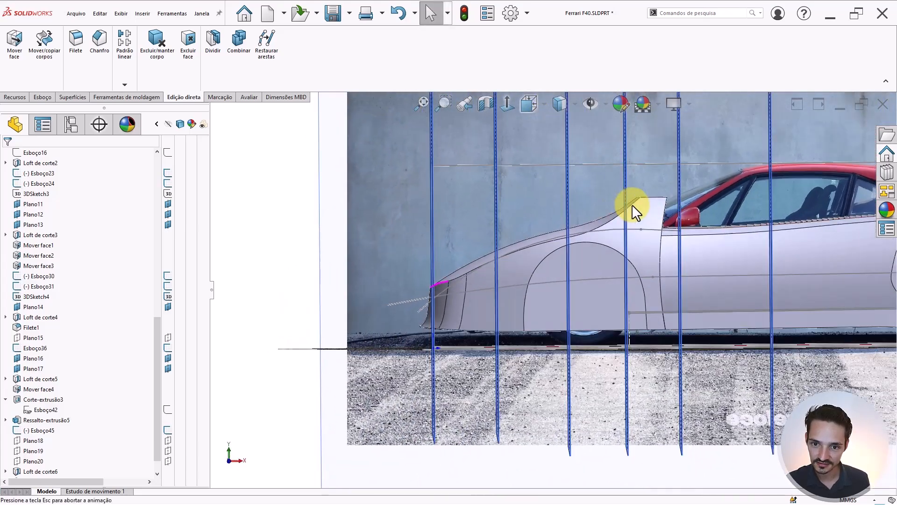
scroll(632, 203, "down", 3)
scroll(551, 249, "down", 2)
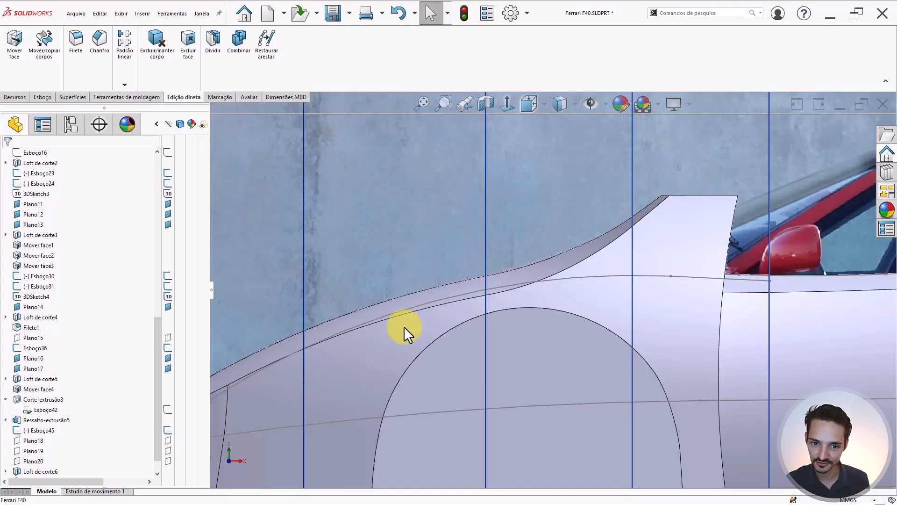
middle_click_drag(745, 284, 652, 284, "ctrl")
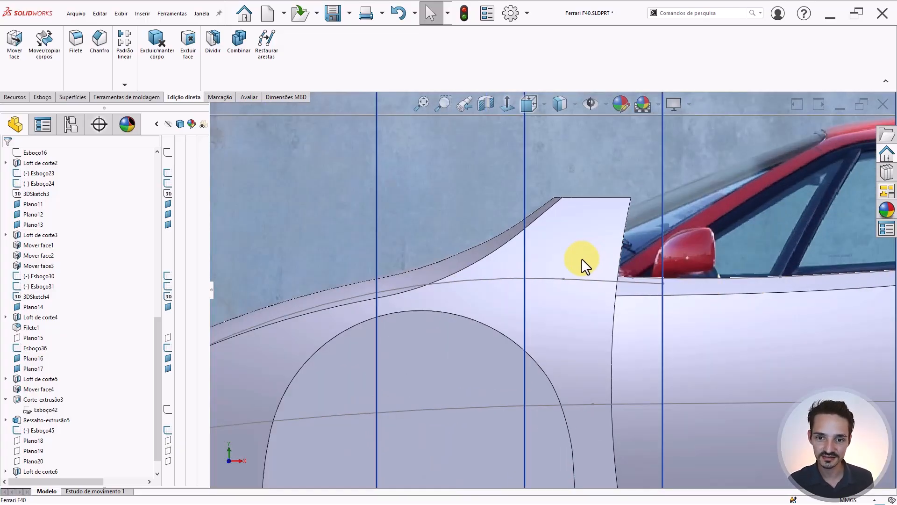
middle_click_drag(557, 232, 582, 242)
middle_click_drag(540, 196, 543, 252)
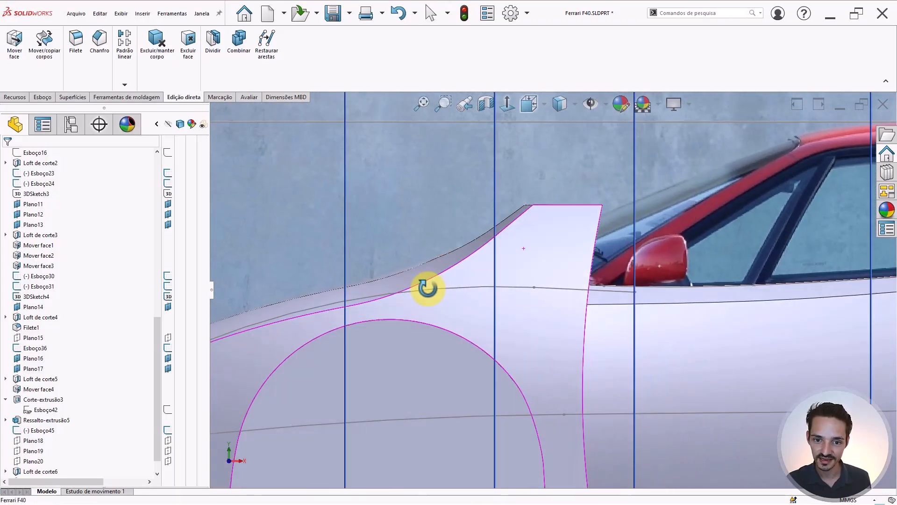
key("Escape")
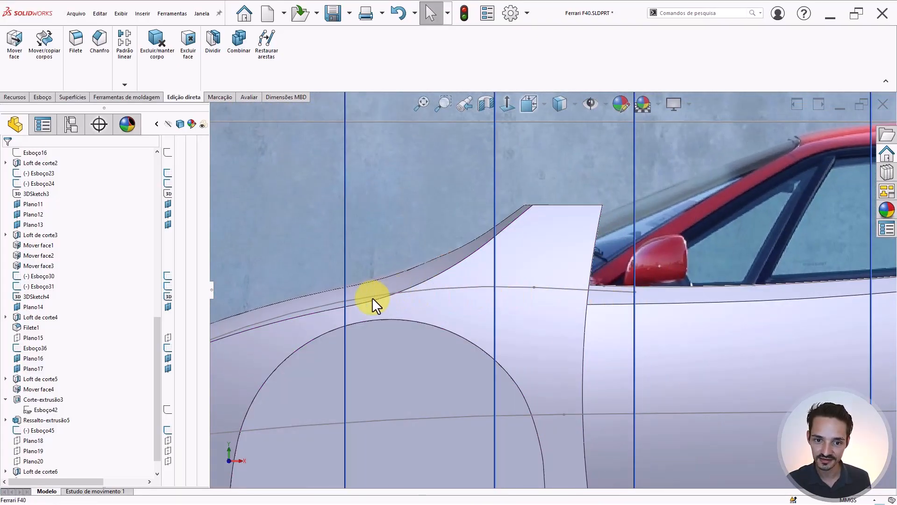
scroll(609, 302, "up", 5)
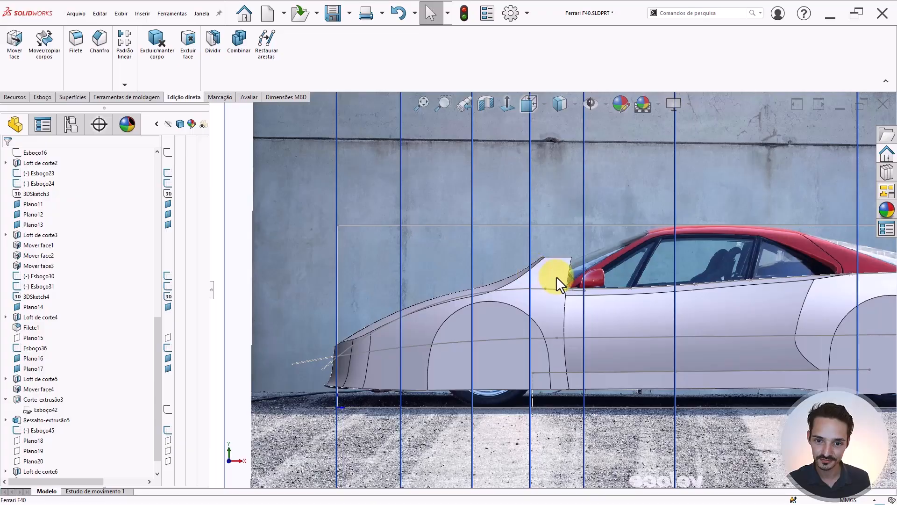
middle_click_drag(556, 281, 563, 387)
scroll(543, 270, "down", 5)
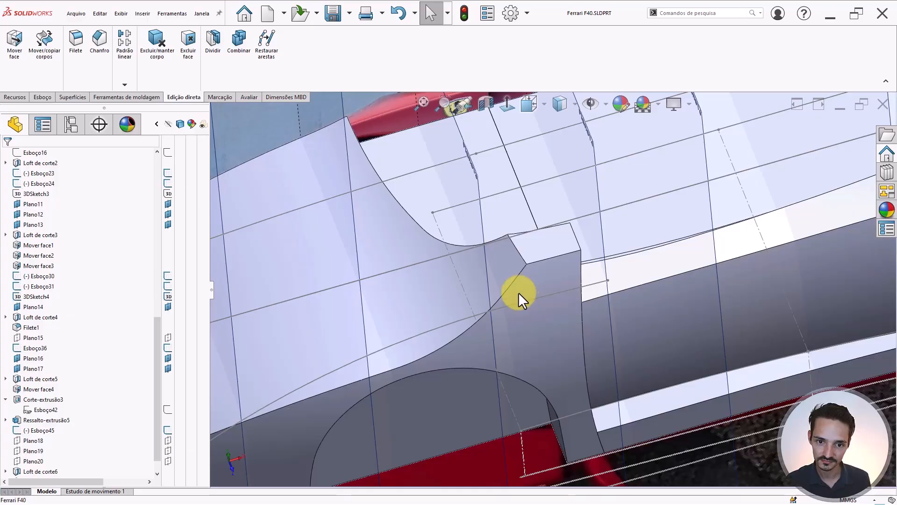
middle_click_drag(484, 286, 405, 299)
- Expand Loft de corte5 from the fender face and preview sketches Esboço41, Esboço40 and Esboço39
left_click(405, 299)
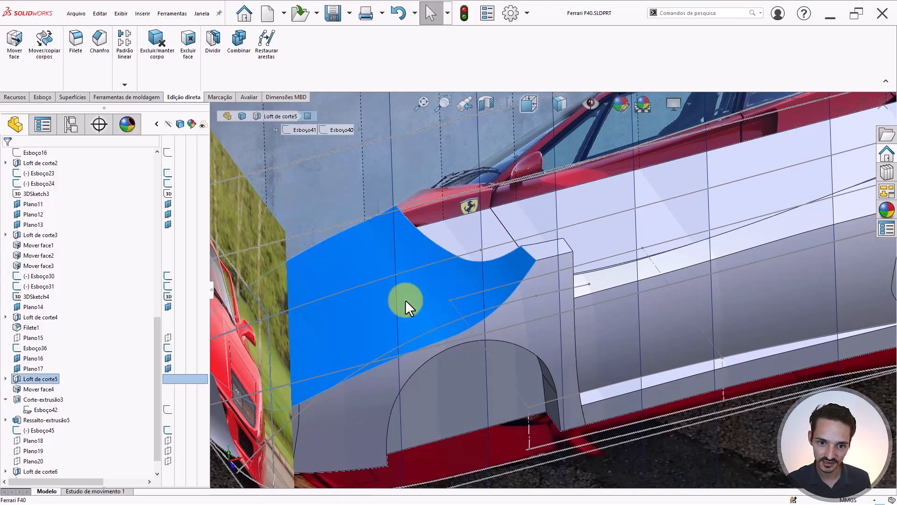
left_click(7, 379)
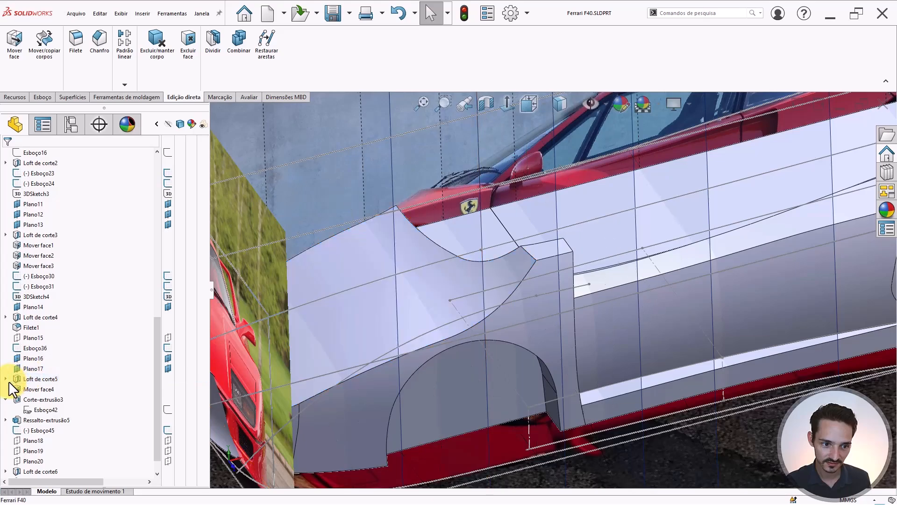
left_click(419, 342)
middle_click_drag(418, 343, 444, 275)
scroll(504, 263, "down", 3)
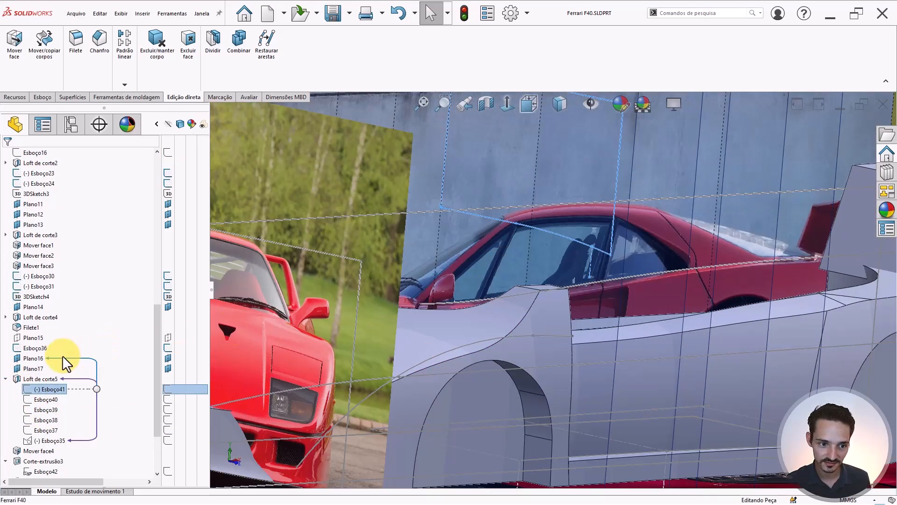
left_click(37, 400)
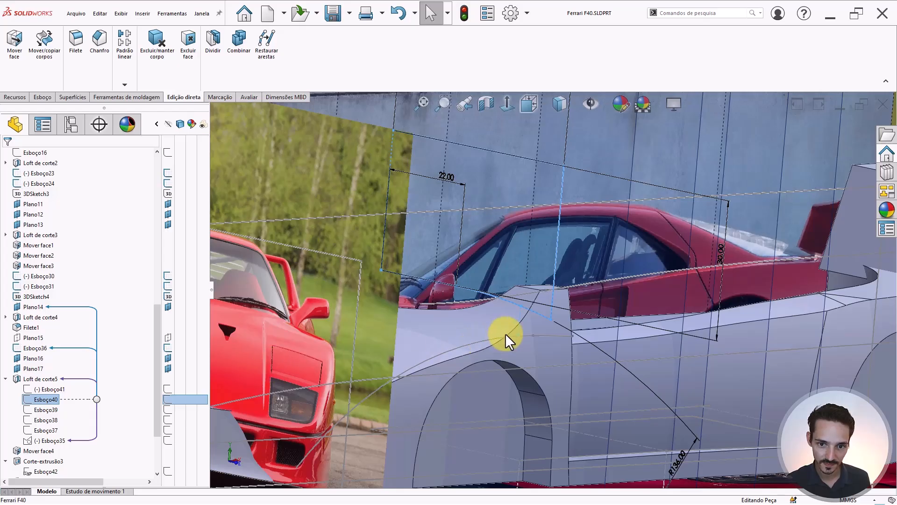
mouse_move(505, 333)
middle_mouse_down()
mouse_move(491, 321)
mouse_move(523, 329)
middle_mouse_up()
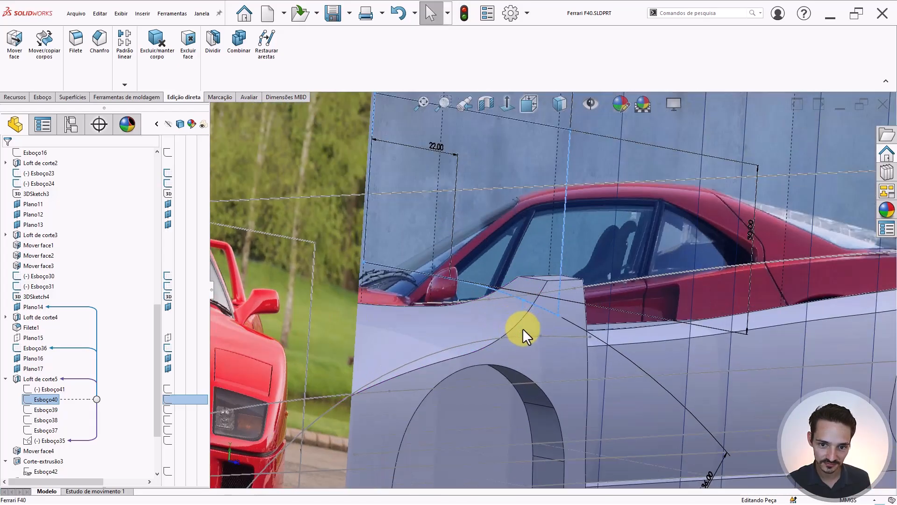
left_click(48, 408)
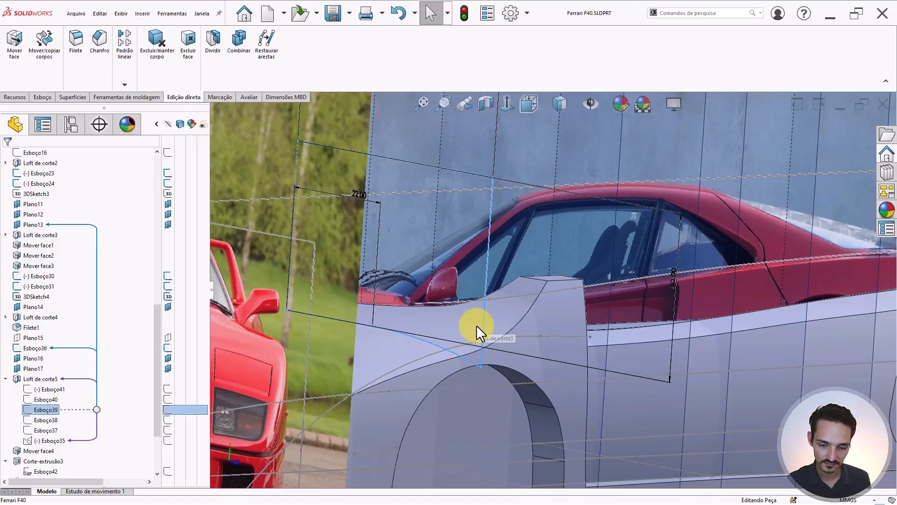
- Orbit and zoom around the fender to inspect Esboço39's profile curves
middle_click_drag(509, 315, 531, 325)
scroll(538, 299, "down", 1)
scroll(552, 298, "up", 5)
scroll(491, 310, "down", 4)
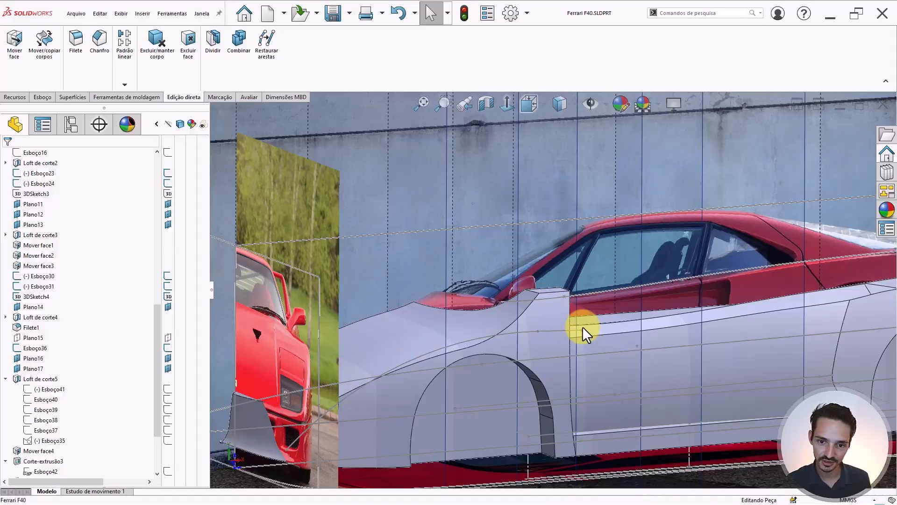
scroll(477, 292, "down", 2)
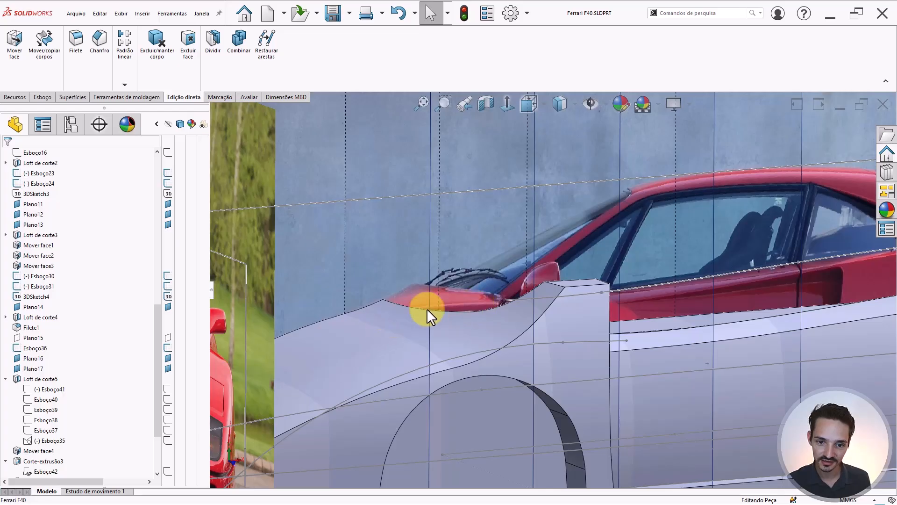
scroll(511, 305, "down", 2)
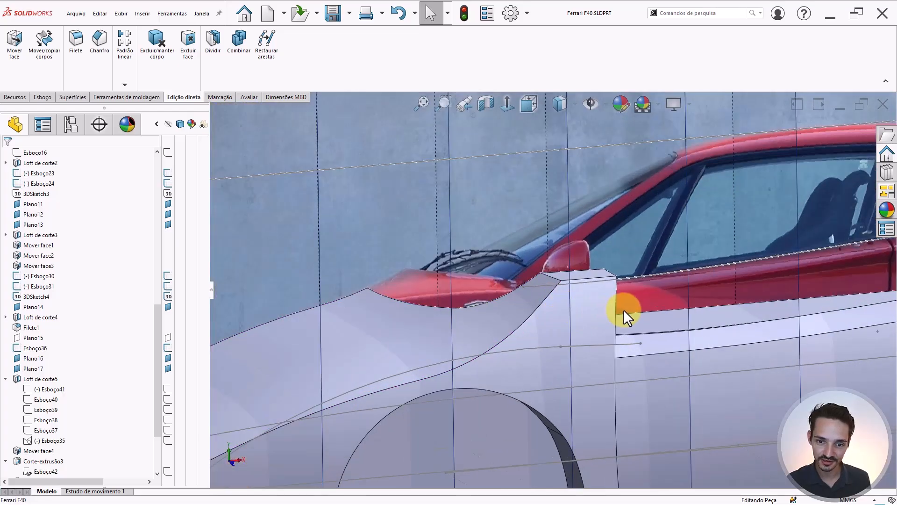
scroll(624, 310, "up", 1)
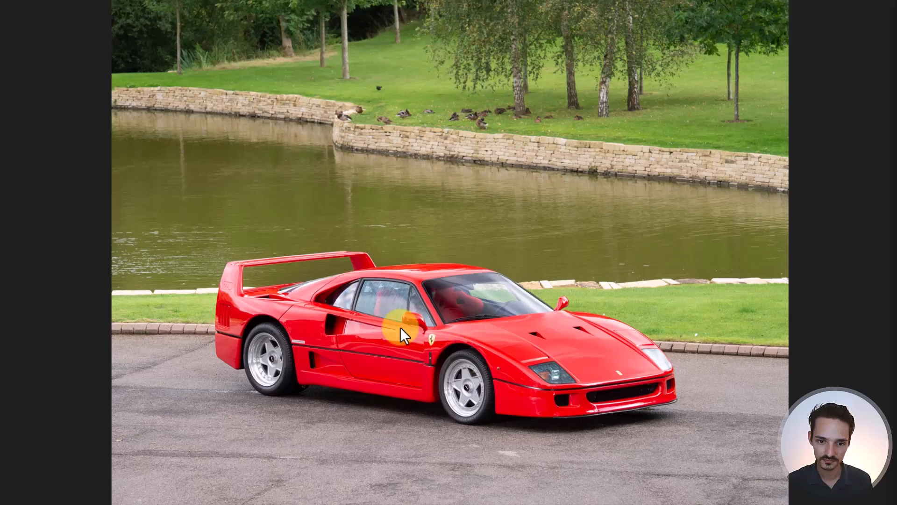
- Zoom in on the windscreen and fender in the photo, then move on to the rear three-quarter shot
scroll(400, 330, "up", 8)
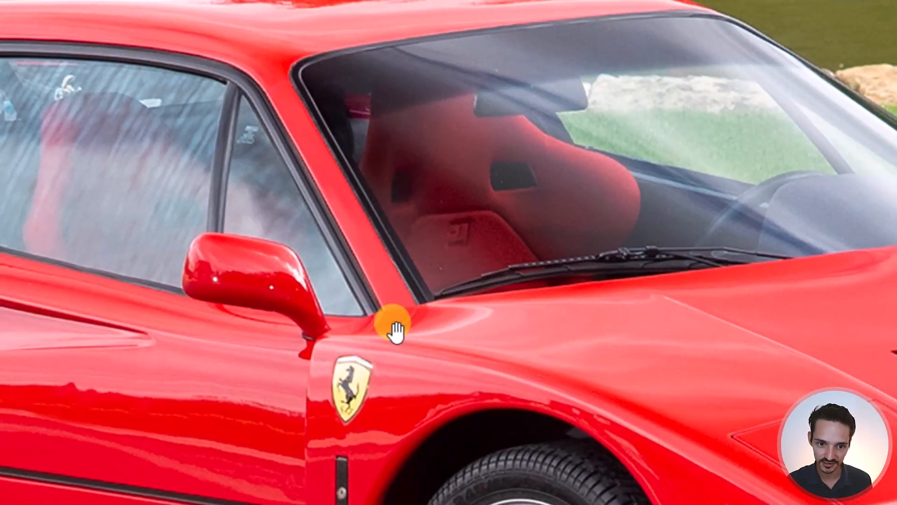
scroll(394, 329, "down", 8)
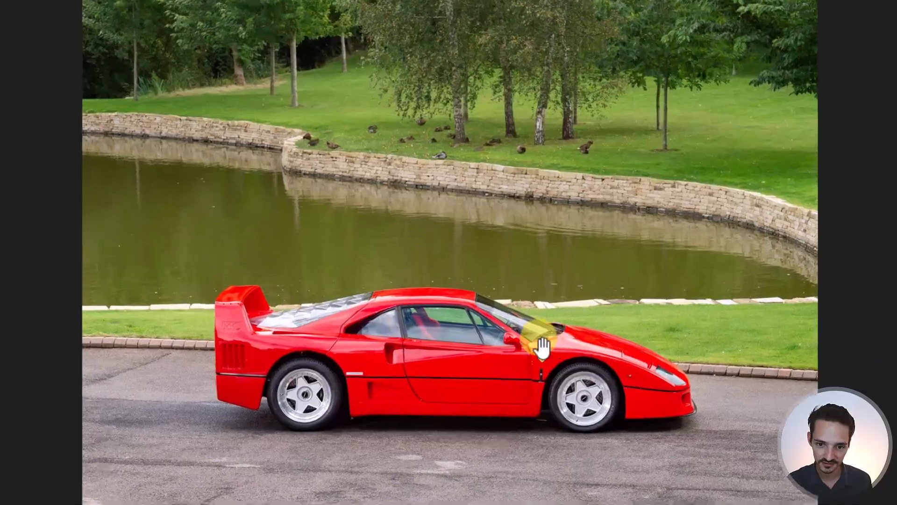
scroll(542, 347, "up", 8)
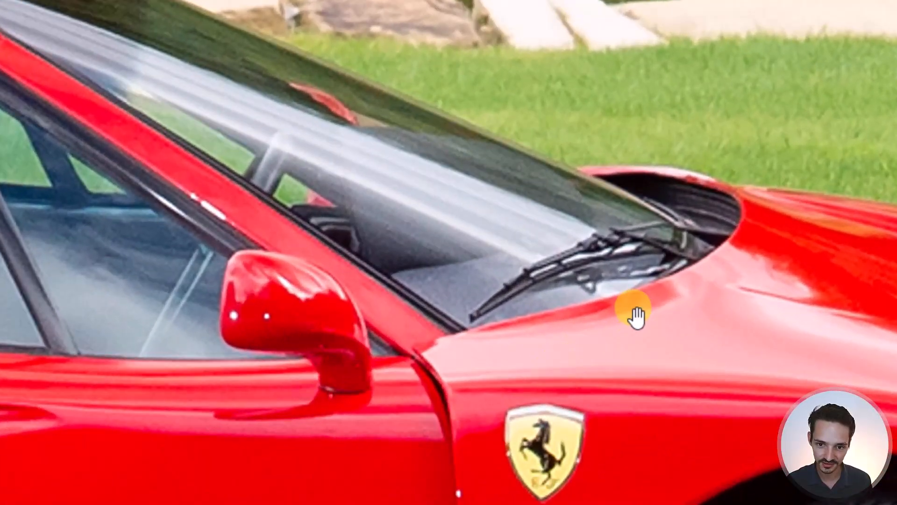
scroll(460, 368, "down", 8)
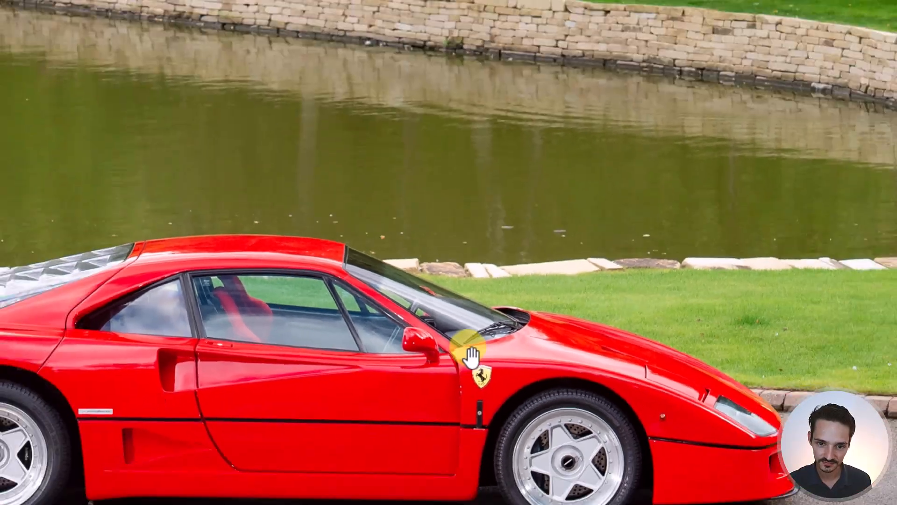
scroll(566, 337, "up", 8)
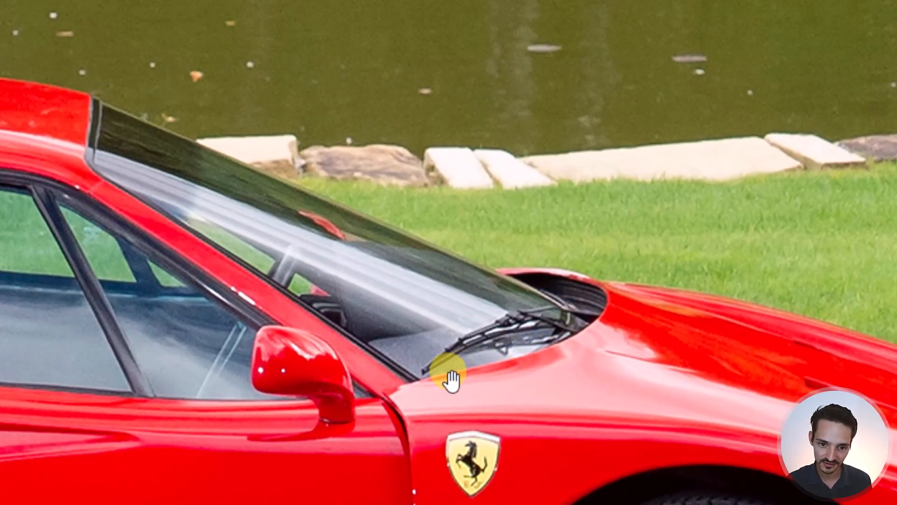
left_click(433, 389)
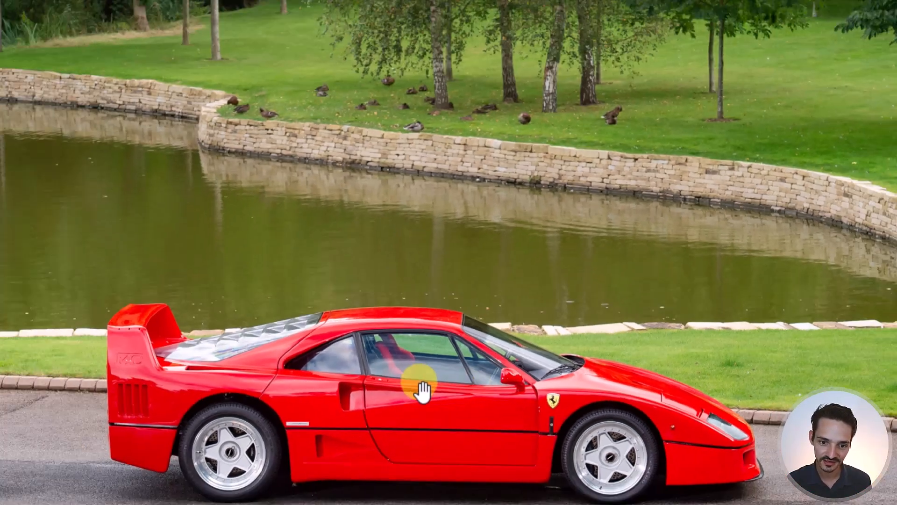
key("Right")
key("Right")
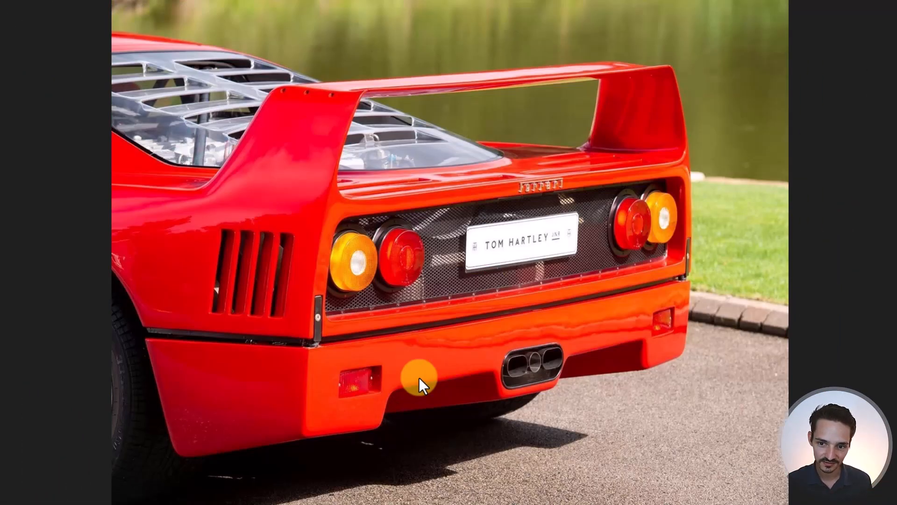
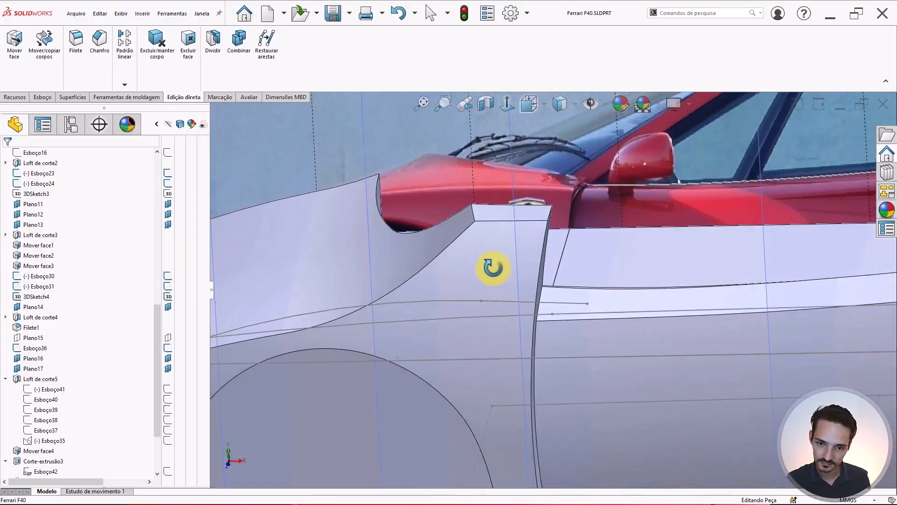
- Orbit and zoom between side and angled views of the car body, selecting the door face
scroll(504, 260, "up", 4)
key("ctrl+8")
scroll(561, 276, "down", 5)
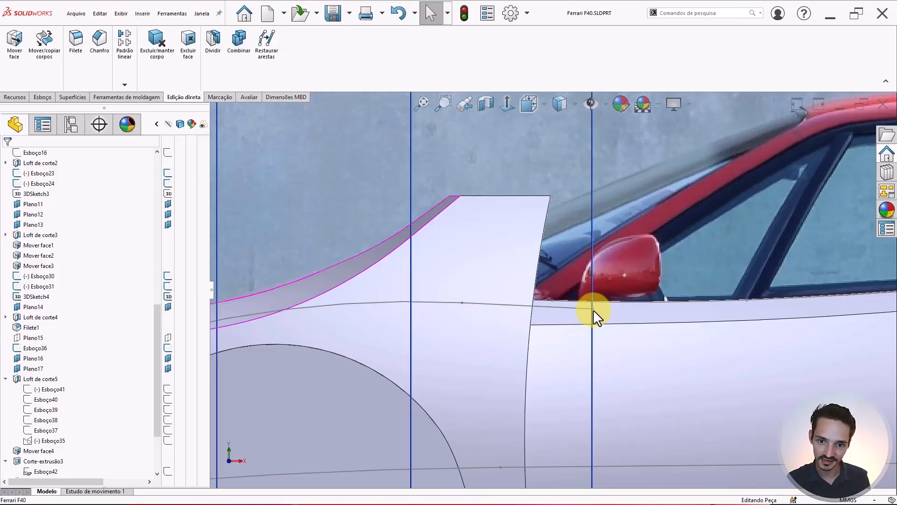
scroll(537, 299, "up", 3)
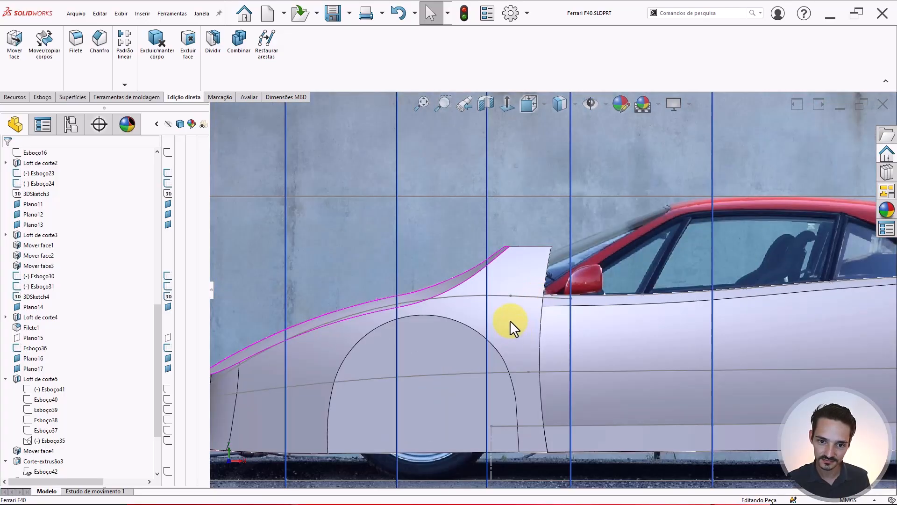
scroll(536, 304, "down", 1)
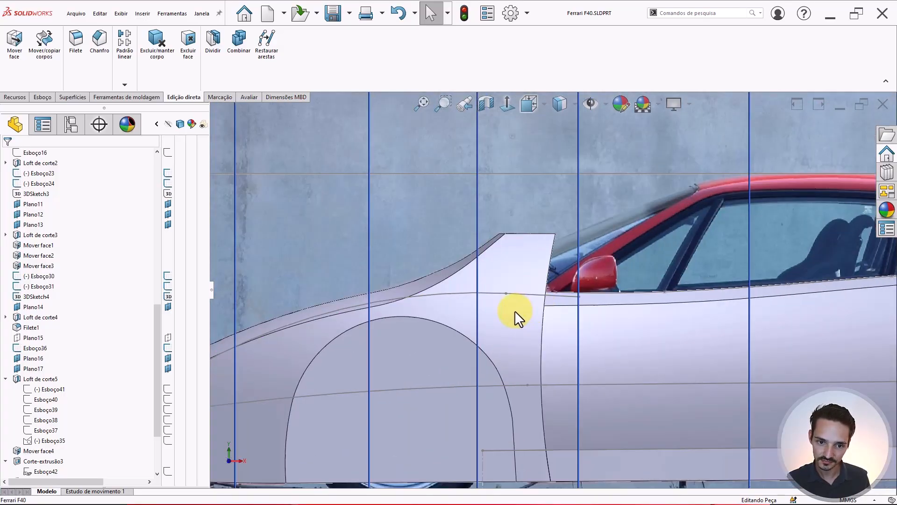
mouse_move(515, 310)
middle_mouse_down()
mouse_move(508, 299)
mouse_move(345, 314)
mouse_move(431, 311)
mouse_move(493, 291)
mouse_move(506, 264)
mouse_move(453, 304)
mouse_move(425, 279)
mouse_move(497, 290)
mouse_move(486, 290)
mouse_move(517, 246)
middle_mouse_up()
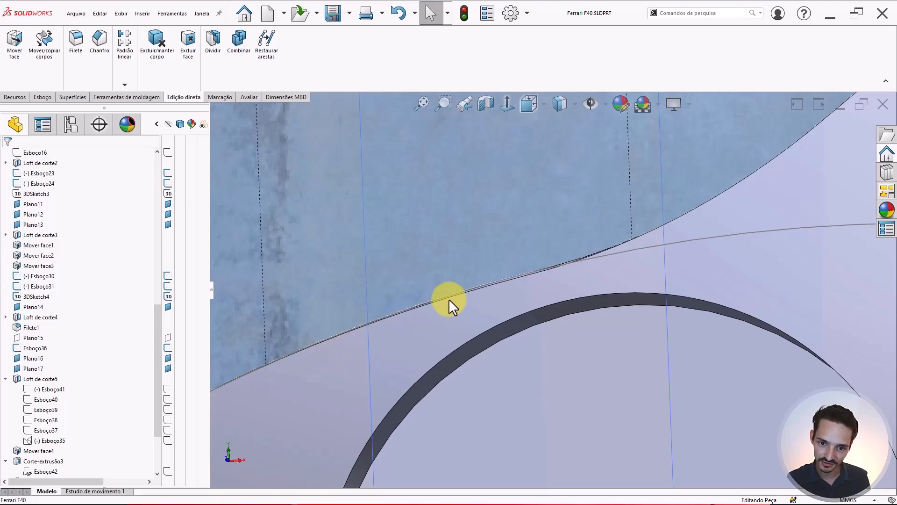
scroll(695, 261, "up", 5)
middle_click_drag(695, 262, 639, 286)
scroll(704, 265, "down", 5)
scroll(711, 292, "up", 5)
key("ctrl+1")
scroll(615, 283, "down", 5)
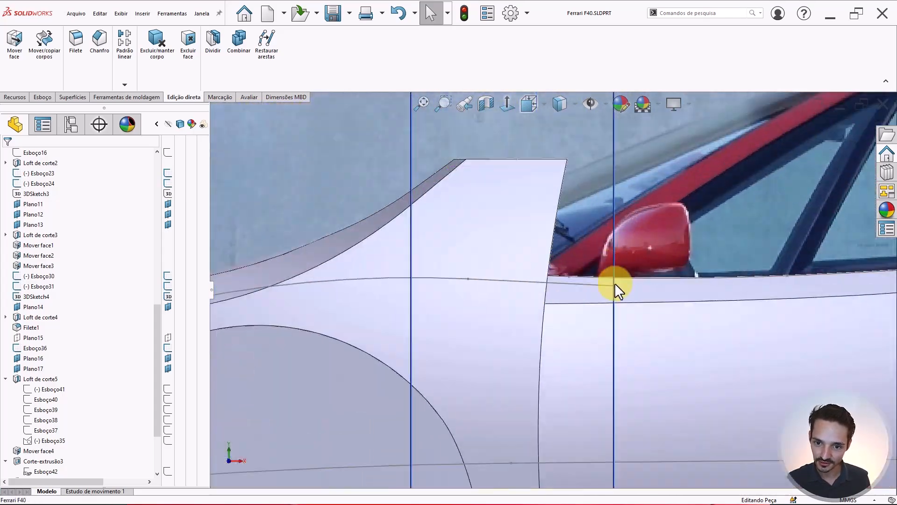
left_click(612, 310)
scroll(617, 309, "up", 6)
middle_click_drag(581, 276, 522, 338)
- Start a new sketch on Plano16 and hide the extruded body that blocks the view
left_click(525, 331)
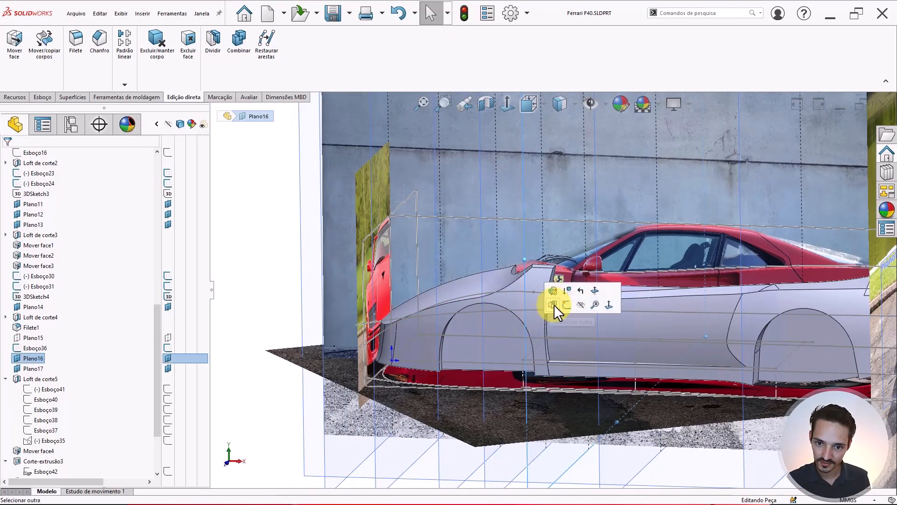
left_click(566, 305)
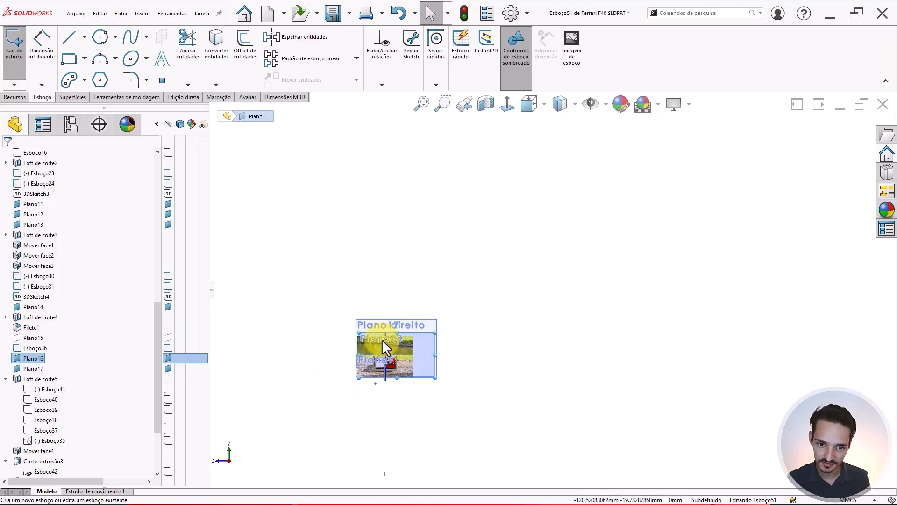
scroll(519, 261, "down", 10)
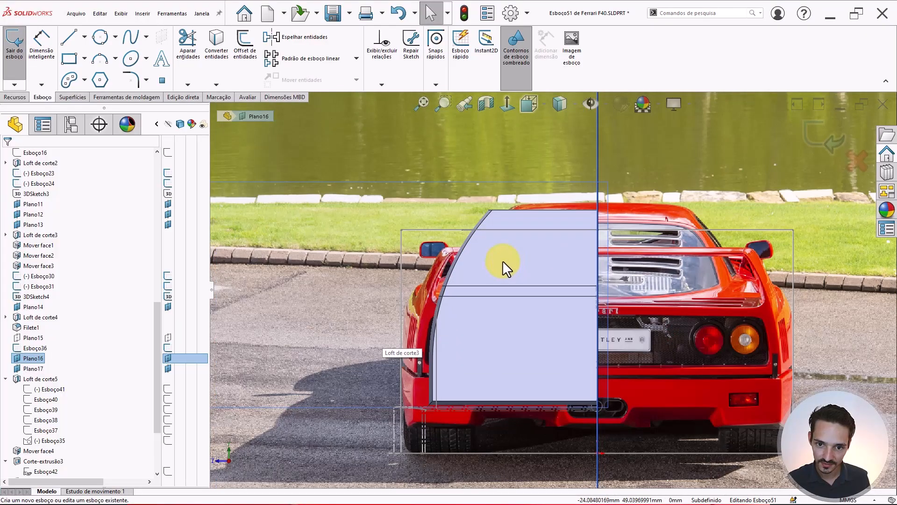
right_click(502, 260)
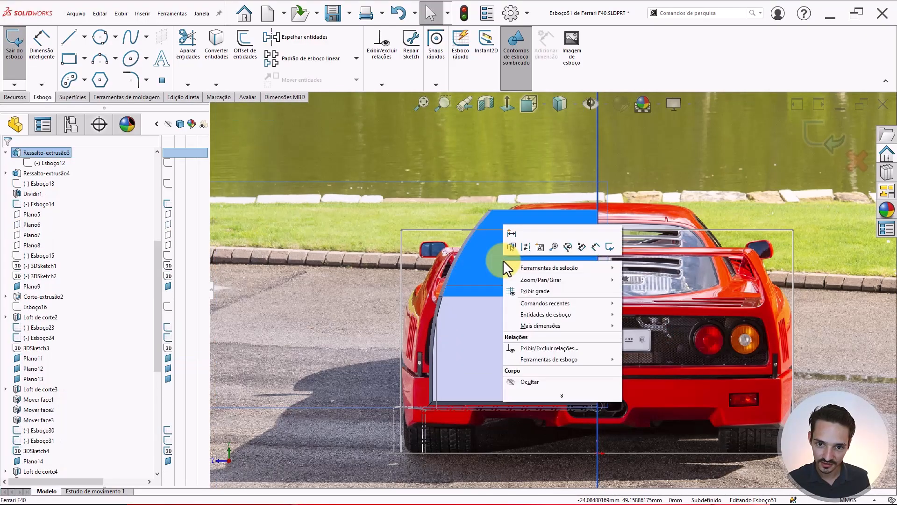
left_click(528, 380)
- Place a single sketch point on the front fender's edge
scroll(420, 286, "up", 5)
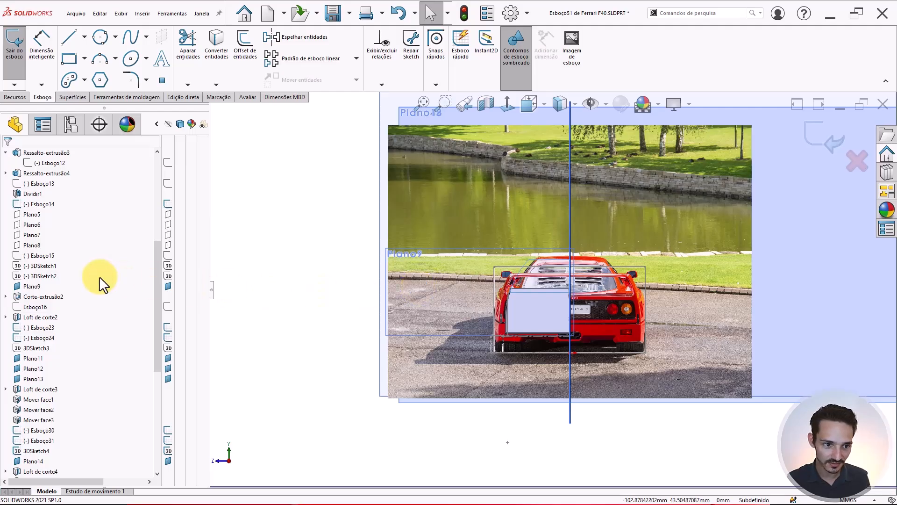
scroll(89, 279, "up", 7)
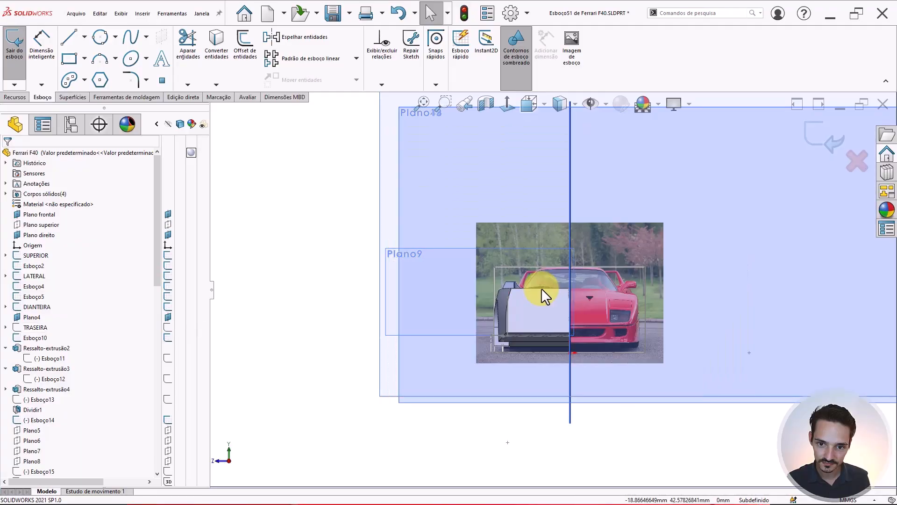
scroll(513, 299, "down", 5)
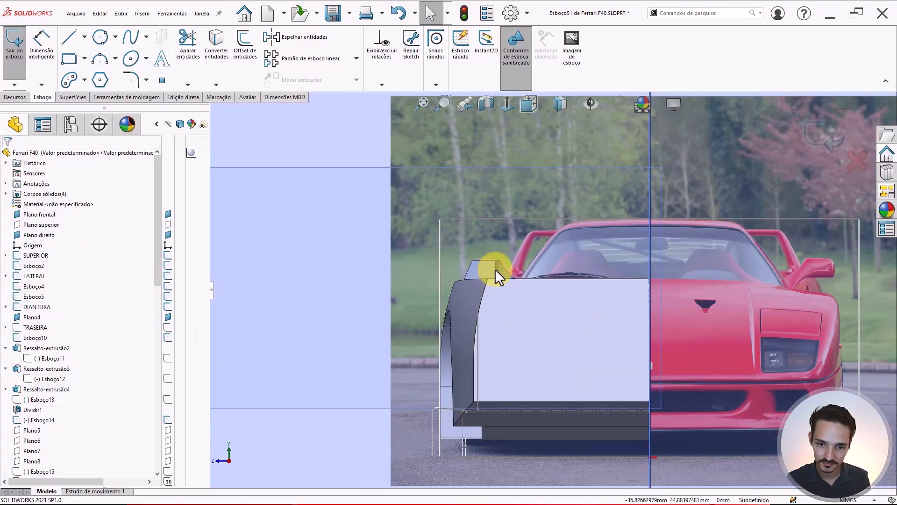
scroll(495, 268, "down", 2)
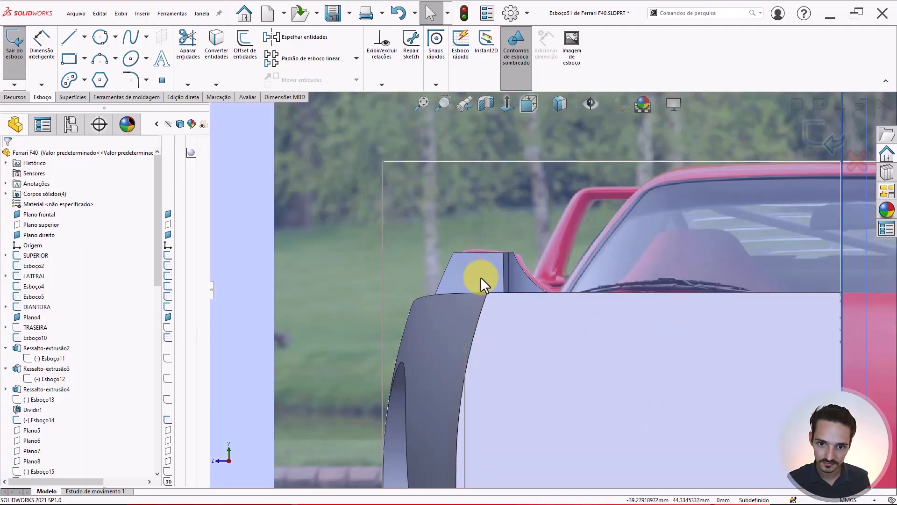
middle_click_drag(480, 278, 181, 93)
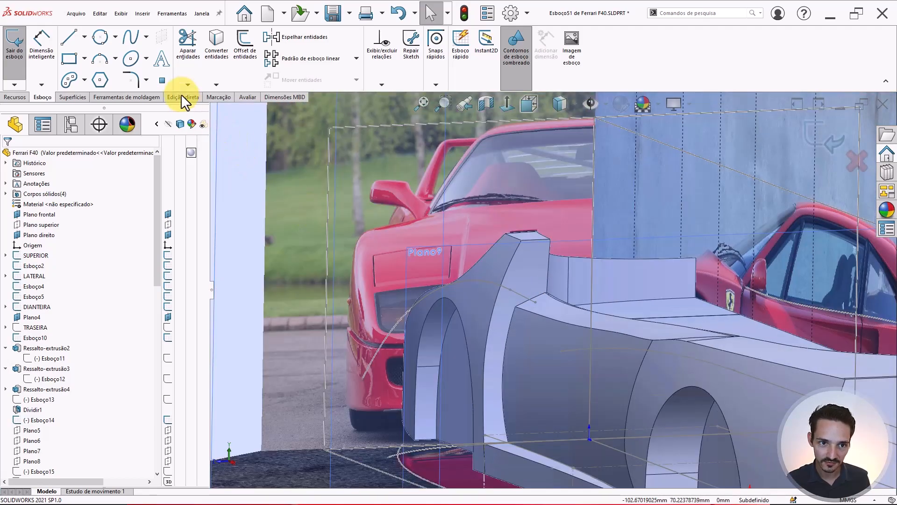
left_click(162, 80)
scroll(527, 296, "down", 2)
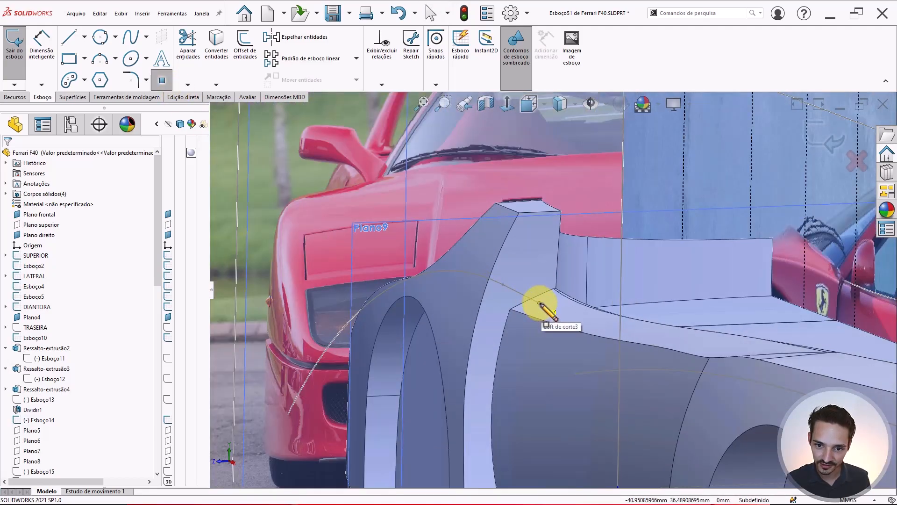
left_click(540, 303)
key("Escape")
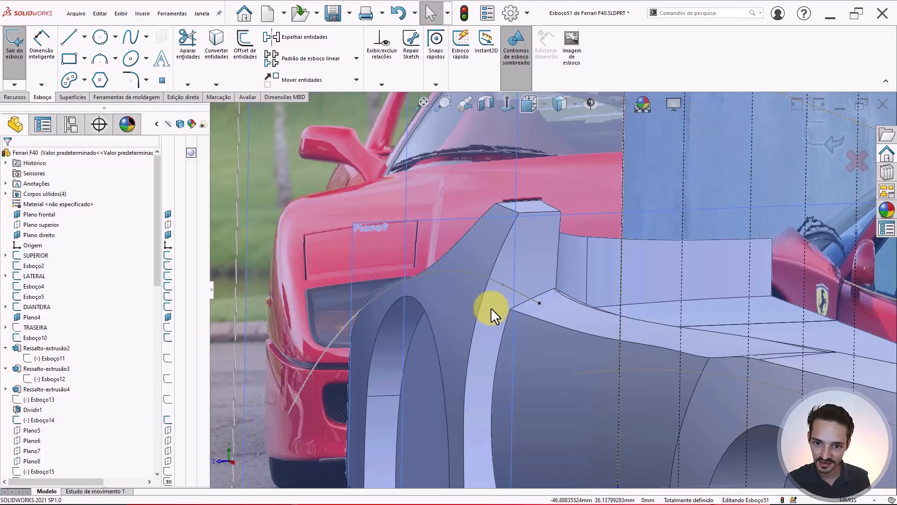
middle_click_drag(512, 287, 561, 283)
scroll(583, 259, "up", 8)
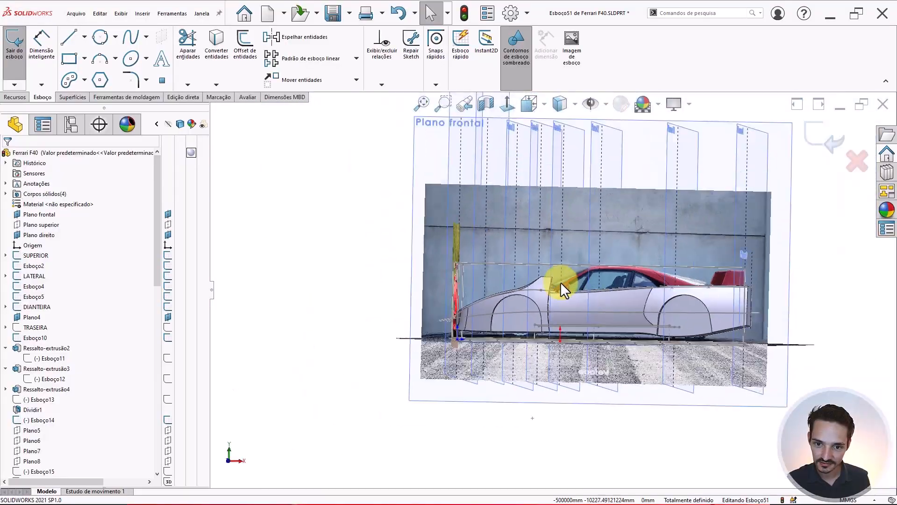
- Inspect the body band below the mirror from the Right and Front standard views
key("ctrl+4")
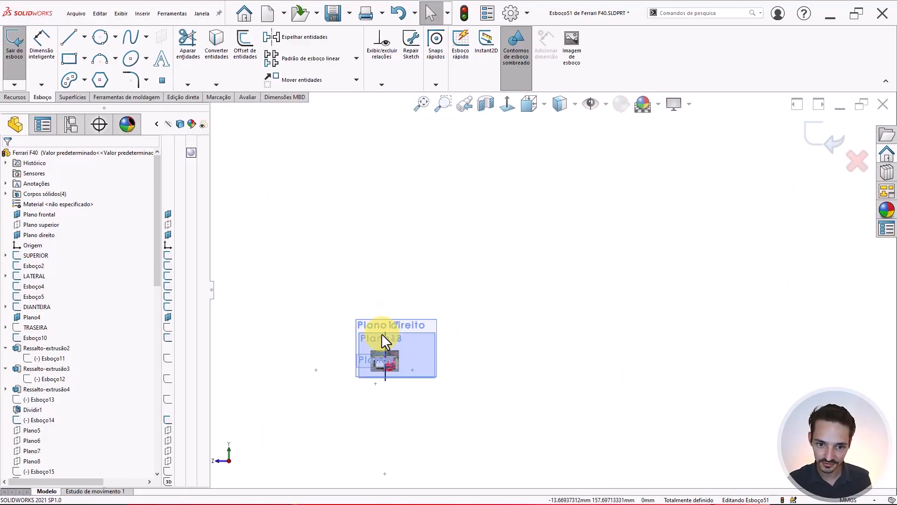
key("ctrl+1")
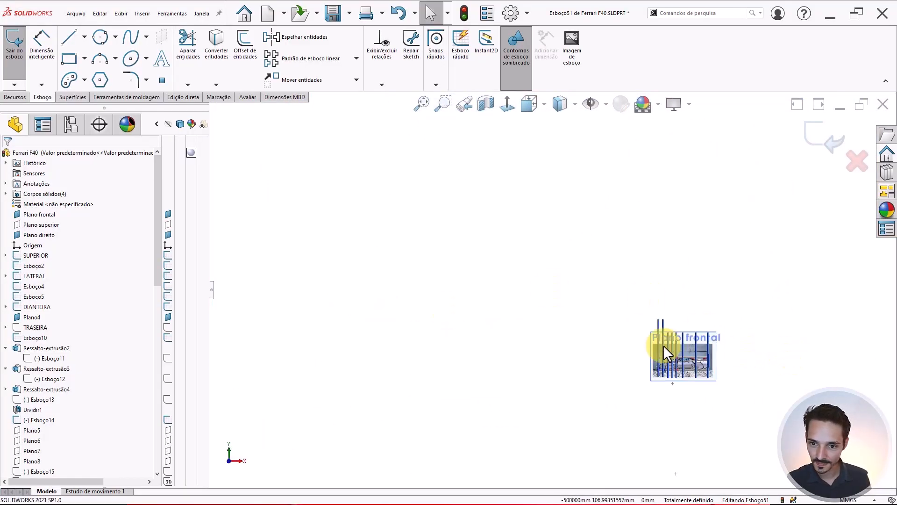
scroll(666, 353, "down", 15)
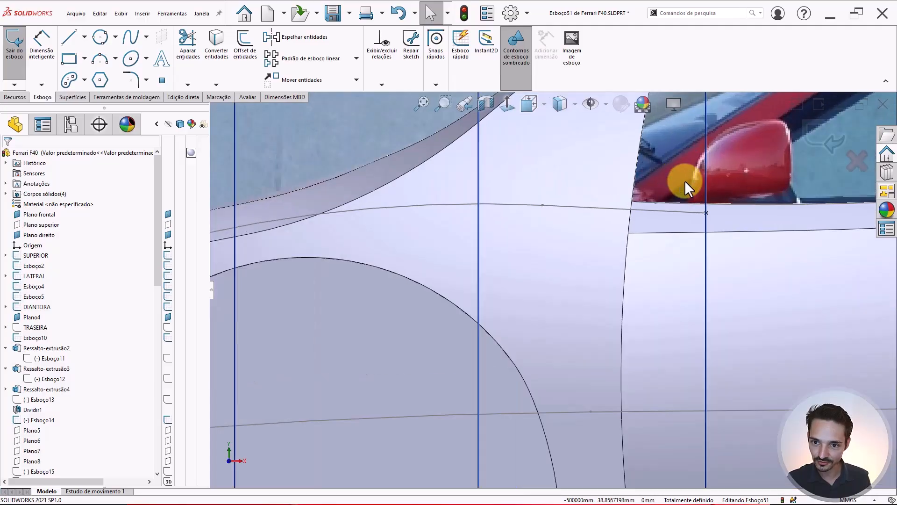
scroll(683, 227, "down", 2)
left_click(607, 244)
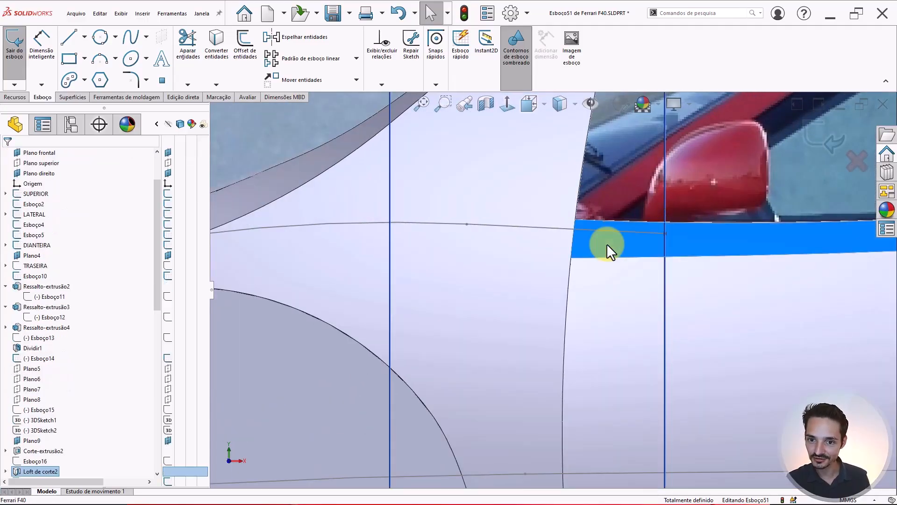
scroll(608, 252, "down", 3)
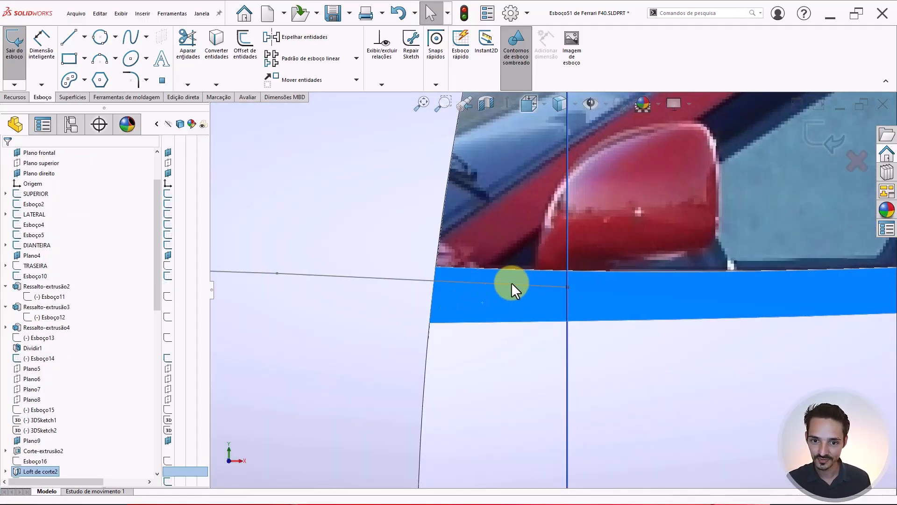
scroll(542, 268, "up", 3)
scroll(543, 284, "up", 1)
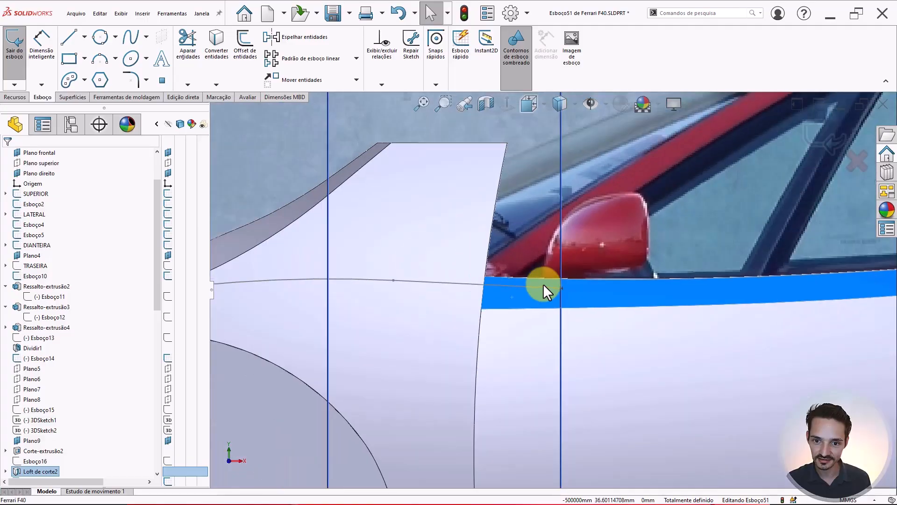
key("Left")
key("Left")
key("Left")
key("Left")
key("Left")
key("Left")
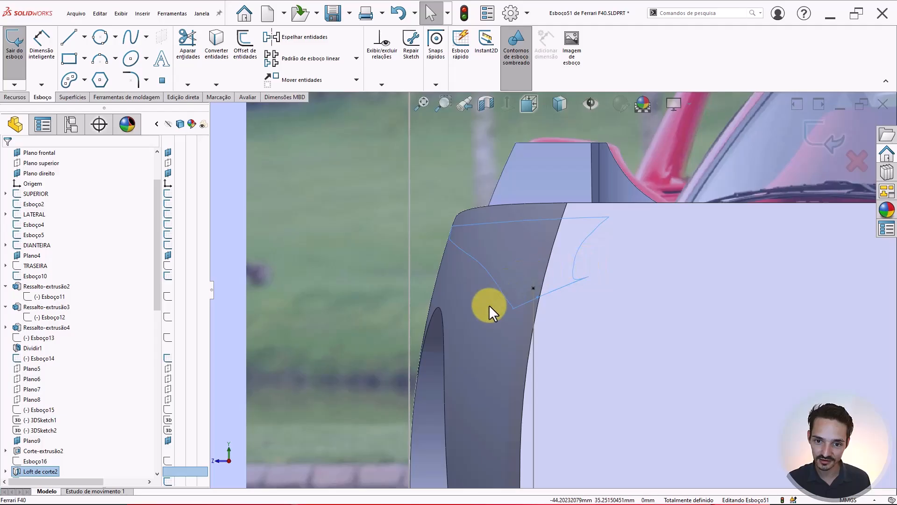
scroll(537, 290, "up", 1)
- Zoom to fit, orbit to a side view, and start the Line tool by mouse gesture
key("f")
left_click(326, 270)
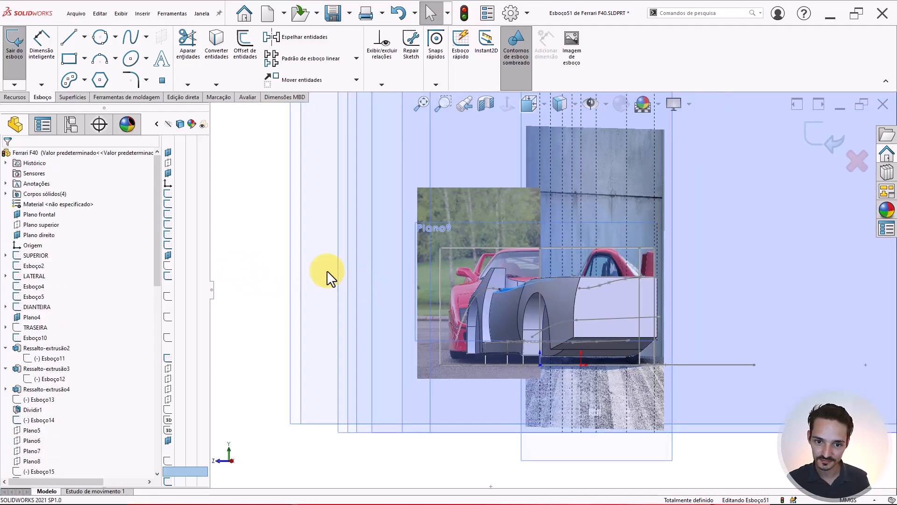
middle_click_drag(466, 275, 409, 308)
scroll(503, 294, "down", 5)
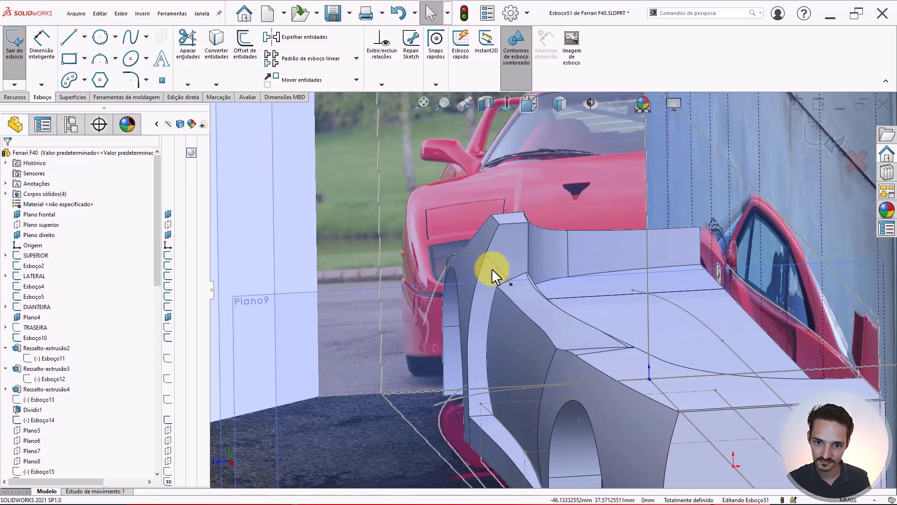
mouse_move(491, 268)
middle_mouse_down()
mouse_move(490, 232)
mouse_move(494, 244)
mouse_move(593, 248)
mouse_move(587, 280)
mouse_move(581, 274)
mouse_move(545, 307)
mouse_move(498, 257)
mouse_move(490, 267)
middle_mouse_up()
scroll(490, 269, "up", 1)
scroll(405, 282, "down", 1)
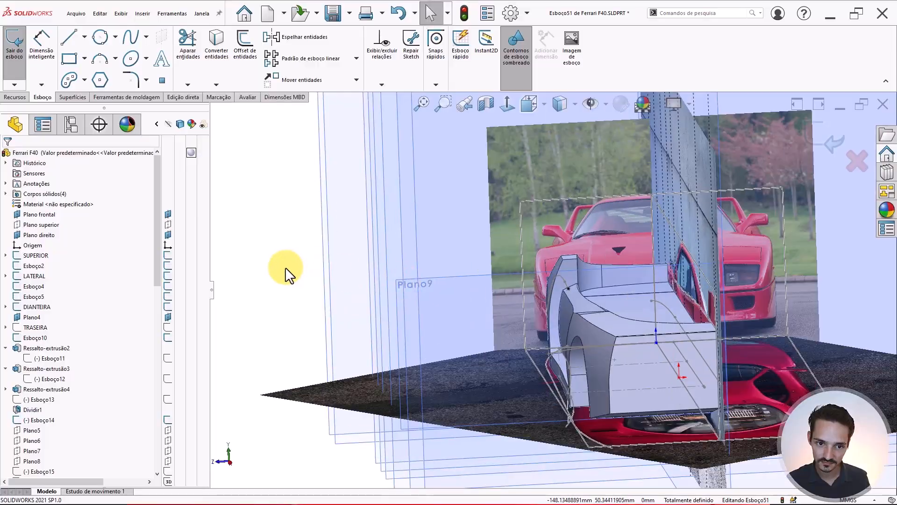
right_click_drag(285, 267, 232, 265)
scroll(539, 270, "down", 2)
scroll(619, 309, "down", 4)
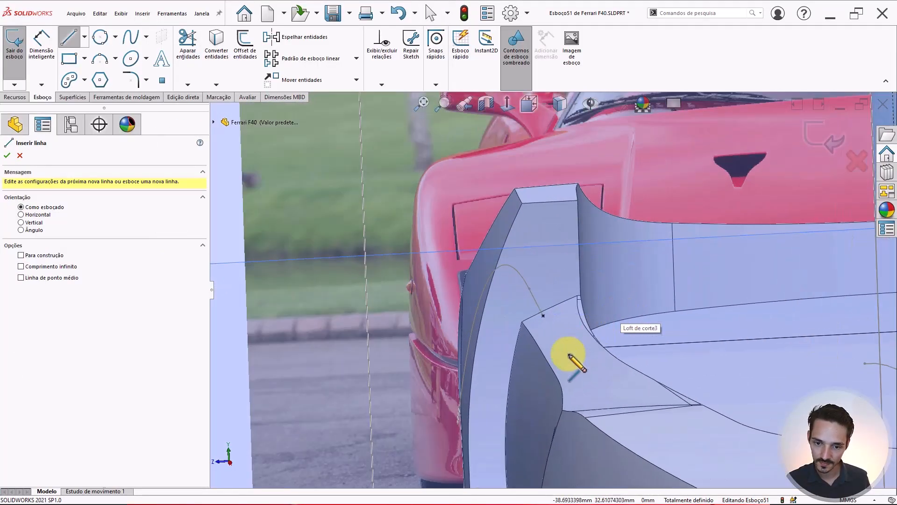
- Draw a three-point arc from below the fender to beyond the fin
middle_click_drag(581, 326, 541, 286)
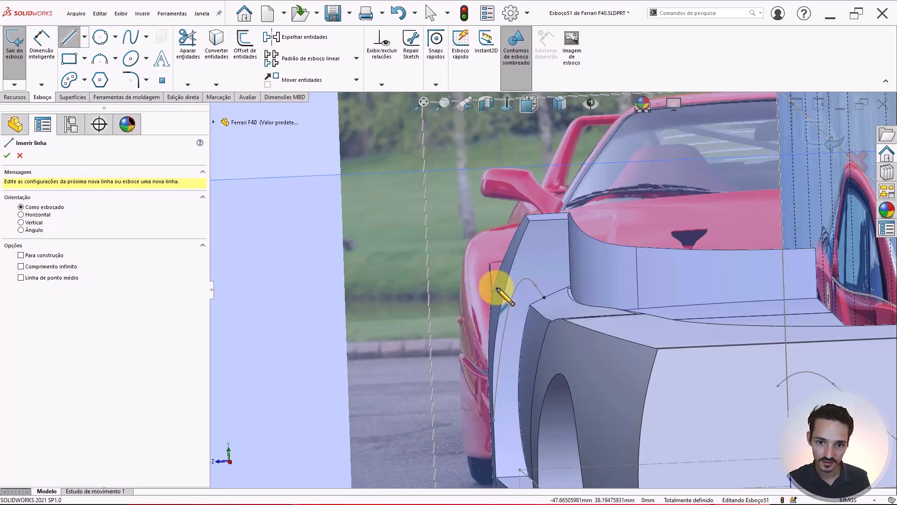
key("Escape")
left_click(97, 62)
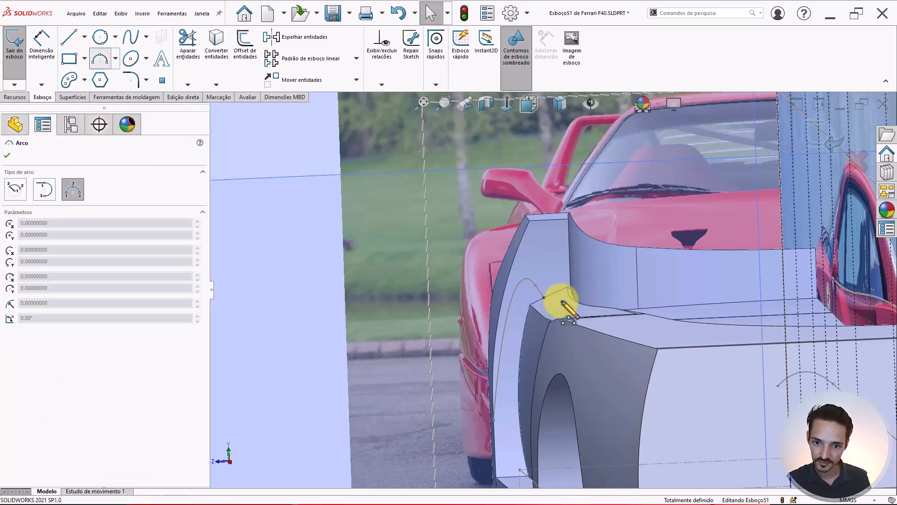
scroll(561, 300, "down", 2)
left_click(431, 338)
left_click(636, 252)
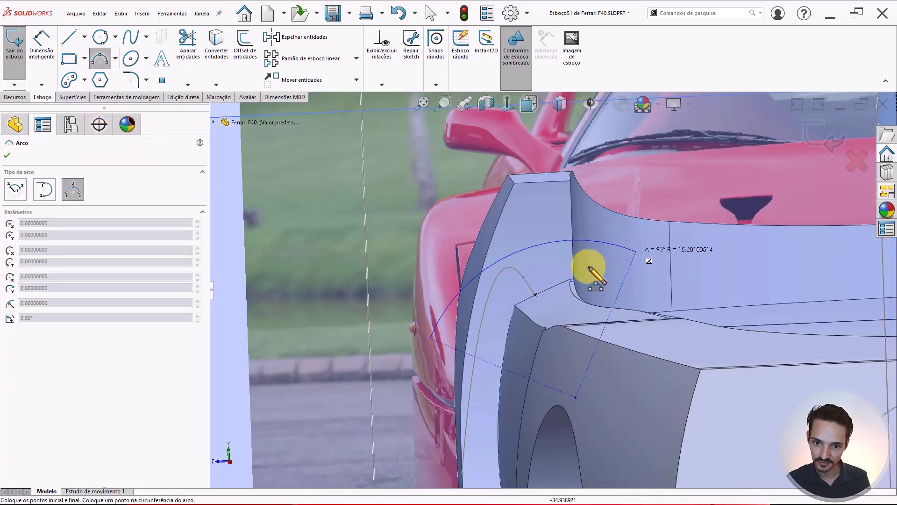
left_click(560, 276)
key("Escape")
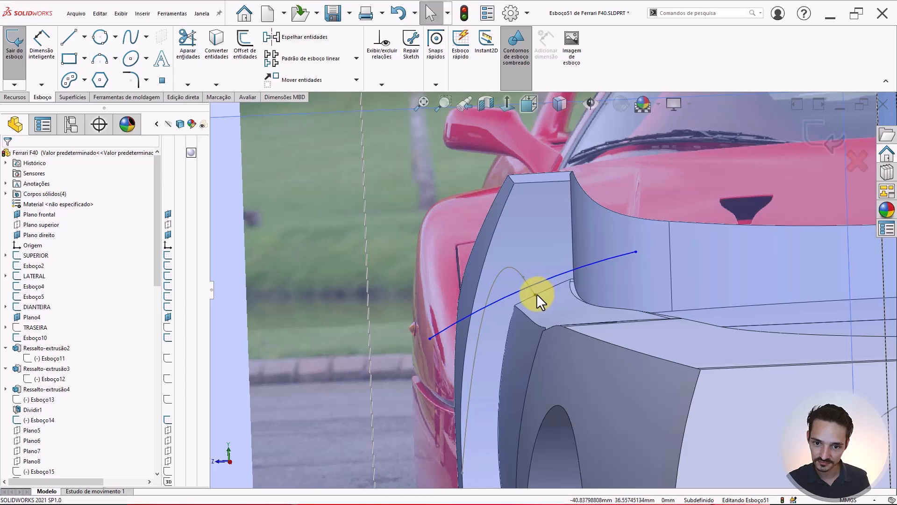
- Add a Midpoint relation between the existing fender point and the new arc
left_click(535, 294)
left_click(545, 283, "ctrl")
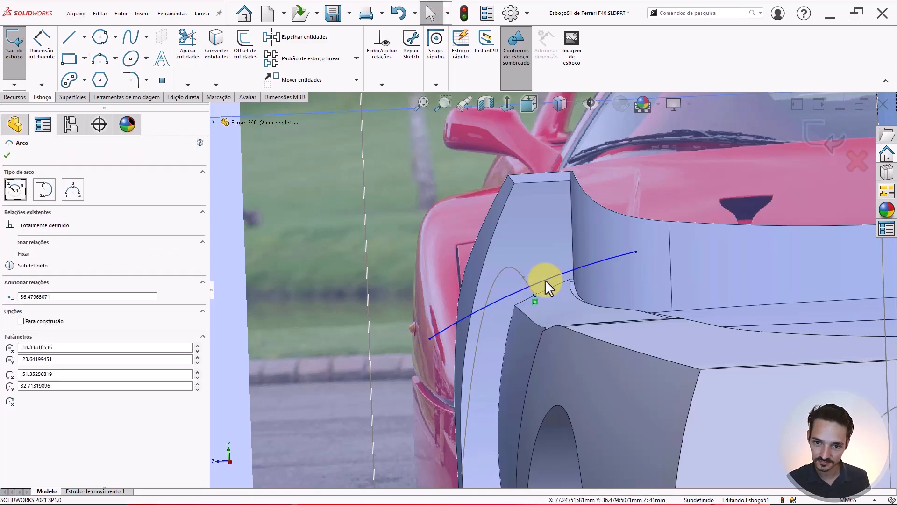
left_click(587, 238)
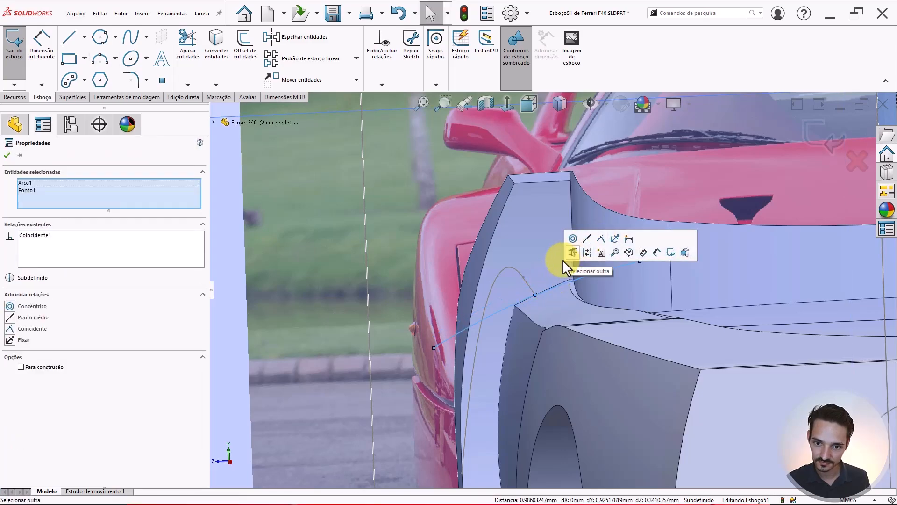
key("Escape")
mouse_move(553, 271)
middle_mouse_down()
mouse_move(566, 260)
mouse_move(575, 290)
mouse_move(667, 280)
mouse_move(597, 290)
mouse_move(638, 308)
mouse_move(675, 293)
mouse_move(685, 266)
mouse_move(671, 300)
mouse_move(688, 295)
mouse_move(678, 291)
middle_mouse_up()
- Orbit around the fin and arc, trying selections of the faces beneath them
scroll(545, 311, "up", 3)
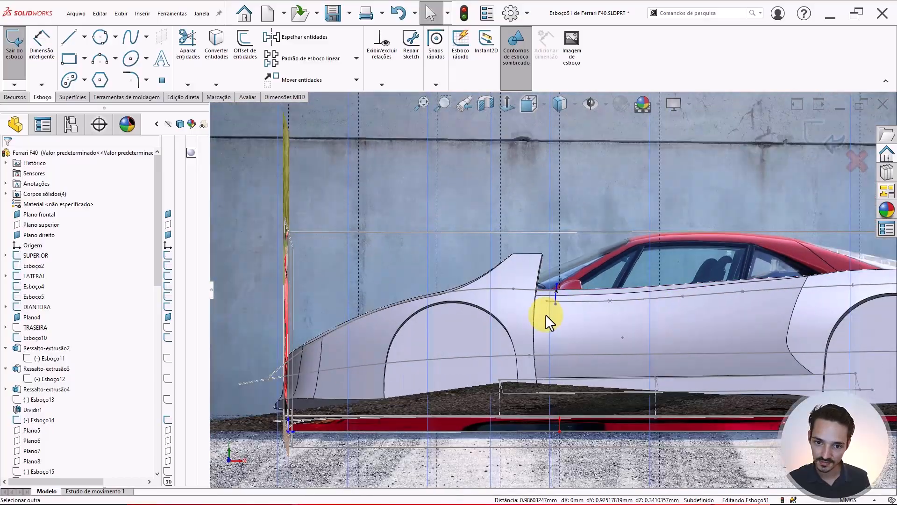
scroll(518, 301, "down", 3)
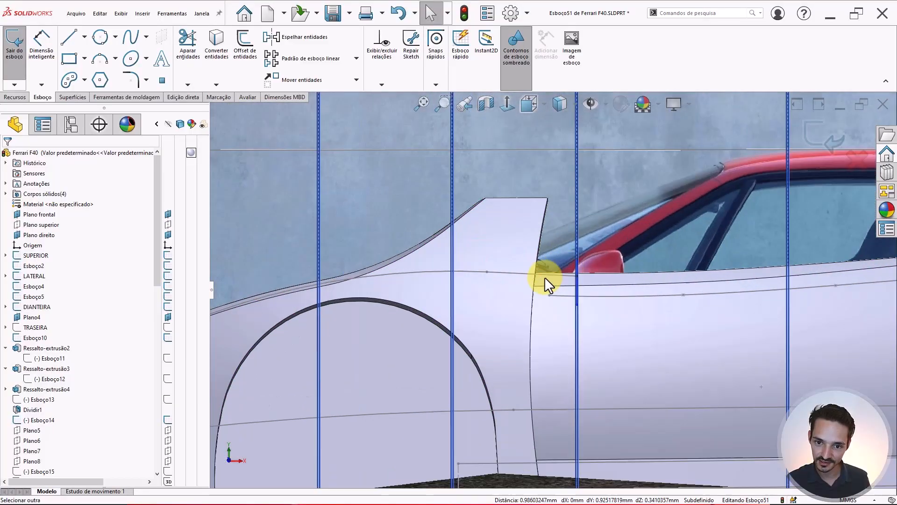
mouse_move(545, 281)
middle_mouse_down()
mouse_move(451, 313)
mouse_move(572, 297)
mouse_move(598, 266)
mouse_move(595, 250)
mouse_move(579, 285)
mouse_move(574, 272)
mouse_move(612, 267)
mouse_move(573, 266)
mouse_move(607, 259)
mouse_move(667, 265)
mouse_move(651, 252)
mouse_move(663, 270)
mouse_move(594, 262)
mouse_move(566, 273)
mouse_move(577, 288)
middle_mouse_up()
scroll(576, 293, "up", 5)
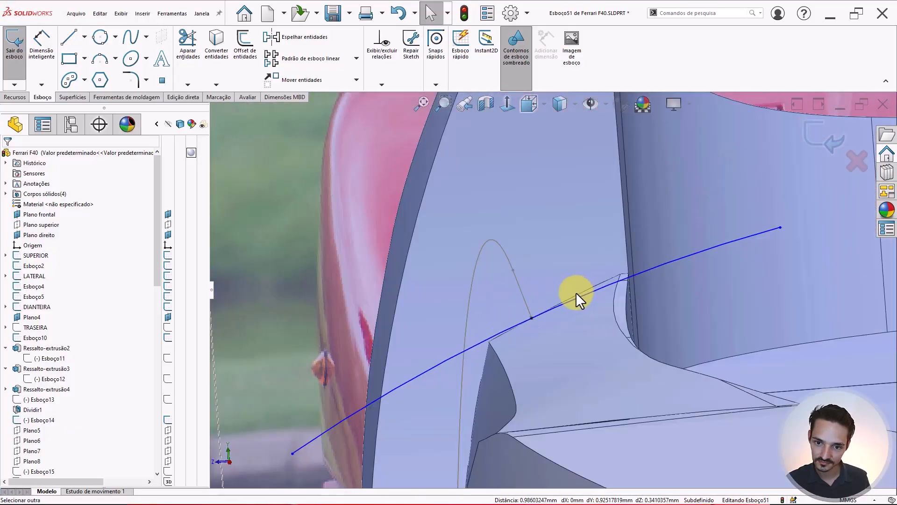
scroll(576, 294, "up", 2)
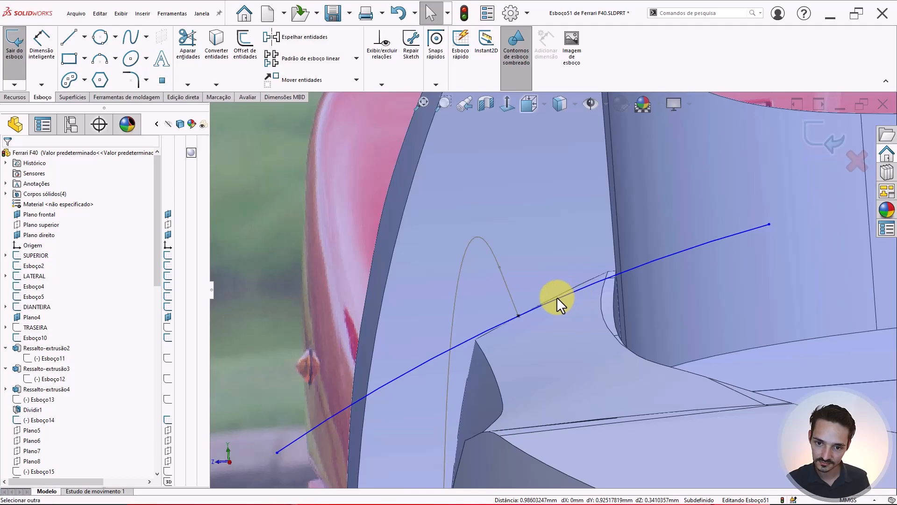
mouse_move(556, 299)
middle_mouse_down()
mouse_move(561, 282)
mouse_move(557, 307)
middle_mouse_up()
scroll(557, 312, "up", 4)
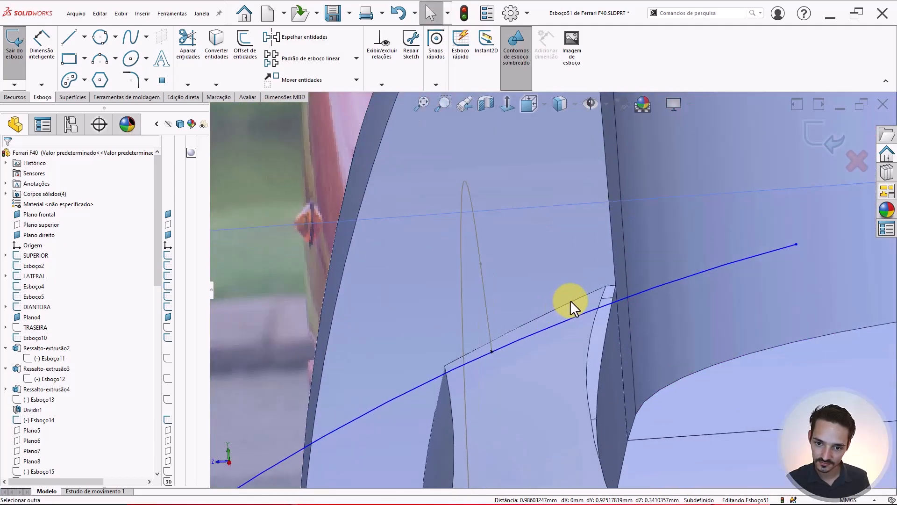
left_click(571, 300)
left_click(579, 298)
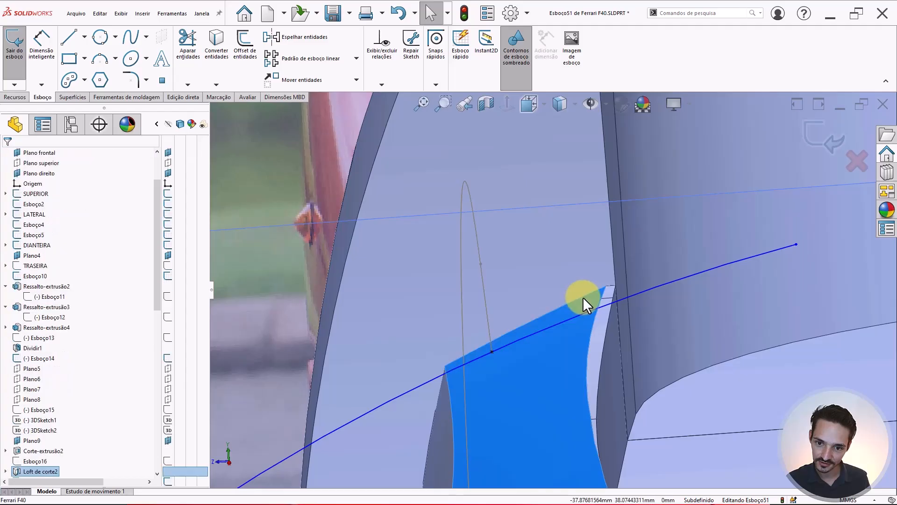
left_click(586, 293)
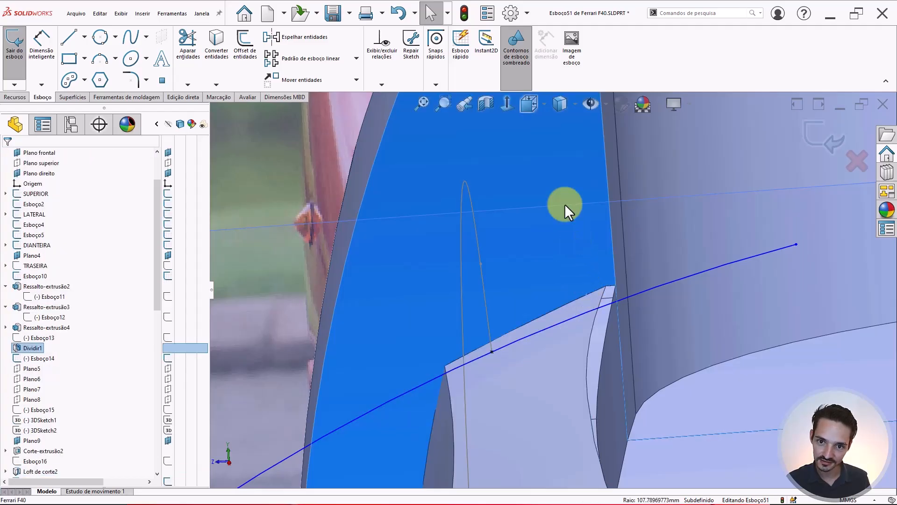
key("Escape")
- Hide the reference image and planes and switch the display style to Wireframe
key("Tab")
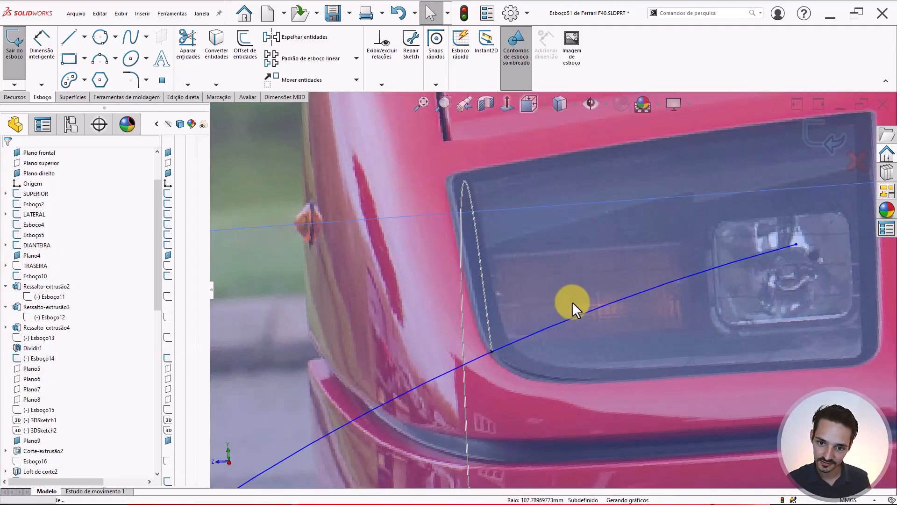
key("shift+Tab")
left_click(589, 103)
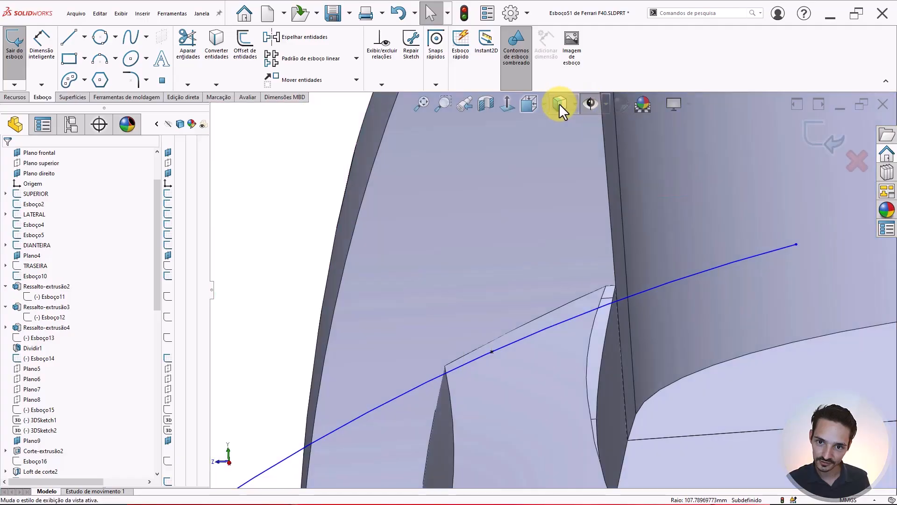
left_click(554, 105)
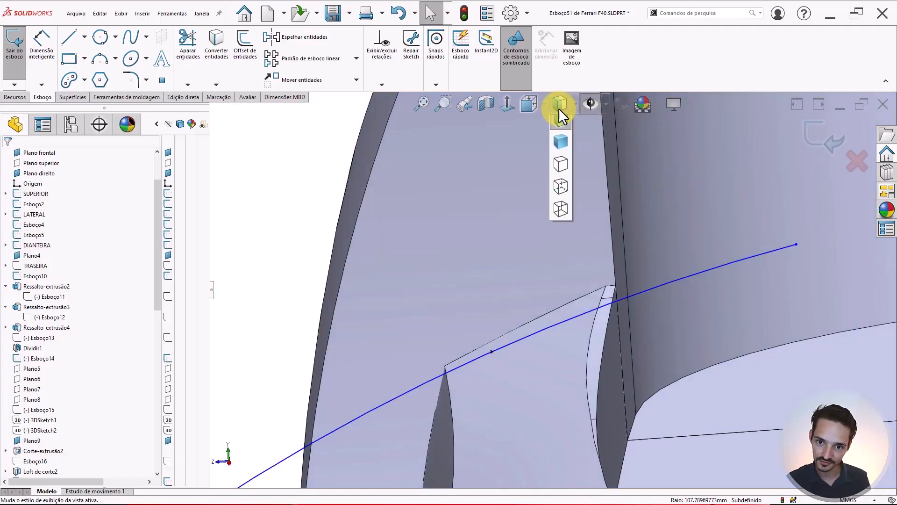
left_click(560, 190)
- Convert the fin's top edge into the sketch as construction geometry
left_click(558, 309)
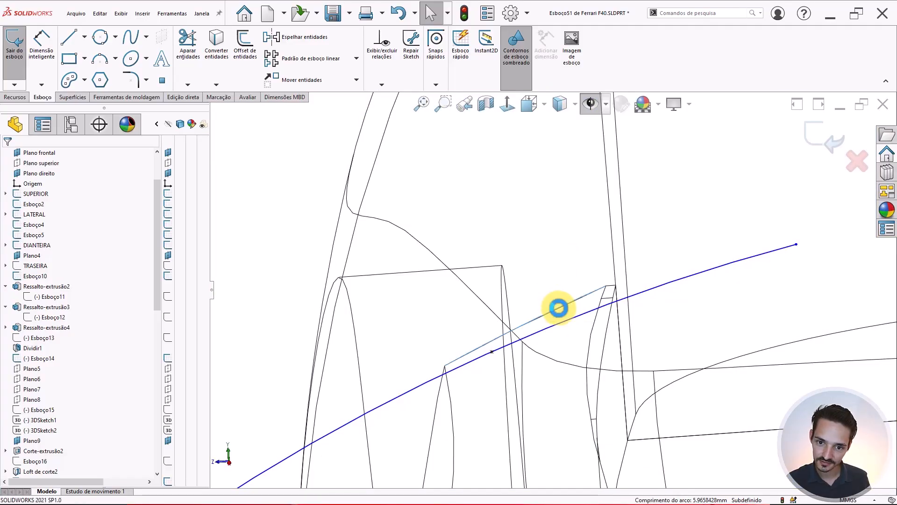
key("s")
left_click(599, 317)
middle_click_drag(598, 318, 549, 310)
left_click(554, 315)
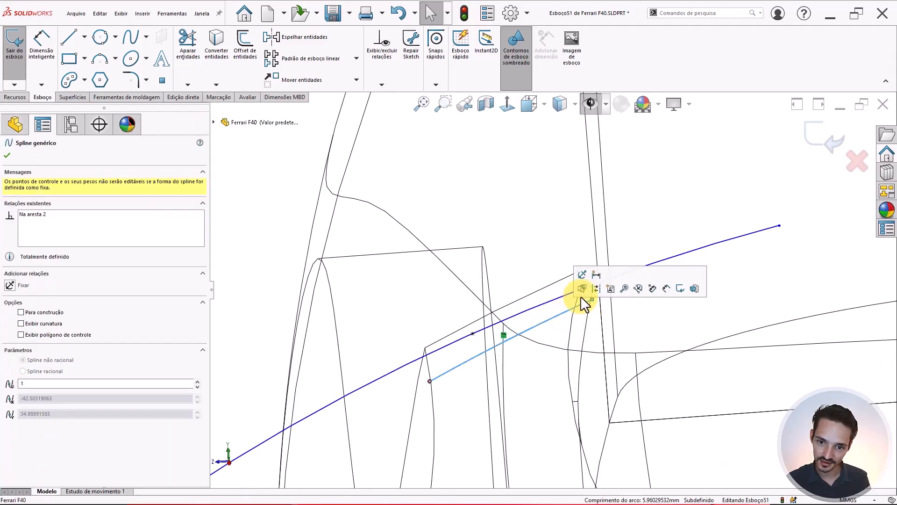
left_click(593, 288)
- Drag the arc's endpoints to reposition it across the fender
middle_click_drag(544, 313, 558, 275)
scroll(559, 274, "down", 2)
scroll(537, 276, "up", 2)
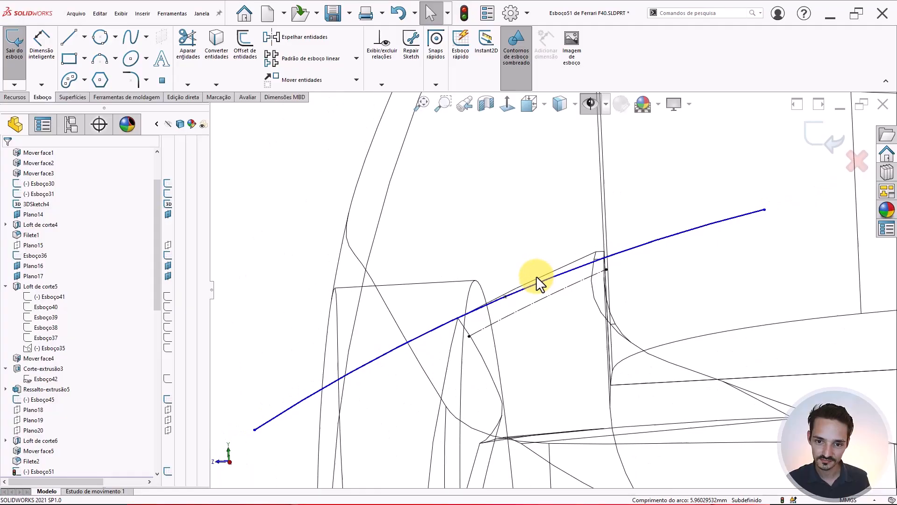
scroll(536, 276, "down", 1)
scroll(586, 271, "up", 2)
scroll(586, 271, "down", 1)
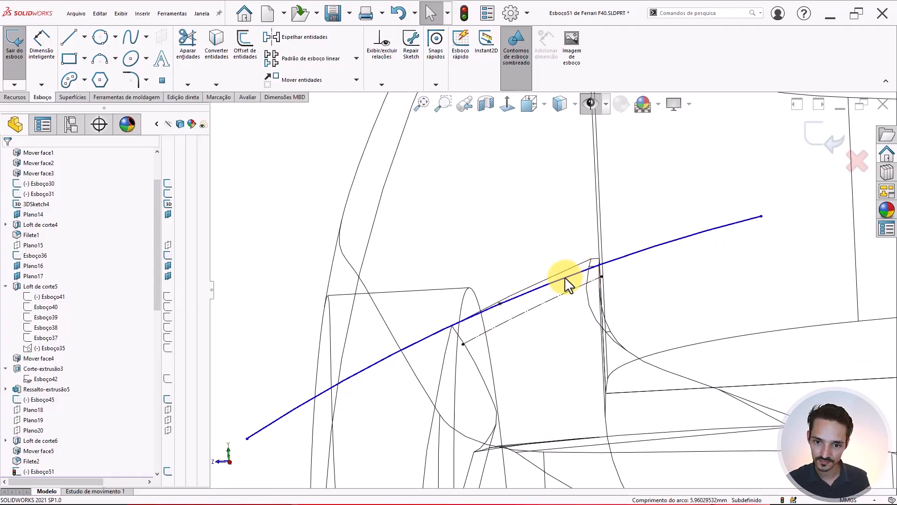
scroll(564, 277, "up", 1)
scroll(563, 275, "down", 1)
scroll(346, 379, "up", 1)
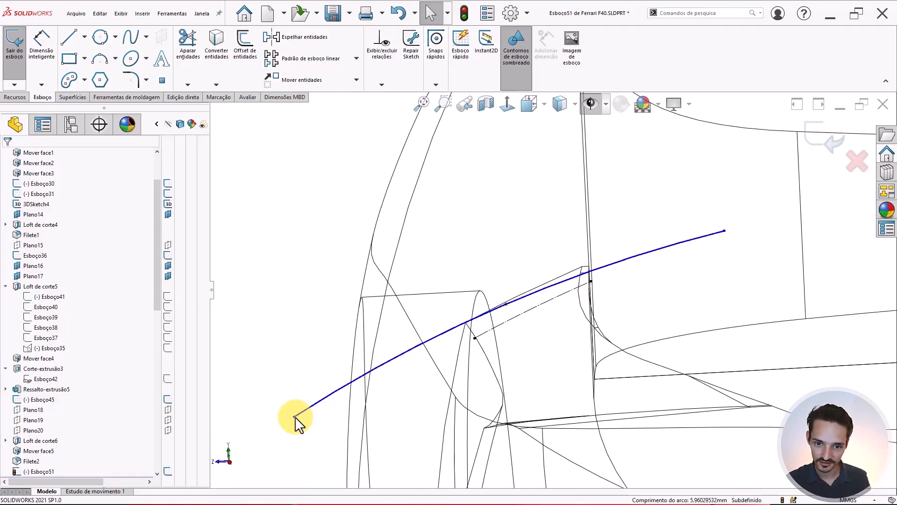
left_click_drag(295, 416, 348, 376)
left_click_drag(723, 231, 644, 272)
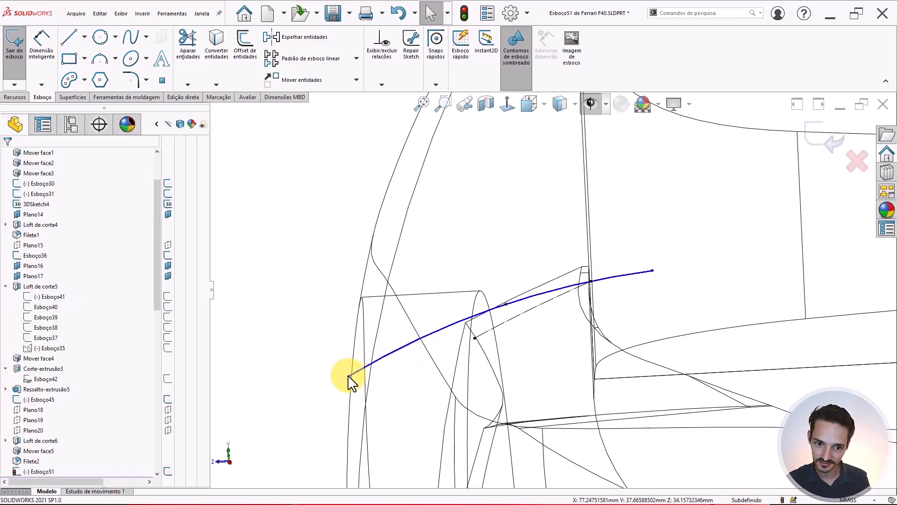
left_click_drag(348, 375, 359, 341)
middle_click_drag(366, 340, 559, 296, "ctrl")
key("Escape")
- Delete the long three-point arc from Esboço51
scroll(650, 258, "up", 1)
scroll(643, 264, "down", 1)
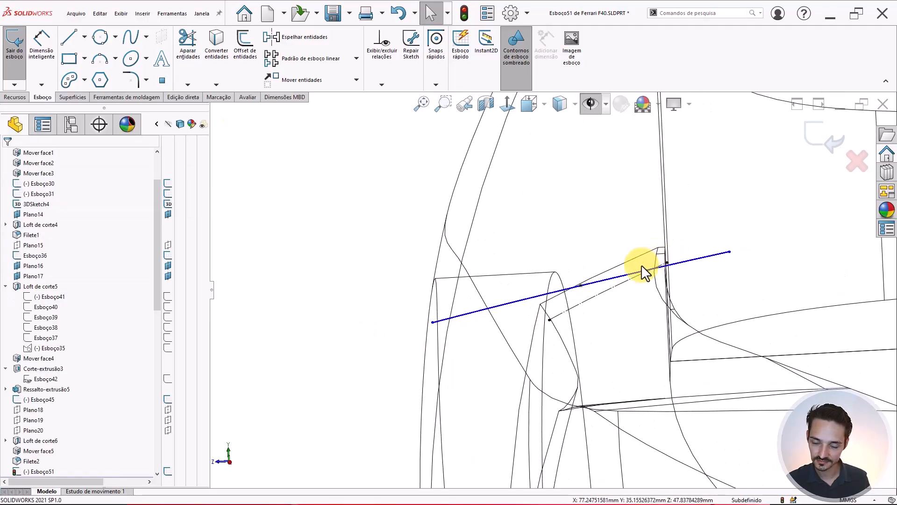
scroll(673, 264, "up", 1)
scroll(681, 261, "down", 1)
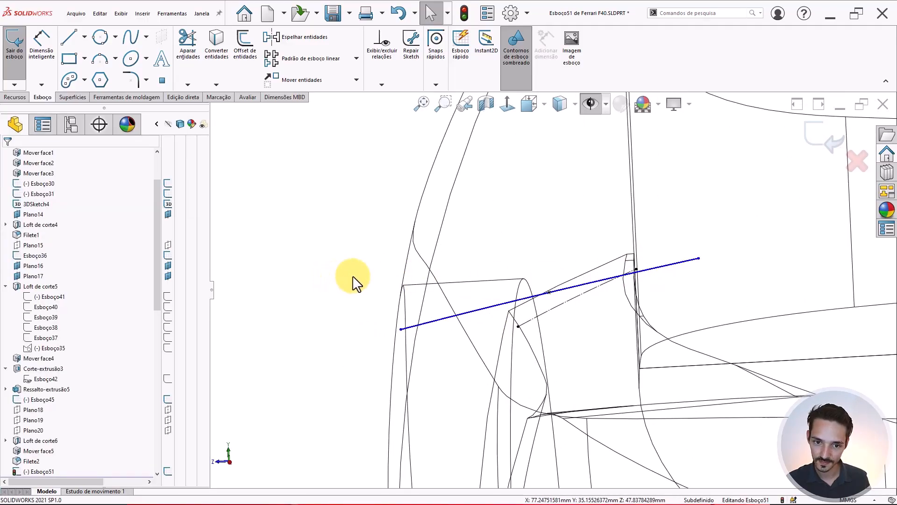
key("l")
scroll(626, 275, "down", 1)
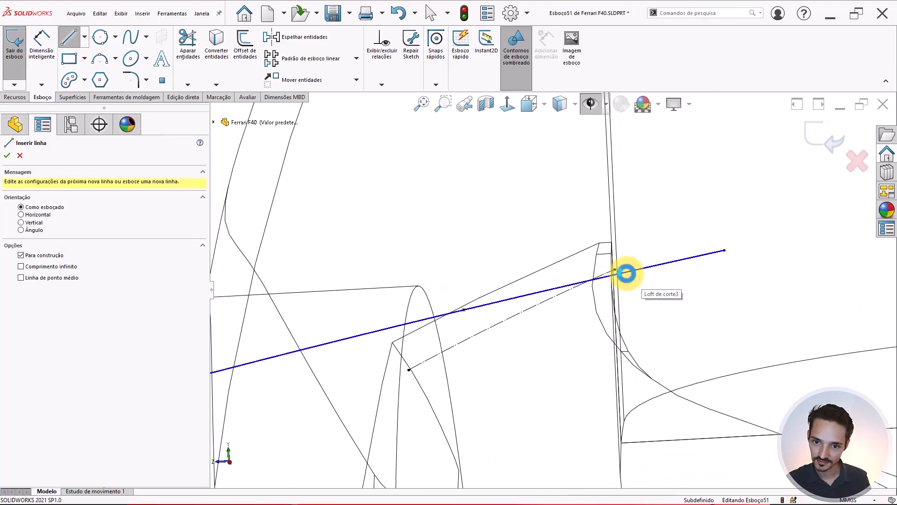
key("Escape")
scroll(610, 272, "up", 1)
scroll(527, 291, "down", 1)
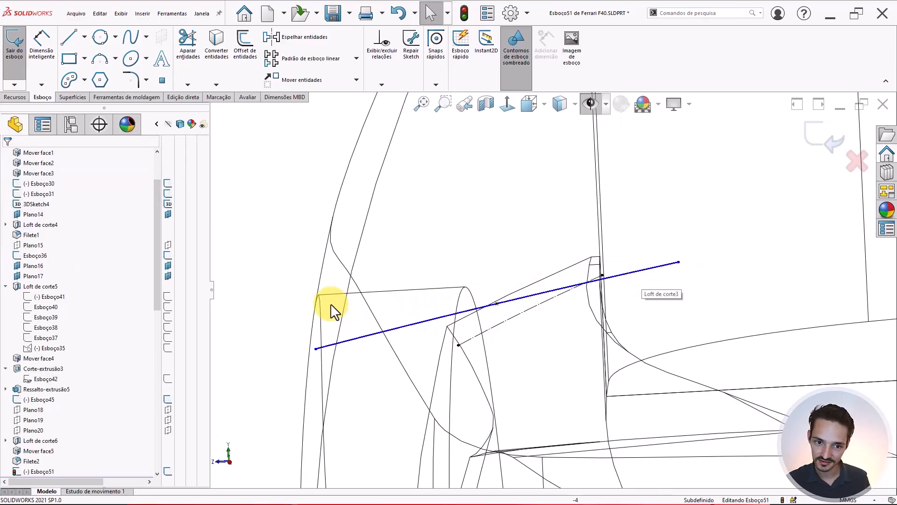
left_click(398, 329)
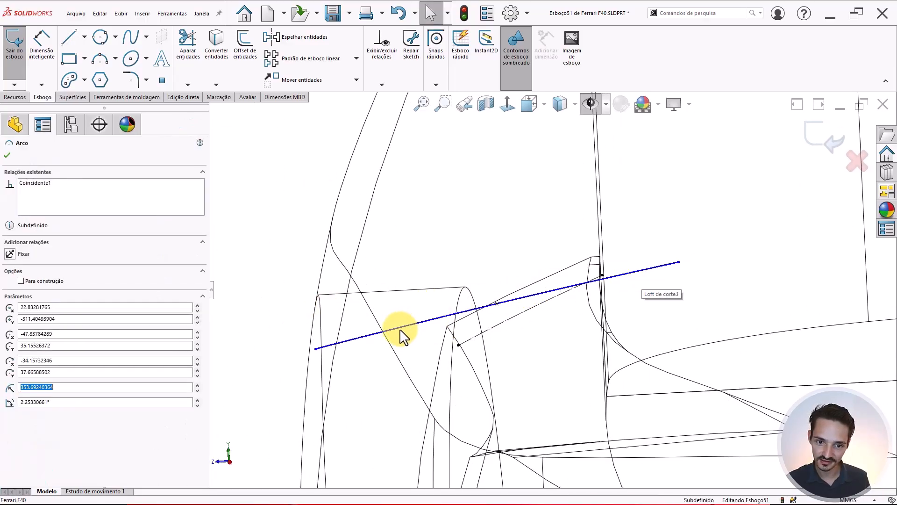
key("Delete")
right_click_drag(313, 285, 290, 301)
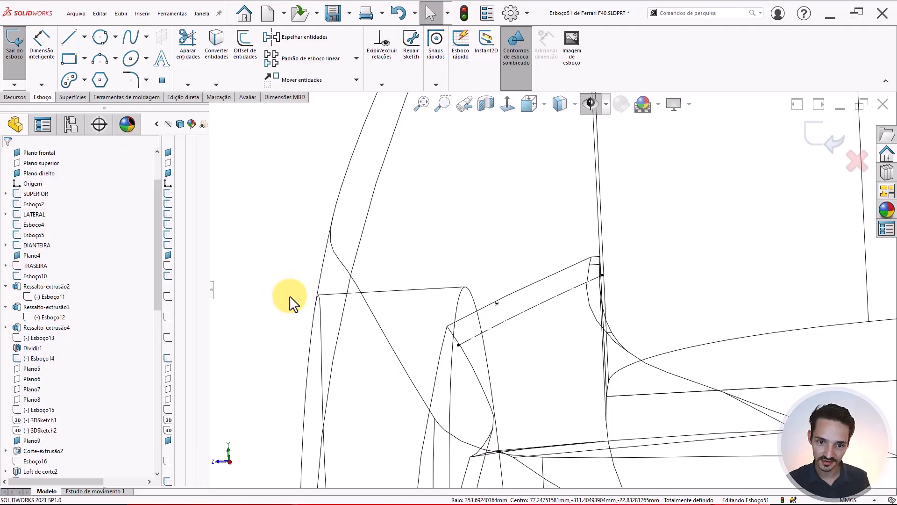
- Draw a short vertical line on the front fender
left_click(497, 303)
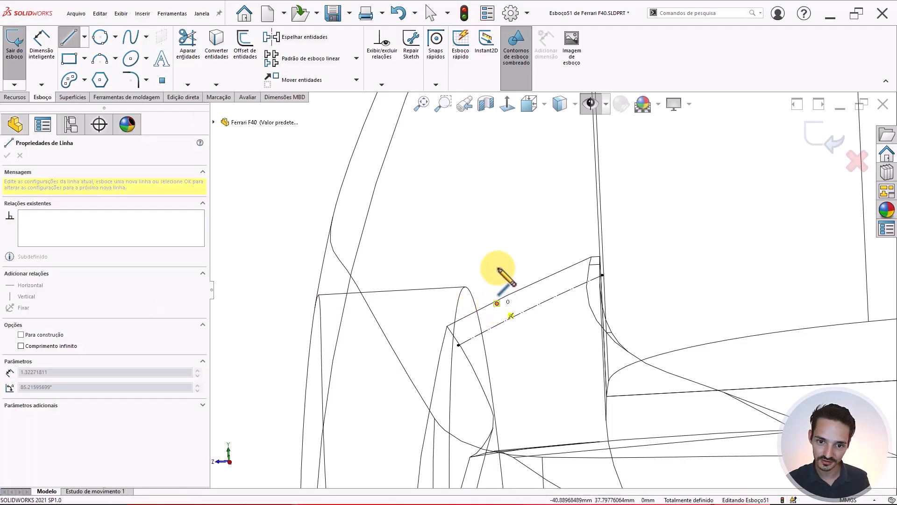
key("Escape")
left_click(496, 277)
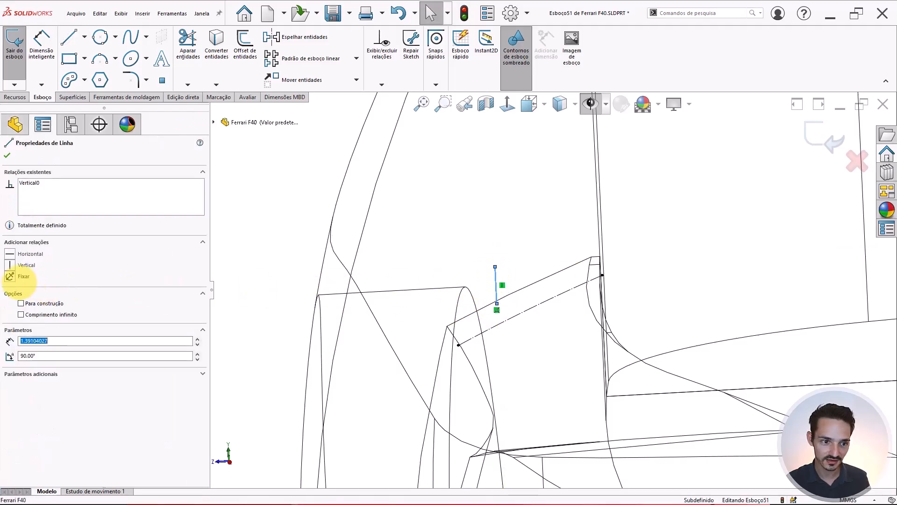
scroll(526, 282, "up", 1)
key("Escape")
scroll(526, 280, "up", 3)
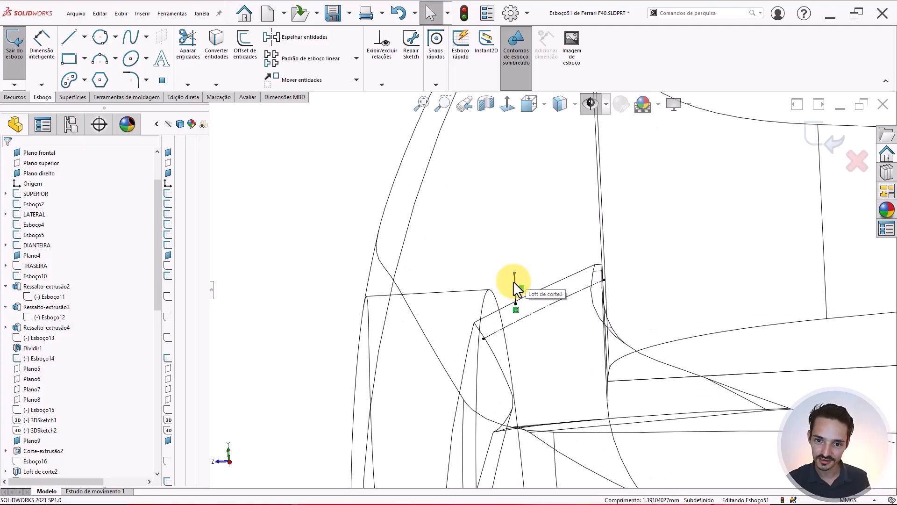
scroll(514, 293, "down", 3)
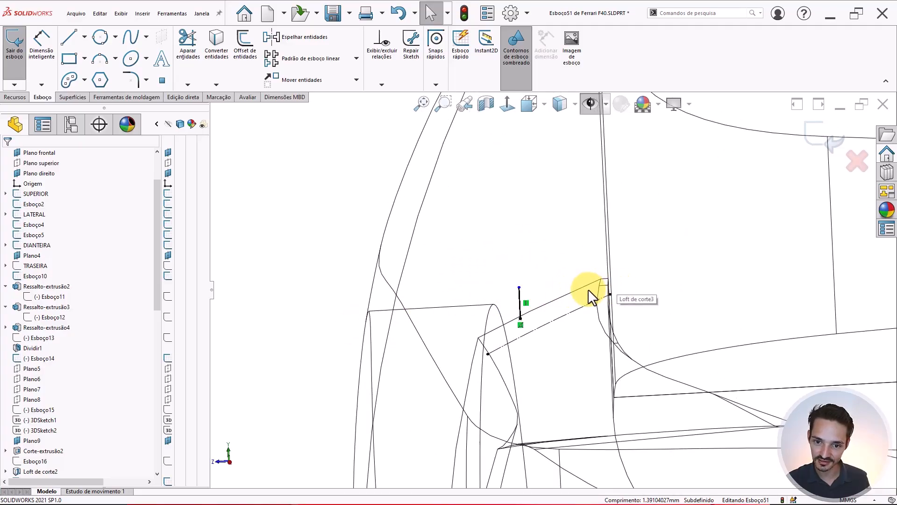
scroll(575, 290, "up", 2)
- Dimension the vertical line to 1.50 mm and check its properties
right_click_drag(366, 292, 367, 238)
scroll(532, 302, "down", 4)
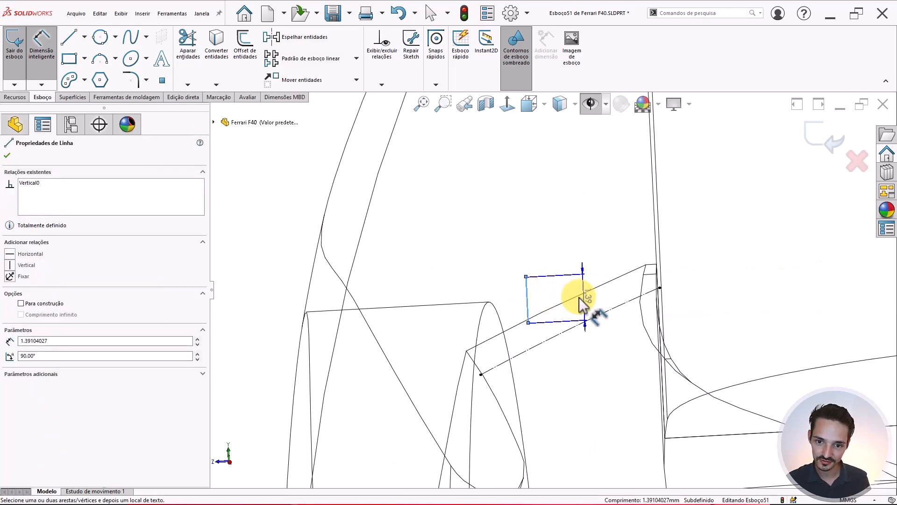
left_click(502, 298)
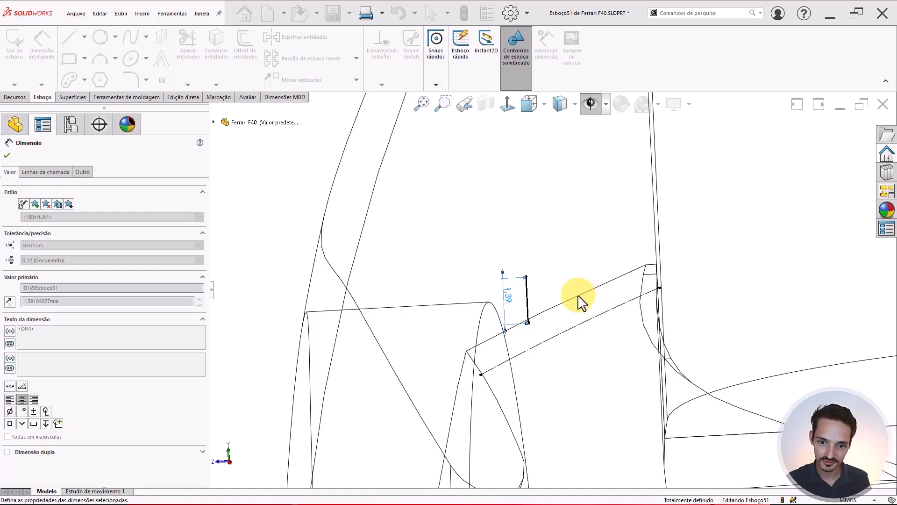
key("Escape")
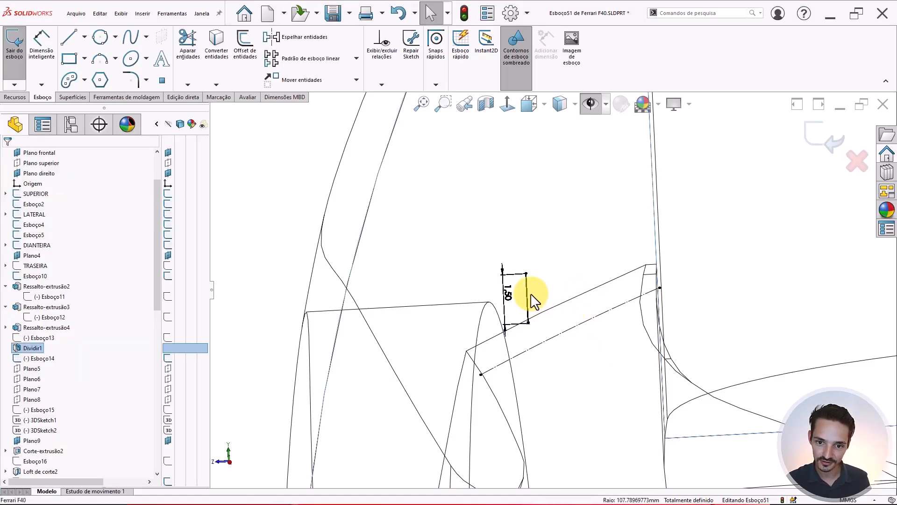
left_click(528, 297)
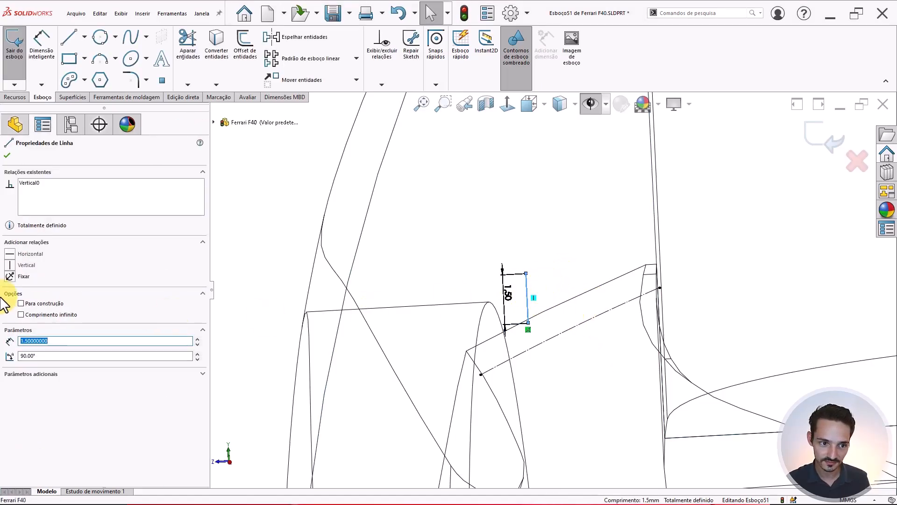
left_click(33, 313)
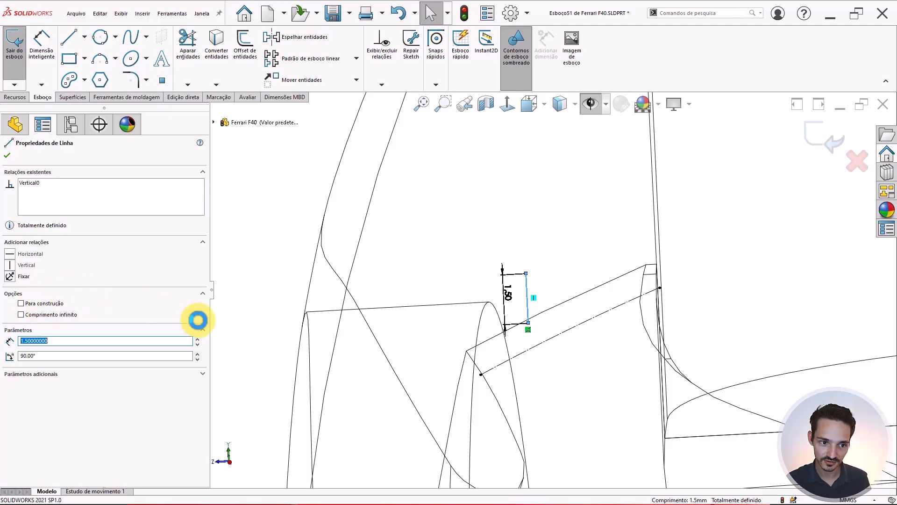
scroll(565, 260, "up", 6)
left_click(565, 259)
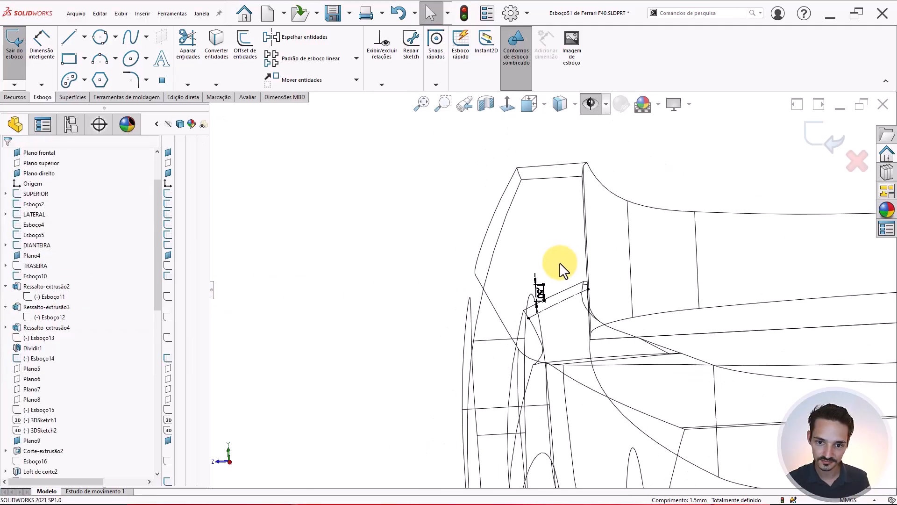
scroll(560, 264, "down", 6)
scroll(559, 283, "up", 8)
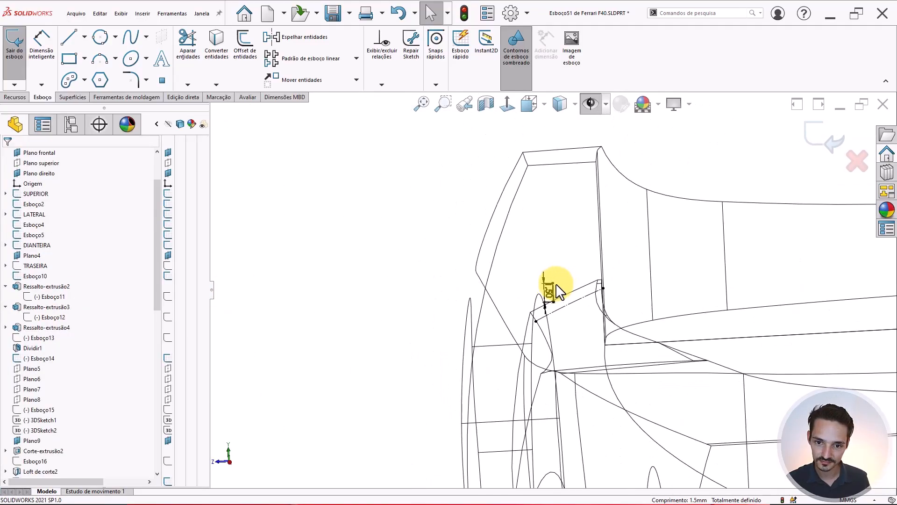
- Draw a three-point arc from in front of the fender to near the door
left_click(99, 58)
left_click(421, 332)
left_click(647, 254)
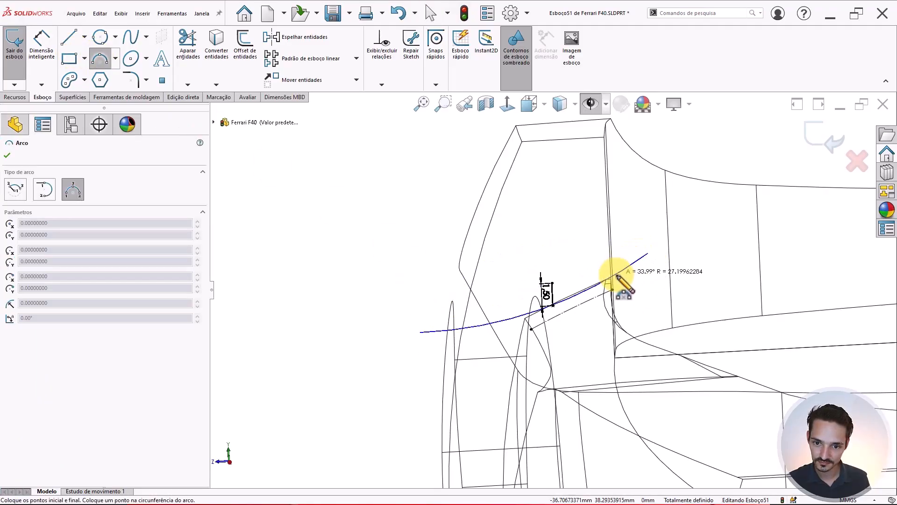
left_click(593, 264)
scroll(629, 280, "down", 2)
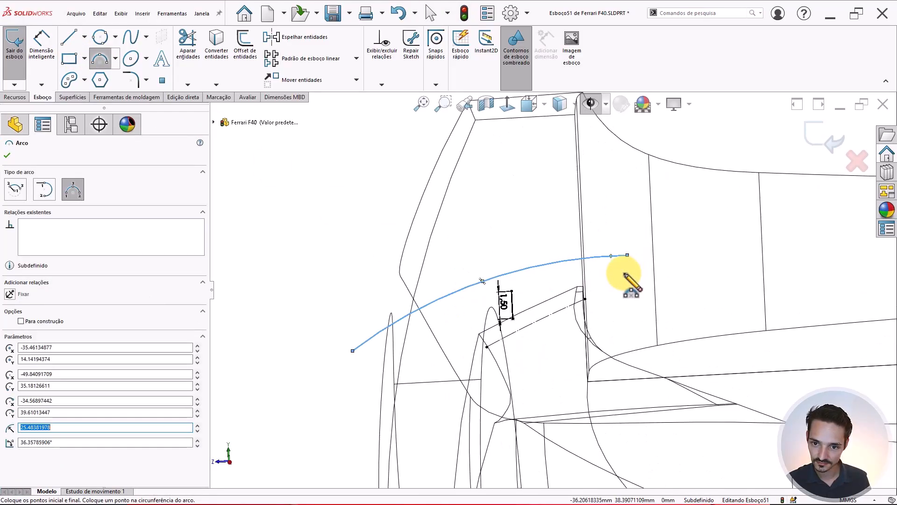
key("Escape")
- Look normal to the sketch plane and raise the arc's right endpoint slightly
mouse_move(628, 265)
middle_mouse_down("ctrl")
mouse_move(559, 290)
mouse_move(536, 275)
mouse_move(547, 260)
mouse_move(537, 270)
mouse_move(597, 262)
mouse_move(534, 276)
middle_mouse_up("ctrl")
scroll(534, 276, "up", 3)
key("ctrl+8")
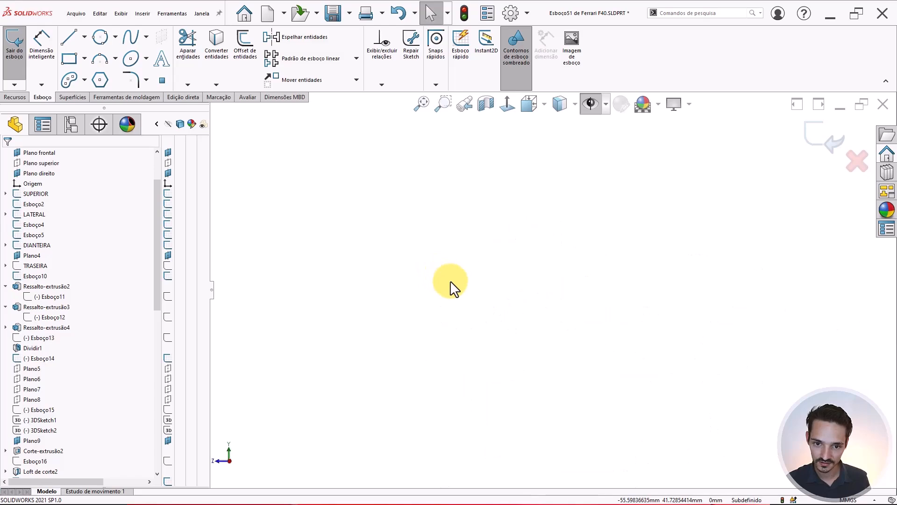
scroll(514, 301, "up", 10)
scroll(395, 366, "down", 2)
scroll(513, 384, "down", 3)
scroll(607, 257, "down", 3)
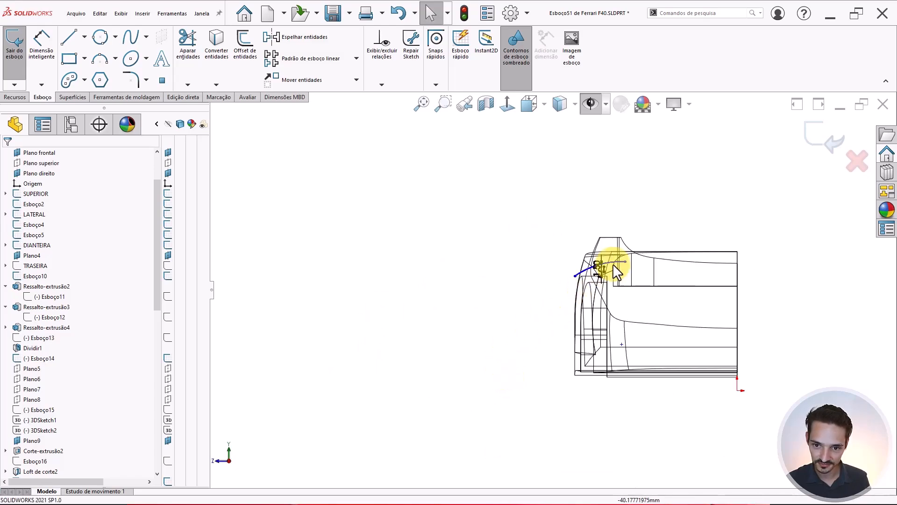
scroll(613, 260, "down", 3)
scroll(602, 262, "down", 4)
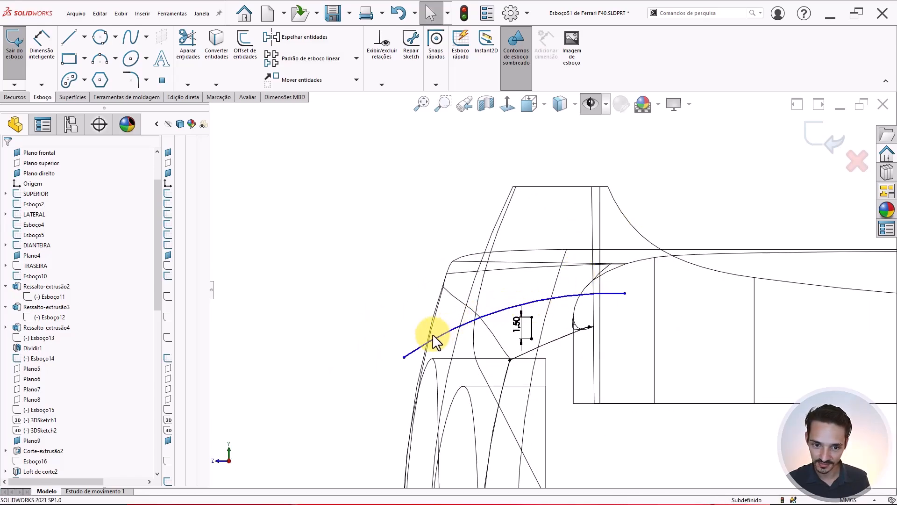
scroll(626, 286, "down", 2)
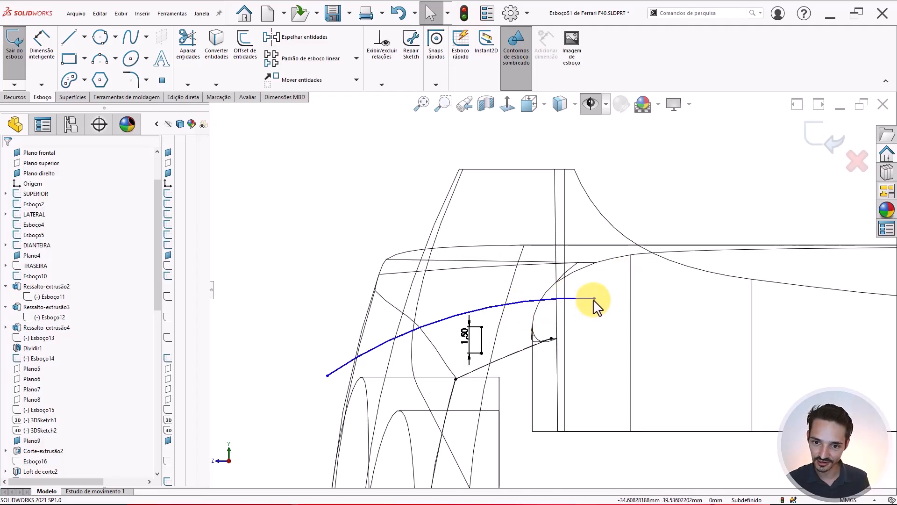
left_click_drag(594, 298, 595, 280)
left_click(324, 236)
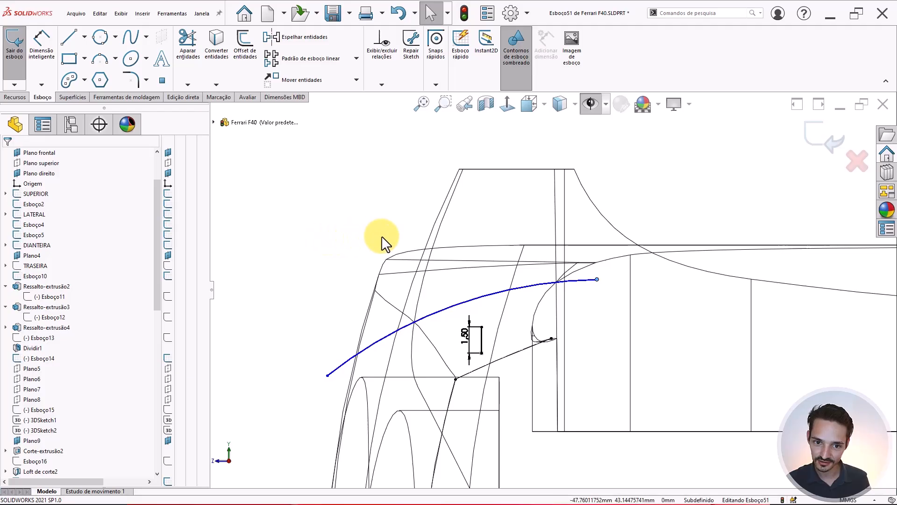
key("l")
key("Escape")
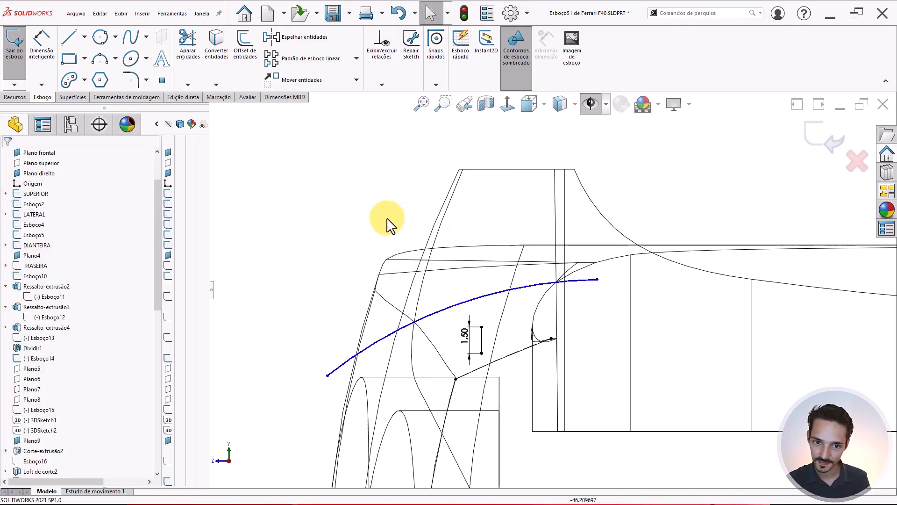
- Draw a line from the arc's right end toward the upper right of the door, tangent to the arc
key("l")
left_click(597, 280)
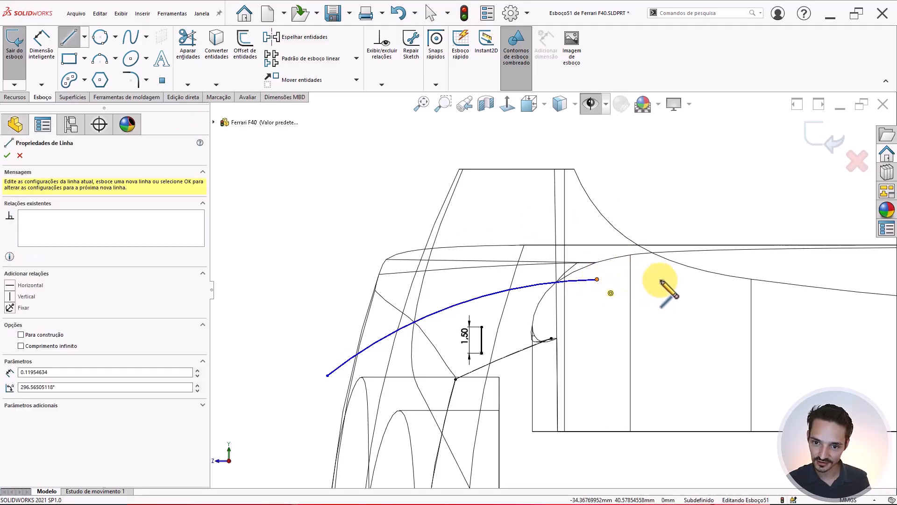
left_click(708, 261)
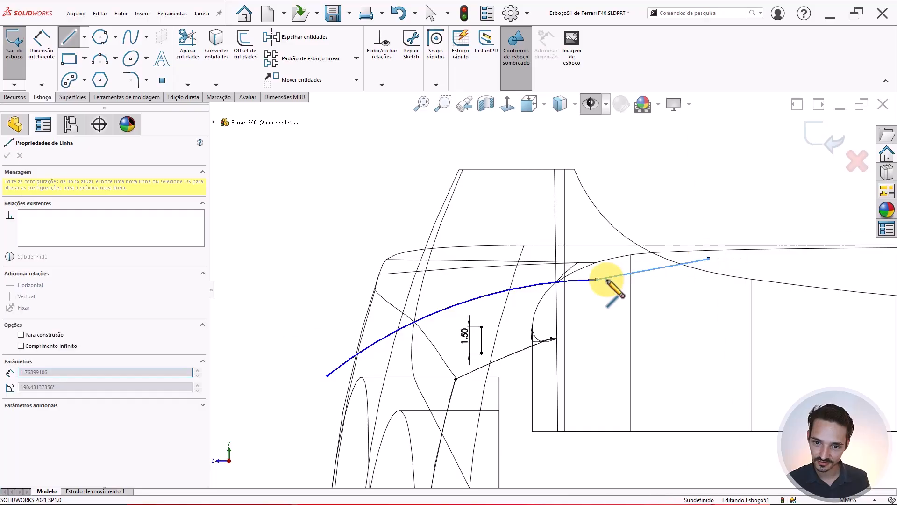
key("Escape")
key("Escape")
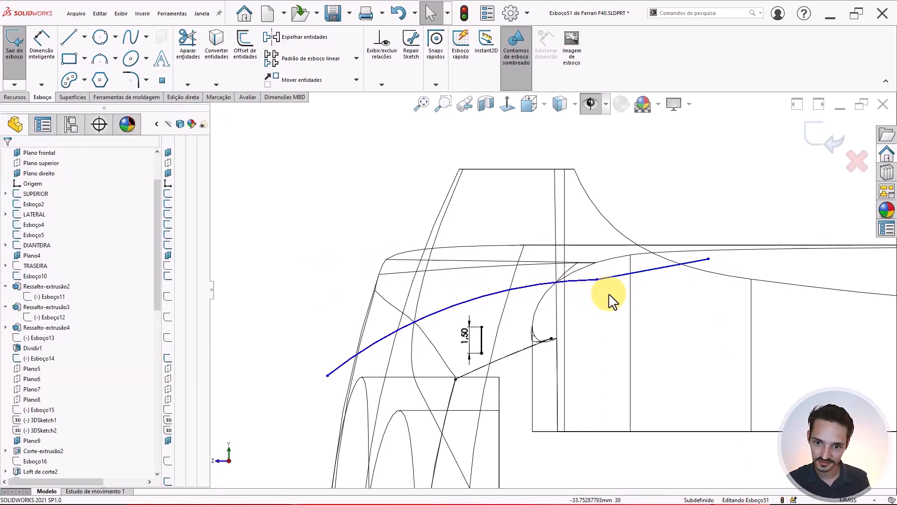
left_click(586, 271)
left_click(613, 231)
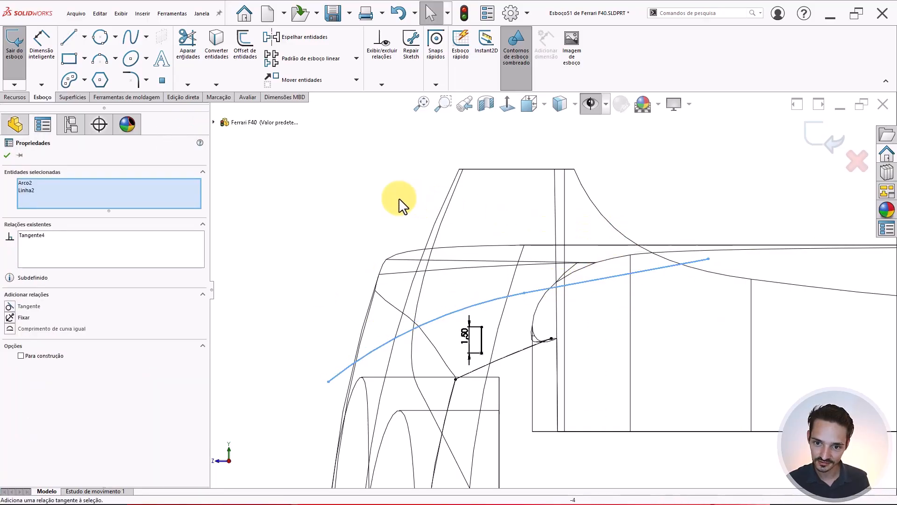
- Dimension the new line at a 10° angle from the arc-line junction
right_click_drag(326, 241, 324, 191)
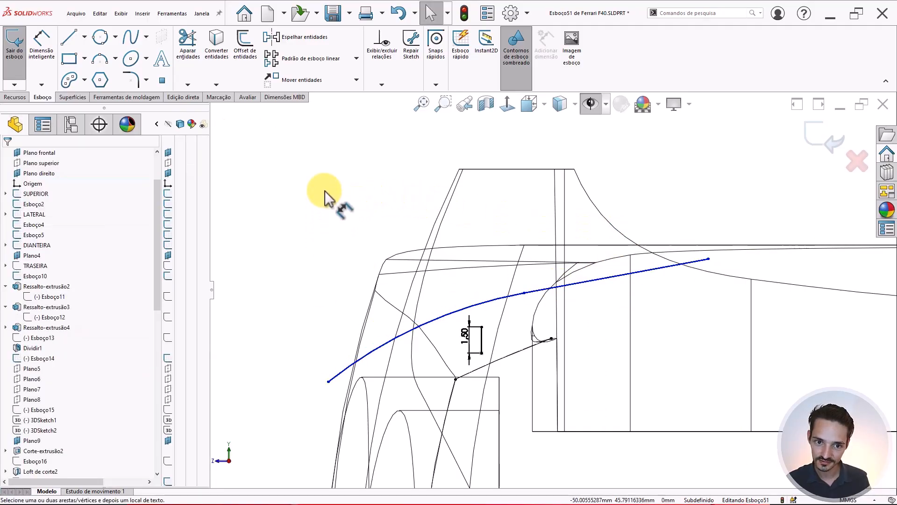
left_click(546, 288)
left_click(531, 298)
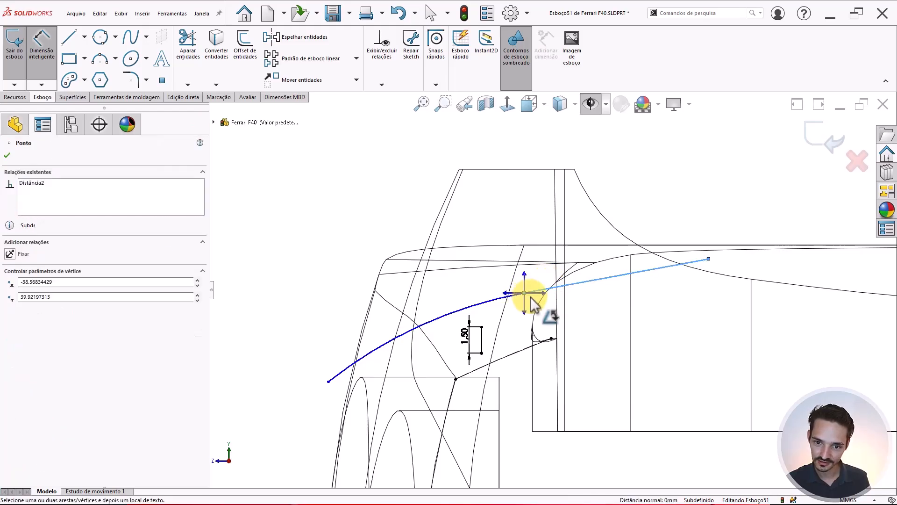
key("Escape")
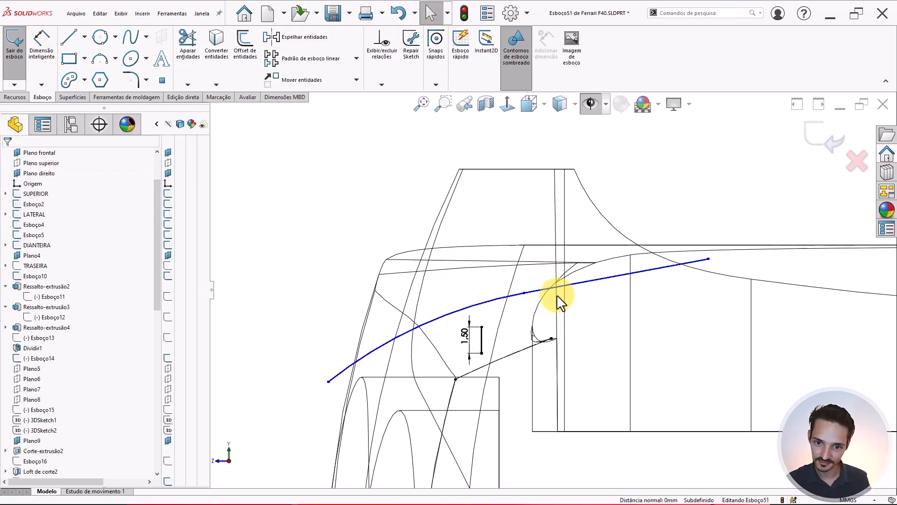
right_click_drag(312, 248, 314, 201)
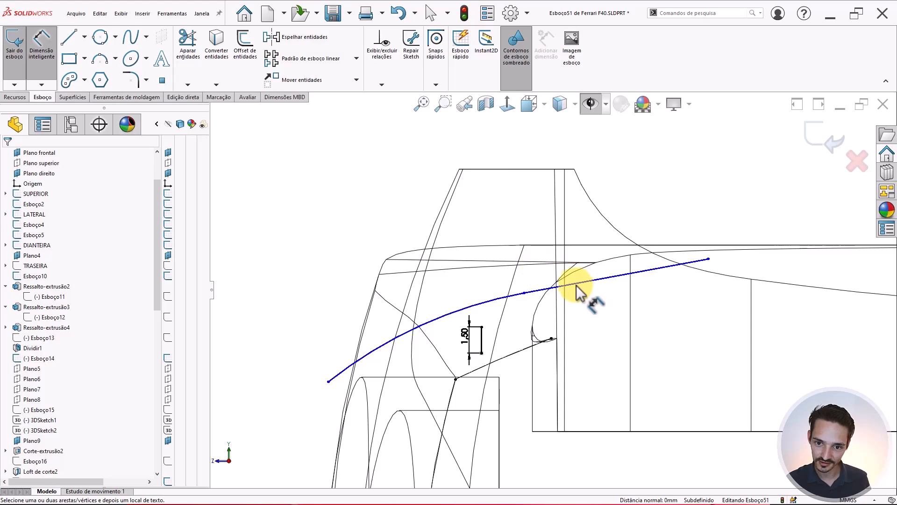
left_click(524, 295)
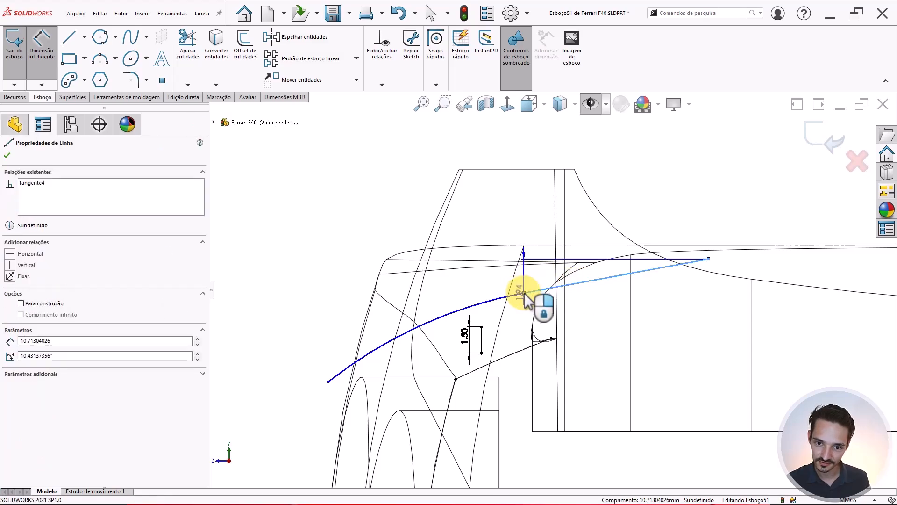
left_click(543, 291)
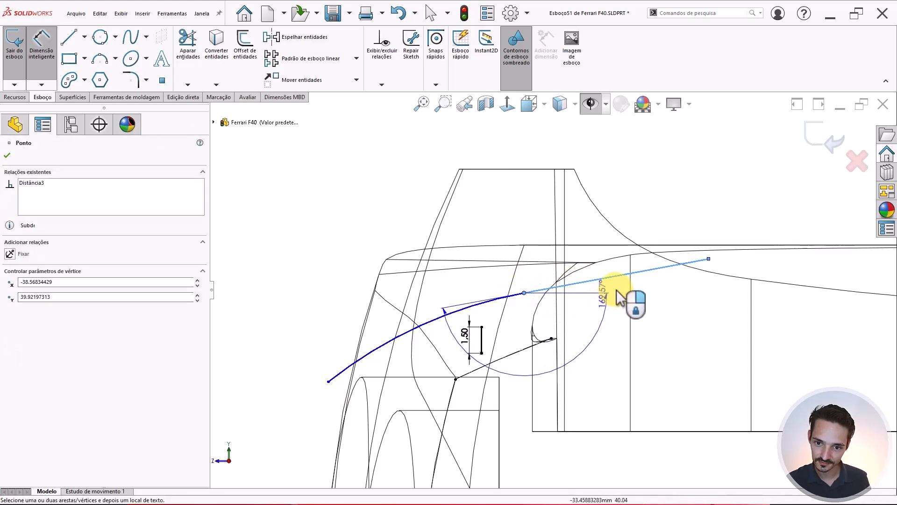
left_click(620, 288)
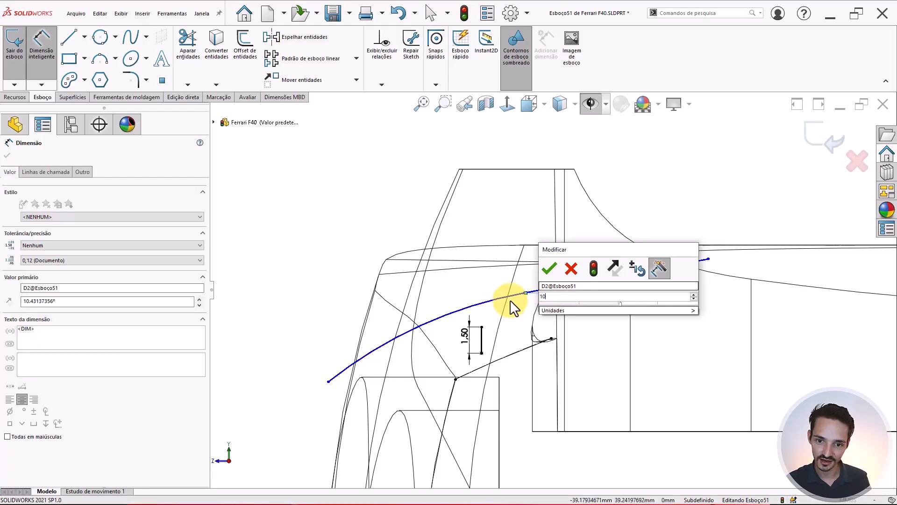
type("10")
key("Return")
key("Escape")
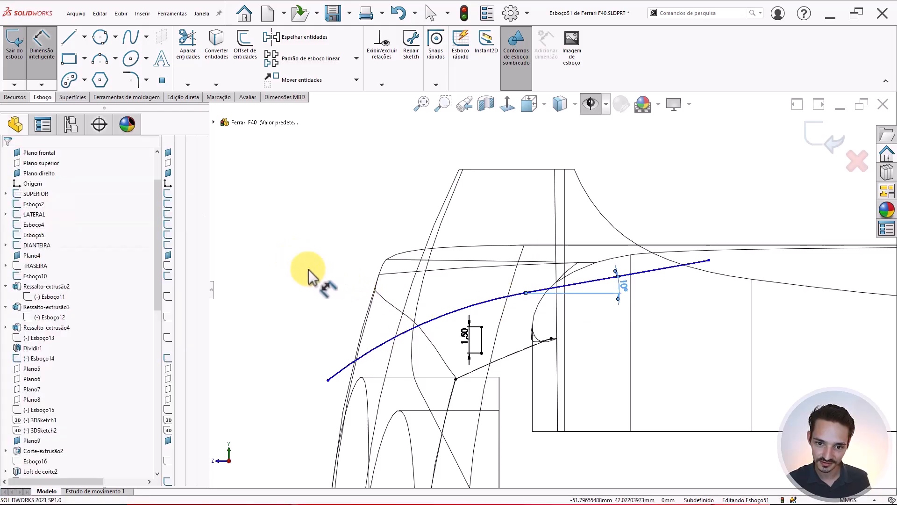
- Make the curved path coincident with the small point dimensioned 1.50 below it
scroll(529, 299, "down", 1)
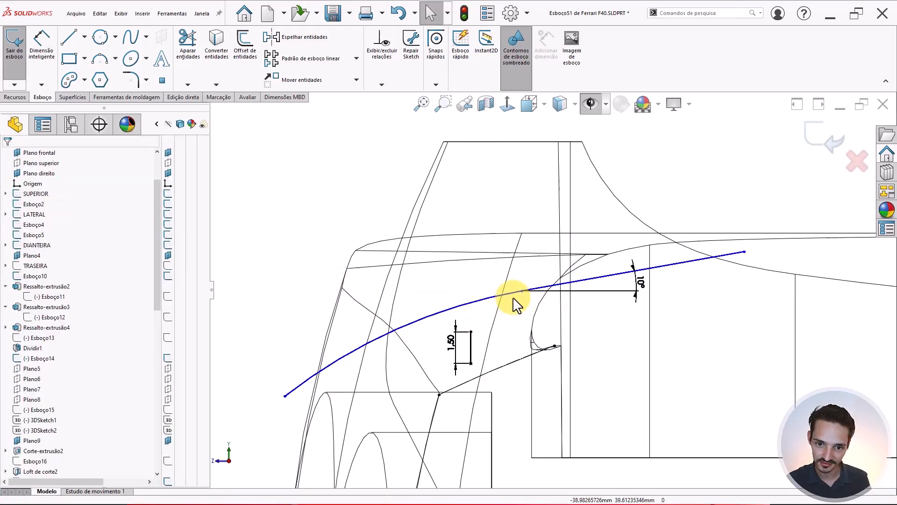
left_click(471, 332)
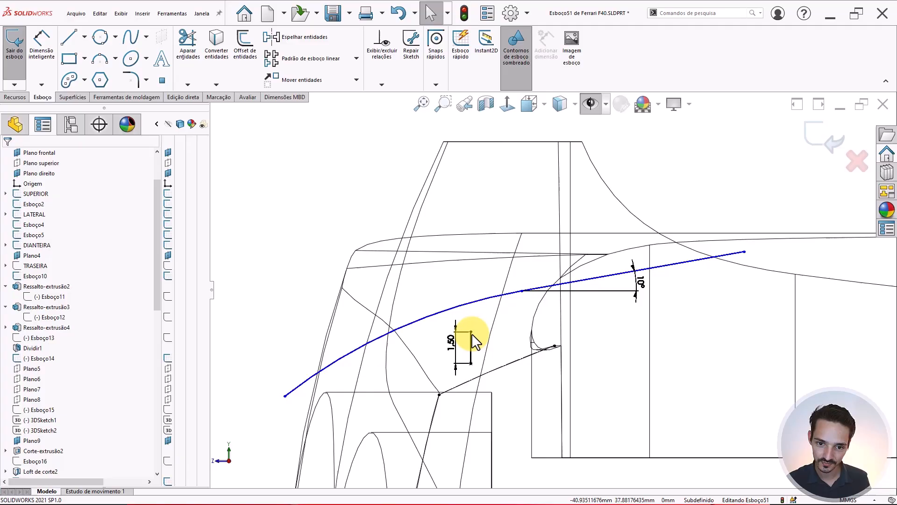
left_click(475, 300, "ctrl")
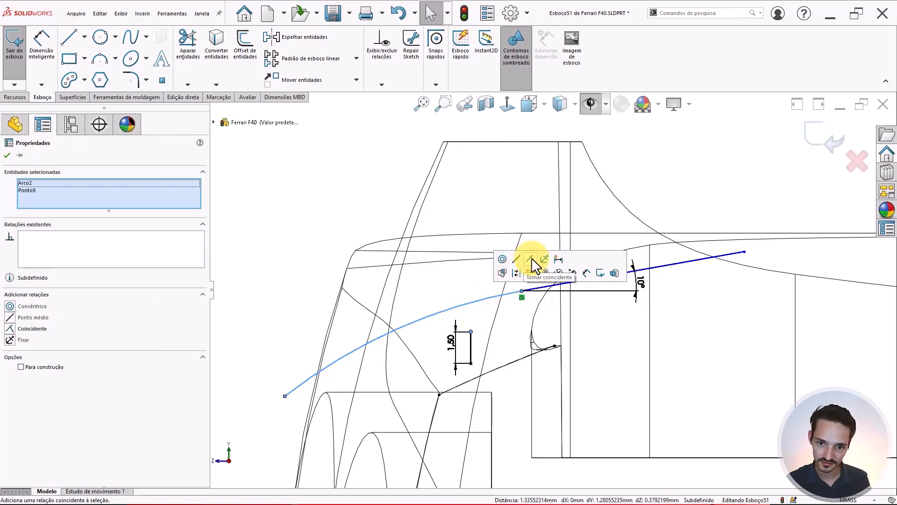
left_click(535, 273)
left_click(308, 269)
scroll(489, 330, "up", 1)
scroll(489, 330, "down", 1)
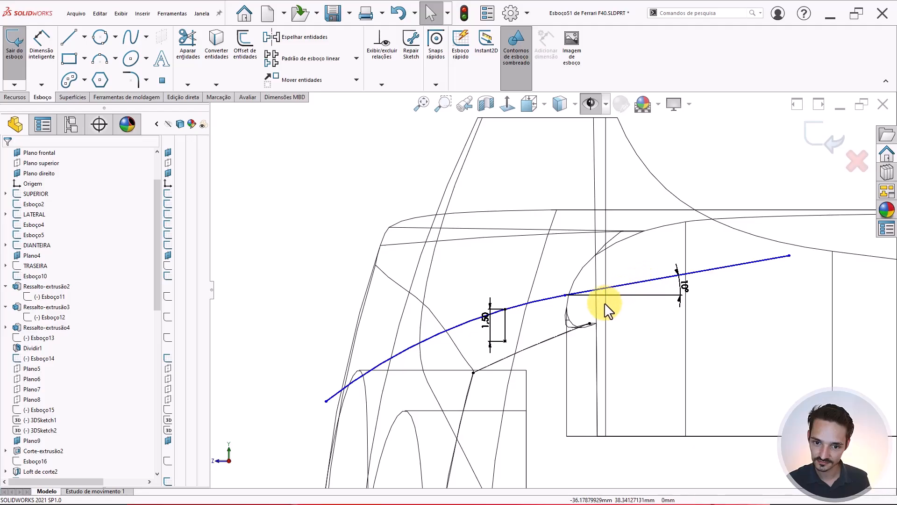
scroll(487, 320, "up", 2)
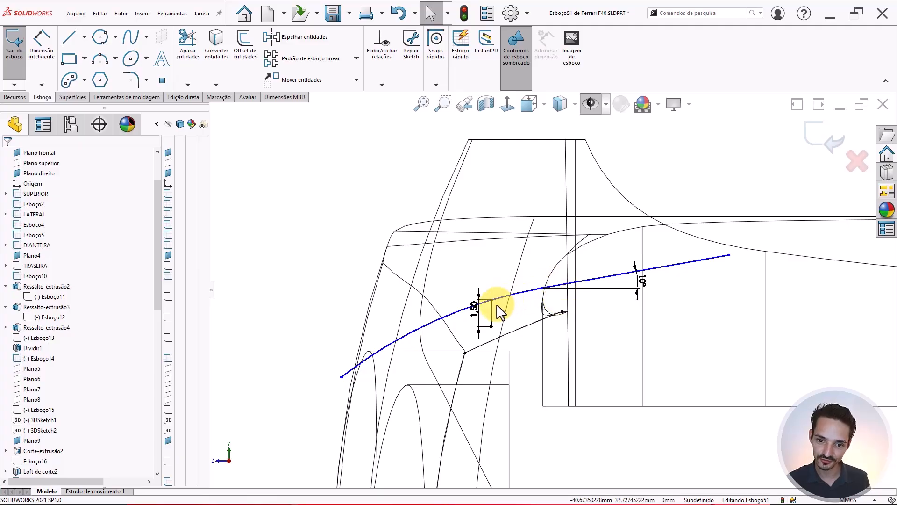
- Edit the 1.50 mm offset dimension on the path curve to 0.50 mm
double_click(473, 310)
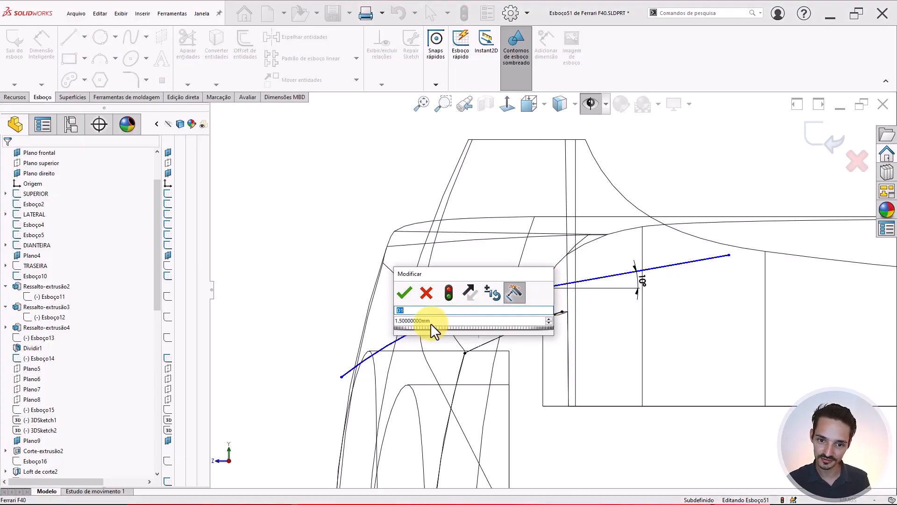
left_click(439, 320)
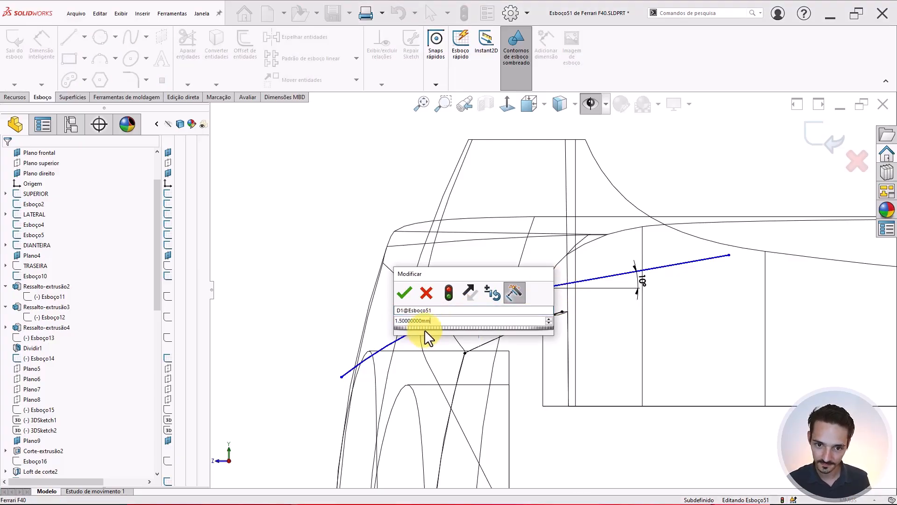
left_click_drag(439, 322, 301, 314)
key("BackSpace")
type("4")
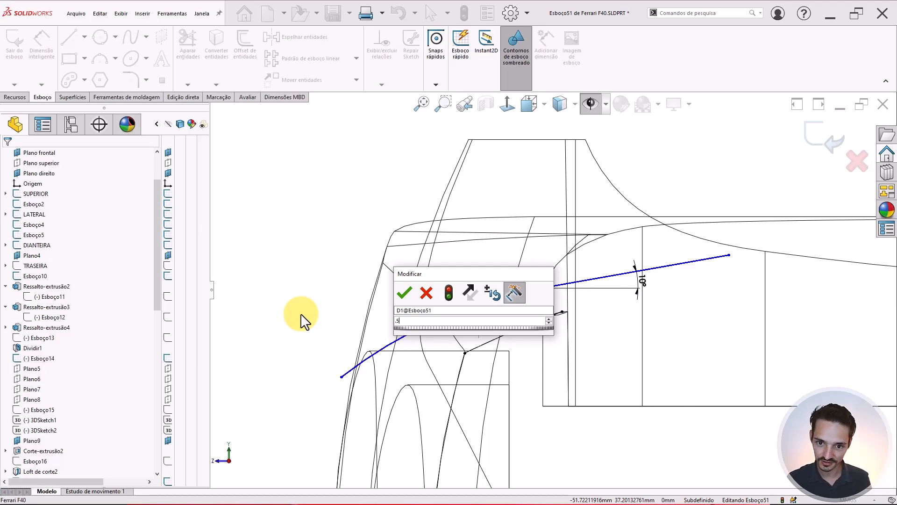
key("Return")
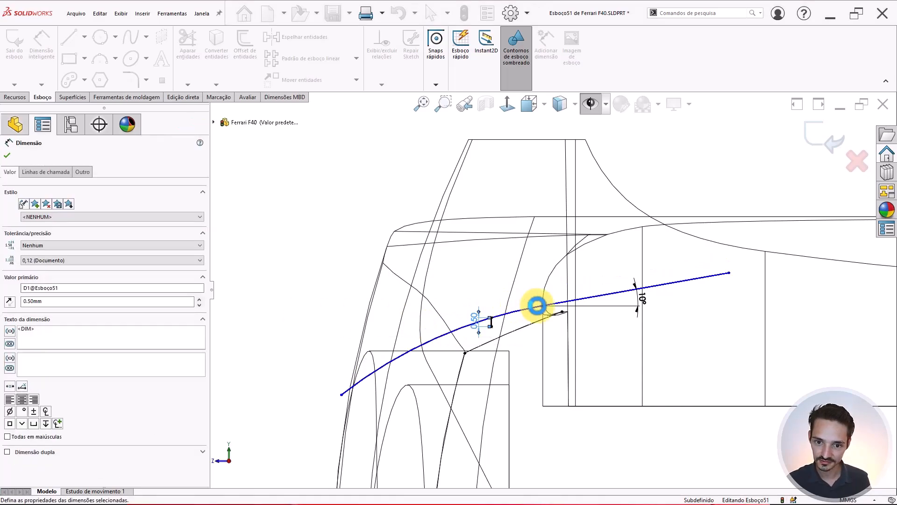
key("Escape")
scroll(569, 311, "down", 2)
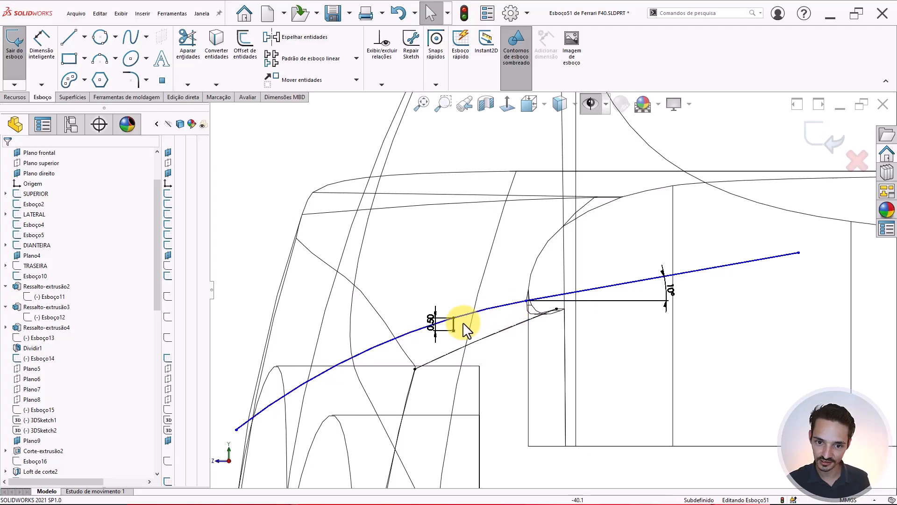
scroll(559, 296, "up", 2)
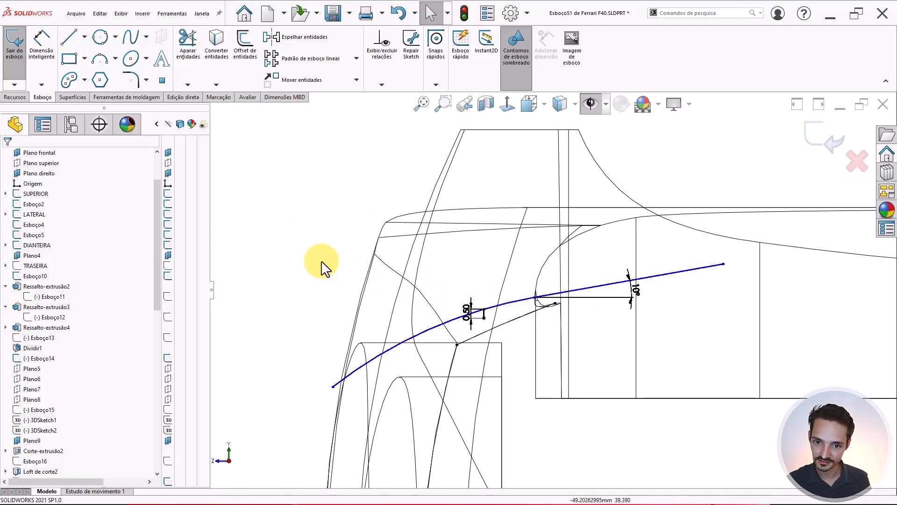
- Draw a vertical line up from the curve's left end, a top line across, and a right line down
key("l")
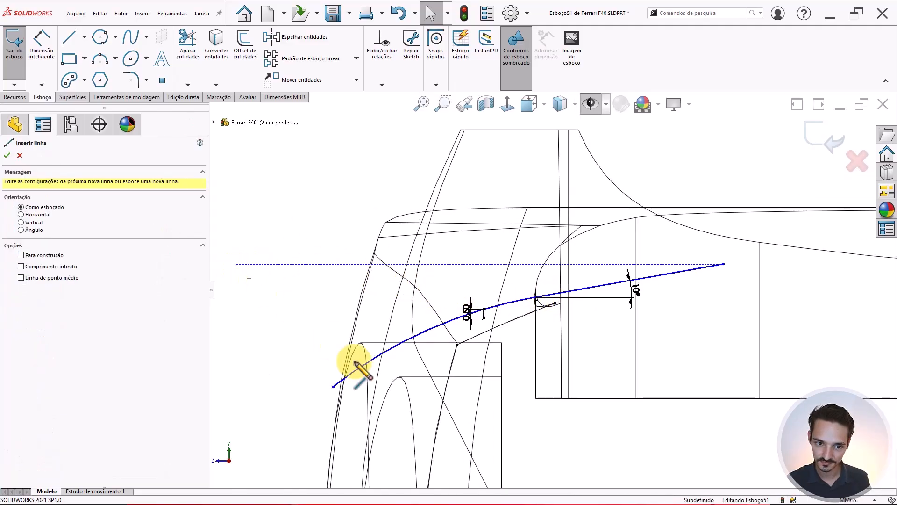
left_click(333, 386)
key("z")
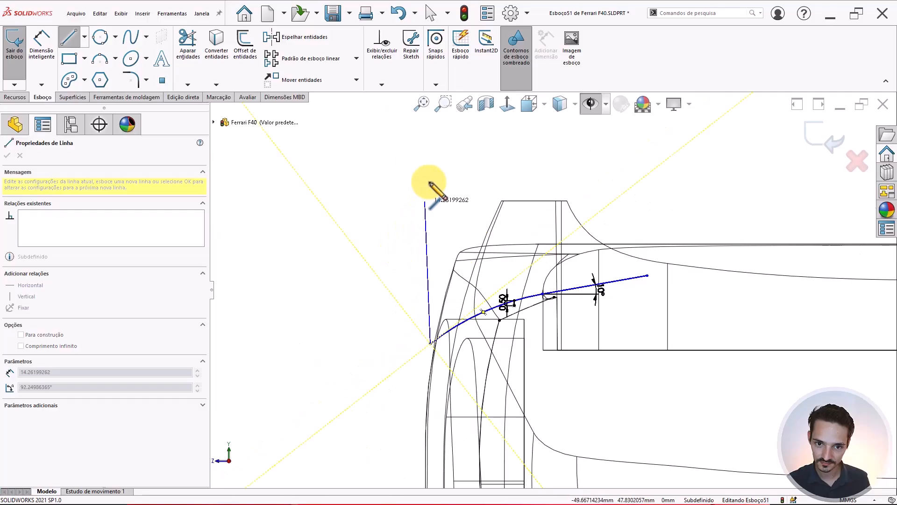
left_click(431, 122)
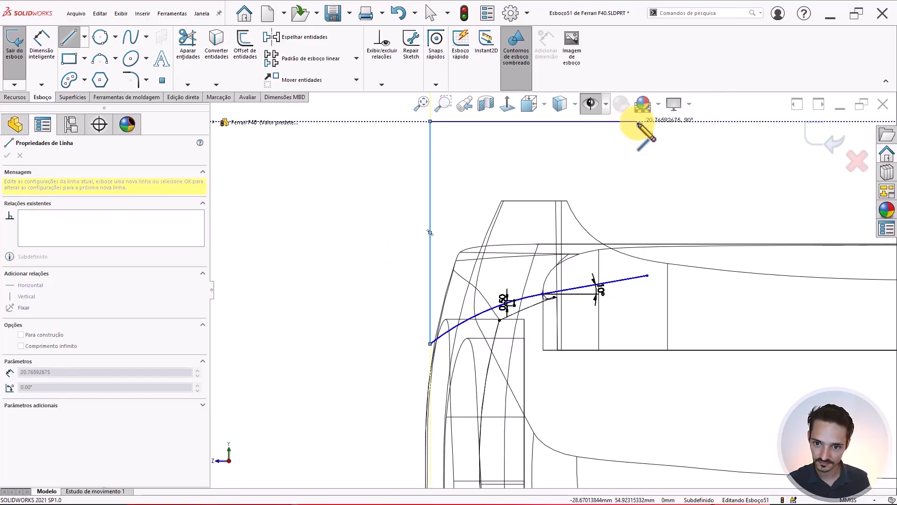
left_click(734, 122)
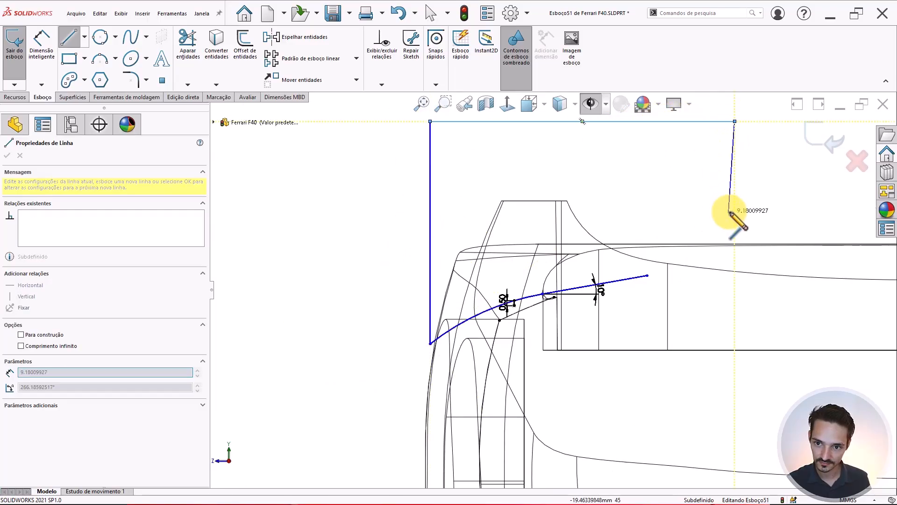
left_click(735, 208)
key("Escape")
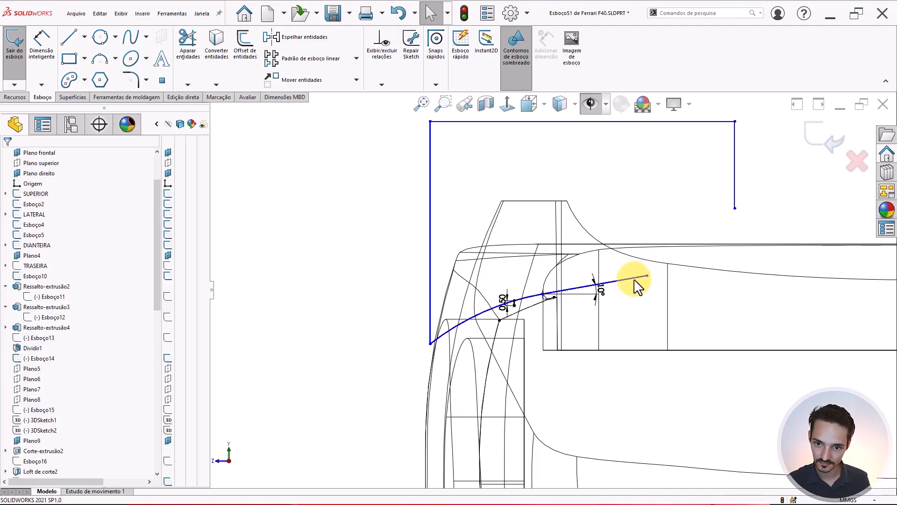
- Stretch the short segment's end right and merge it with the right line's lower end to close the profile
left_click(634, 280)
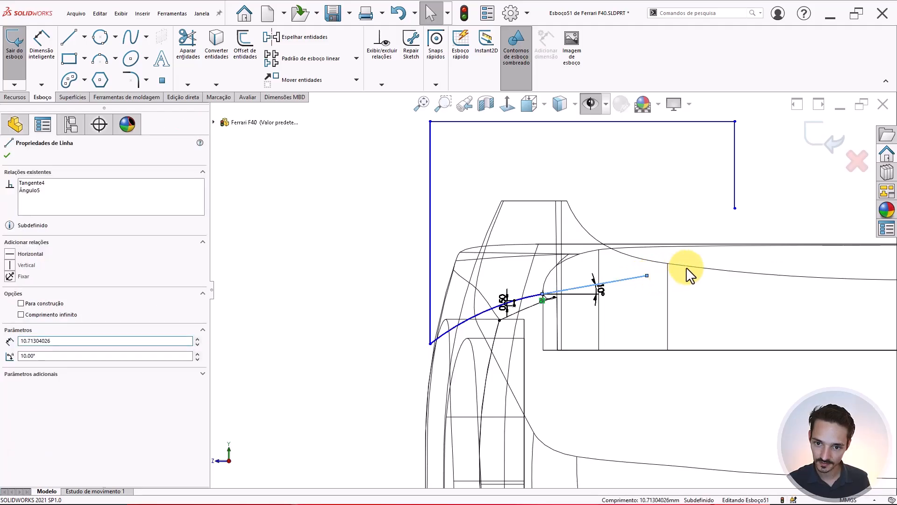
left_click_drag(686, 267, 735, 258)
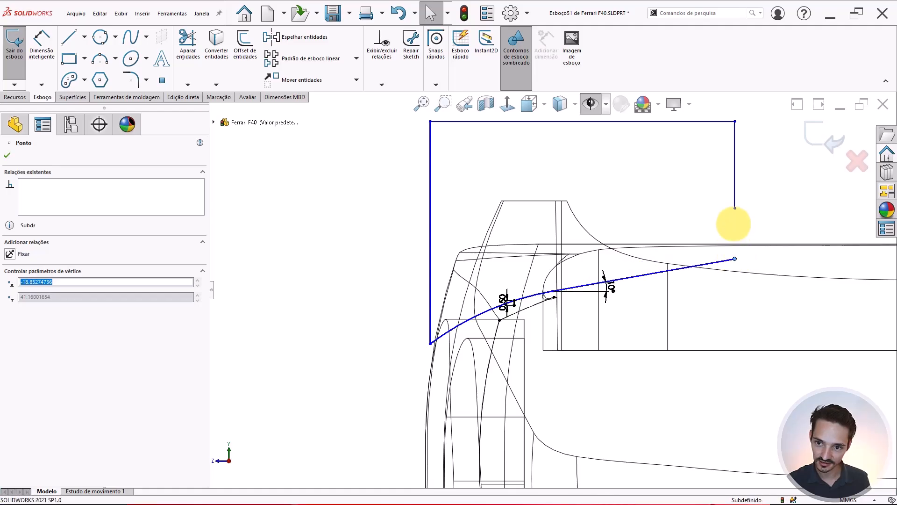
left_click(735, 208, "ctrl")
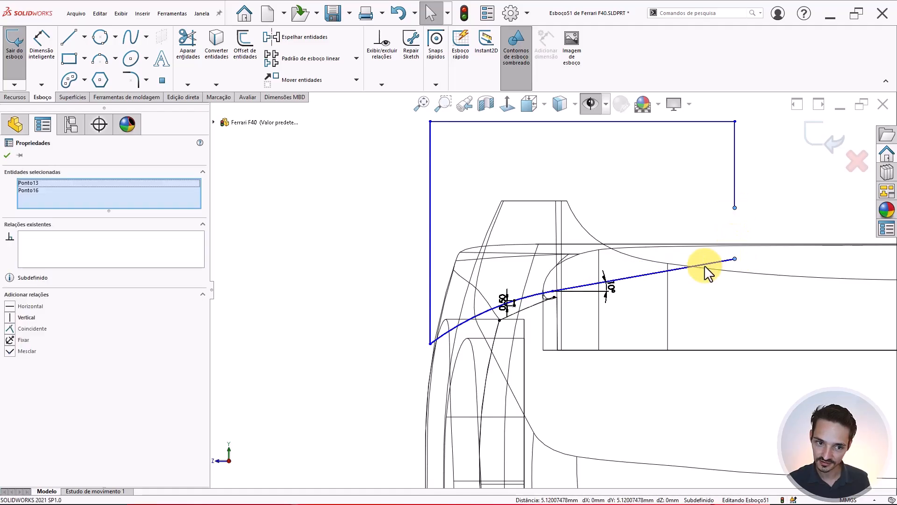
left_click(21, 350)
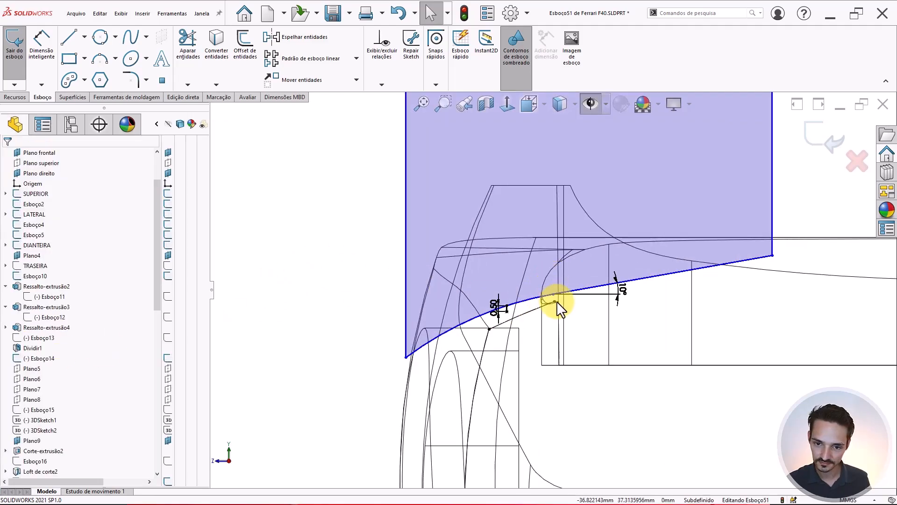
scroll(556, 301, "down", 5)
scroll(501, 305, "up", 5)
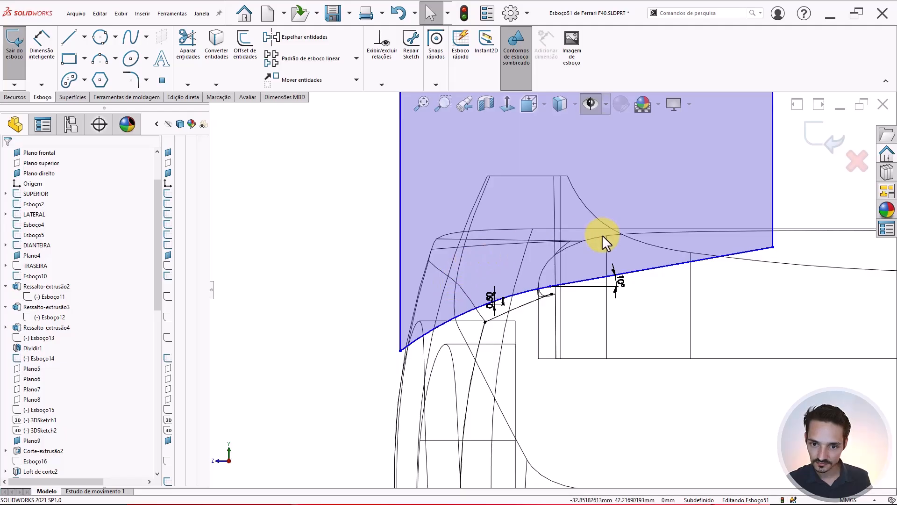
scroll(554, 262, "down", 1)
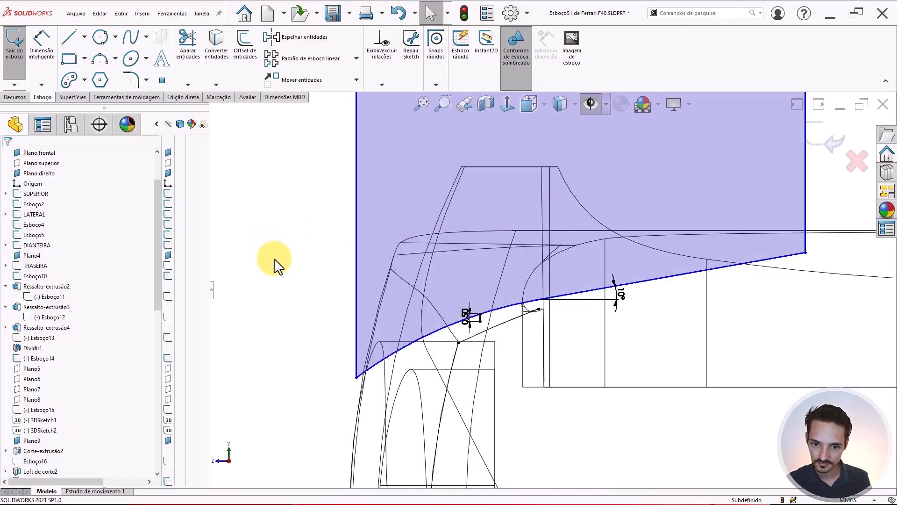
- Add a 5.00 mm horizontal distance from the segment's endpoint to the short vertical line
right_click_drag(274, 285, 280, 256)
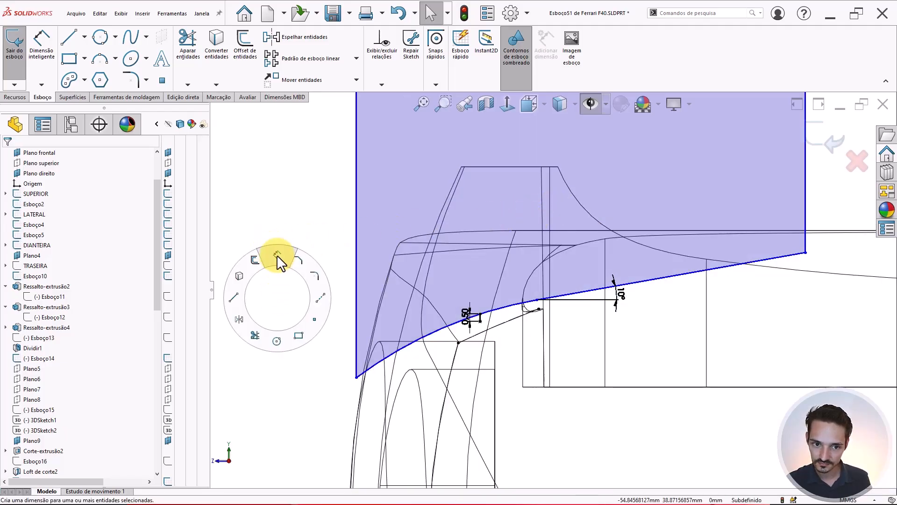
left_click(537, 301)
scroll(516, 304, "down", 3)
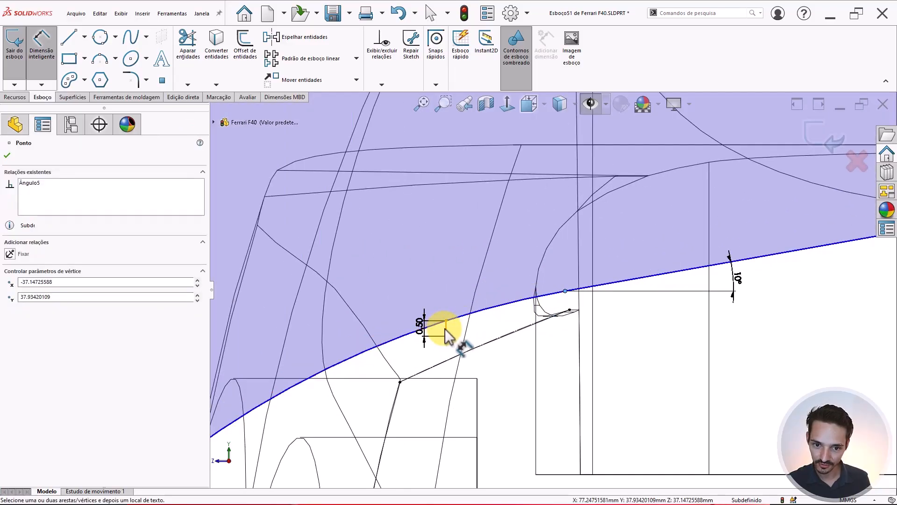
left_click(445, 328)
left_click(496, 324)
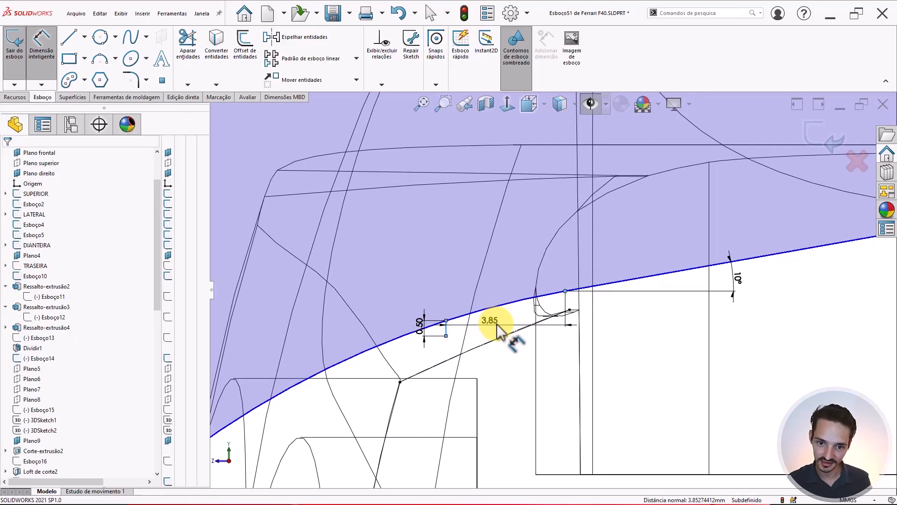
type("4")
key("Return")
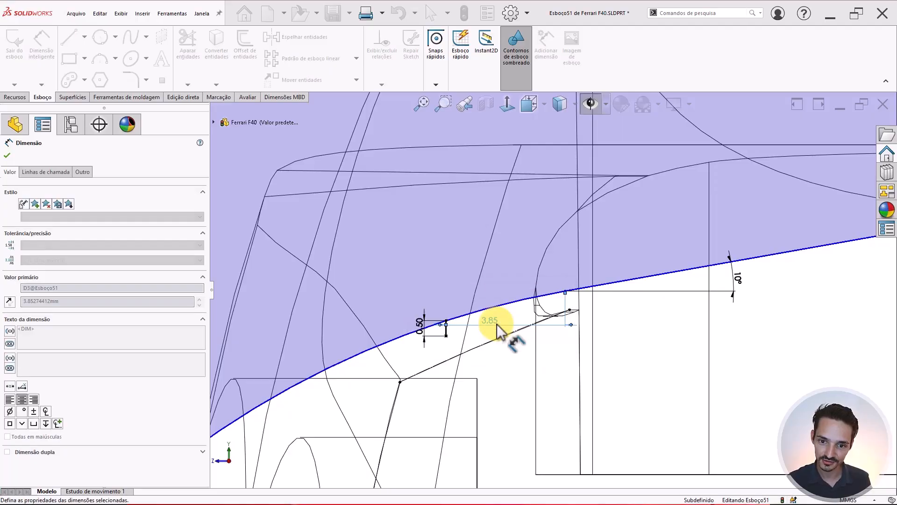
scroll(556, 298, "up", 3)
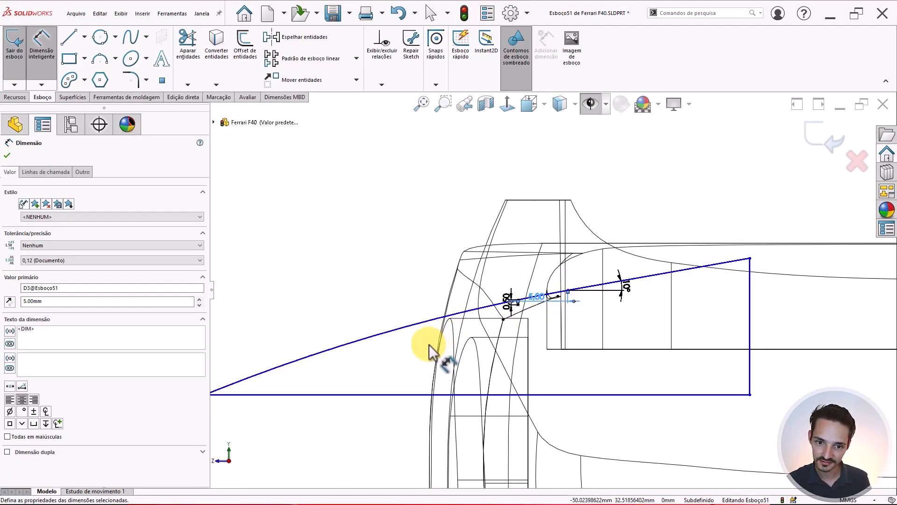
scroll(429, 345, "up", 2)
scroll(447, 342, "down", 1)
scroll(446, 341, "up", 4)
scroll(568, 305, "down", 3)
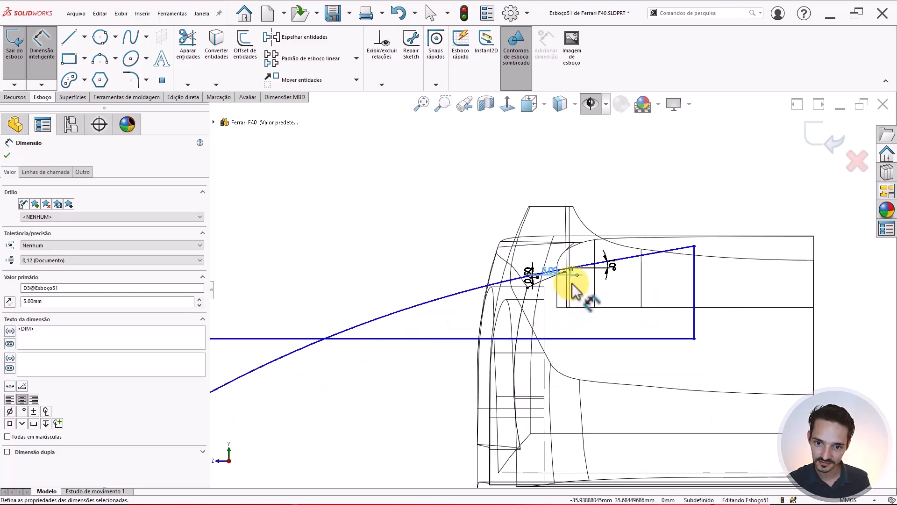
key("Escape")
scroll(556, 270, "down", 3)
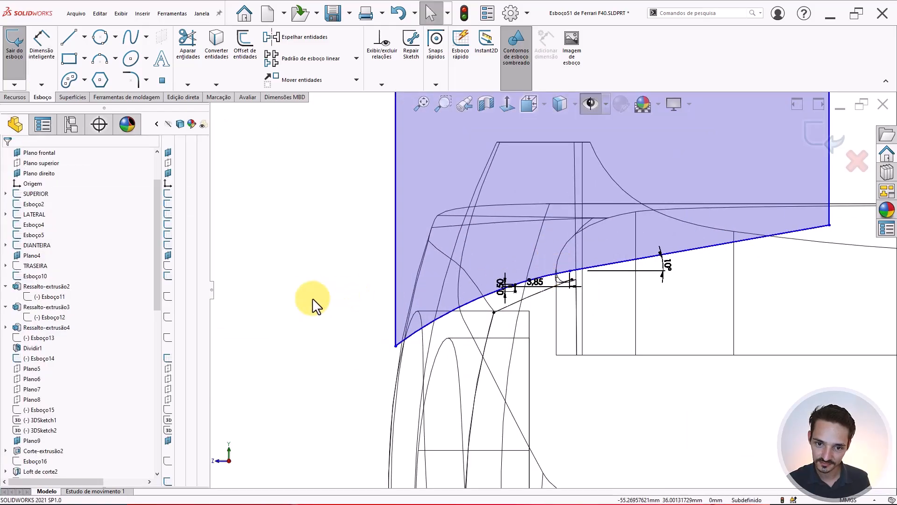
- Dimension the fender arc with a radius of 30 mm
right_click_drag(312, 298, 314, 251)
scroll(526, 284, "down", 2)
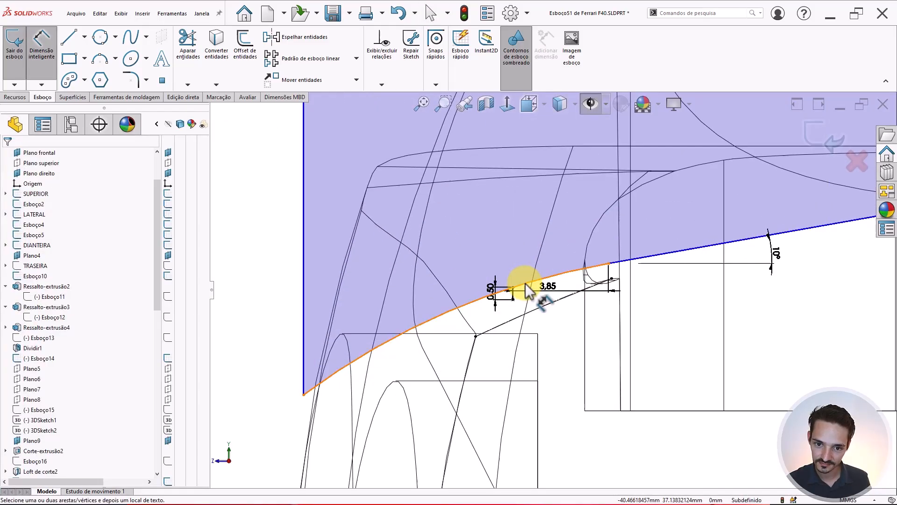
left_click(448, 322)
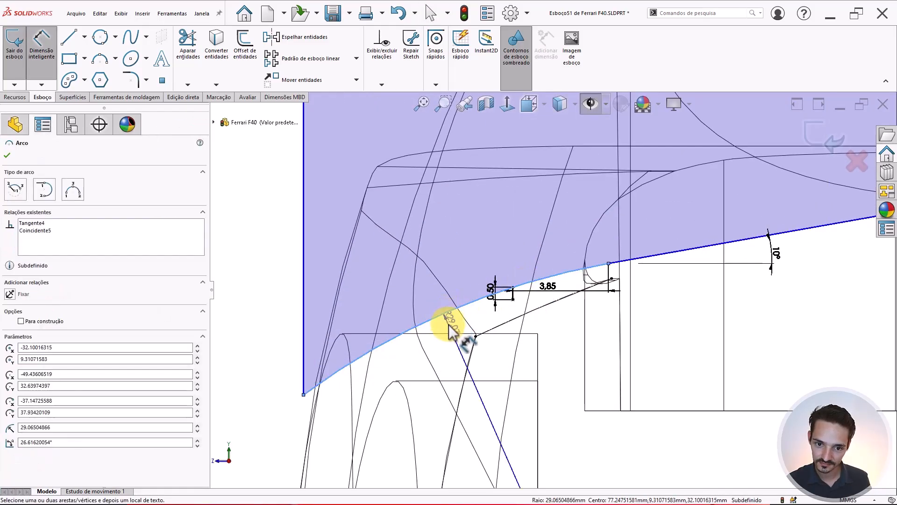
left_click(501, 334)
type("30")
key("Return")
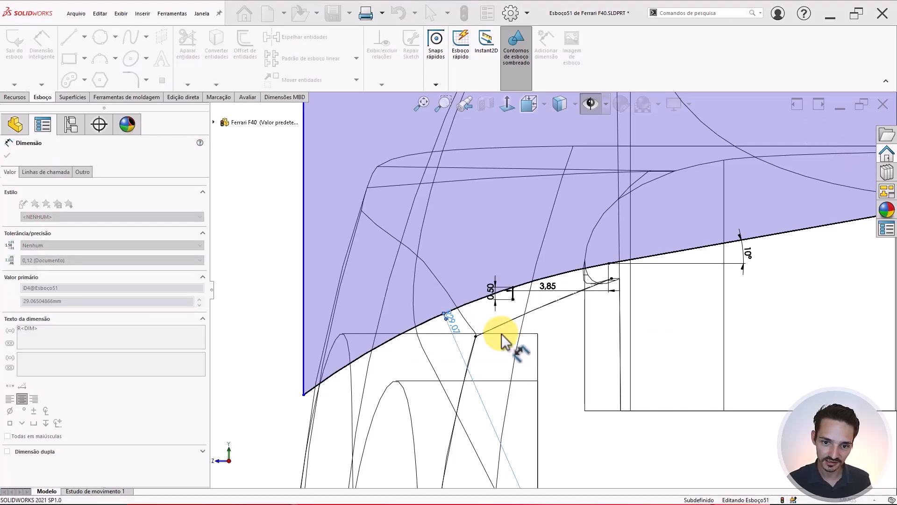
key("Escape")
scroll(559, 290, "up", 2)
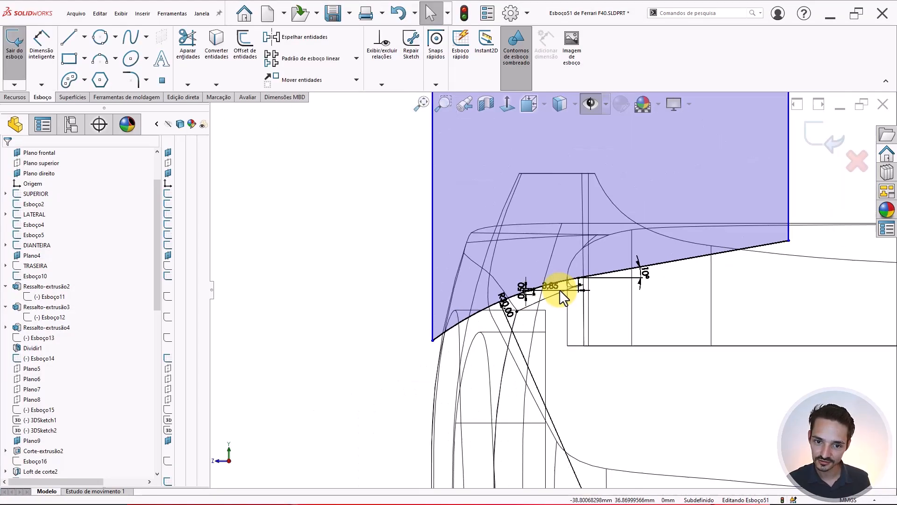
scroll(618, 234, "up", 2)
scroll(619, 233, "down", 1)
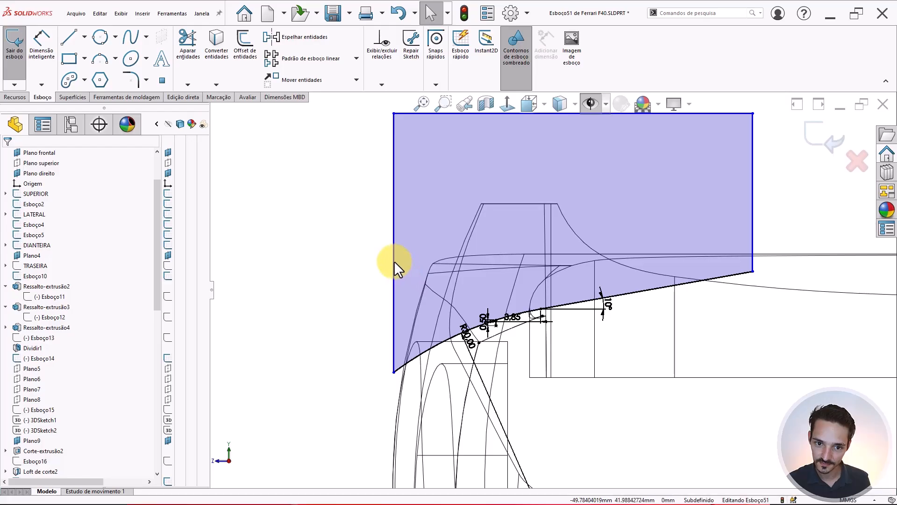
- Move the left vertical edge further left and change the 3.85 offset to 4, then 5
mouse_move(394, 260)
left_mouse_down()
mouse_move(366, 270)
mouse_move(372, 281)
left_mouse_up()
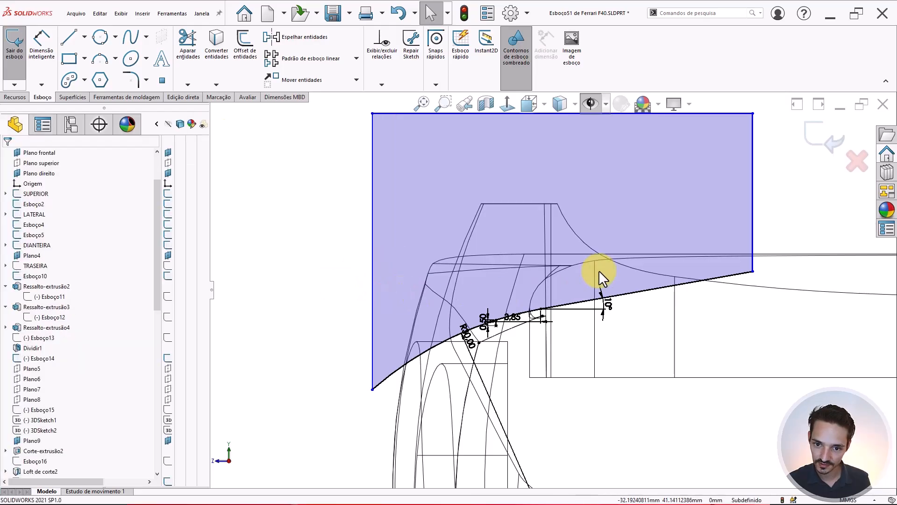
scroll(598, 270, "down", 1)
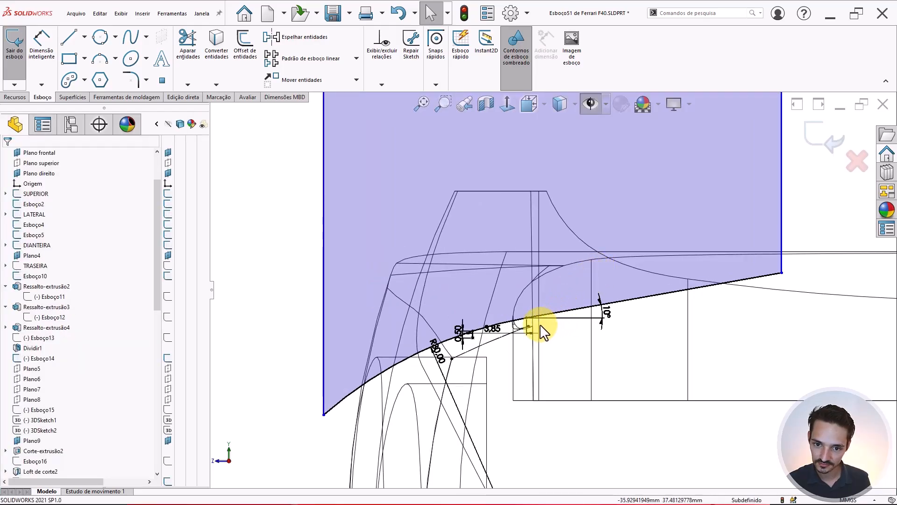
double_click(490, 329)
type("4")
key("Return")
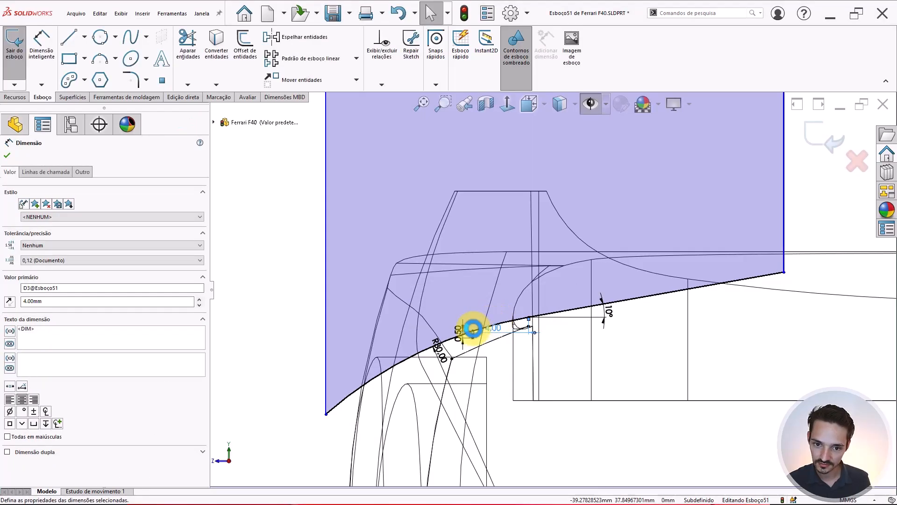
double_click(491, 328)
type("5")
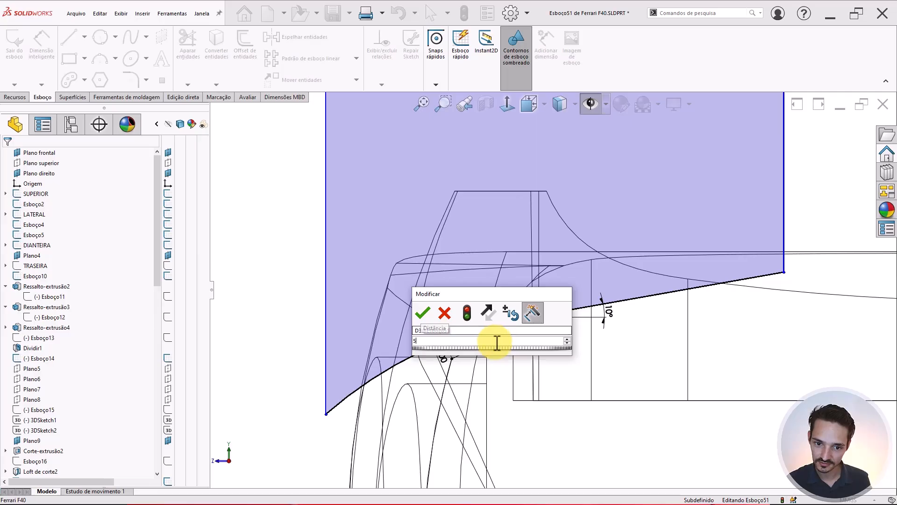
key("Return")
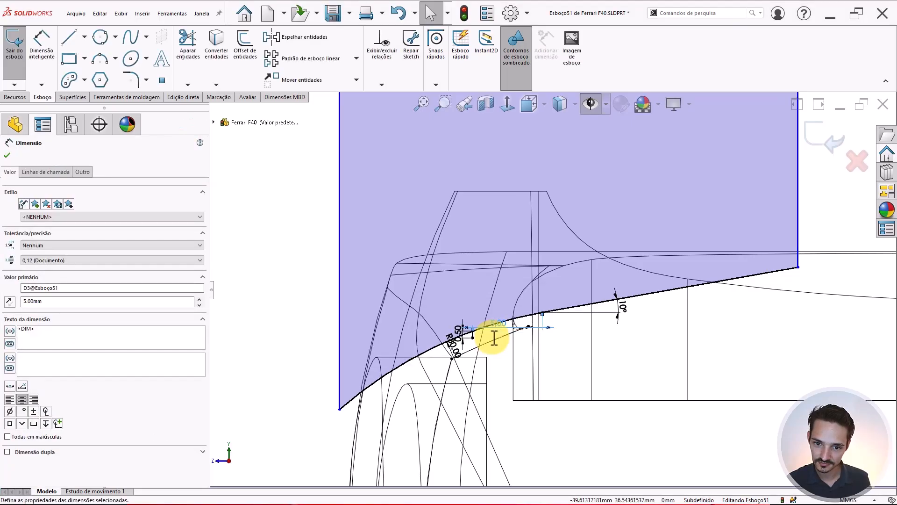
left_click(501, 356)
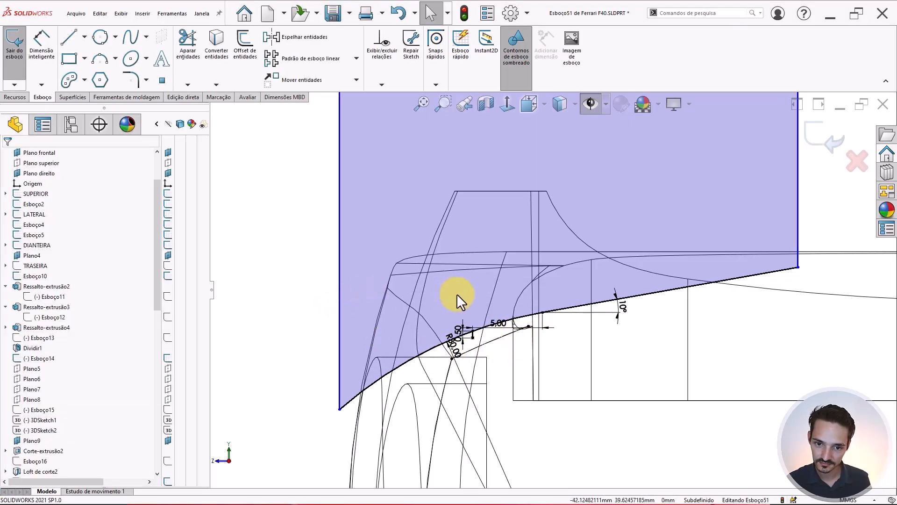
scroll(477, 266, "up", 2)
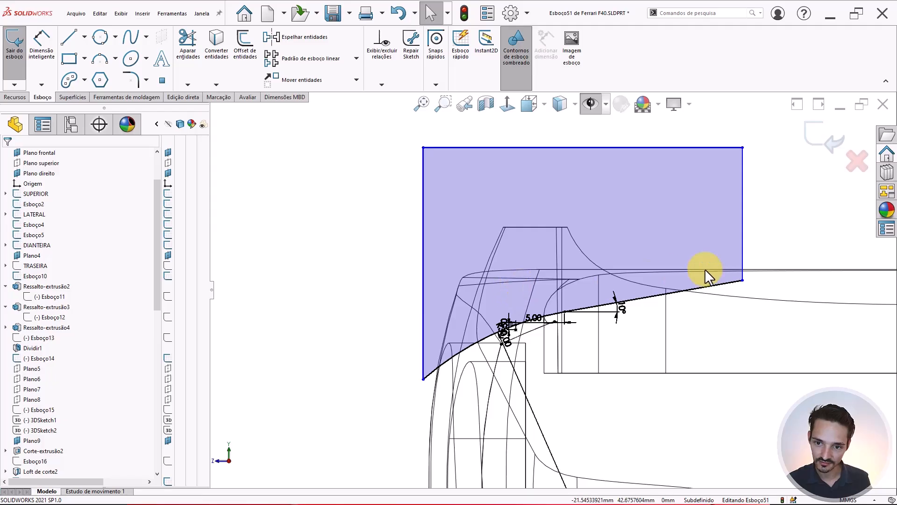
scroll(479, 273, "up", 4)
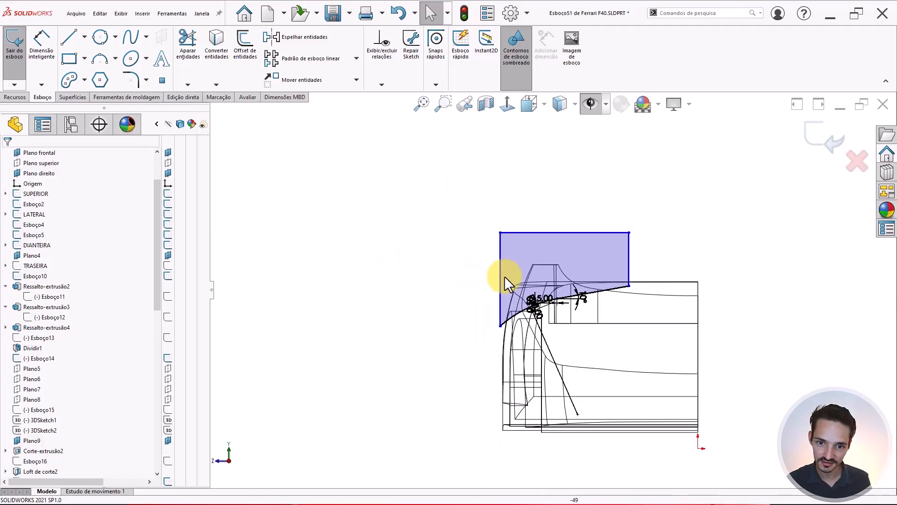
- Orbit to the front wheel arch, show hidden sketches, planes and images, and exit Esboço51
mouse_move(504, 277)
middle_mouse_down()
mouse_move(415, 277)
mouse_move(551, 298)
mouse_move(555, 341)
middle_mouse_up()
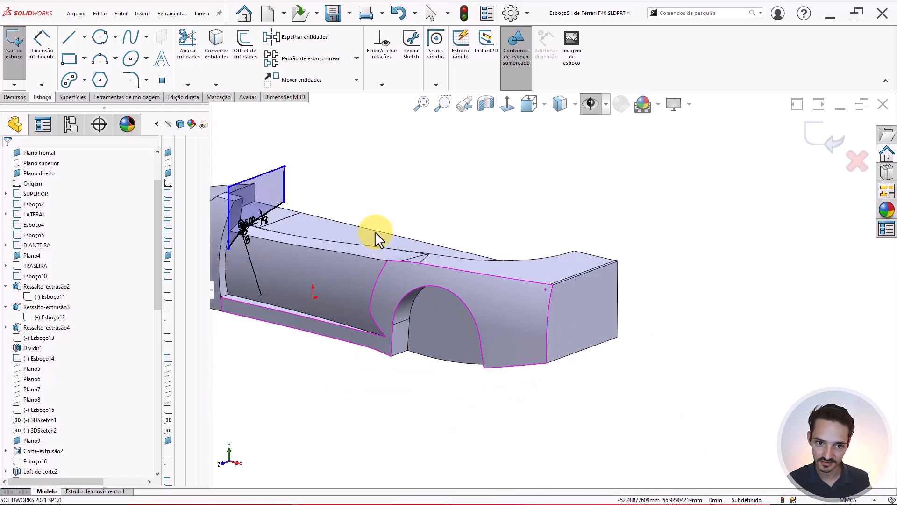
mouse_move(375, 231)
middle_mouse_down()
mouse_move(511, 351)
mouse_move(565, 335)
mouse_move(558, 360)
mouse_move(668, 274)
middle_mouse_up()
key("h")
scroll(589, 346, "up", 3)
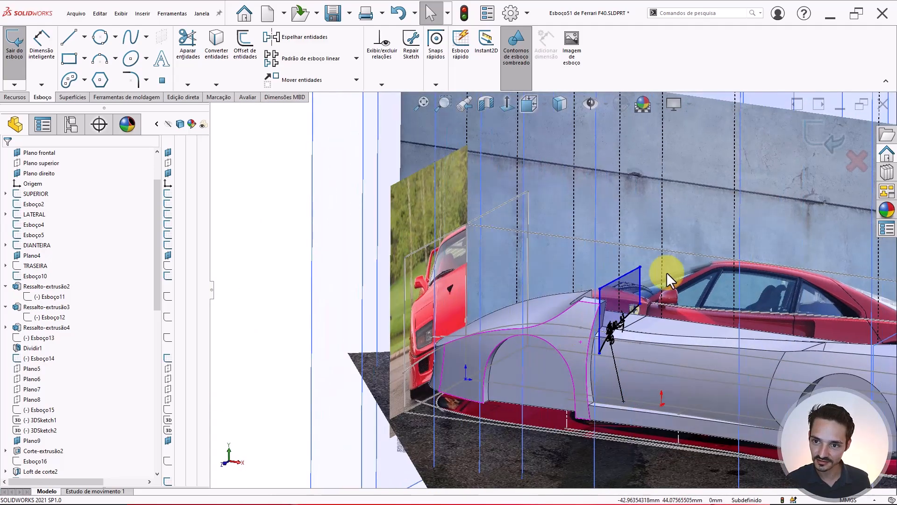
left_click(811, 138)
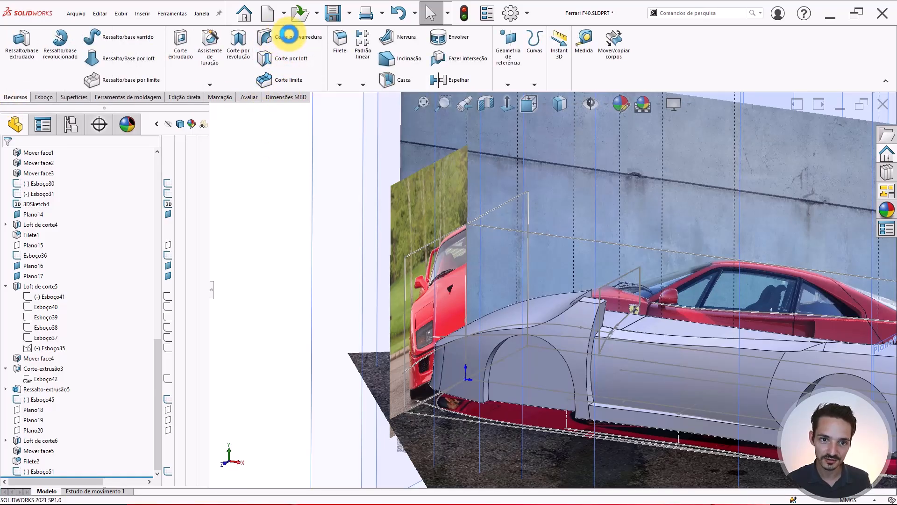
- Start a Swept Cut and pick the sketch near the door as a closed-loop profile
left_click(288, 34)
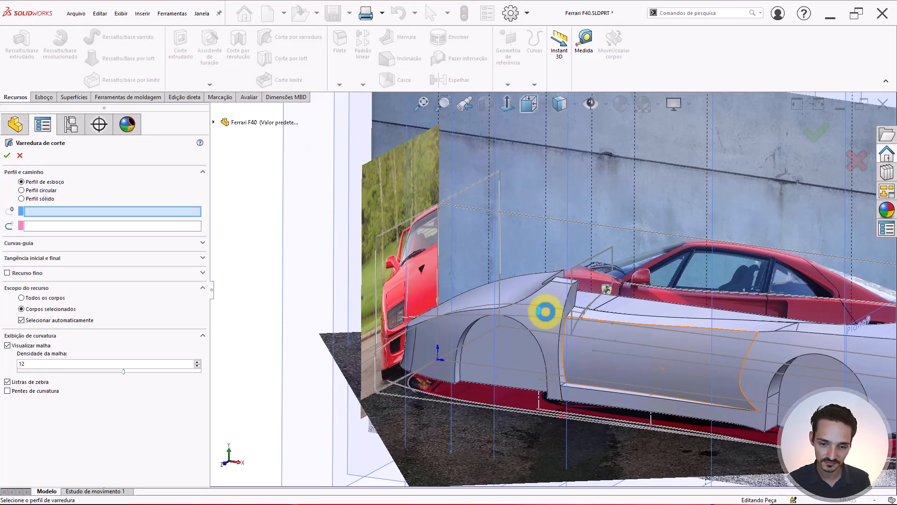
scroll(542, 309, "down", 3)
middle_click_drag(550, 305, 553, 306)
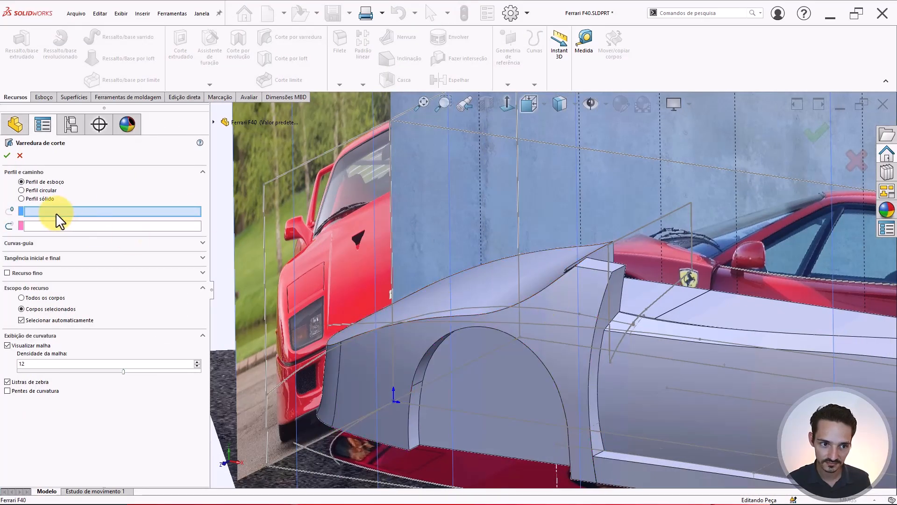
left_click(607, 268)
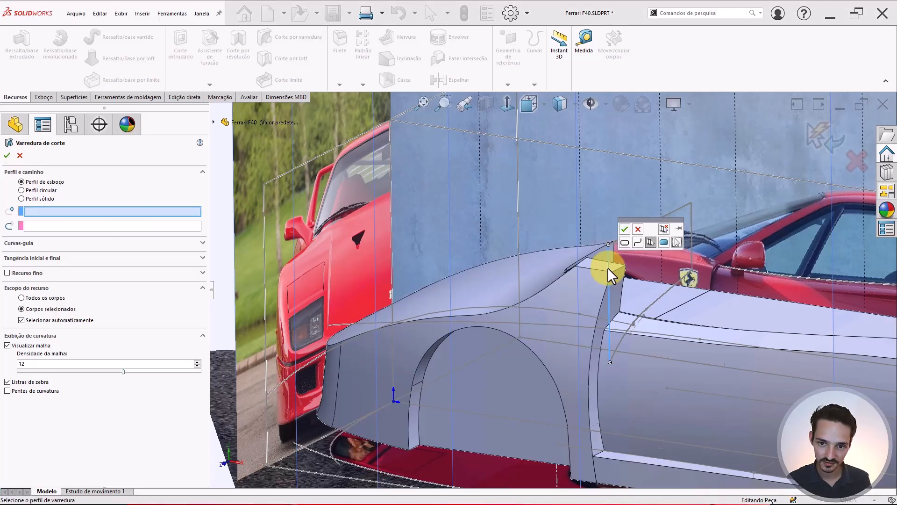
left_click(624, 241)
left_click(625, 227)
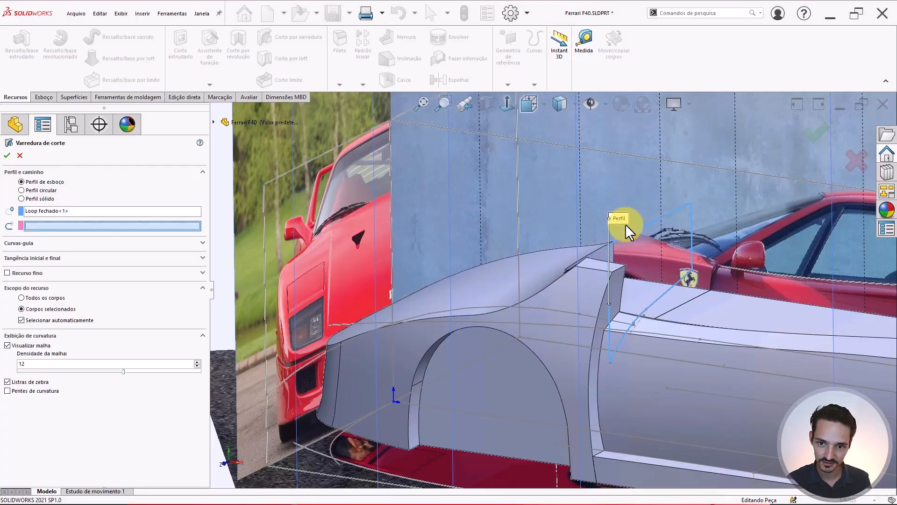
- Use Esboço36 as the path, turn off mesh preview and auto-select, and create Varredura de corte1
left_click(585, 314)
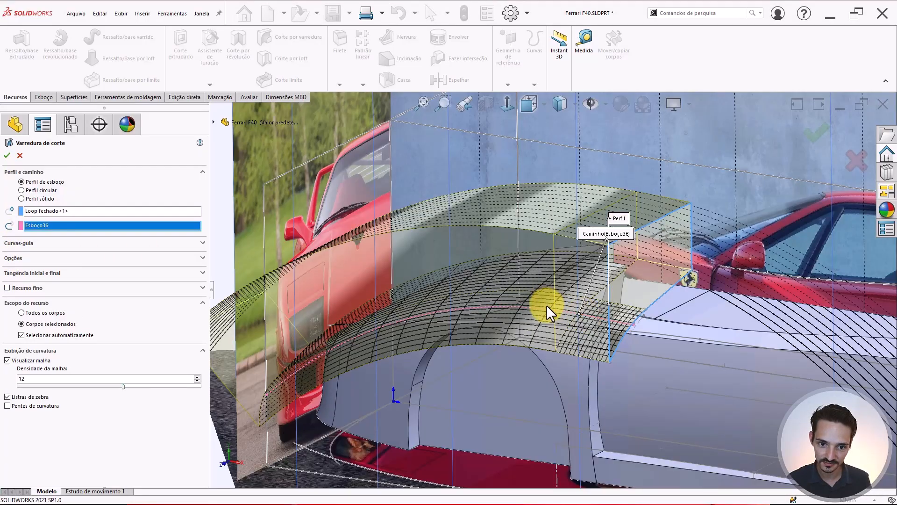
mouse_move(546, 304)
middle_mouse_down()
mouse_move(574, 266)
mouse_move(577, 243)
mouse_move(617, 226)
mouse_move(595, 234)
middle_mouse_up()
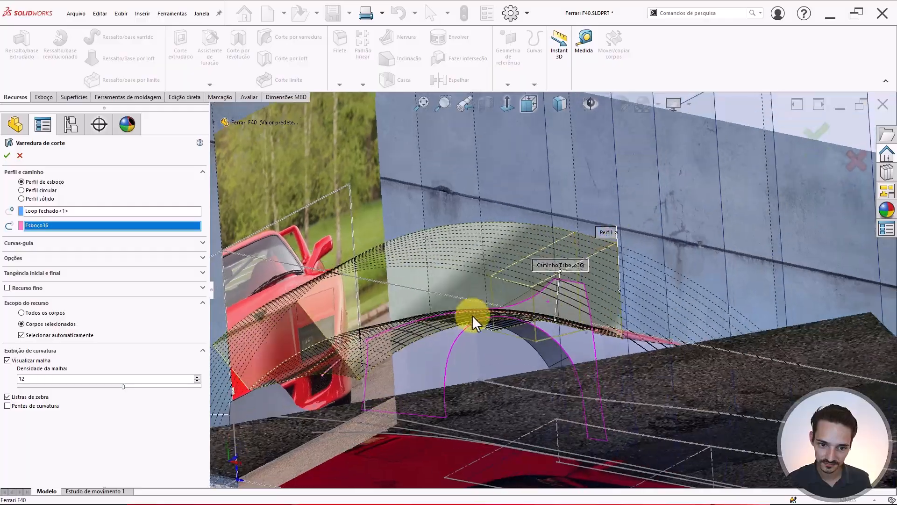
scroll(472, 322, "down", 3)
middle_click_drag(418, 360, 629, 299)
scroll(680, 287, "down", 3)
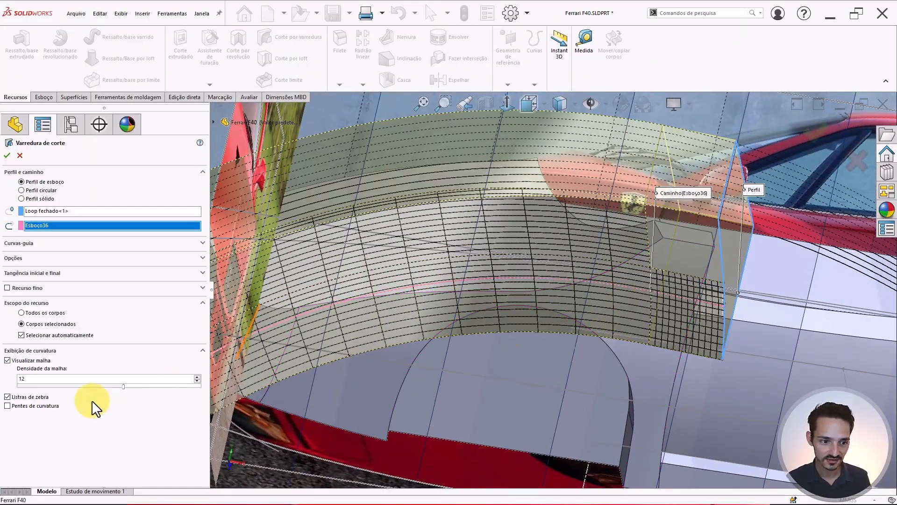
left_click(8, 361)
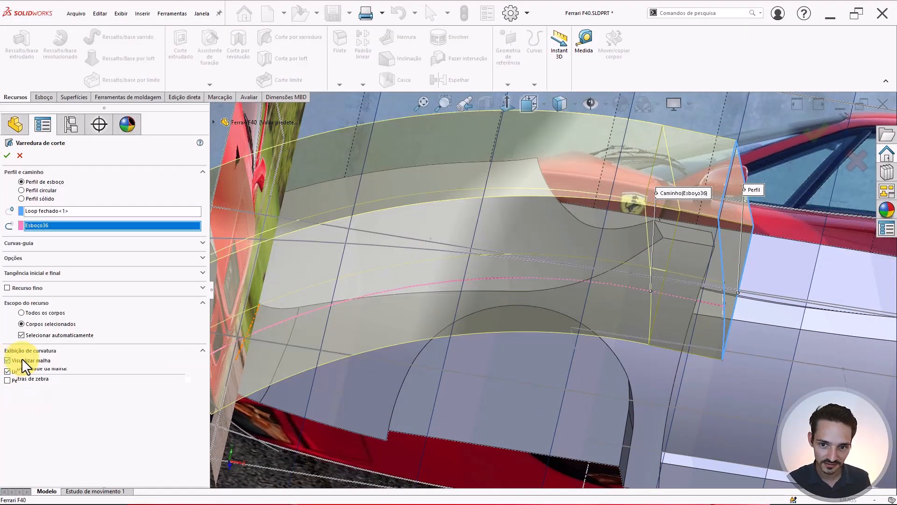
mouse_move(551, 270)
middle_mouse_down()
mouse_move(529, 270)
mouse_move(677, 248)
mouse_move(624, 254)
middle_mouse_up()
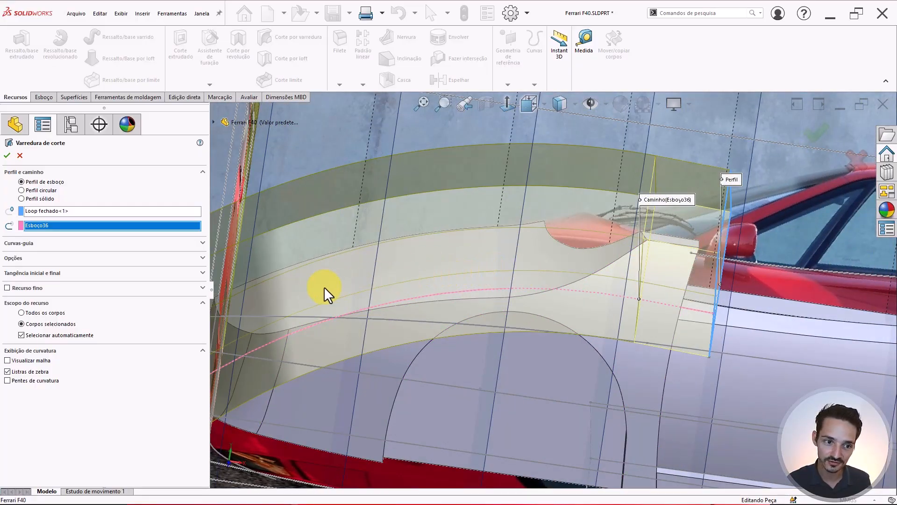
middle_click_drag(248, 321, 526, 293)
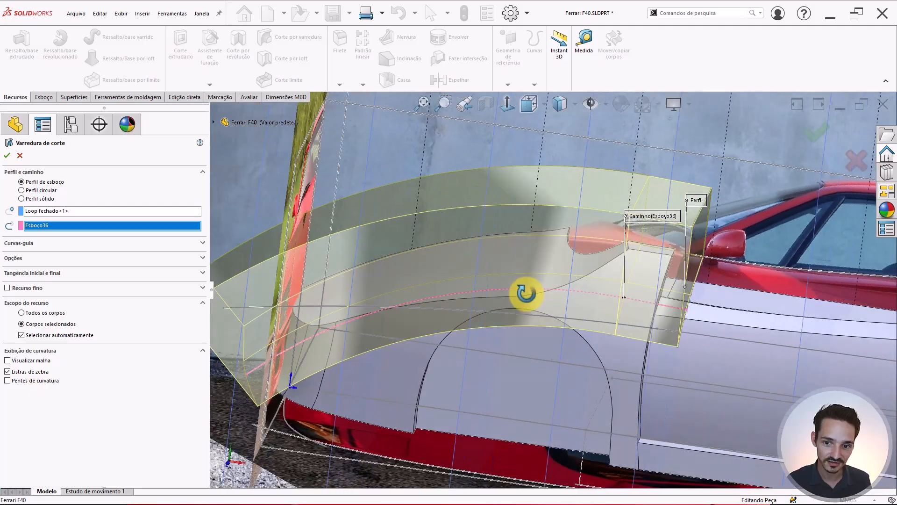
left_click(33, 336)
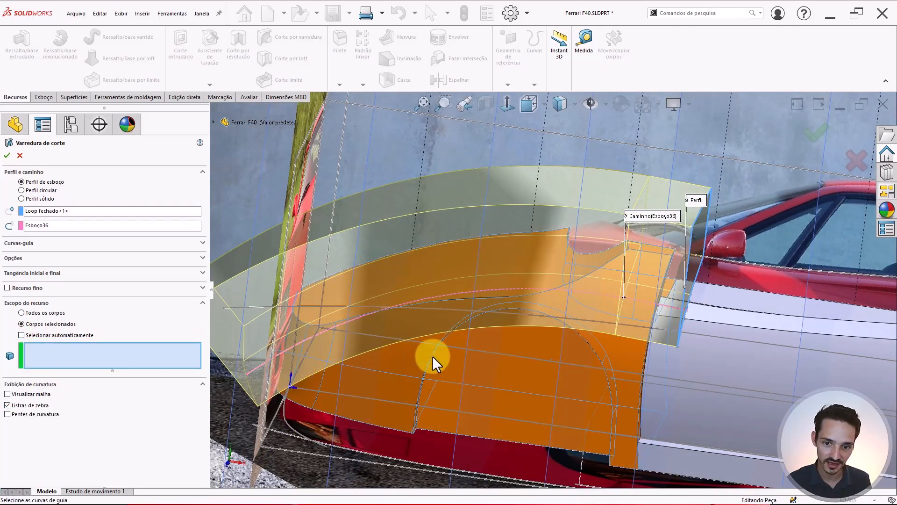
right_click(599, 298)
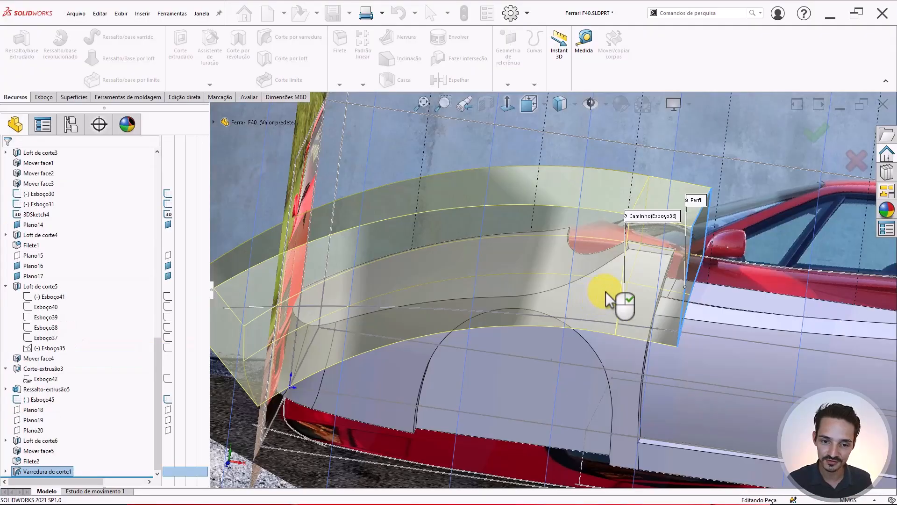
- Select Varredura de corte1 and orbit around the front fender to inspect it
middle_click_drag(518, 292, 498, 328)
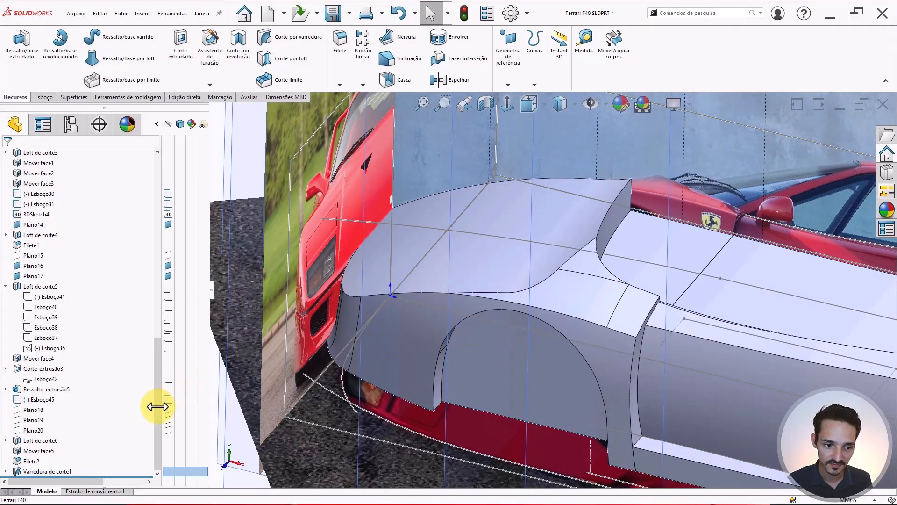
left_click(21, 471)
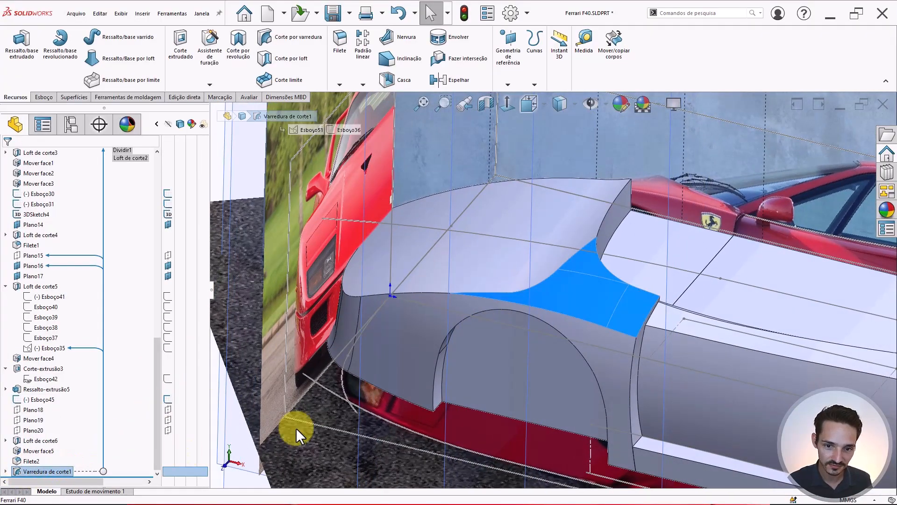
scroll(490, 296, "down", 3)
middle_click_drag(491, 296, 603, 263)
scroll(443, 256, "up", 6)
left_click(493, 260)
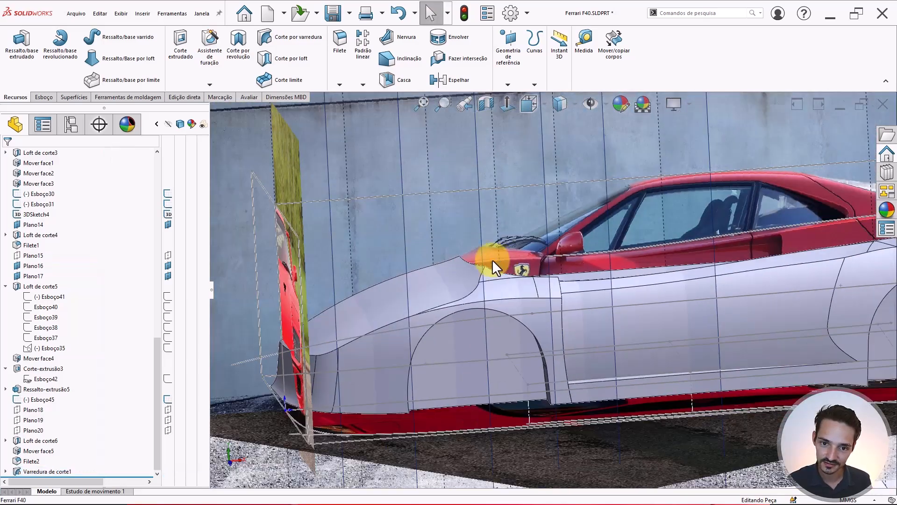
- Hide the car reference photos and orbit to examine the cut recess on the fender top
left_click(590, 105)
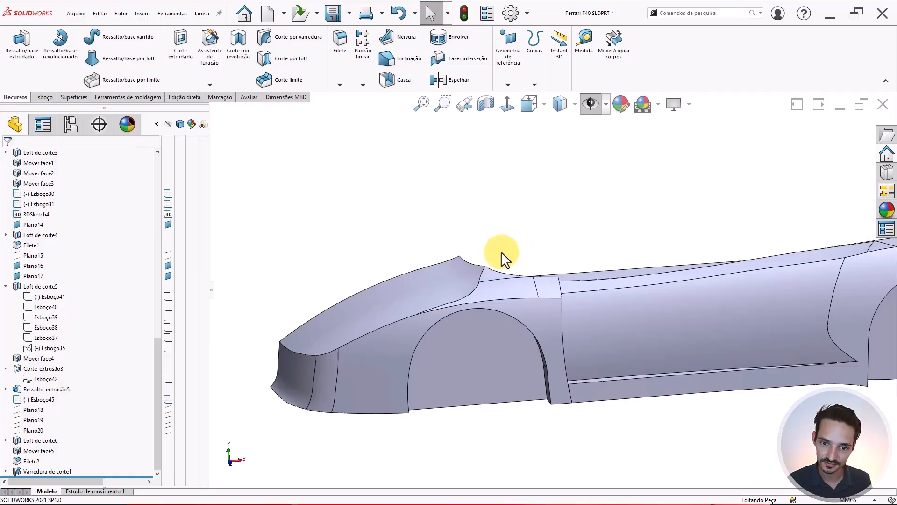
scroll(501, 252, "up", 4)
mouse_move(504, 287)
middle_mouse_down()
mouse_move(537, 266)
mouse_move(533, 258)
mouse_move(463, 274)
mouse_move(476, 264)
mouse_move(537, 294)
mouse_move(524, 256)
mouse_move(543, 264)
mouse_move(580, 250)
mouse_move(505, 262)
mouse_move(448, 251)
mouse_move(441, 276)
mouse_move(531, 352)
middle_mouse_up()
left_click(476, 264)
left_click(500, 224)
scroll(514, 290, "down", 4)
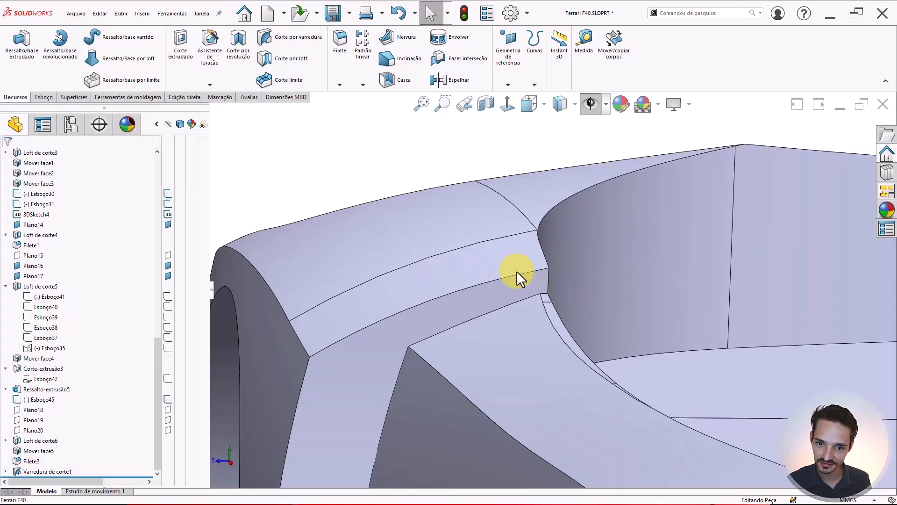
scroll(470, 273, "up", 3)
mouse_move(470, 273)
middle_mouse_down()
mouse_move(487, 264)
mouse_move(475, 270)
mouse_move(486, 245)
mouse_move(501, 257)
mouse_move(493, 259)
mouse_move(511, 245)
mouse_move(631, 260)
mouse_move(651, 279)
mouse_move(531, 300)
middle_mouse_up()
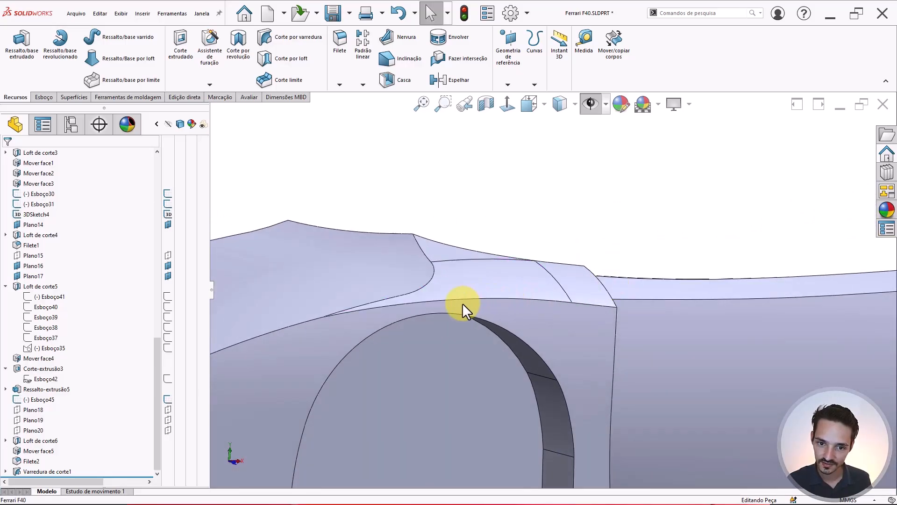
middle_click_drag(474, 291, 448, 267)
- Inspect the curved fender edge, the swept-cut face and the Loft de corte5 fender face
left_click(413, 245)
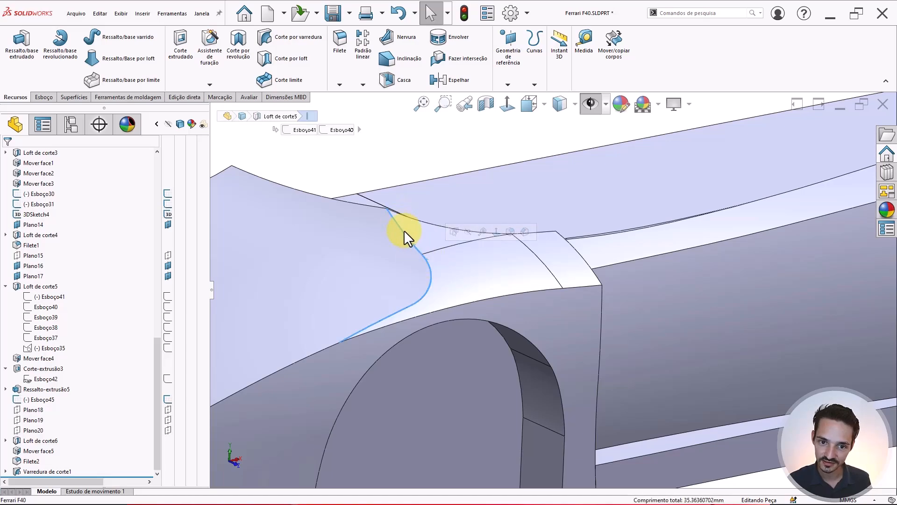
middle_click_drag(376, 321, 412, 380)
scroll(412, 380, "up", 6)
key("Escape")
scroll(581, 281, "down", 4)
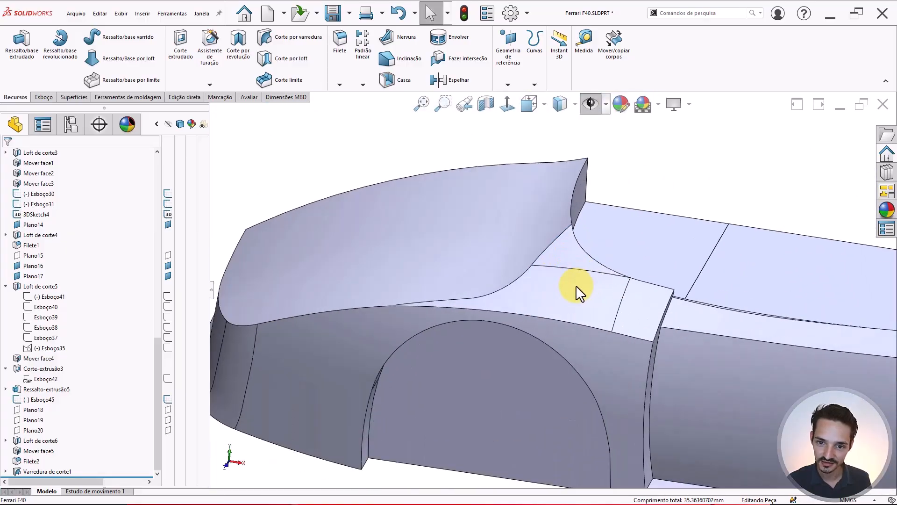
left_click(575, 285)
left_click(487, 241)
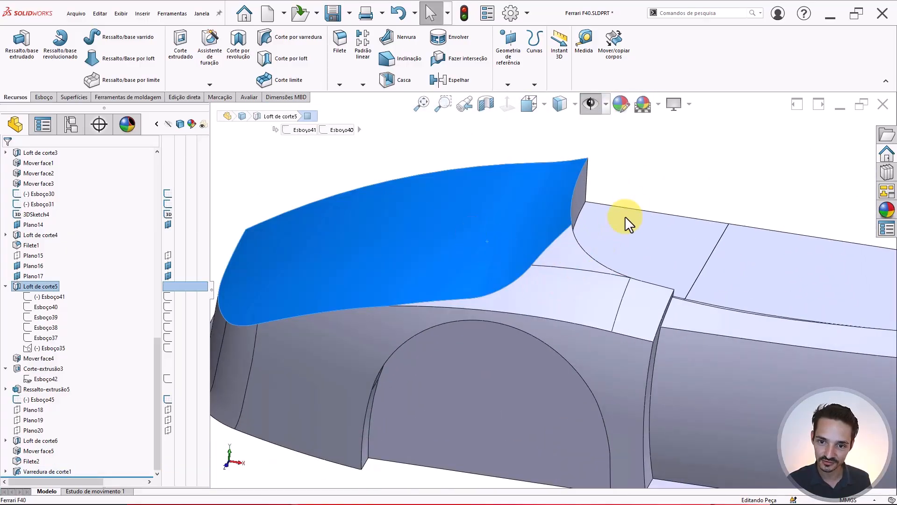
left_click(641, 198)
- From lower and top views, check the swept cut band, upper fender face and top corner face
scroll(540, 281, "up", 1)
middle_click_drag(542, 282, 544, 237)
scroll(556, 243, "up", 1)
scroll(567, 282, "down", 2)
middle_click_drag(567, 282, 501, 307)
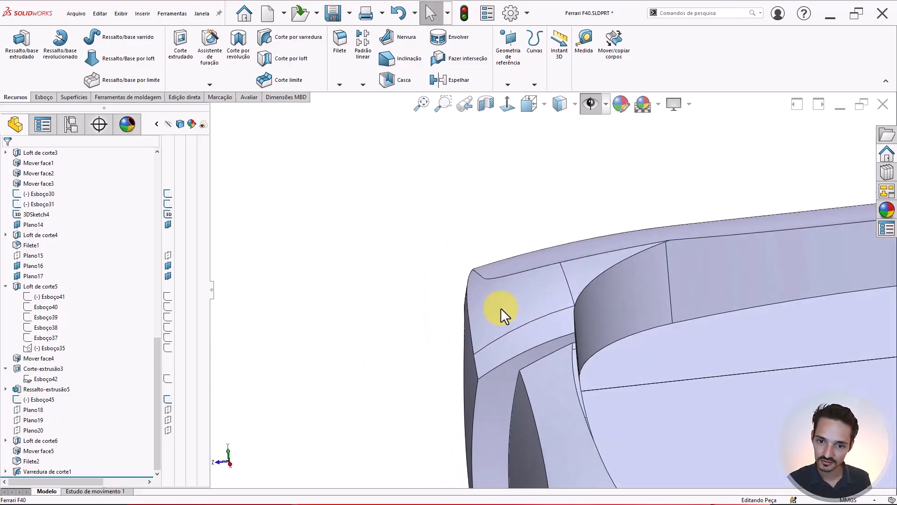
left_click(542, 329)
scroll(538, 310, "down", 1)
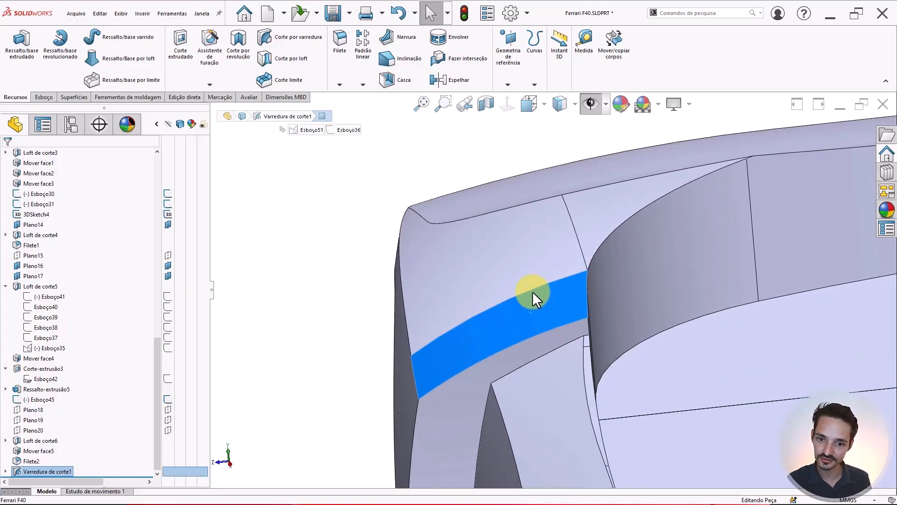
left_click(514, 254)
left_click(608, 229)
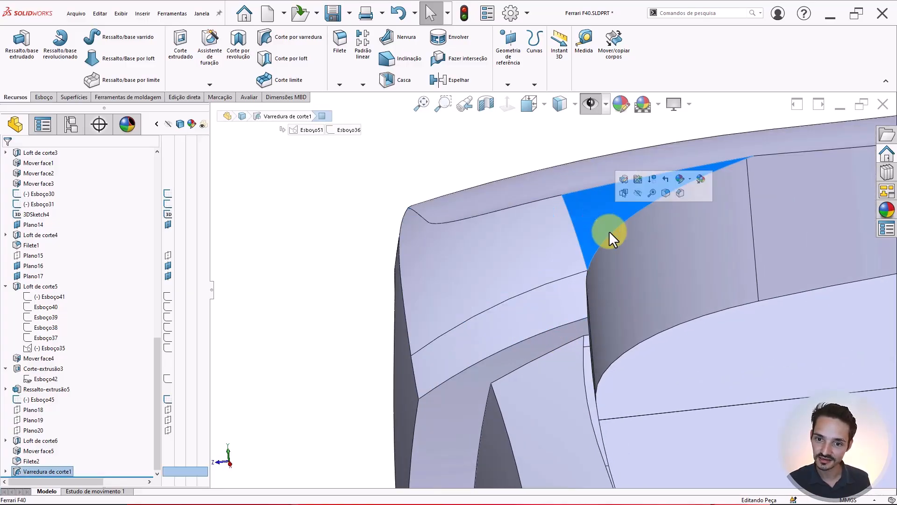
middle_click_drag(610, 231, 584, 272)
- Start a new fillet, which defaults to a symmetric 10 mm circular radius
left_click(363, 253)
scroll(363, 253, "up", 2)
right_click_drag(362, 253, 402, 224)
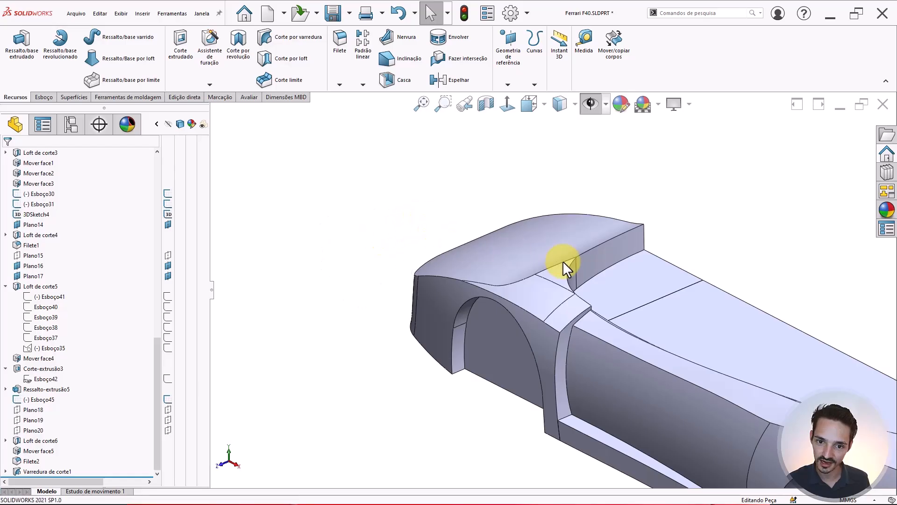
scroll(542, 267, "down", 8)
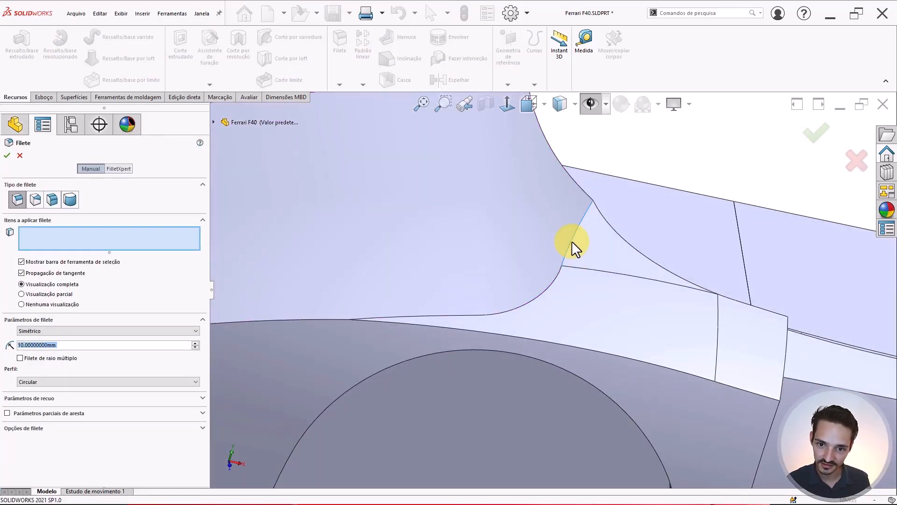
- Fillet the curved fender edge (Aresta<1>) above the front wheel arch at 15 mm radius
left_click(572, 243)
middle_click_drag(541, 294, 655, 246)
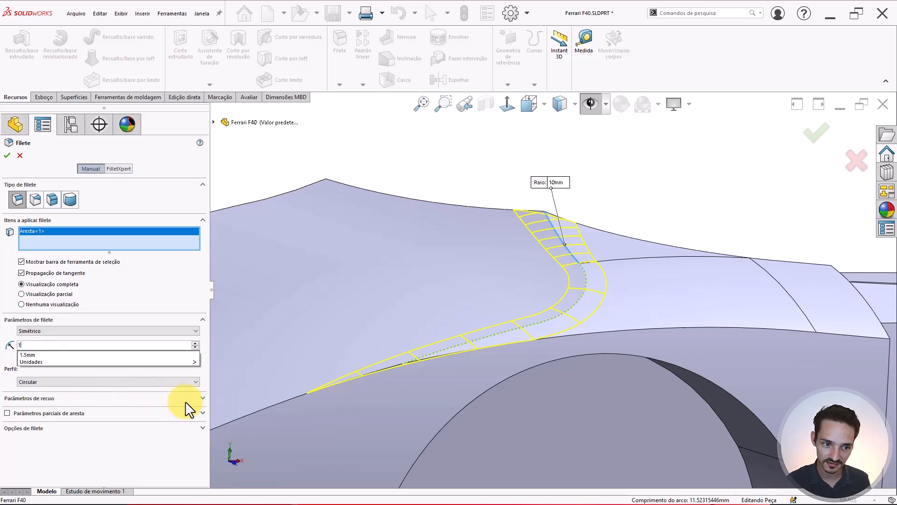
middle_click_drag(526, 299, 571, 280)
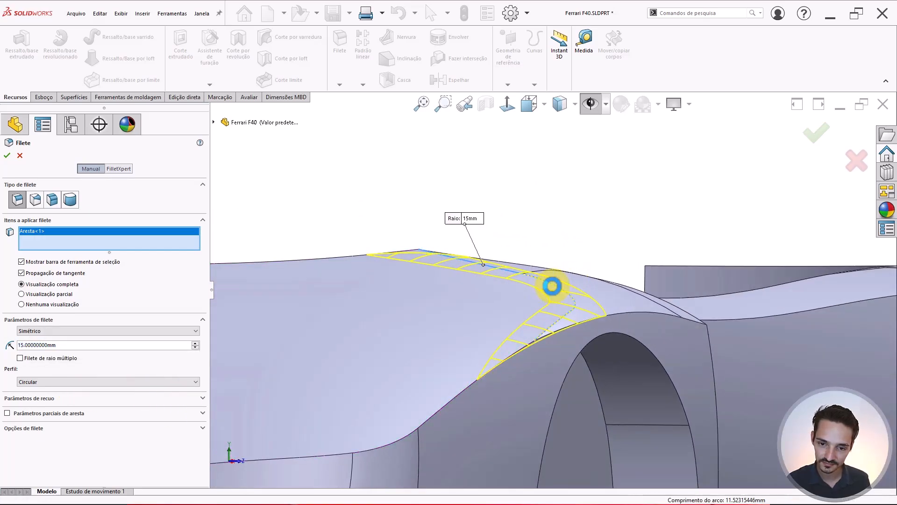
key("Return")
scroll(512, 293, "up", 3)
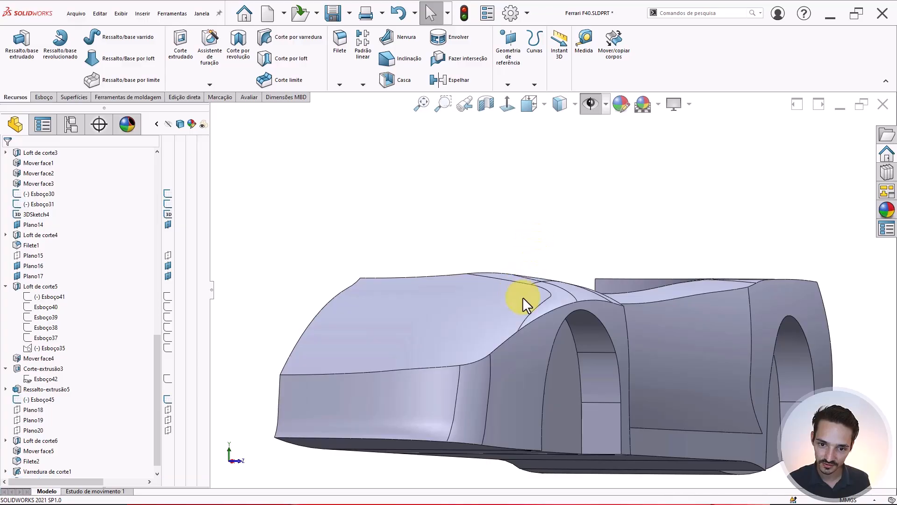
middle_click_drag(523, 296, 635, 188)
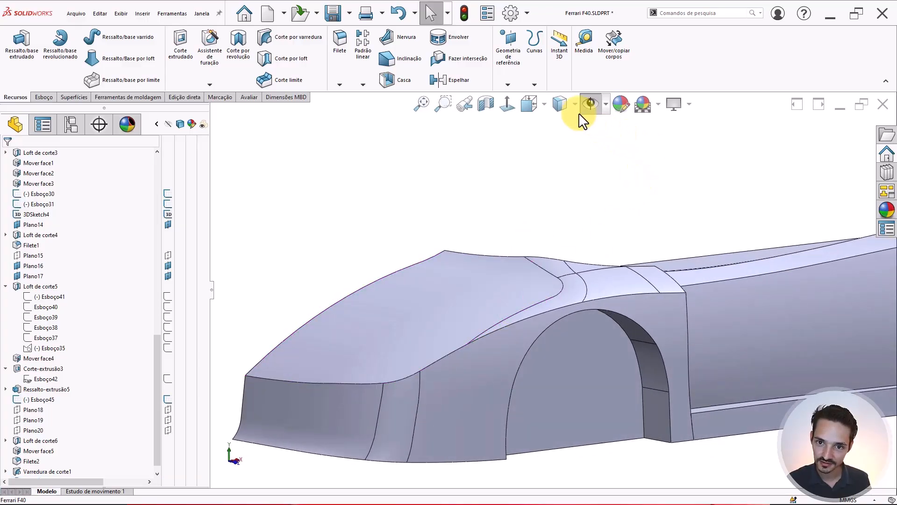
left_click(566, 102)
left_click(563, 140)
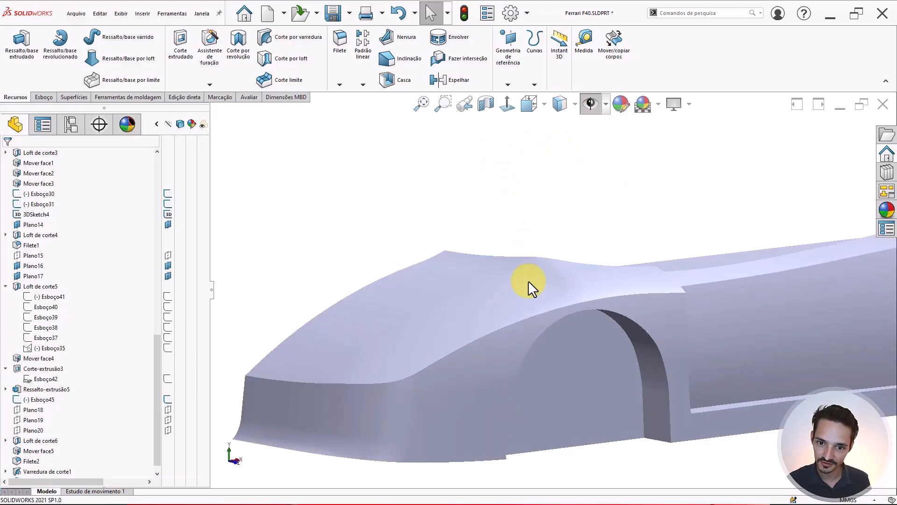
middle_click_drag(528, 281, 590, 278)
scroll(552, 304, "down", 3)
middle_click_drag(550, 307, 438, 323)
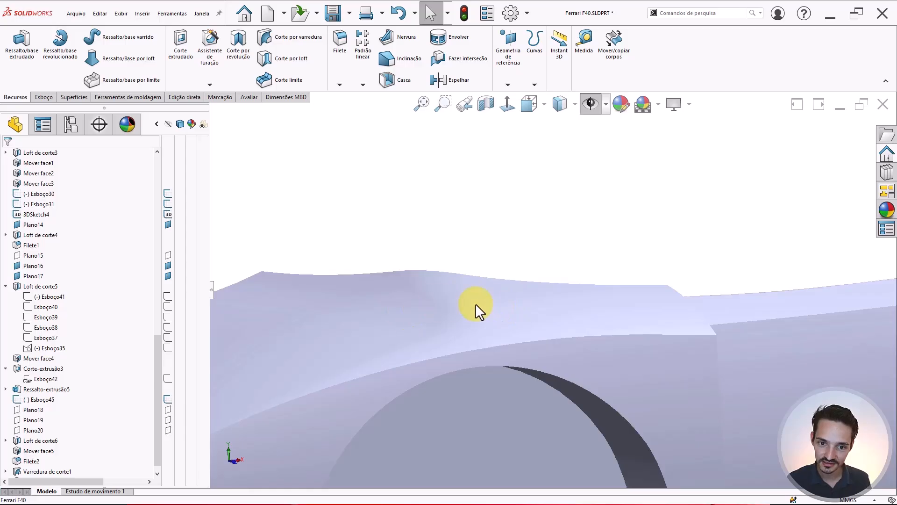
left_click(561, 125)
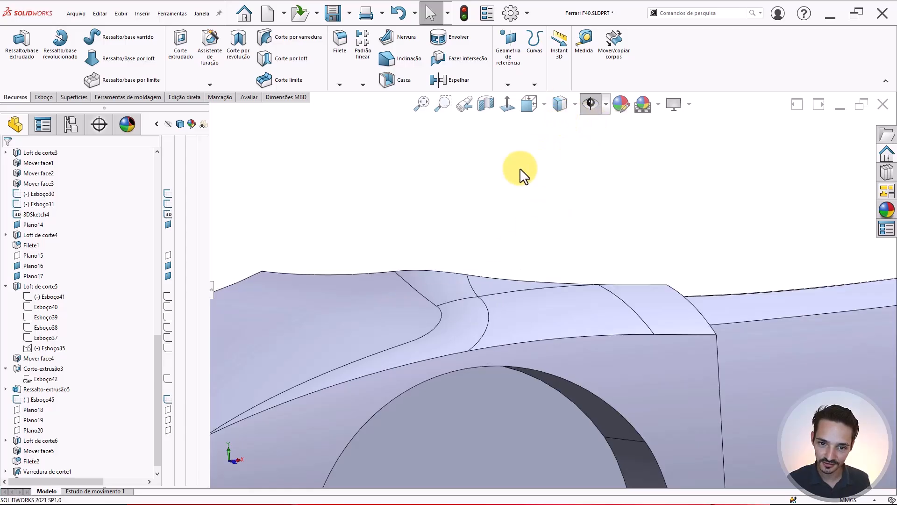
- Enlarge the Filete3 fender fillet radius from 15 mm to 25 mm
middle_click_drag(455, 269, 458, 274)
left_click(458, 276)
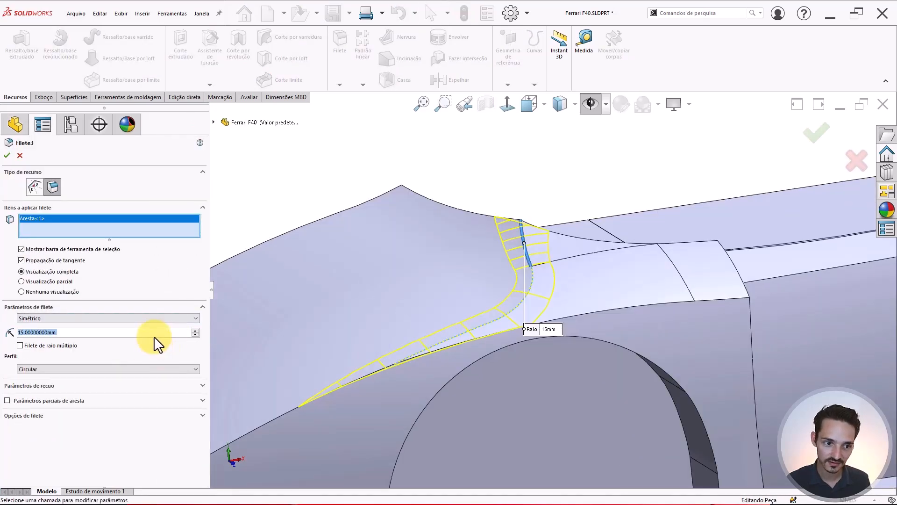
type("30")
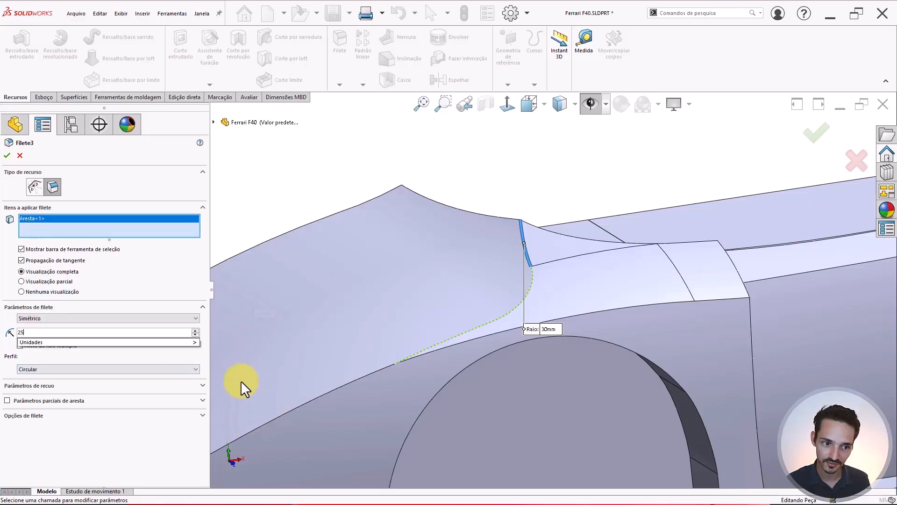
mouse_move(482, 291)
middle_mouse_down()
mouse_move(515, 261)
mouse_move(481, 287)
middle_mouse_up()
key("Return")
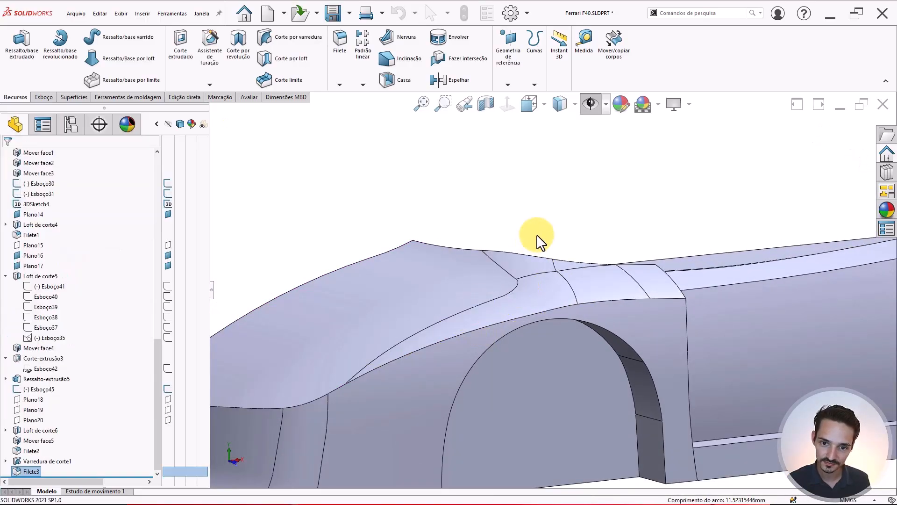
mouse_move(527, 270)
middle_mouse_down()
mouse_move(557, 241)
mouse_move(526, 266)
middle_mouse_up()
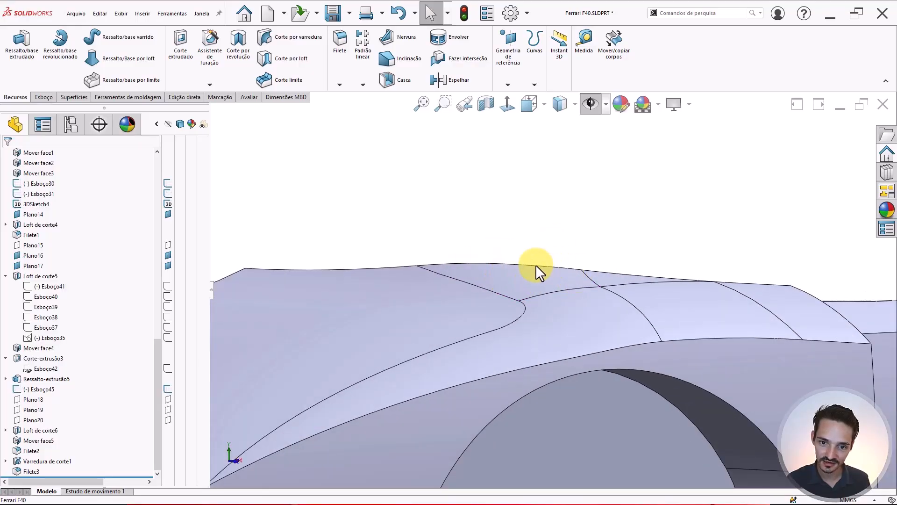
middle_click_drag(450, 293, 491, 294)
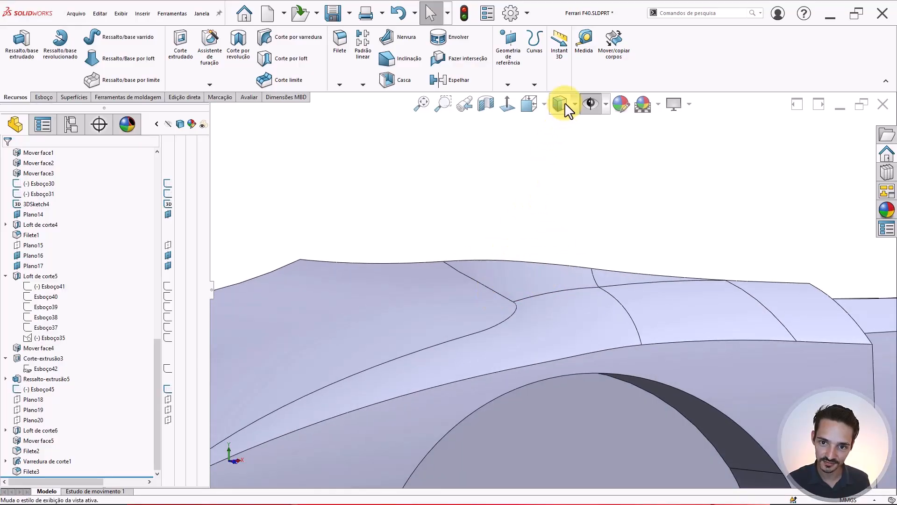
left_click(560, 149)
mouse_move(567, 164)
middle_mouse_down()
mouse_move(540, 301)
mouse_move(593, 304)
mouse_move(583, 310)
mouse_move(545, 444)
mouse_move(558, 395)
mouse_move(544, 306)
mouse_move(520, 303)
mouse_move(429, 351)
mouse_move(418, 367)
mouse_move(503, 346)
mouse_move(595, 352)
middle_mouse_up()
scroll(560, 274, "down", 2)
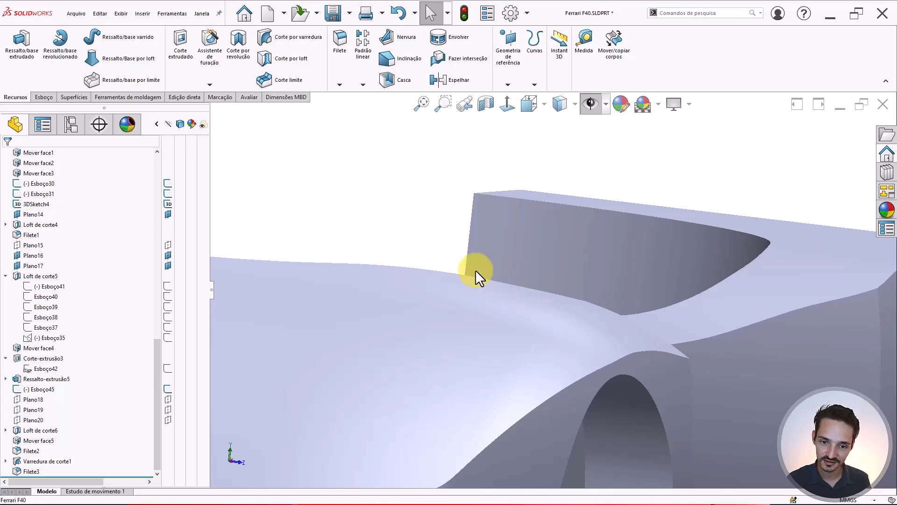
scroll(490, 292, "up", 1)
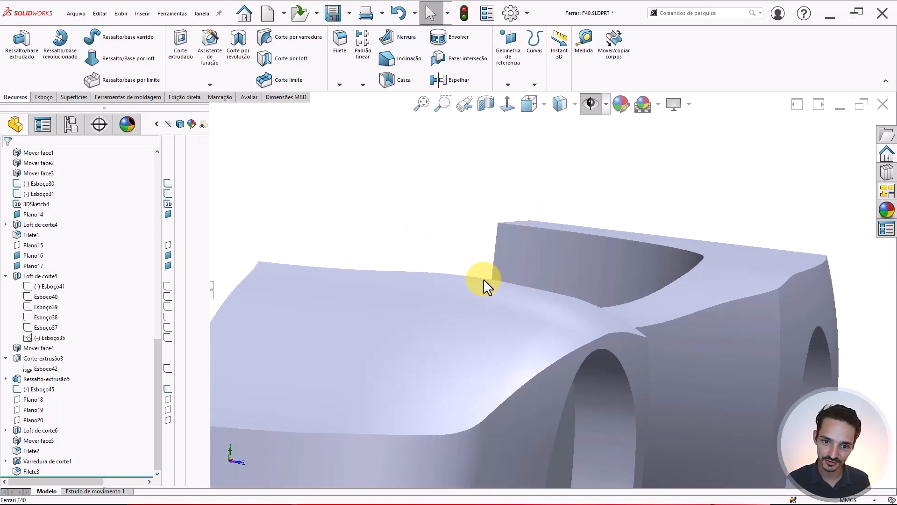
left_click(450, 276)
scroll(447, 271, "down", 2)
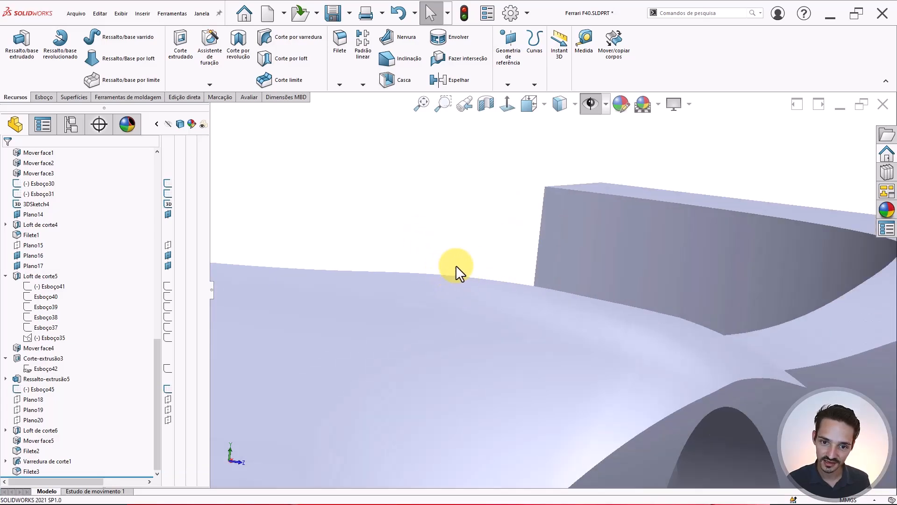
scroll(469, 275, "up", 3)
middle_click_drag(505, 332, 554, 302)
scroll(565, 334, "down", 1)
left_click(578, 338)
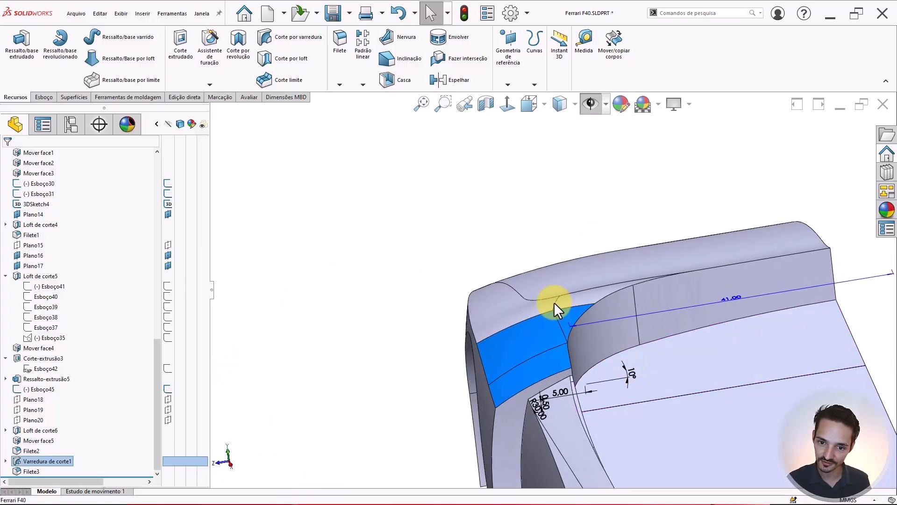
- Keep the 10° angle in the Esboço51 profile sketch and rebuild the part
scroll(568, 316, "down", 1)
middle_click_drag(581, 383, 576, 357)
scroll(607, 360, "down", 3)
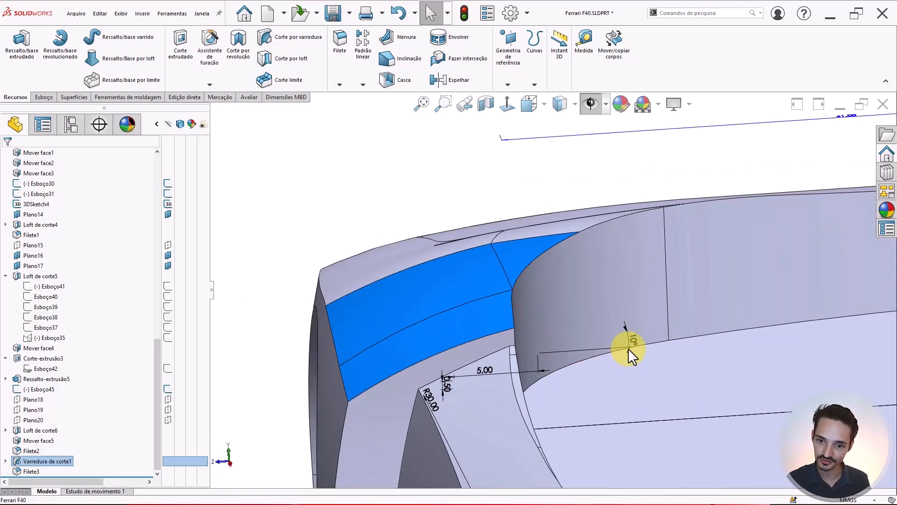
double_click(632, 337)
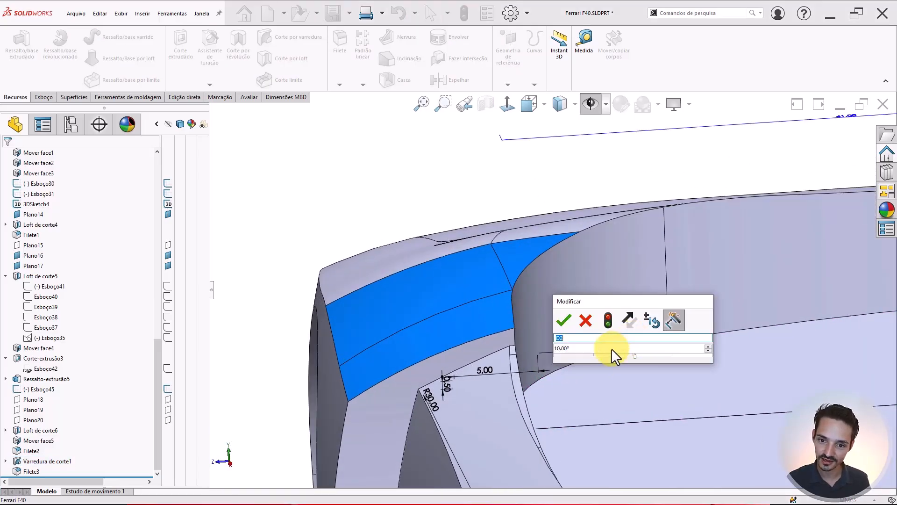
left_click_drag(611, 349, 478, 342)
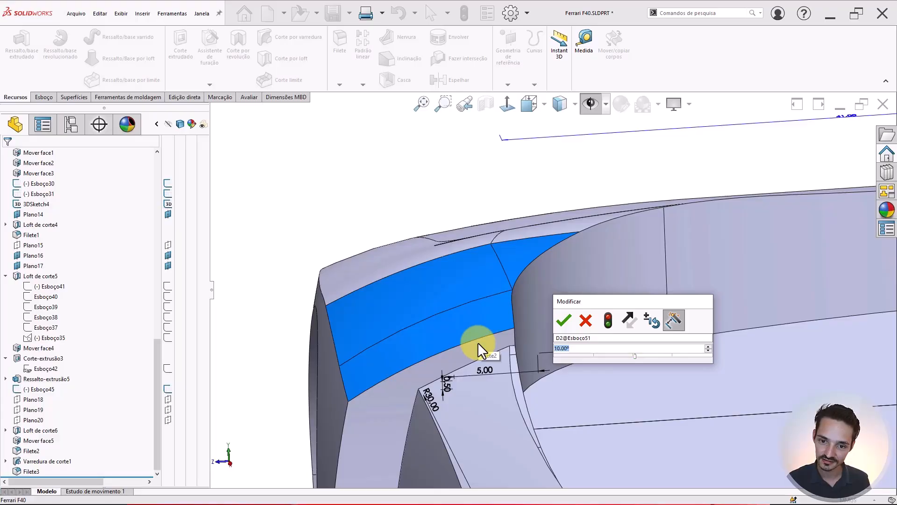
key("Return")
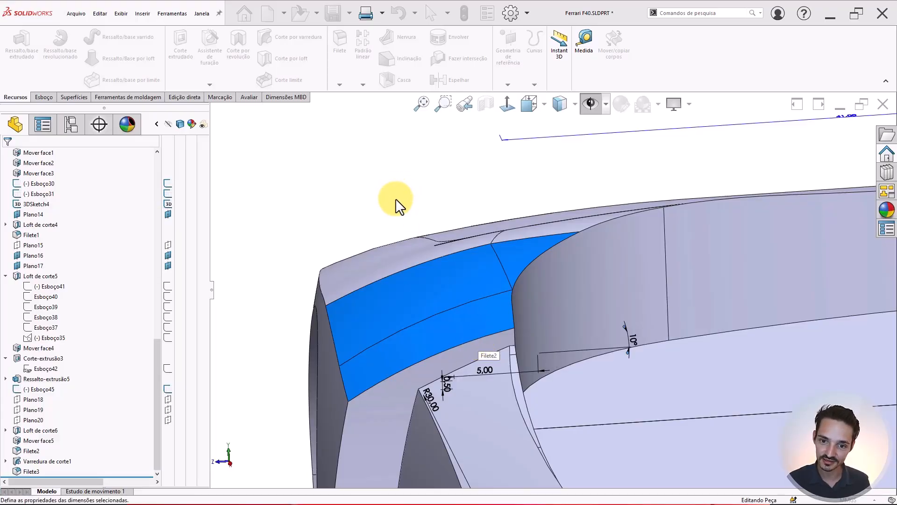
key("Escape")
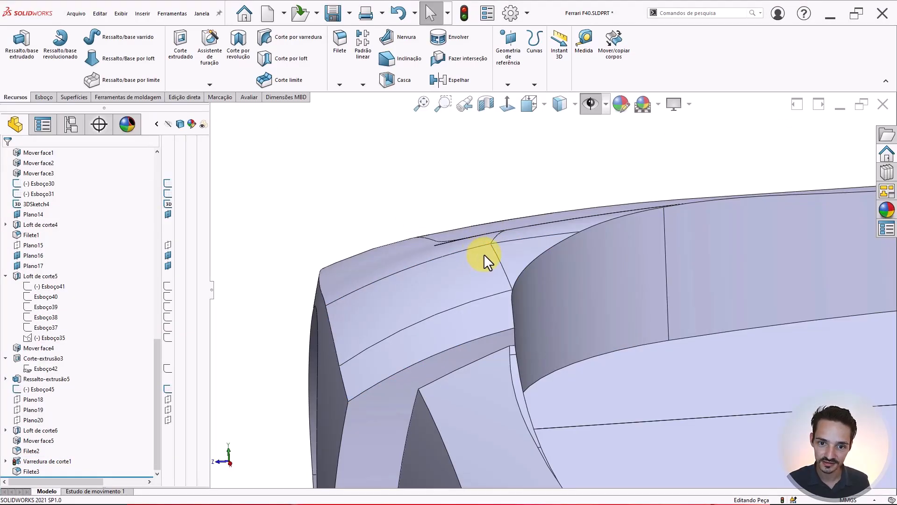
key("ctrl+b")
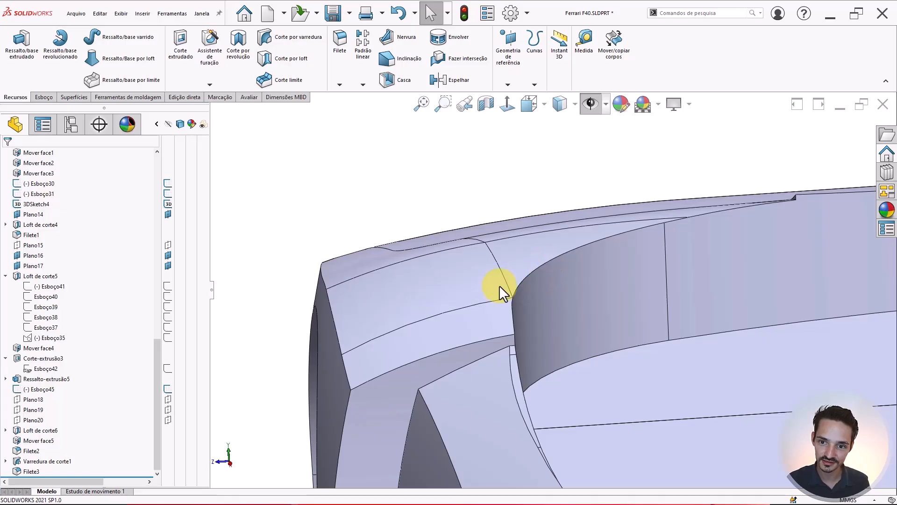
- Change the profile's other angle dimension D2 and rebuild the fender cut
middle_click_drag(503, 248, 442, 240)
middle_click_drag(428, 282, 501, 277)
left_click(489, 276)
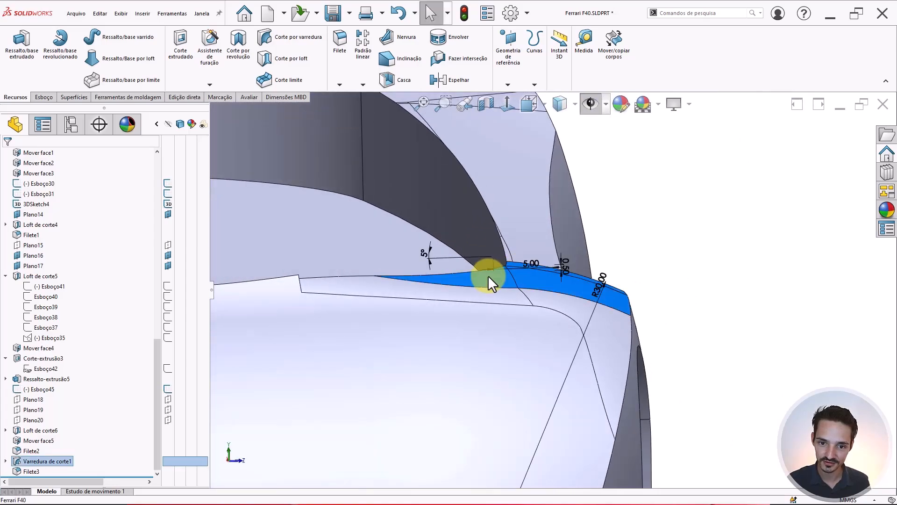
double_click(426, 252)
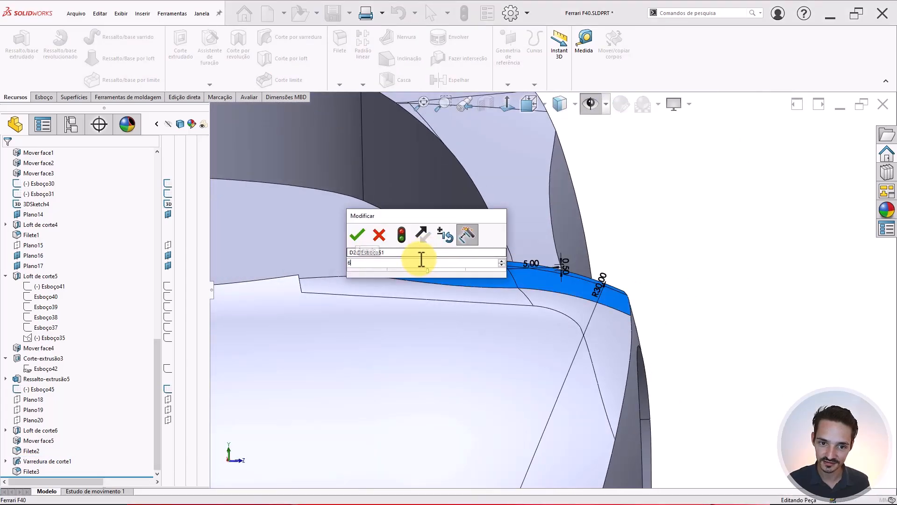
key("Return")
left_click(464, 13)
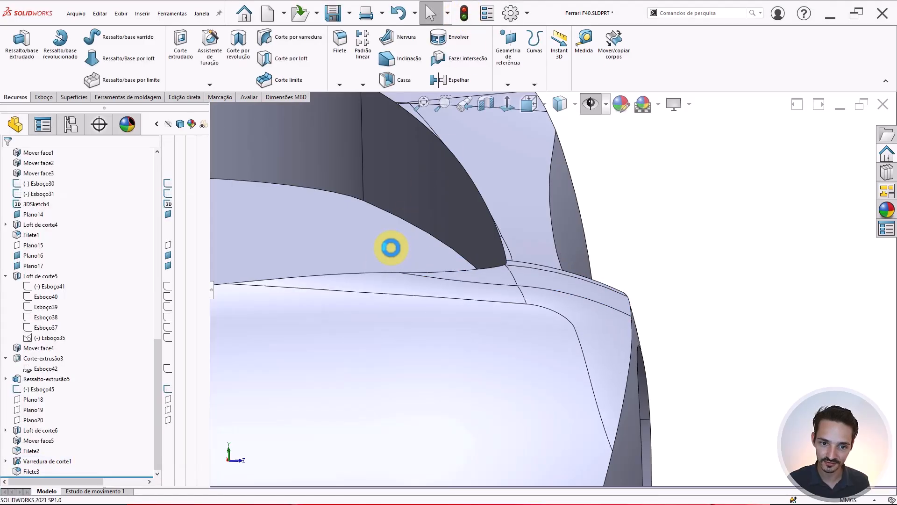
middle_click_drag(393, 248, 314, 308)
- Preview Filete3 at 30 mm radius, then set it back to 25 mm and accept
scroll(424, 320, "up", 2)
scroll(500, 324, "down", 2)
middle_click_drag(501, 323, 511, 313)
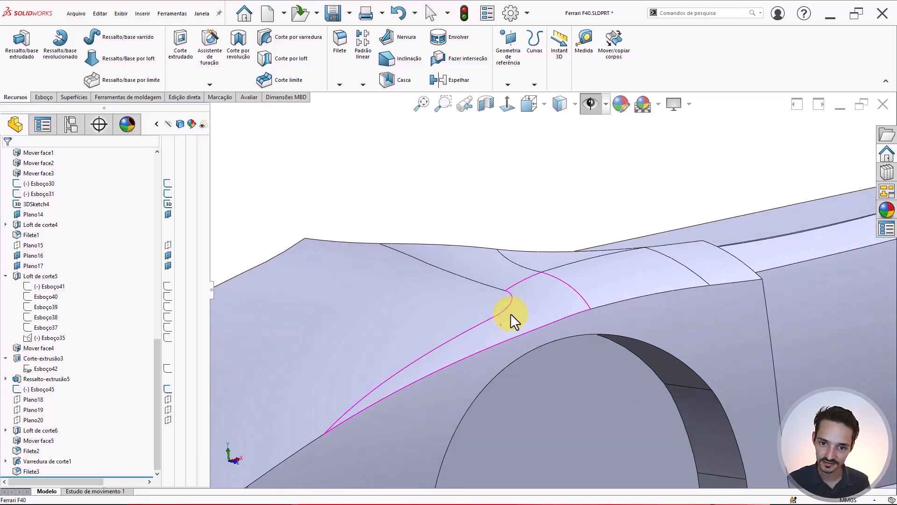
left_click(507, 265)
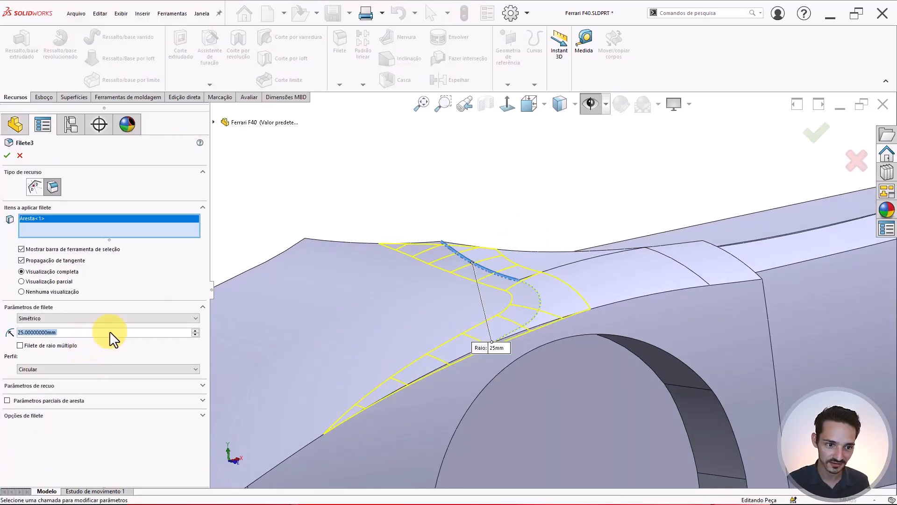
type("30")
key("Return")
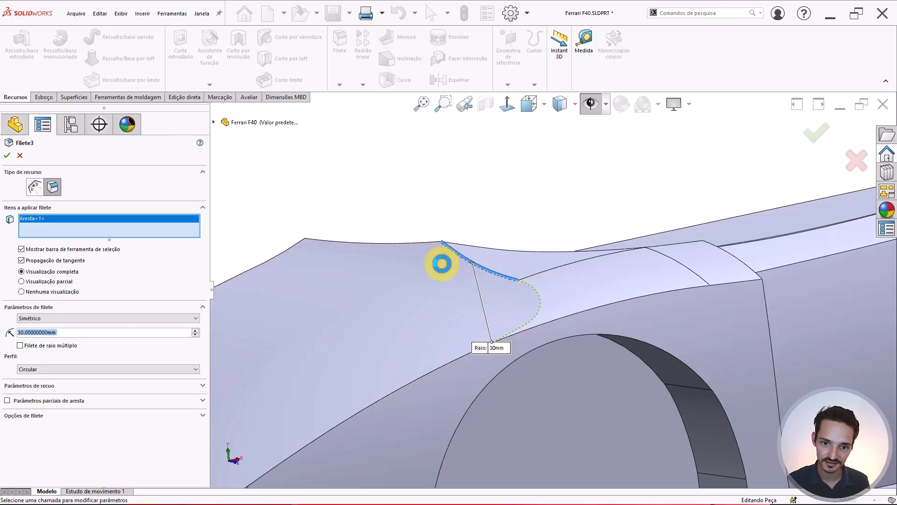
type("25")
key("Return")
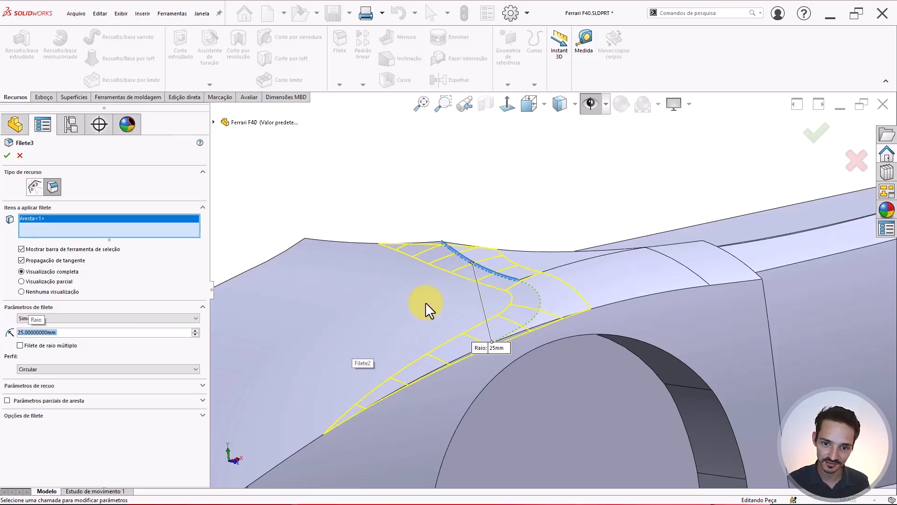
key("Return")
scroll(456, 202, "up", 3)
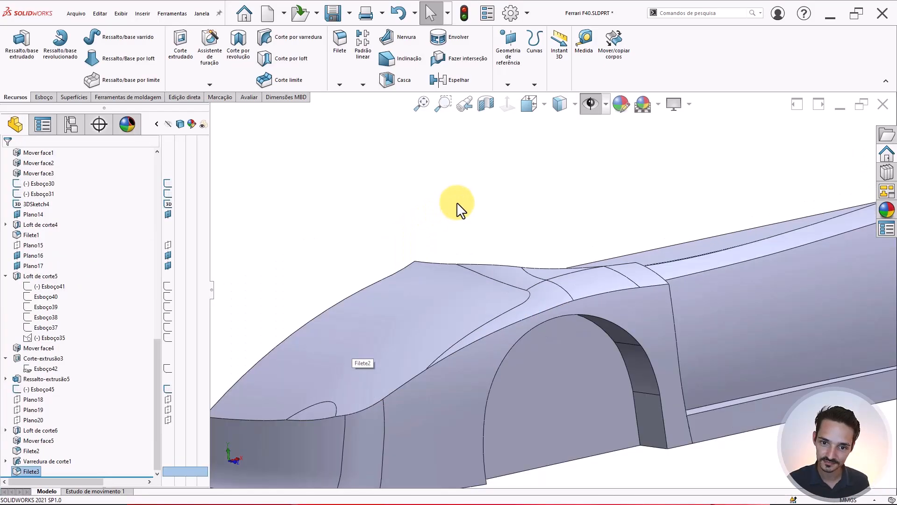
scroll(500, 271, "down", 3)
- View the front end and check the dependencies of Varredura de corte1
middle_click_drag(510, 289, 414, 411)
left_click(404, 413)
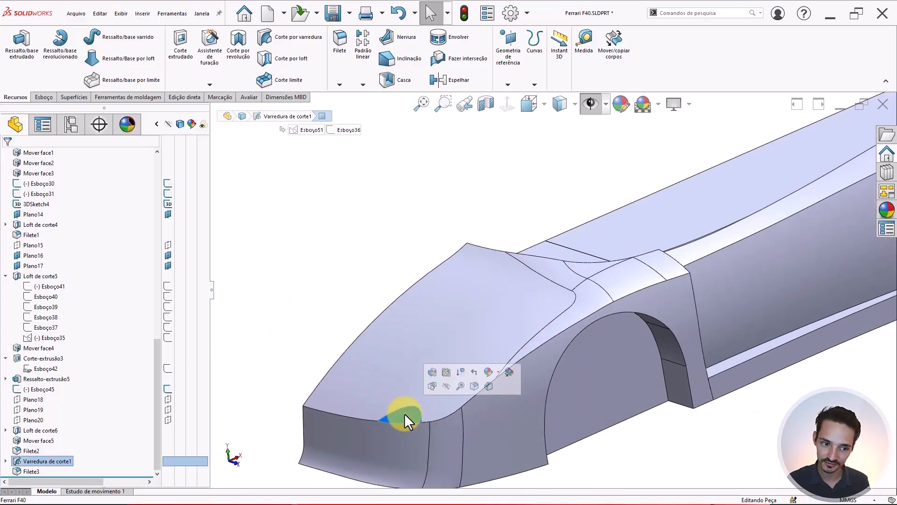
left_click(63, 463)
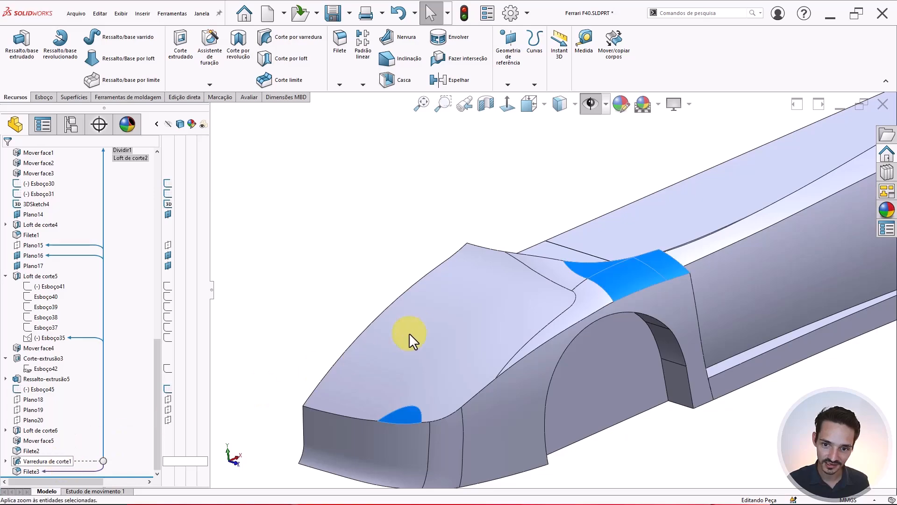
middle_click_drag(409, 333, 391, 361)
key("Escape")
- Orbit and zoom along the front fender to a close-up of the nose
scroll(367, 407, "down", 4)
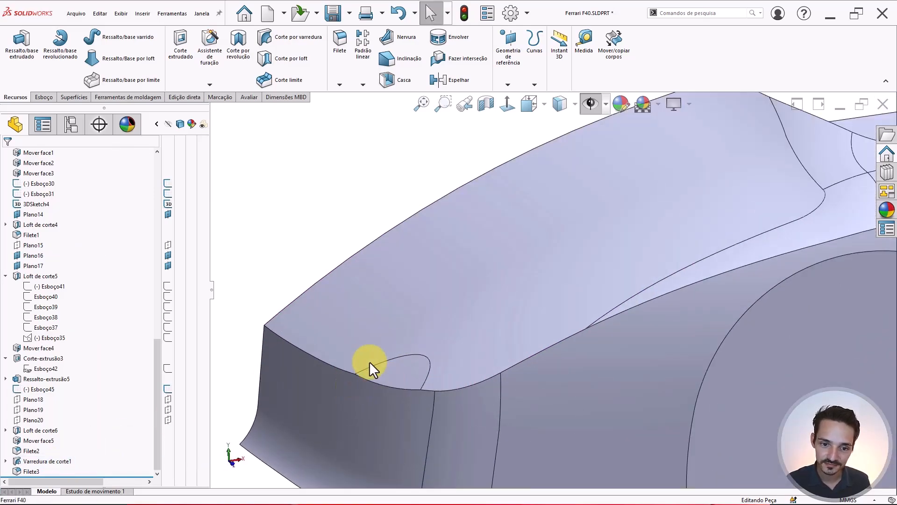
scroll(581, 308, "up", 3)
scroll(650, 279, "down", 1)
scroll(652, 279, "up", 1)
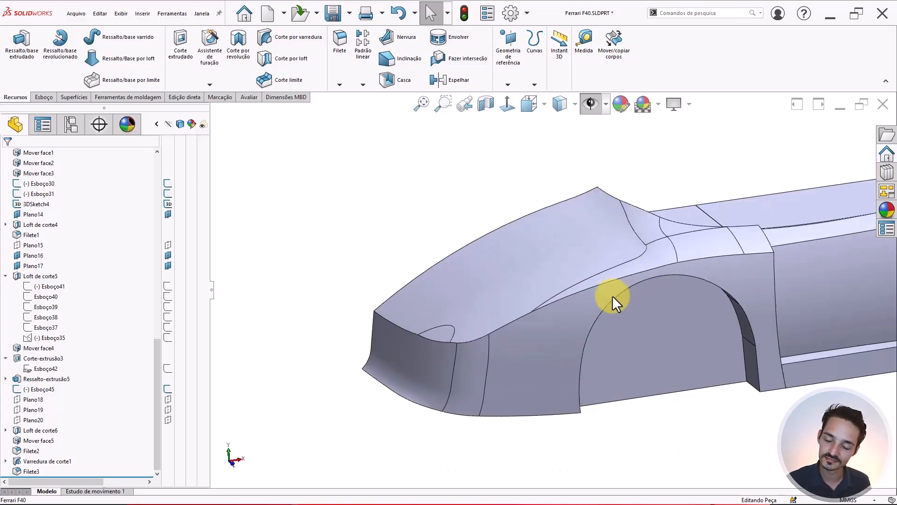
middle_click_drag(612, 295, 651, 262)
scroll(697, 248, "down", 2)
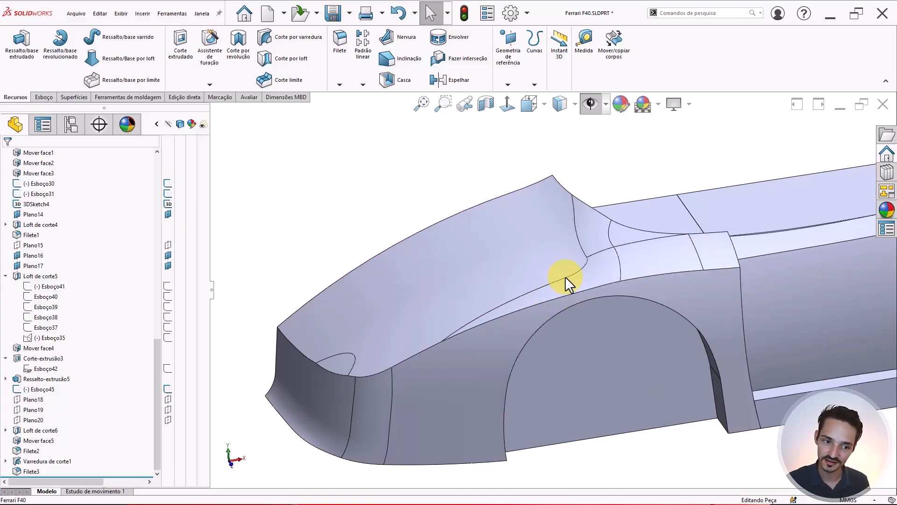
middle_click_drag(633, 266, 623, 270)
middle_click_drag(711, 246, 621, 288)
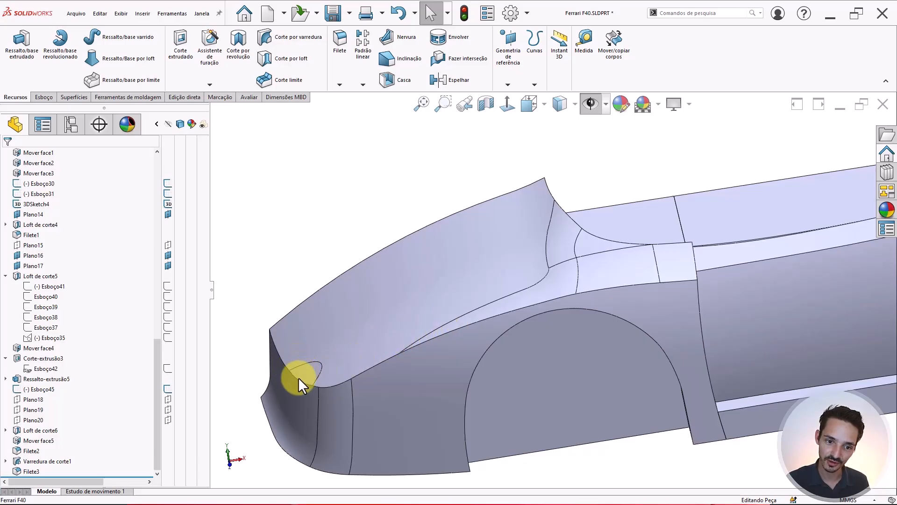
middle_click_drag(541, 327, 464, 342)
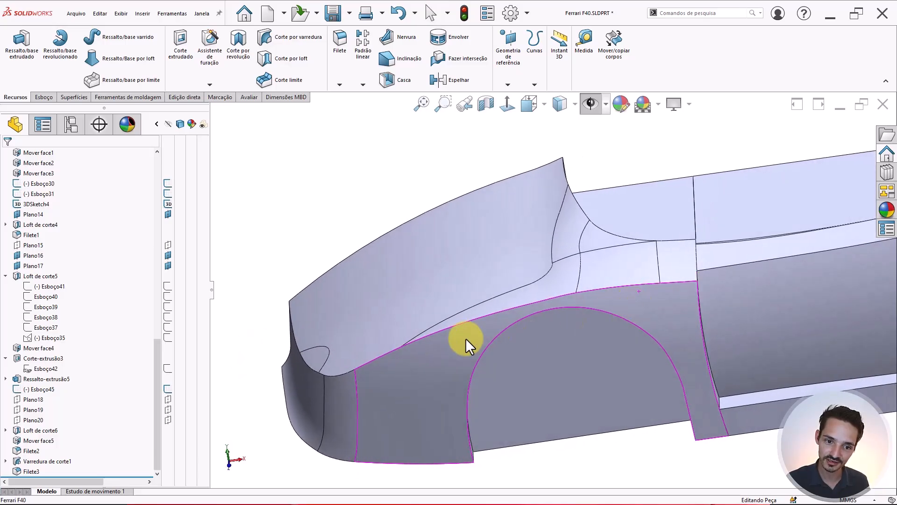
middle_click_drag(330, 367, 681, 274)
scroll(715, 259, "down", 3)
scroll(601, 259, "down", 3)
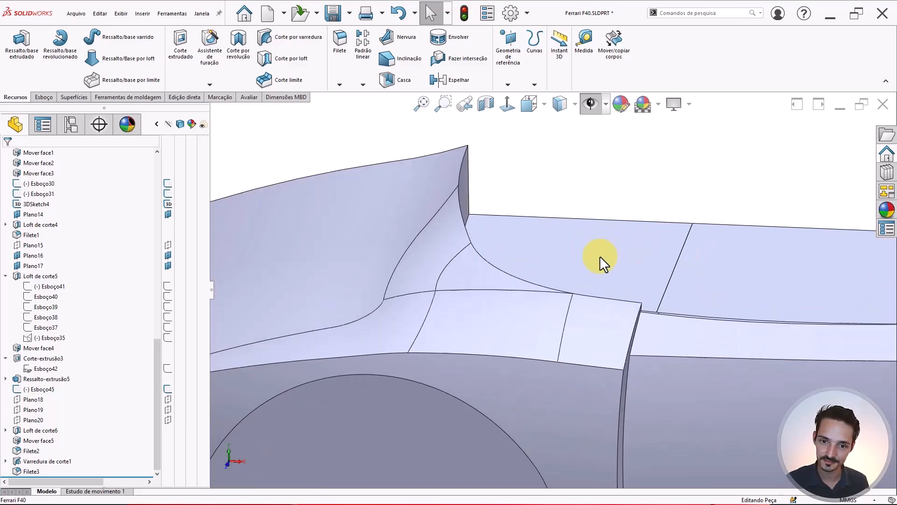
- Show the Ferrari reference photos and zoom out to a wider side view
left_click(589, 104)
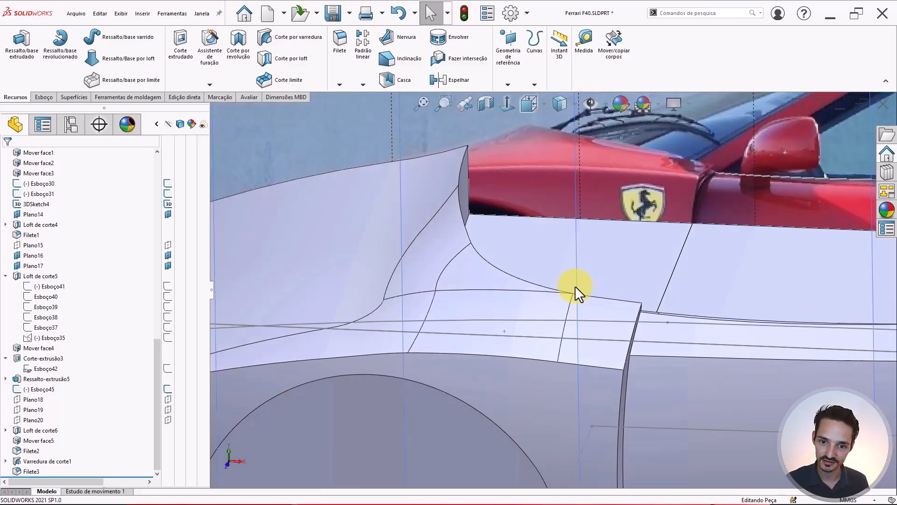
mouse_move(575, 285)
middle_mouse_down()
mouse_move(525, 396)
mouse_move(537, 349)
mouse_move(530, 327)
middle_mouse_up()
scroll(523, 304, "down", 2)
scroll(524, 304, "down", 2)
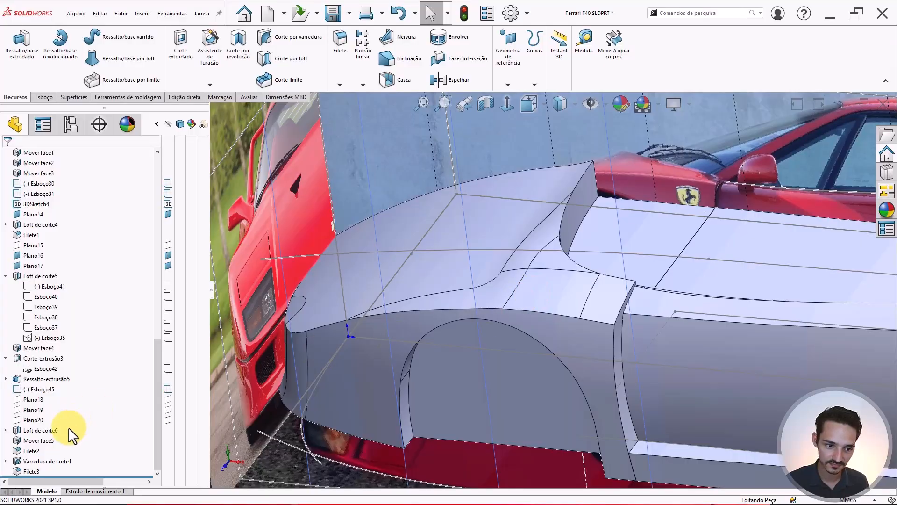
- Delete the Varredura de corte1 cut-sweep along with its dependent fillet
left_click(25, 461)
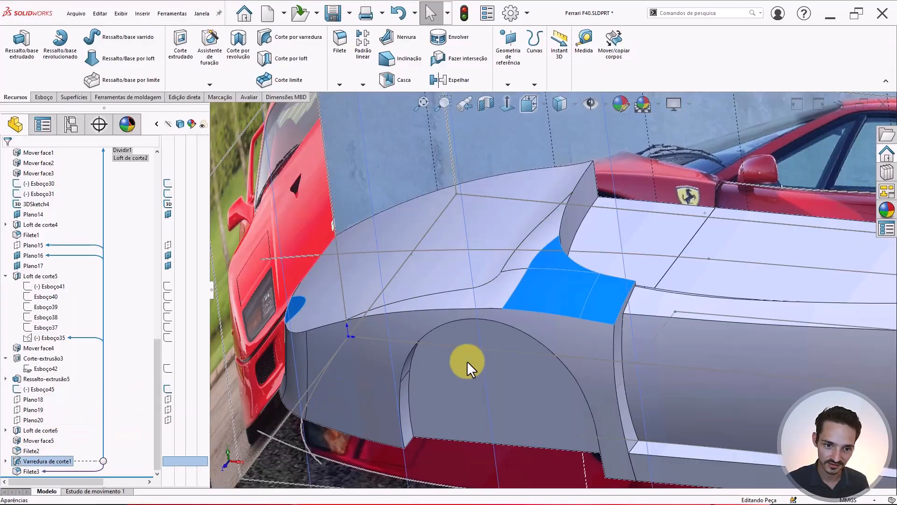
key("Delete")
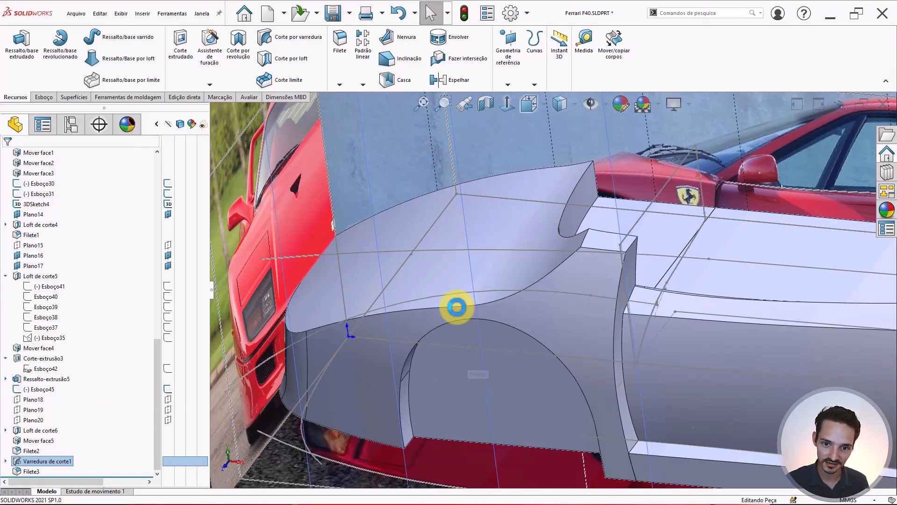
scroll(479, 302, "up", 6)
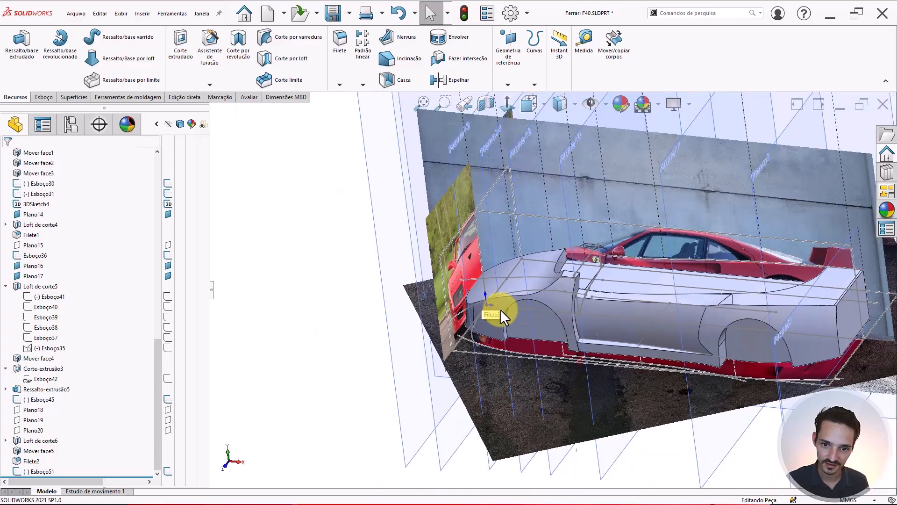
scroll(544, 295, "down", 5)
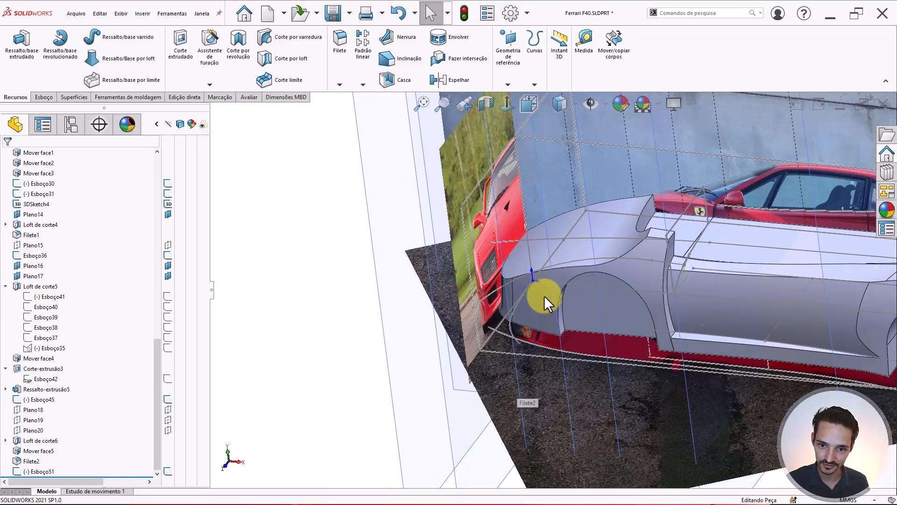
- Select the Esboço36 curve, orbit to an oblique view, and pick Plano frontal
left_click(565, 262)
middle_click_drag(573, 281, 586, 420)
scroll(607, 343, "down", 5)
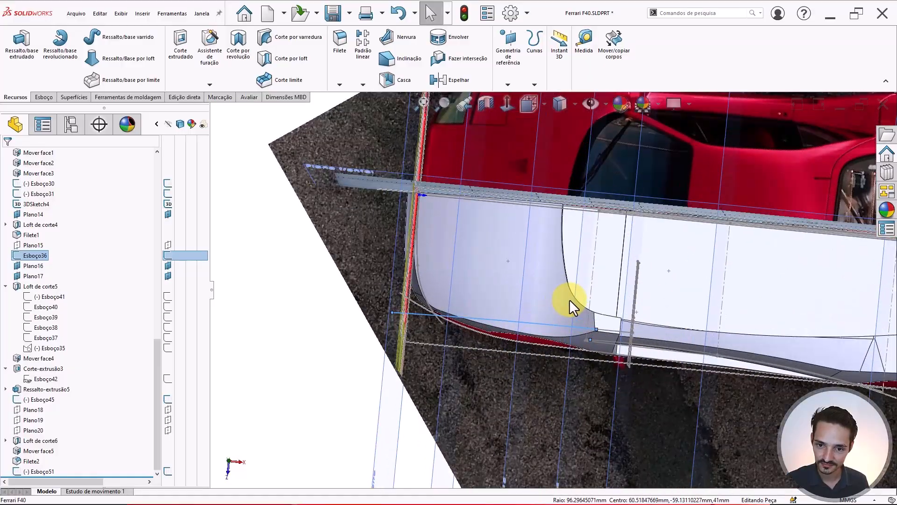
middle_click_drag(569, 301, 593, 146)
scroll(550, 190, "up", 5)
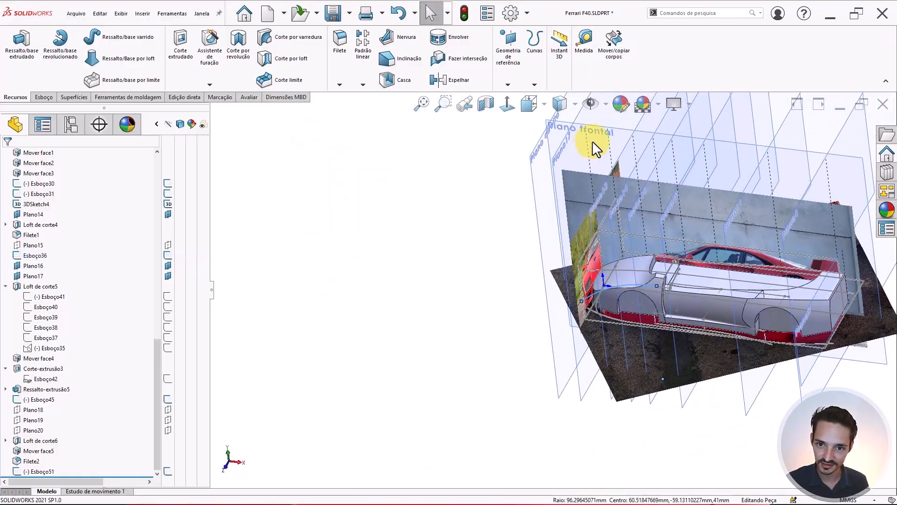
left_click(615, 126)
- Start a new sketch on Plano frontal
double_click(655, 98)
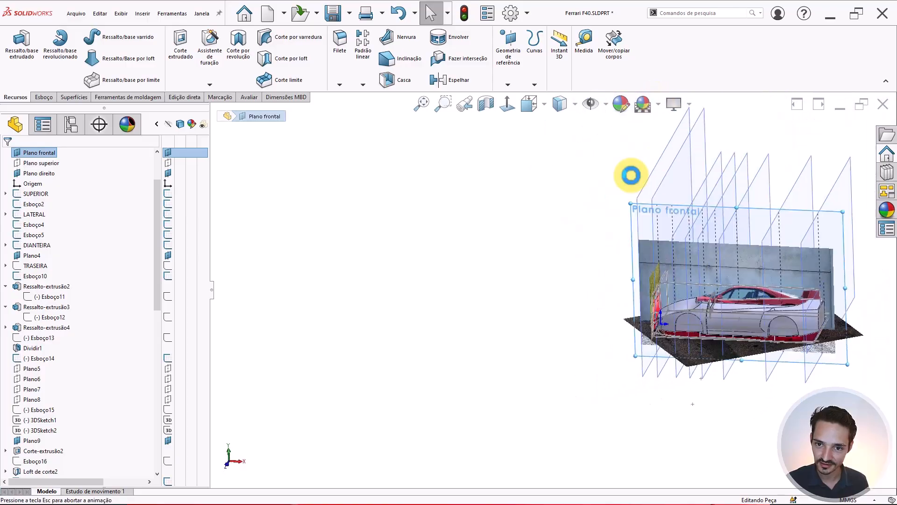
scroll(659, 327, "down", 10)
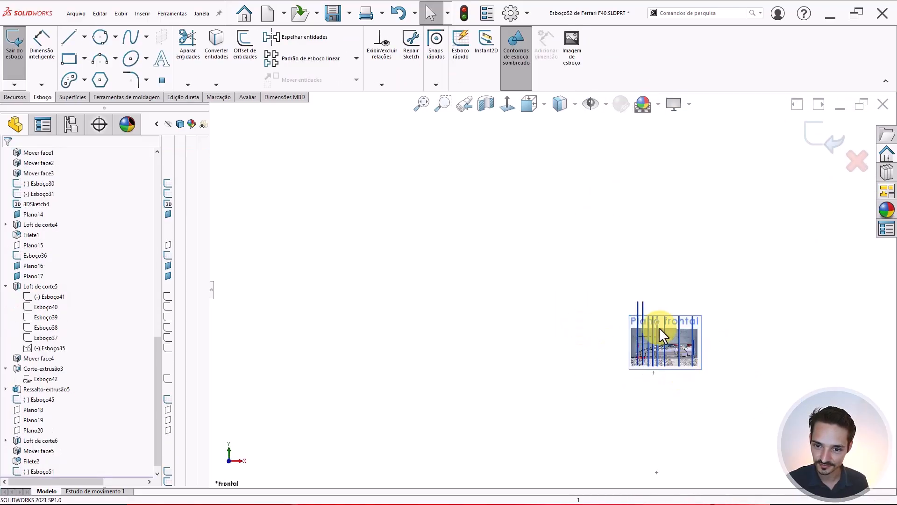
scroll(556, 236, "down", 4)
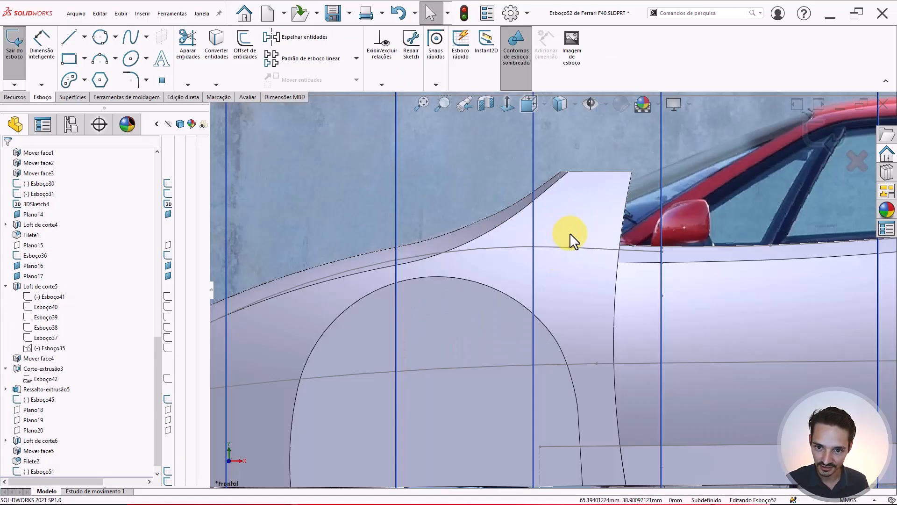
left_click(543, 244)
scroll(417, 293, "up", 5)
middle_click_drag(438, 302, 427, 344)
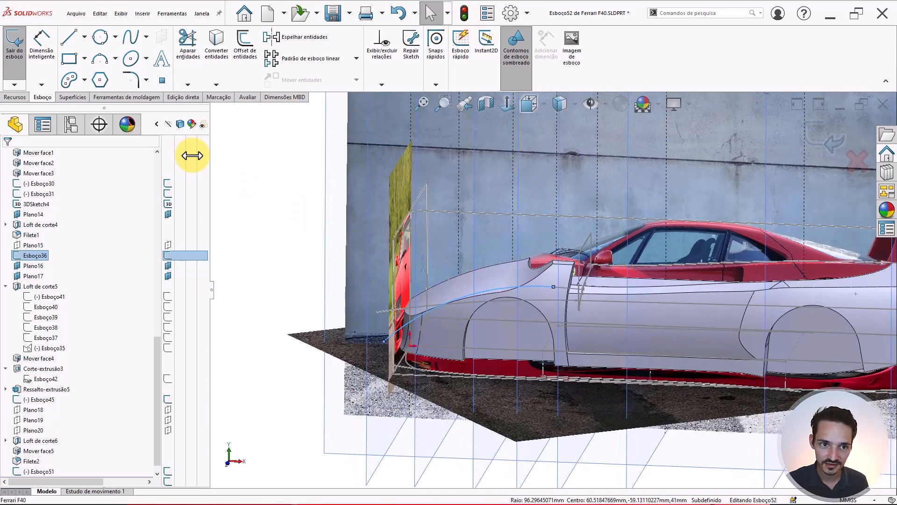
- Convert Esboço36's fender arc and door line into the sketch, dropping the mistaken Esboço31 line
left_click(217, 50)
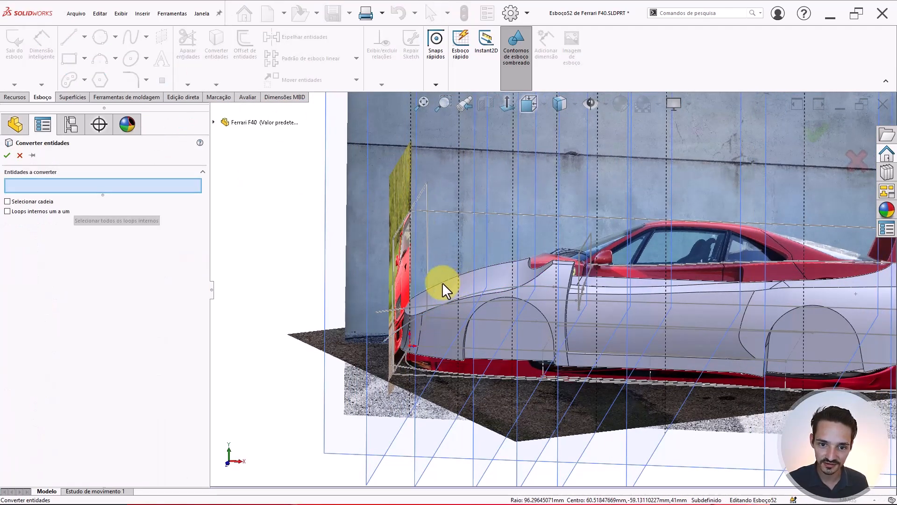
scroll(517, 254, "up", 4)
middle_click_drag(523, 260, 534, 279)
scroll(526, 287, "down", 5)
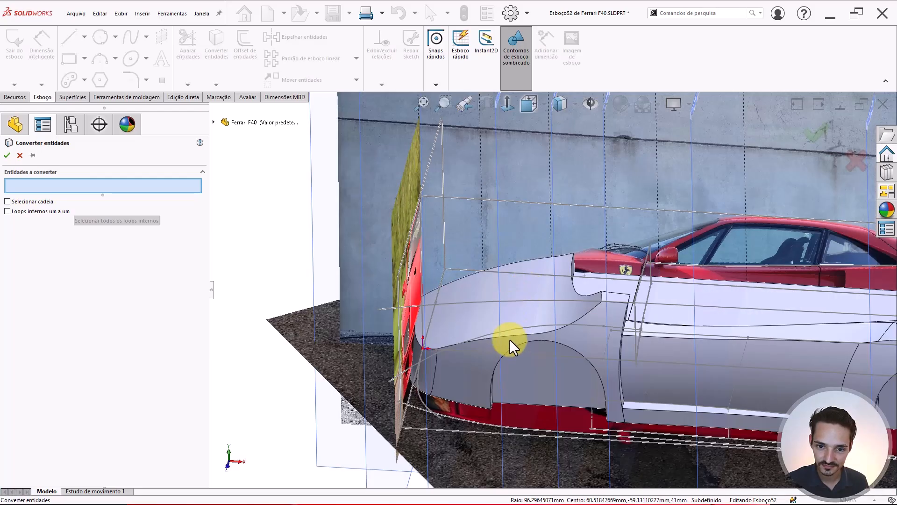
left_click(516, 328)
left_click(613, 327)
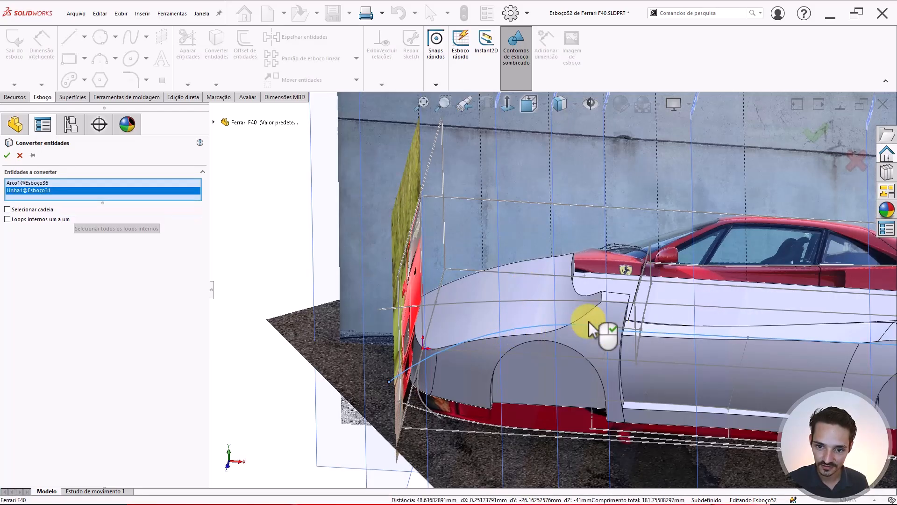
scroll(633, 329, "down", 3)
left_click(602, 325)
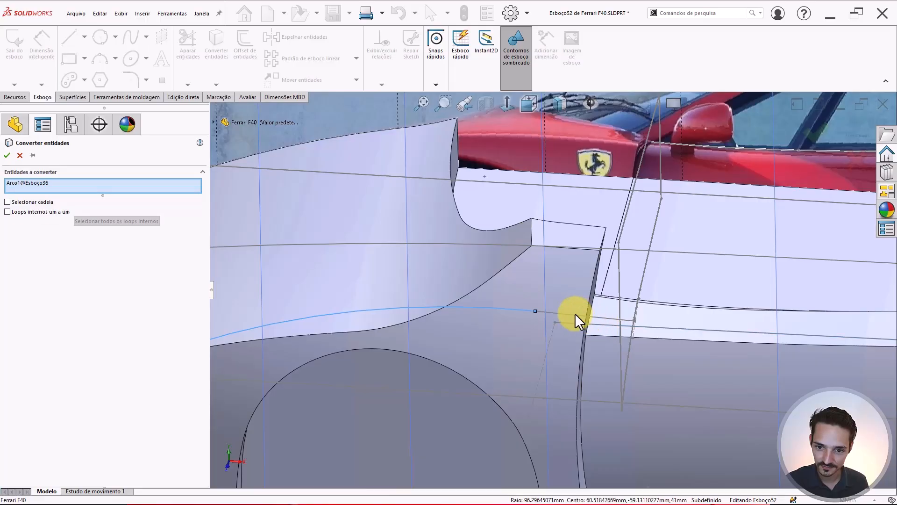
left_click(574, 315)
scroll(574, 315, "up", 5)
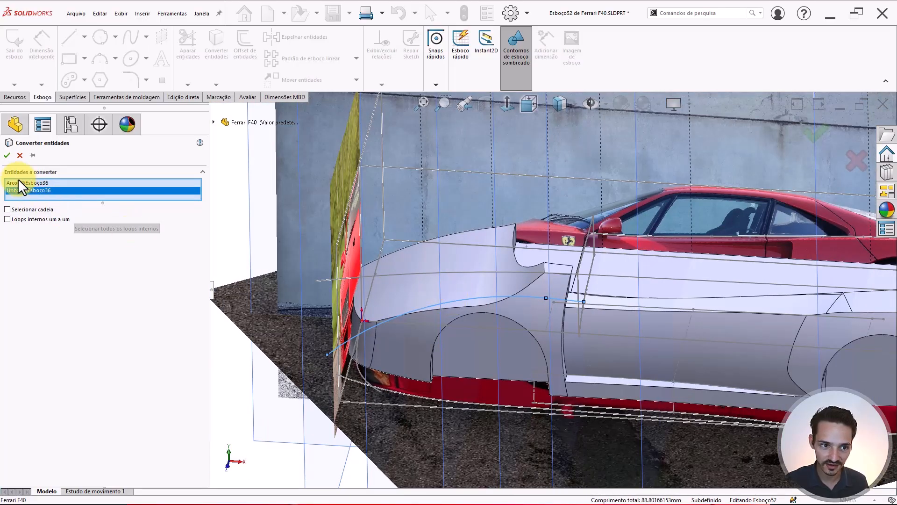
left_click(7, 156)
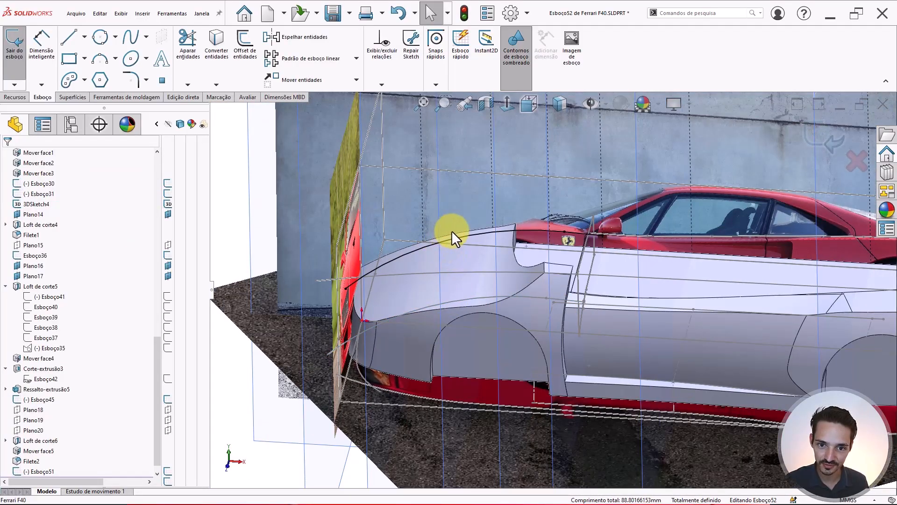
- Drag the Esboço52 curve's front end onto the fender nose and exit the sketch
scroll(536, 240, "up", 3)
scroll(491, 276, "down", 3)
middle_click_drag(492, 275, 315, 228)
scroll(533, 273, "down", 2)
middle_click_drag(531, 270, 500, 299)
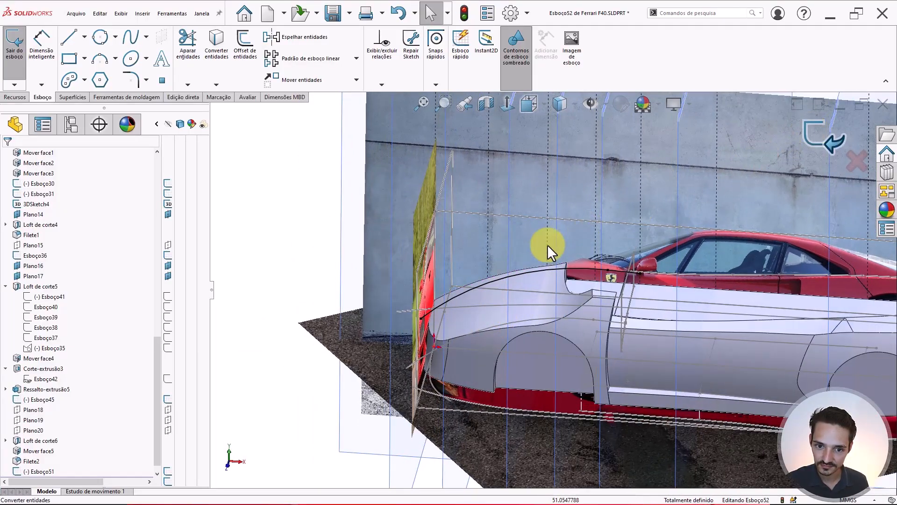
scroll(448, 307, "down", 3)
left_click_drag(368, 350, 429, 313)
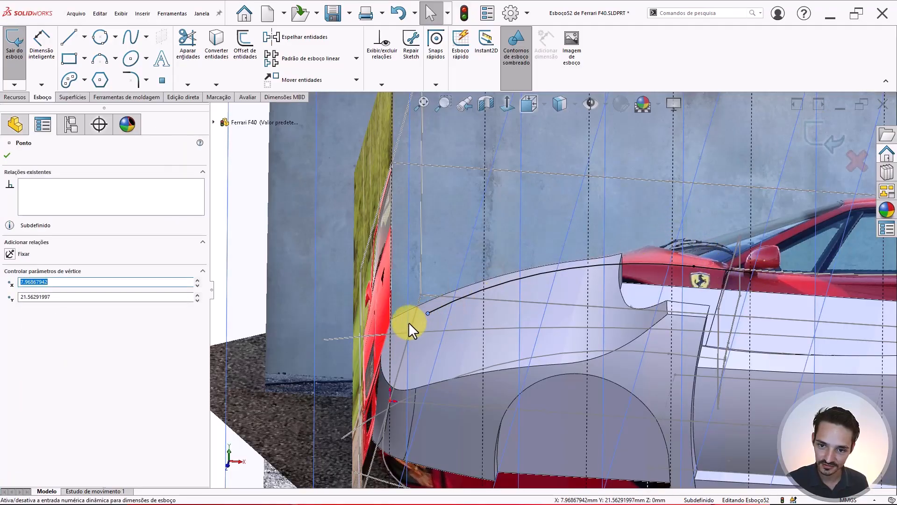
left_click(802, 146)
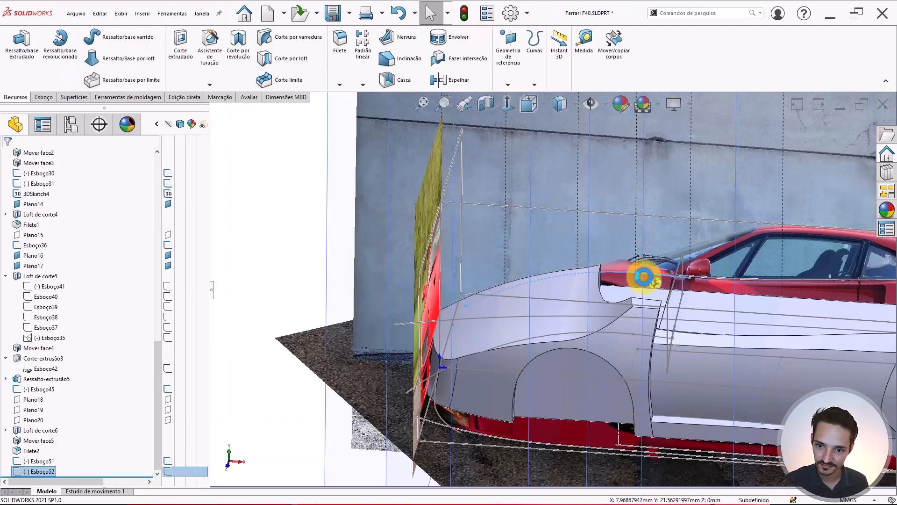
- Select Esboço51 and review the car from side and oblique views
mouse_move(646, 270)
middle_mouse_down()
mouse_move(651, 241)
mouse_move(594, 258)
mouse_move(609, 286)
mouse_move(587, 301)
mouse_move(604, 271)
mouse_move(534, 358)
middle_mouse_up()
key("Escape")
left_click(39, 461)
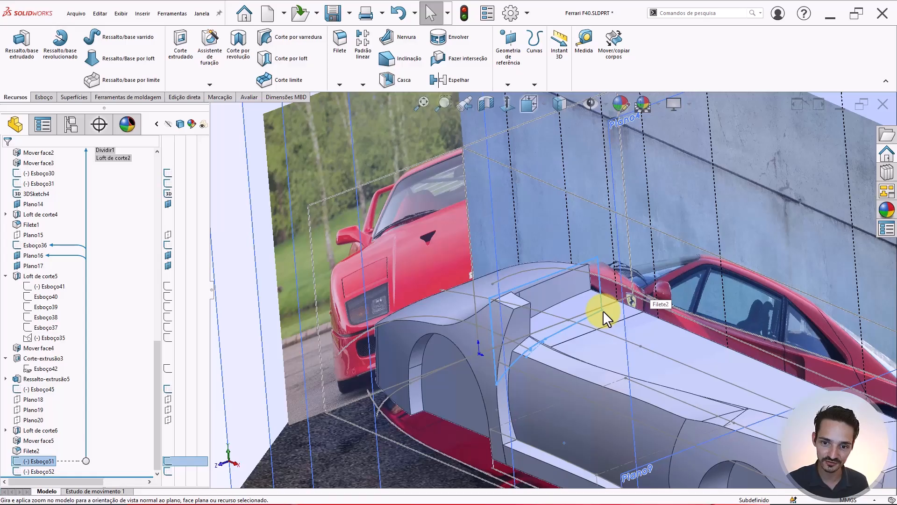
middle_click_drag(605, 323, 660, 270)
scroll(627, 296, "down", 5)
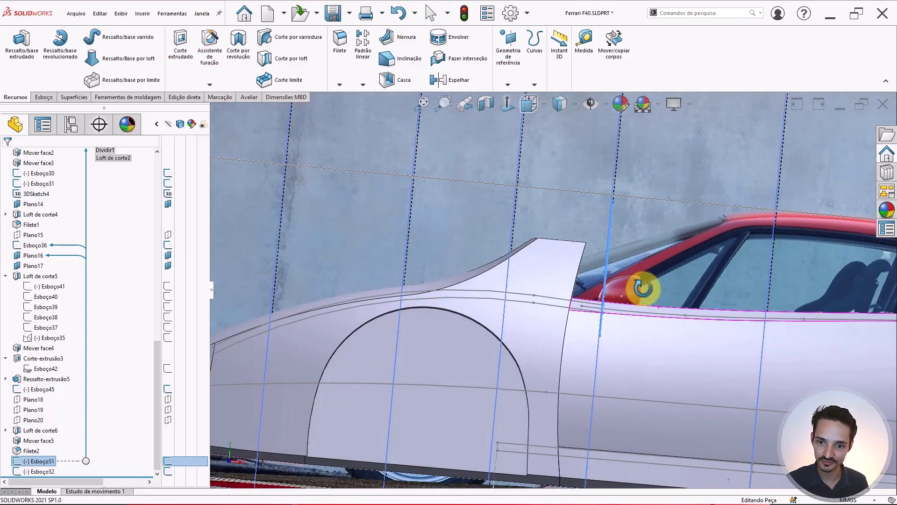
scroll(611, 317, "down", 3)
scroll(587, 297, "up", 5)
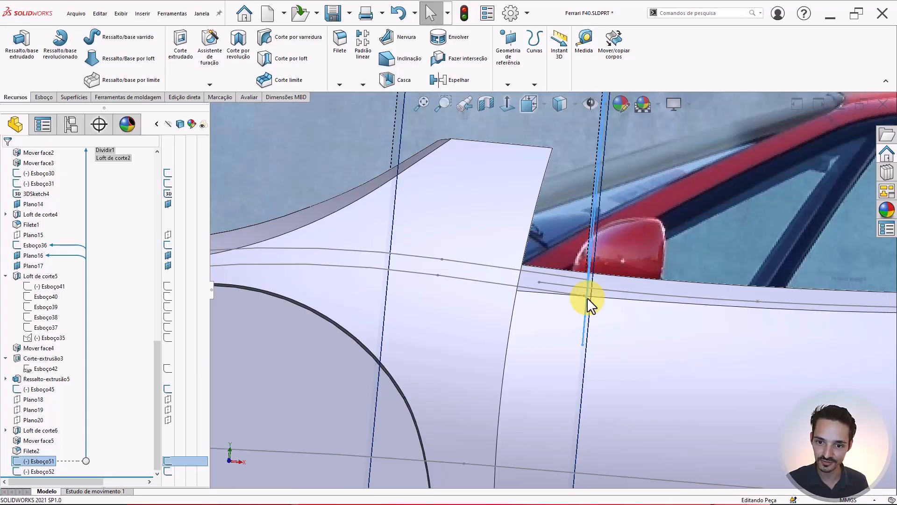
middle_click_drag(576, 321, 571, 296)
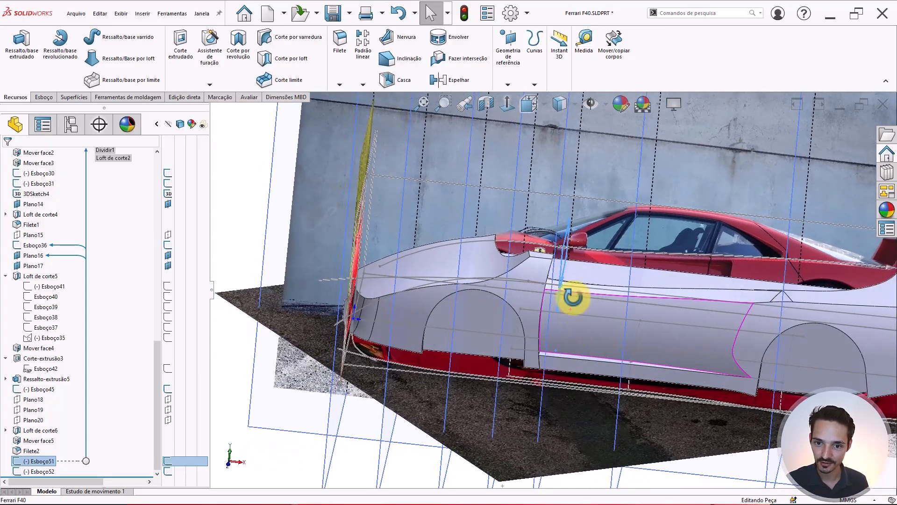
scroll(571, 254, "down", 4)
- Check the Esboço52 curve near the door, then select Esboço51 as the sweep profile
left_click(565, 245)
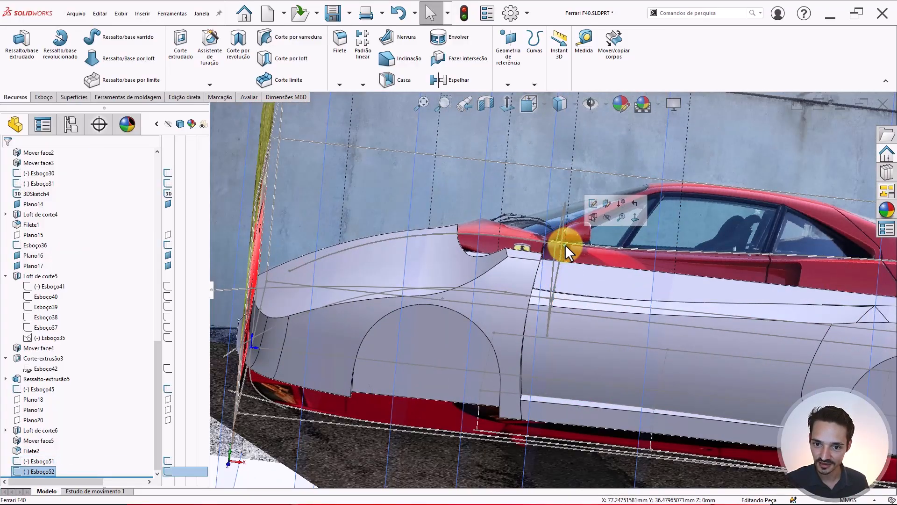
middle_click_drag(556, 276, 428, 285)
scroll(428, 285, "up", 2)
middle_click_drag(517, 313, 514, 305)
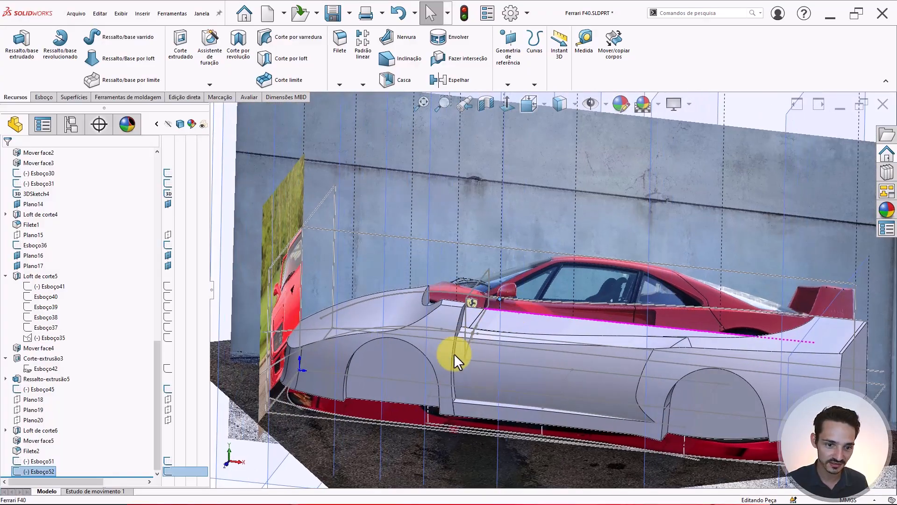
key("Escape")
left_click(39, 458)
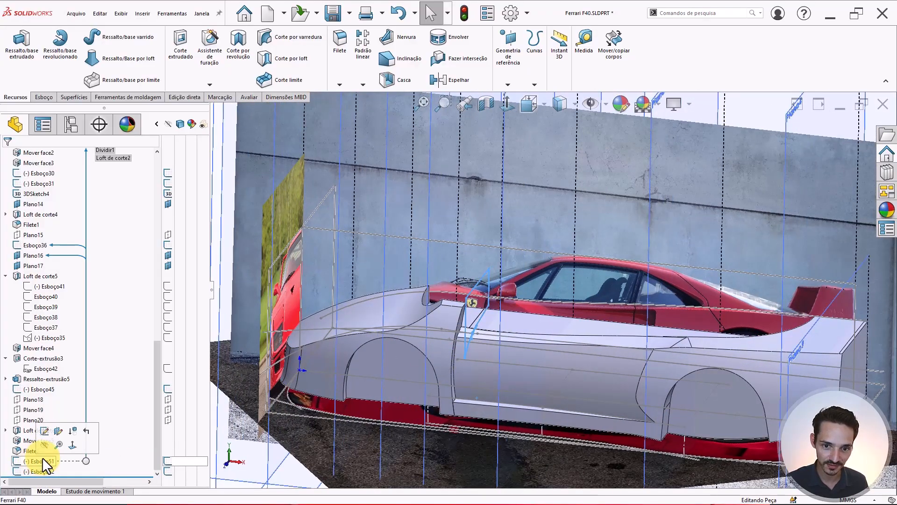
- Create a cut-sweep with Esboço51 as profile and Esboço52 as path, then review its preview
left_click(285, 41)
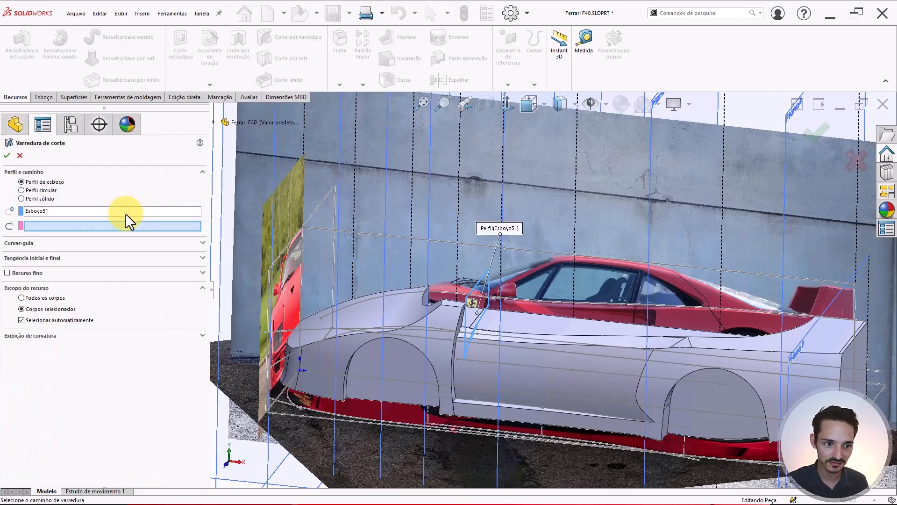
scroll(488, 322, "down", 5)
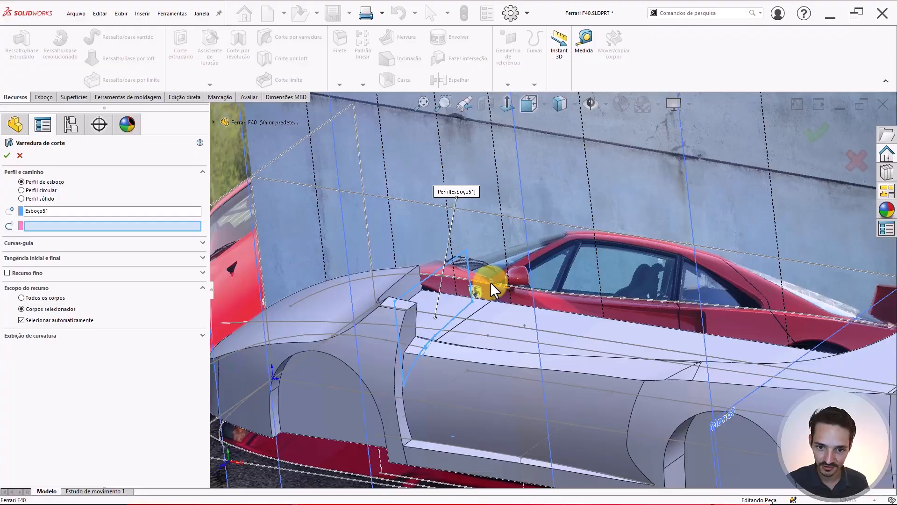
left_click(490, 283)
scroll(458, 292, "up", 3)
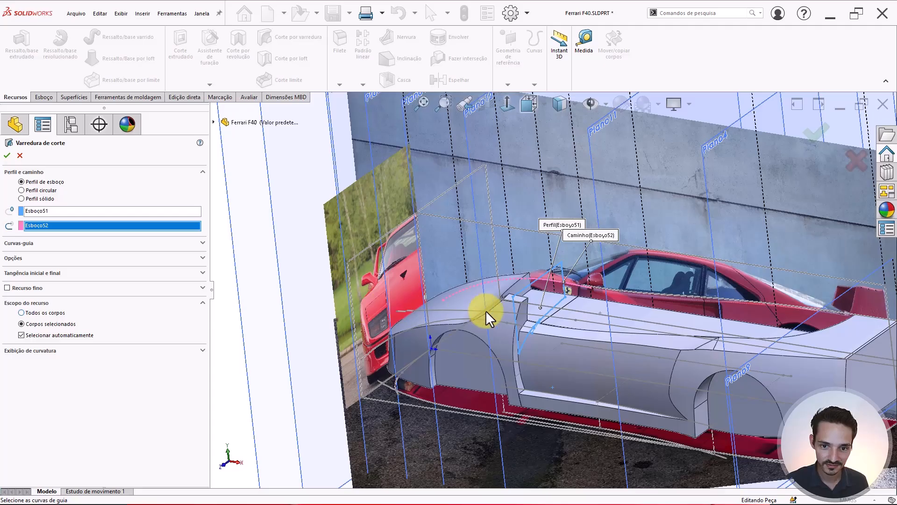
scroll(585, 298, "down", 3)
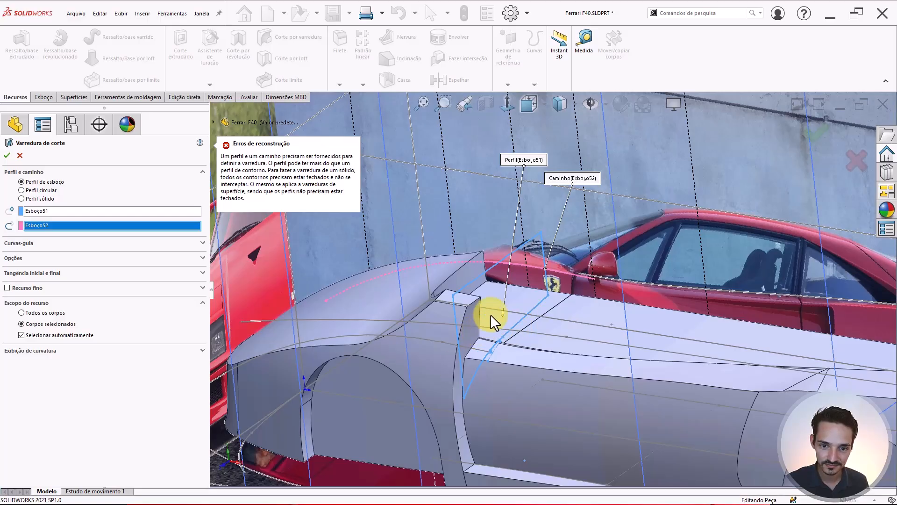
middle_click_drag(491, 316, 458, 327)
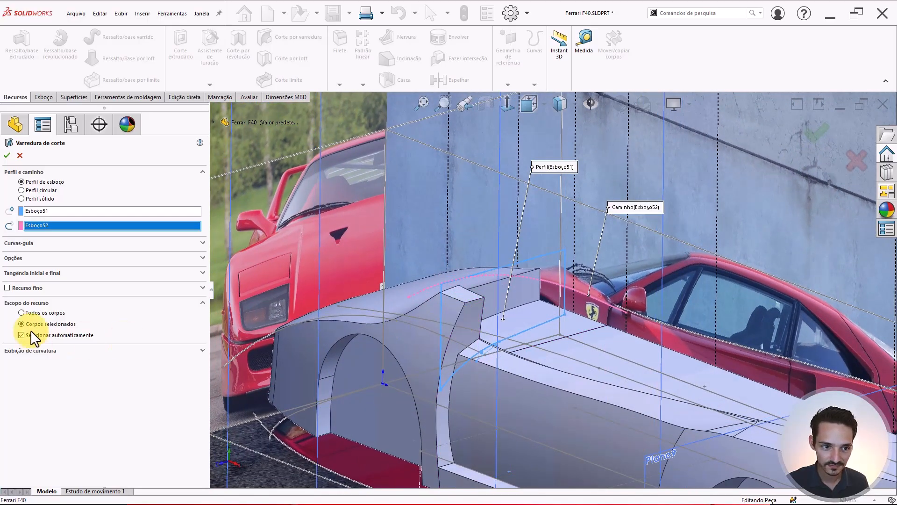
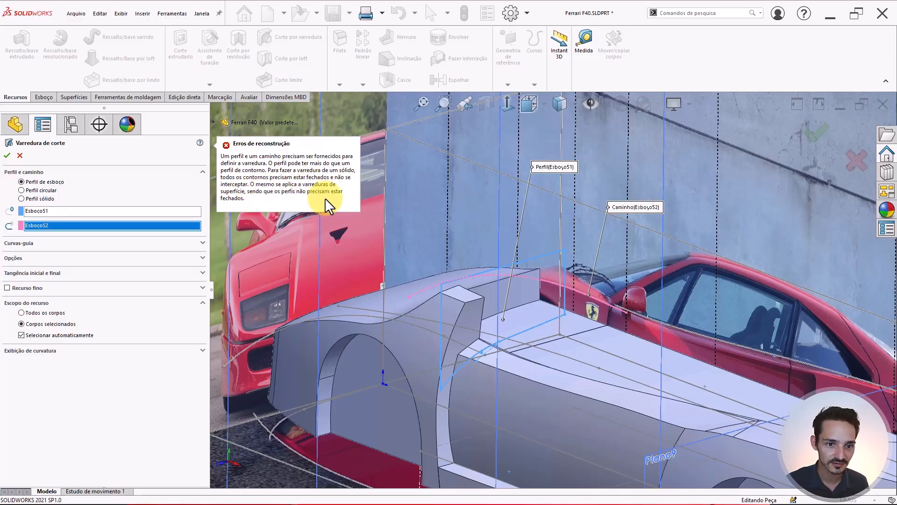
- Cancel the Esboço51-along-Esboço52 cut-sweep after its rebuild error, adding no feature
scroll(497, 351, "down", 10)
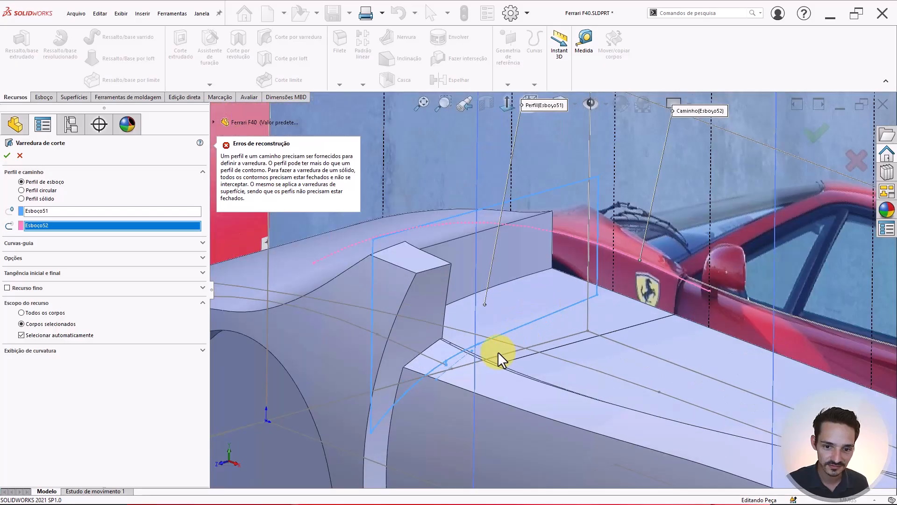
scroll(429, 203, "up", 5)
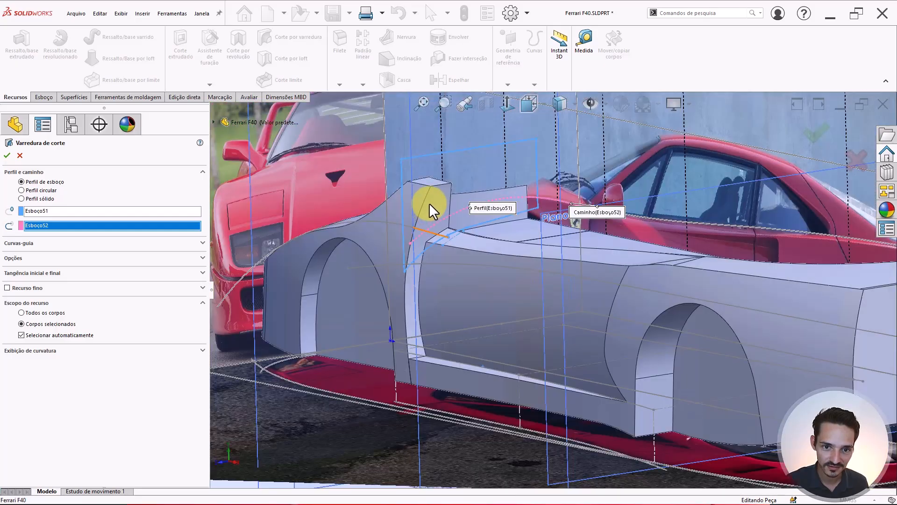
scroll(429, 203, "down", 5)
scroll(545, 232, "up", 2)
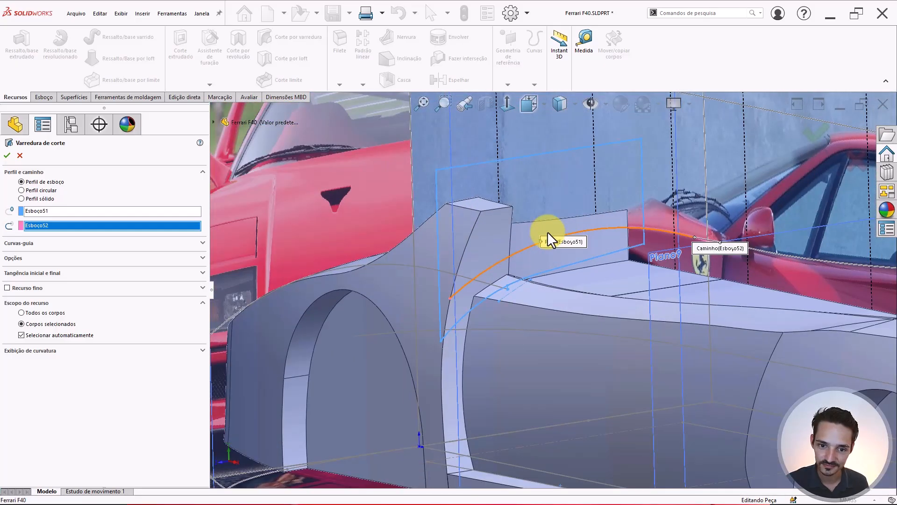
scroll(546, 255, "up", 3)
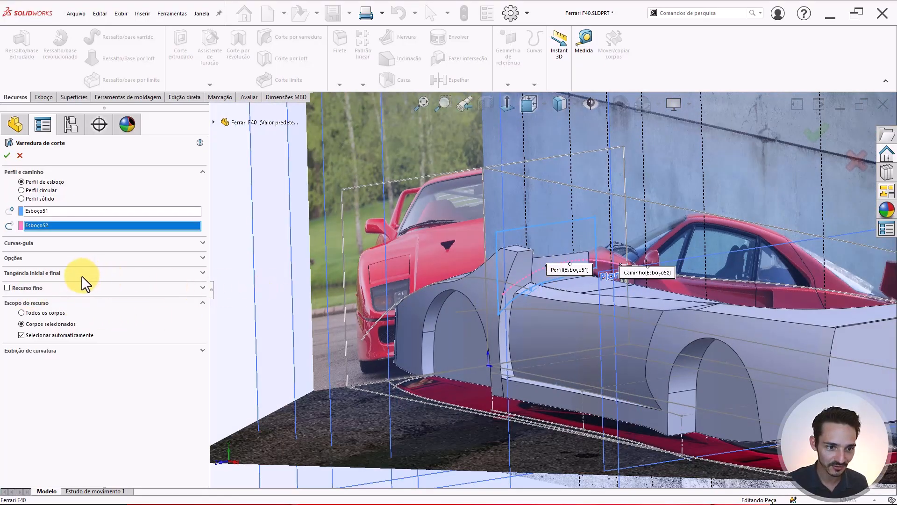
key("Escape")
- Switch to the exact top view and select Plano15 as the sketch plane
scroll(537, 274, "up", 6)
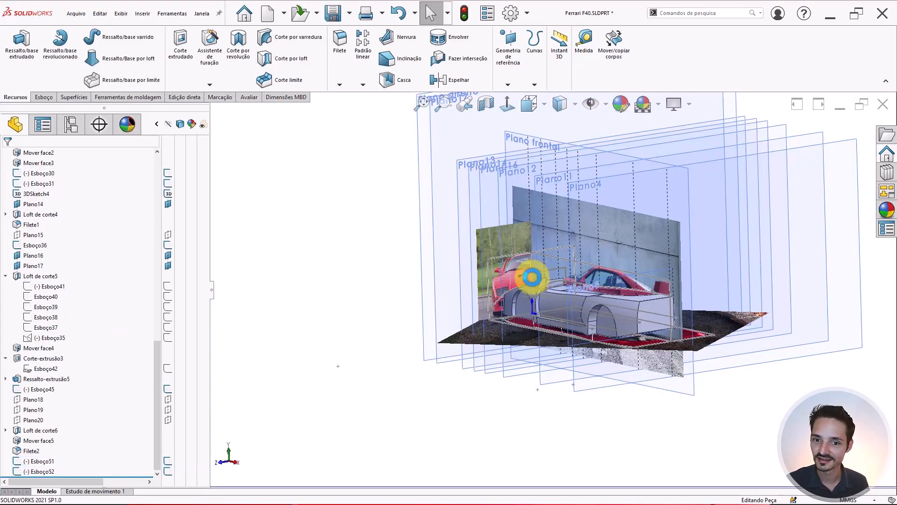
middle_click_drag(559, 279, 557, 311)
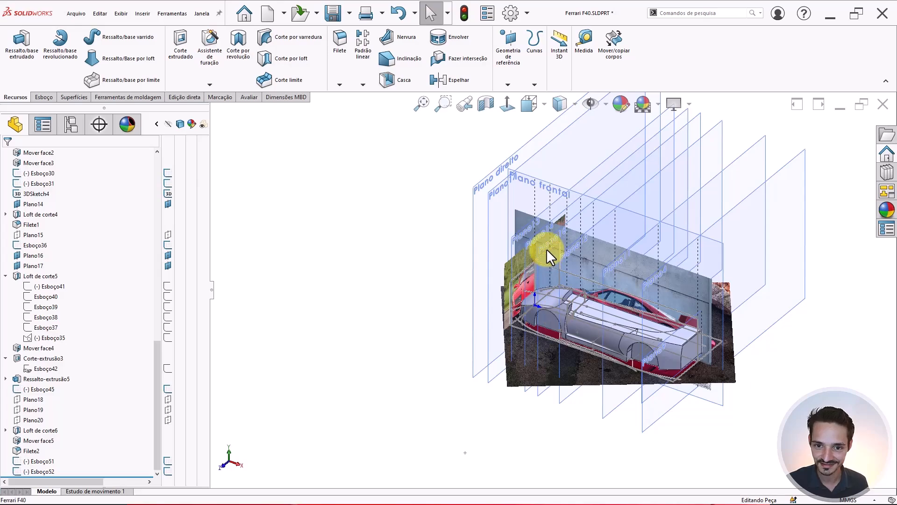
middle_click_drag(547, 252, 560, 311)
key("ctrl+5")
scroll(732, 209, "up", 3)
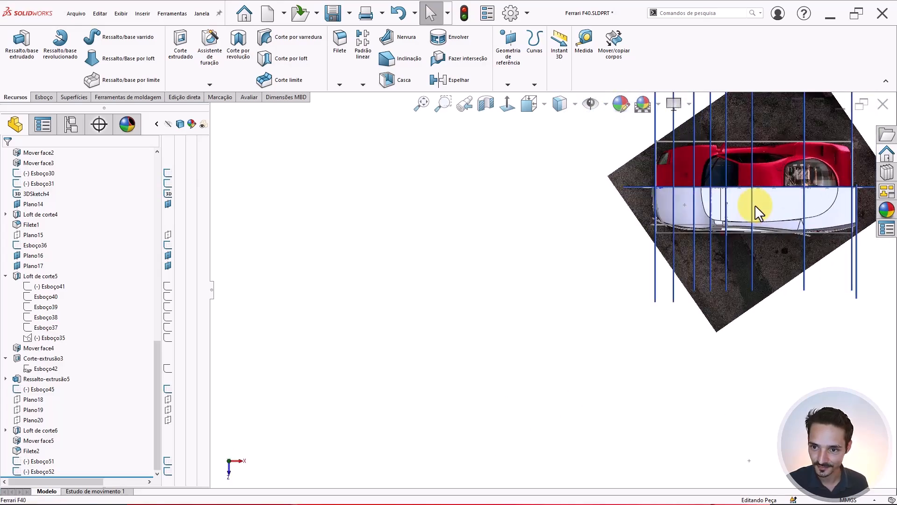
scroll(756, 204, "down", 5)
left_click(564, 242)
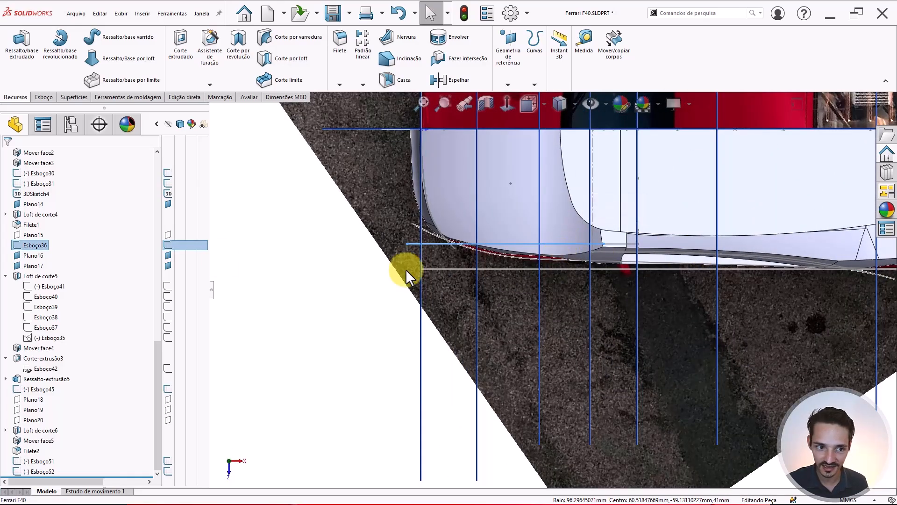
left_click(29, 235)
scroll(646, 225, "down", 1)
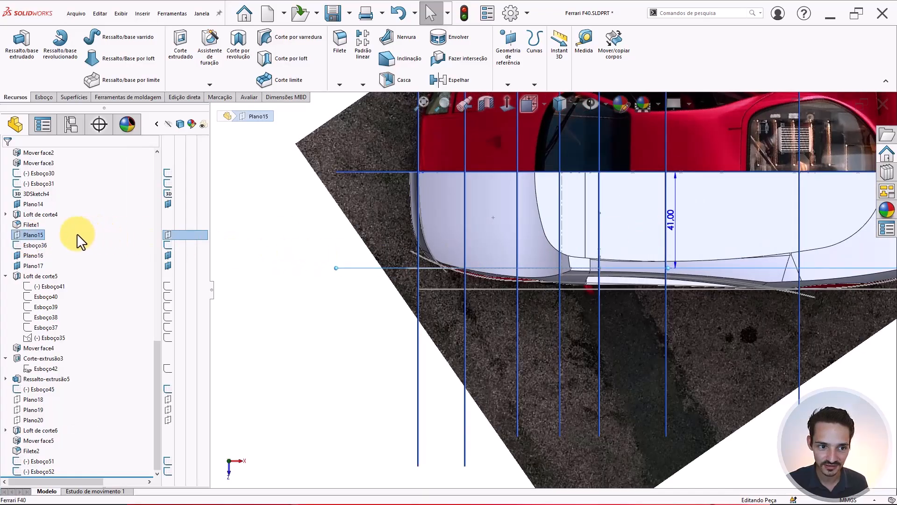
left_click(43, 234)
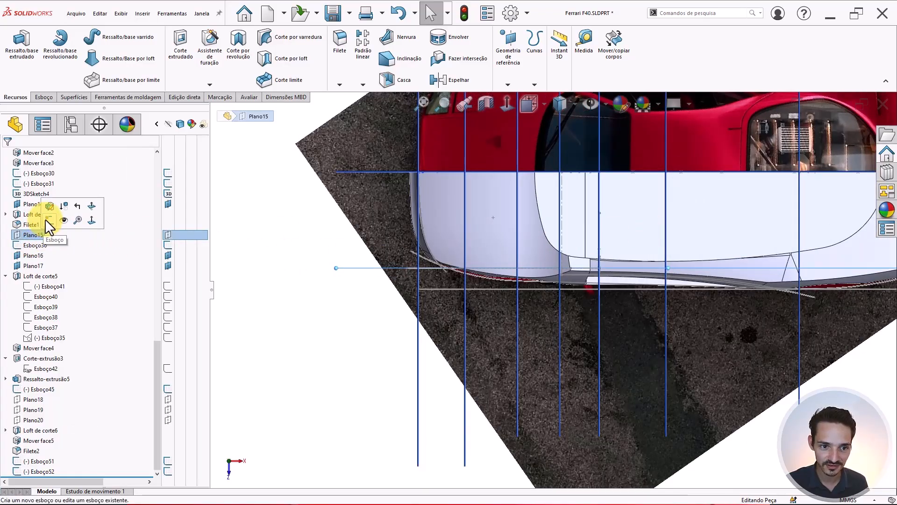
- Sketch on Plano15, convert the Esboço36 fender curve into it, and exit the sketch
left_click(45, 219)
scroll(666, 360, "up", 10)
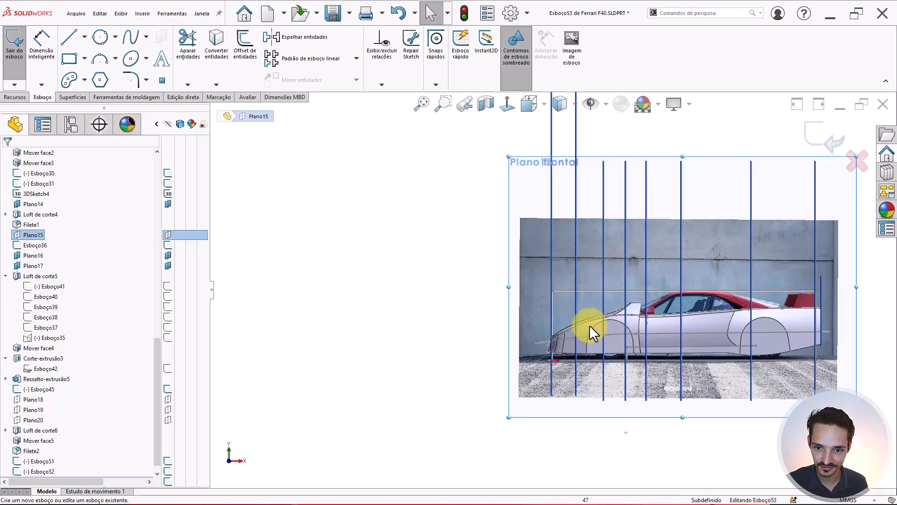
mouse_move(588, 325)
middle_mouse_down()
mouse_move(574, 331)
mouse_move(541, 391)
mouse_move(610, 307)
mouse_move(626, 330)
middle_mouse_up()
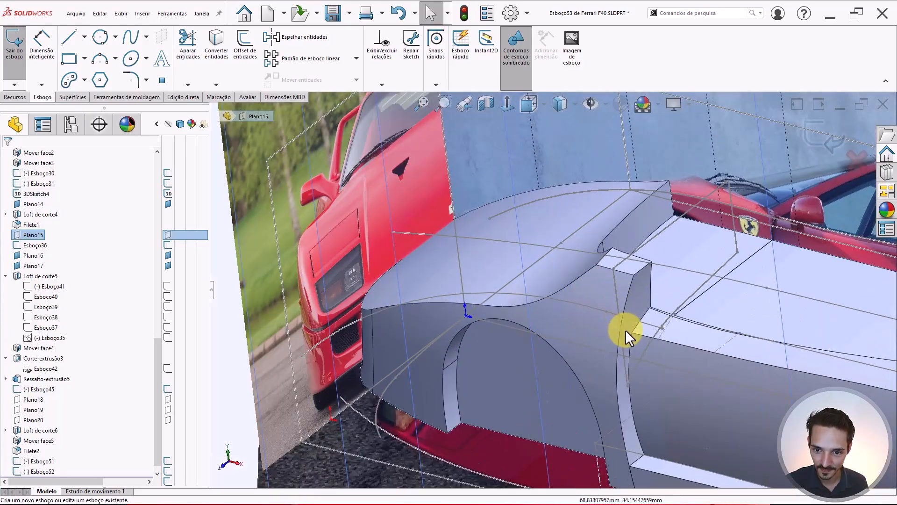
left_click(596, 308)
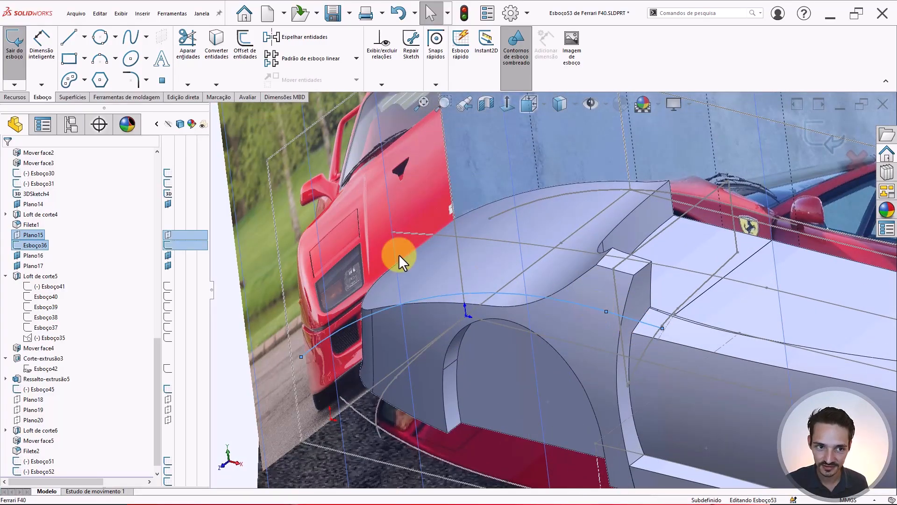
left_click(217, 47)
scroll(495, 248, "down", 3)
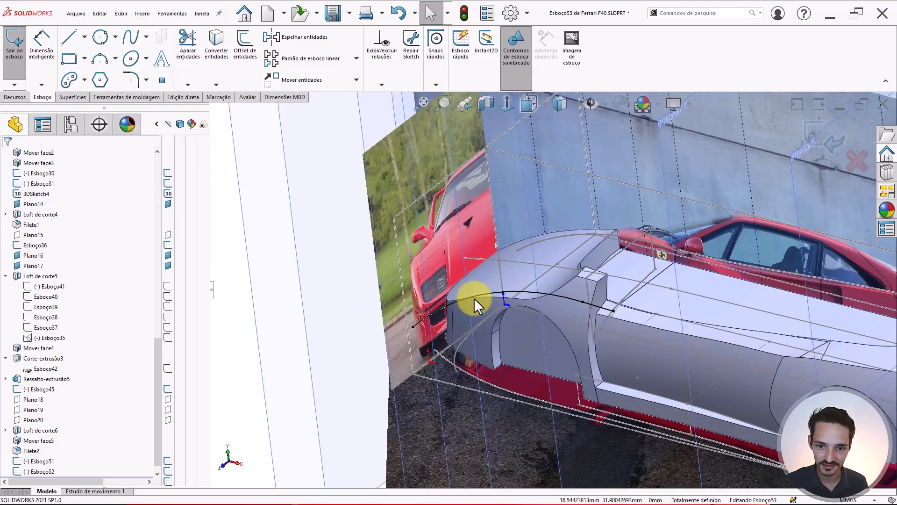
scroll(352, 312, "down", 3)
left_click(815, 138)
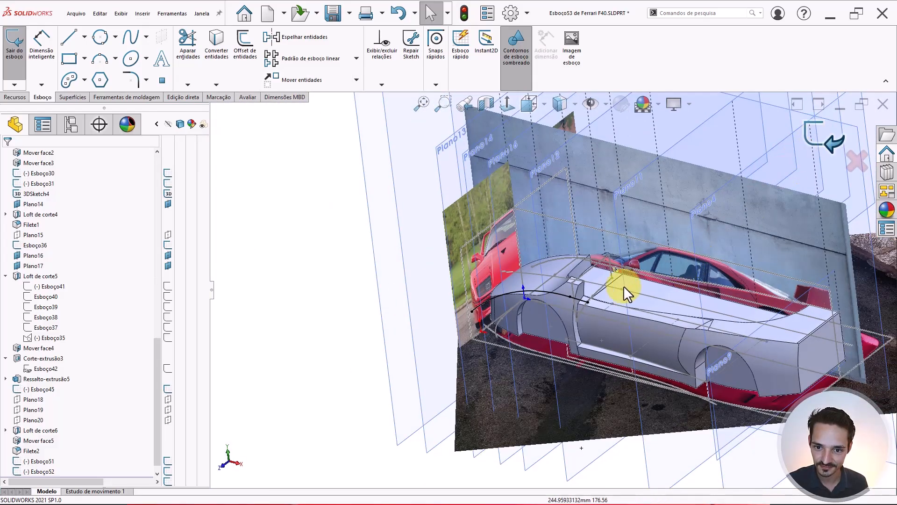
scroll(621, 287, "up", 3)
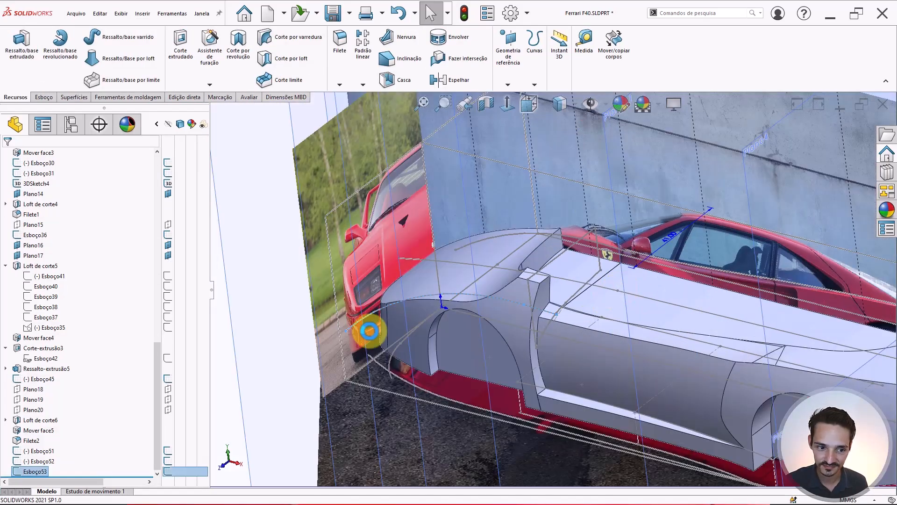
left_click(20, 459)
left_click(31, 432)
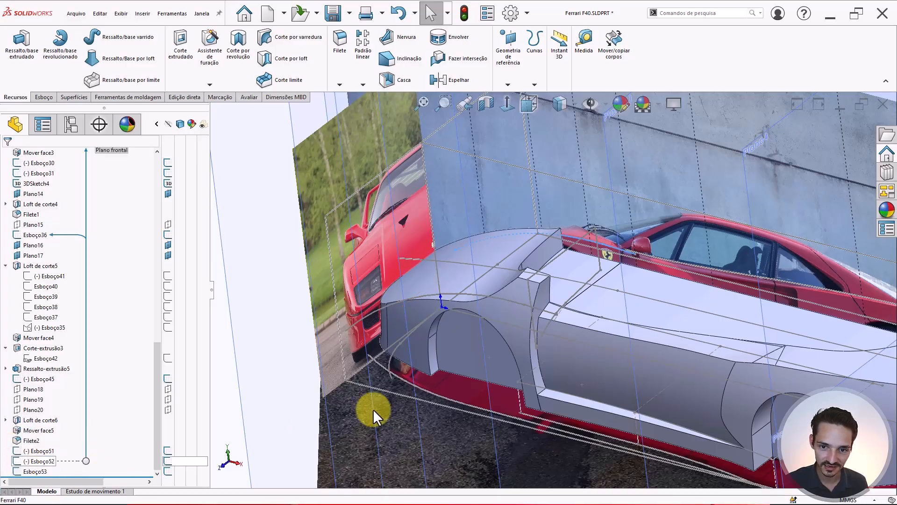
scroll(523, 299, "down", 3)
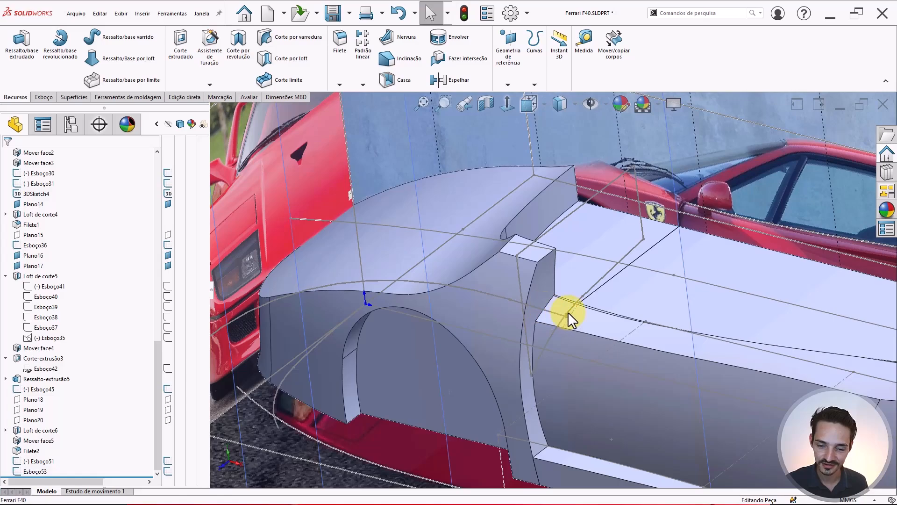
scroll(566, 312, "down", 5)
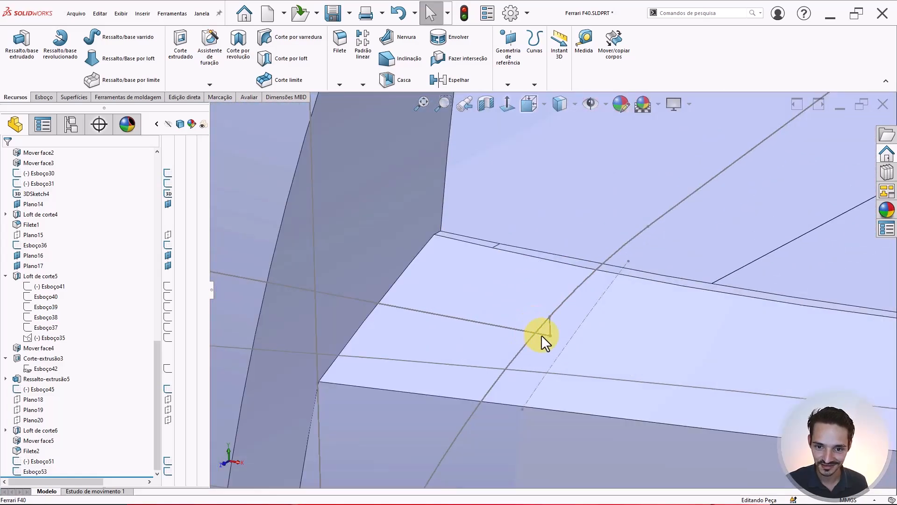
scroll(550, 335, "up", 10)
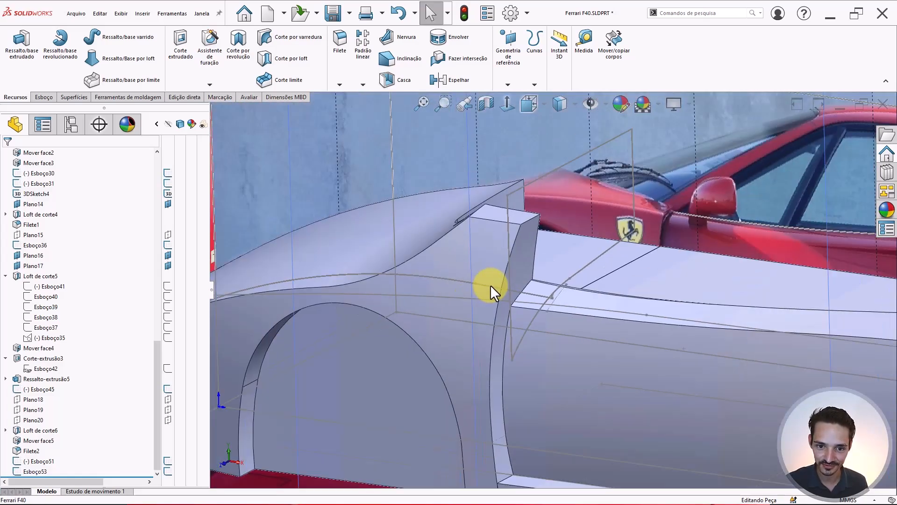
mouse_move(491, 290)
middle_mouse_down()
mouse_move(503, 262)
mouse_move(525, 253)
mouse_move(494, 288)
middle_mouse_up()
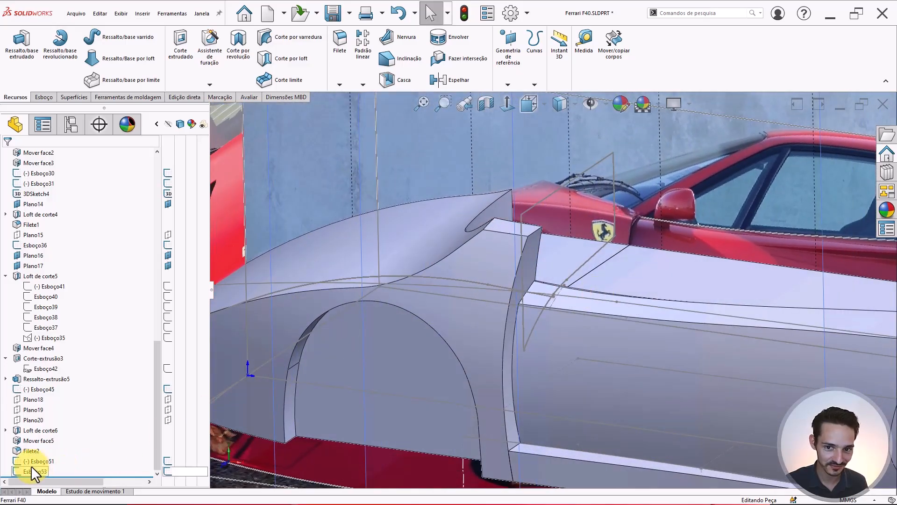
scroll(568, 272, "down", 8)
scroll(568, 272, "down", 3)
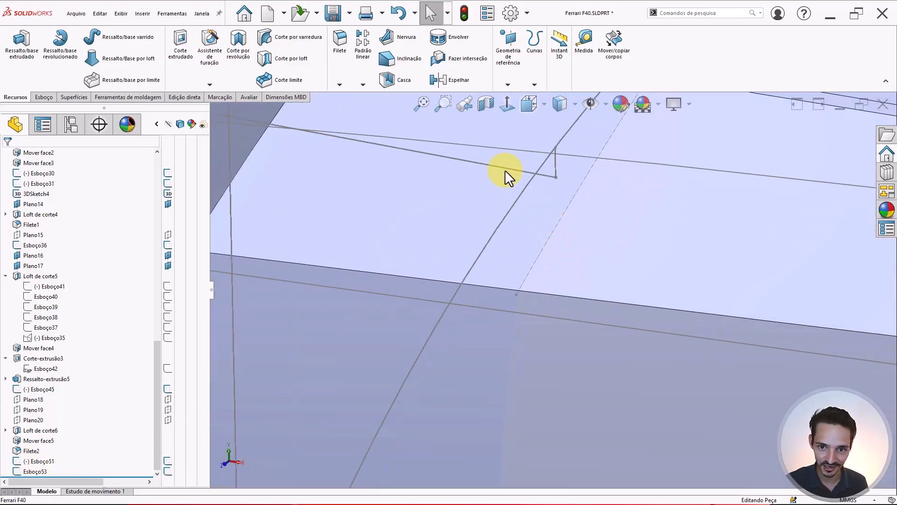
scroll(561, 173, "down", 3)
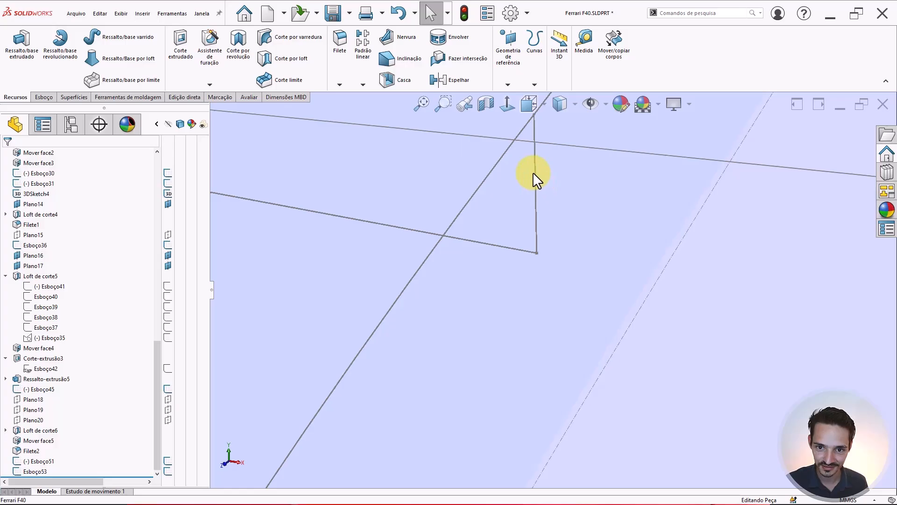
left_click(534, 172)
key("Escape")
scroll(534, 170, "up", 6)
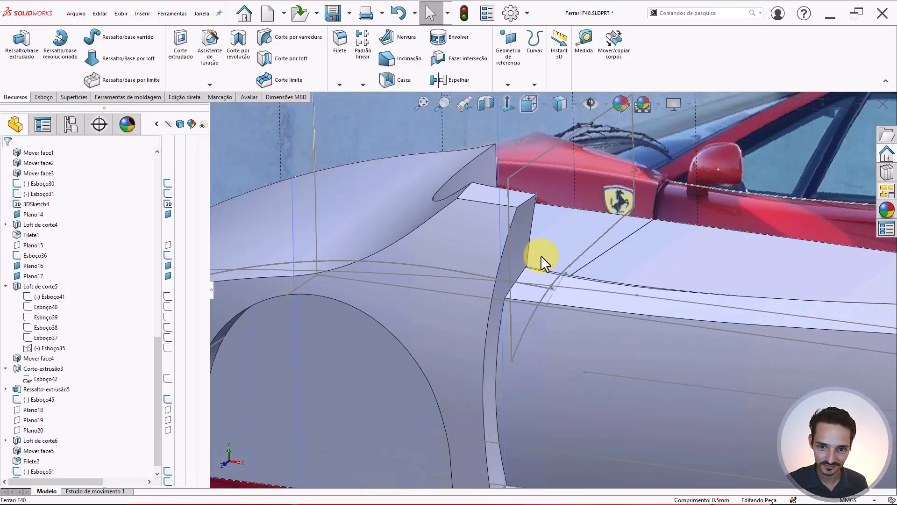
middle_click_drag(584, 265, 554, 281)
scroll(140, 437, "down", 1)
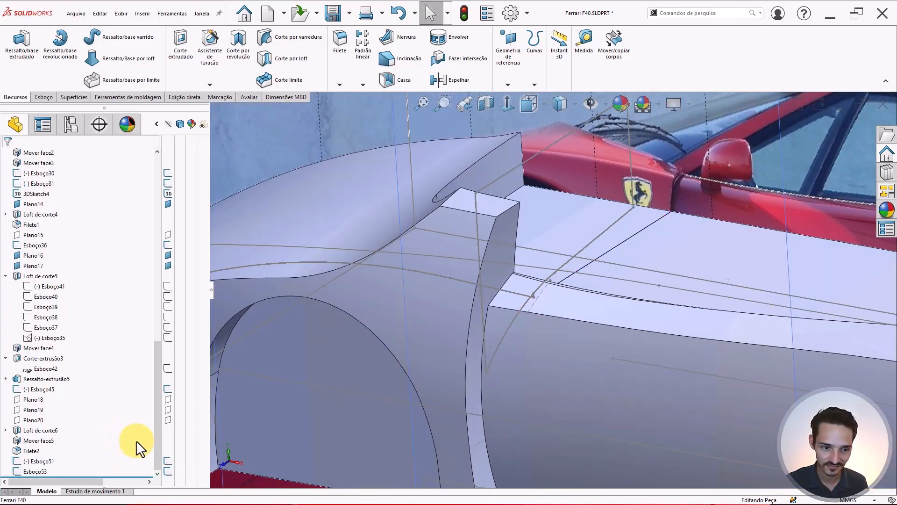
scroll(514, 276, "up", 5)
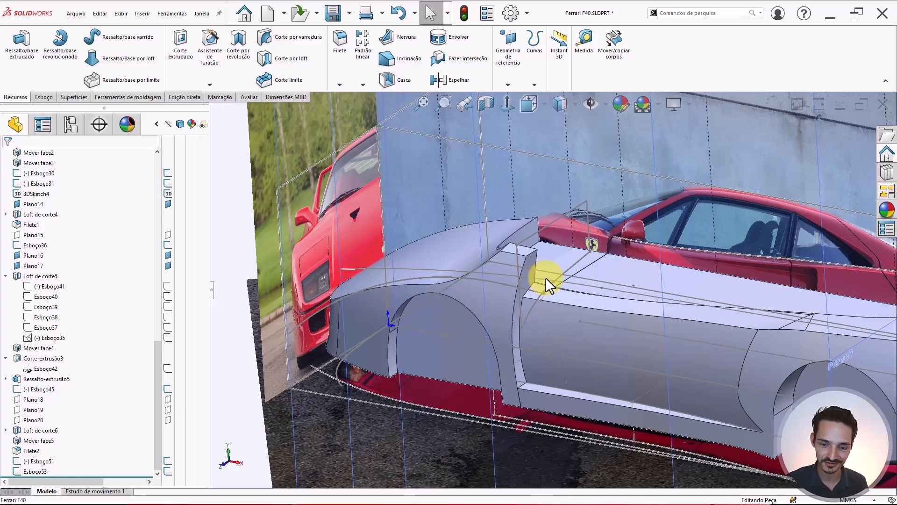
middle_click_drag(545, 277, 573, 252)
scroll(553, 293, "down", 10)
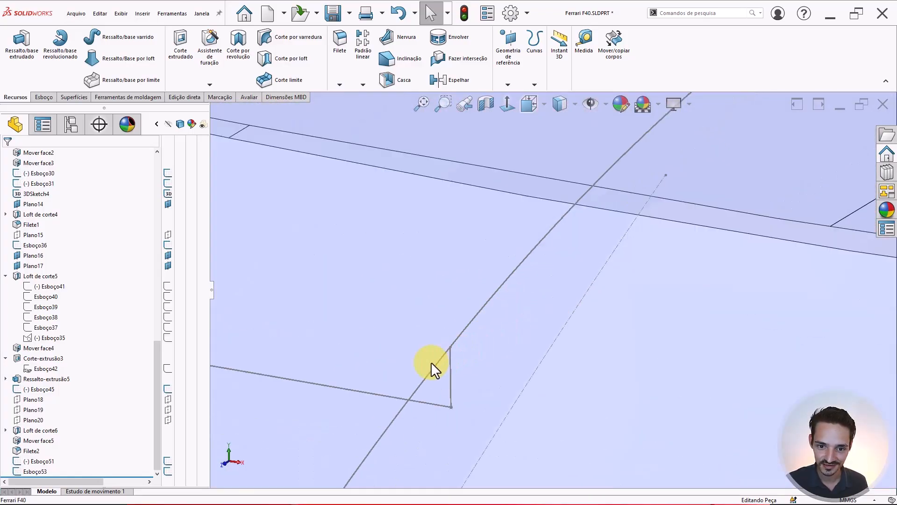
scroll(472, 379, "up", 8)
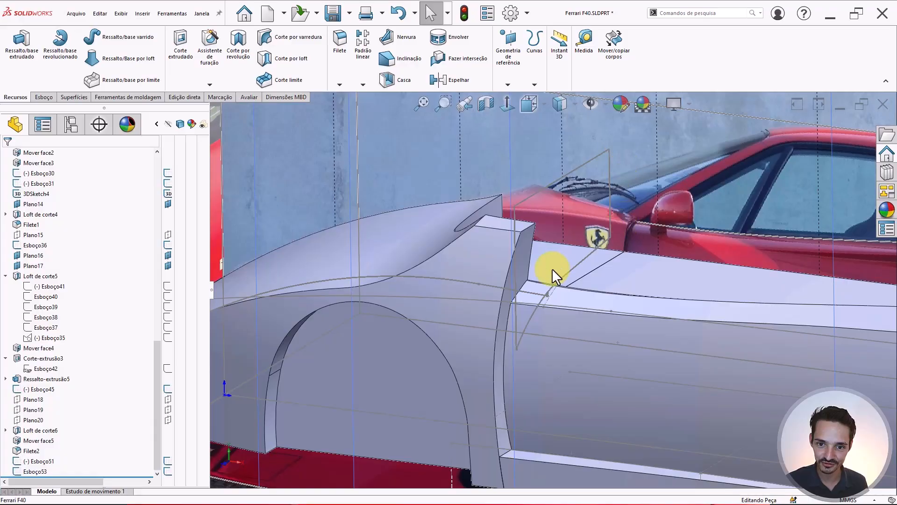
key("ctrl+z")
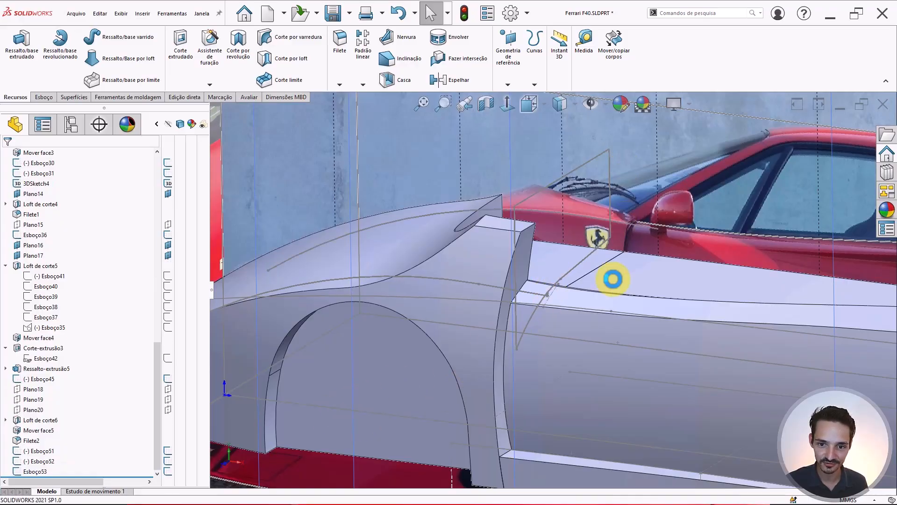
- Reopen Esboço53, exit it with 'Descartar alterações e sair', and orbit to a fender close-up
double_click(535, 212)
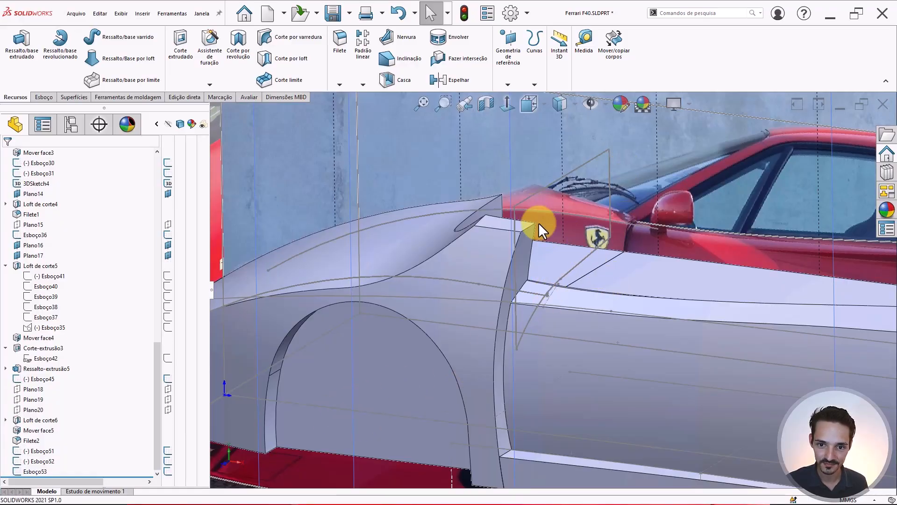
scroll(658, 366, "down", 5)
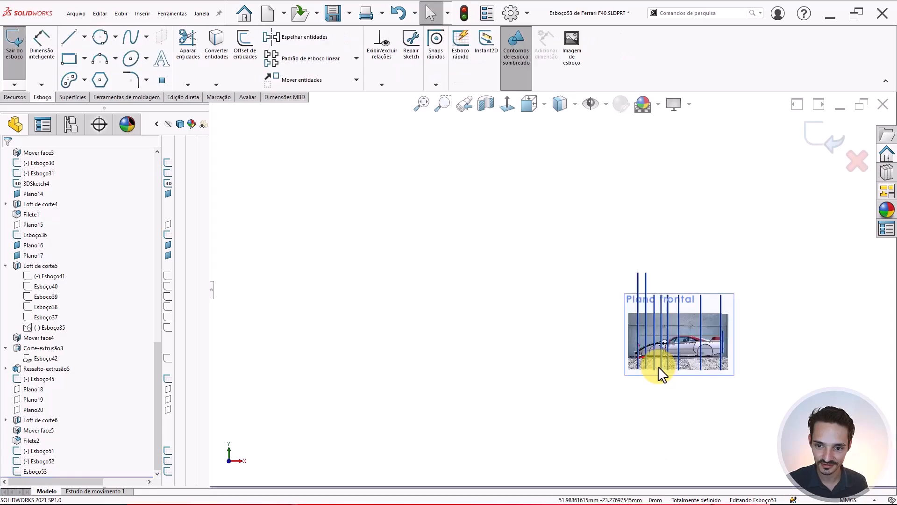
left_click(851, 164)
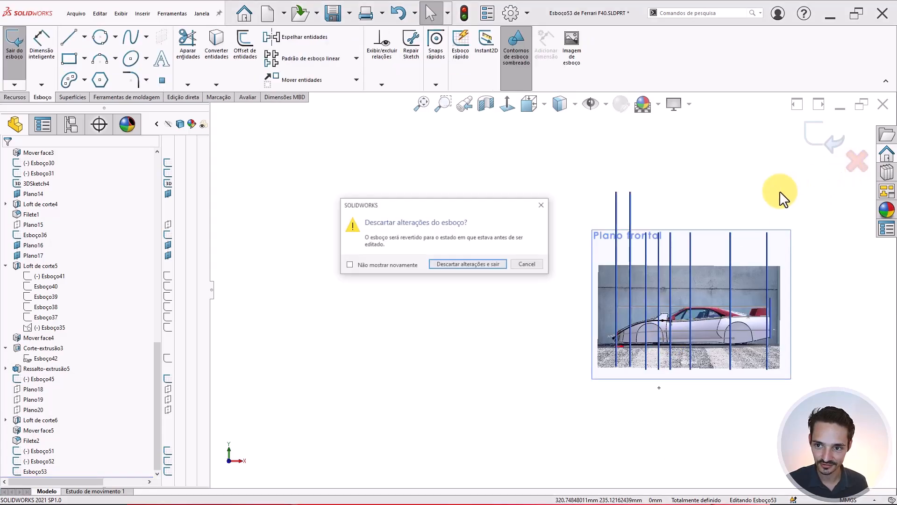
left_click(520, 260)
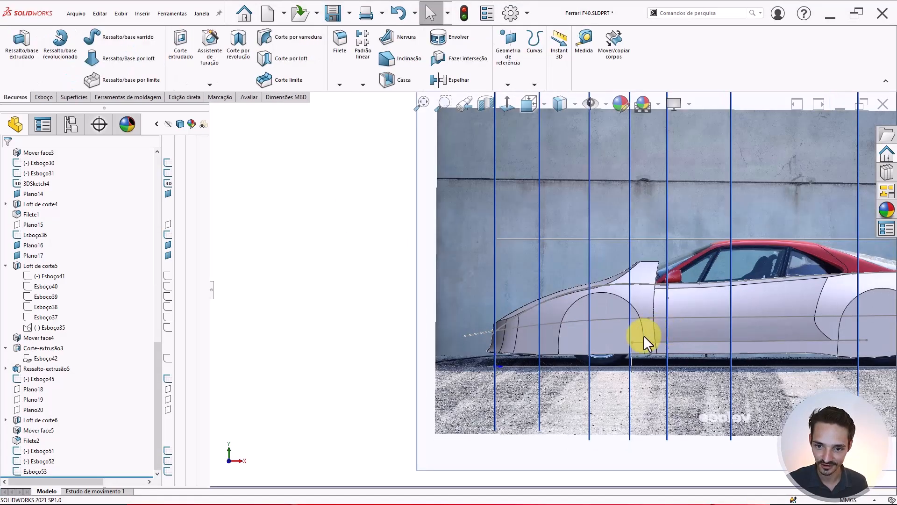
mouse_move(643, 335)
middle_mouse_down()
mouse_move(615, 366)
mouse_move(629, 301)
mouse_move(531, 229)
mouse_move(527, 241)
mouse_move(545, 206)
mouse_move(546, 235)
middle_mouse_up()
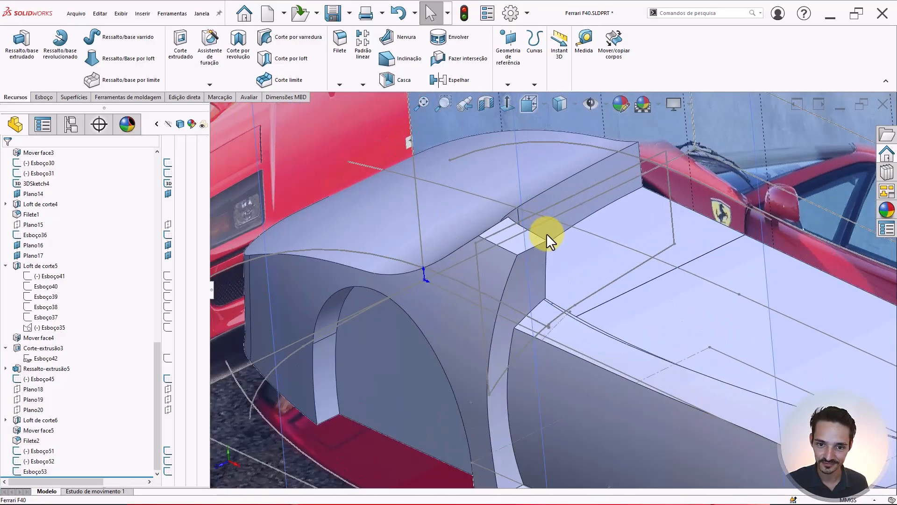
- Restart the Corte por varredura and remove Esboço51 from the profile field
left_click(281, 37)
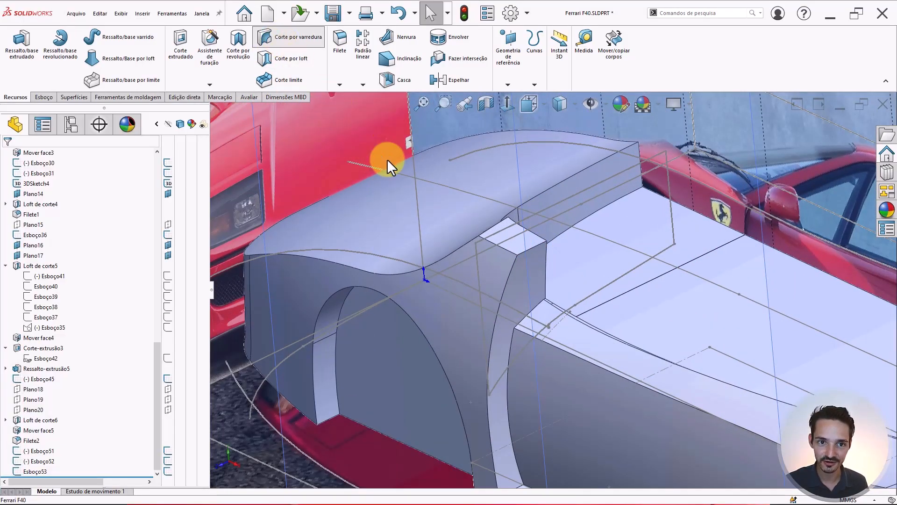
left_click(43, 210)
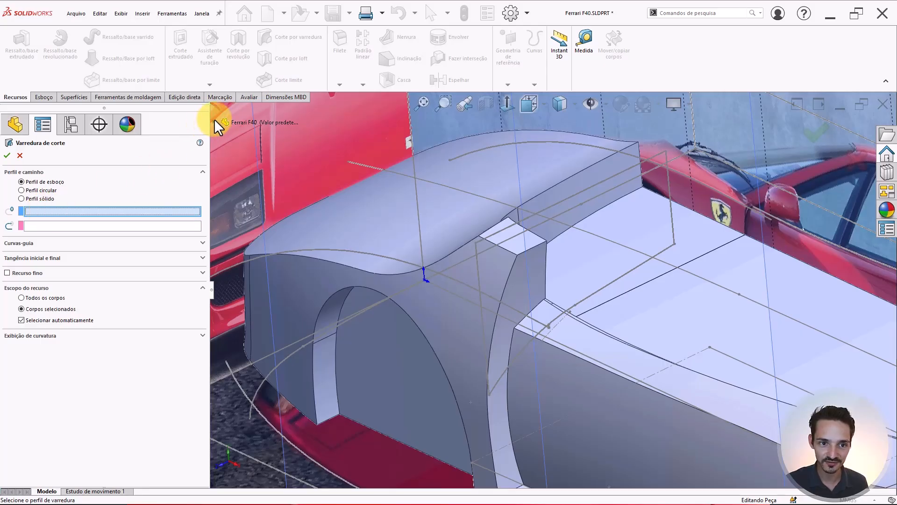
key("Escape")
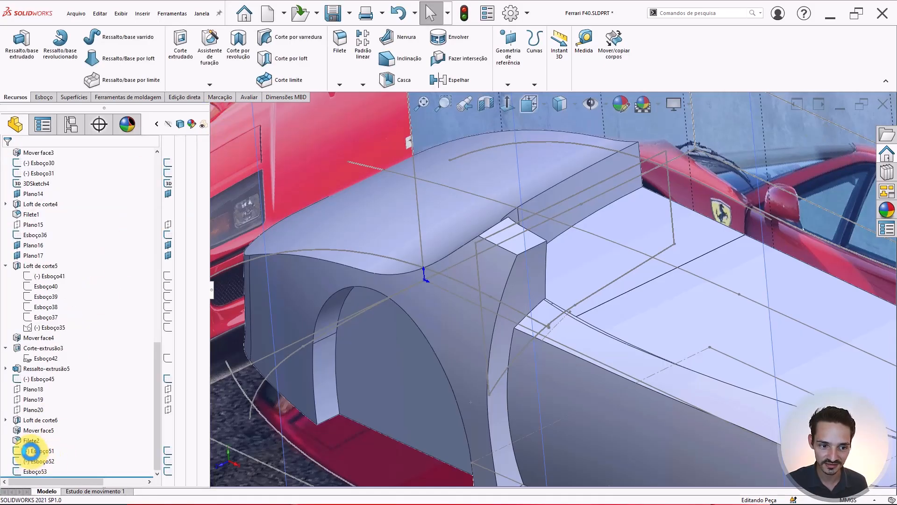
left_click(30, 450)
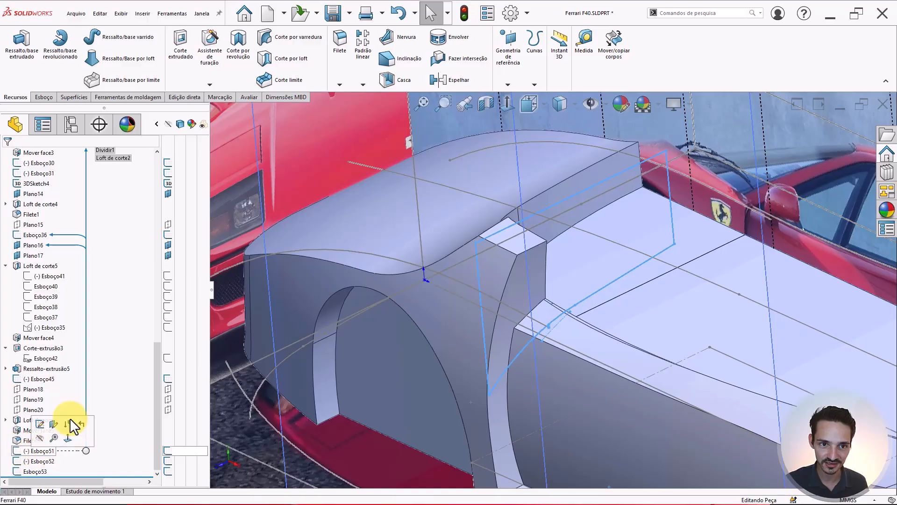
left_click(289, 39)
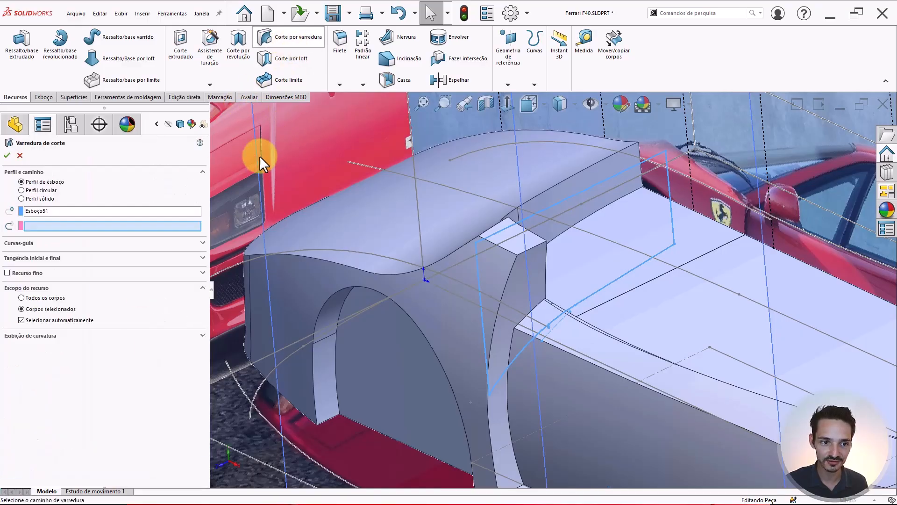
left_click(46, 212)
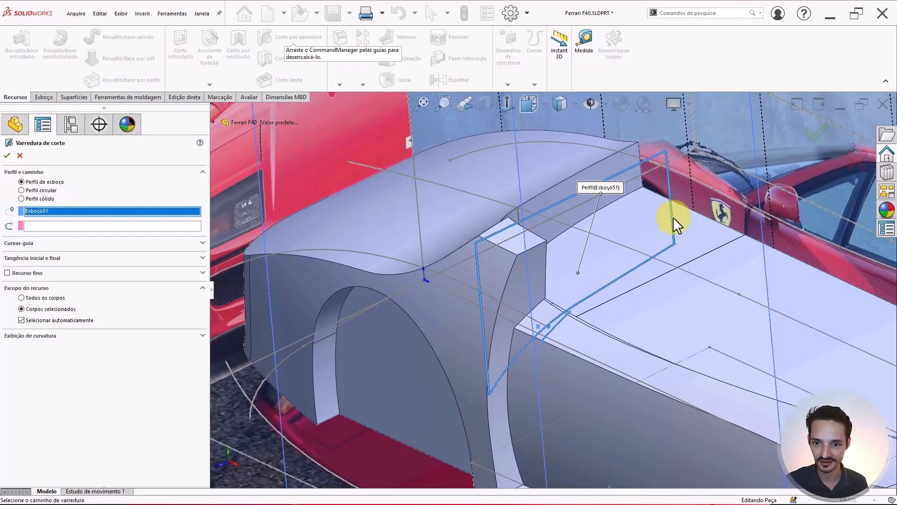
scroll(537, 294, "down", 8)
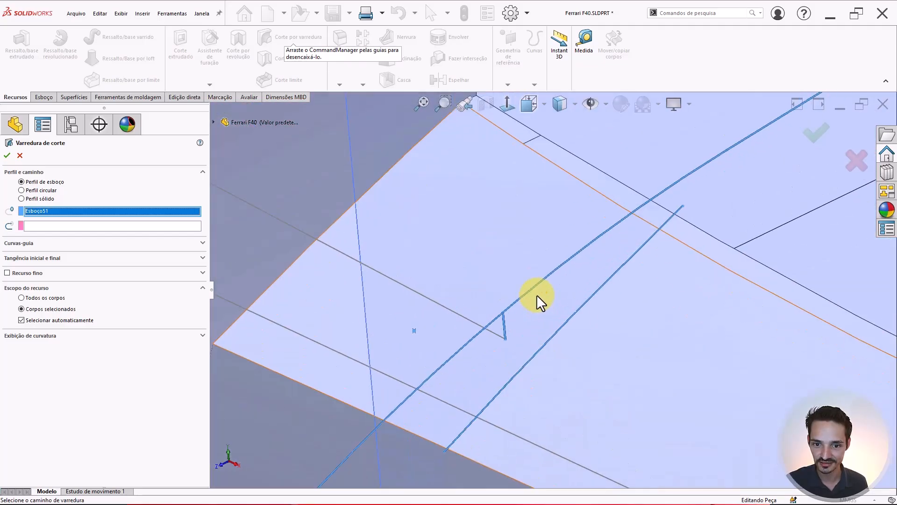
scroll(498, 329, "up", 5)
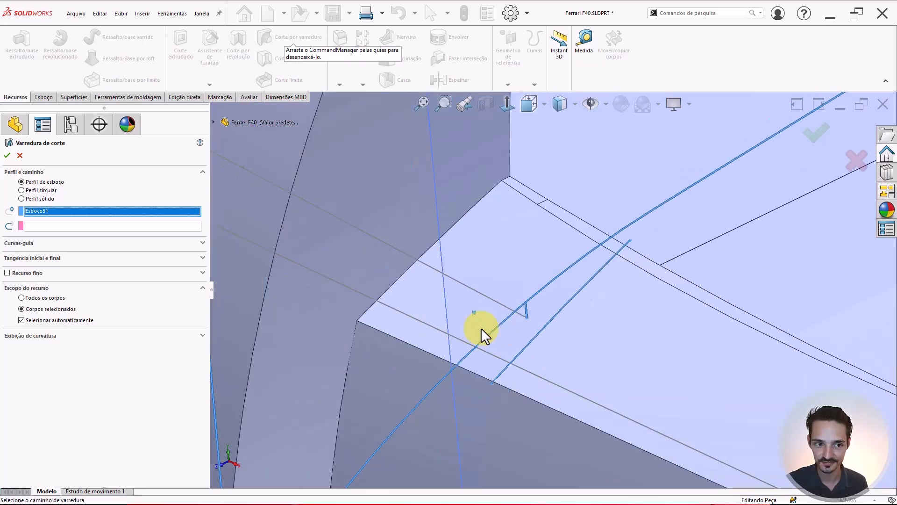
key("Delete")
right_click(65, 208)
left_click(57, 210)
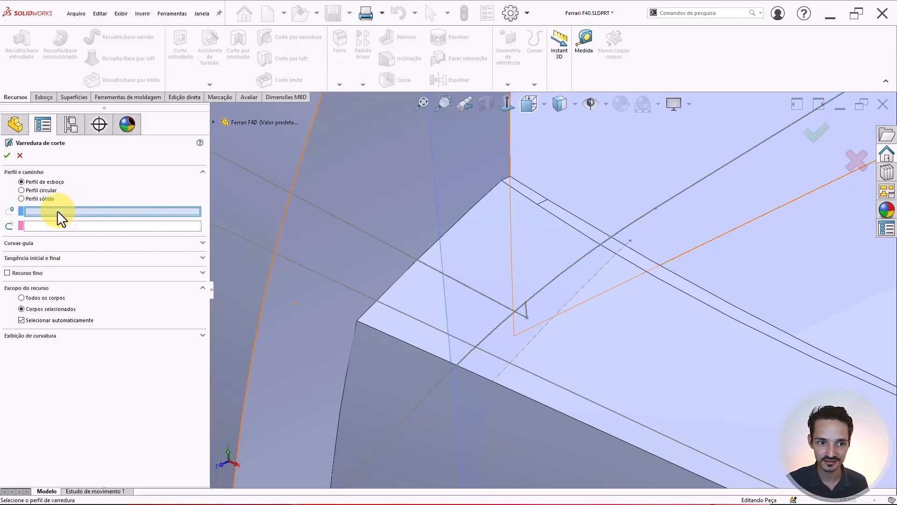
scroll(440, 261, "up", 4)
scroll(516, 240, "up", 5)
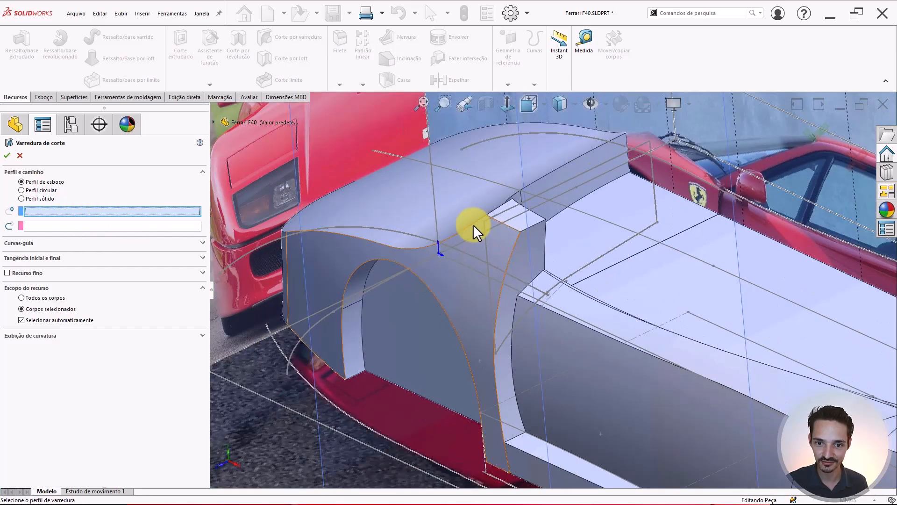
- Pick the closed loop on the model as the sweep profile
left_click(486, 246)
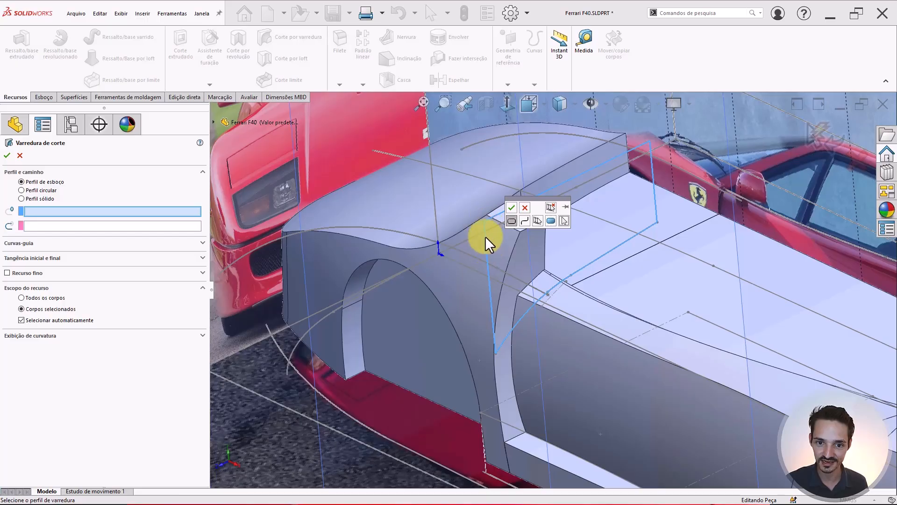
left_click(511, 208)
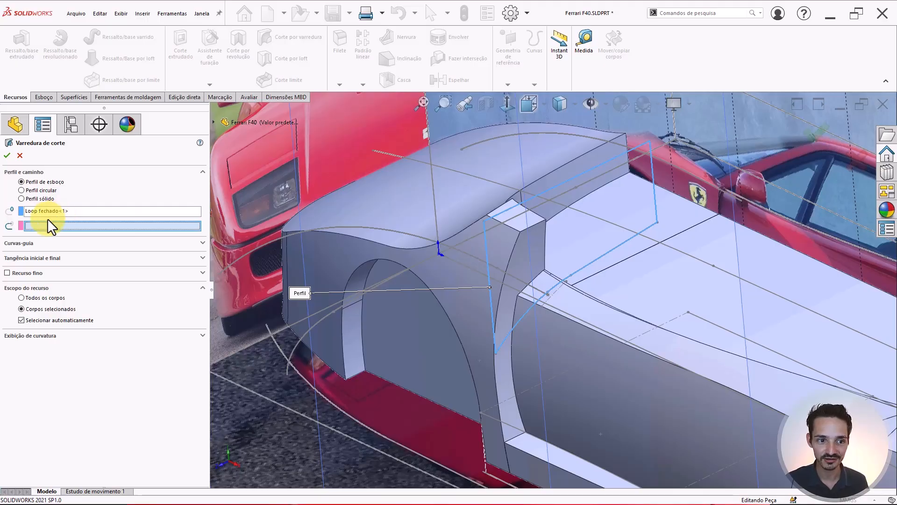
scroll(657, 157, "down", 1)
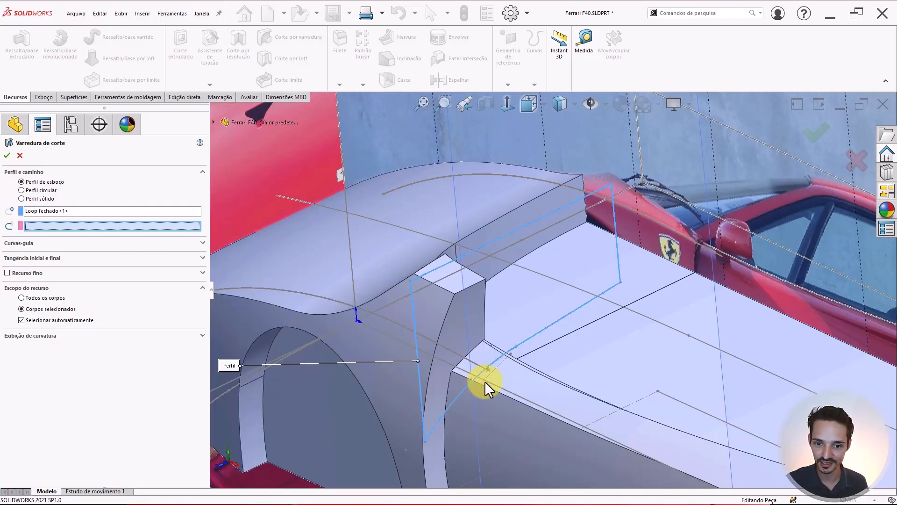
scroll(491, 368, "down", 6)
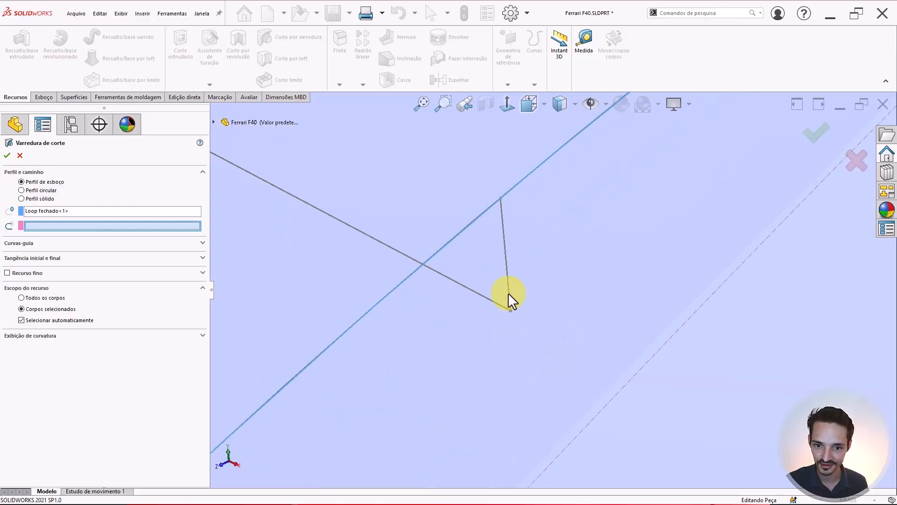
scroll(502, 271, "up", 6)
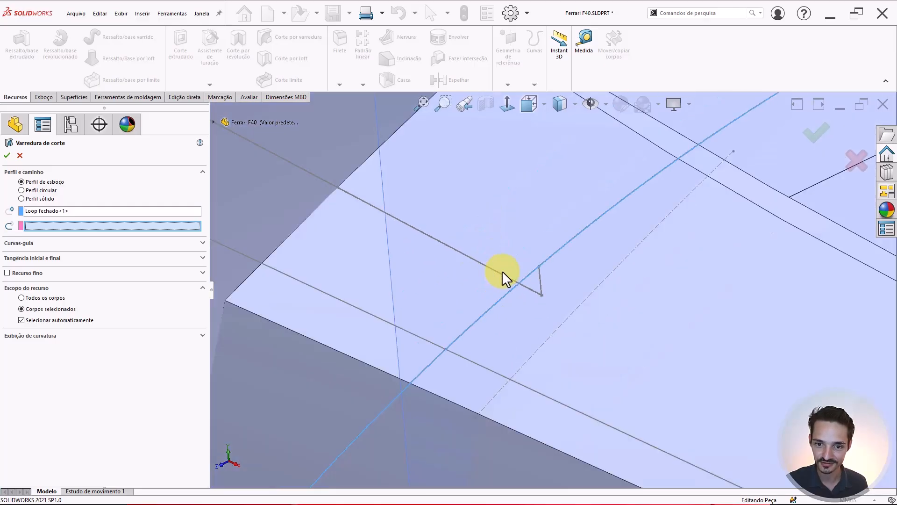
scroll(709, 203, "up", 5)
scroll(634, 239, "down", 3)
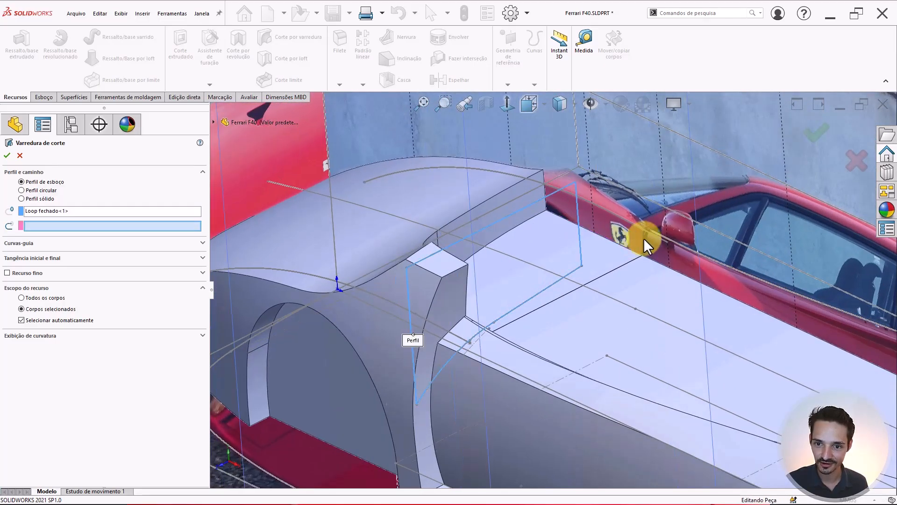
mouse_move(666, 245)
middle_mouse_down()
mouse_move(691, 248)
mouse_move(714, 232)
mouse_move(701, 261)
mouse_move(679, 266)
mouse_move(674, 225)
middle_mouse_up()
scroll(674, 226, "down", 3)
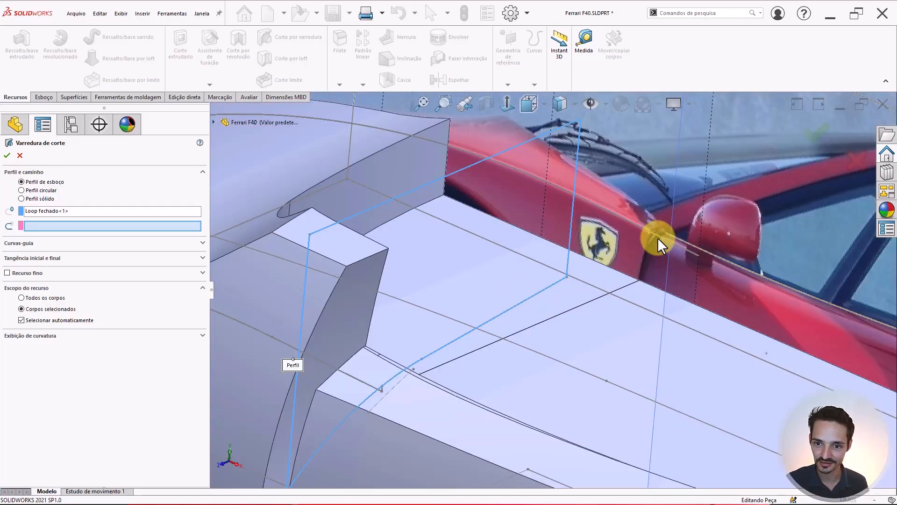
- Set Esboço52 as the path, cut only the car body, and accept Varredura de corte4
left_click(658, 236)
scroll(571, 240, "up", 3)
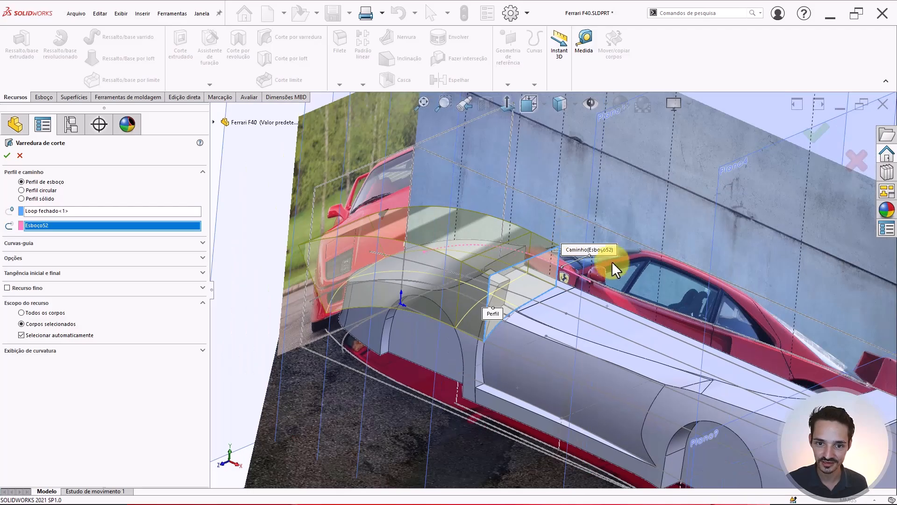
middle_click_drag(392, 250, 494, 230)
scroll(643, 243, "up", 5)
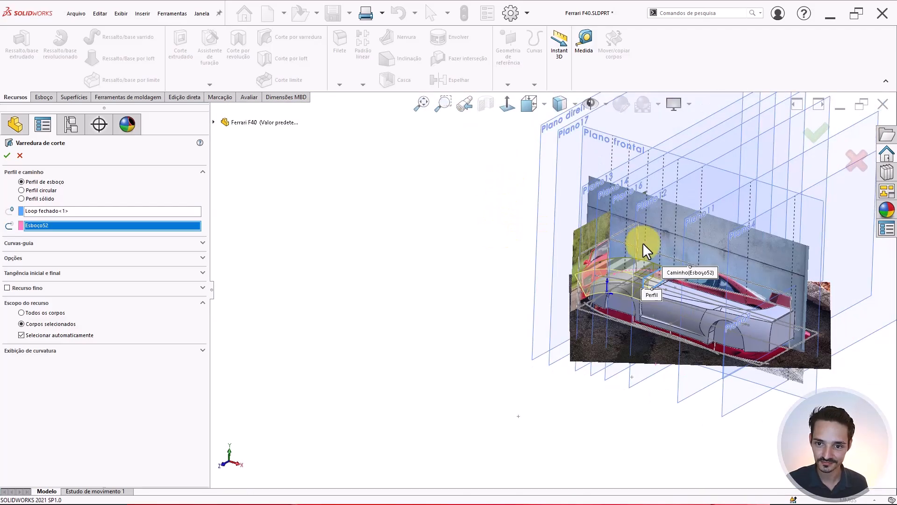
scroll(629, 290, "down", 5)
mouse_move(630, 287)
middle_mouse_down()
mouse_move(631, 231)
mouse_move(651, 250)
mouse_move(622, 280)
middle_mouse_up()
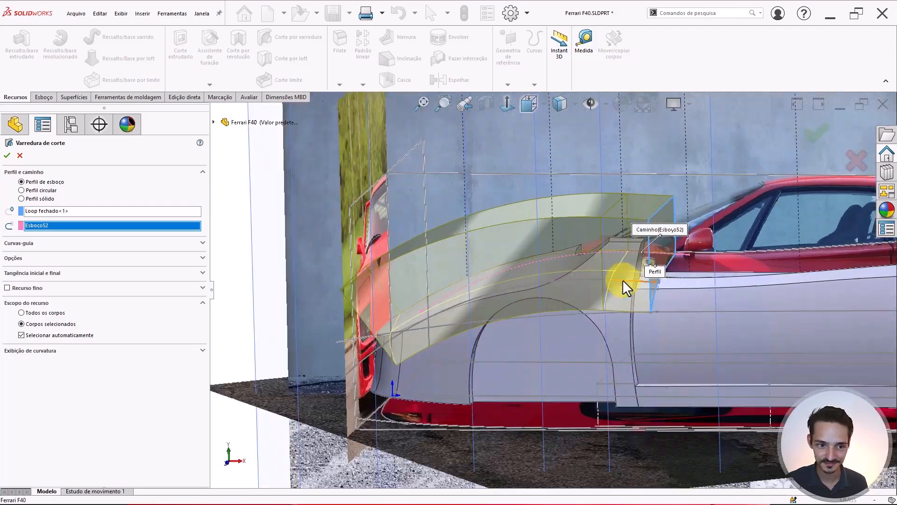
left_click(35, 336)
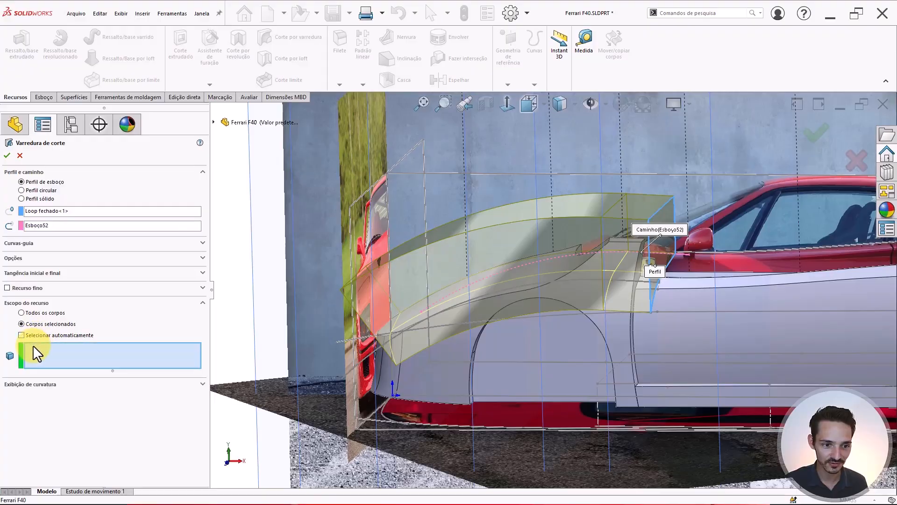
left_click(599, 302)
right_click(446, 312)
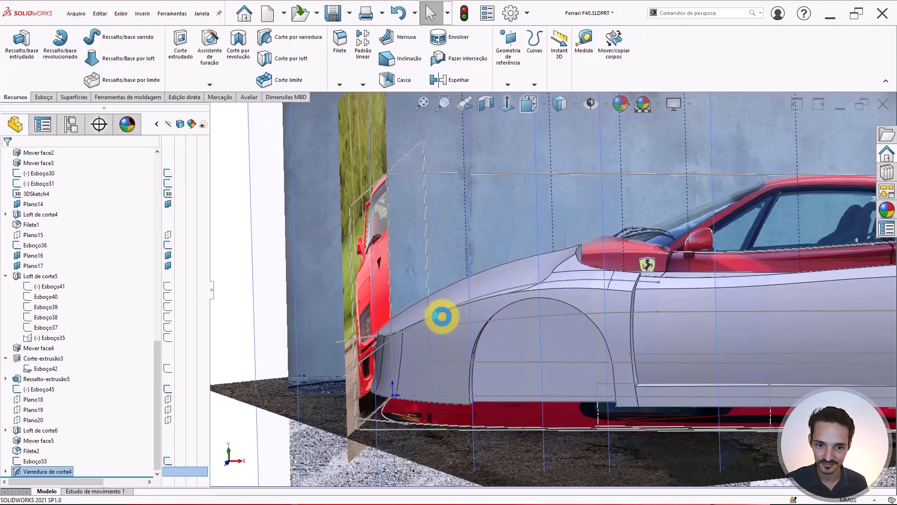
- Round the fender-to-door edge with a 25 mm fillet, then orbit to a near side view
middle_click_drag(442, 316, 357, 380)
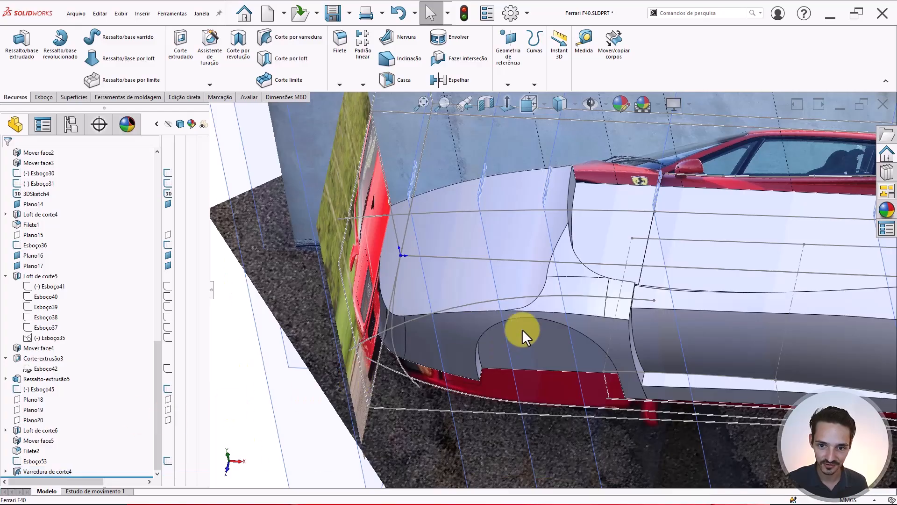
scroll(495, 330, "up", 3)
right_click_drag(310, 379, 328, 366)
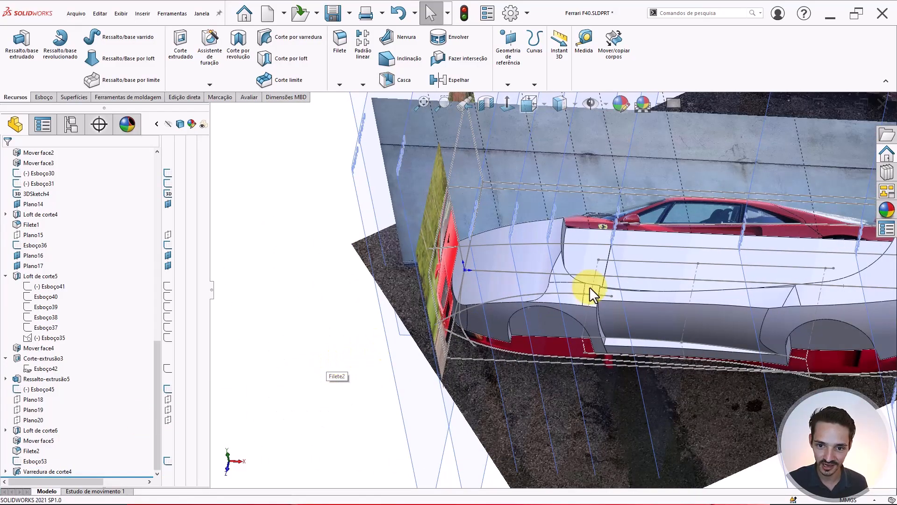
scroll(560, 271, "down", 3)
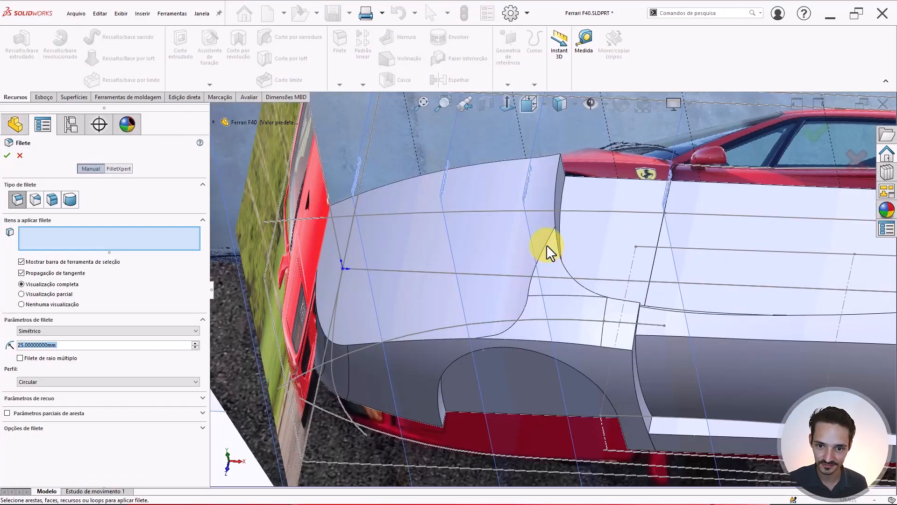
left_click(545, 242)
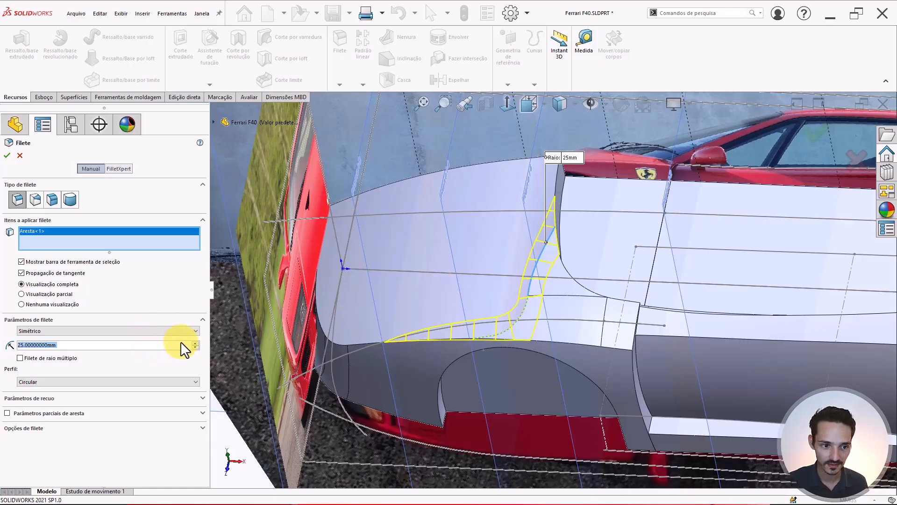
key("Return")
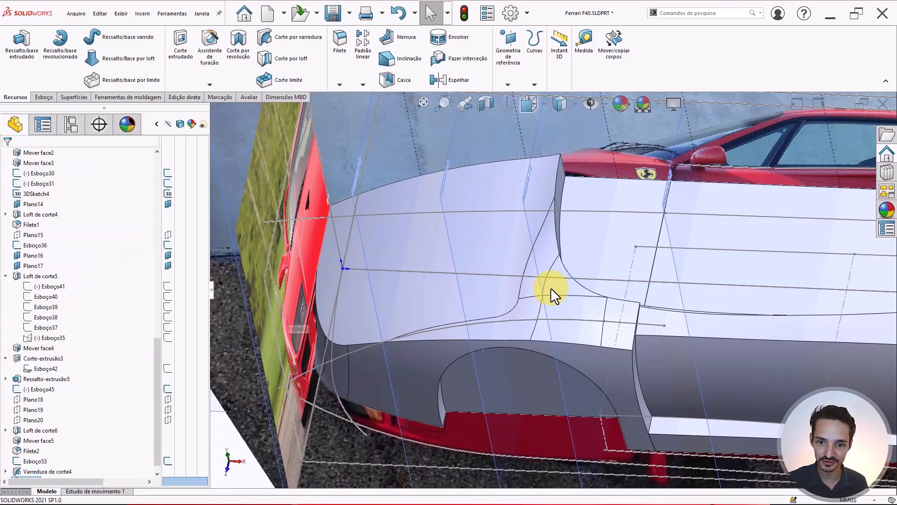
scroll(551, 287, "up", 3)
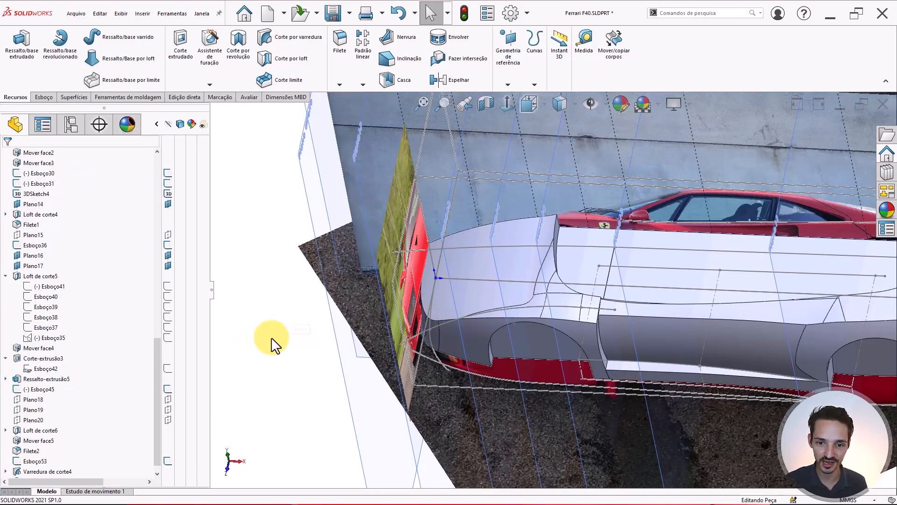
middle_click_drag(517, 340, 547, 263)
- Hide all planes, sketches and photos, then inspect the front corner and hood fillet Filete4
left_click(590, 103)
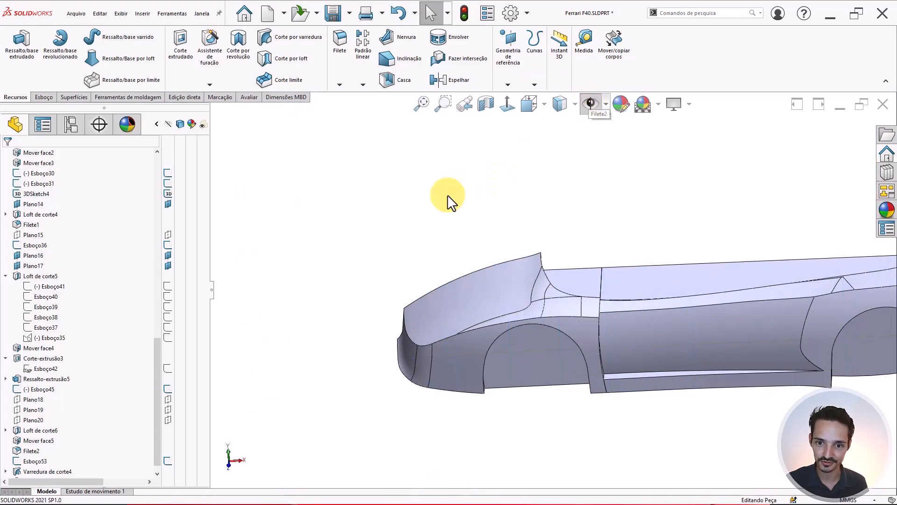
middle_click_drag(531, 318, 432, 364)
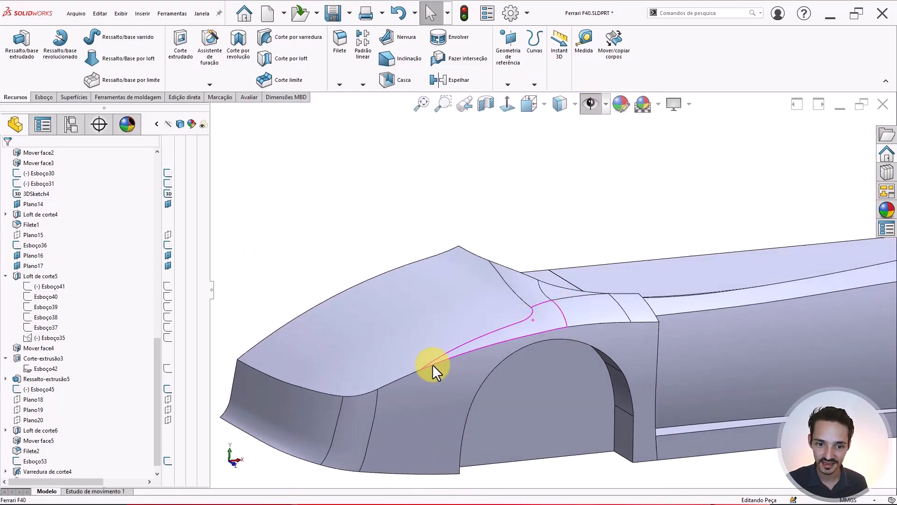
left_click(356, 416)
left_click(540, 303)
mouse_move(539, 303)
middle_mouse_down()
mouse_move(532, 289)
mouse_move(537, 240)
mouse_move(544, 295)
middle_mouse_up()
scroll(540, 302, "down", 4)
scroll(496, 329, "up", 4)
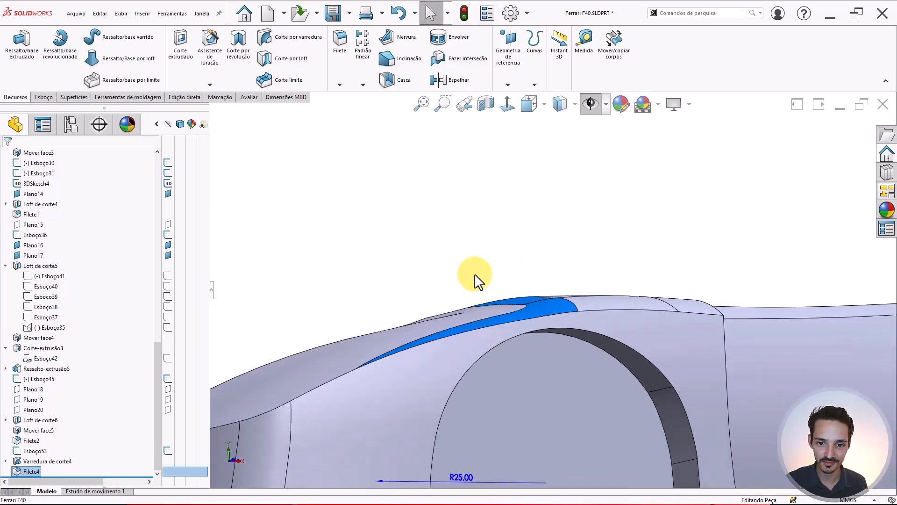
left_click(475, 273)
- Inspect the nose bottom edge, wheel-arch face, Filete2 corner fillet and nose face
middle_click_drag(475, 274, 576, 356)
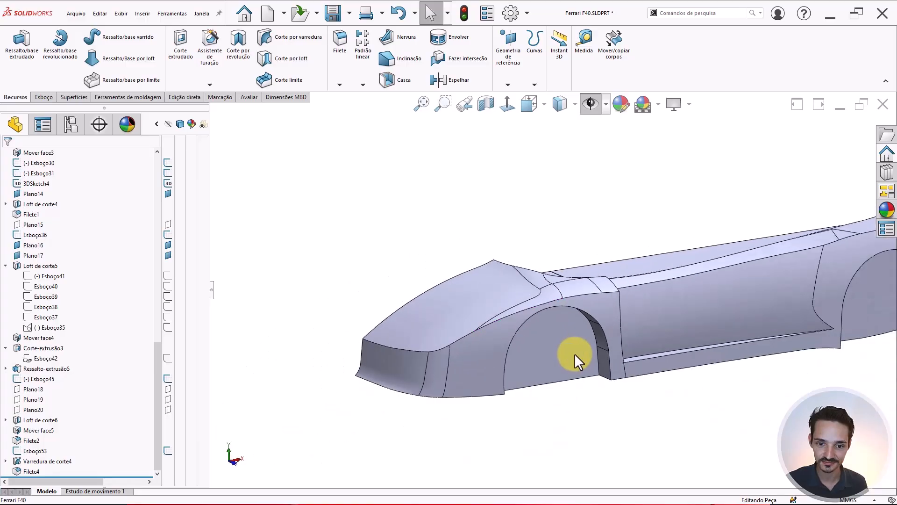
scroll(439, 359, "down", 4)
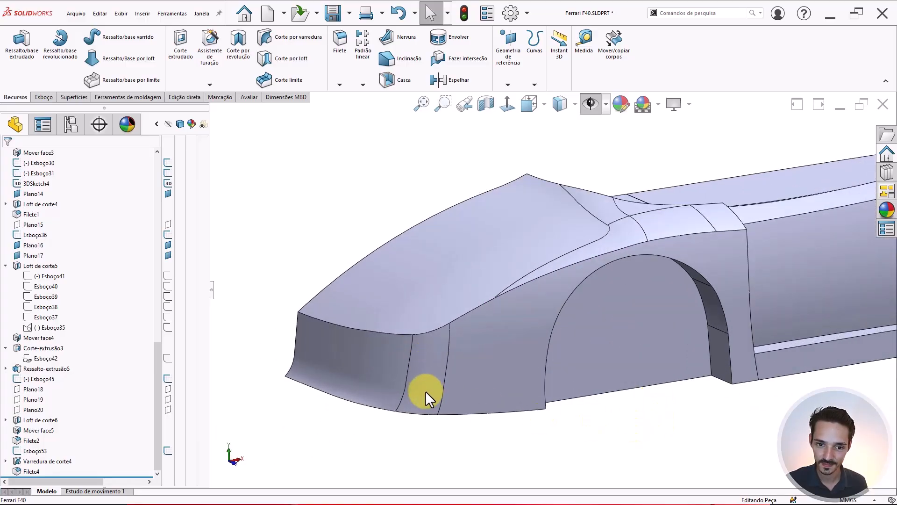
middle_click_drag(426, 390, 326, 393)
left_click(329, 390)
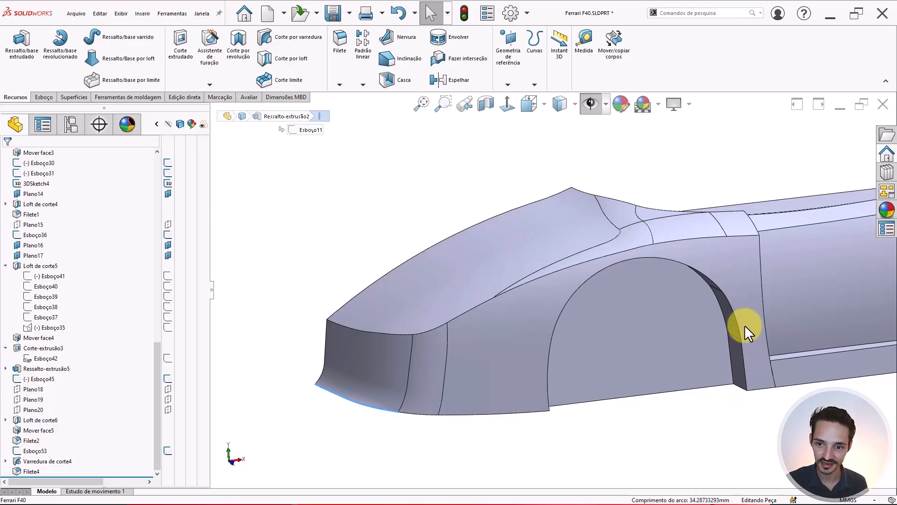
left_click(665, 443)
middle_click_drag(492, 343, 552, 308)
left_click(511, 327)
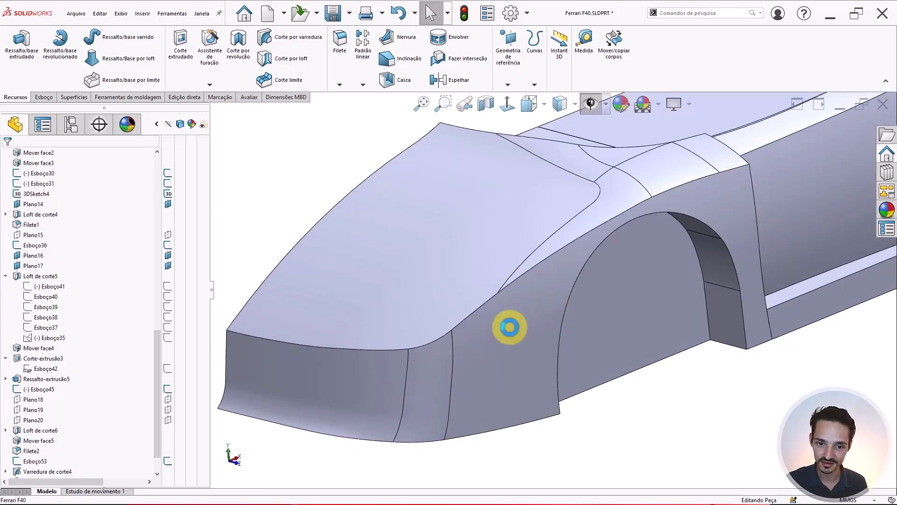
left_click(435, 371)
left_click(349, 377)
- Orbit around the whole body from underside and three-quarter angles, ending side-on
middle_click_drag(349, 376, 653, 273)
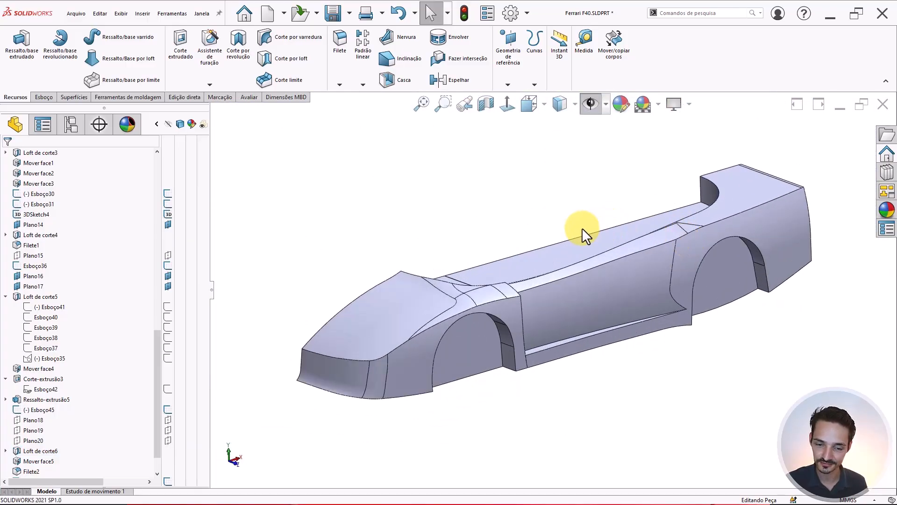
scroll(467, 297, "down", 5)
middle_click_drag(512, 320, 566, 299)
scroll(569, 299, "up", 4)
middle_click_drag(736, 236, 717, 222)
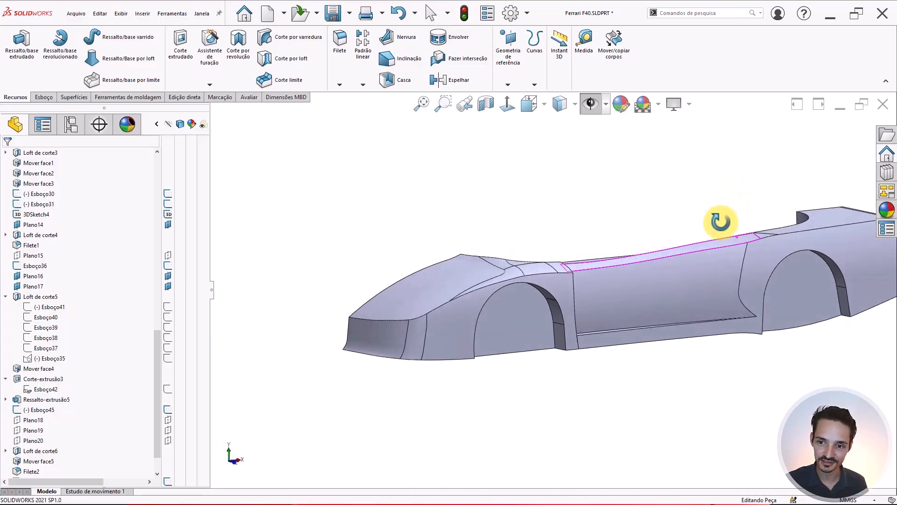
scroll(715, 219, "up", 3)
scroll(602, 264, "down", 3)
middle_click_drag(649, 284, 635, 265)
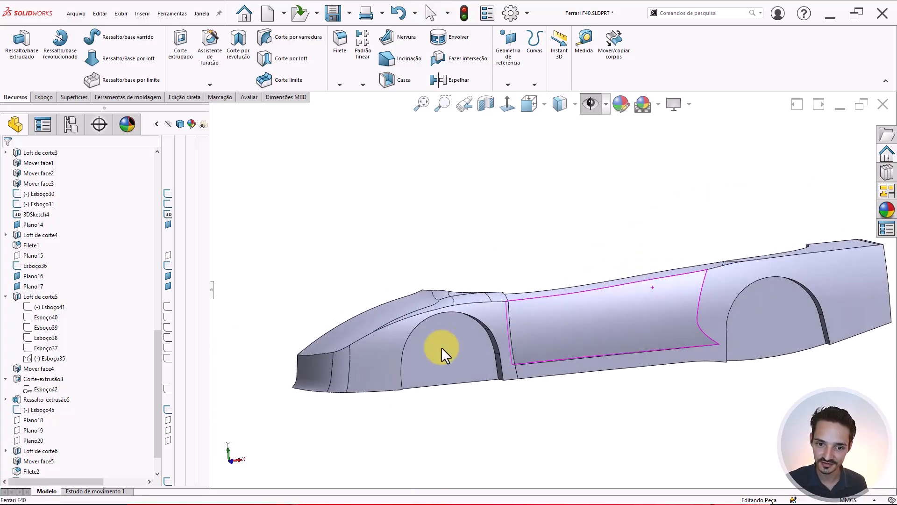
middle_click_drag(462, 352, 447, 218)
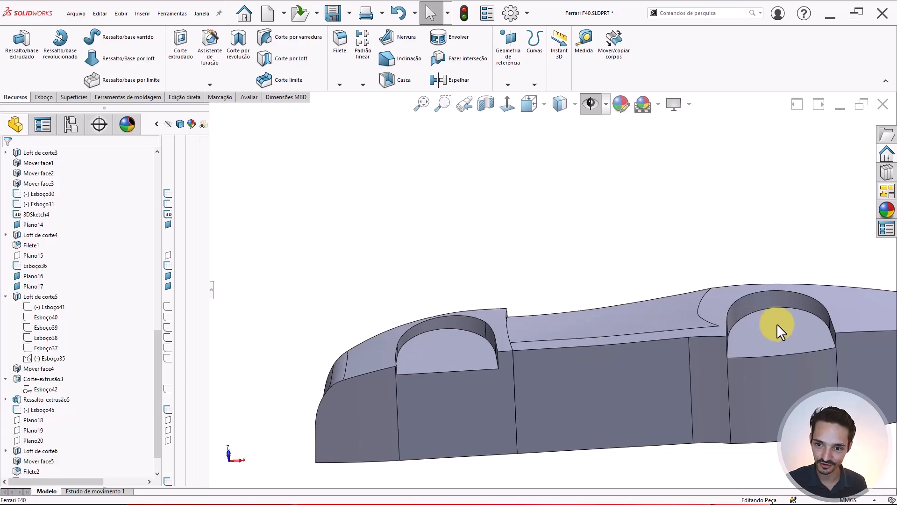
middle_click_drag(778, 327, 774, 246)
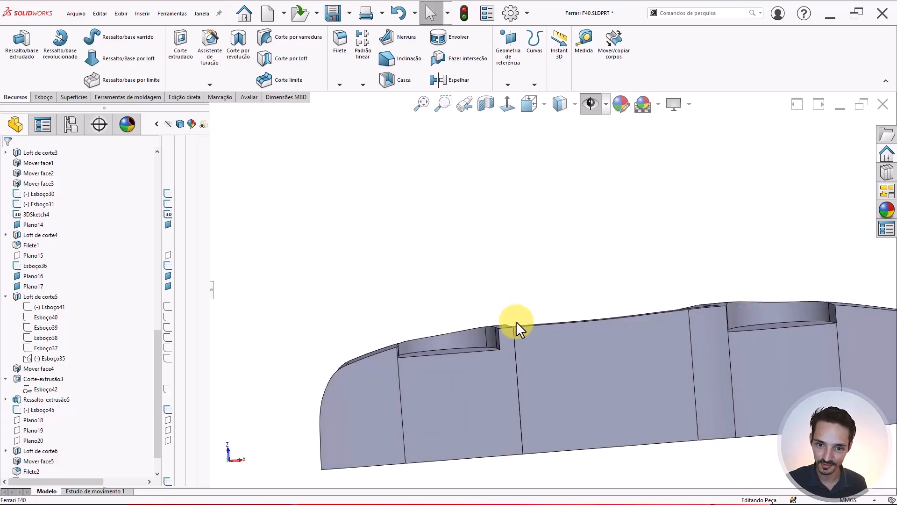
scroll(512, 280, "up", 2)
middle_click_drag(511, 280, 497, 471)
scroll(481, 317, "down", 5)
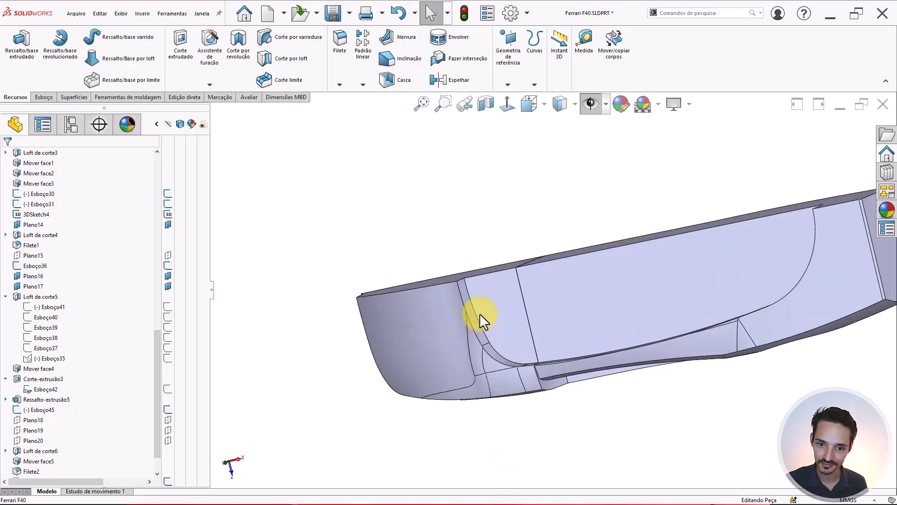
middle_click_drag(516, 370, 846, 308)
middle_click_drag(569, 341, 365, 374)
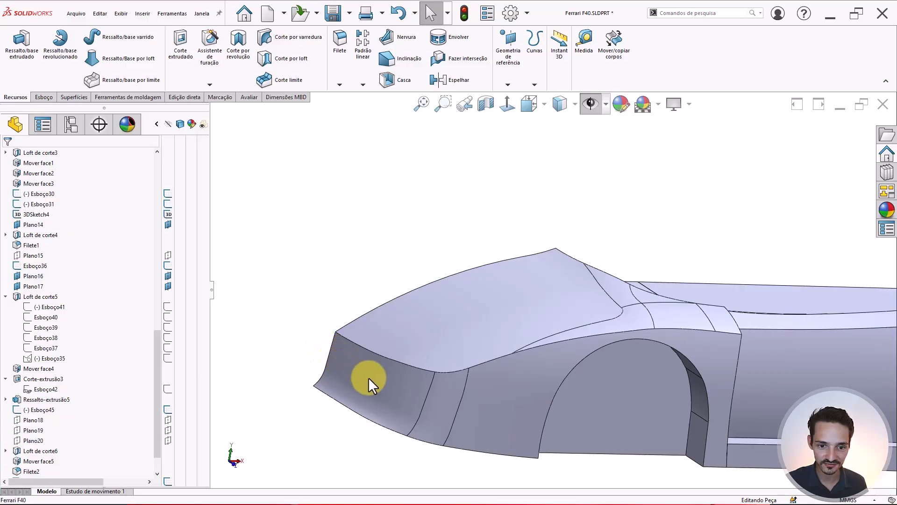
middle_click_drag(332, 340, 607, 133)
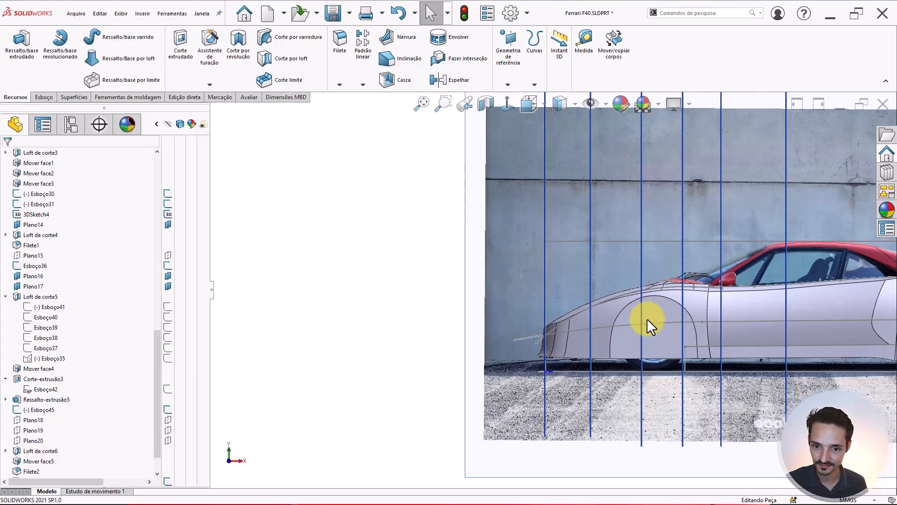
- Compare the front fender against the side reference photo, then hide all planes and pictures
scroll(589, 303, "down", 6)
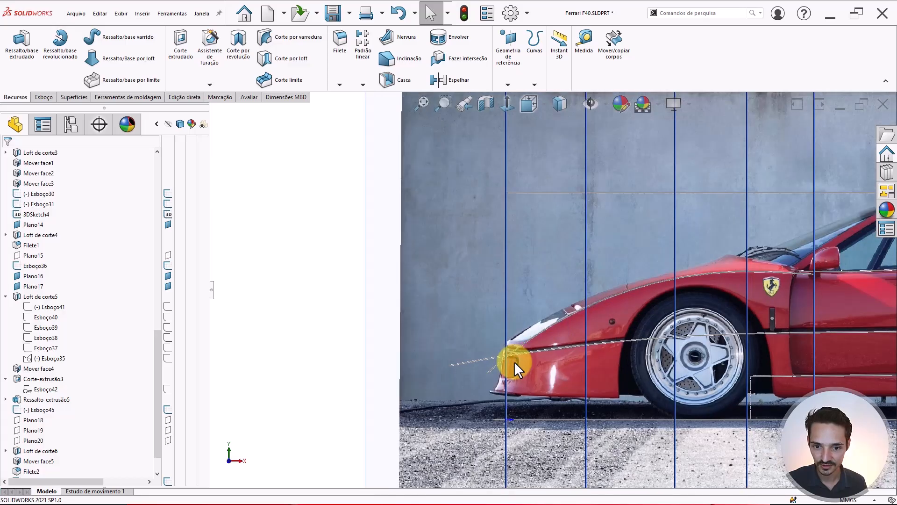
scroll(517, 371, "up", 6)
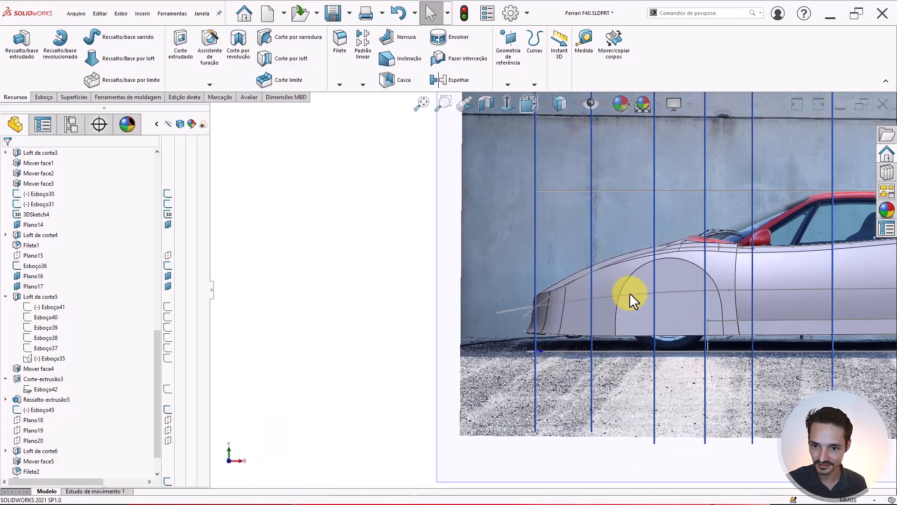
middle_click_drag(630, 293, 645, 346)
scroll(682, 306, "down", 7)
scroll(659, 320, "up", 8)
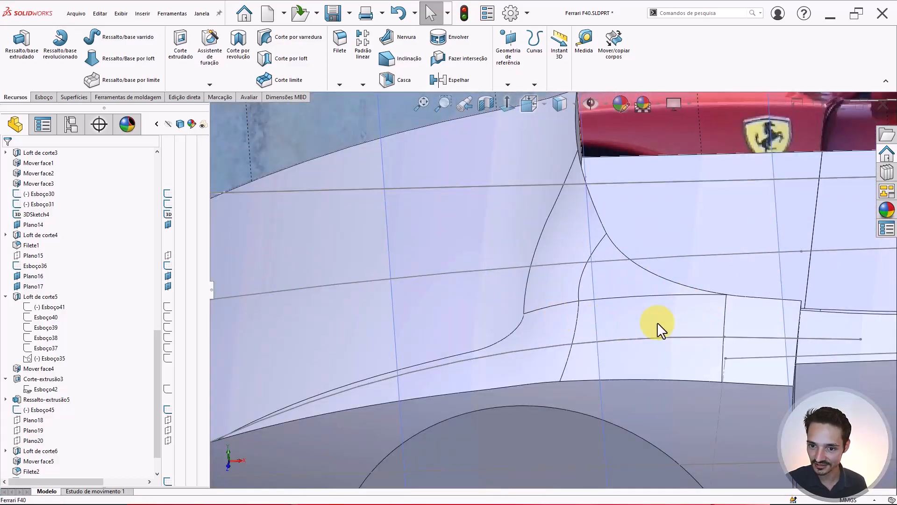
middle_click_drag(598, 331, 667, 278)
scroll(687, 243, "up", 4)
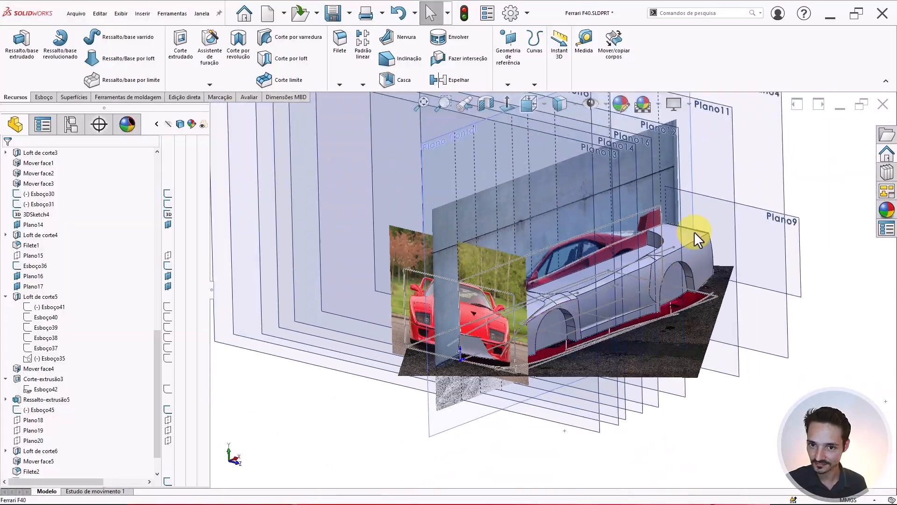
scroll(713, 214, "down", 1)
scroll(715, 213, "up", 2)
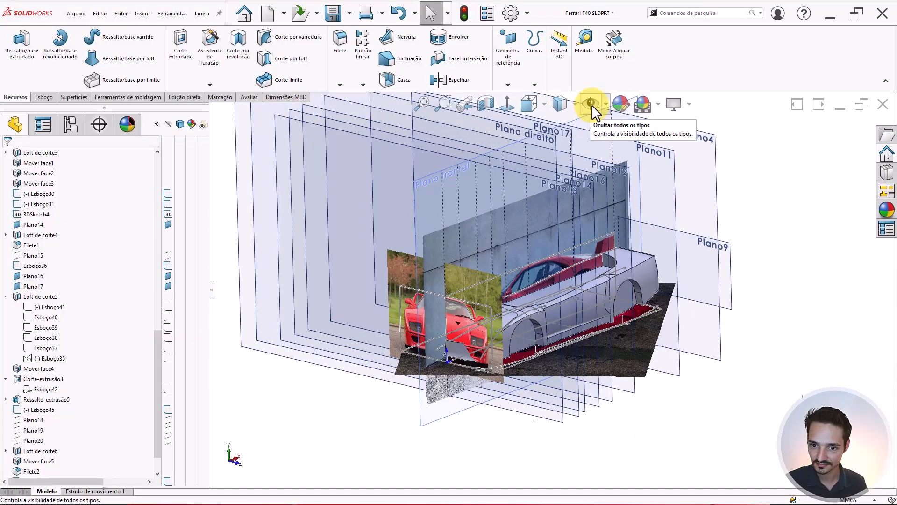
scroll(575, 246, "down", 4)
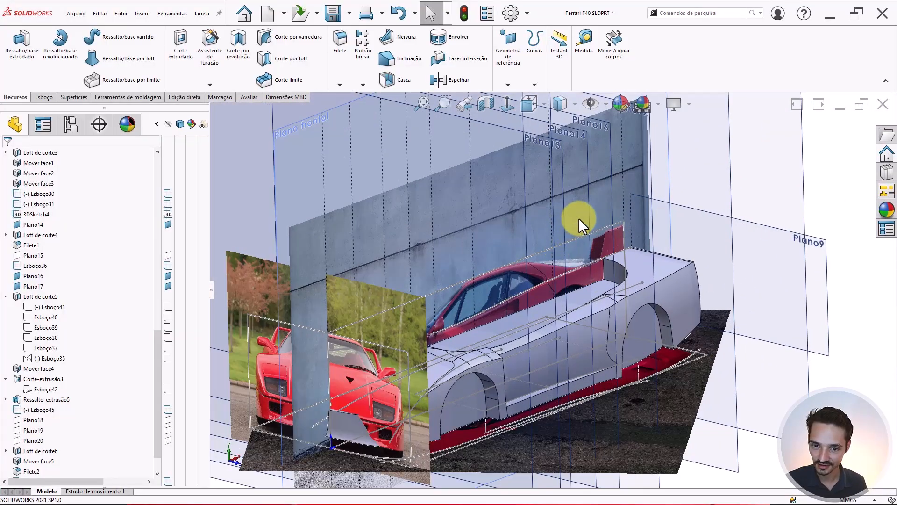
middle_click_drag(581, 220, 559, 214)
scroll(454, 303, "up", 3)
scroll(450, 306, "down", 3)
middle_click_drag(538, 290, 432, 268)
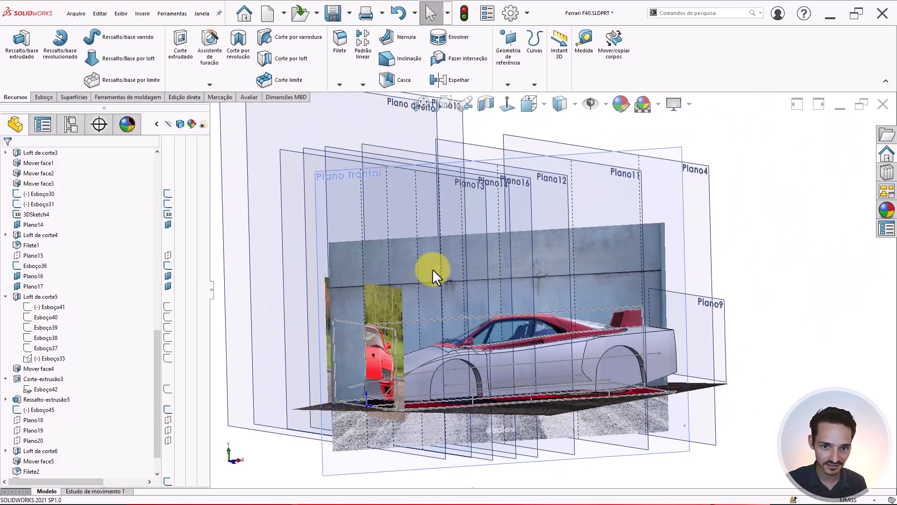
left_click(591, 103)
- Make the Mover face2 and Ressalto-extrusão5 bodies visible from the Solid Bodies list
scroll(119, 252, "up", 10)
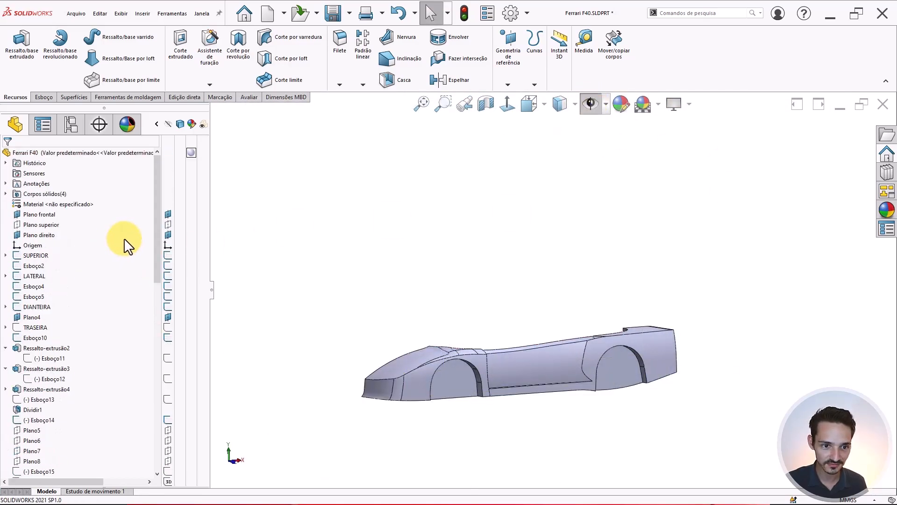
left_click(6, 194)
left_click(5, 193)
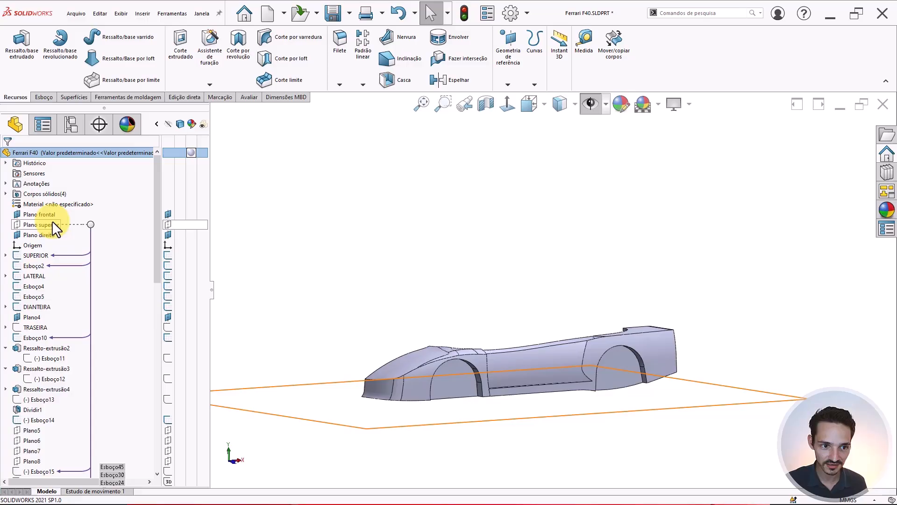
left_click(6, 193)
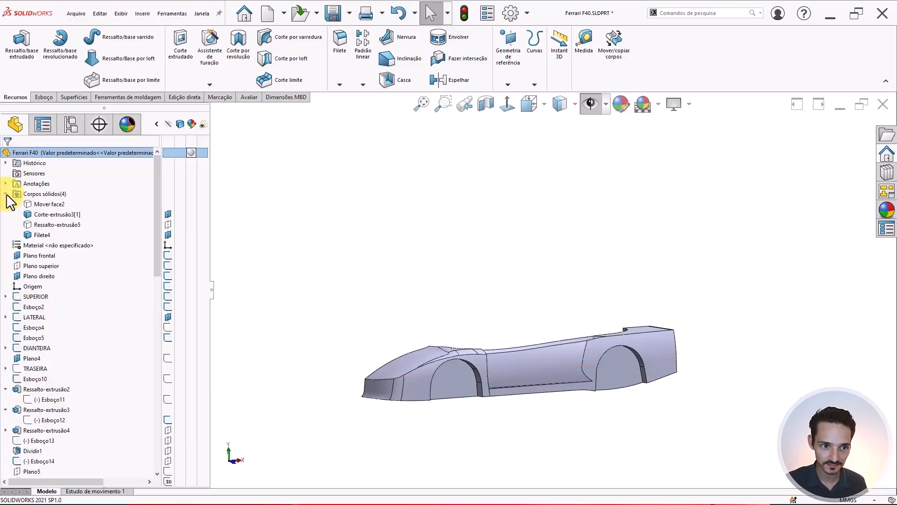
left_click(41, 204)
left_click(49, 191)
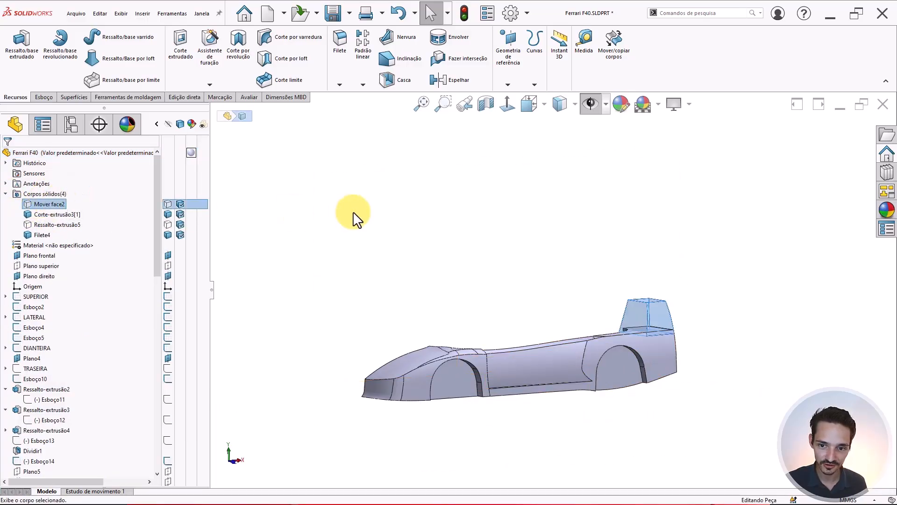
scroll(588, 355, "down", 3)
middle_click_drag(627, 346, 639, 360)
scroll(639, 360, "down", 2)
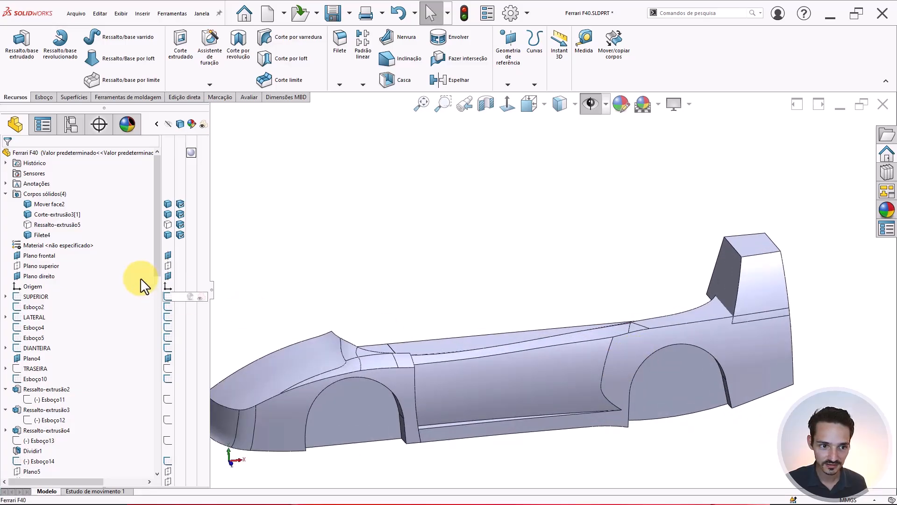
left_click(71, 225)
left_click(76, 216)
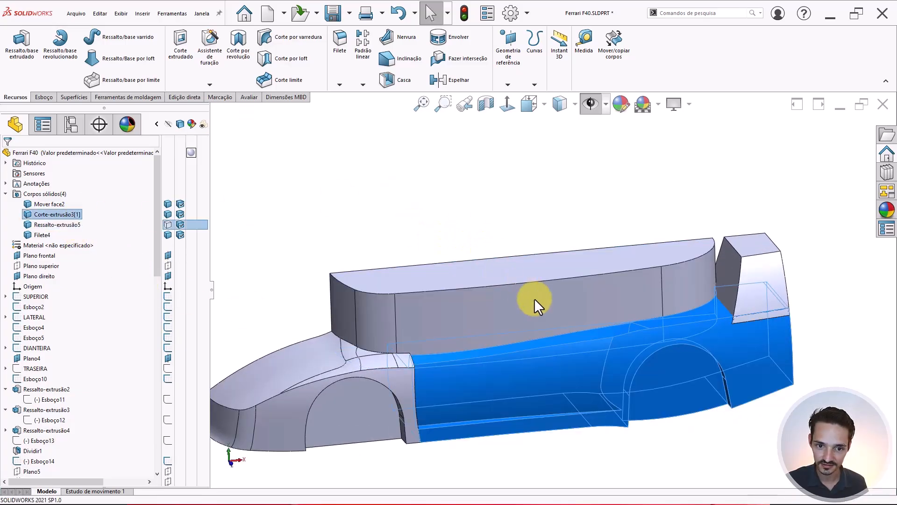
- Orbit around the car to inspect the wheel arches and side panels
scroll(535, 301, "up", 3)
scroll(555, 333, "down", 1)
middle_click_drag(555, 332, 563, 292)
scroll(591, 321, "down", 3)
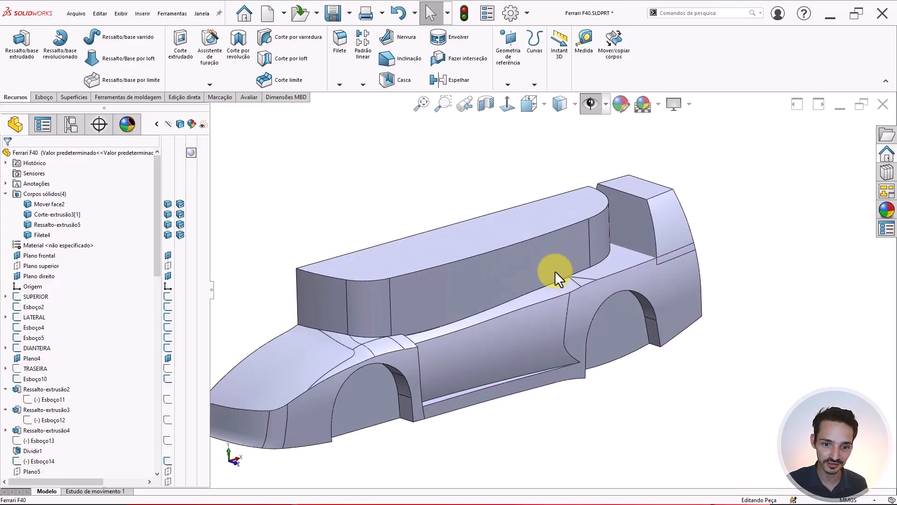
middle_click_drag(557, 274, 455, 329)
scroll(455, 329, "up", 3)
scroll(433, 333, "down", 3)
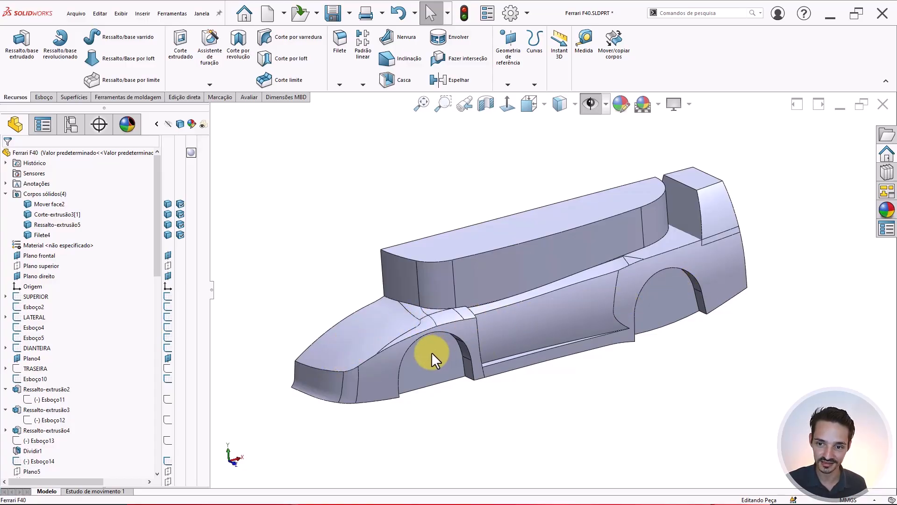
middle_click_drag(691, 317, 657, 296)
middle_click_drag(692, 232, 821, 226)
scroll(729, 238, "down", 4)
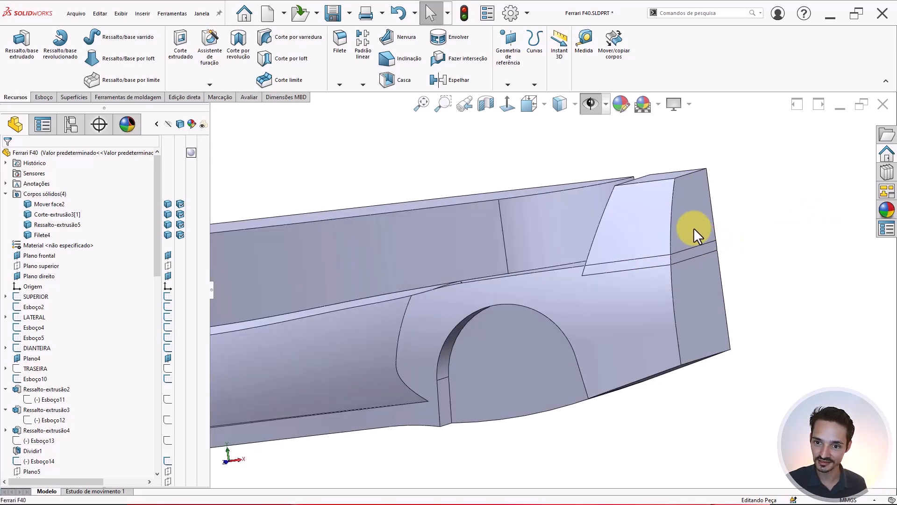
- Snap the model to the Right view (Ctrl+1) and zoom in on the rear
left_click(693, 256)
scroll(692, 277, "up", 5)
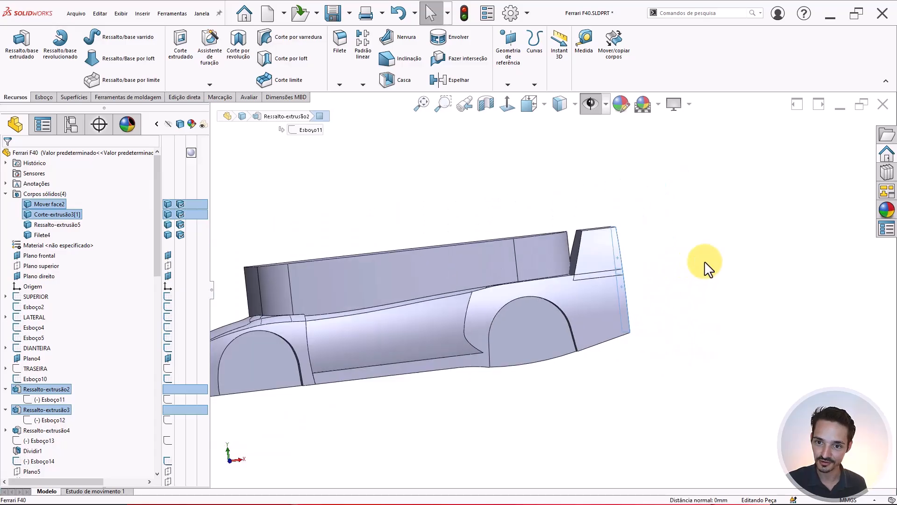
left_click(703, 263)
key("ctrl+1")
scroll(683, 255, "down", 2)
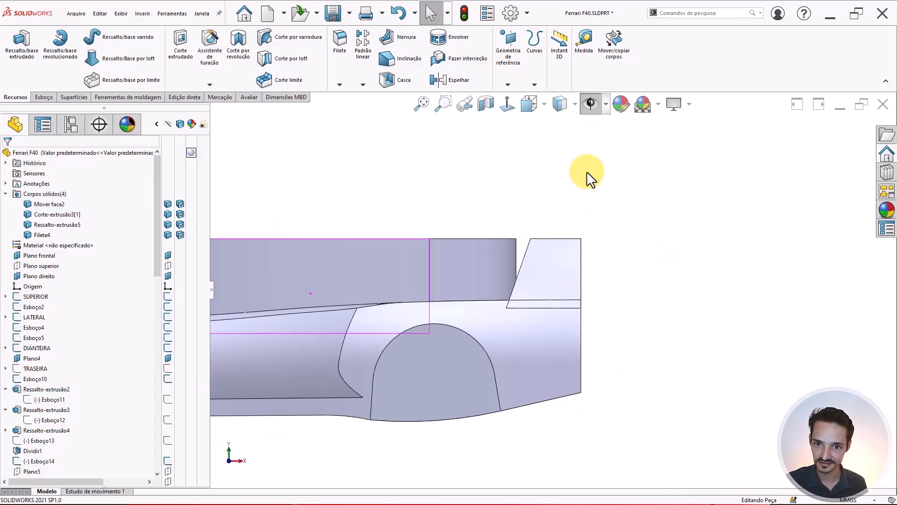
- Show sketches, planes and the photo, preview in Wireframe, then return to Shaded With Edges
left_click(591, 110)
left_click(560, 103)
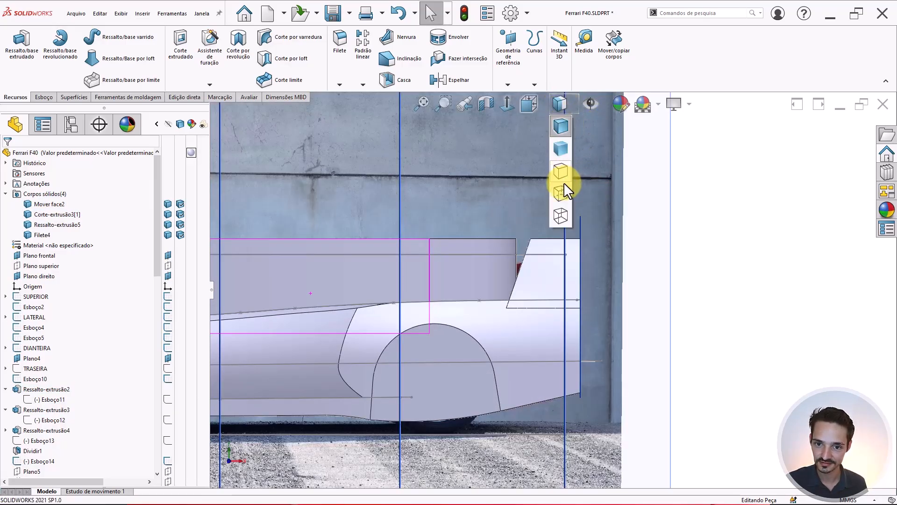
left_click(559, 214)
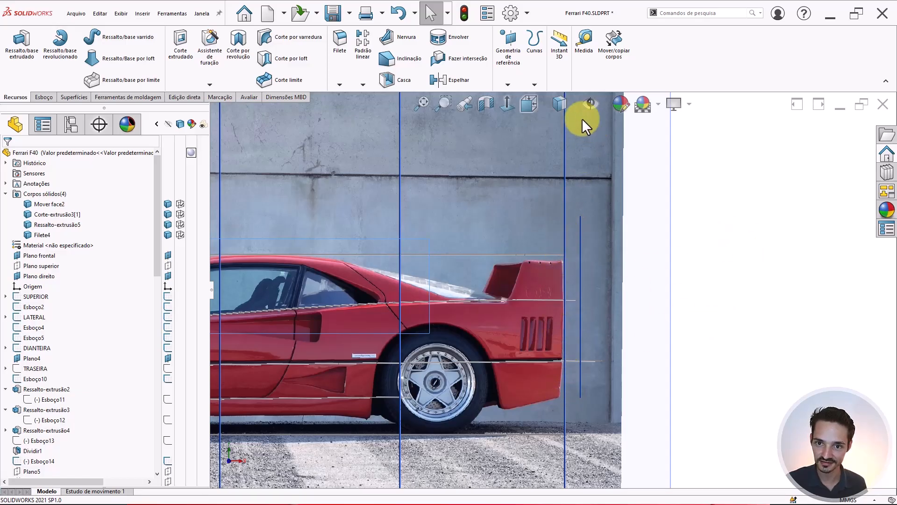
left_click(560, 103)
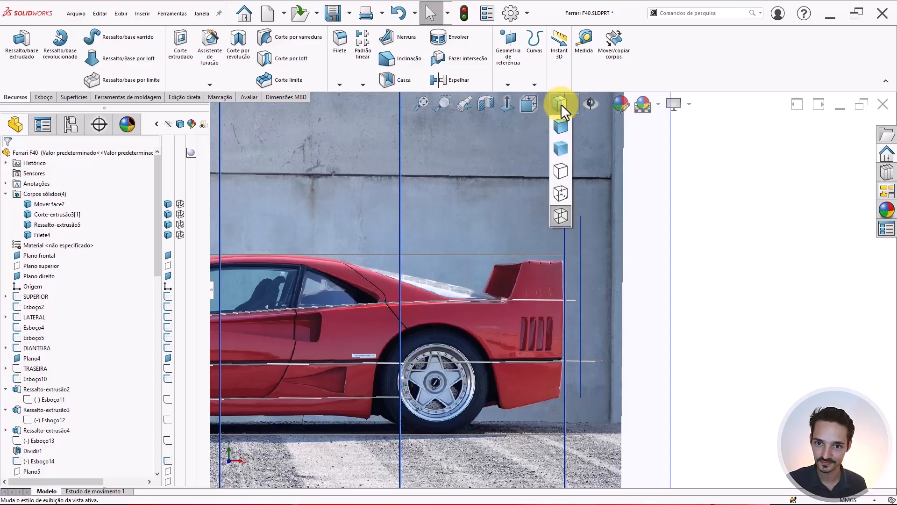
left_click(562, 124)
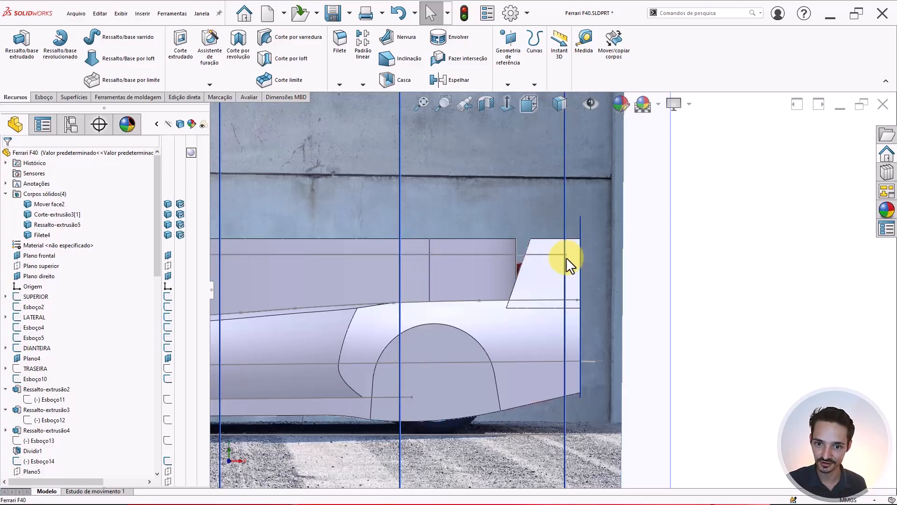
scroll(520, 262, "up", 5)
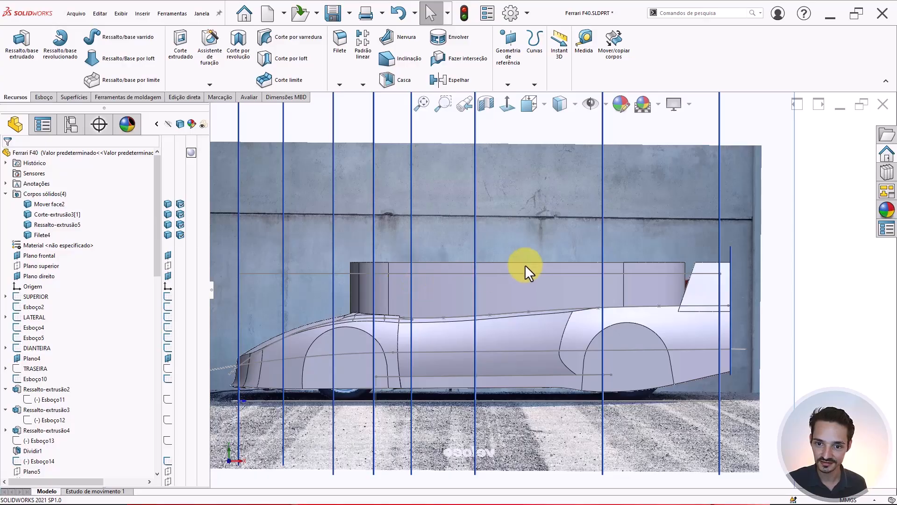
middle_click_drag(525, 266, 567, 294)
scroll(665, 265, "down", 3)
left_click(666, 265)
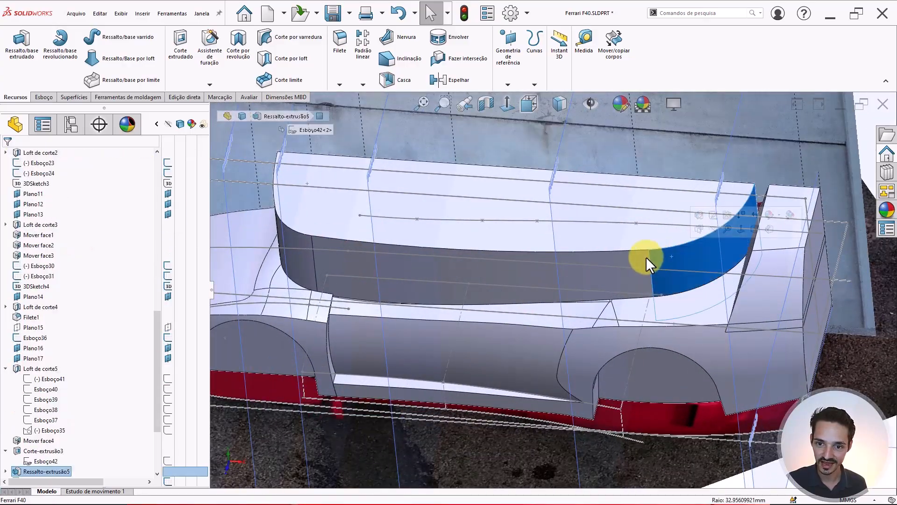
left_click(615, 260)
left_click(308, 258)
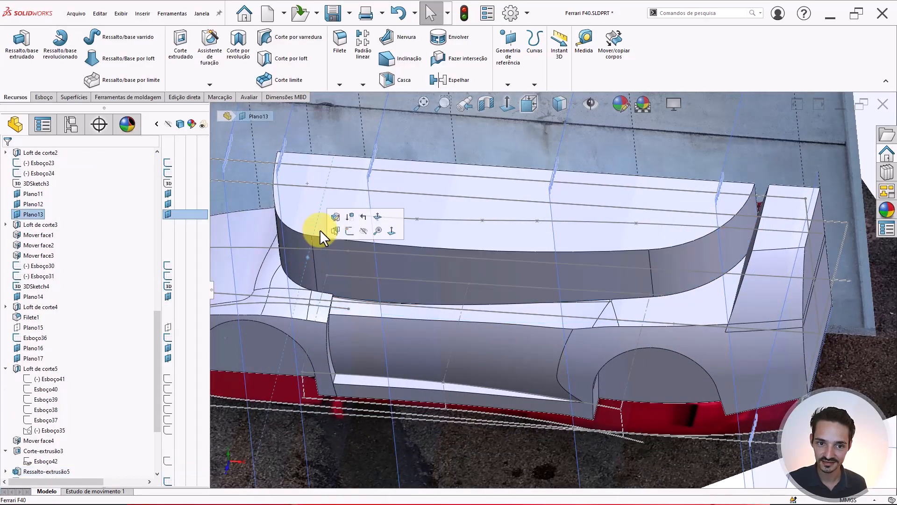
left_click(295, 241)
middle_click_drag(360, 228, 537, 302)
scroll(571, 248, "down", 2)
scroll(532, 300, "up", 3)
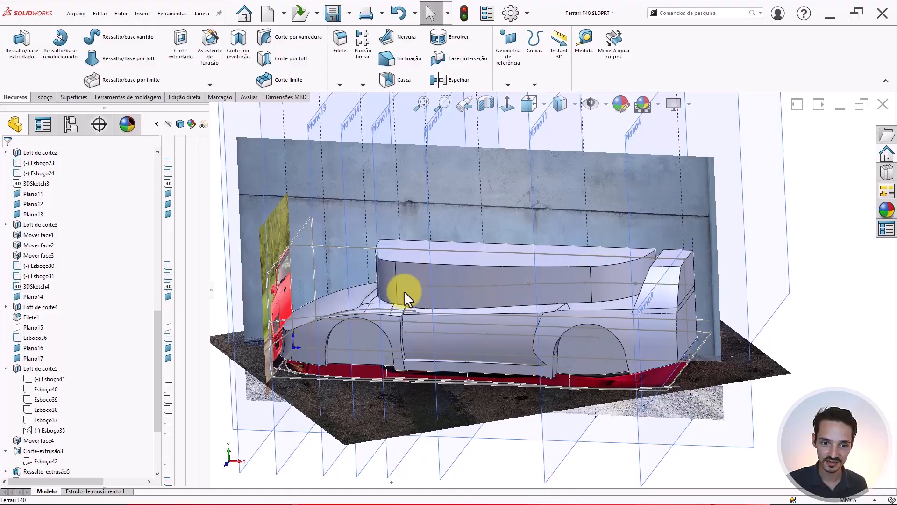
scroll(403, 291, "down", 2)
middle_click_drag(414, 297, 452, 335)
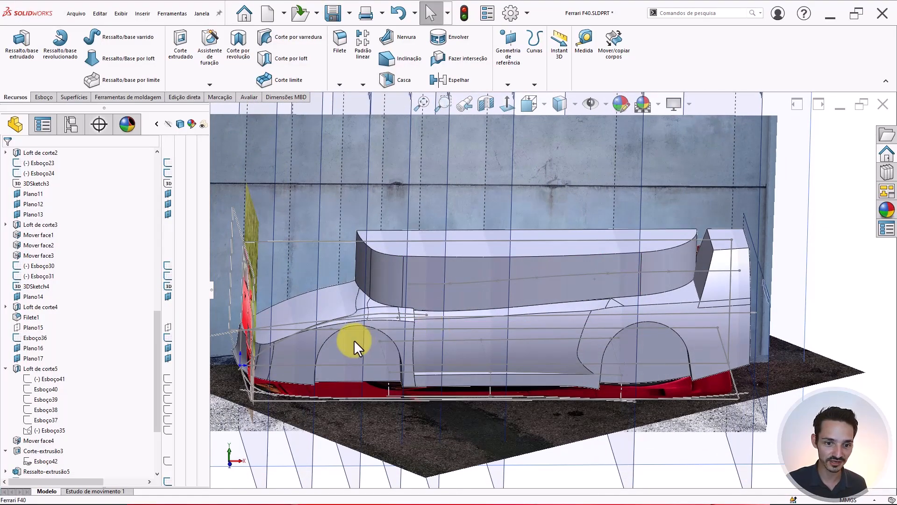
middle_click_drag(523, 326, 556, 308)
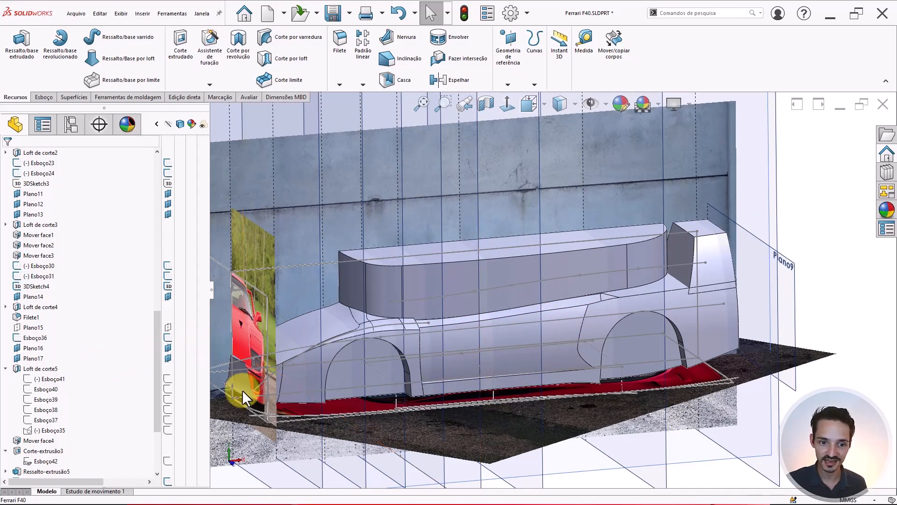
scroll(612, 327, "down", 2)
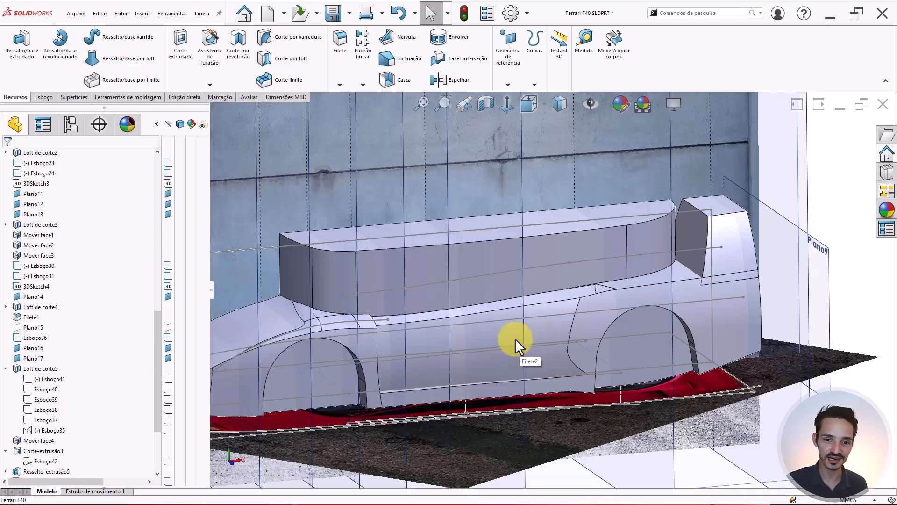
middle_click_drag(515, 335, 558, 329)
scroll(558, 329, "up", 2)
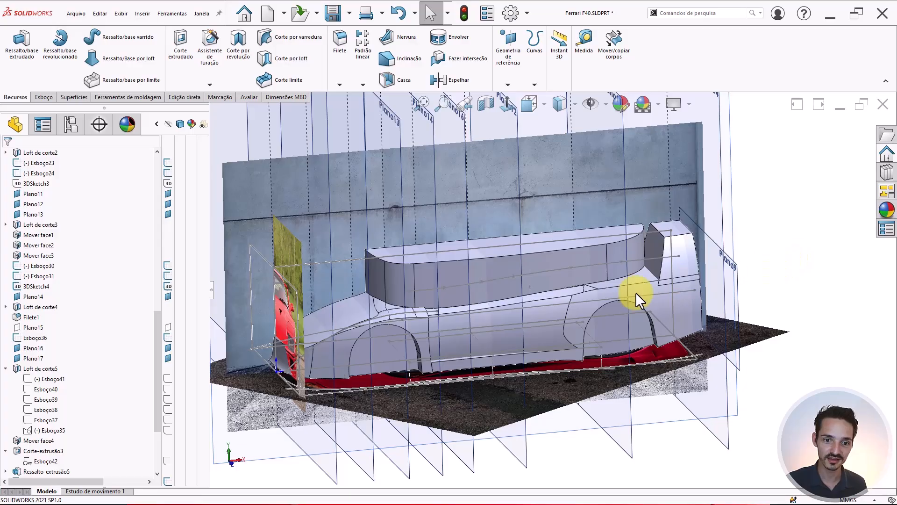
scroll(519, 323, "down", 4)
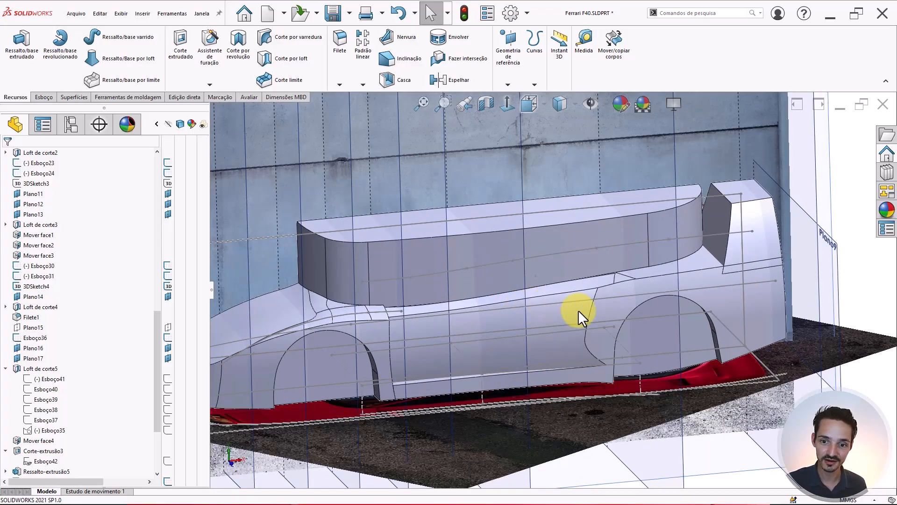
middle_click_drag(745, 293, 607, 274)
scroll(335, 271, "down", 10)
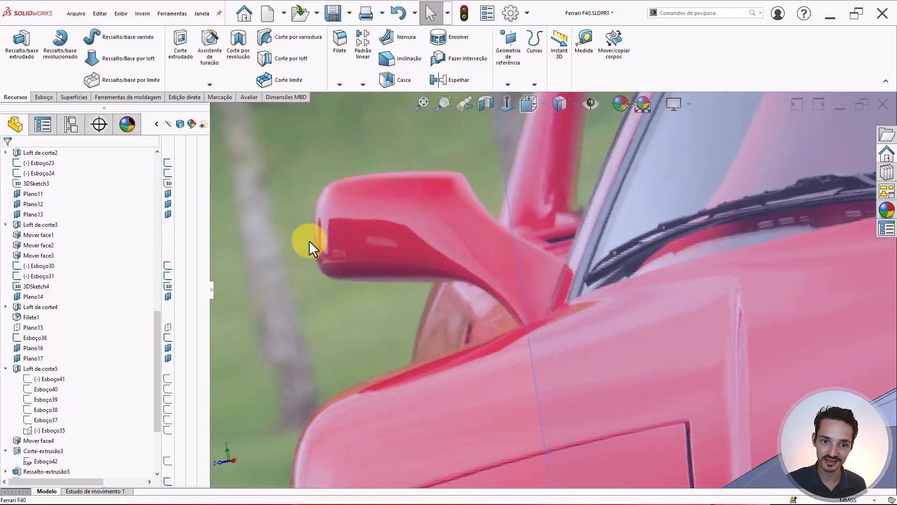
scroll(372, 293, "up", 10)
middle_click_drag(599, 305, 690, 304)
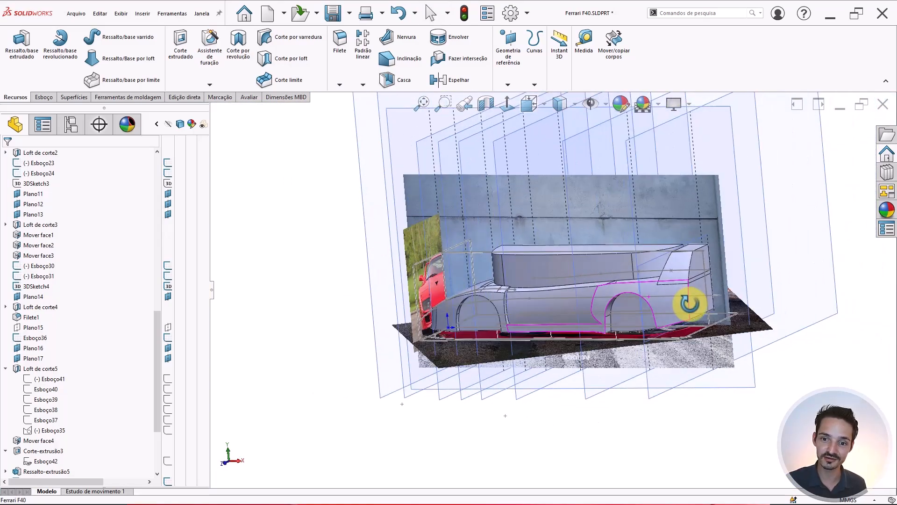
scroll(591, 309, "down", 5)
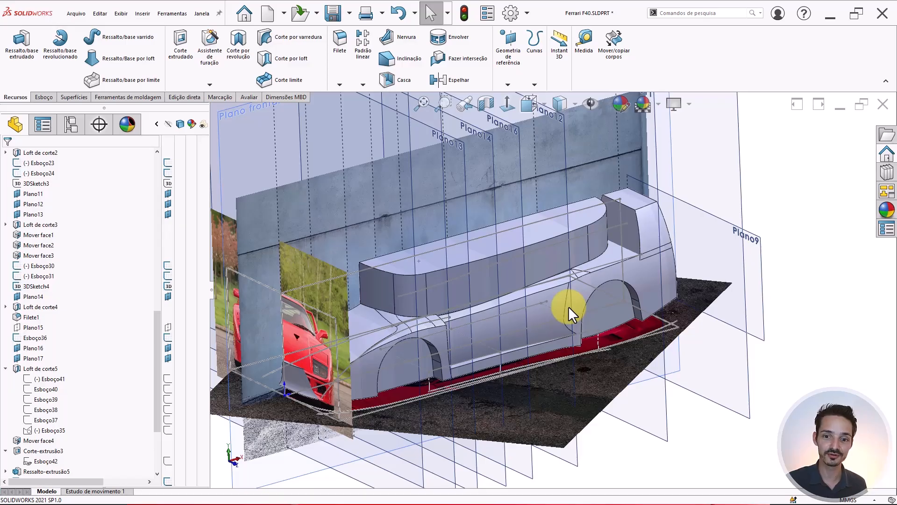
scroll(543, 287, "down", 3)
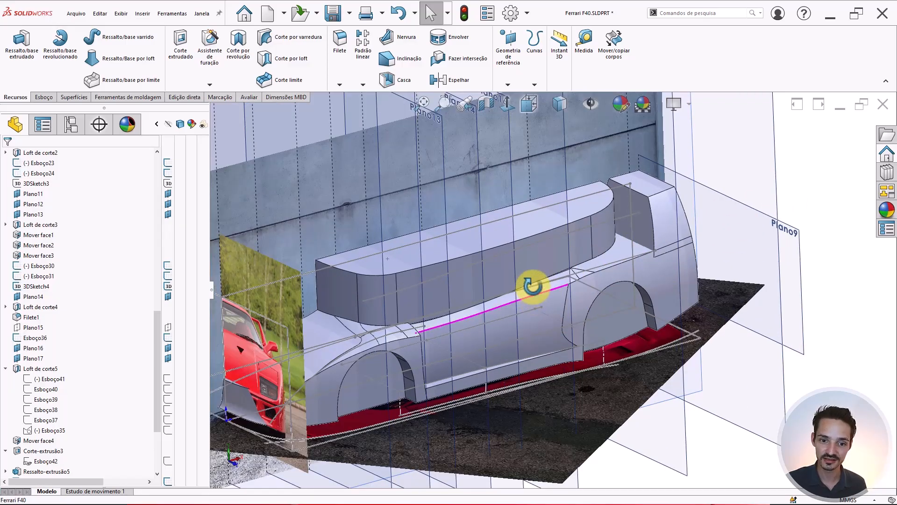
middle_click_drag(530, 284, 315, 310)
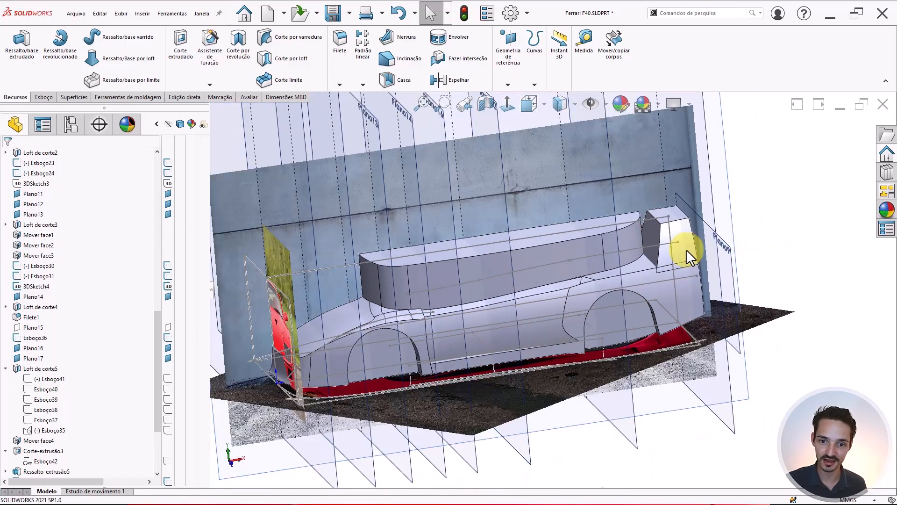
scroll(496, 298, "down", 3)
middle_click_drag(496, 298, 405, 337)
scroll(416, 333, "down", 3)
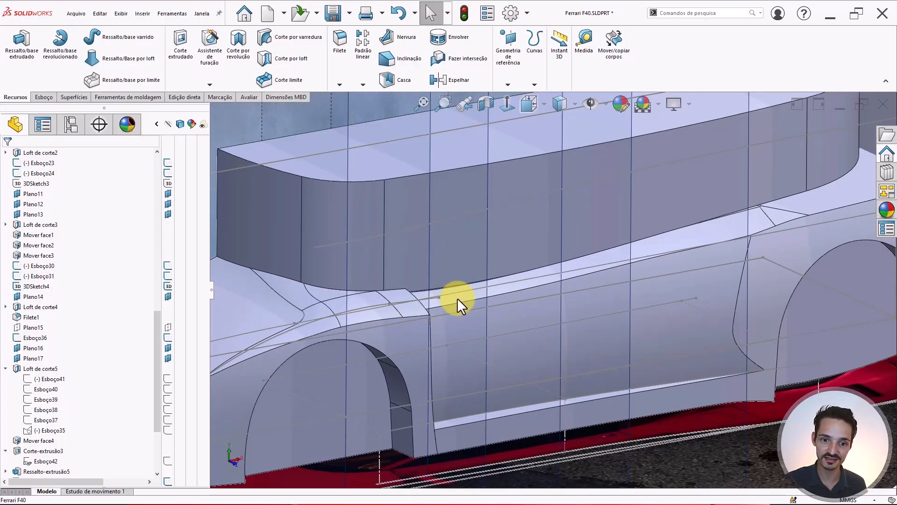
middle_click_drag(457, 298, 397, 316)
scroll(430, 293, "up", 1)
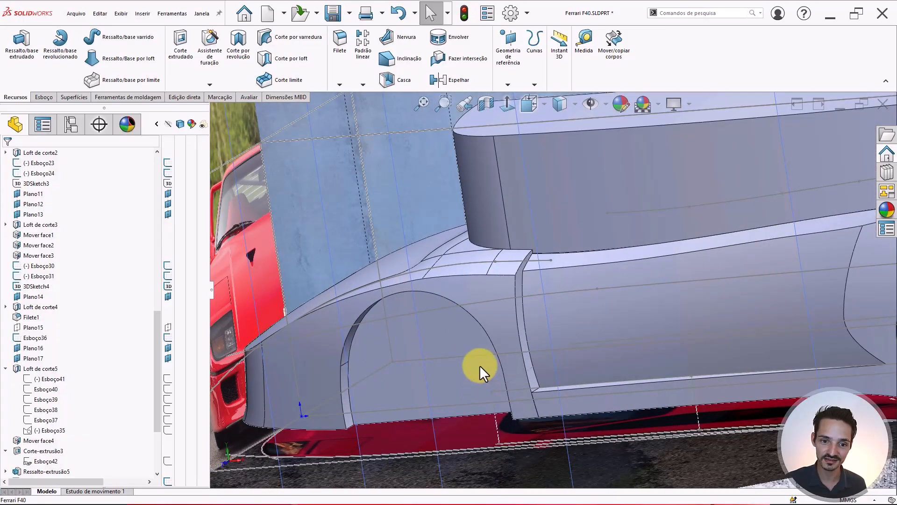
middle_click_drag(479, 365, 414, 352)
scroll(539, 310, "up", 6)
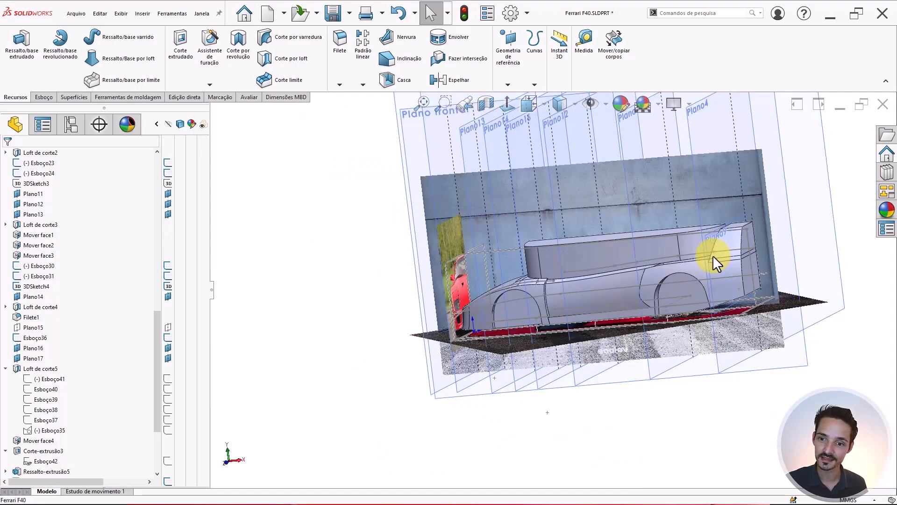
scroll(392, 338, "down", 6)
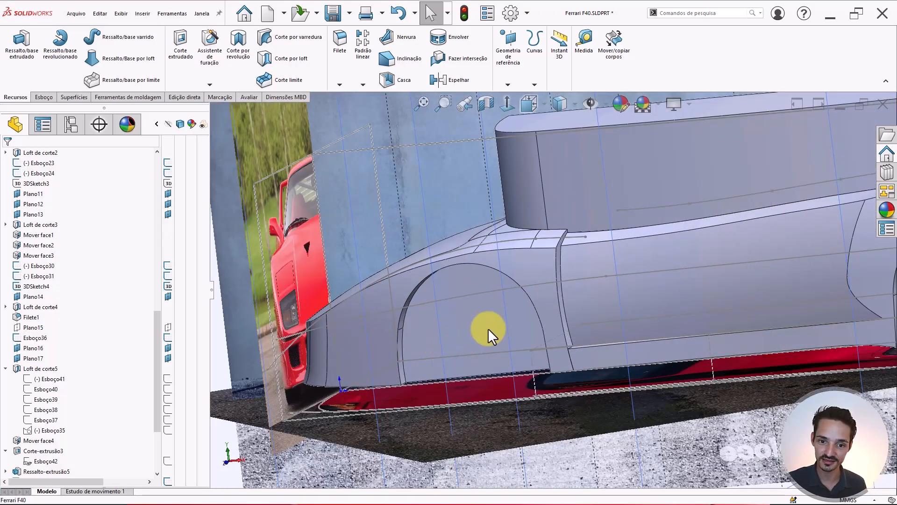
middle_click_drag(486, 330, 509, 324)
scroll(733, 262, "up", 6)
scroll(658, 231, "down", 4)
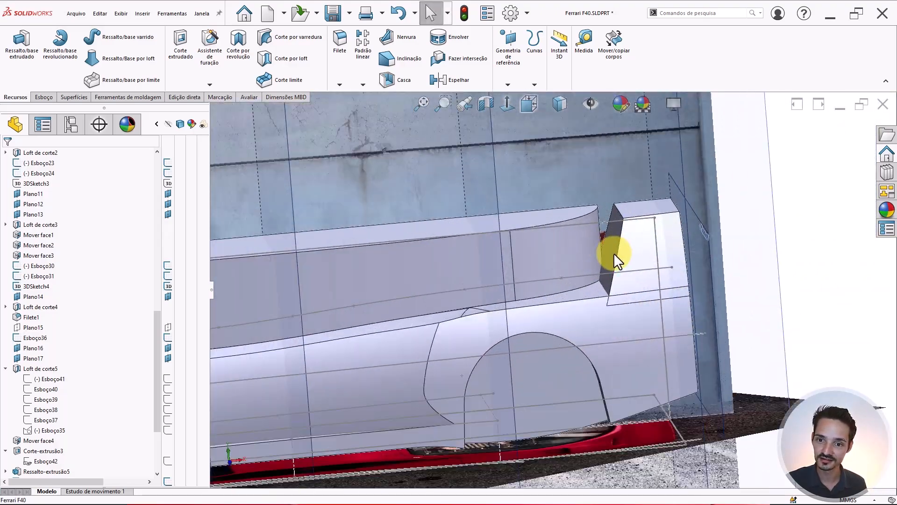
middle_click_drag(613, 253, 641, 236)
scroll(639, 236, "up", 5)
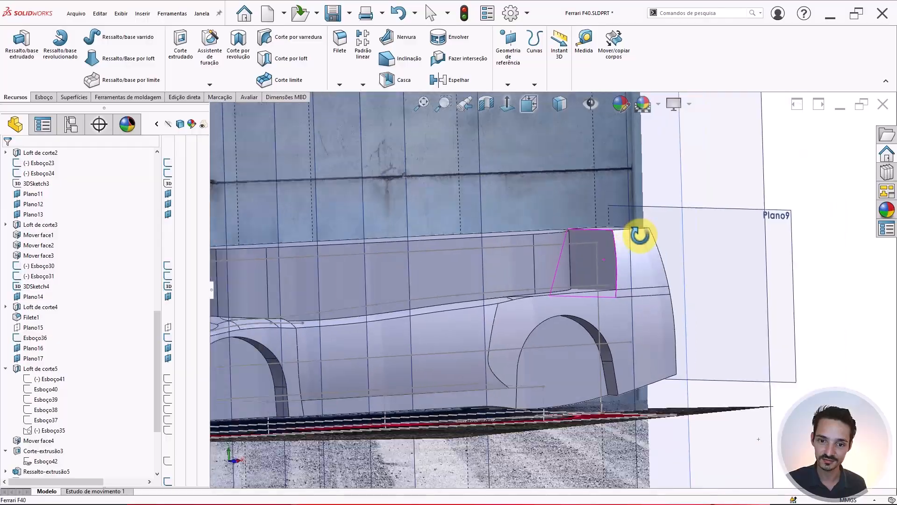
middle_click_drag(444, 274, 320, 361)
scroll(463, 291, "up", 1)
scroll(457, 315, "down", 2)
scroll(544, 290, "down", 3)
mouse_move(555, 327)
middle_mouse_down()
mouse_move(509, 346)
mouse_move(556, 309)
middle_mouse_up()
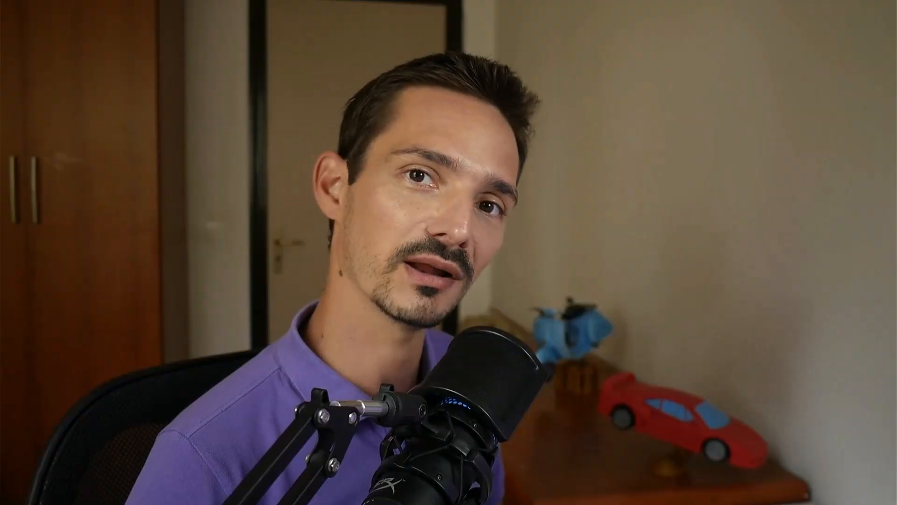